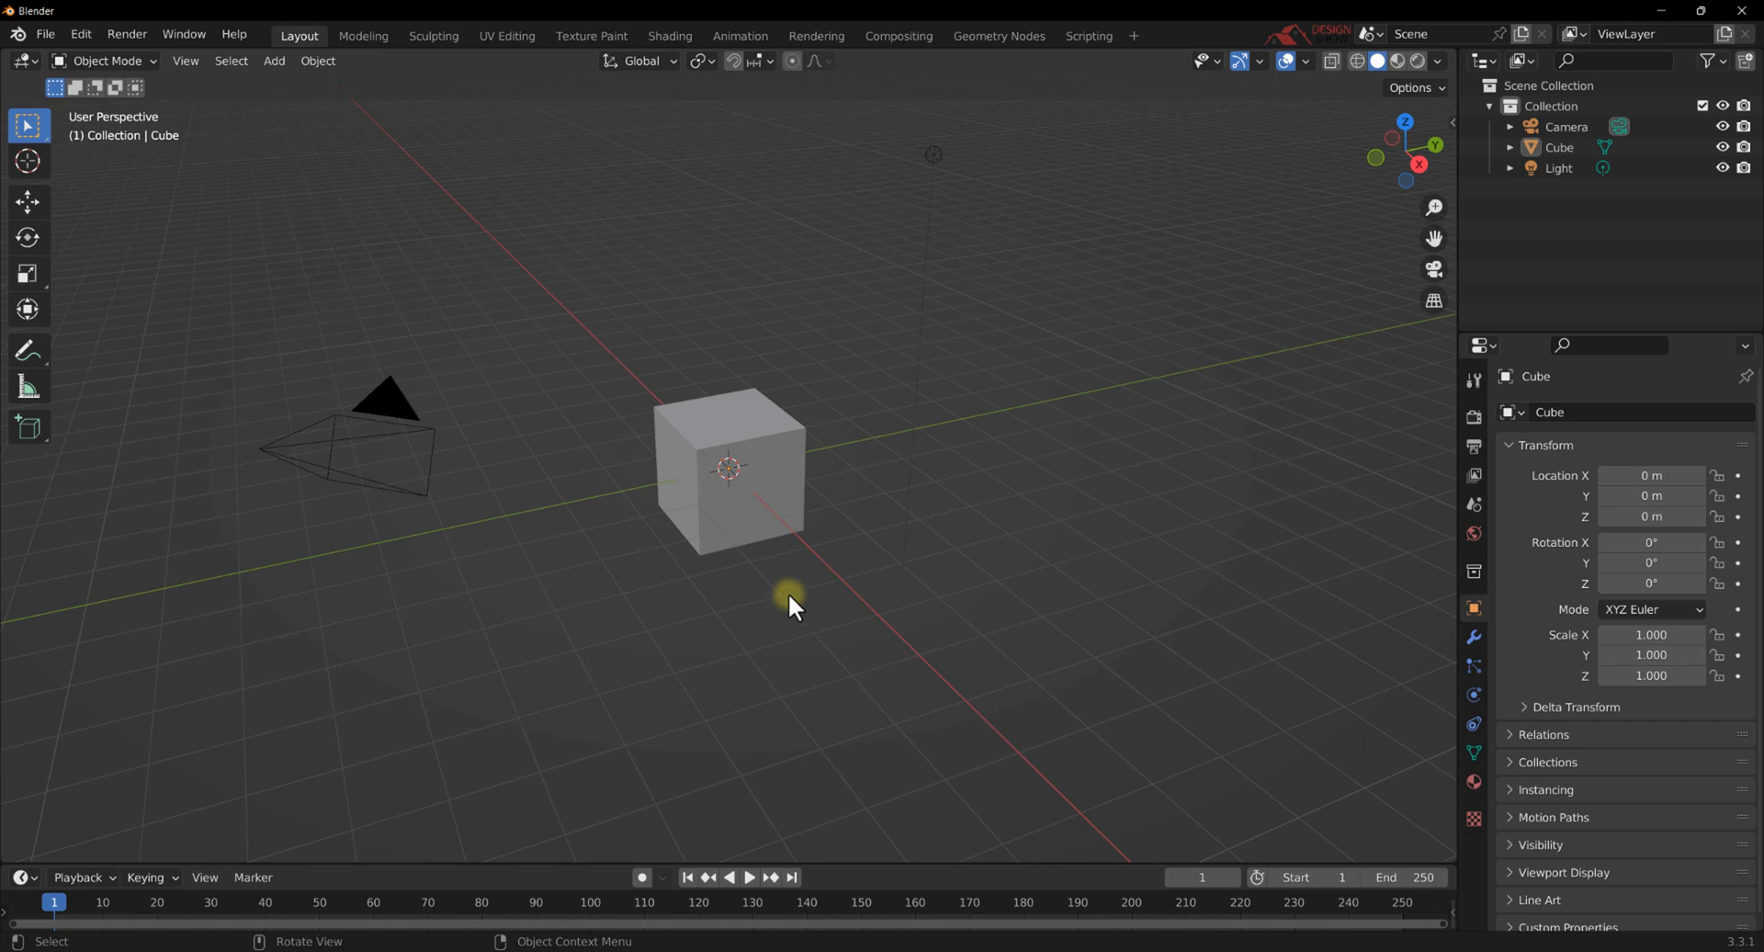
Select the cube and move it along the X axis to a location of 1.55 m.
mouse_move(788, 598)
middle_mouse_down()
mouse_move(869, 617)
mouse_move(799, 610)
middle_mouse_up()
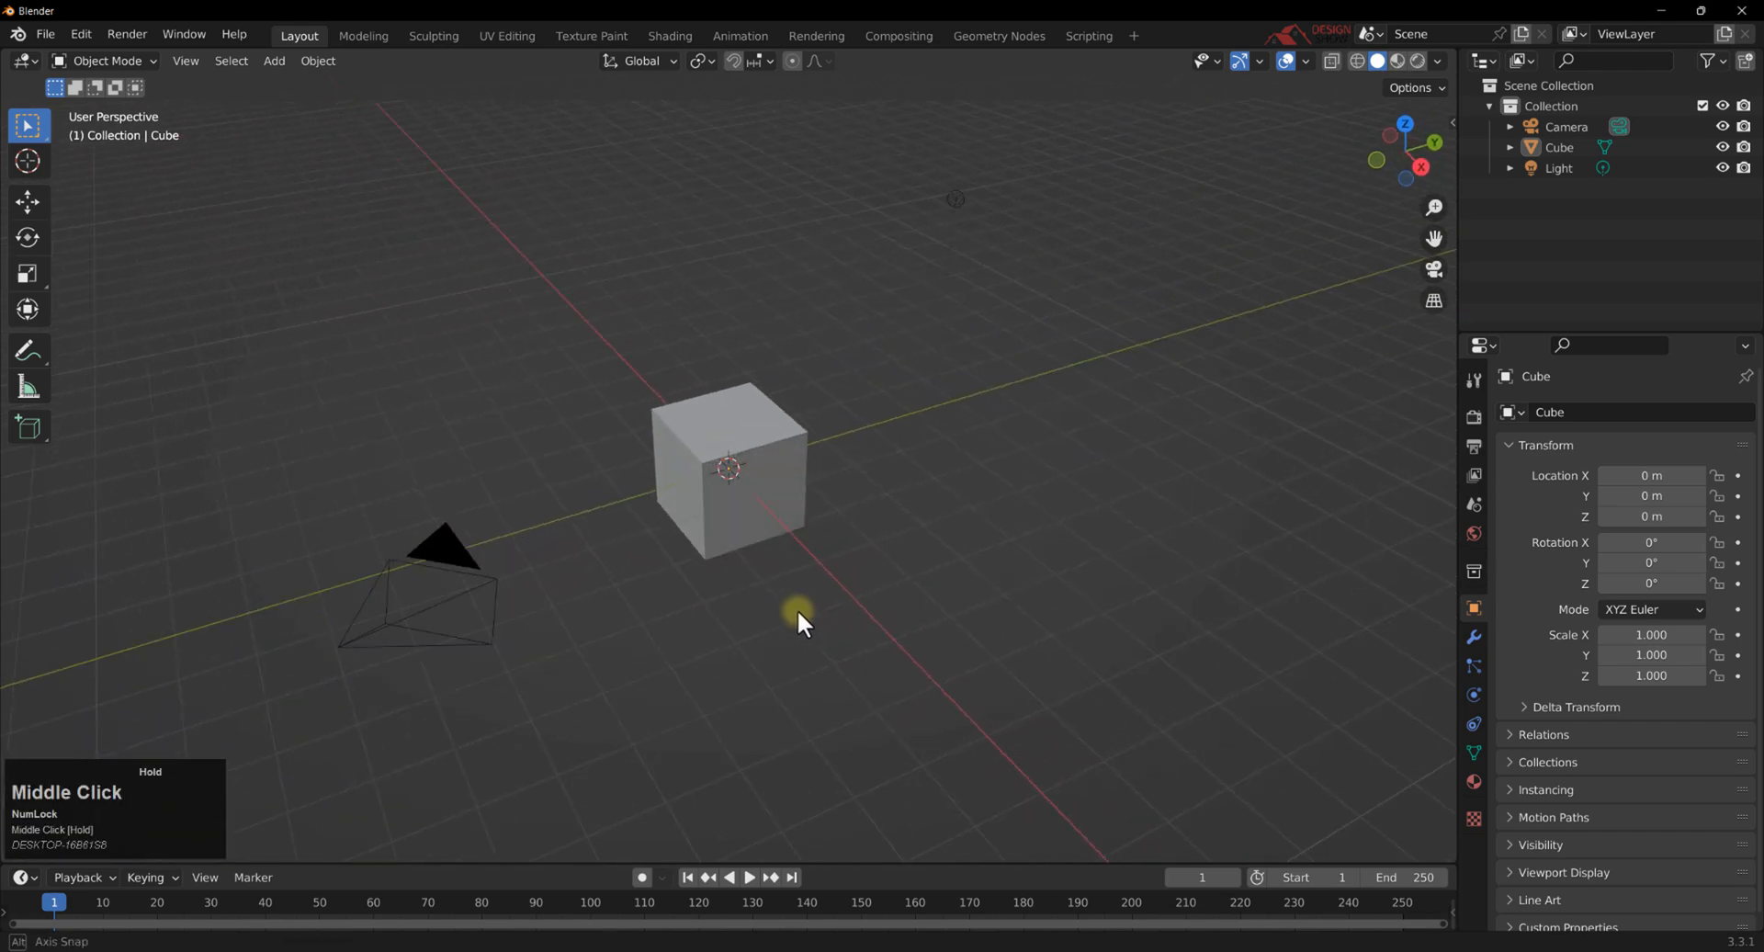
left_click(770, 476)
middle_click_drag(770, 476, 748, 467)
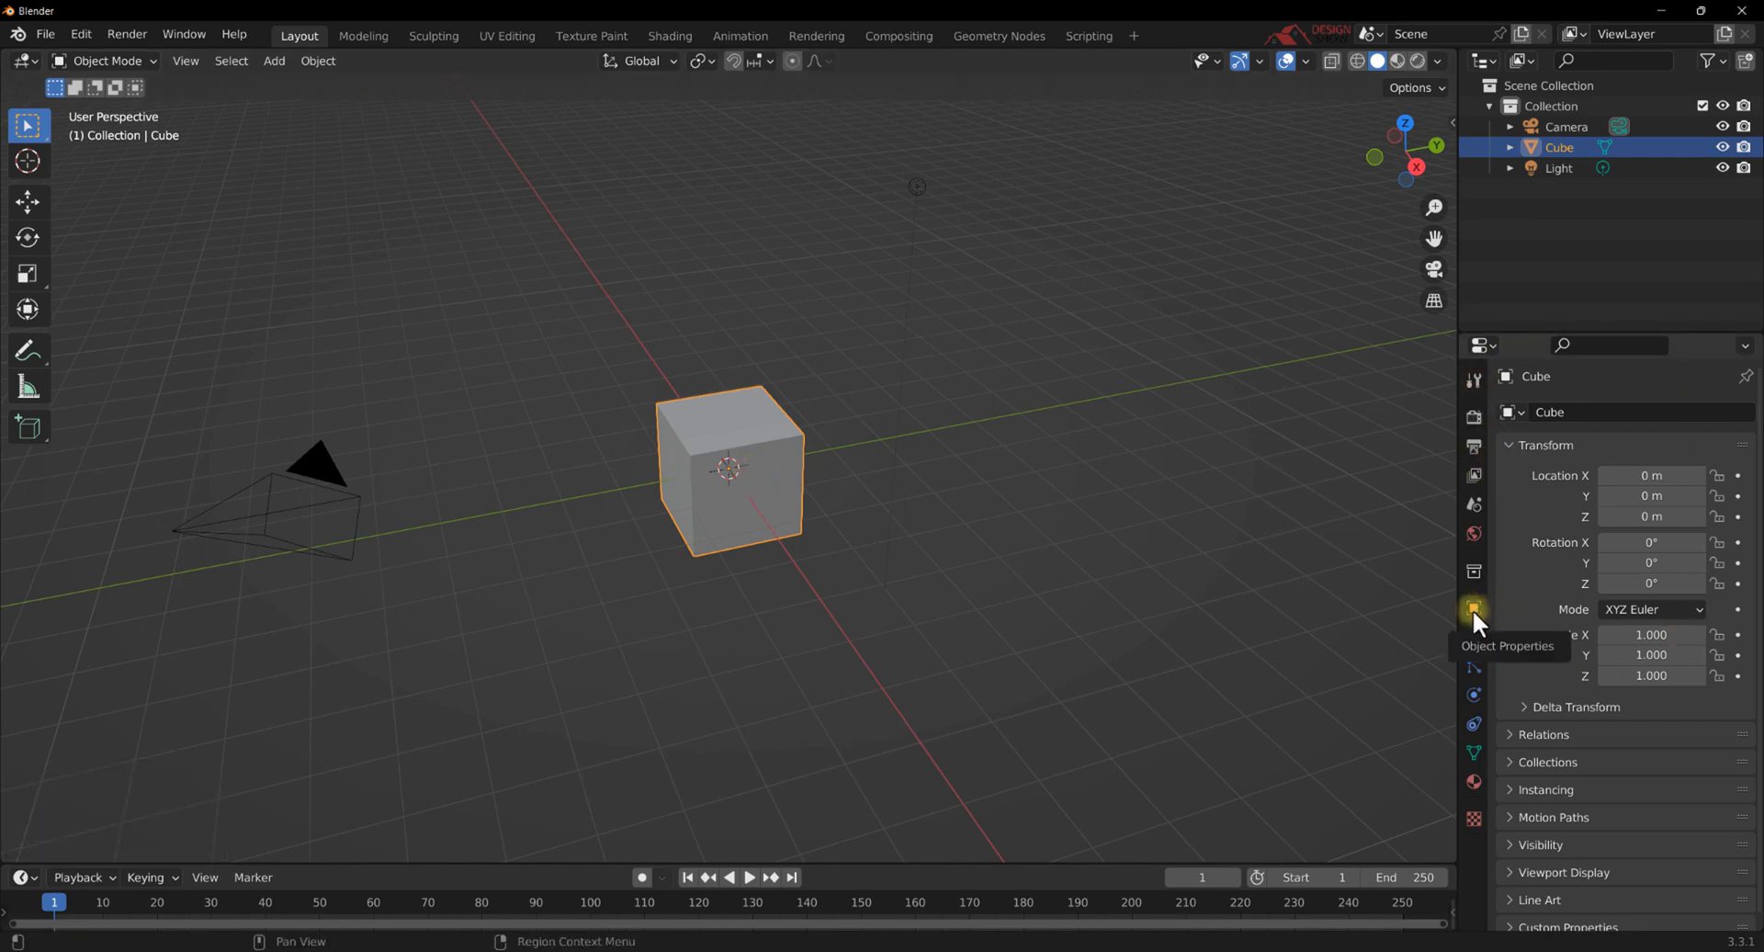
left_click_drag(1614, 477, 1484, 492)
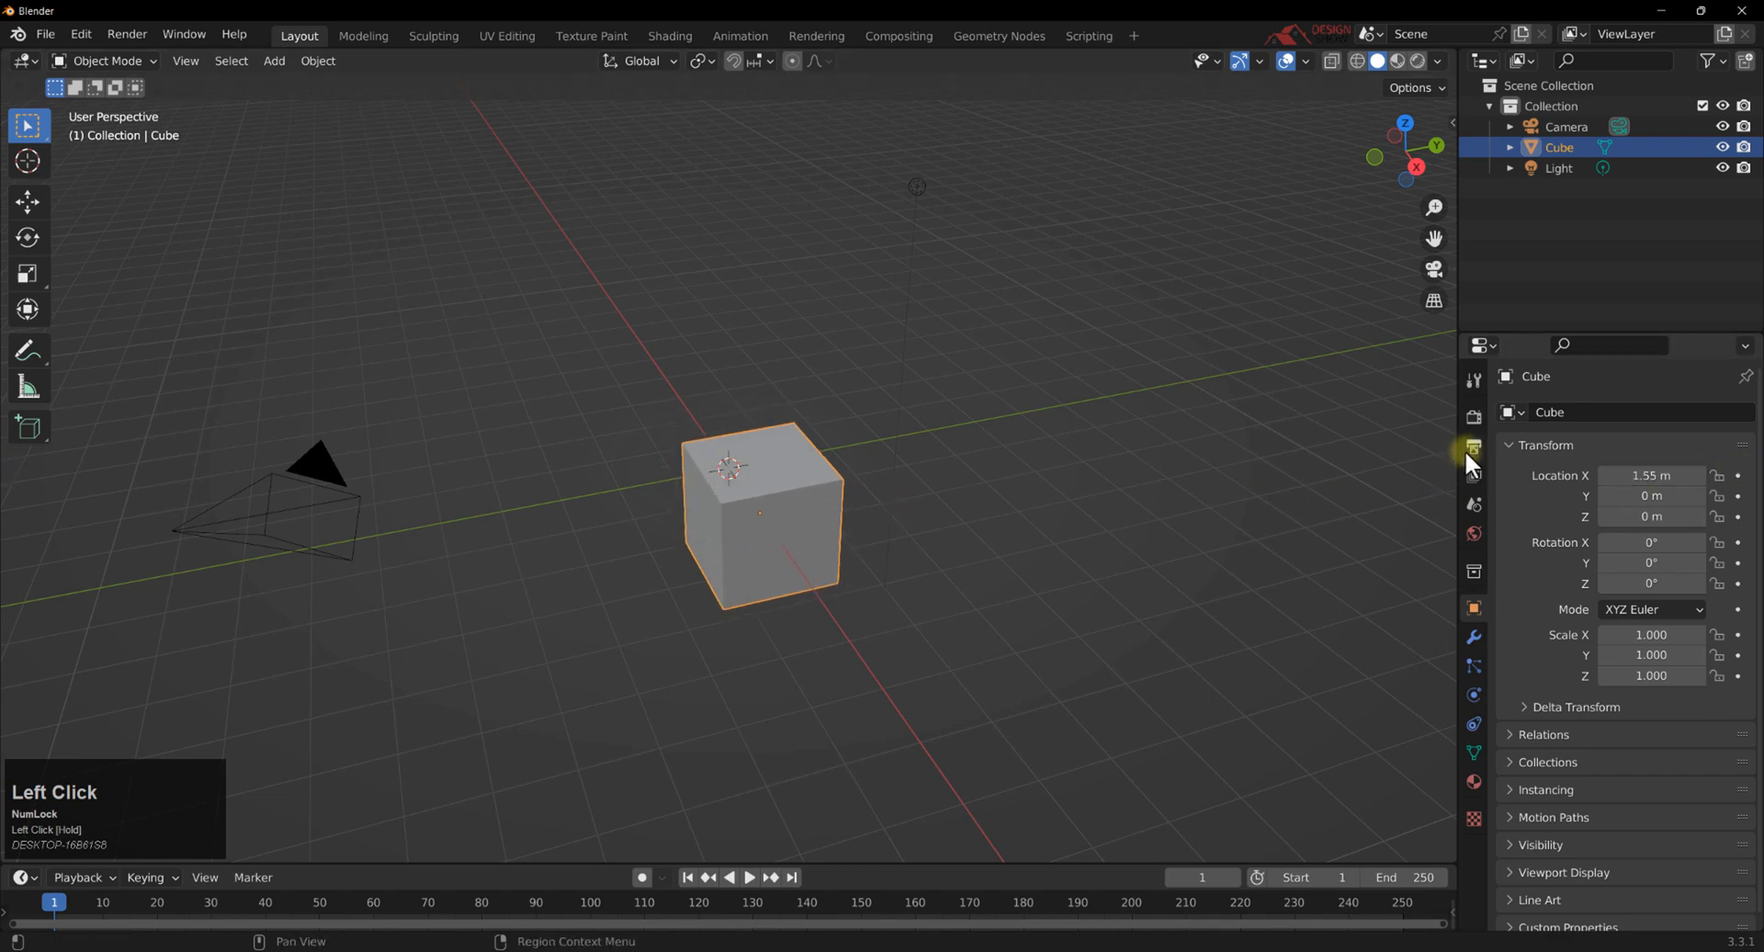
Show the World properties and open the viewport sidebar with the cube's transform values.
left_click(1474, 636)
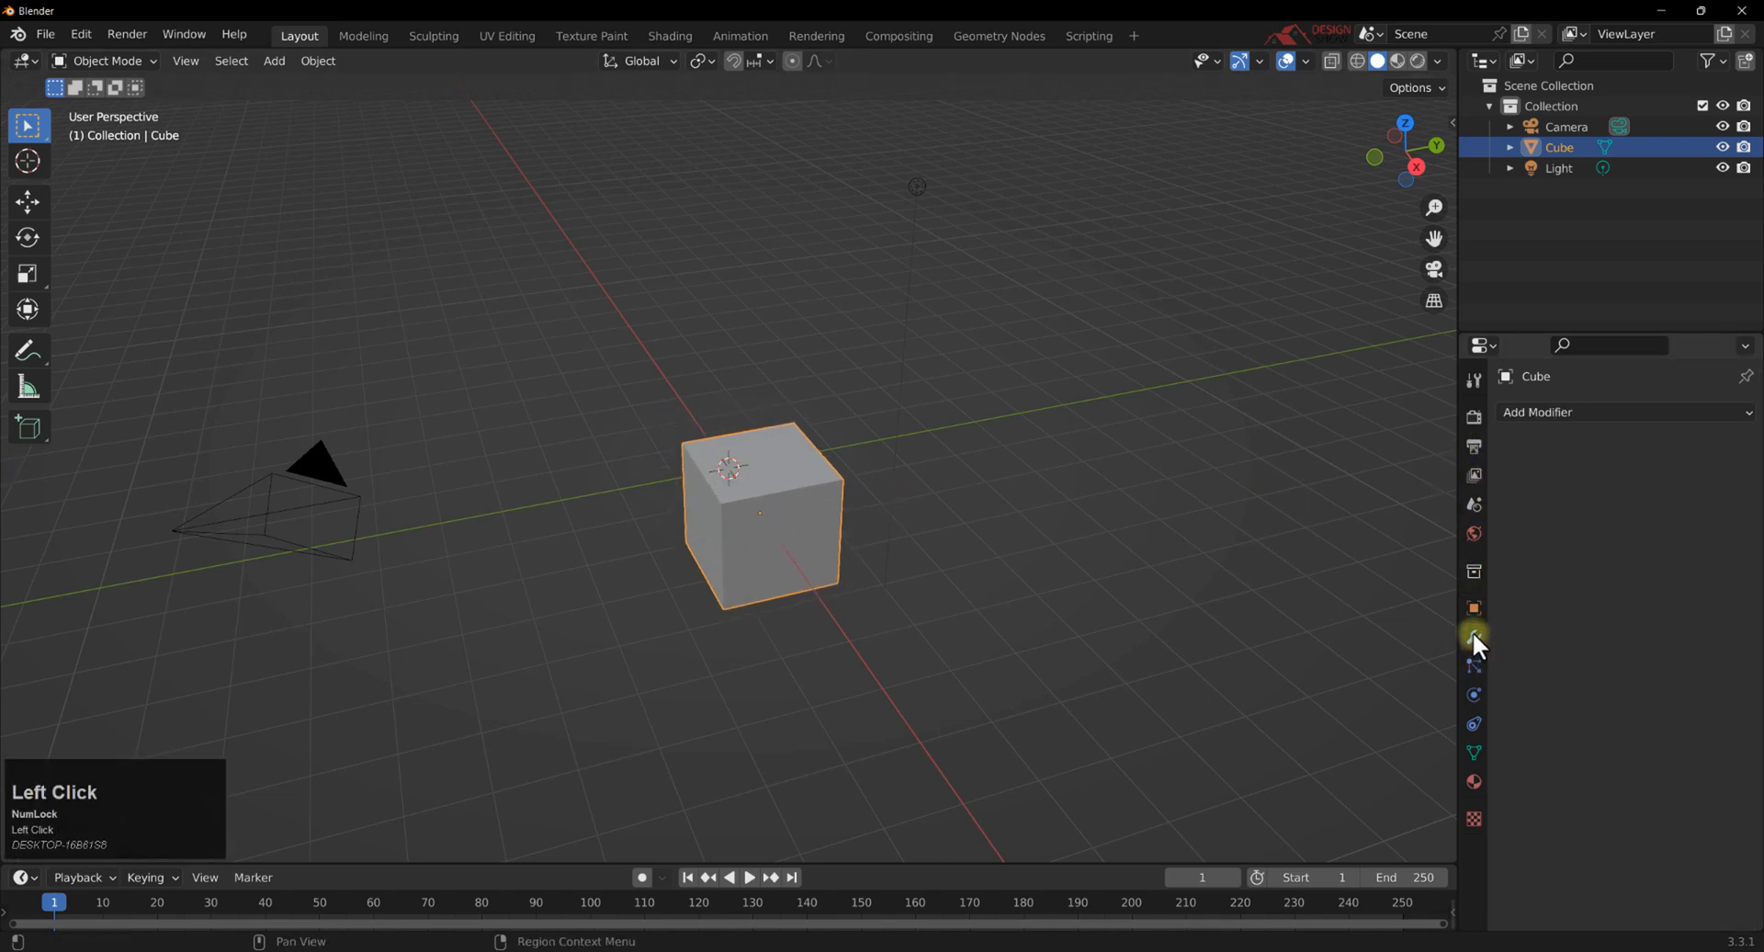
left_click(1473, 533)
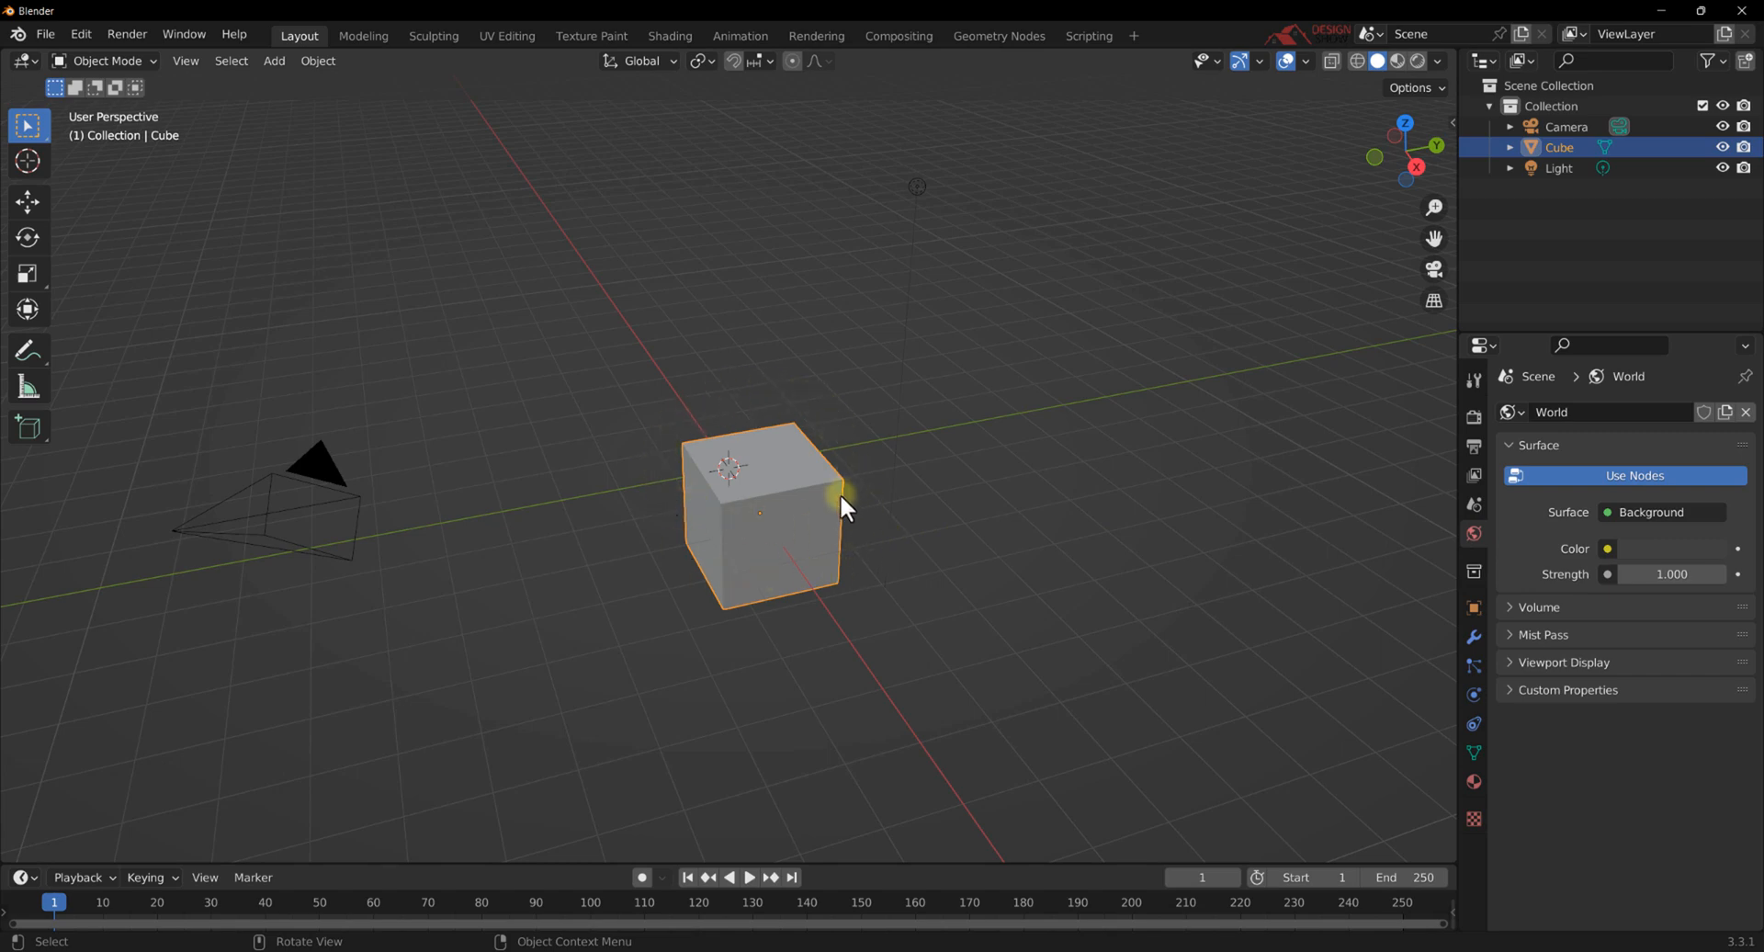
key("n")
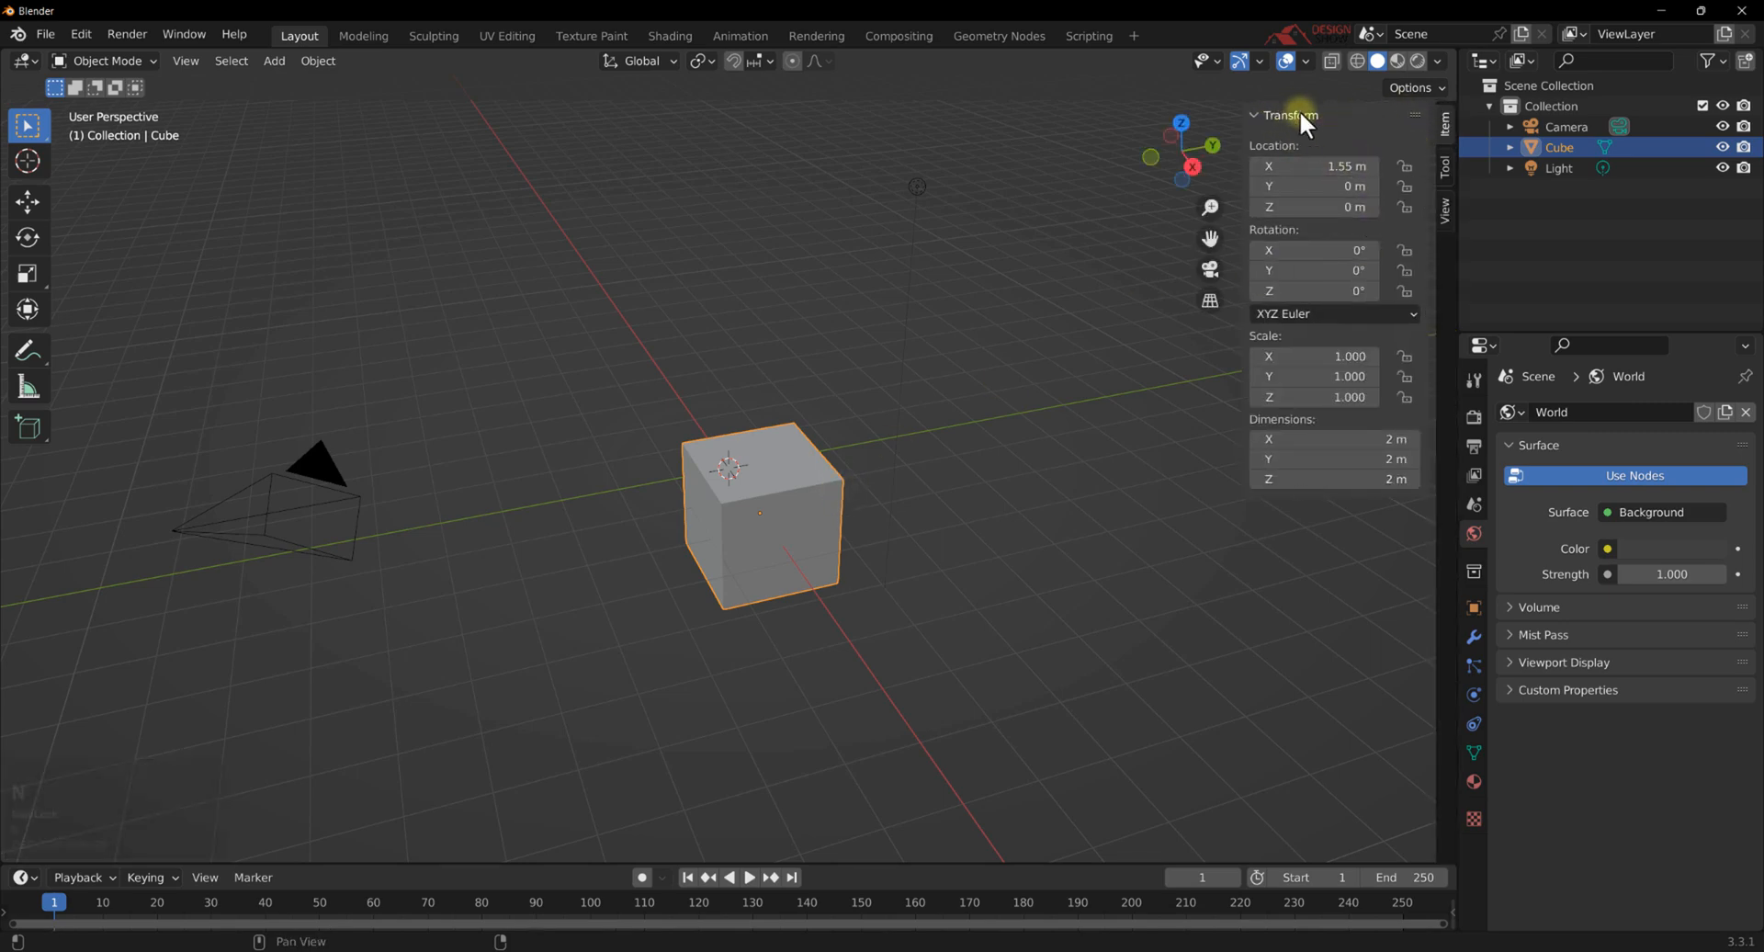
key("n")
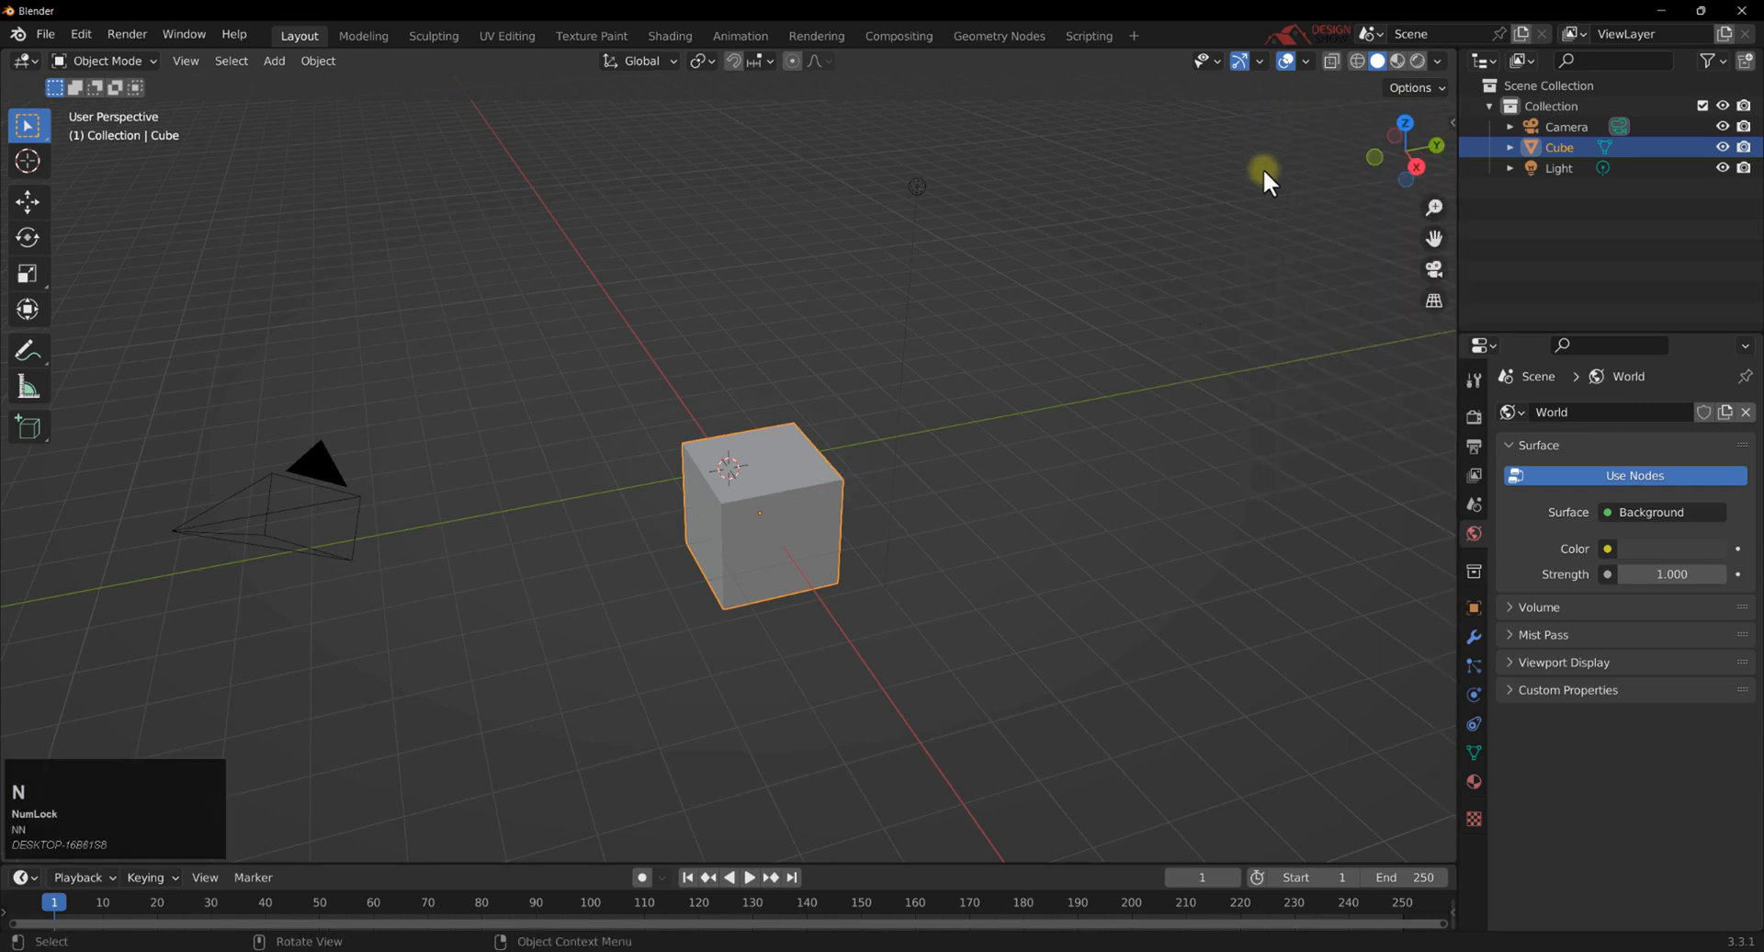
left_click(1452, 124)
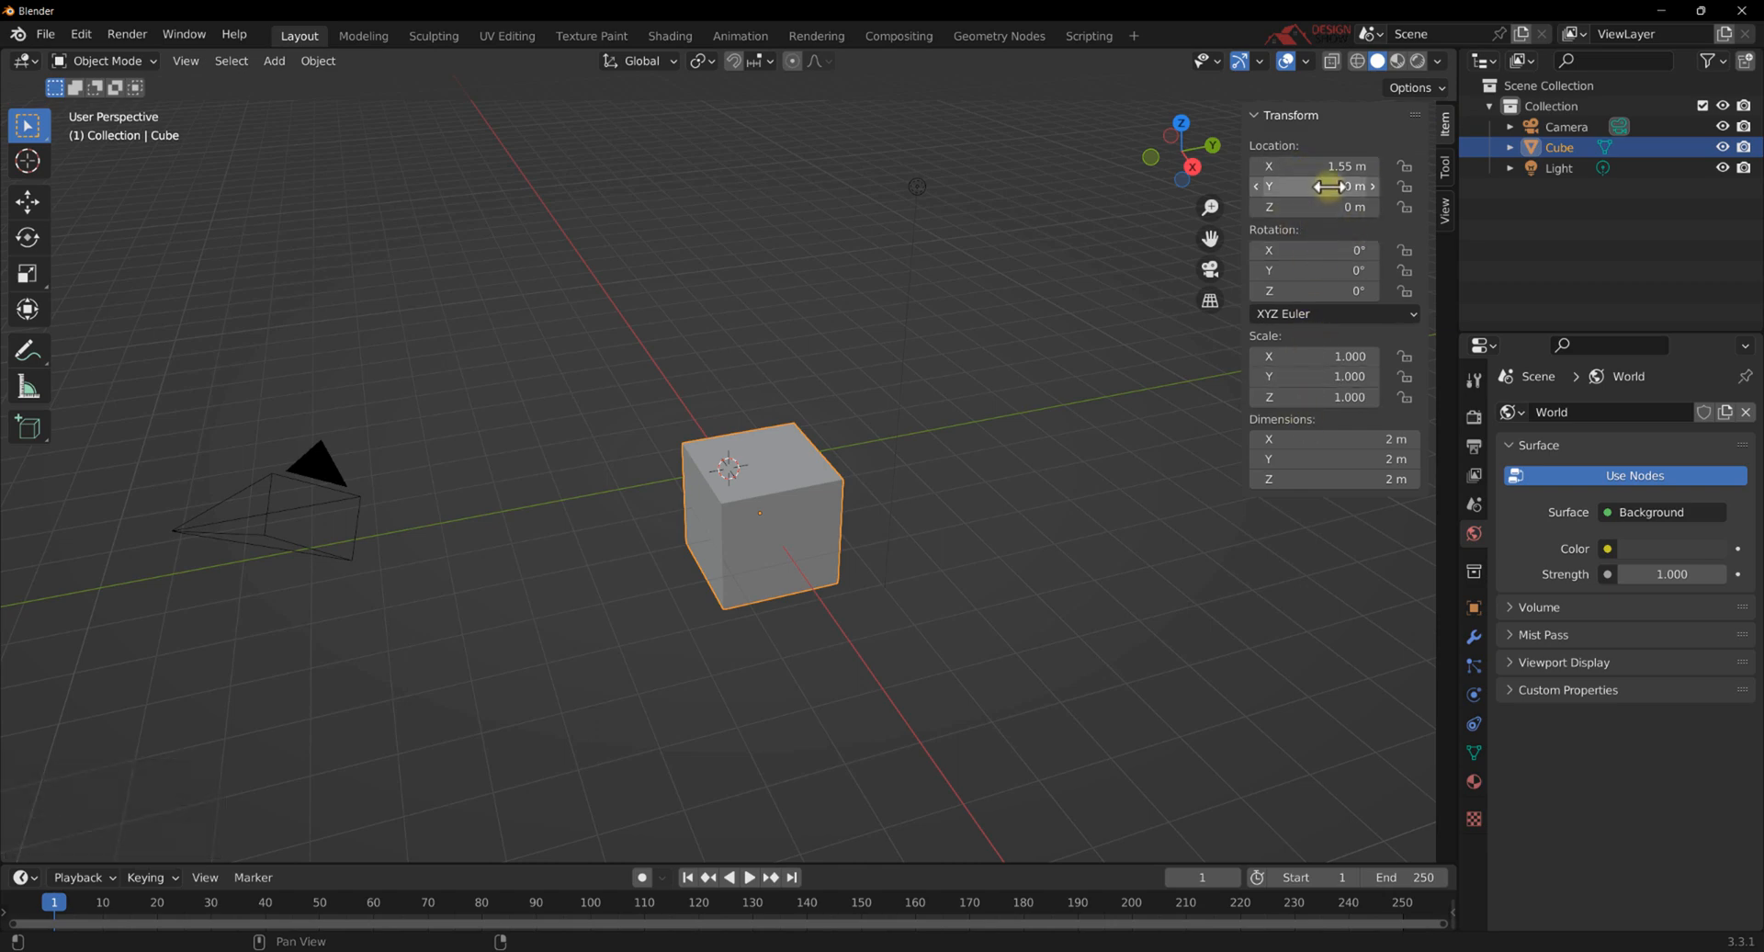
Move the cube to a Y location of -0.87 m and a Z location of 0.56 m.
mouse_move(827, 464)
middle_mouse_down()
mouse_move(808, 488)
mouse_move(803, 470)
mouse_move(824, 469)
middle_mouse_up()
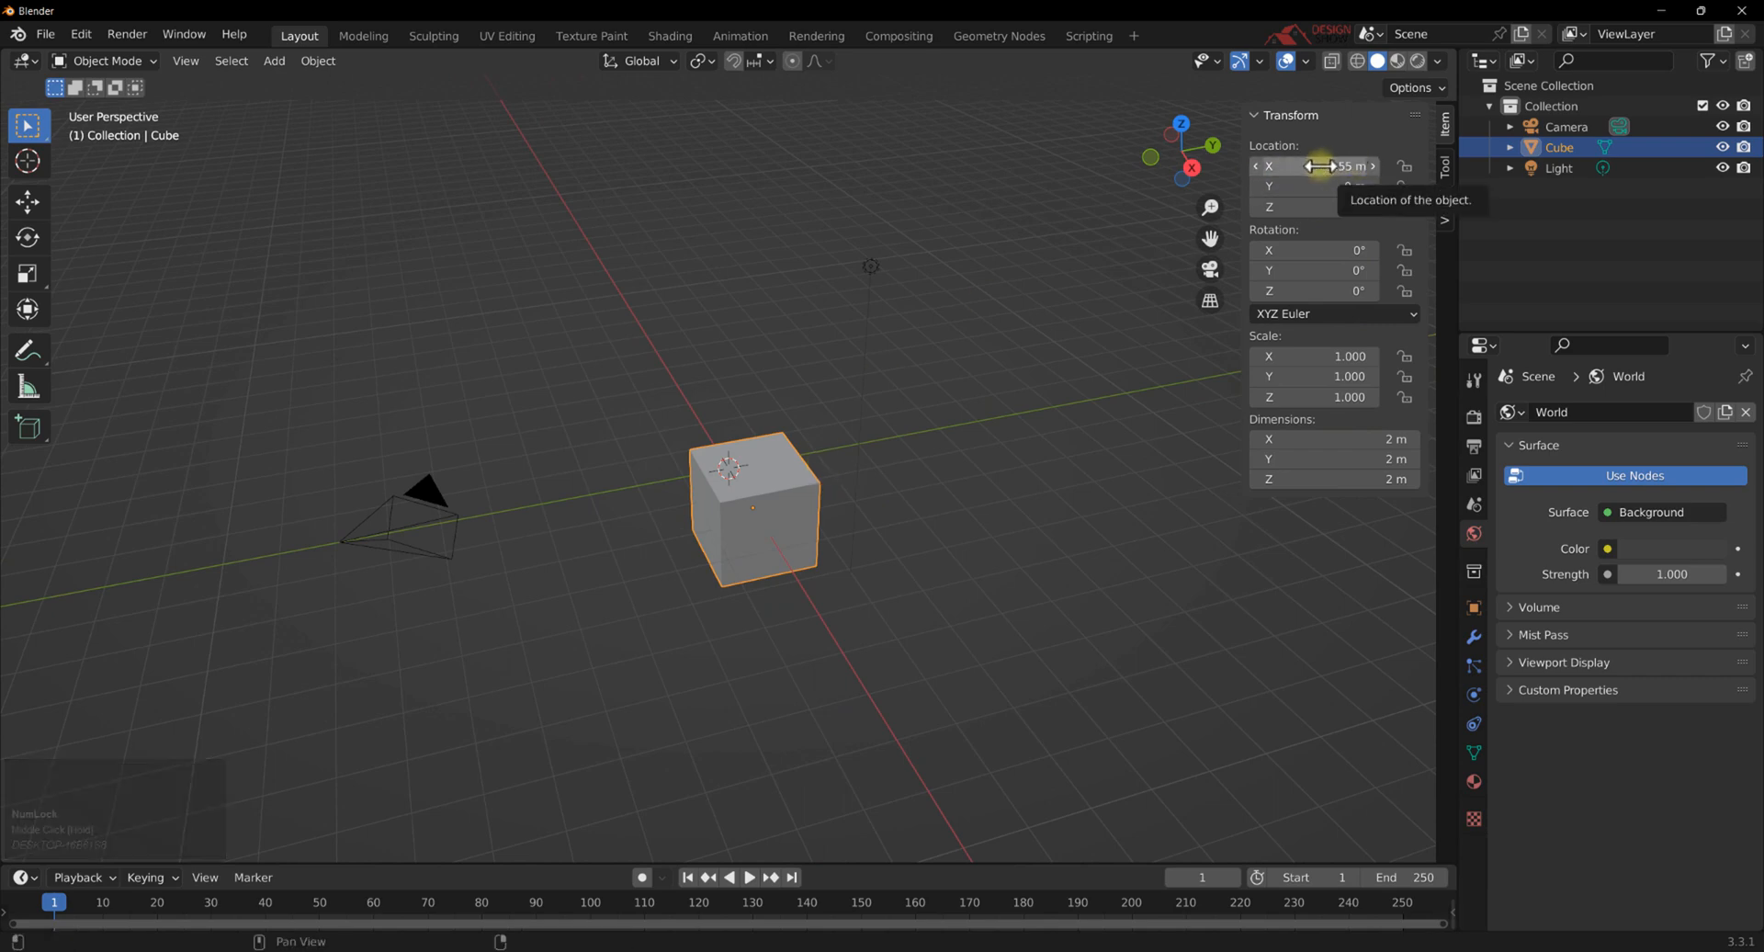
mouse_move(1332, 186)
left_mouse_down()
mouse_move(1310, 186)
mouse_move(1445, 209)
mouse_move(1320, 210)
left_mouse_up()
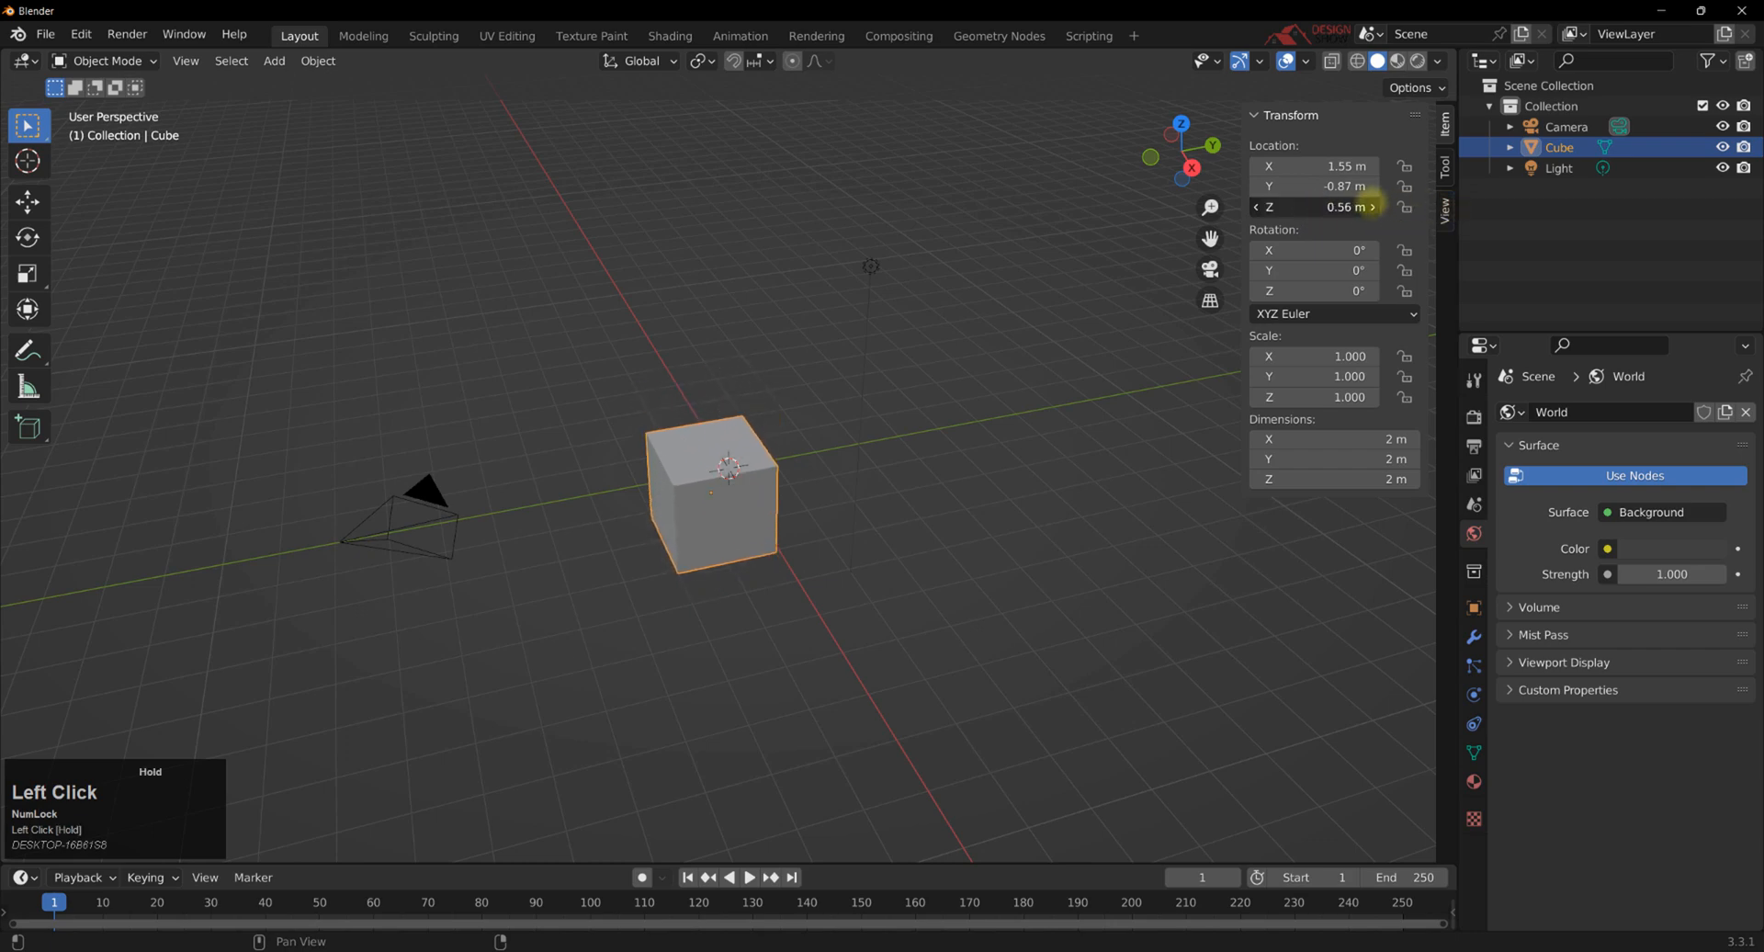
middle_click_drag(861, 404, 832, 409)
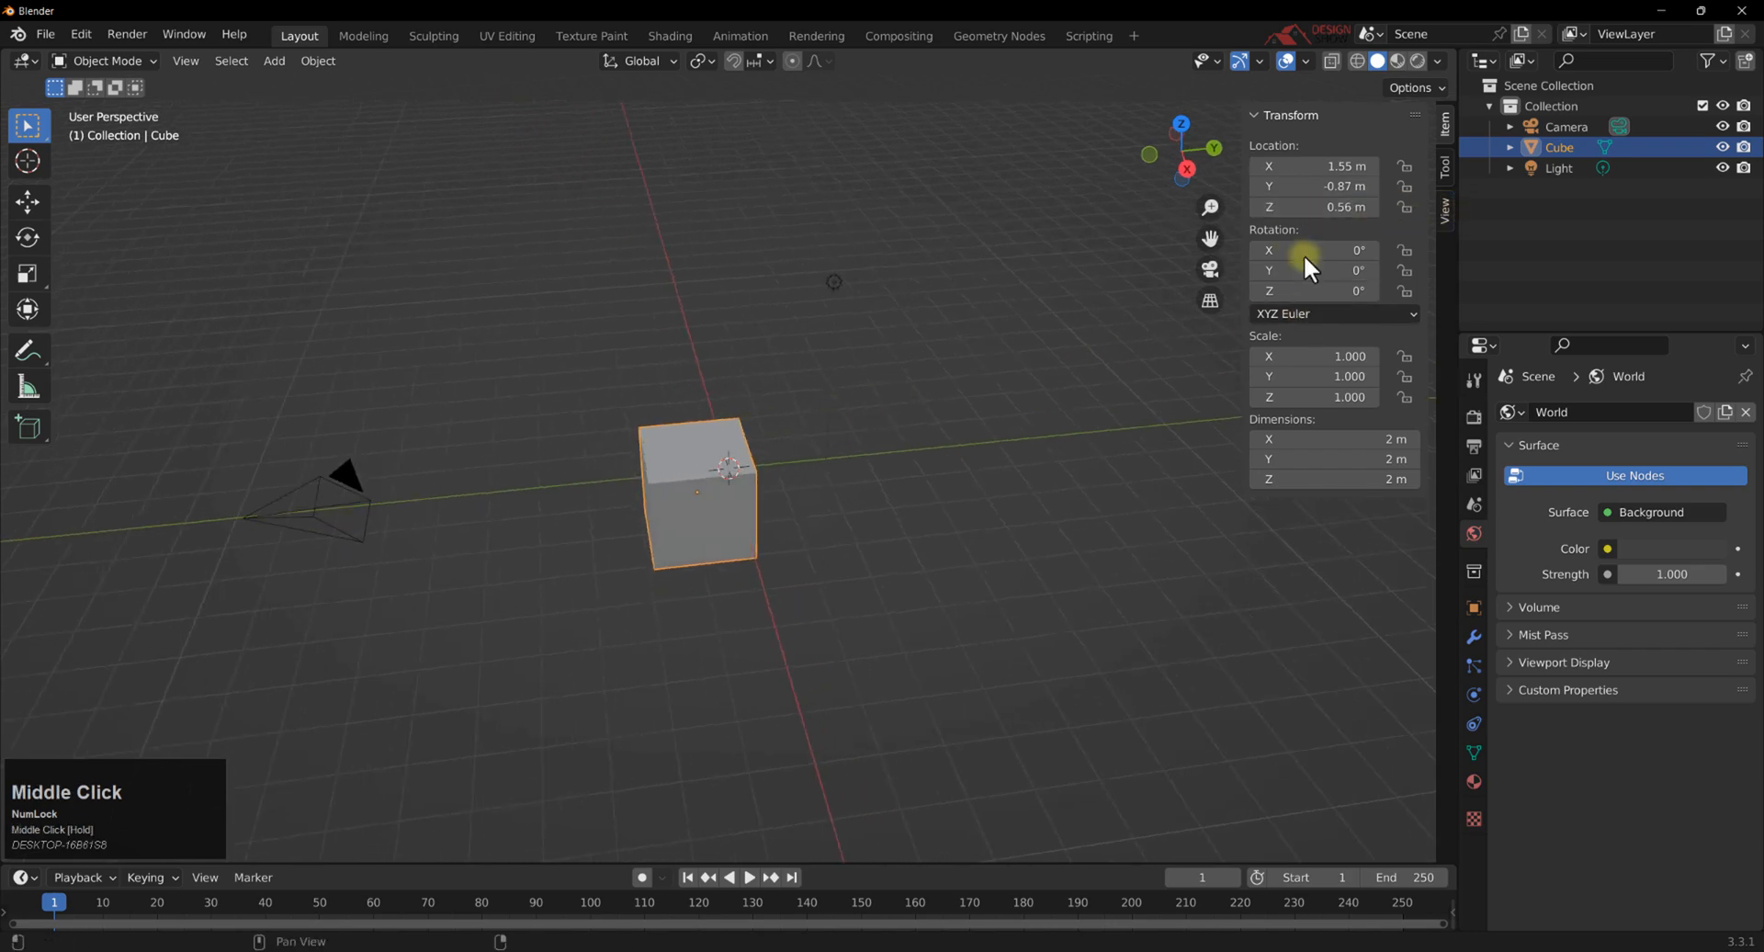
Rotate the cube to -5.8° about X and scale it to 1.780 in X, 1.330 in Y and 1.460 in Z.
mouse_move(1312, 246)
left_mouse_down()
mouse_move(1330, 246)
mouse_move(1280, 244)
left_mouse_up()
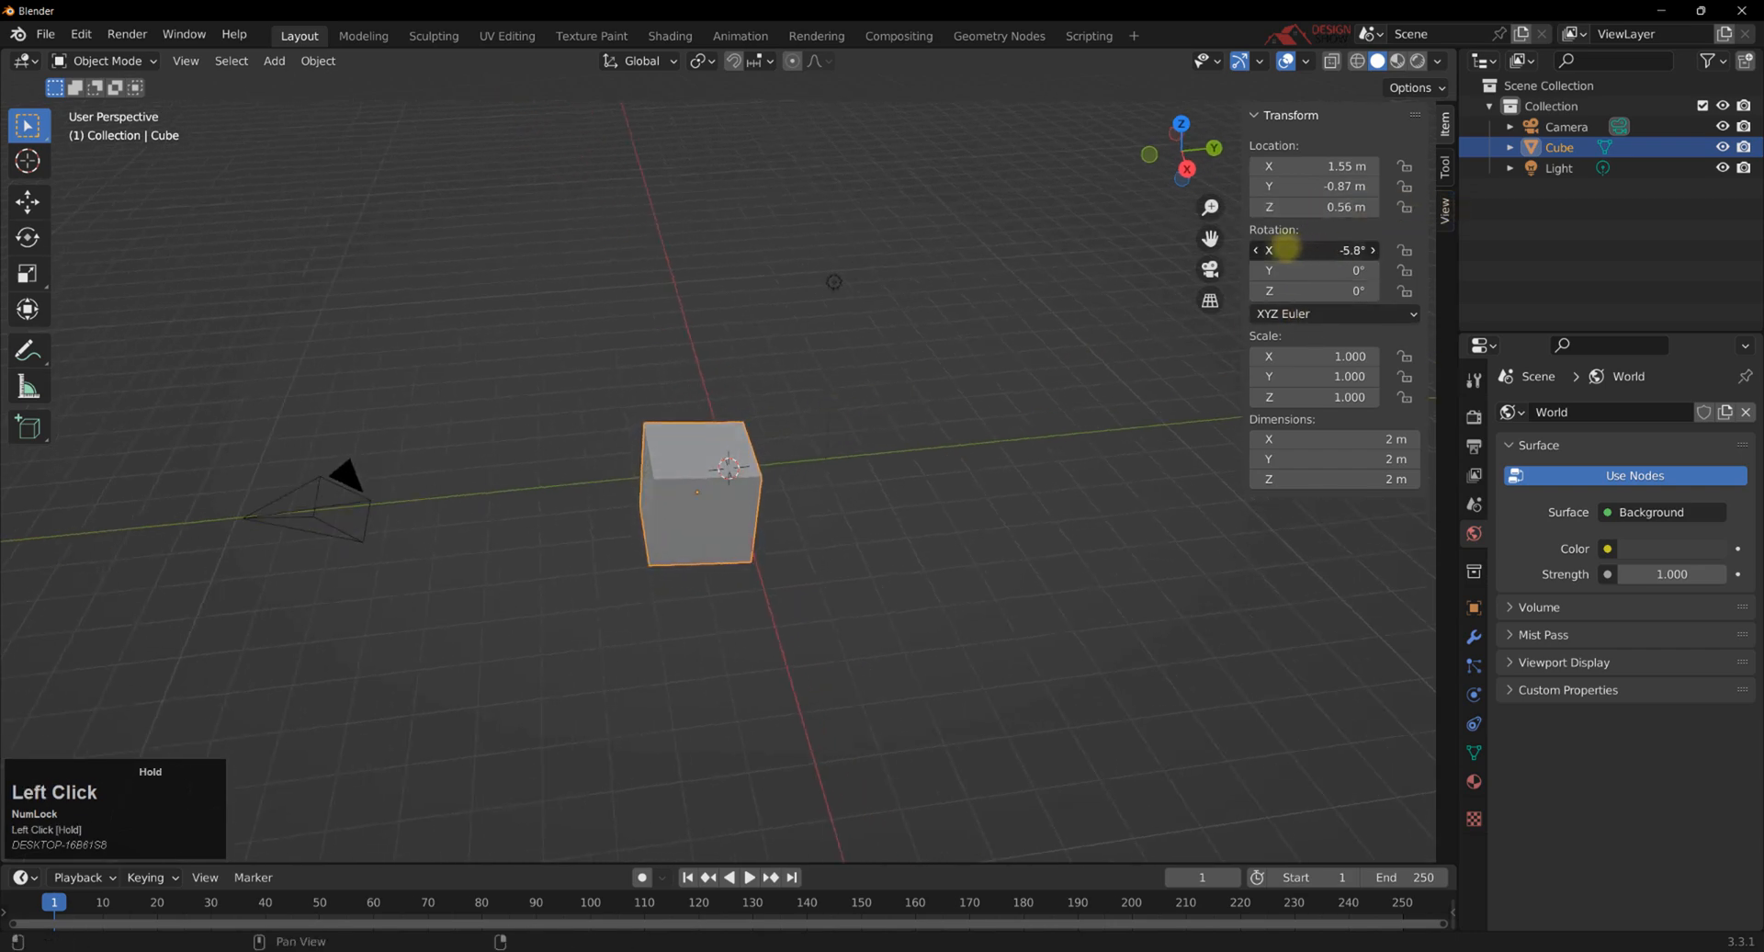
left_click_drag(1329, 356, 1324, 396)
middle_click_drag(1060, 453, 667, 438)
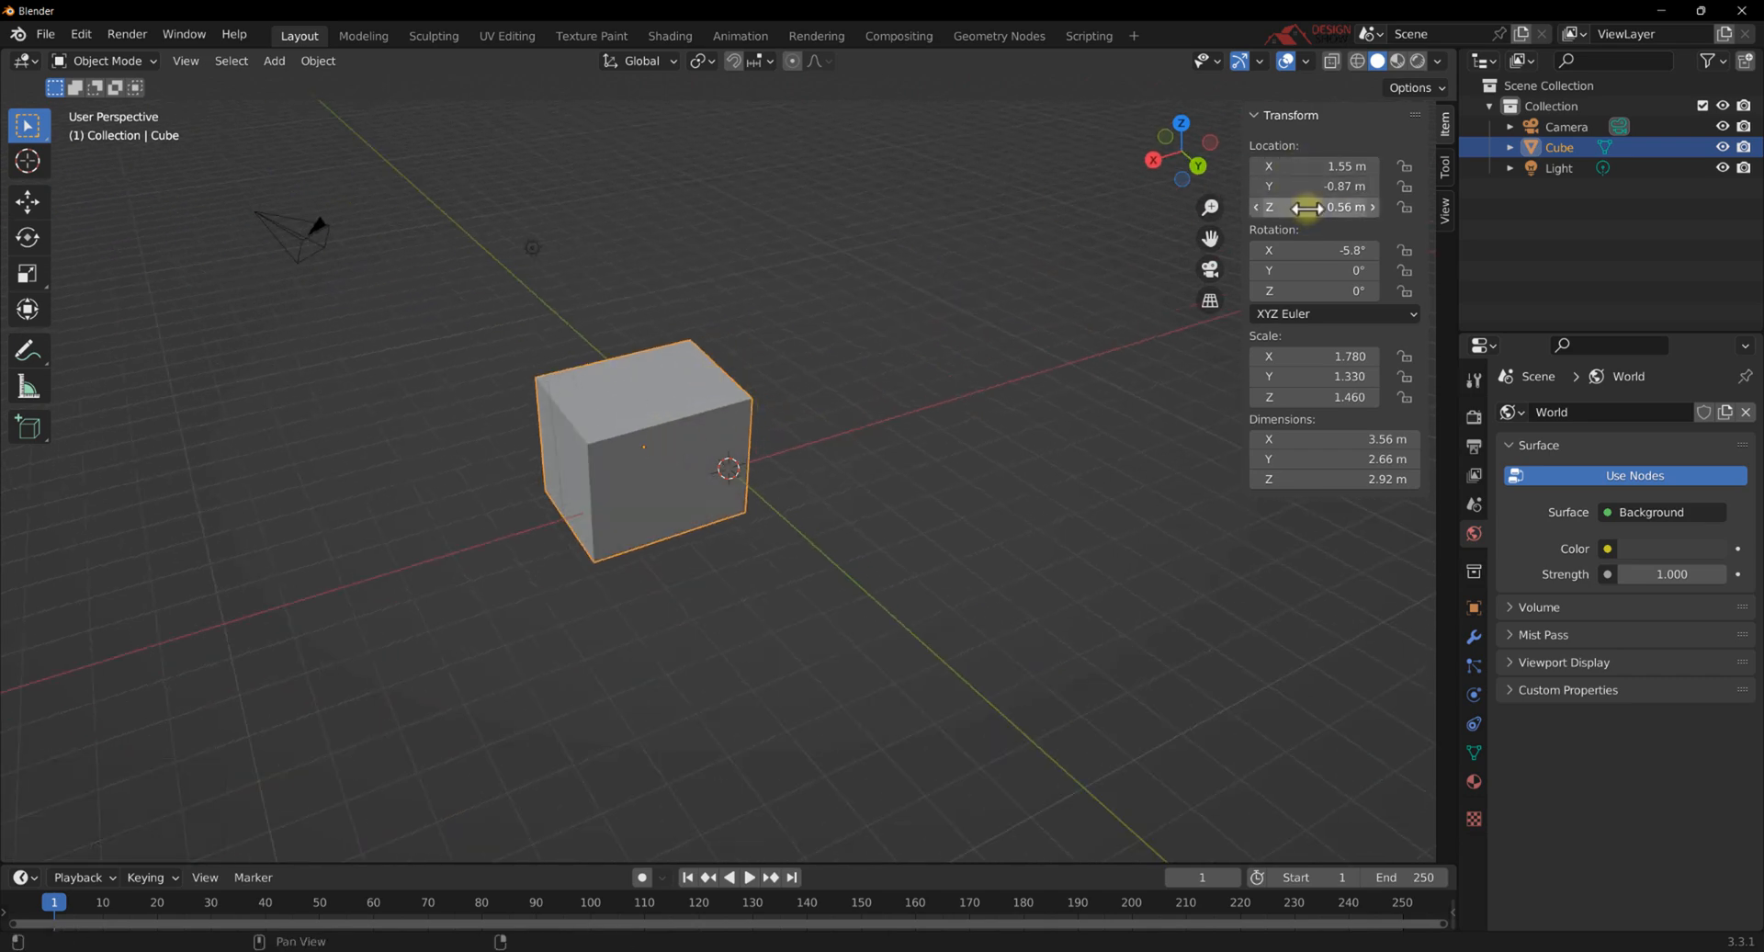
middle_click_drag(873, 442, 878, 446)
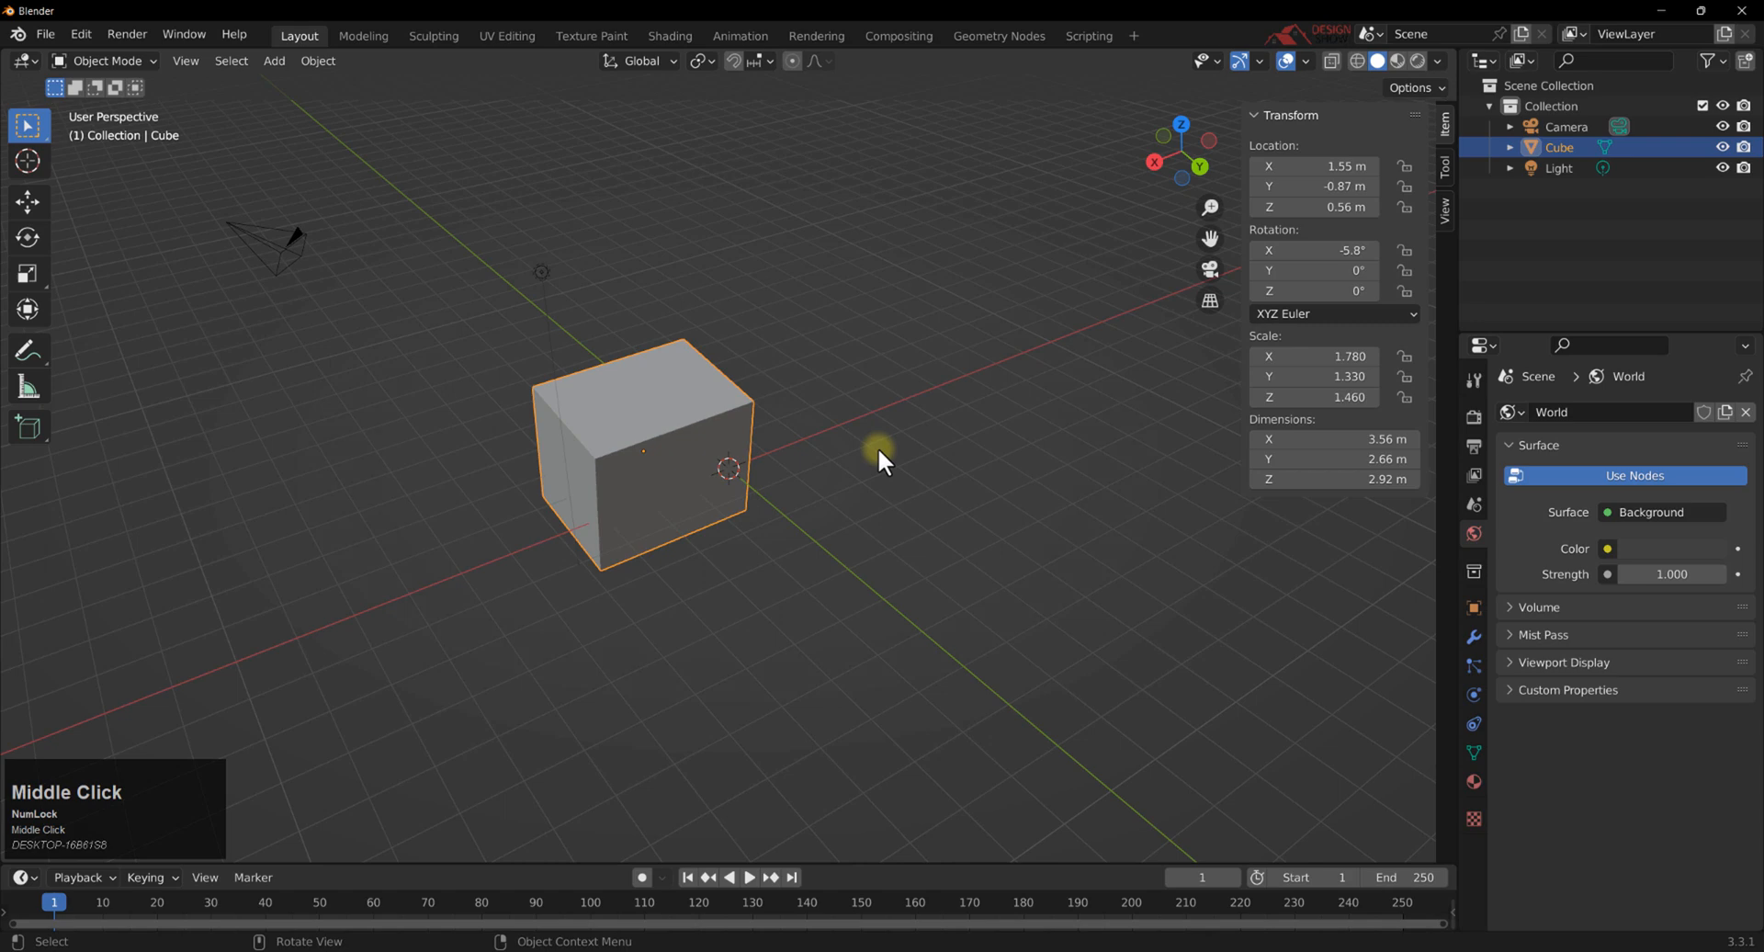
Clear the cube's location and scale transforms.
key("alt")
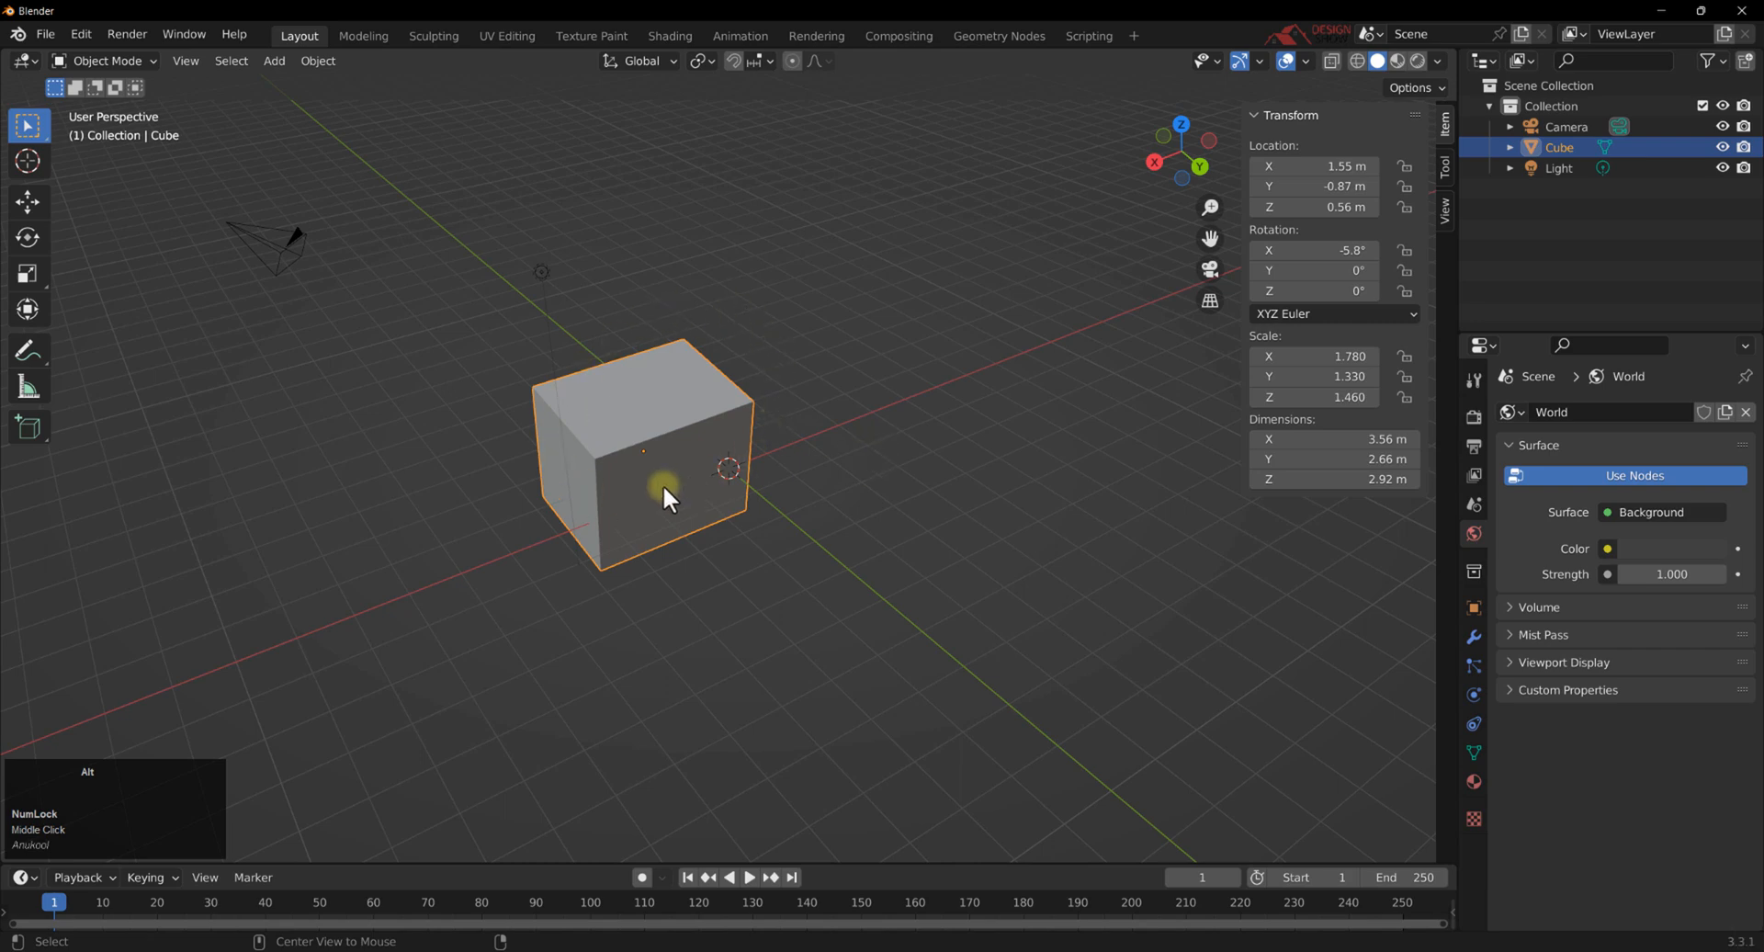
key("alt+g")
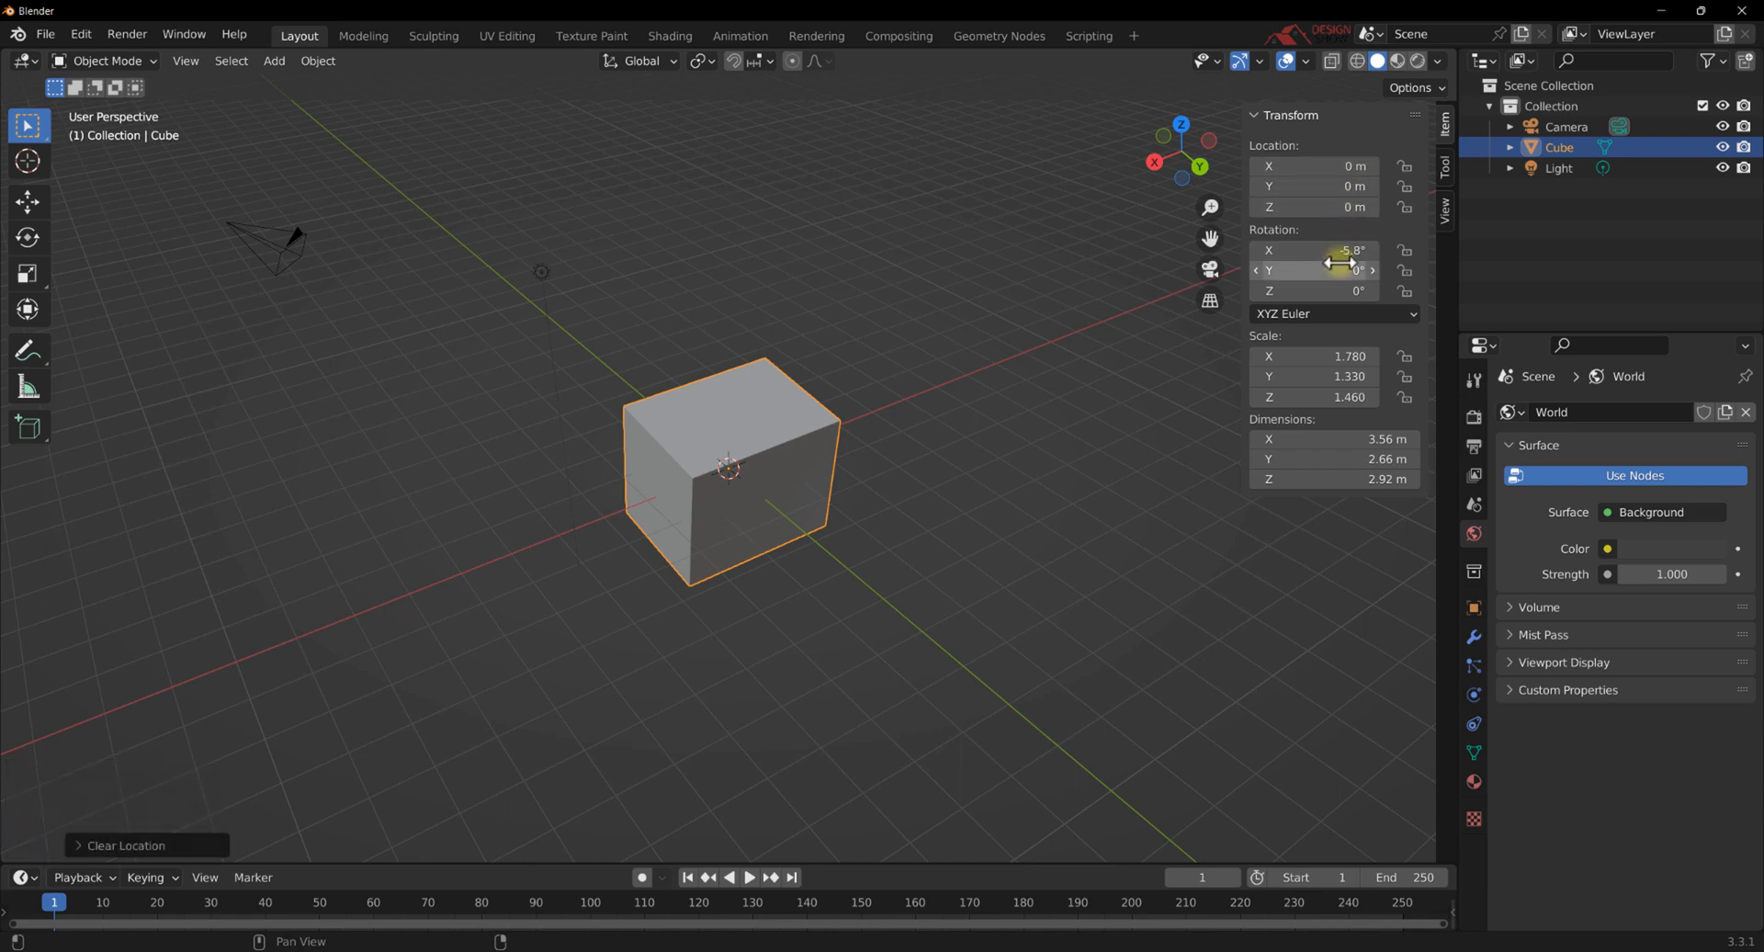
key("alt")
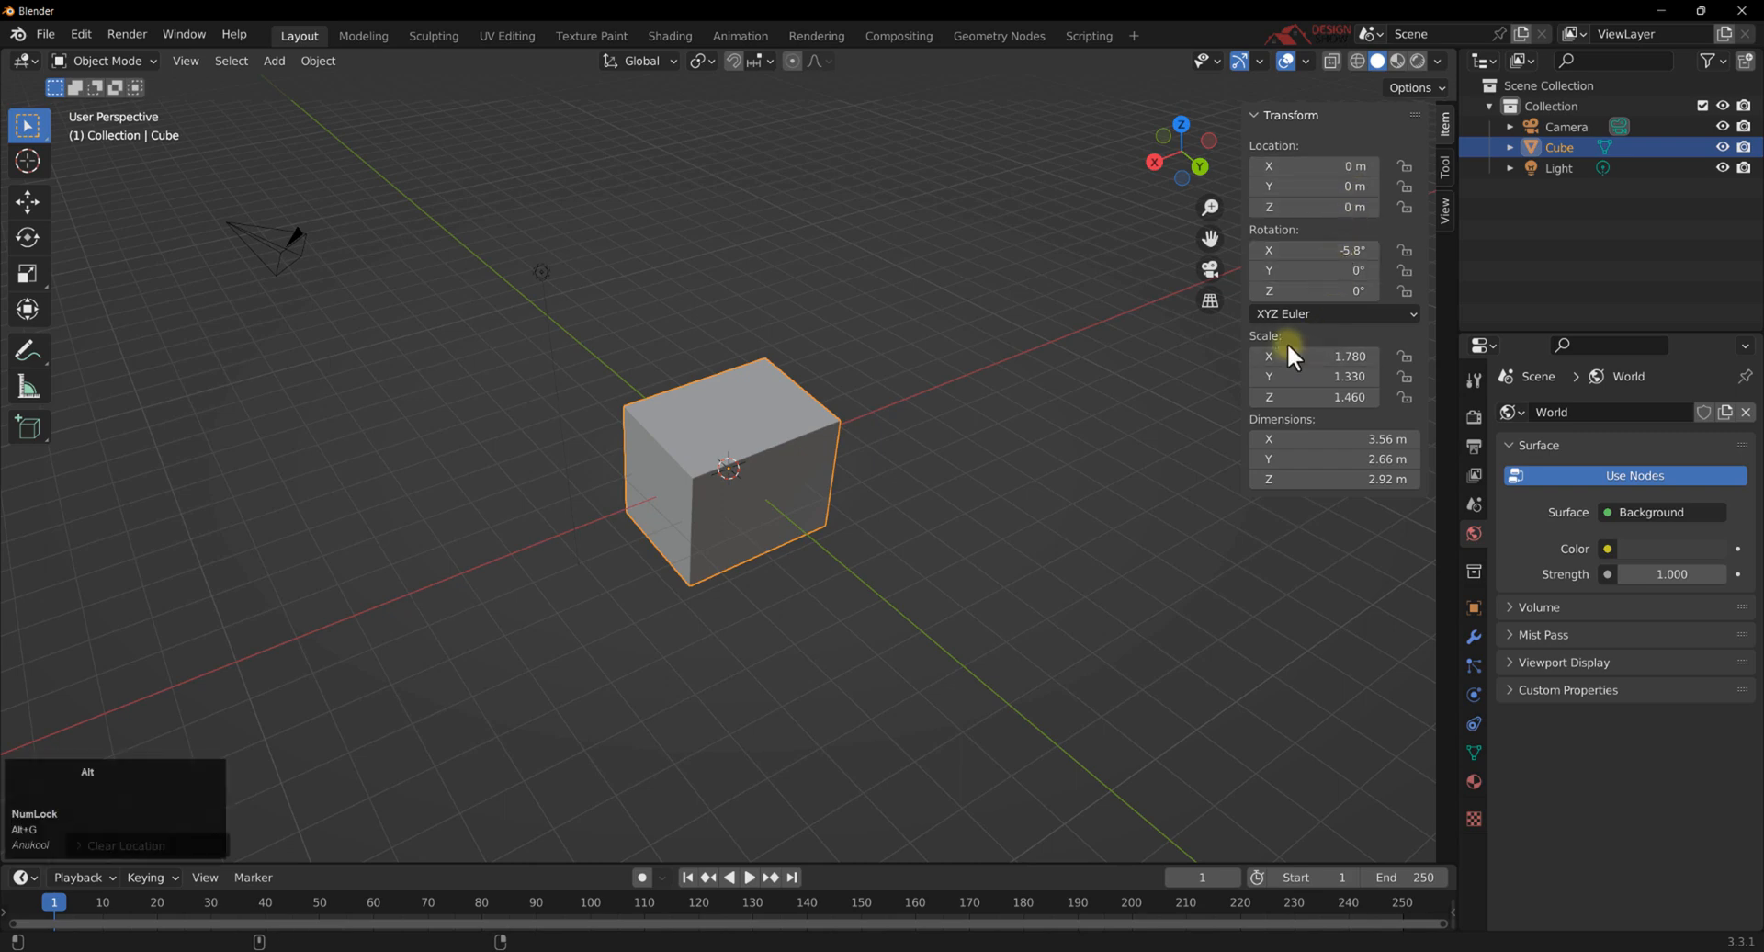
key("alt+s")
key("alt+s")
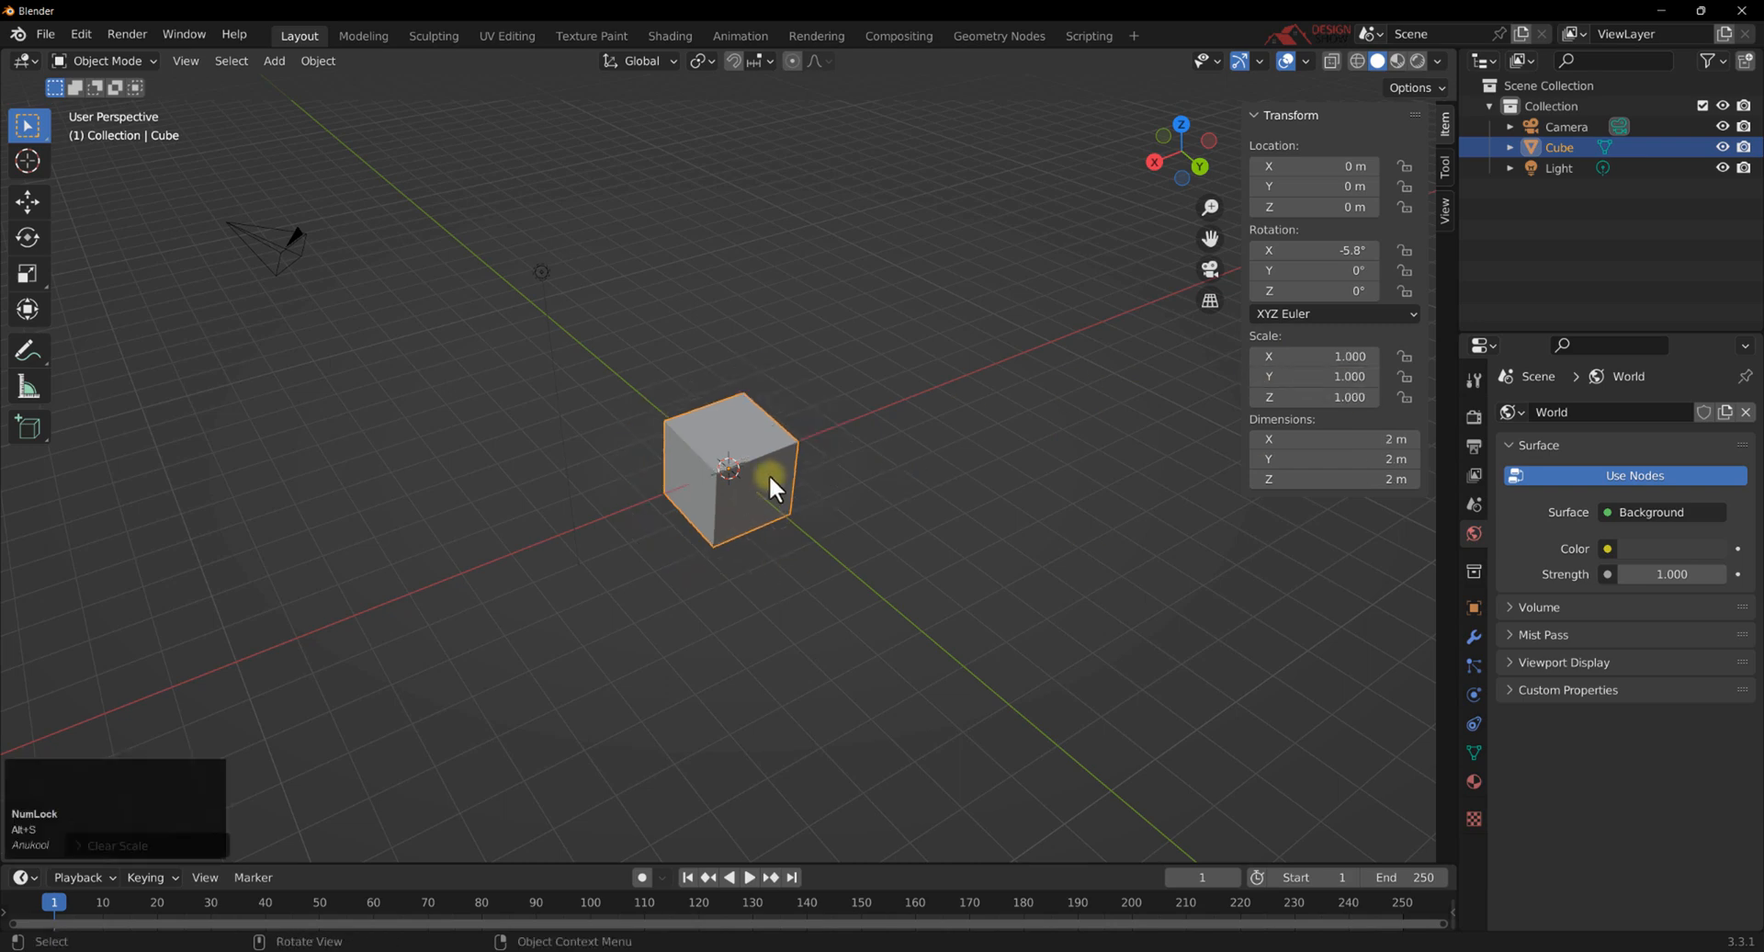
Set the cube's X rotation to 0°.
left_click(1352, 250)
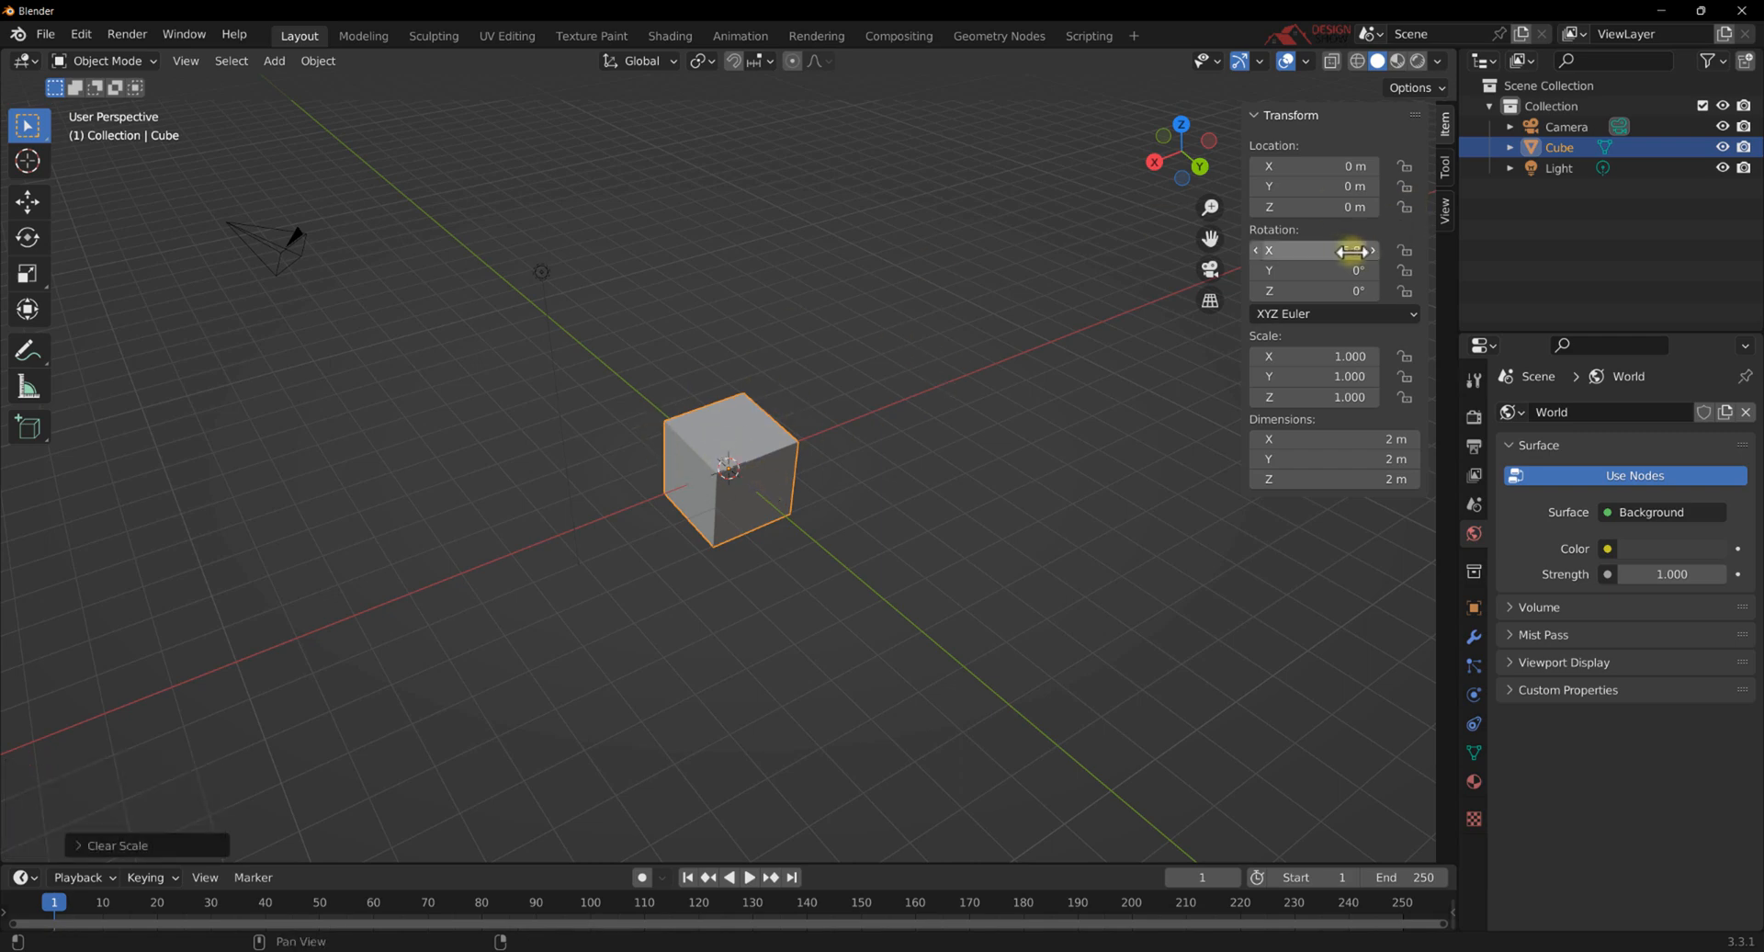
type("0")
key("Return")
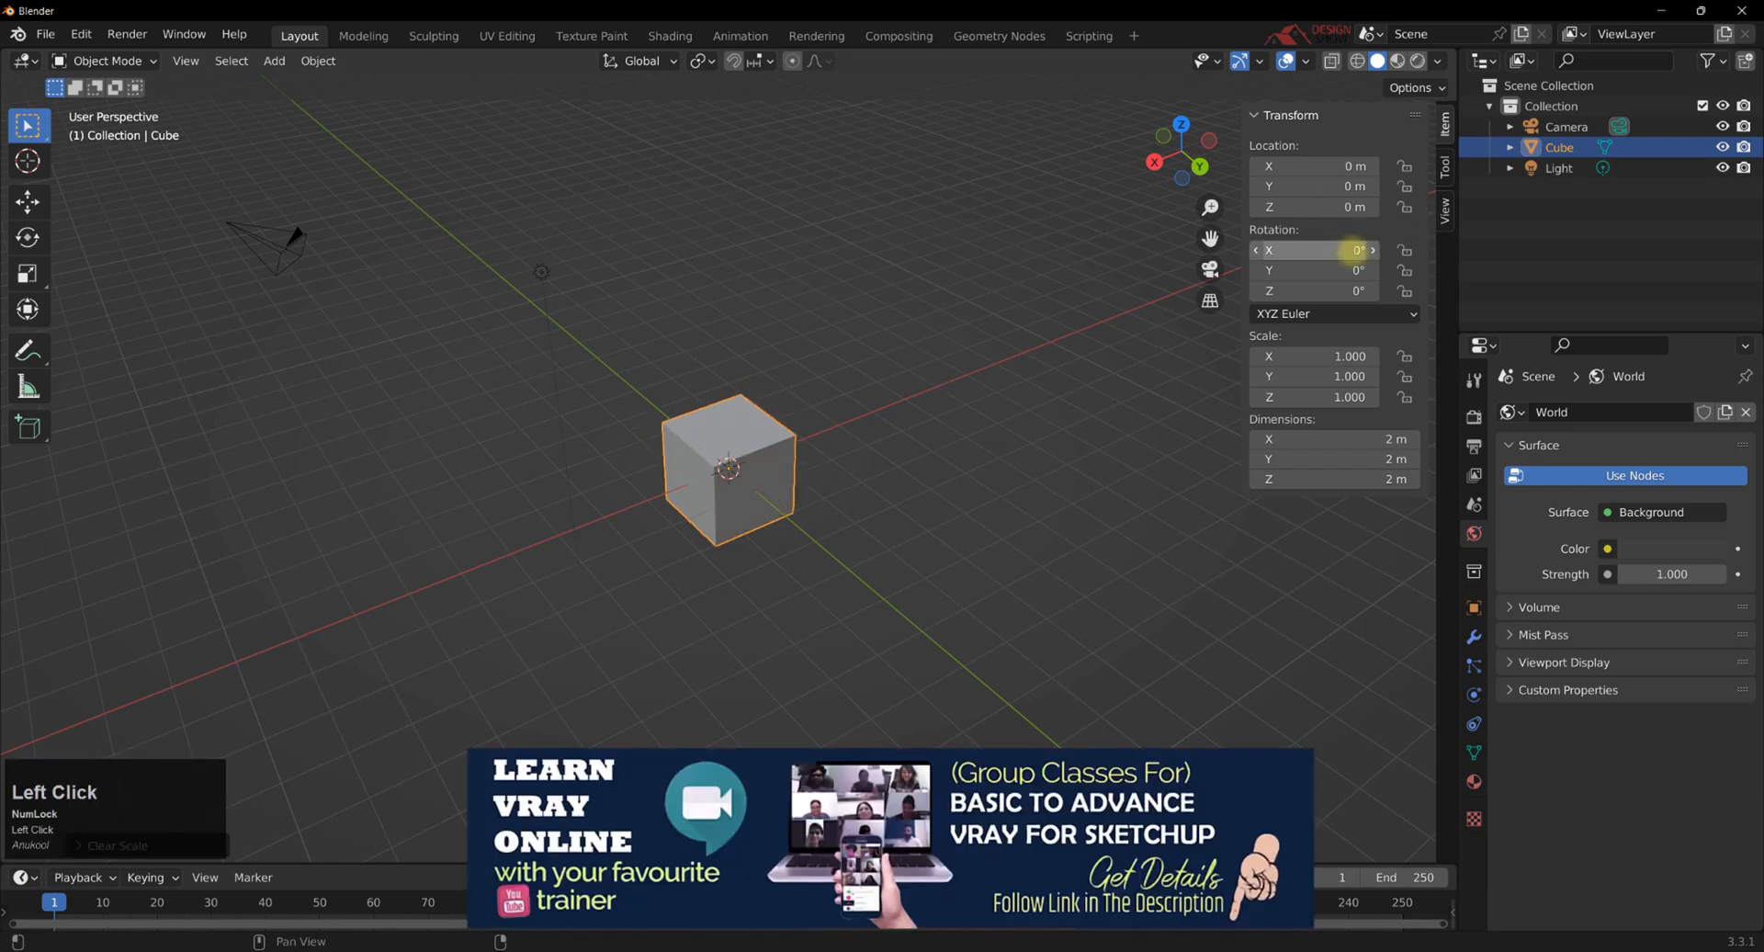
Raise the cube above the origin to a Z location of 2.41 m.
mouse_move(746, 490)
middle_mouse_down()
mouse_move(830, 467)
mouse_move(726, 482)
middle_mouse_up()
scroll(729, 461, "up", 3)
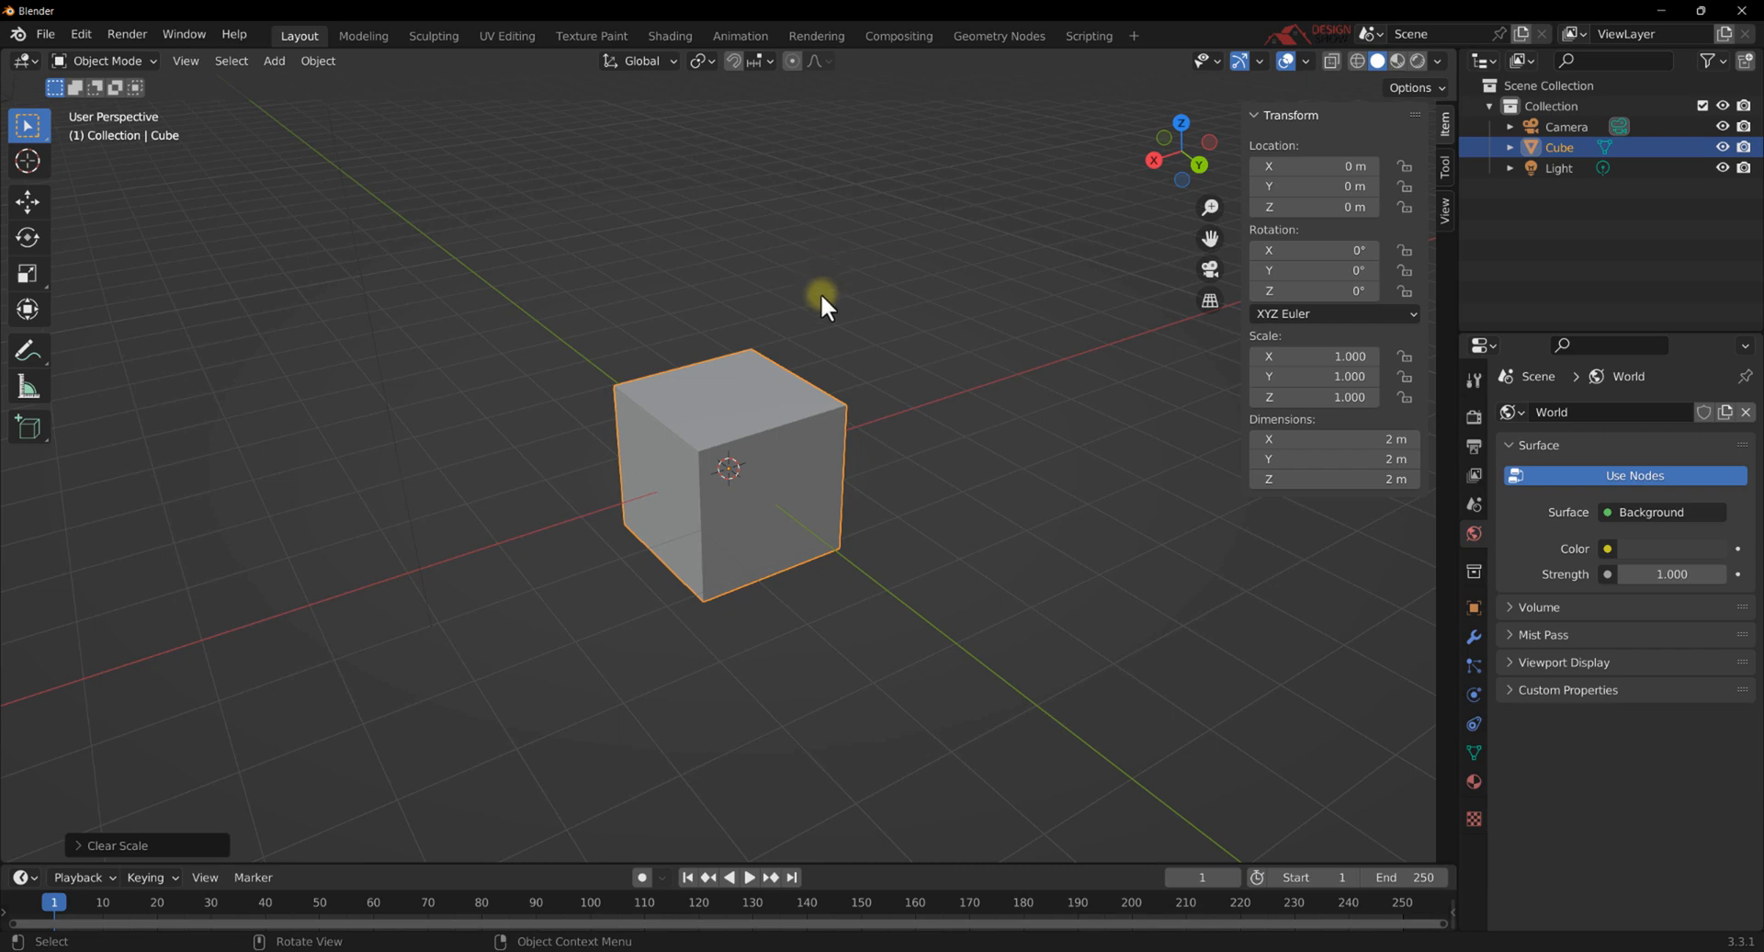
middle_click_drag(750, 446, 776, 477)
scroll(752, 459, "down", 2)
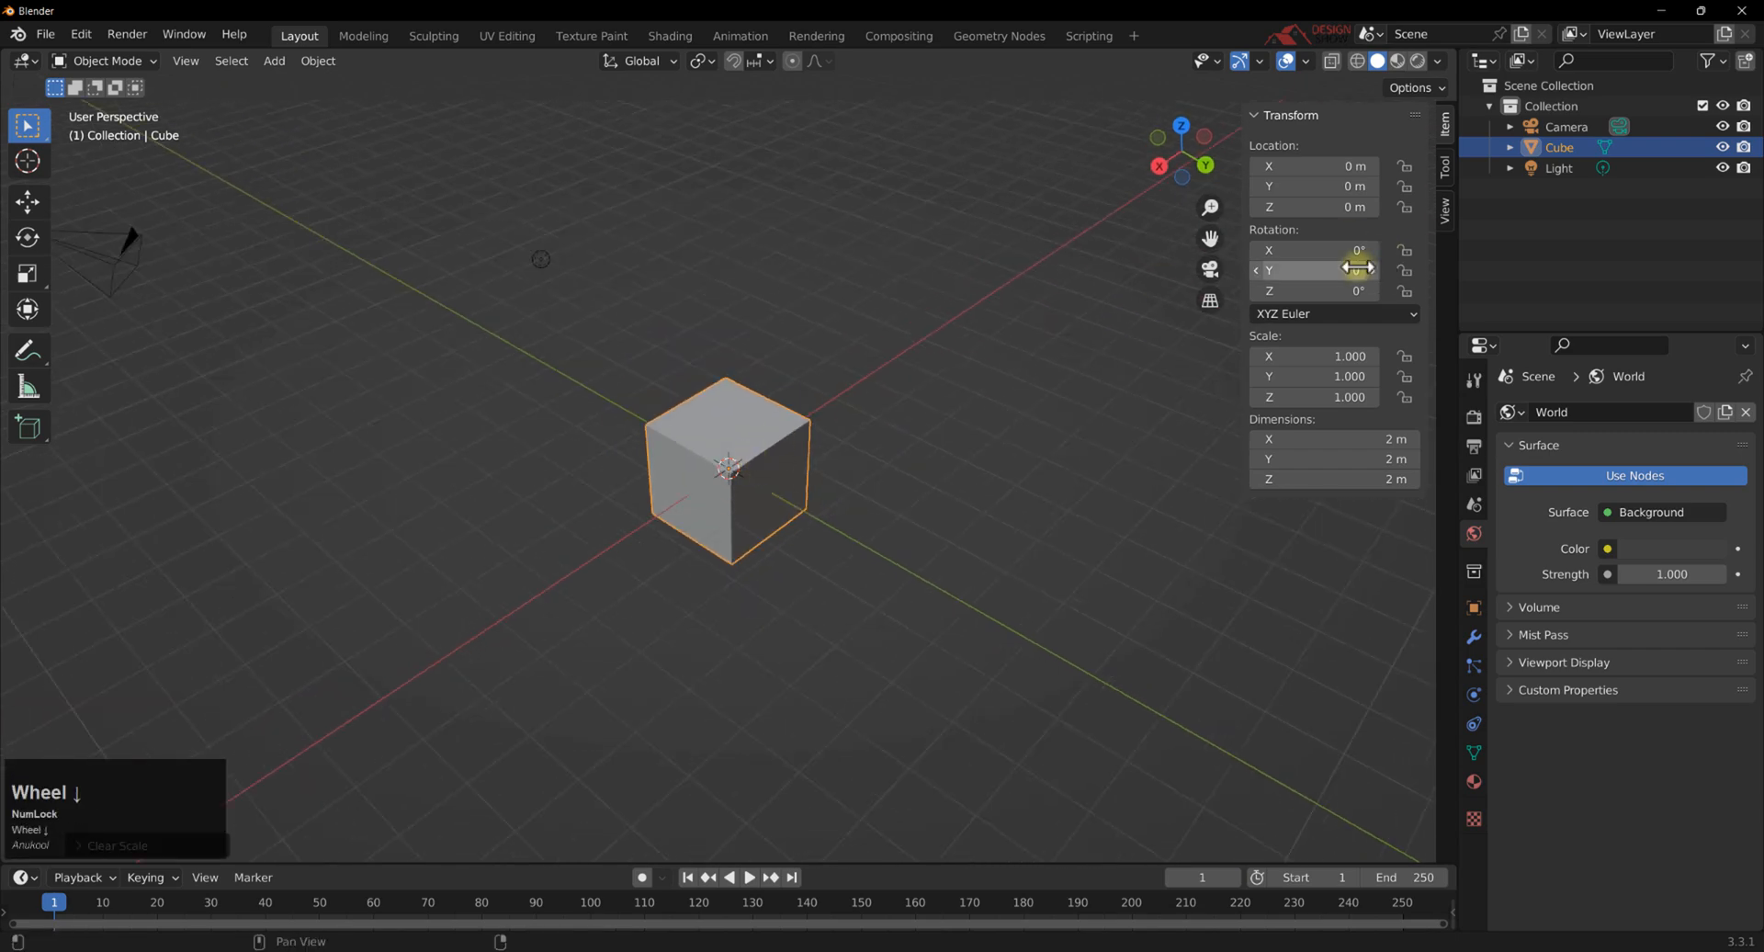
left_click_drag(1287, 207, 1457, 205)
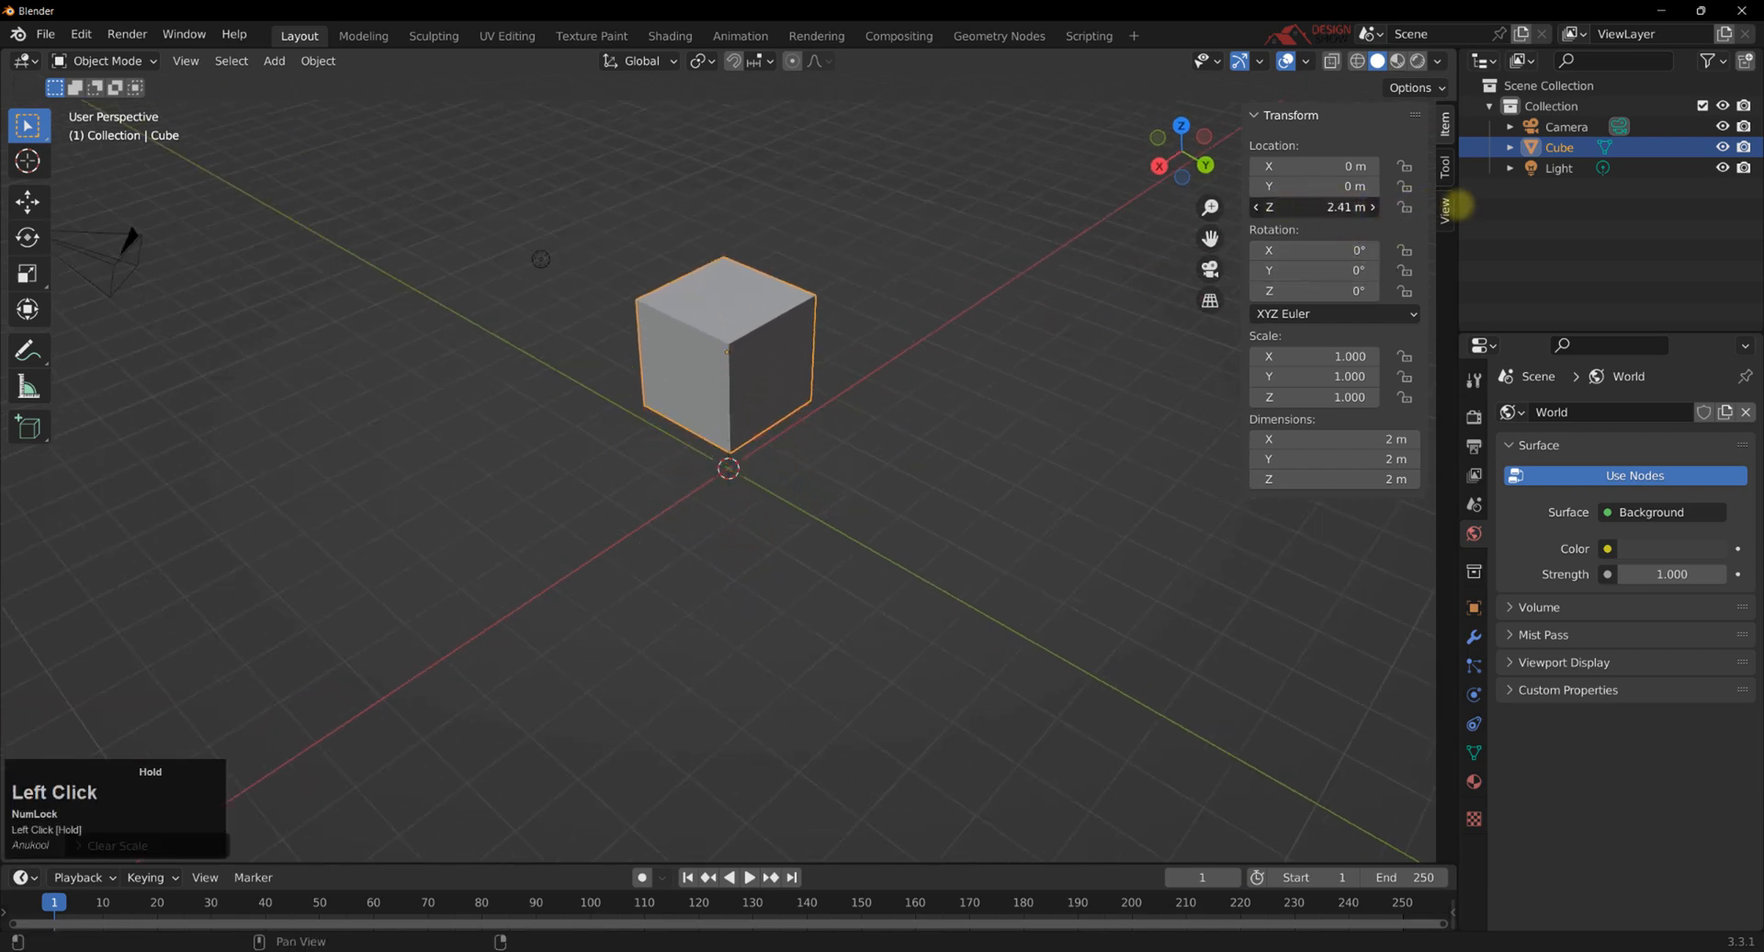
Deselect and reselect the raised cube, and clear its location.
scroll(725, 405, "down", 1)
middle_click_drag(725, 404, 744, 514)
scroll(752, 480, "down", 1)
left_click(868, 460)
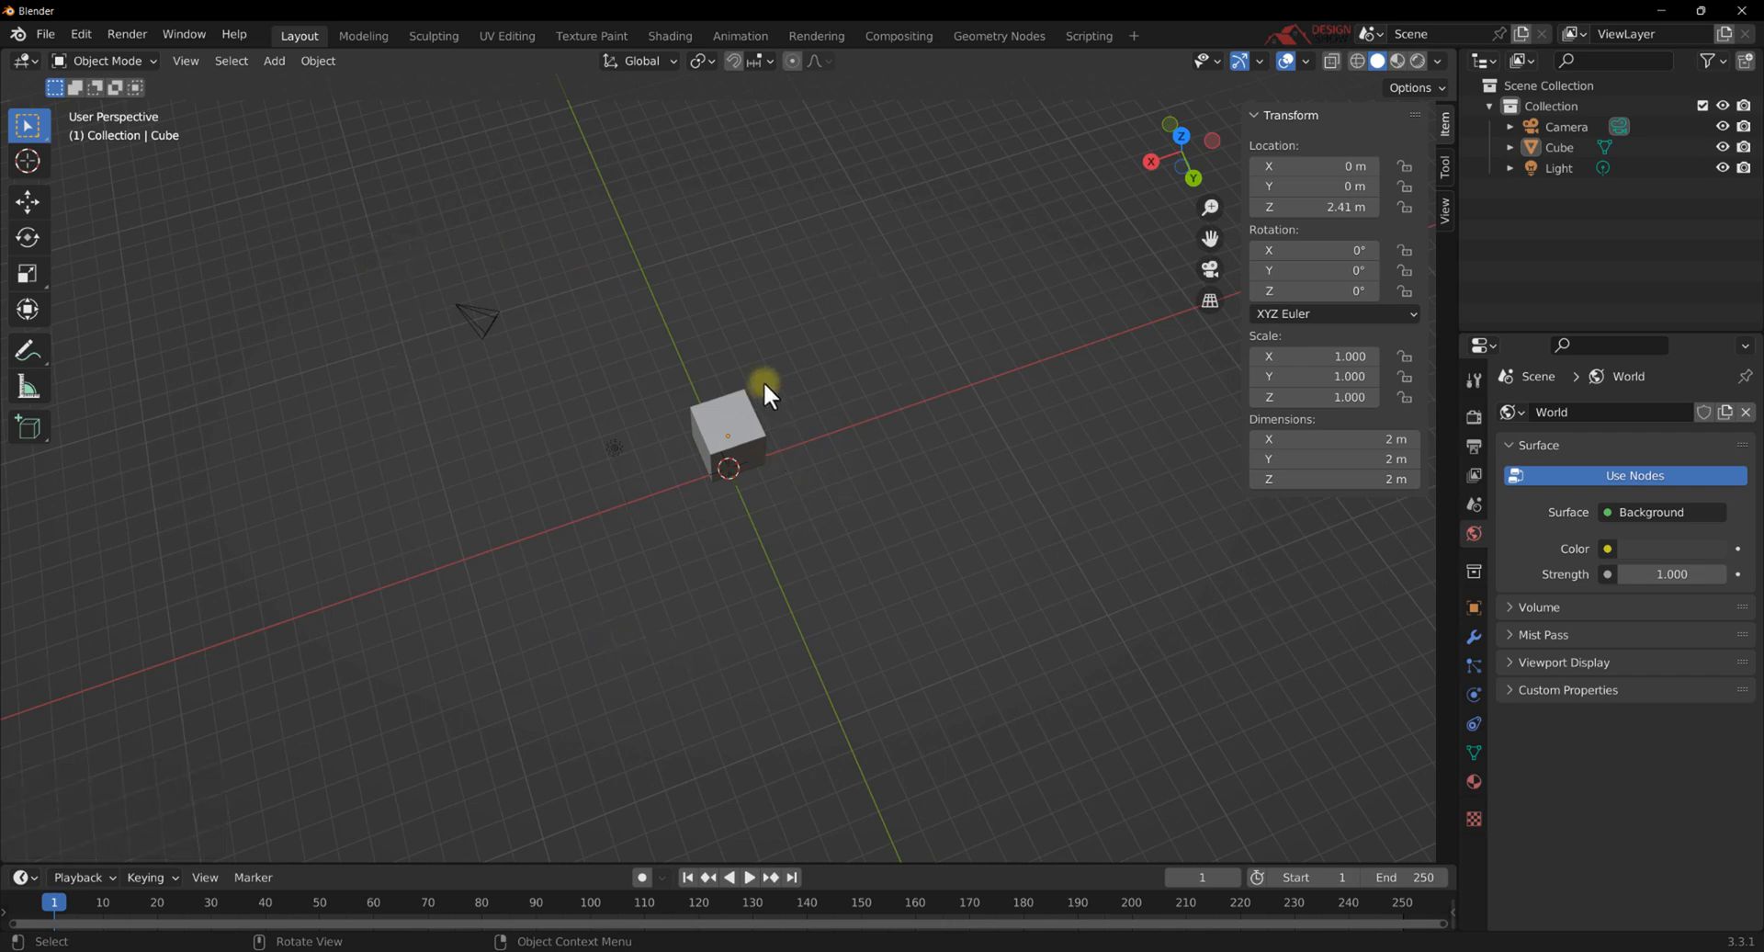
middle_click_drag(897, 593, 838, 467)
left_click(715, 395)
scroll(715, 395, "up", 3)
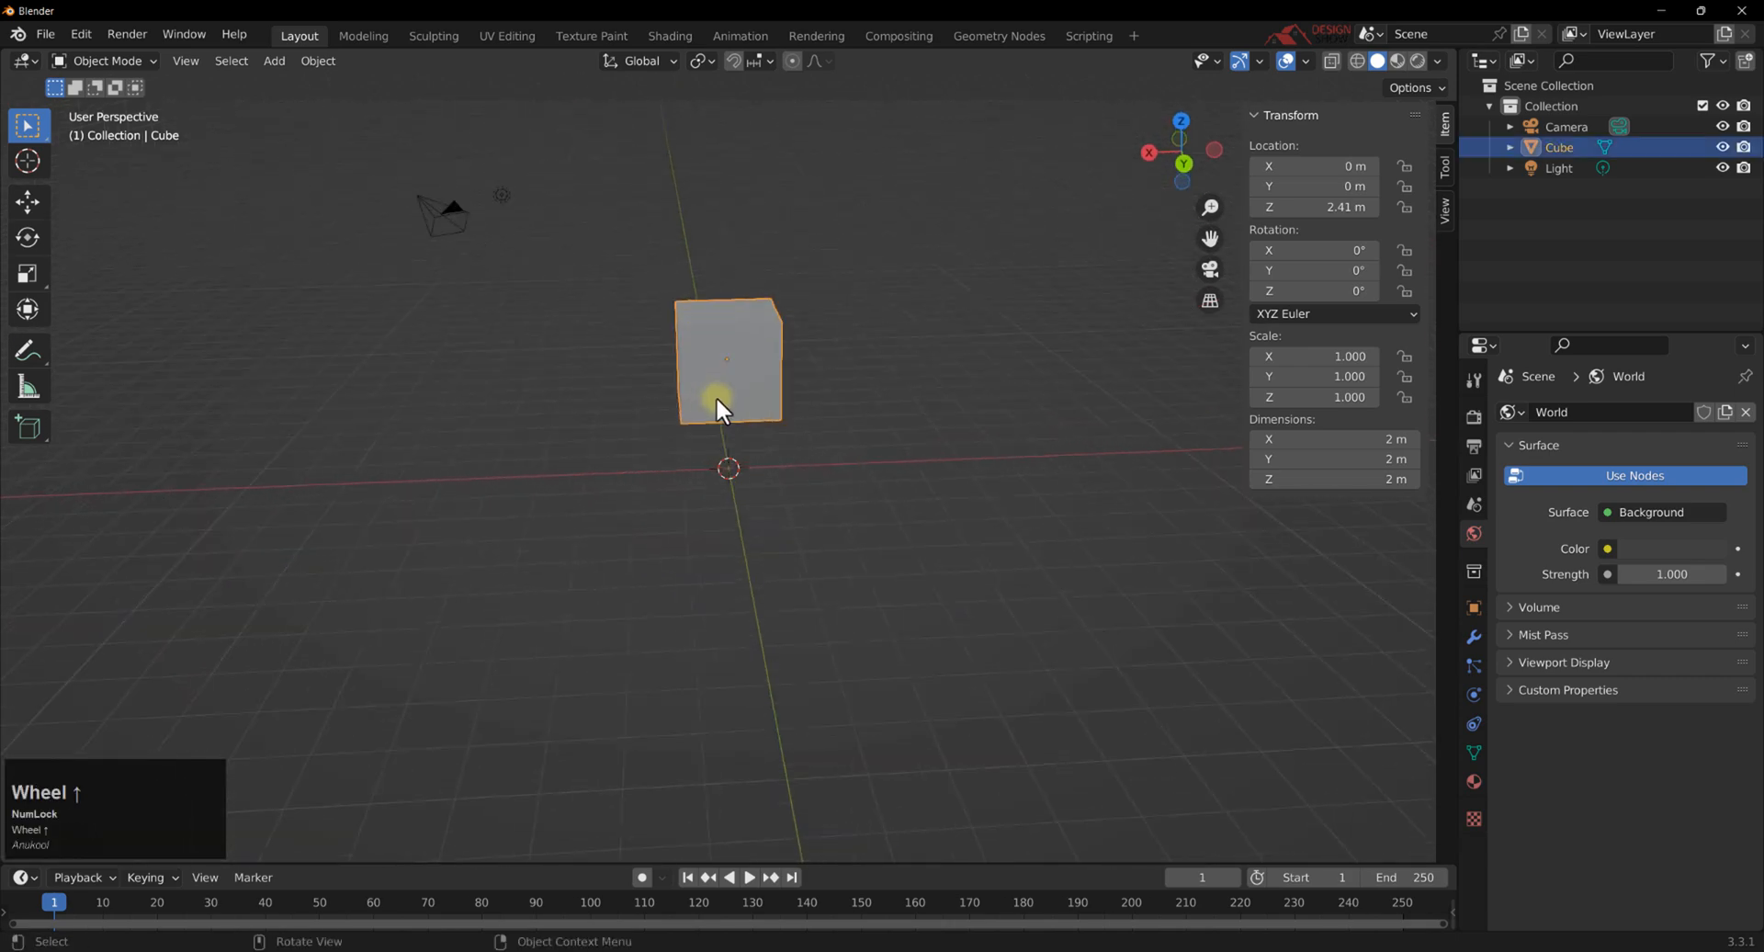
middle_click_drag(728, 380, 750, 422)
key("alt")
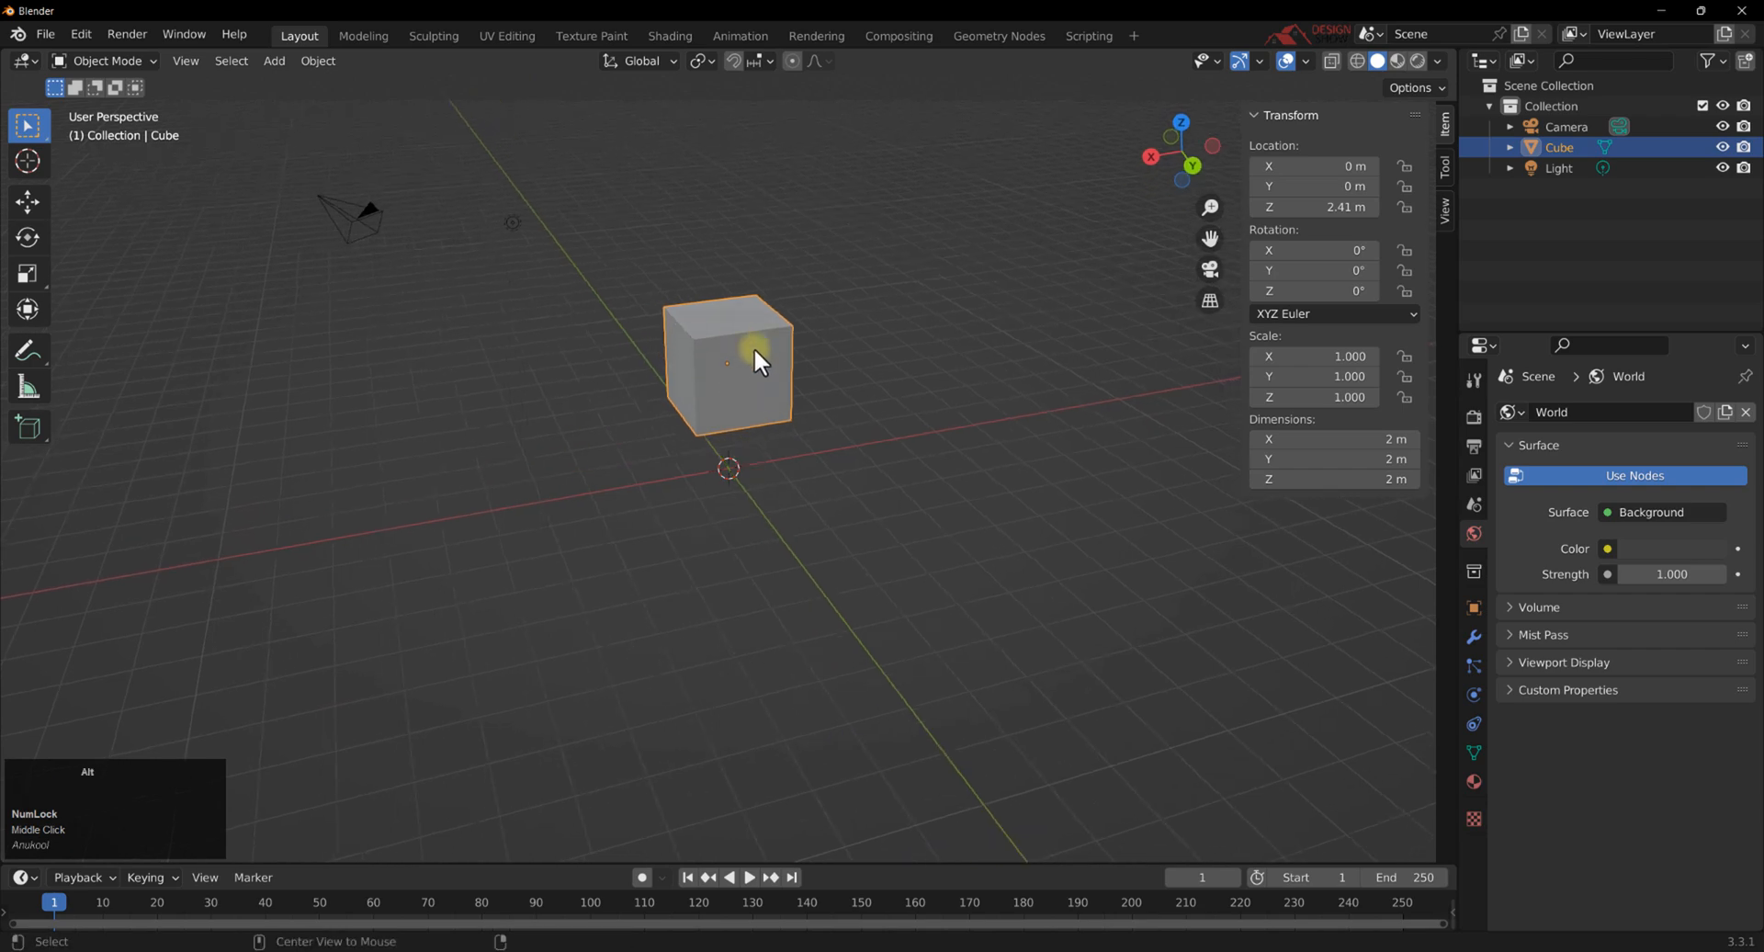
key("alt+g")
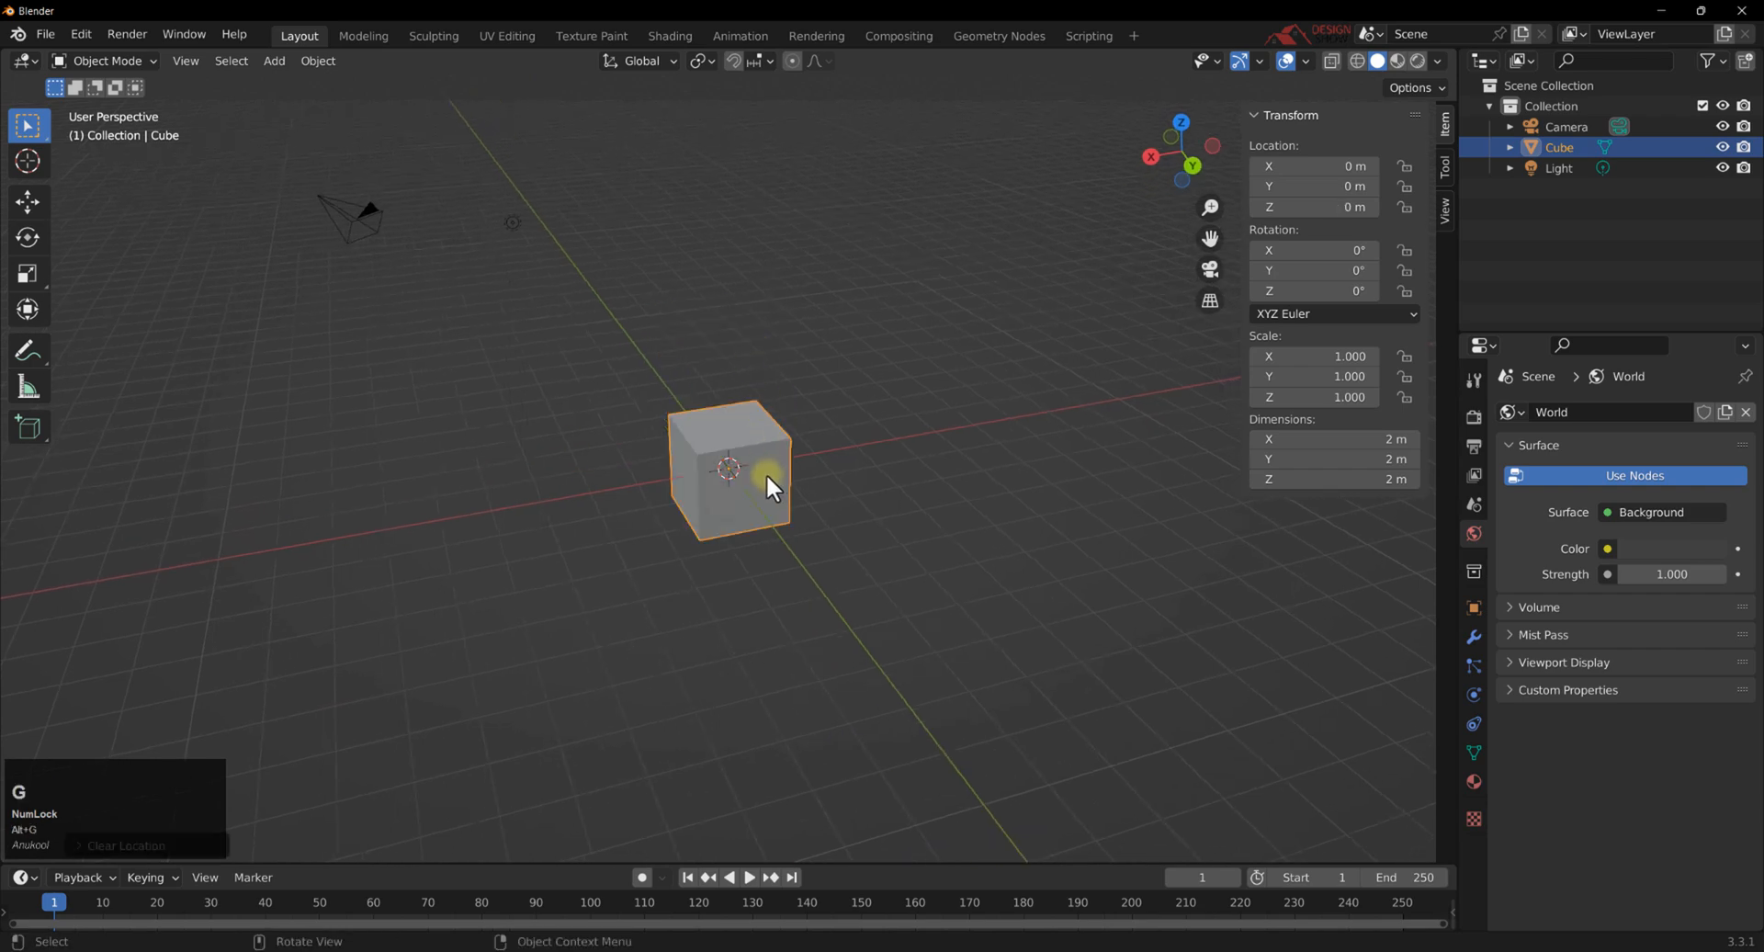
middle_click_drag(764, 472, 729, 493)
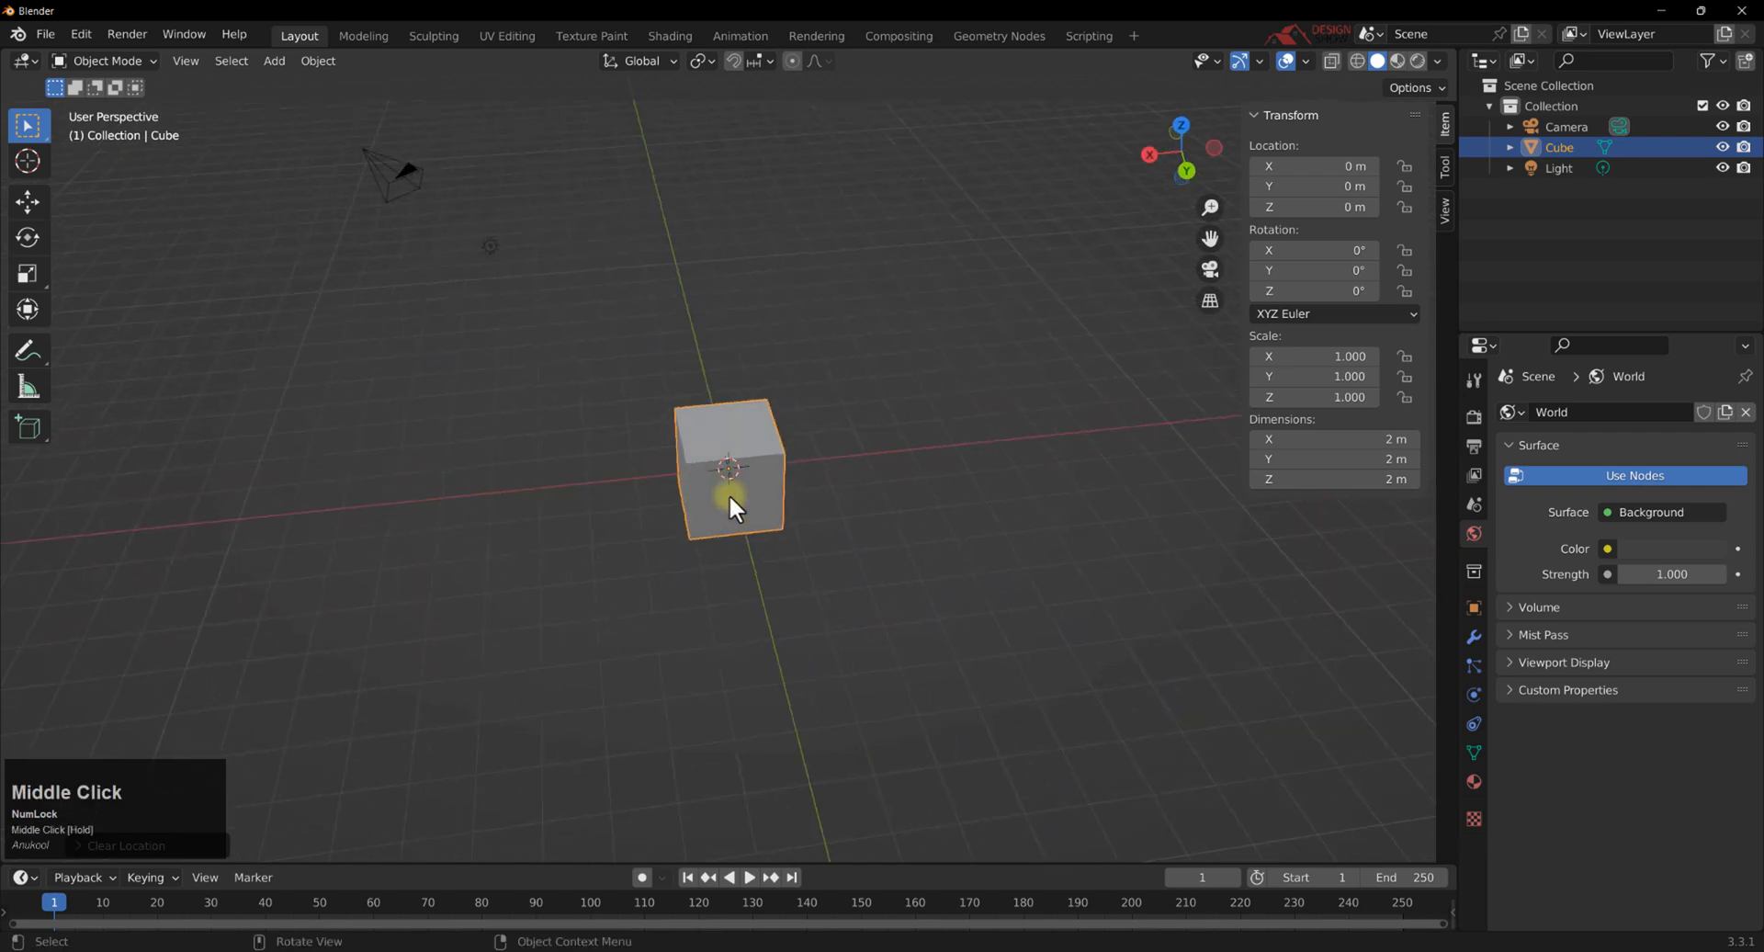
Undo the cube's last location clear and inspect its offset from the origin.
key("ctrl+z")
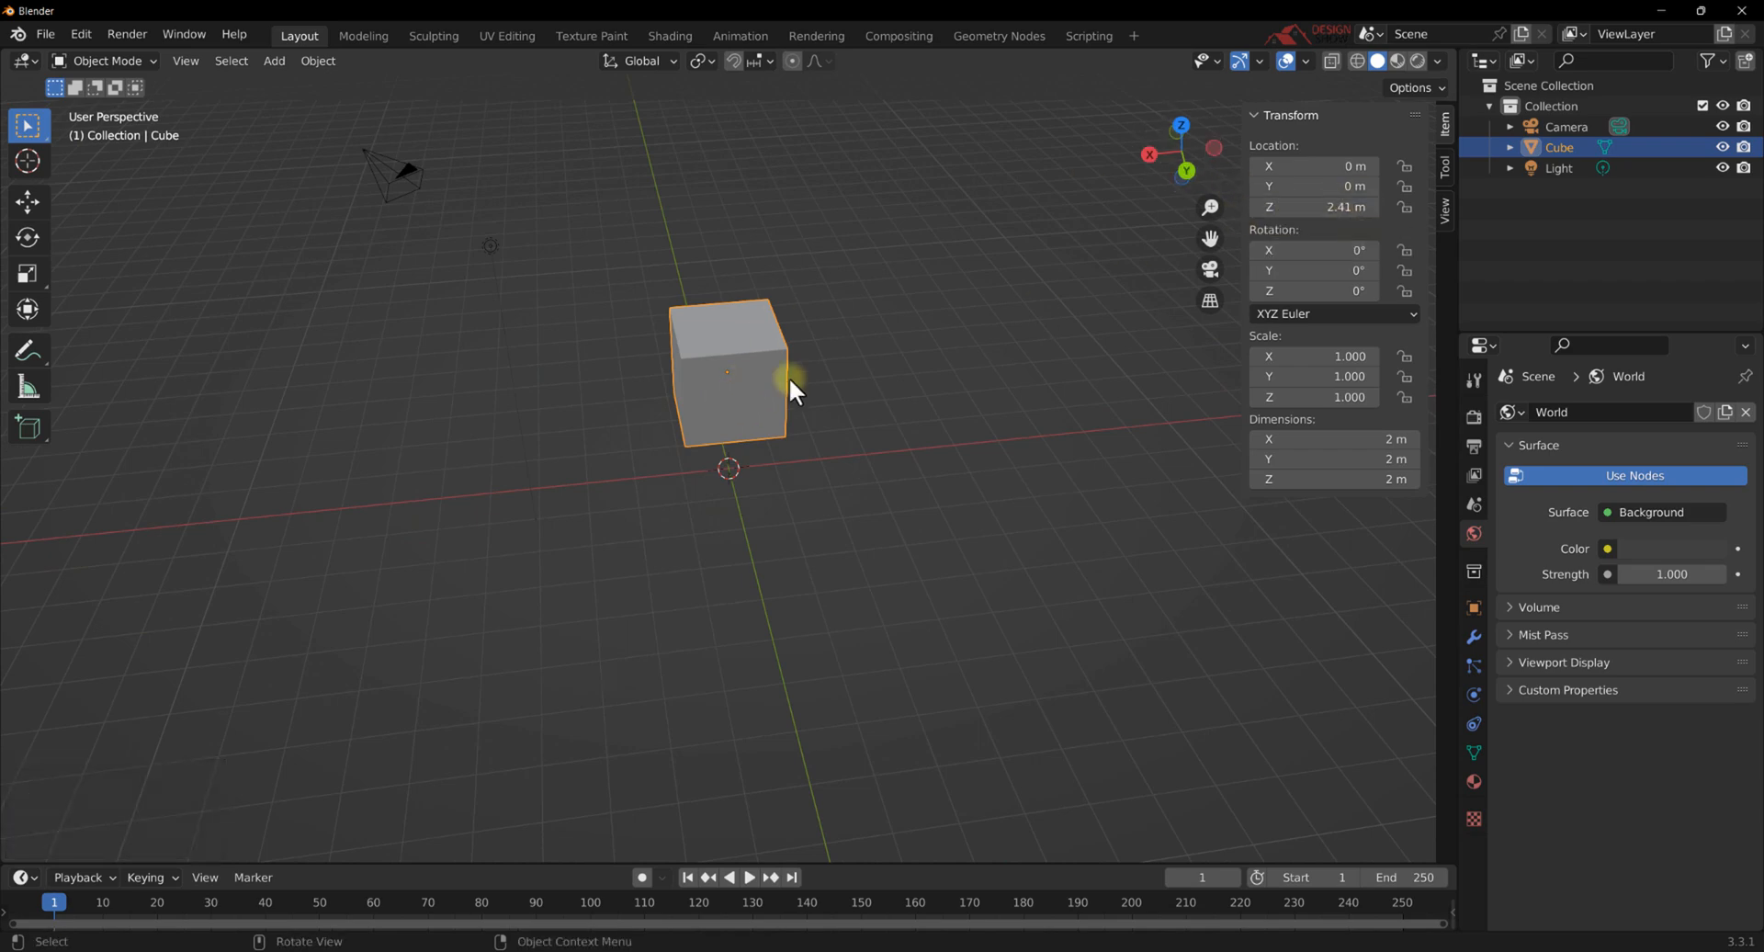
middle_click_drag(788, 377, 748, 291)
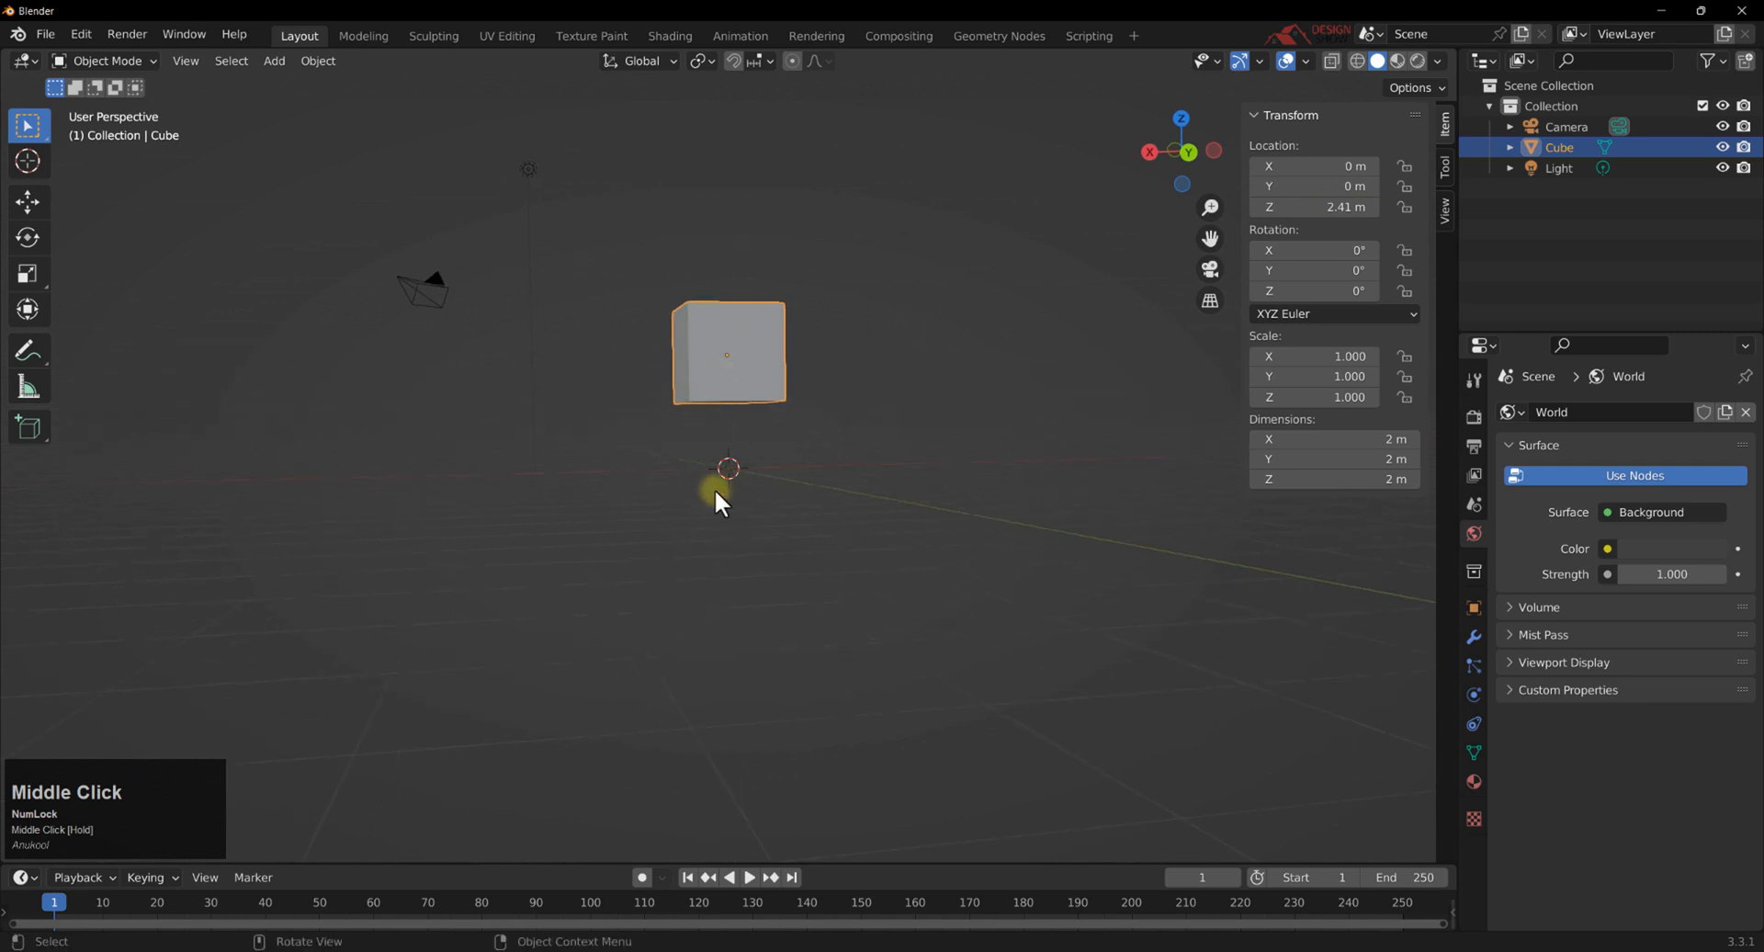
middle_click_drag(714, 488, 747, 358)
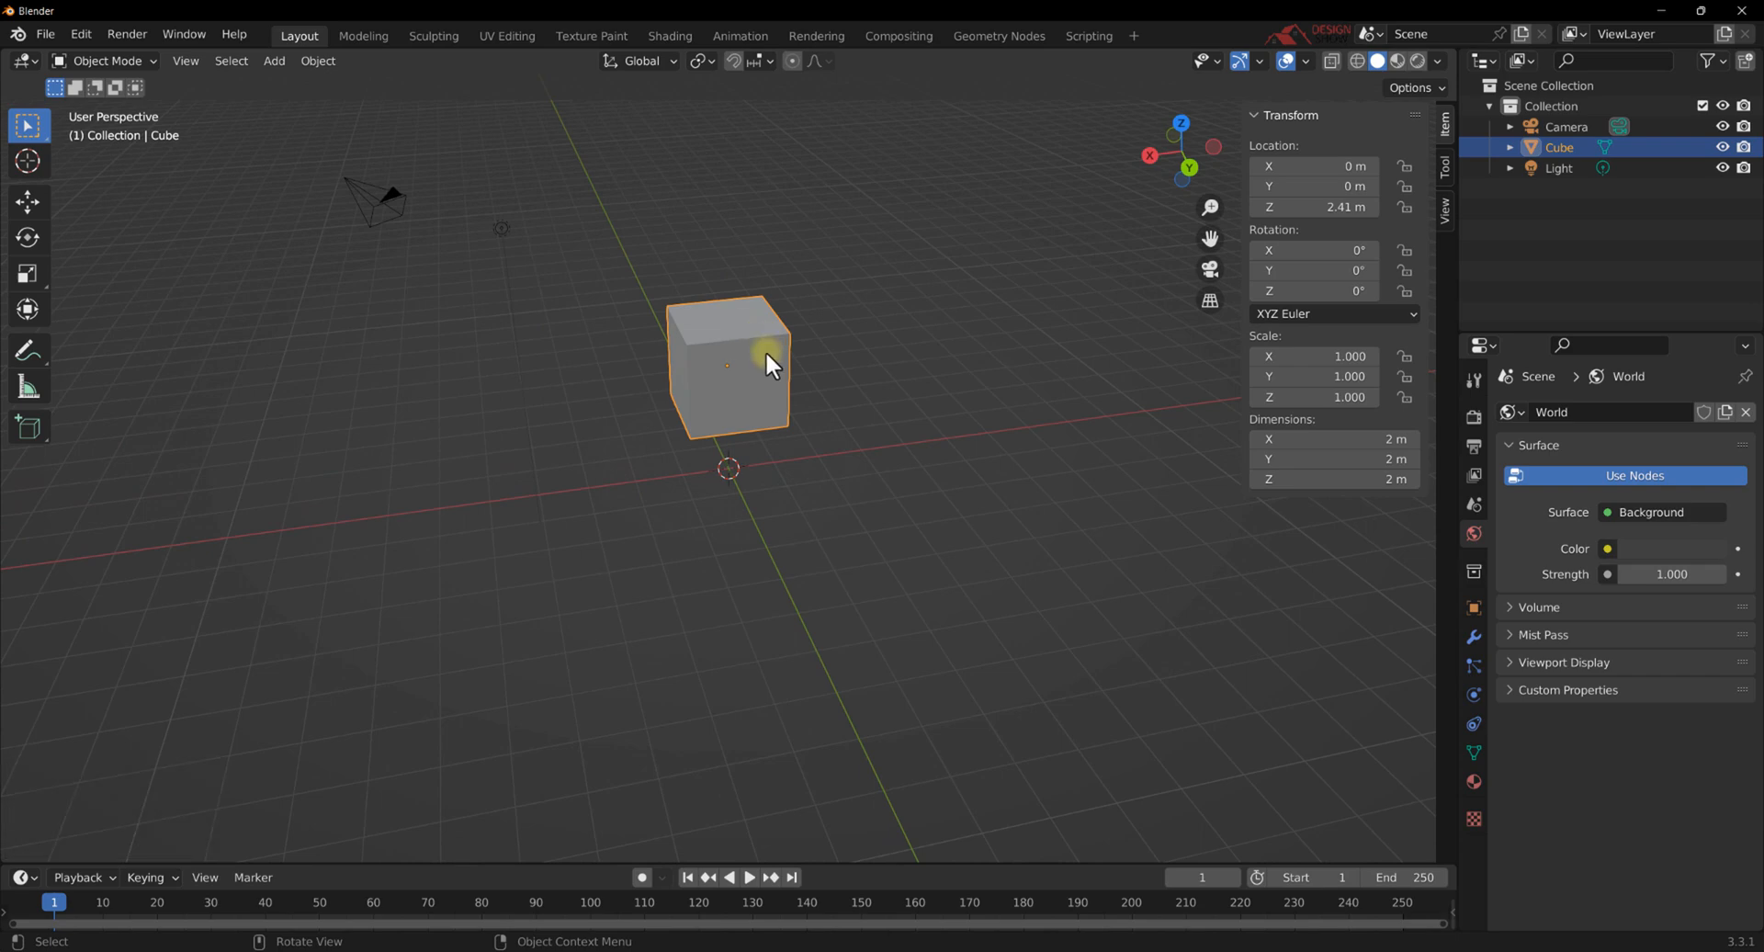
Apply All Transforms to the raised cube and inspect its position relative to the origin.
key("ctrl")
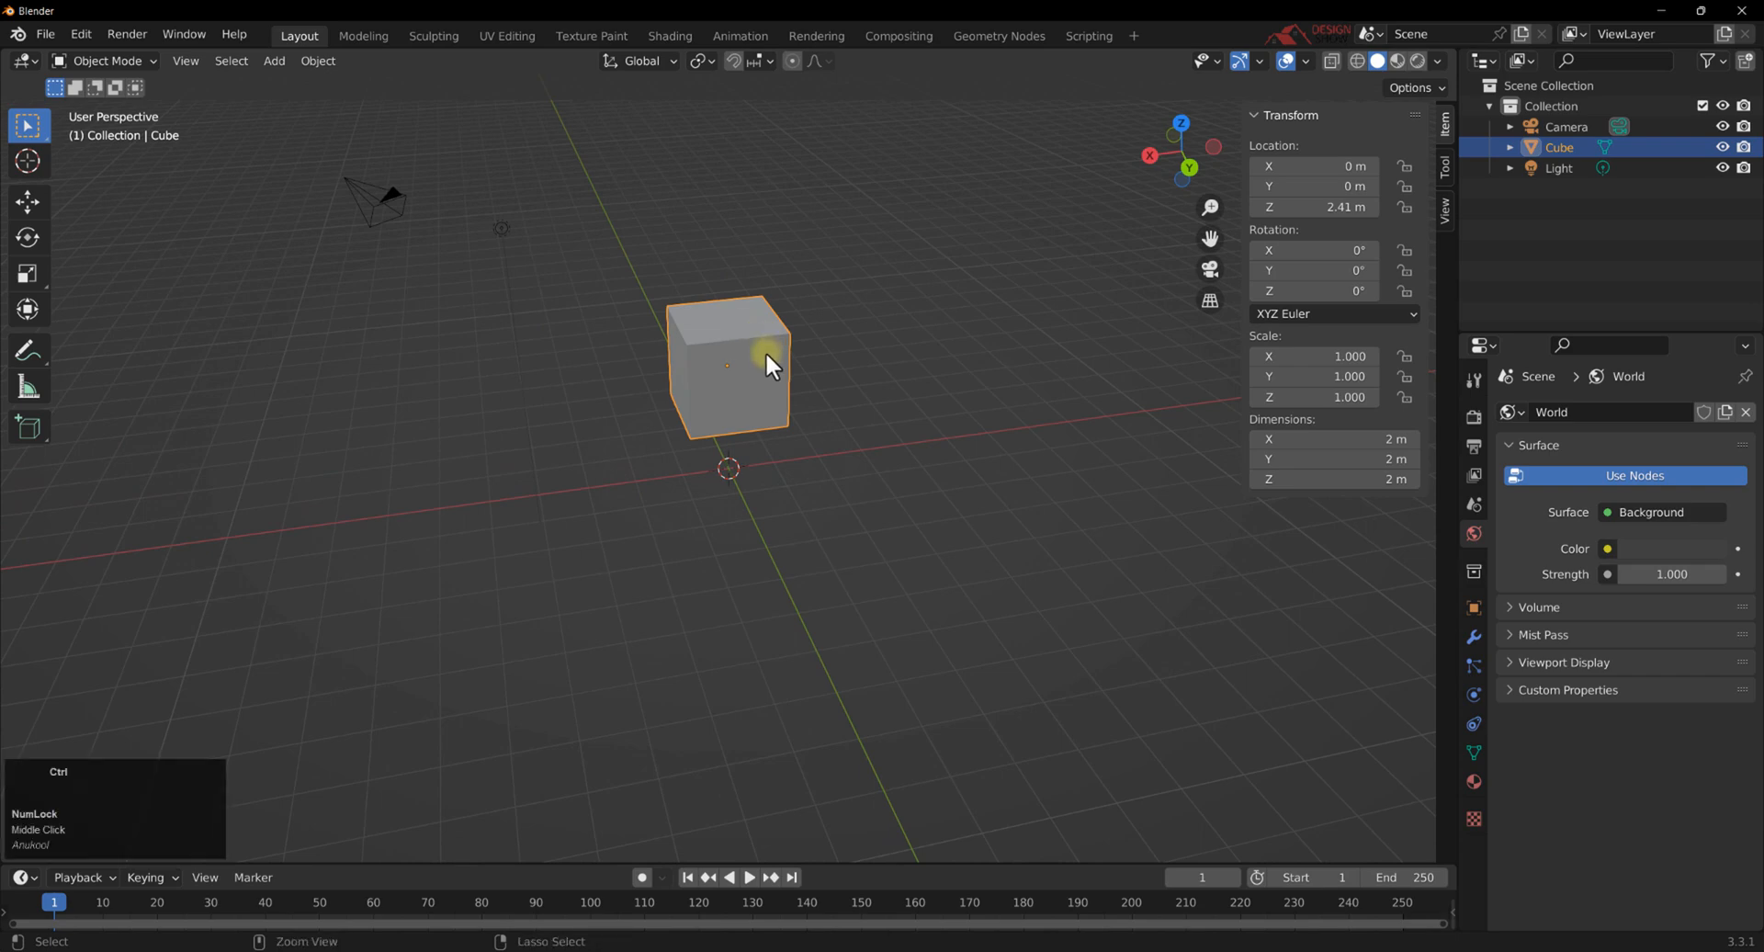
key("ctrl+a")
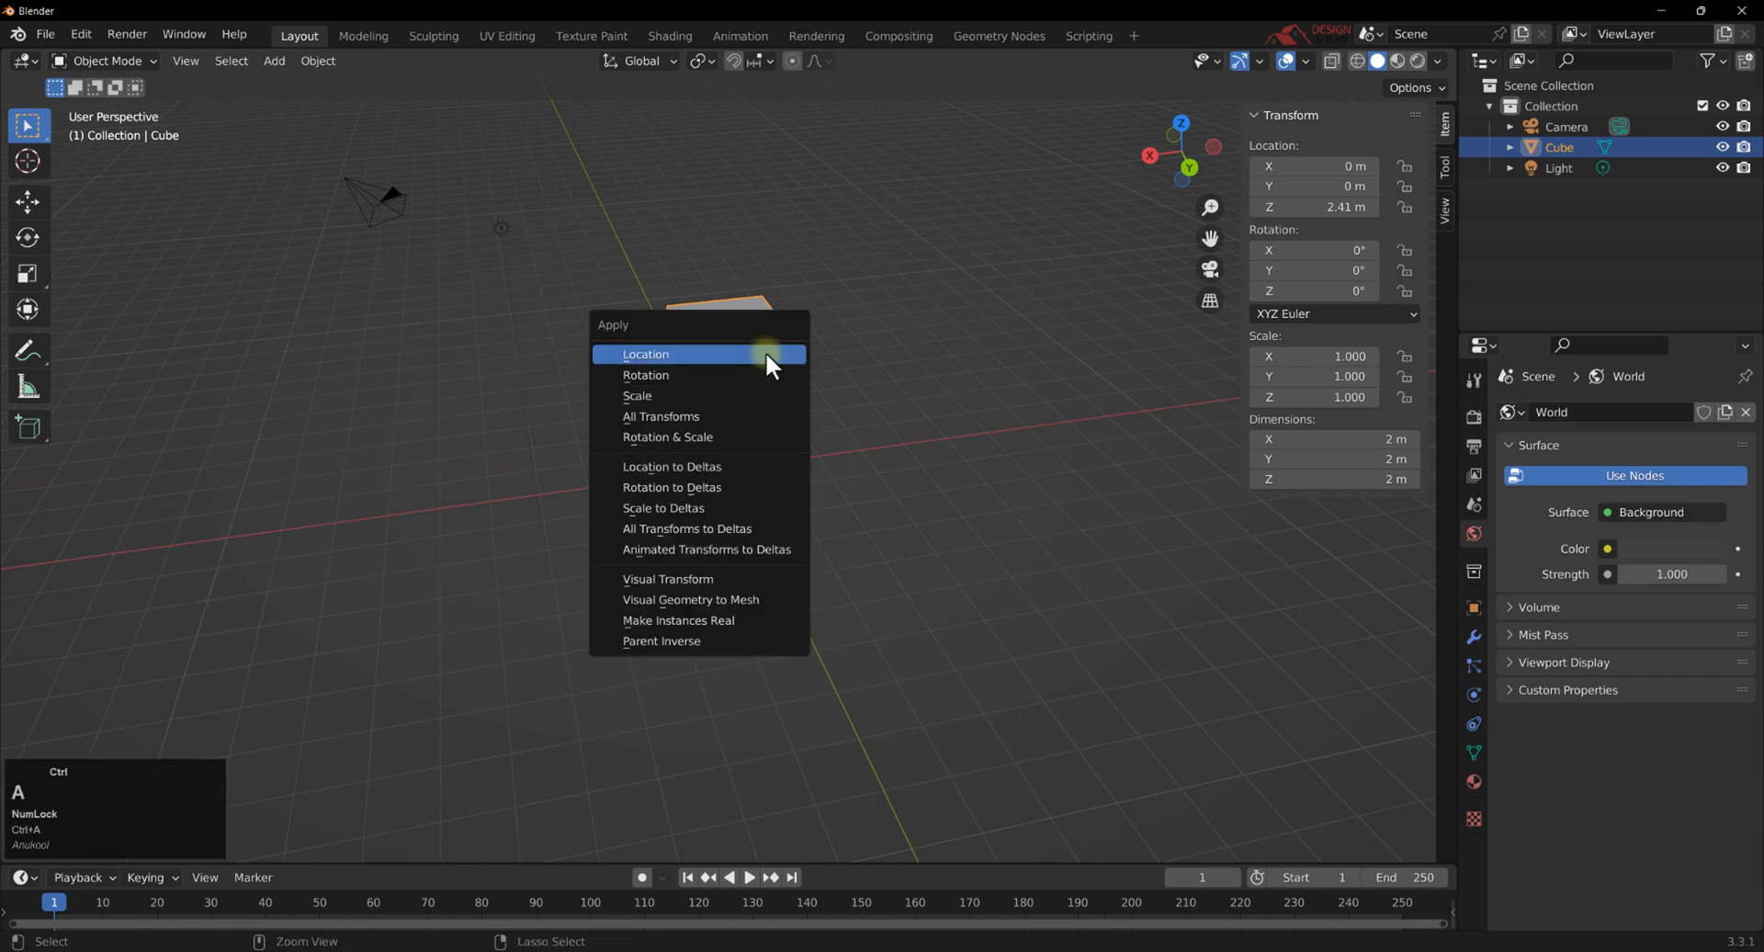
left_click(646, 418)
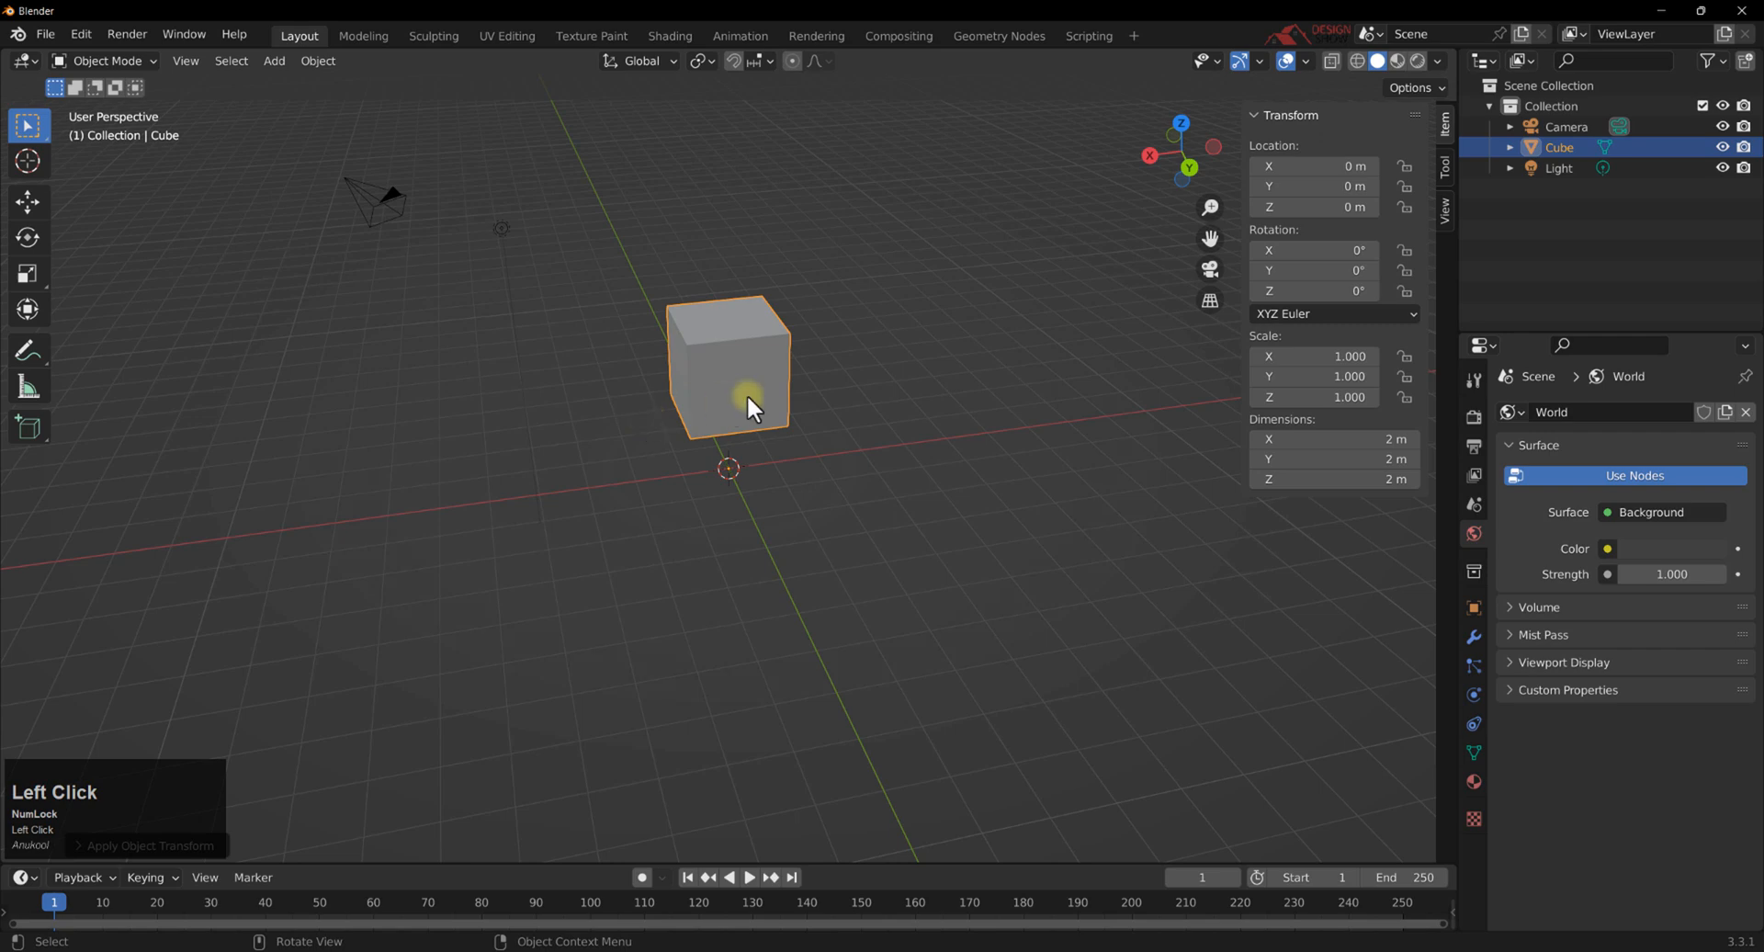
middle_click_drag(748, 405, 658, 334)
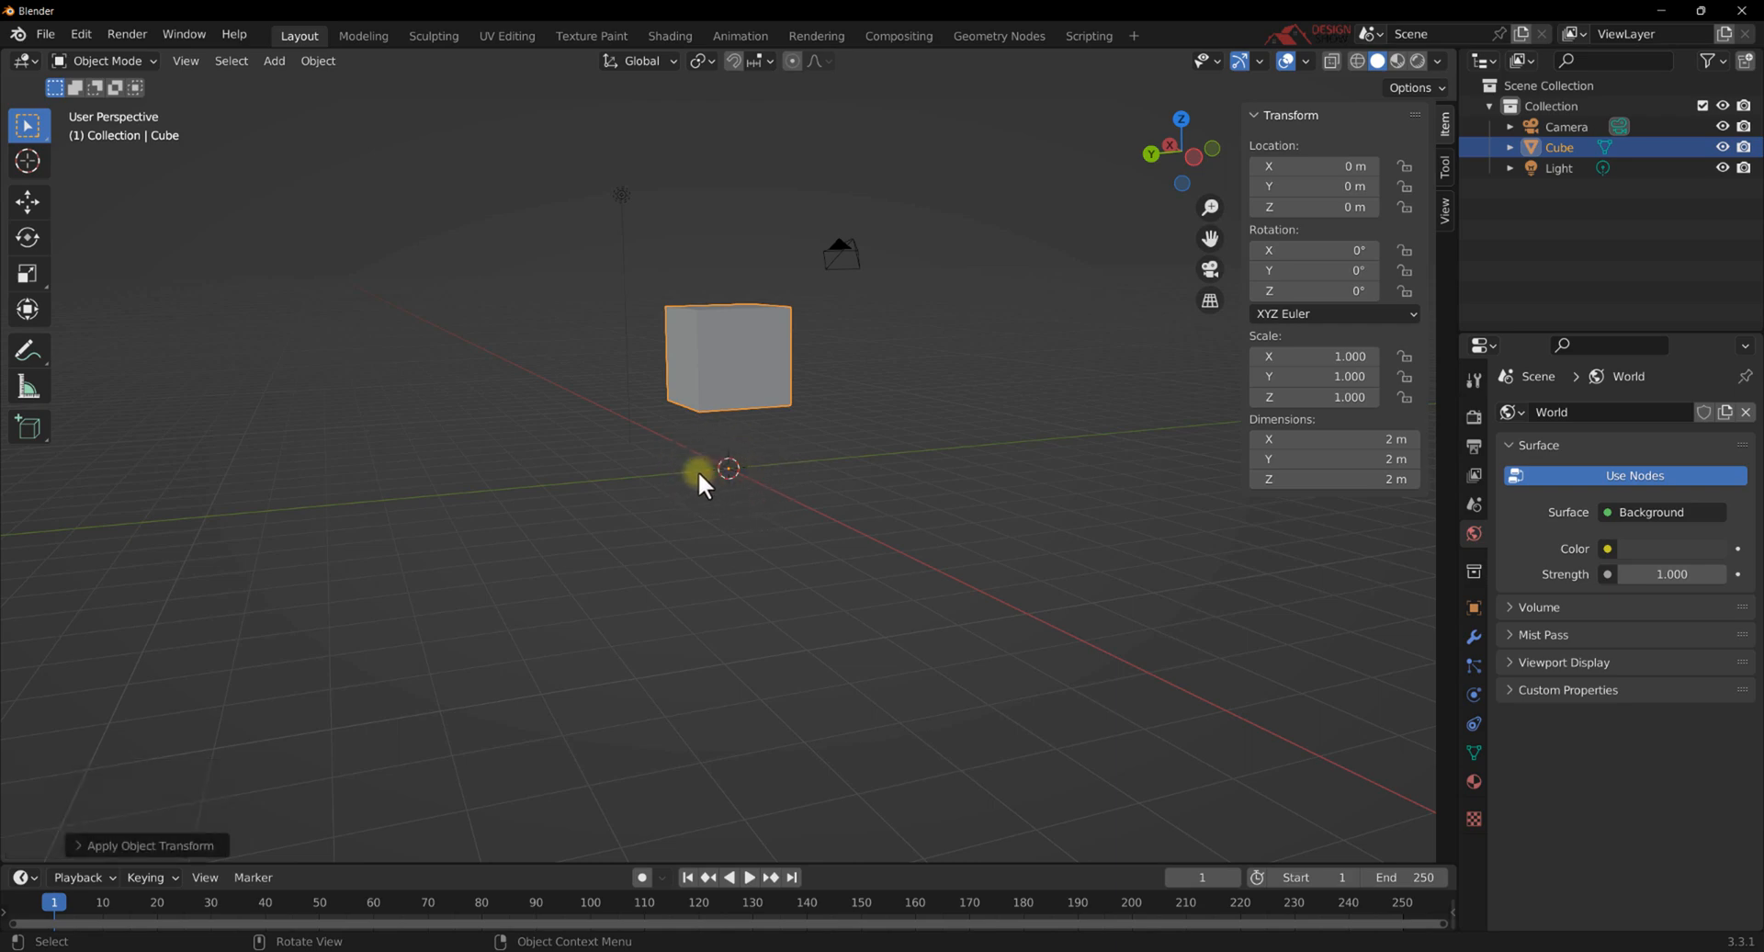
Move the cube away from the origin to a location of Y 1.19 m and Z 0.38 m.
left_click(722, 357)
middle_click_drag(722, 357, 753, 428)
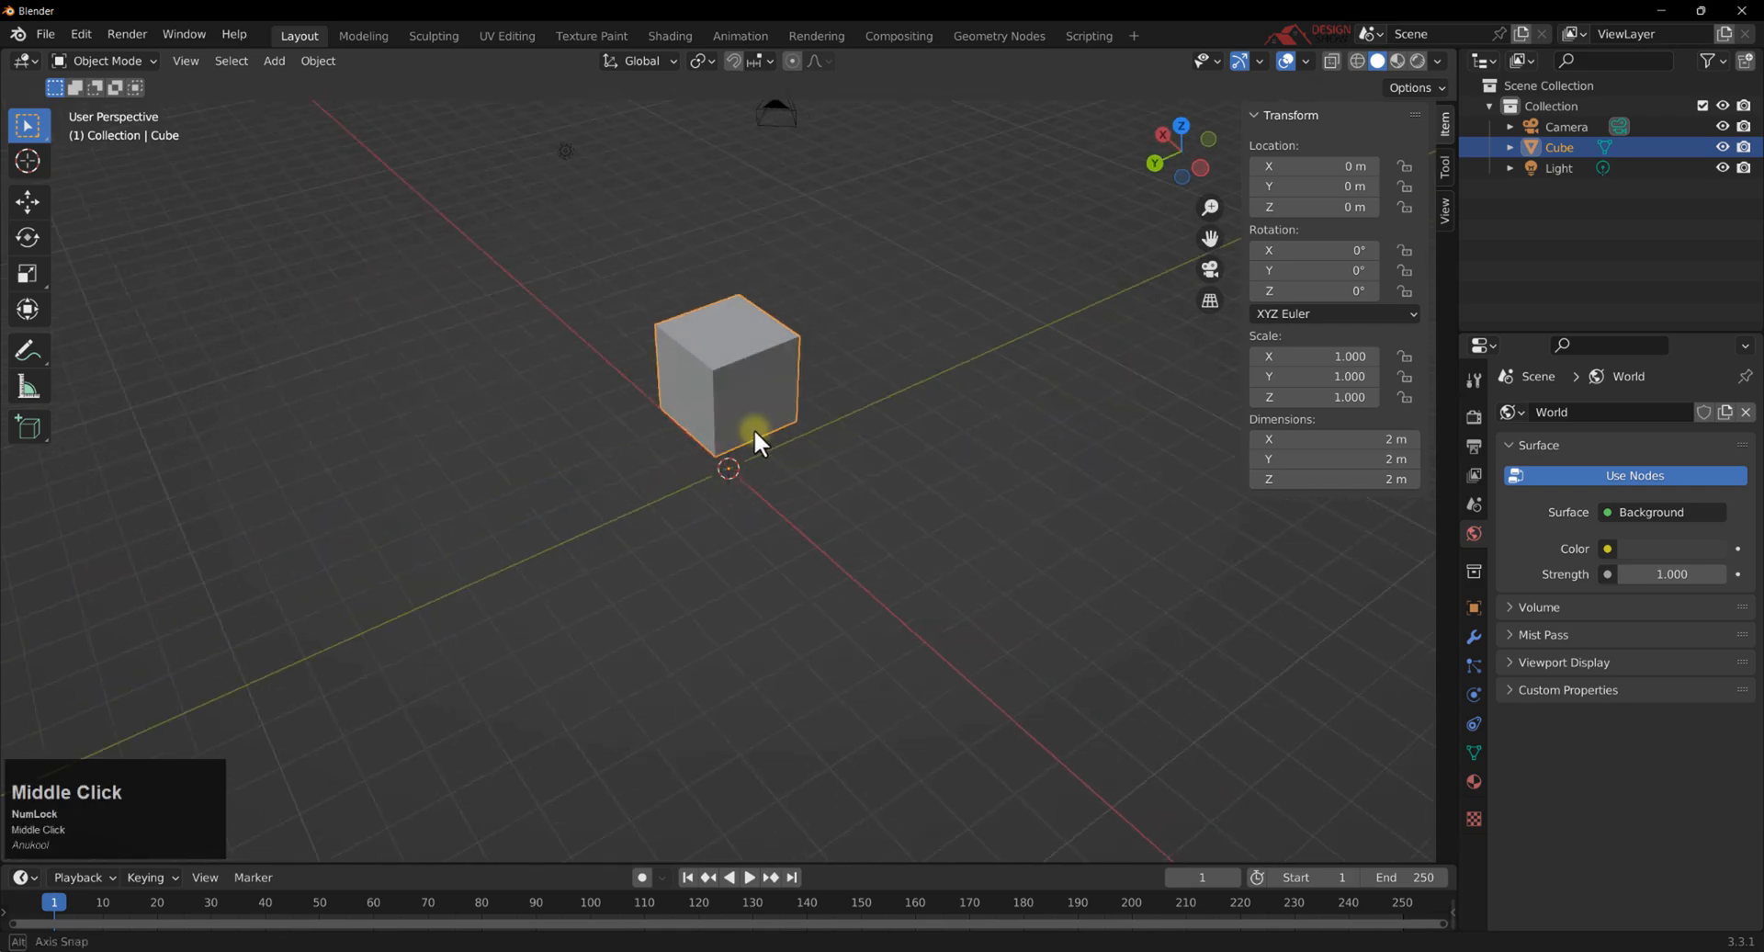
mouse_move(1280, 208)
left_mouse_down()
mouse_move(1337, 206)
mouse_move(1256, 193)
left_mouse_up()
mouse_move(678, 439)
middle_mouse_down()
mouse_move(555, 402)
mouse_move(680, 444)
middle_mouse_up()
scroll(680, 445, "up", 1)
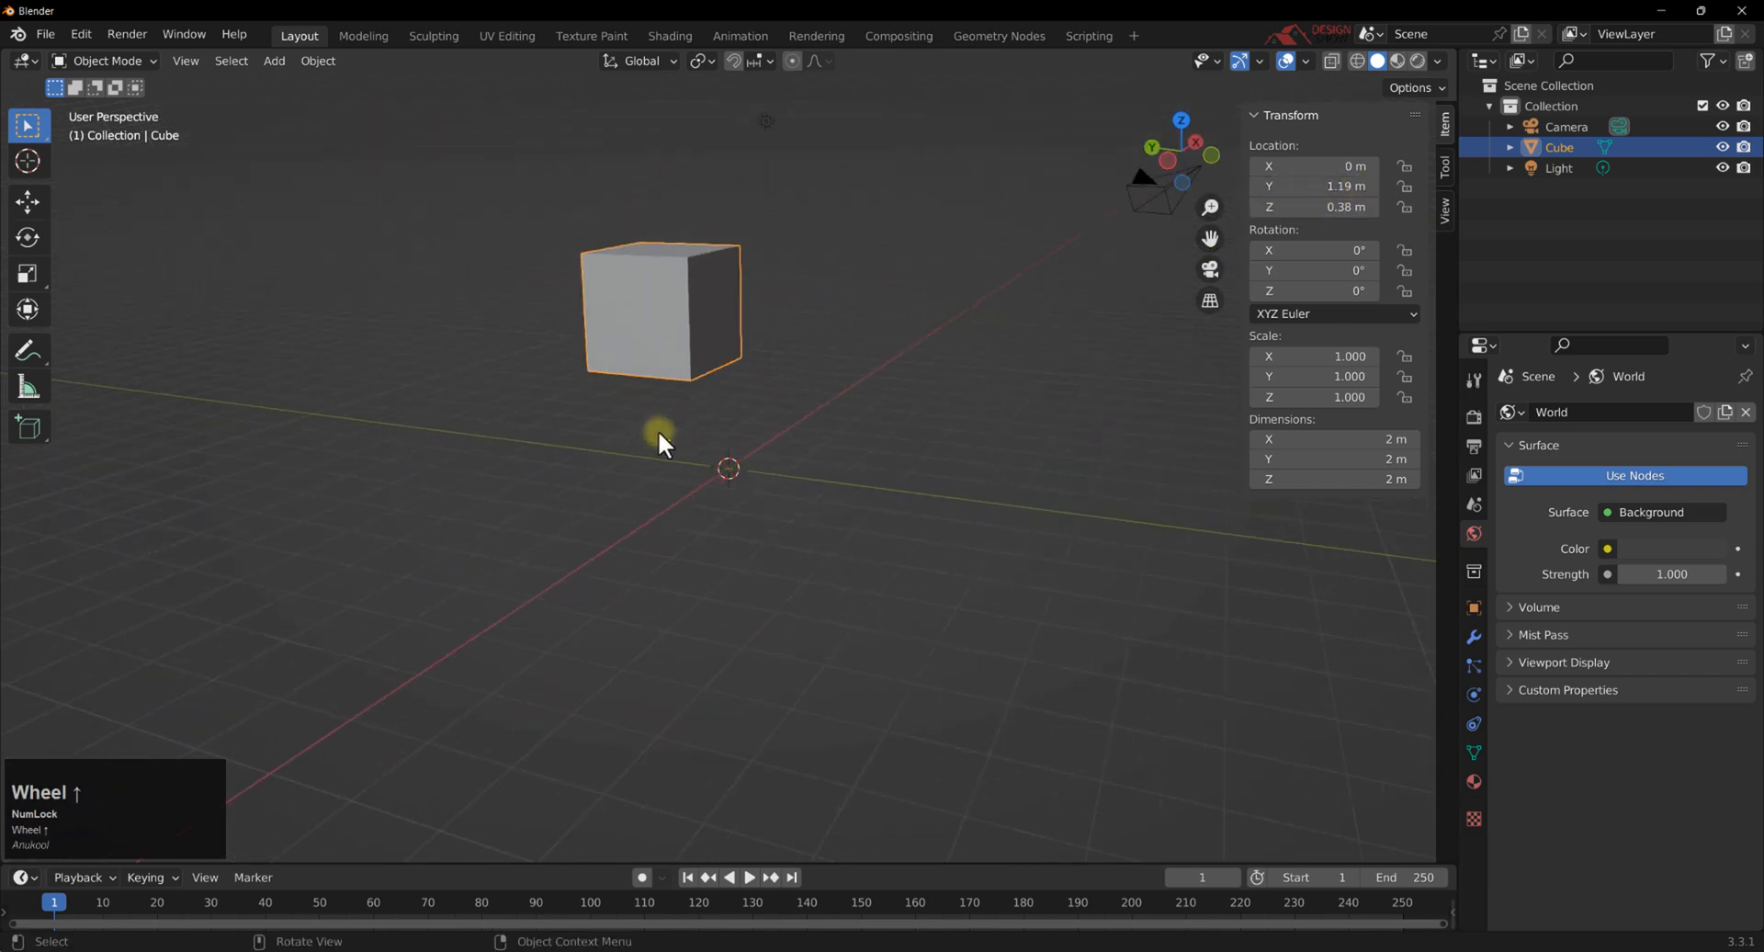
middle_click_drag(670, 443, 686, 482)
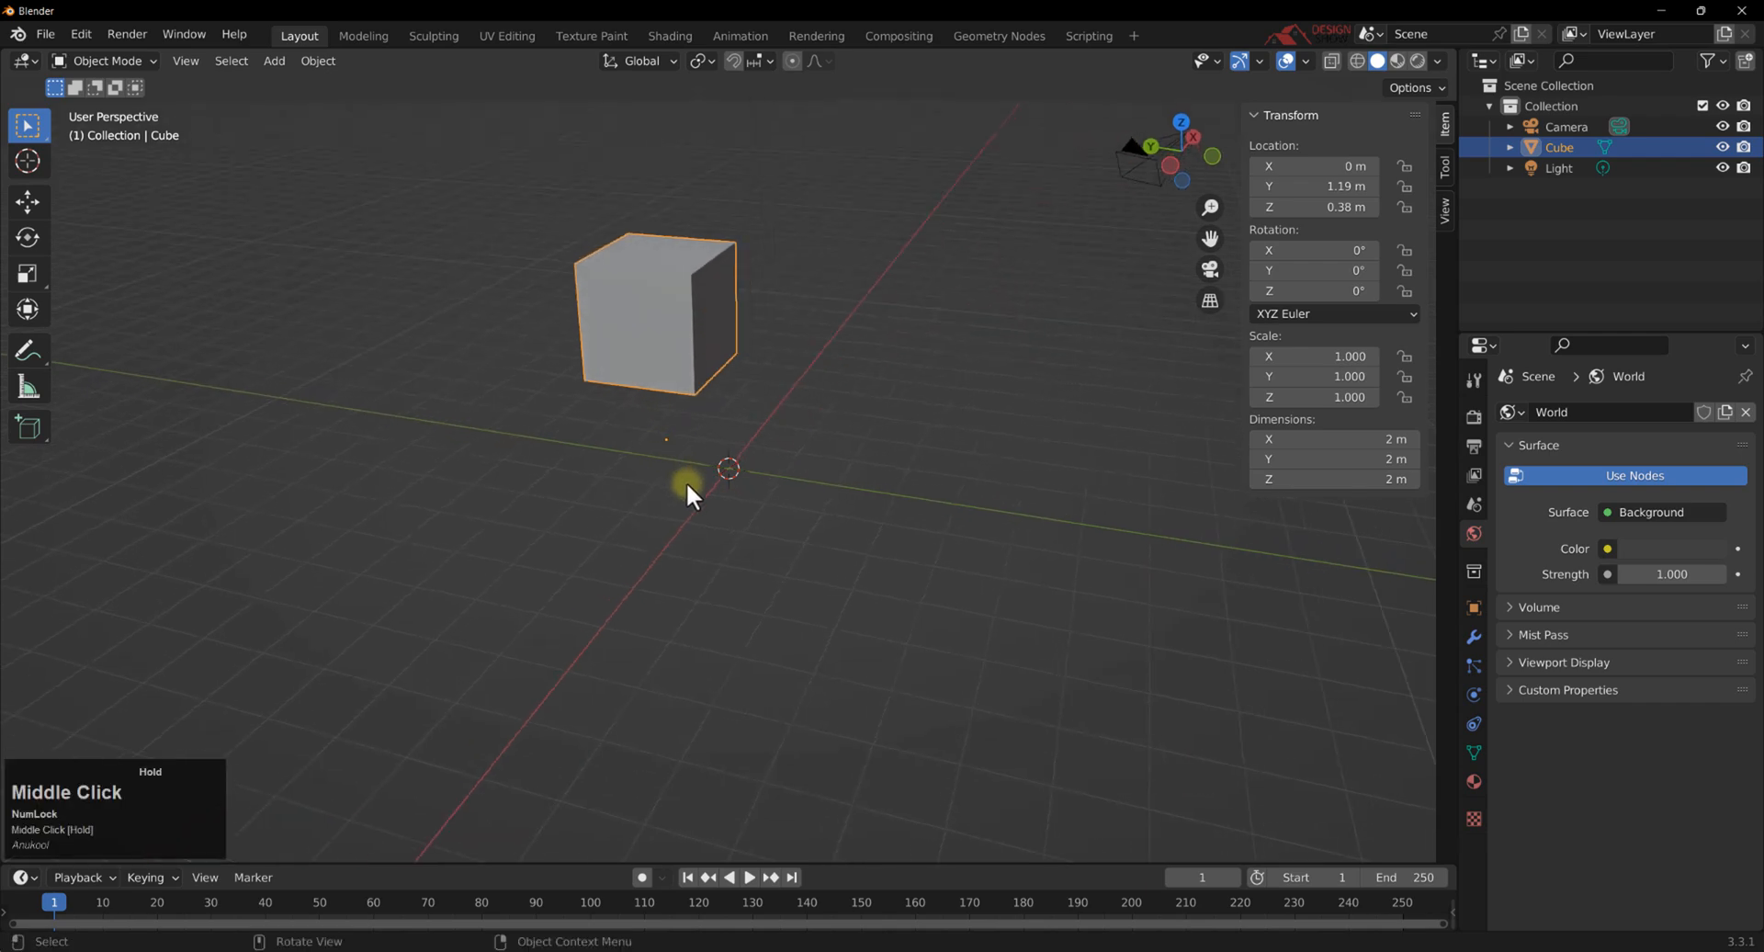
Apply the moved cube's transforms, inspect its position relative to the origin, and run Clear Location on it.
key("ctrl+a")
left_click(659, 494)
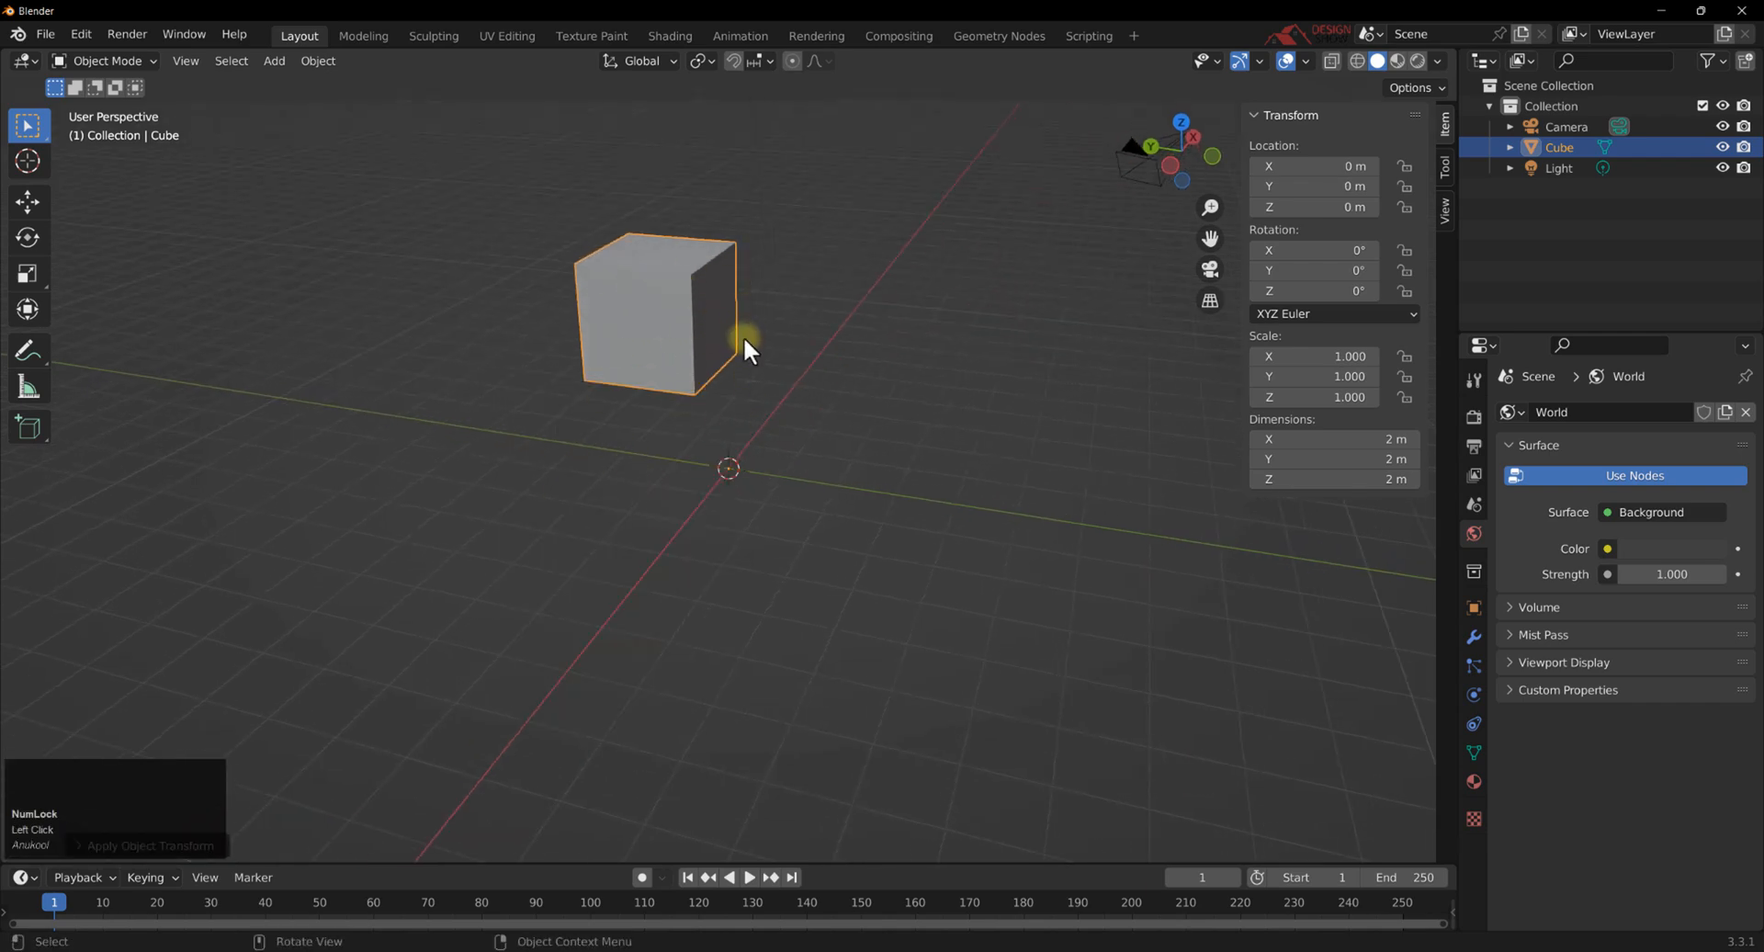
middle_click_drag(741, 342, 897, 498)
scroll(728, 469, "up", 2)
scroll(726, 467, "down", 3)
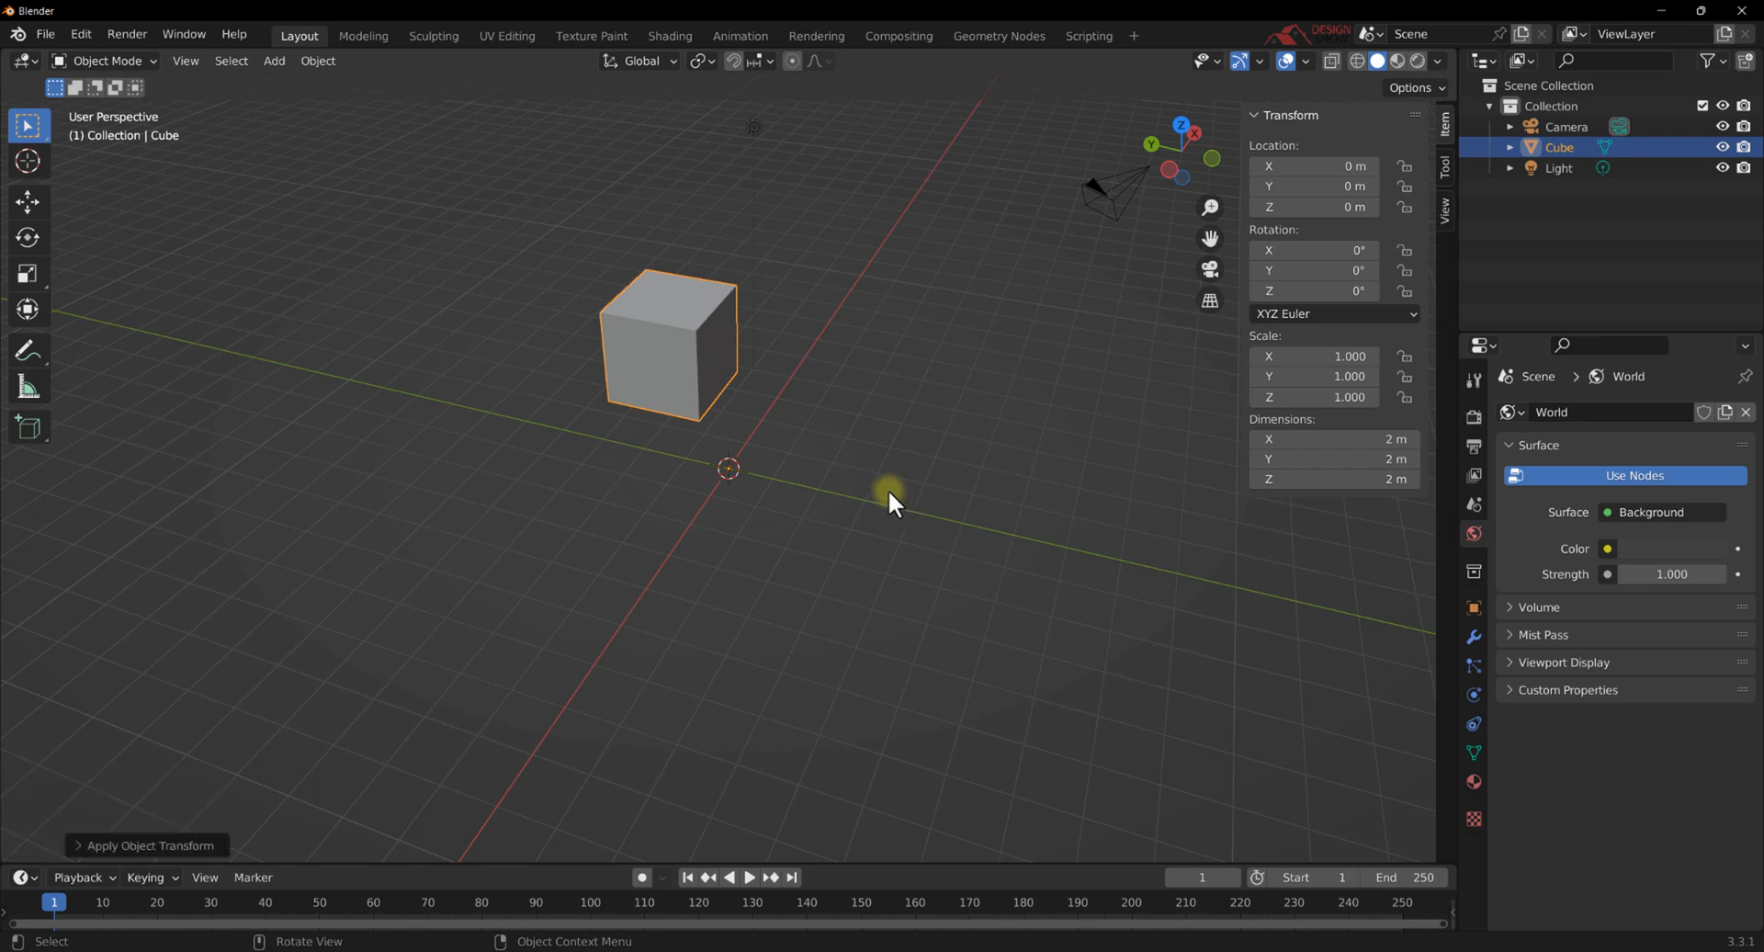
middle_click_drag(769, 441, 691, 399)
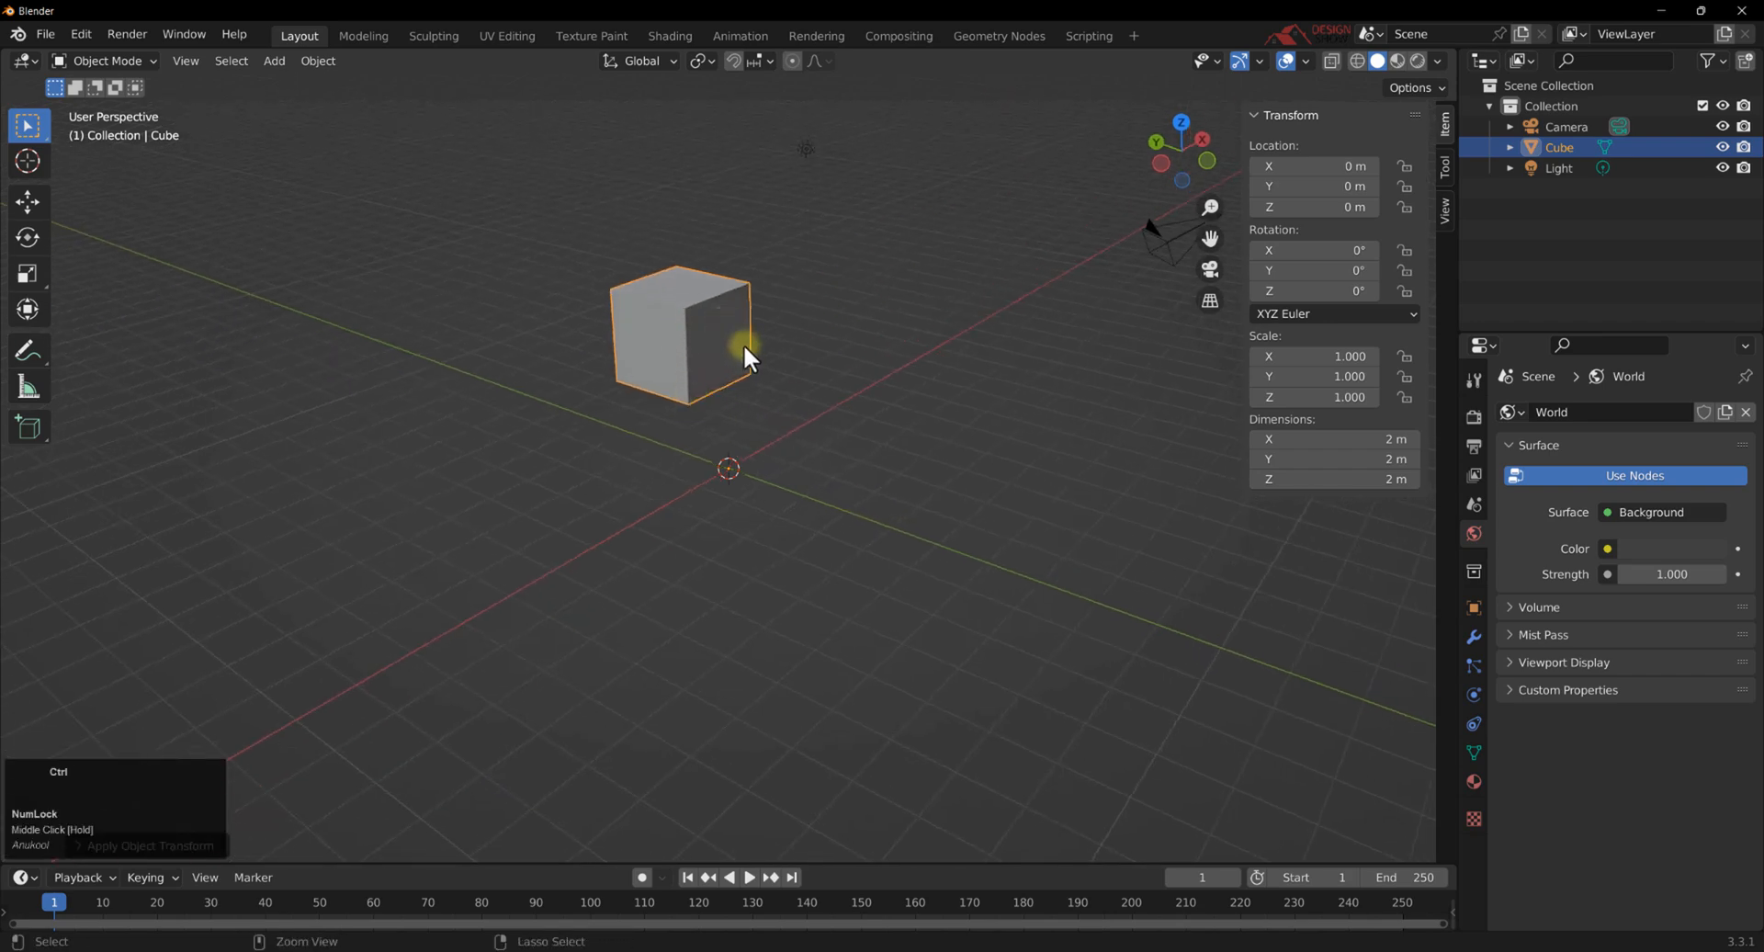
key("alt+g")
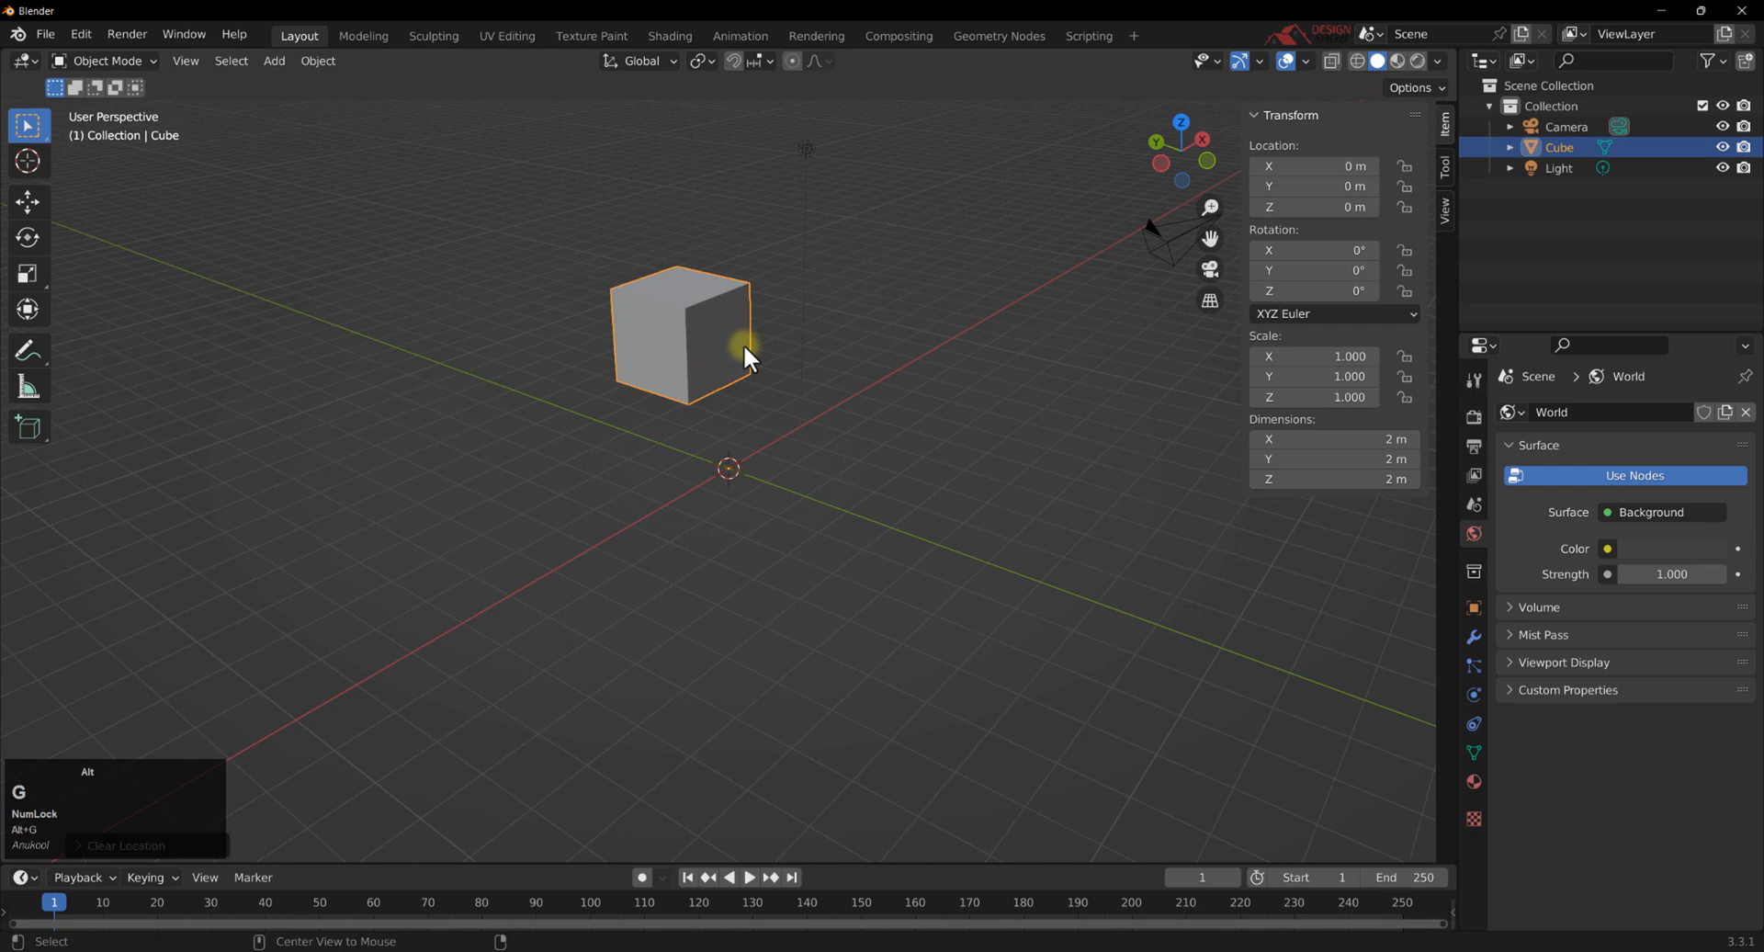
middle_click_drag(732, 347, 746, 352)
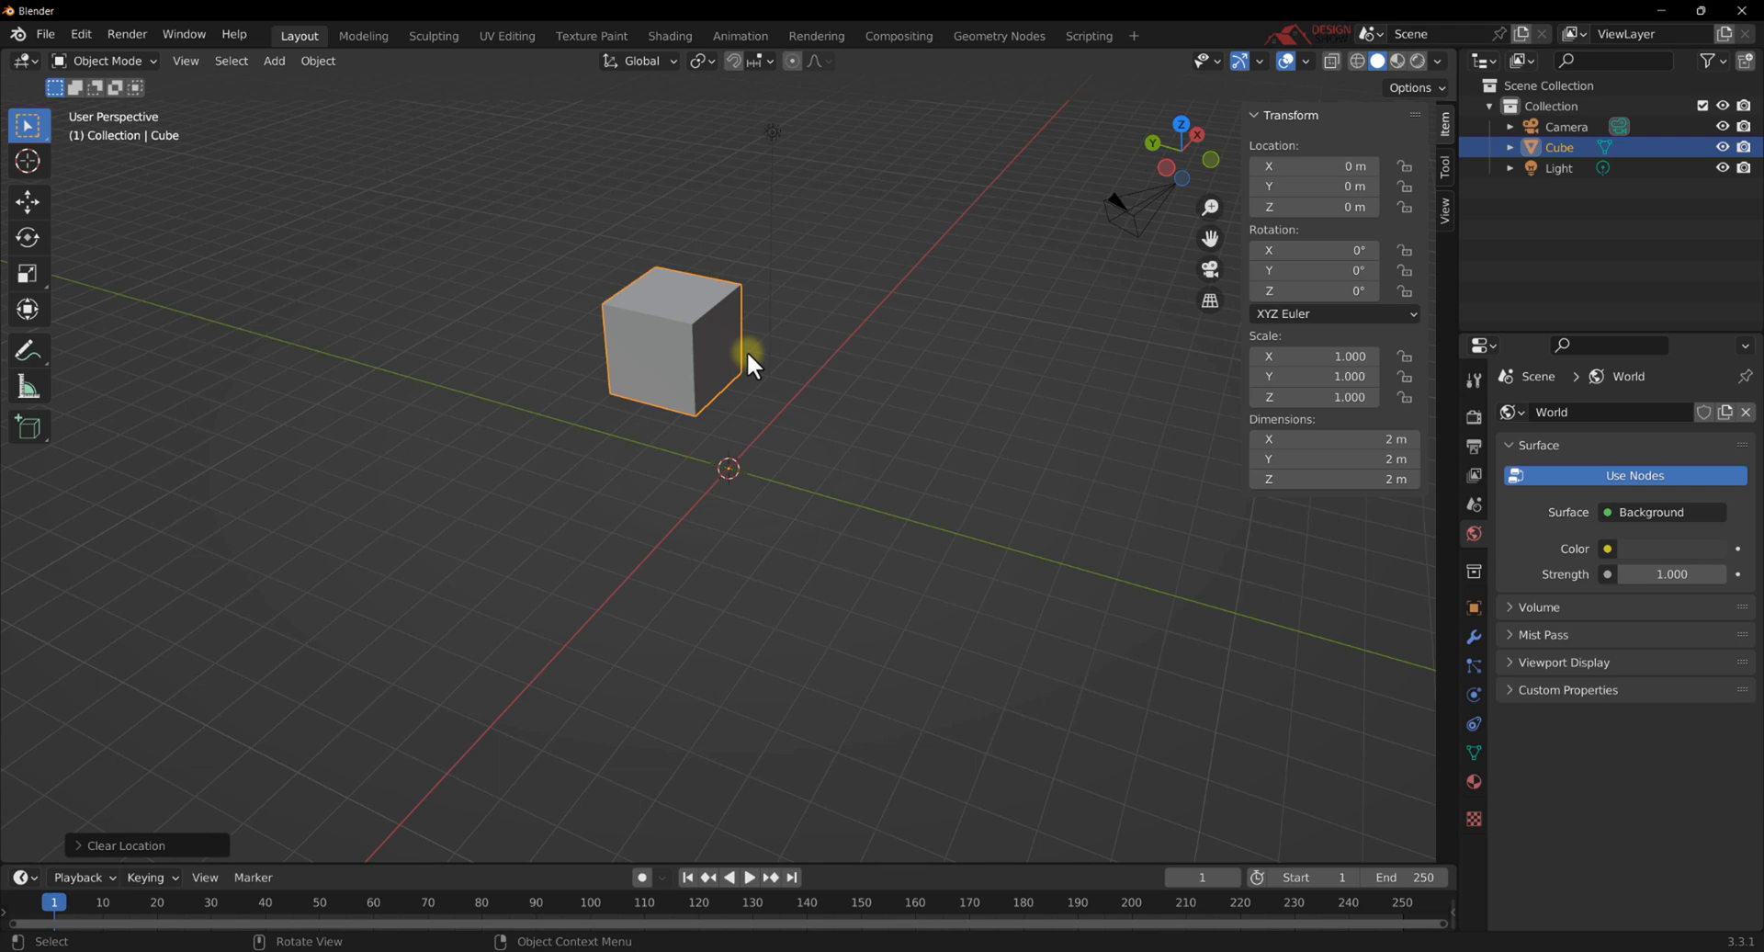
Show the scene's unit settings and set the length unit to Centimeters.
left_click(1472, 502)
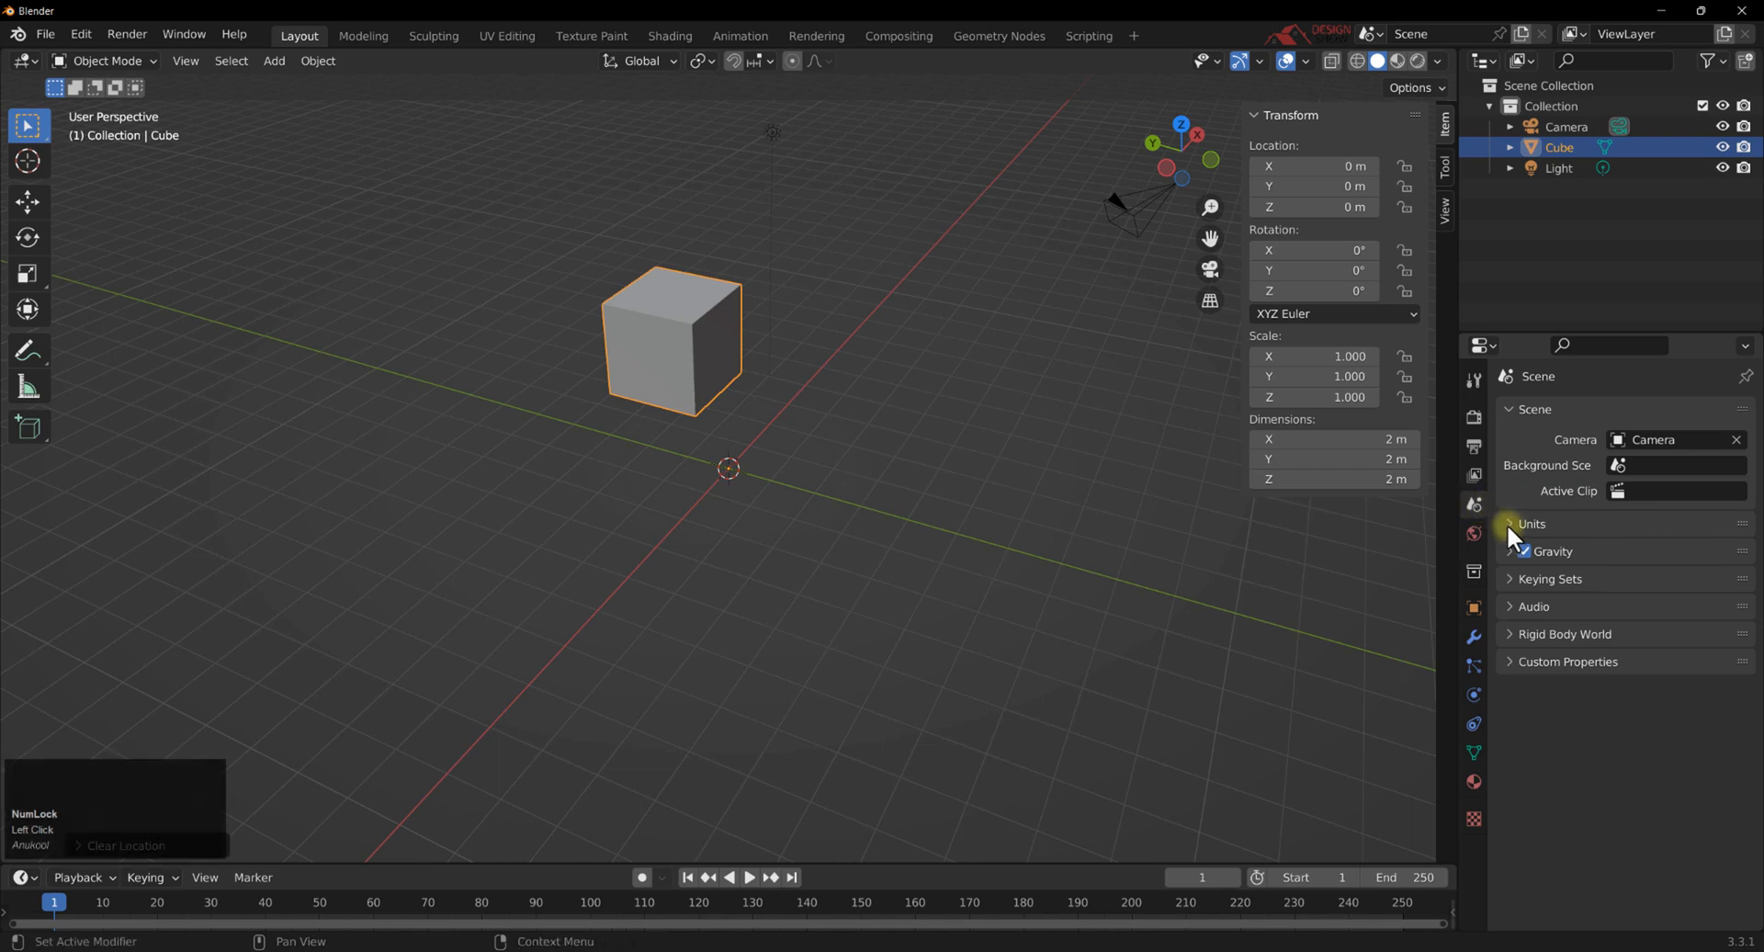
left_click(1508, 524)
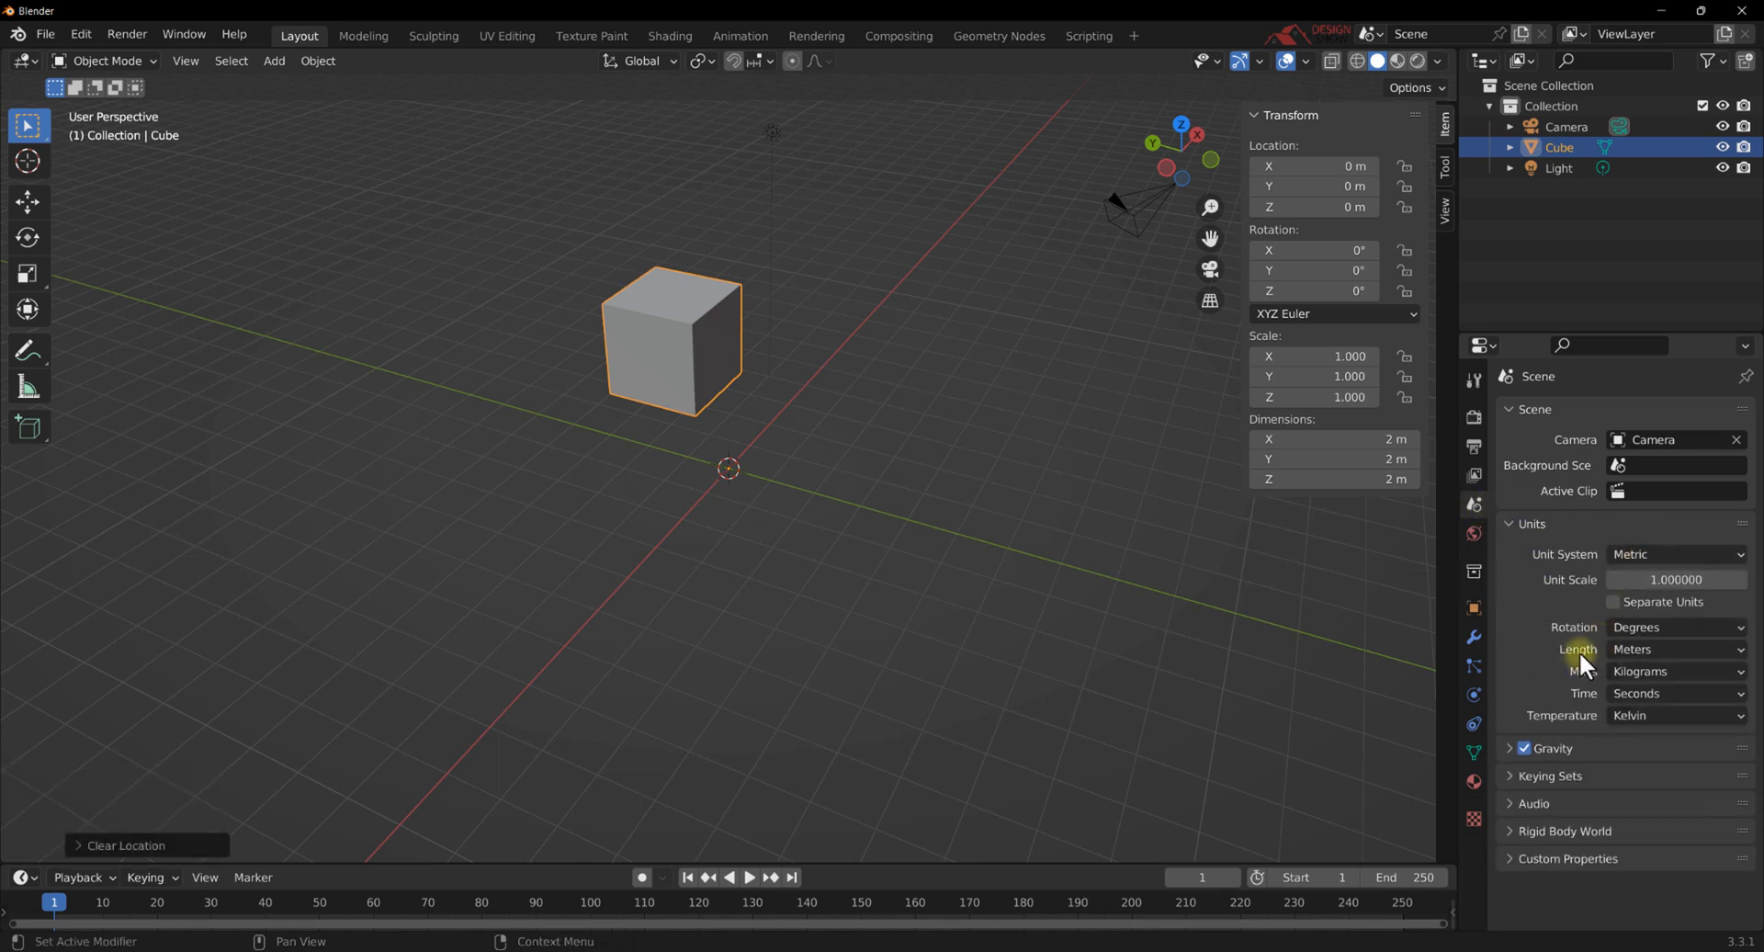
left_click(1639, 650)
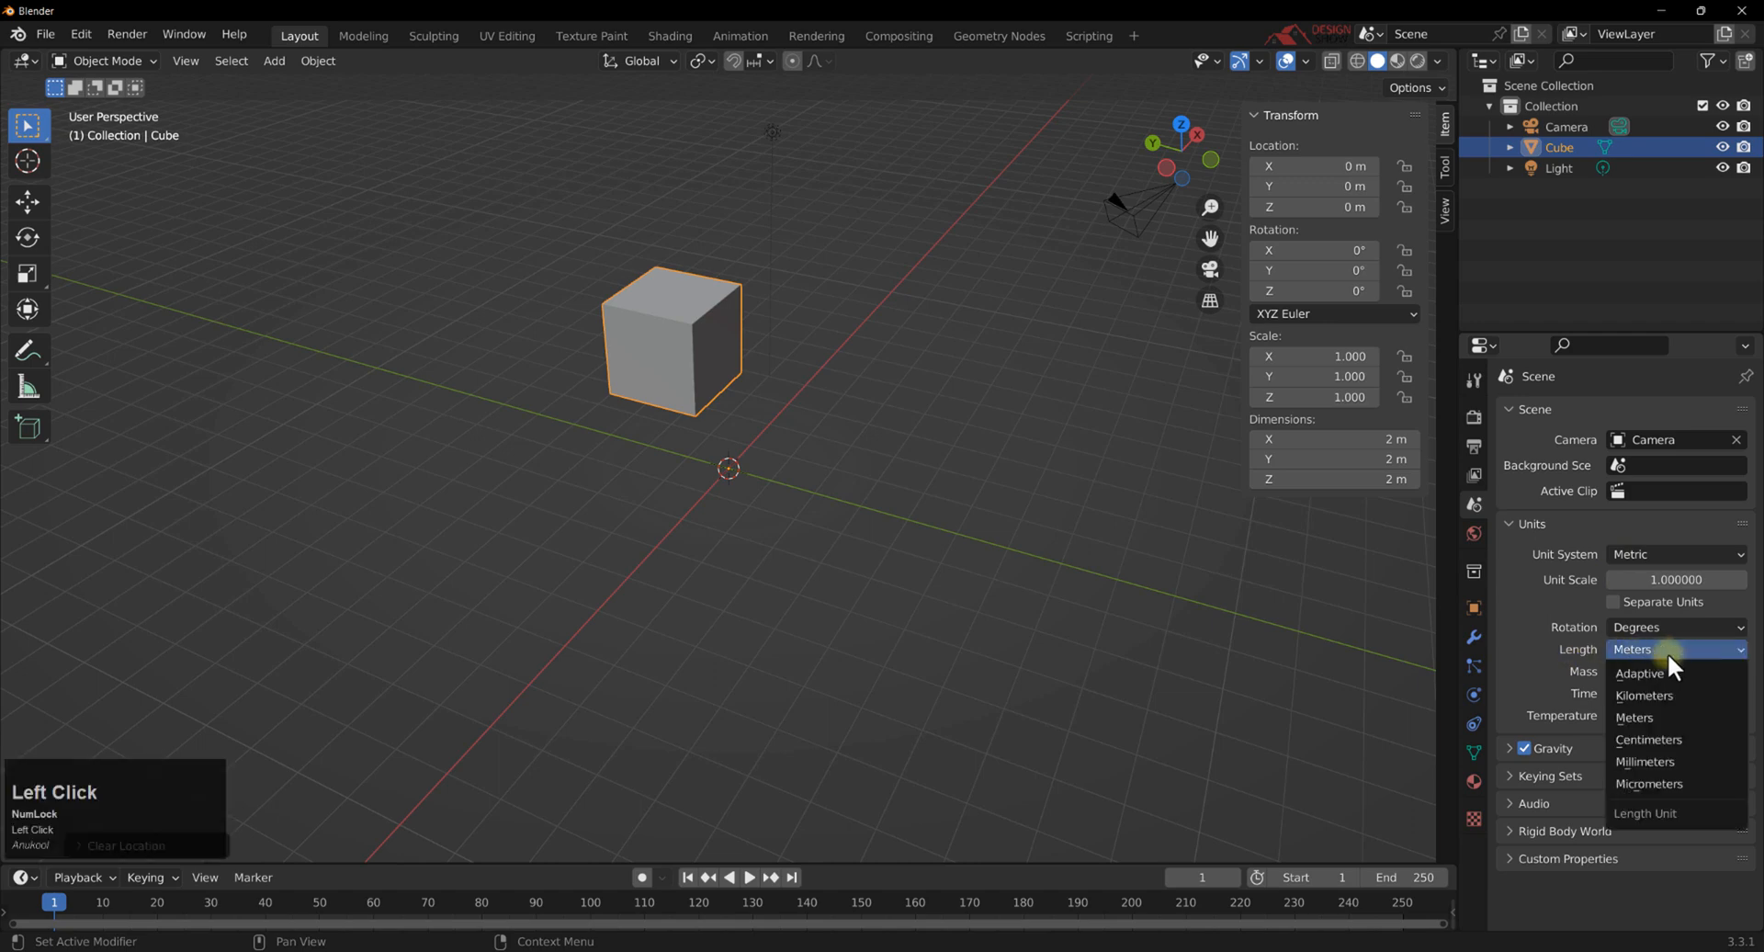
left_click(1660, 739)
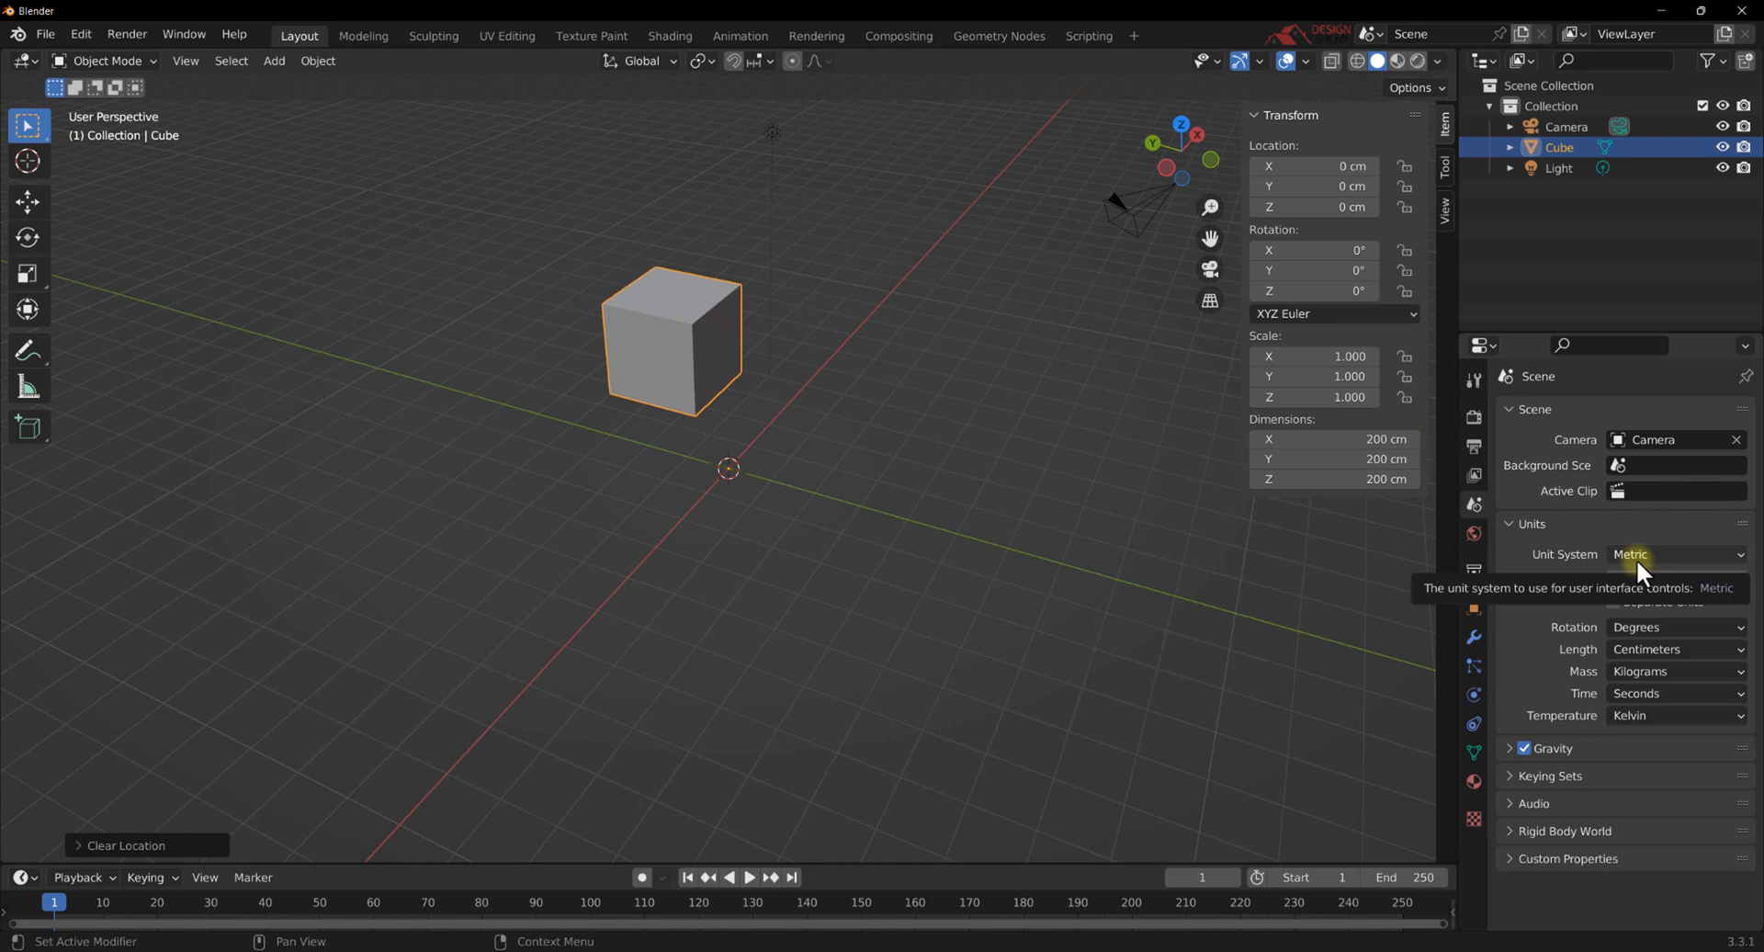
Switch the scene's unit system to Imperial, with Feet as the length unit.
left_click(1666, 556)
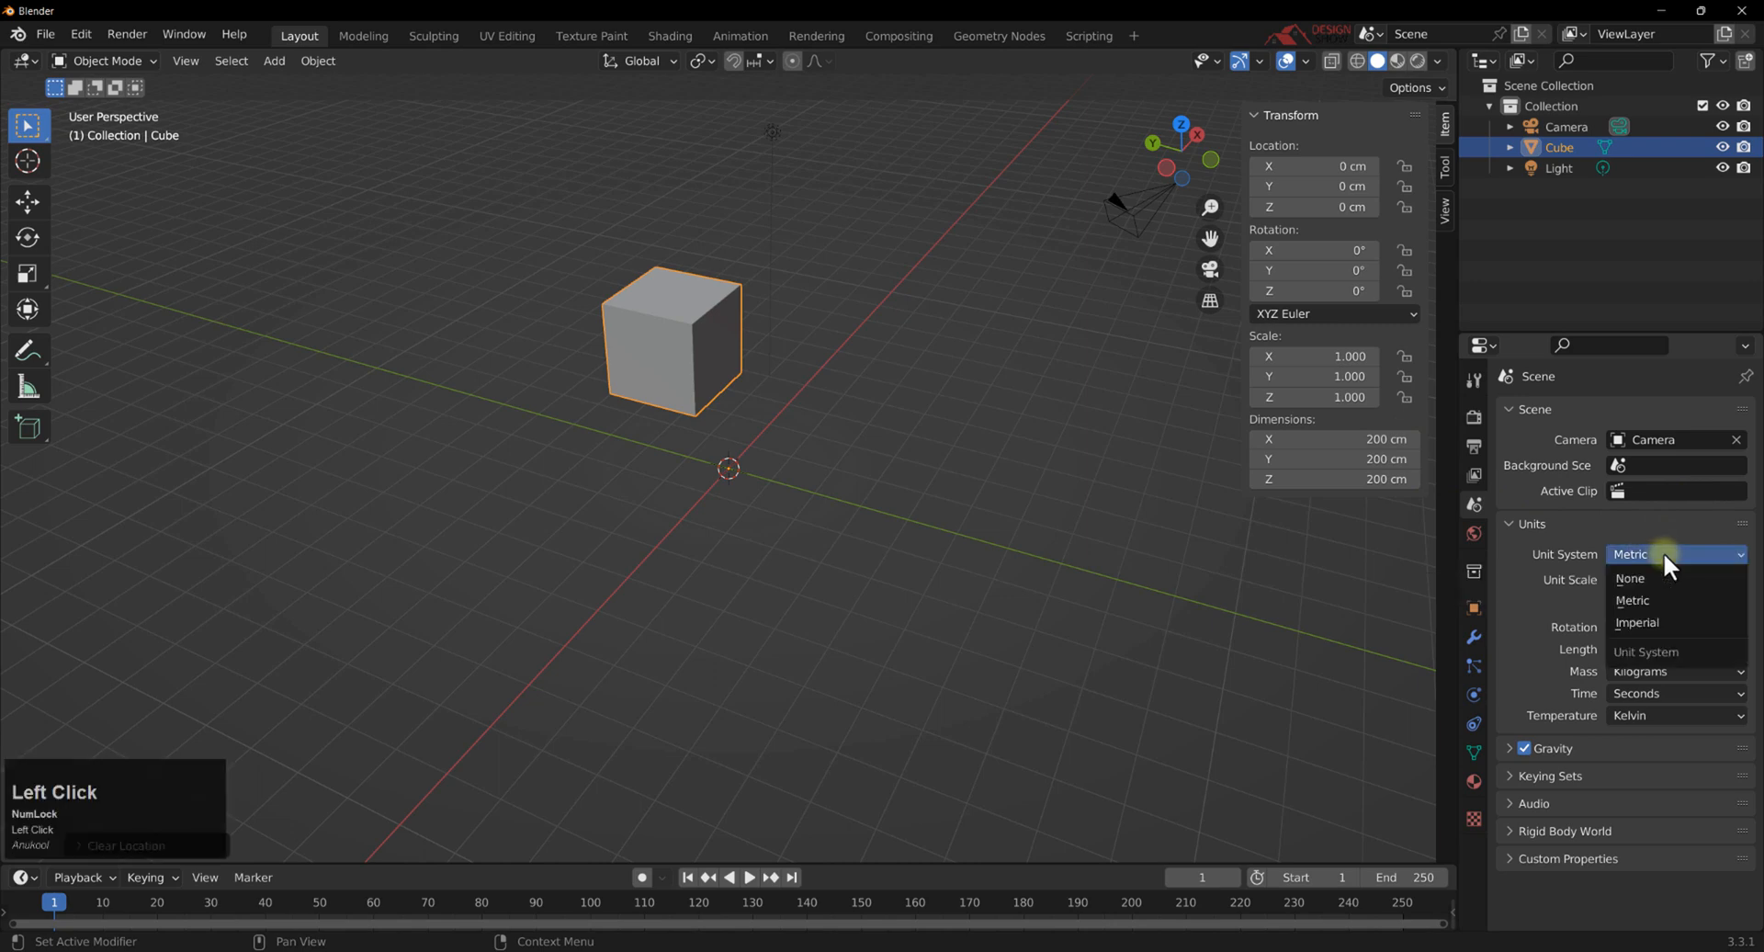
left_click(1669, 624)
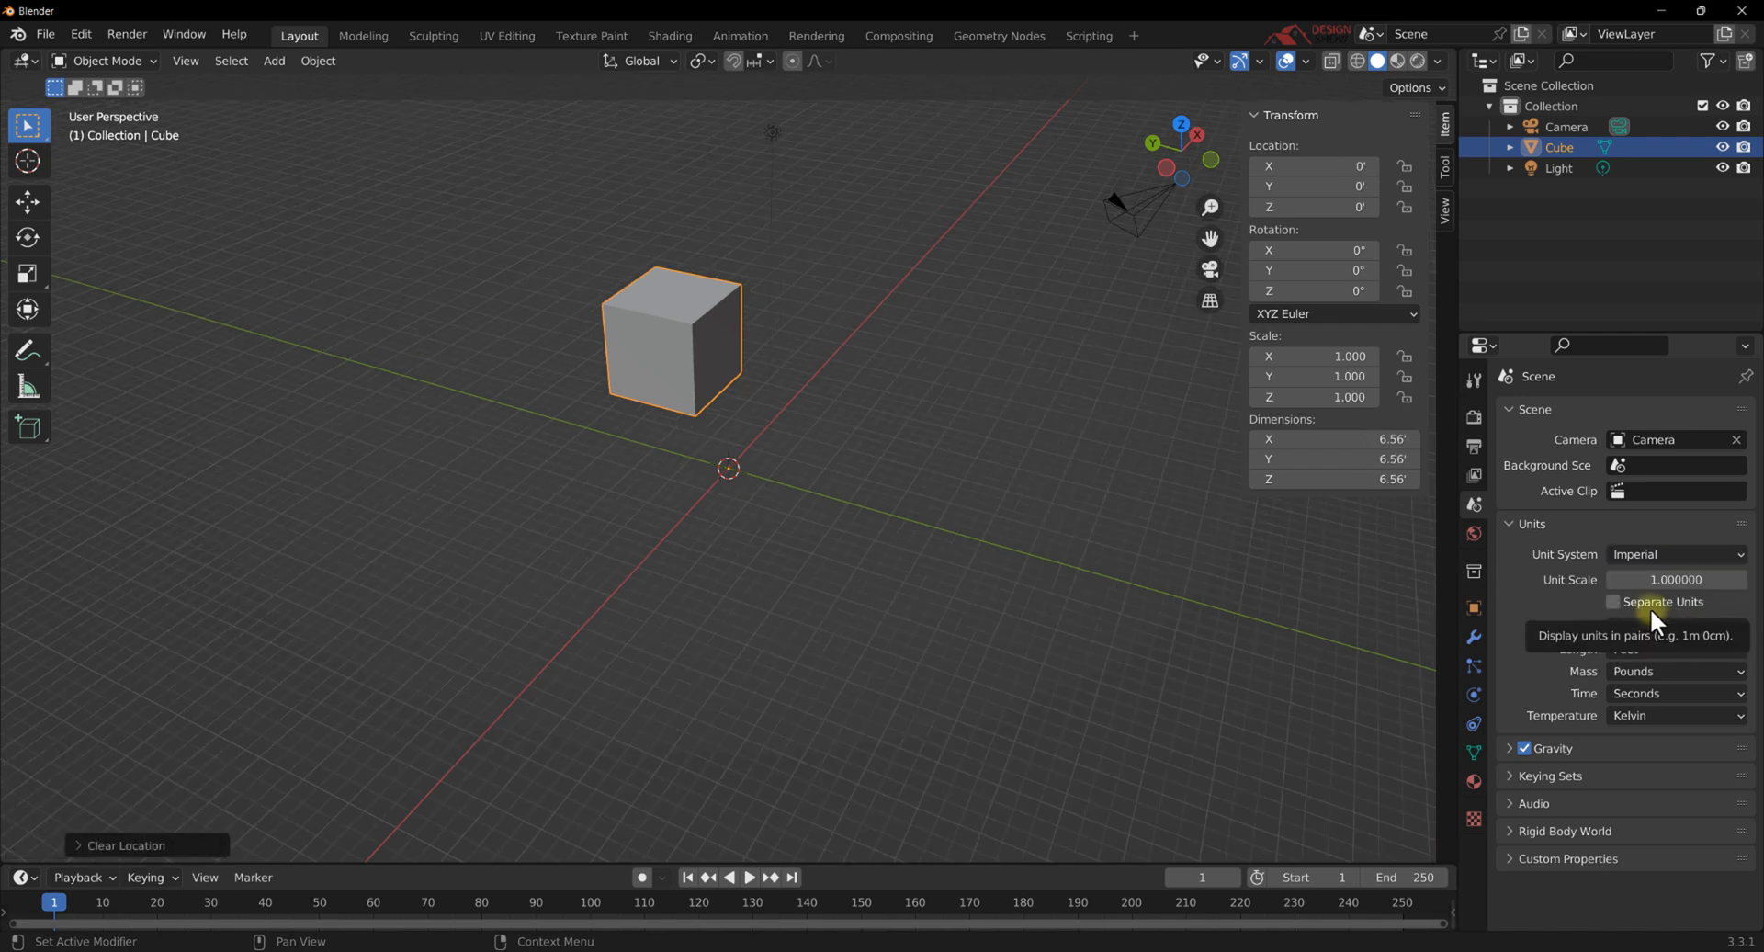
left_click(1641, 653)
left_click(1641, 653)
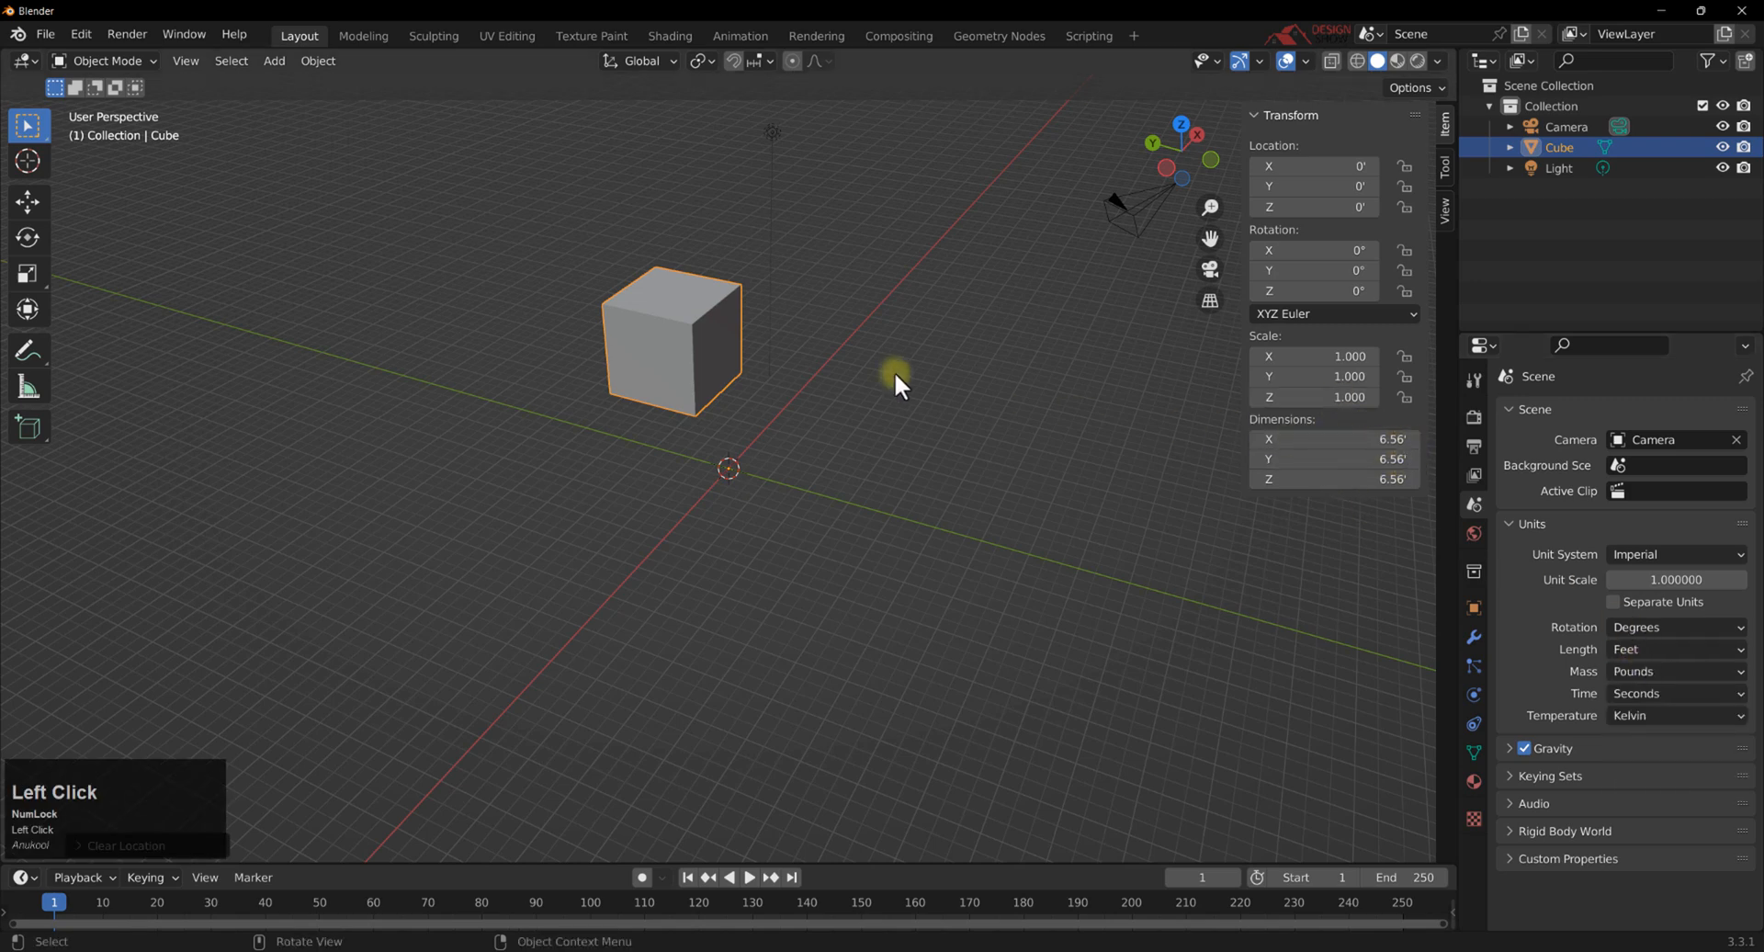
Raise the cube to a Z location of 5.75' and enable Separate Units for the scene.
left_click_drag(1339, 206, 1379, 207)
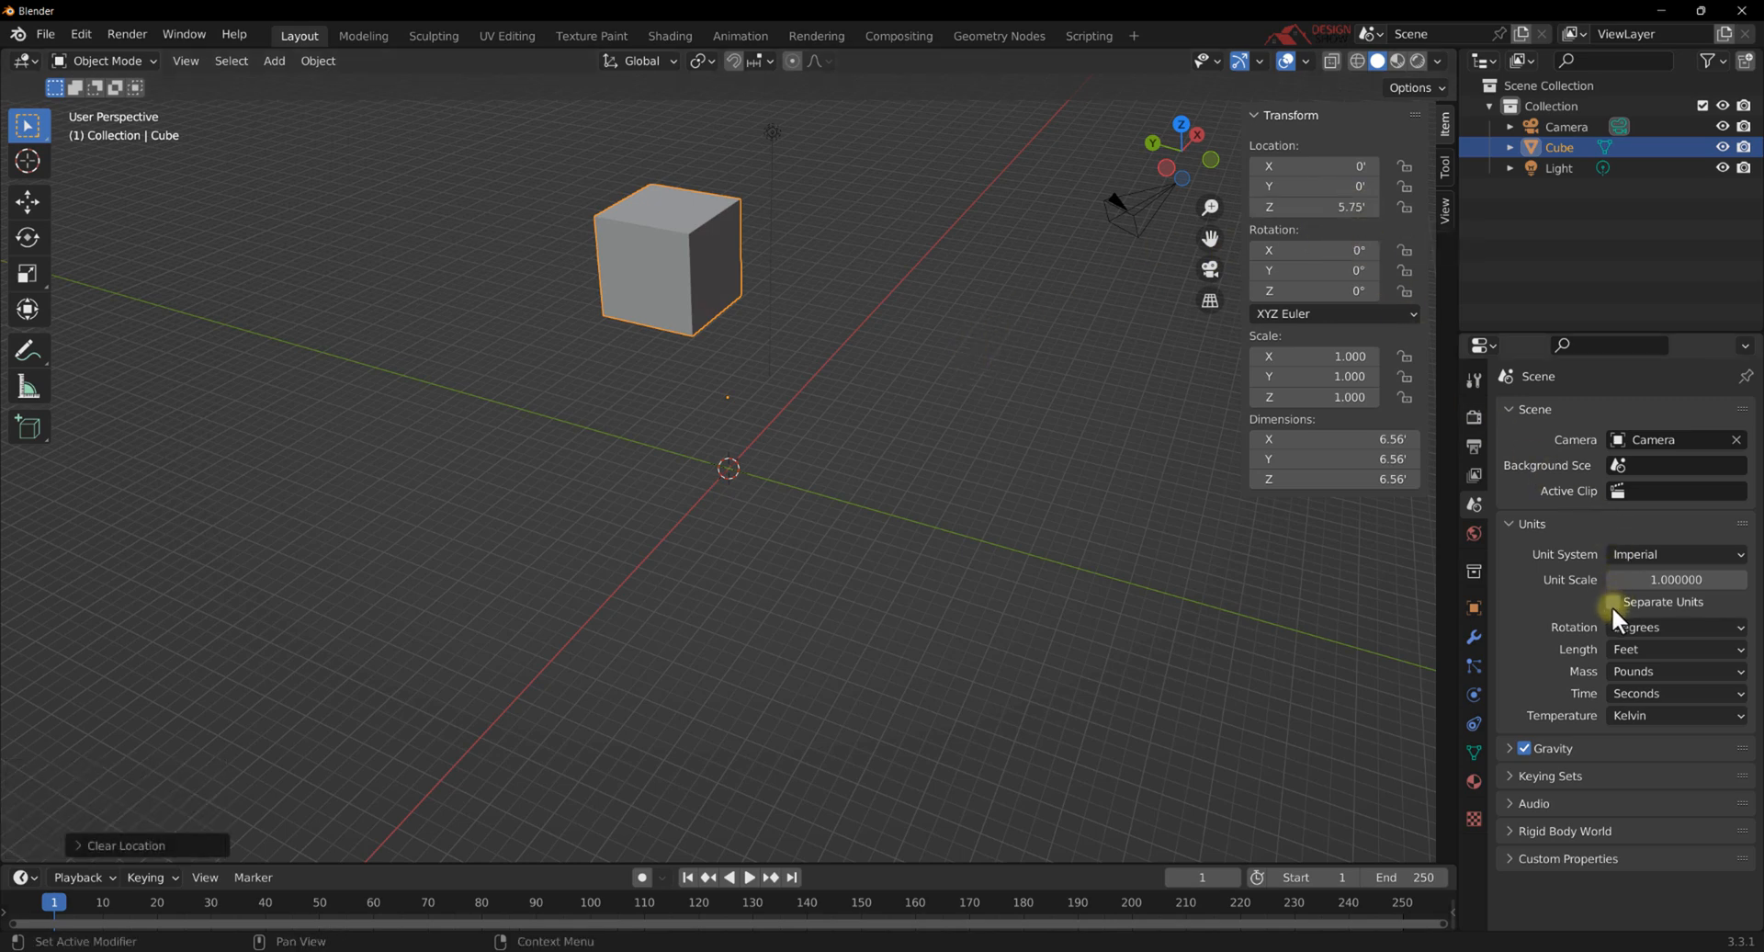
left_click(1663, 603)
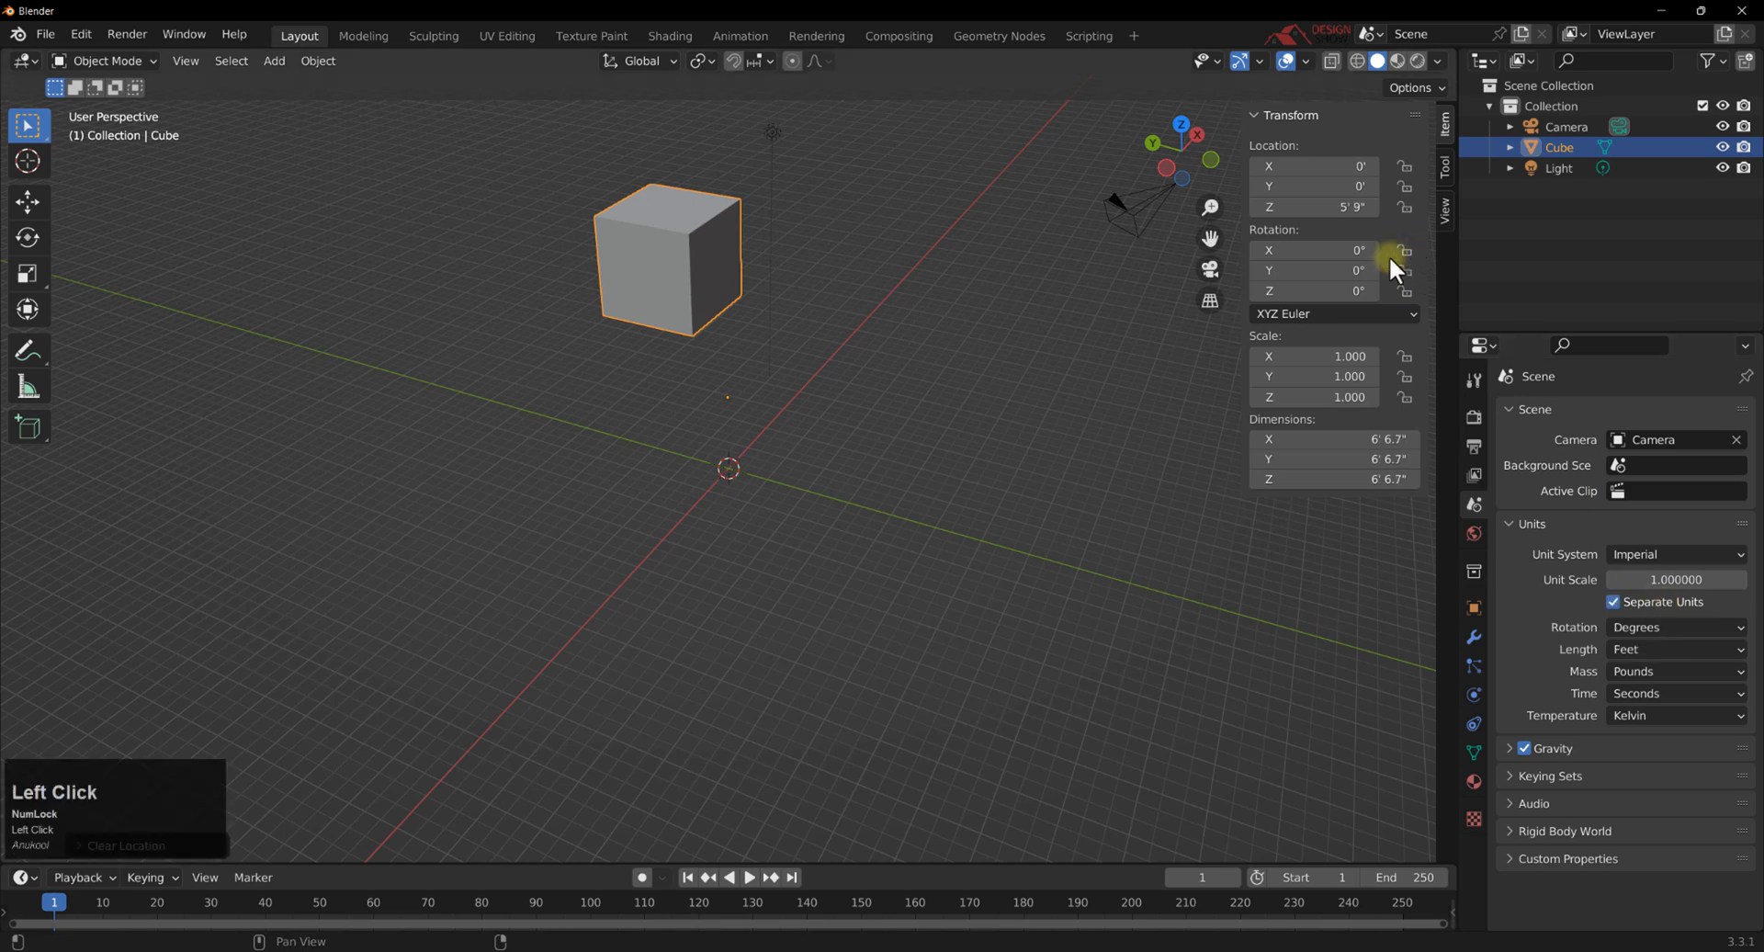
Set the cube's Z location to -5'9", deselect the cube and inspect its position around the origin.
left_click(1335, 208)
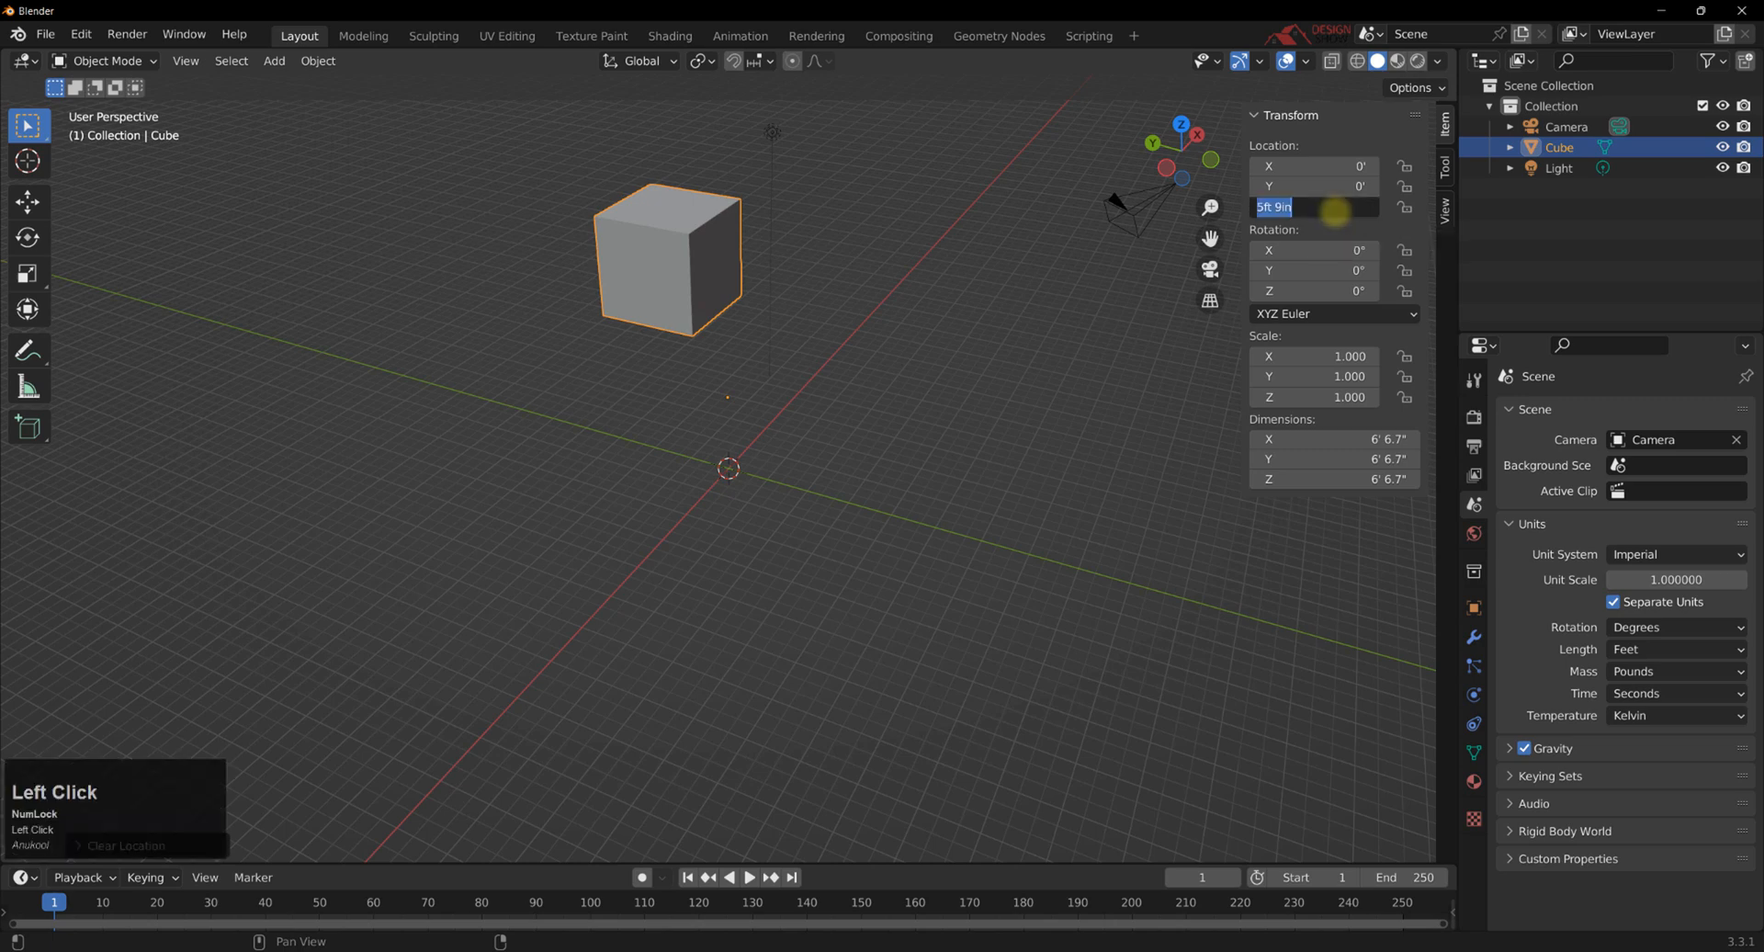
type("-5")
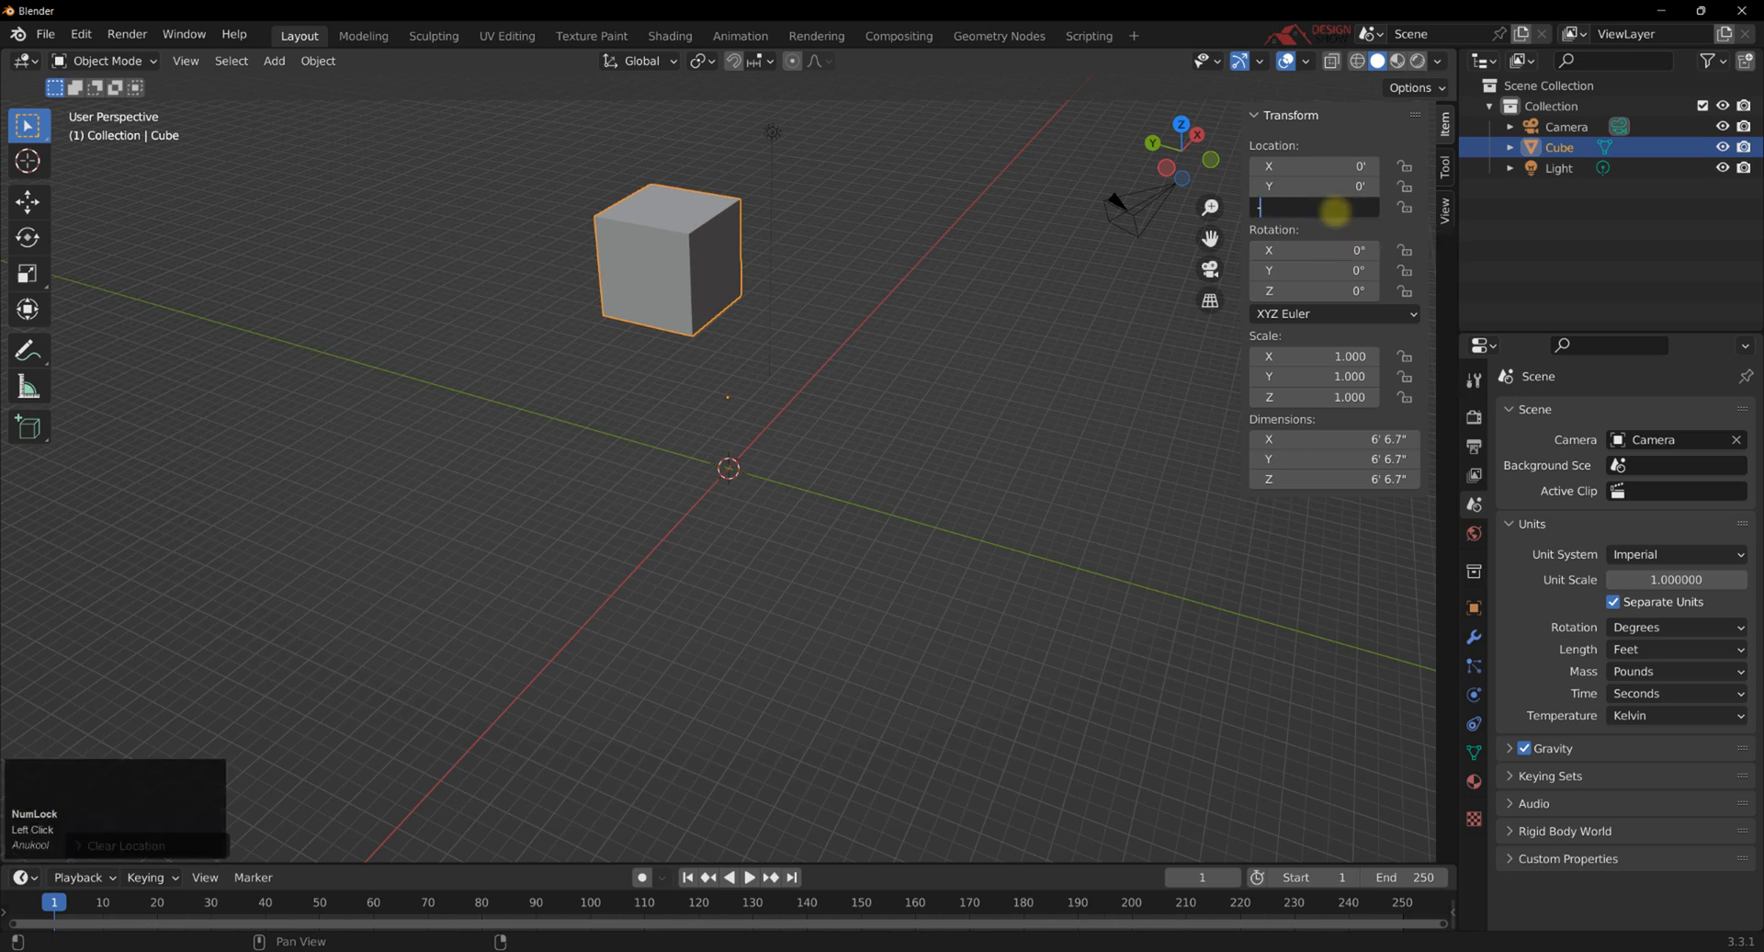
type("'9\"")
key("Return")
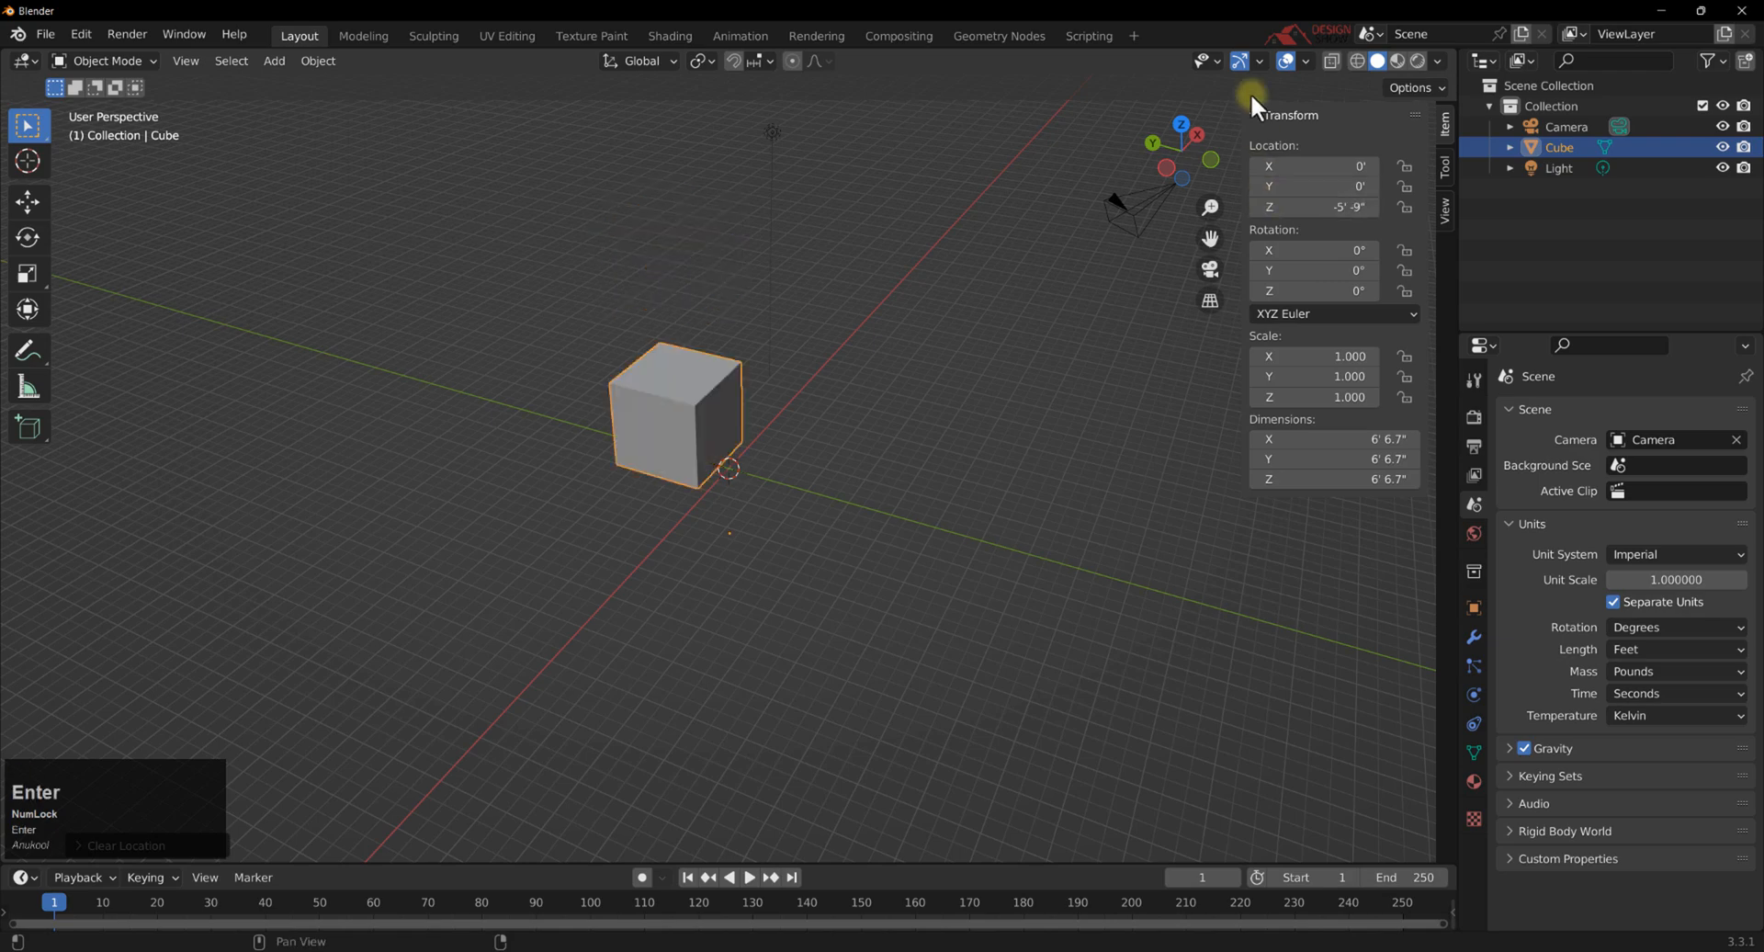
middle_click_drag(922, 472, 874, 434)
left_click(908, 427)
scroll(847, 427, "down", 2)
scroll(799, 394, "up", 5)
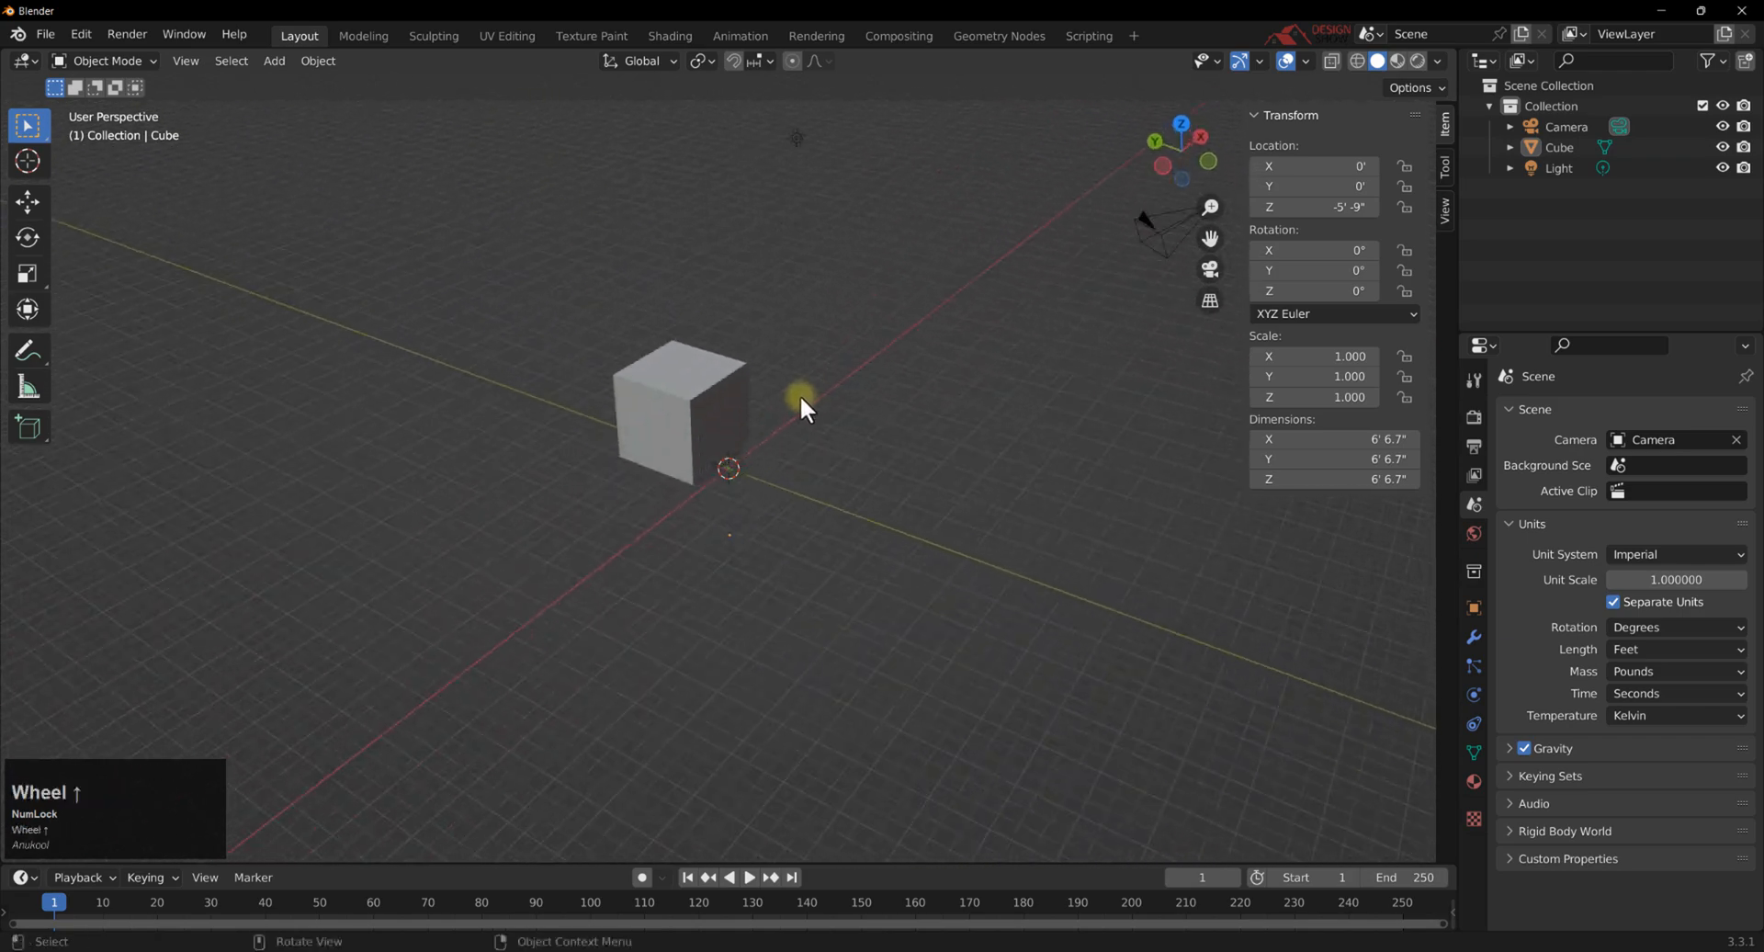
middle_click_drag(646, 392, 684, 424, "shift")
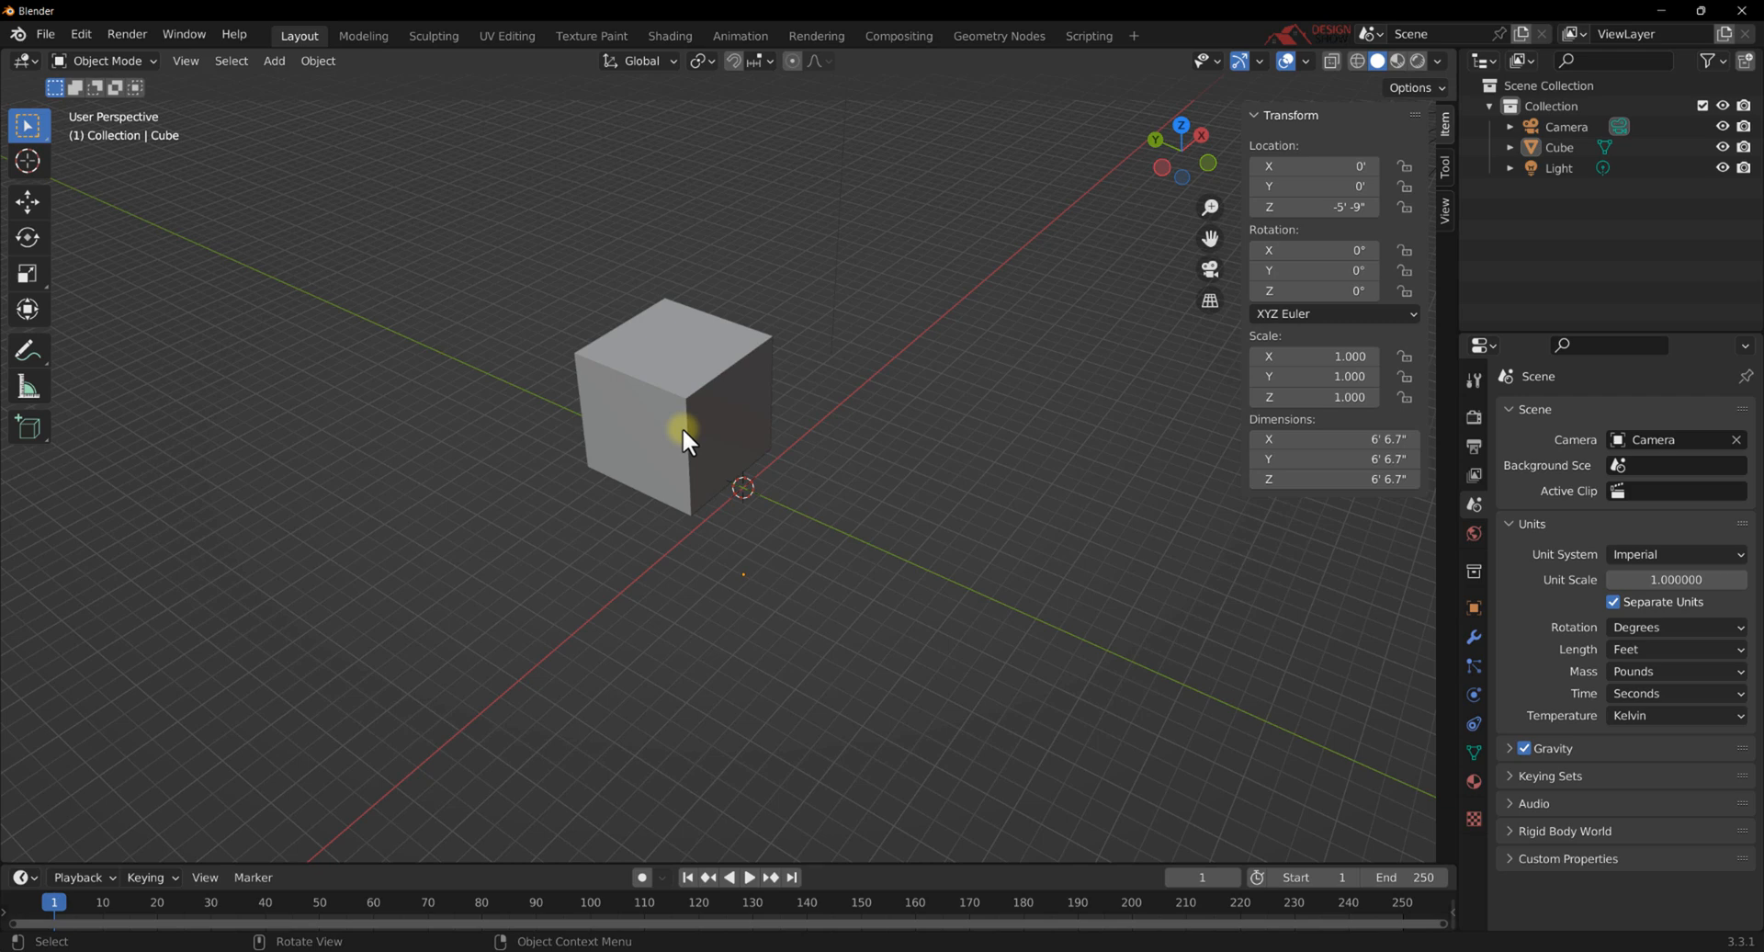
scroll(682, 428, "down", 1)
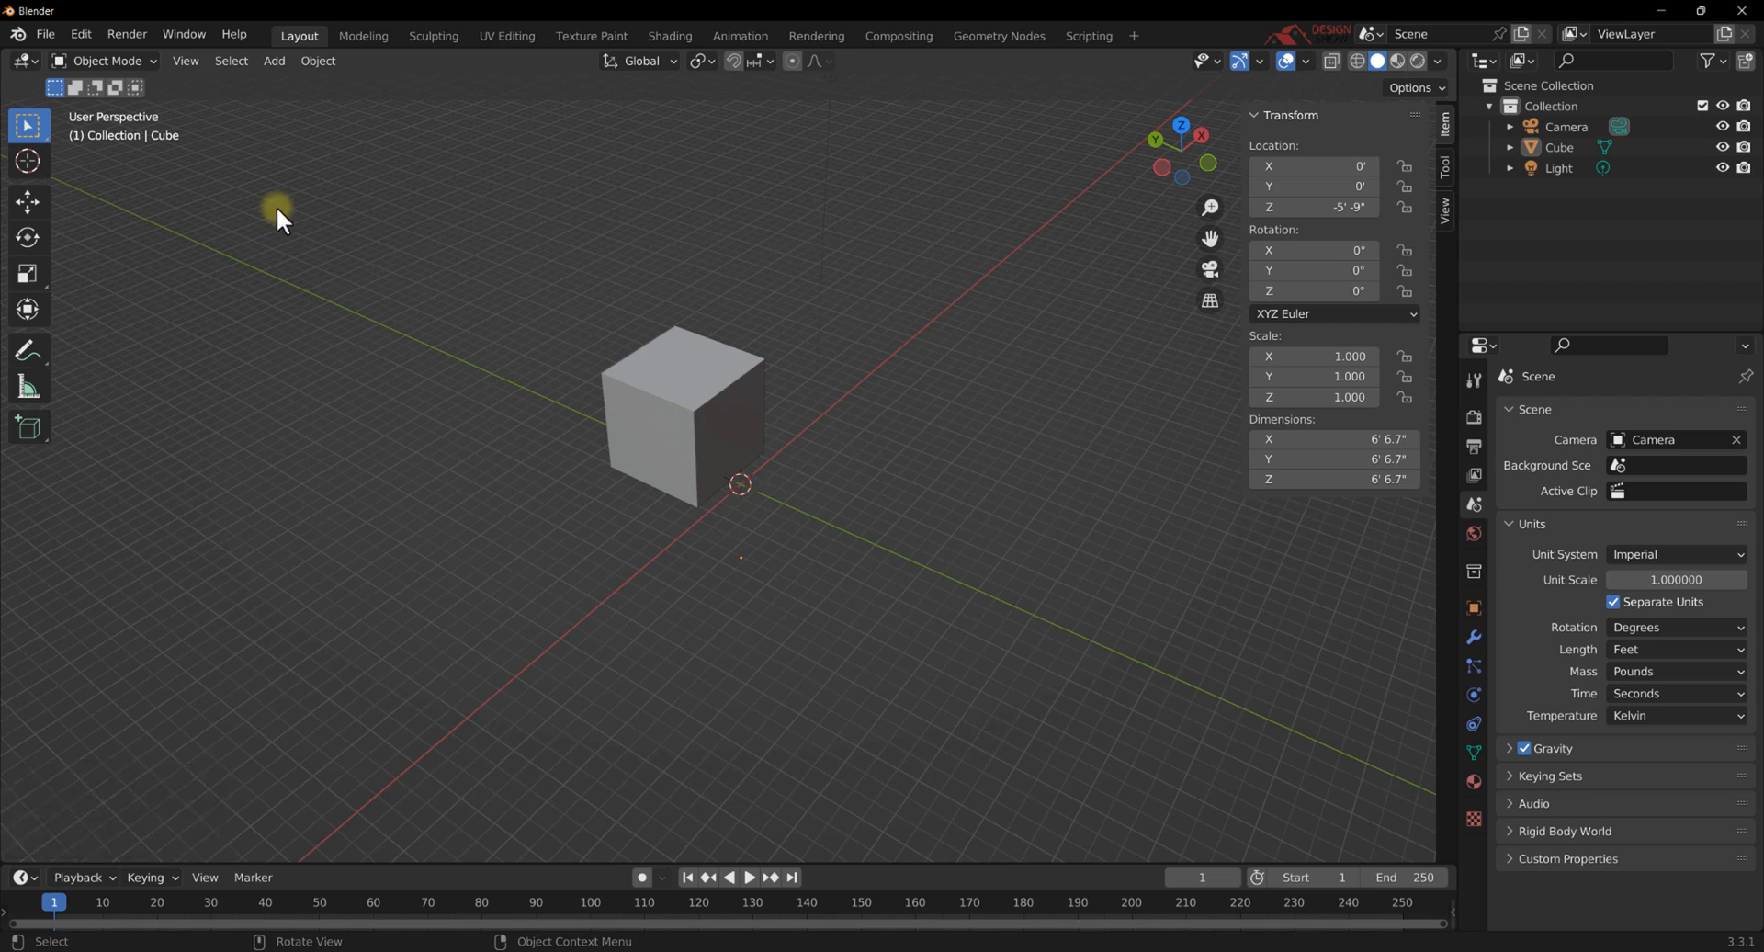
Add a cone mesh and a circle mesh at the world origin.
left_click(276, 61)
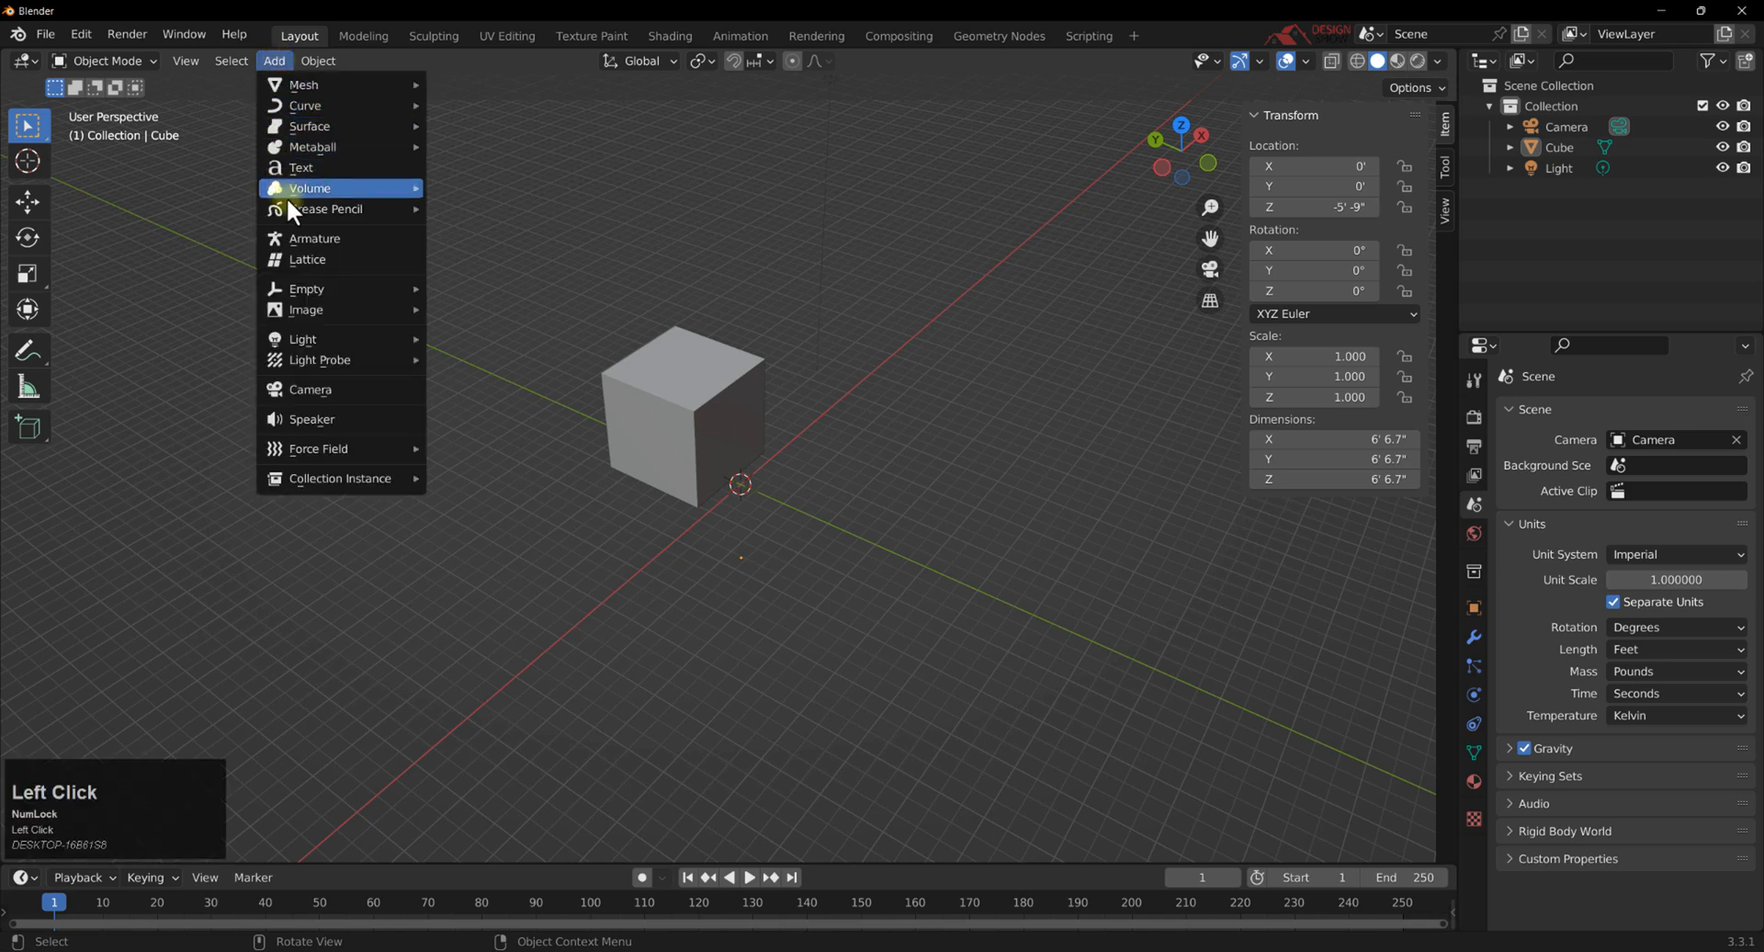
left_click(353, 83)
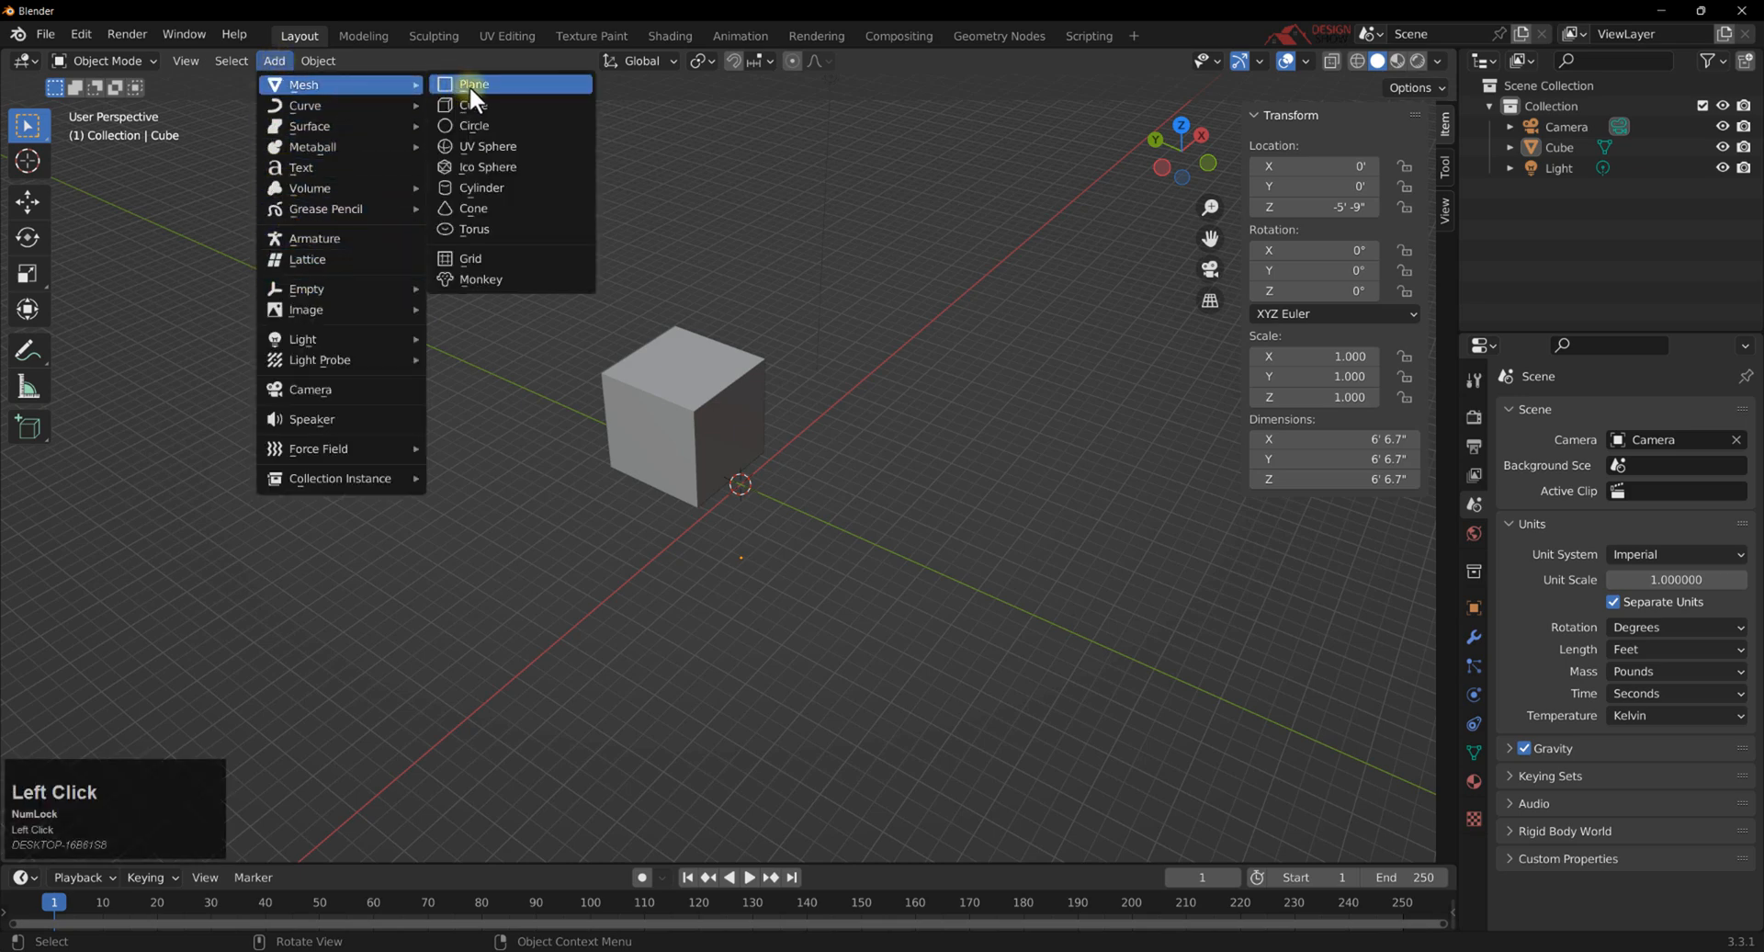
left_click(481, 209)
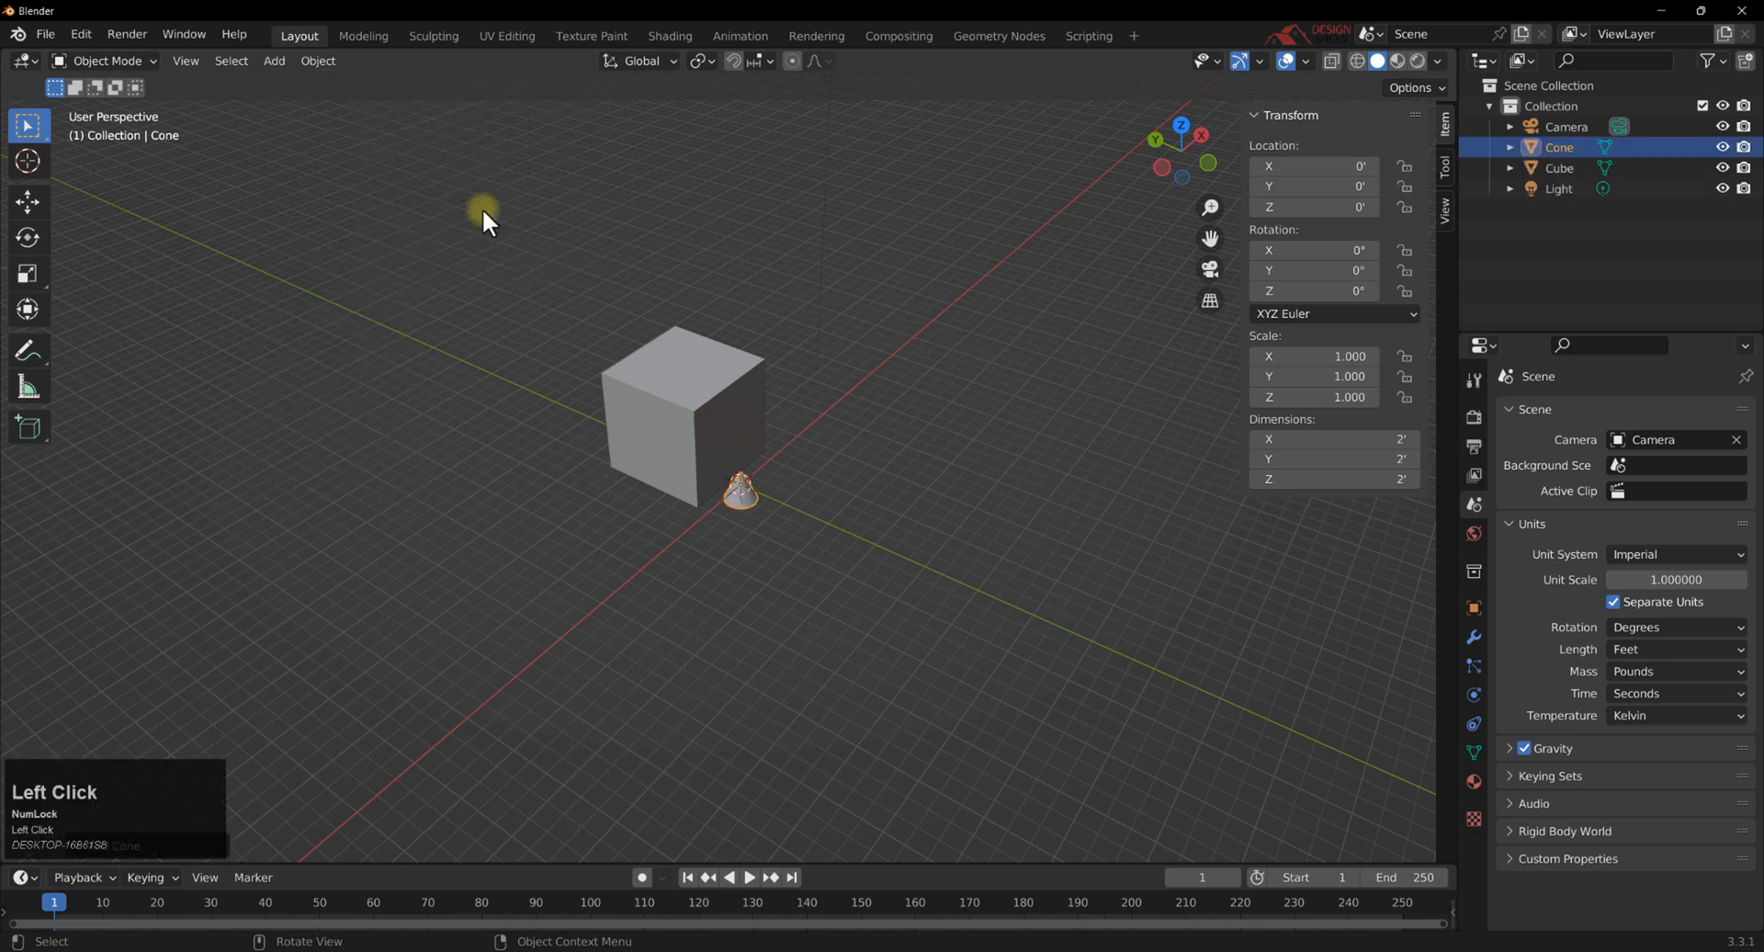
left_click(274, 61)
left_click(291, 76)
left_click(494, 131)
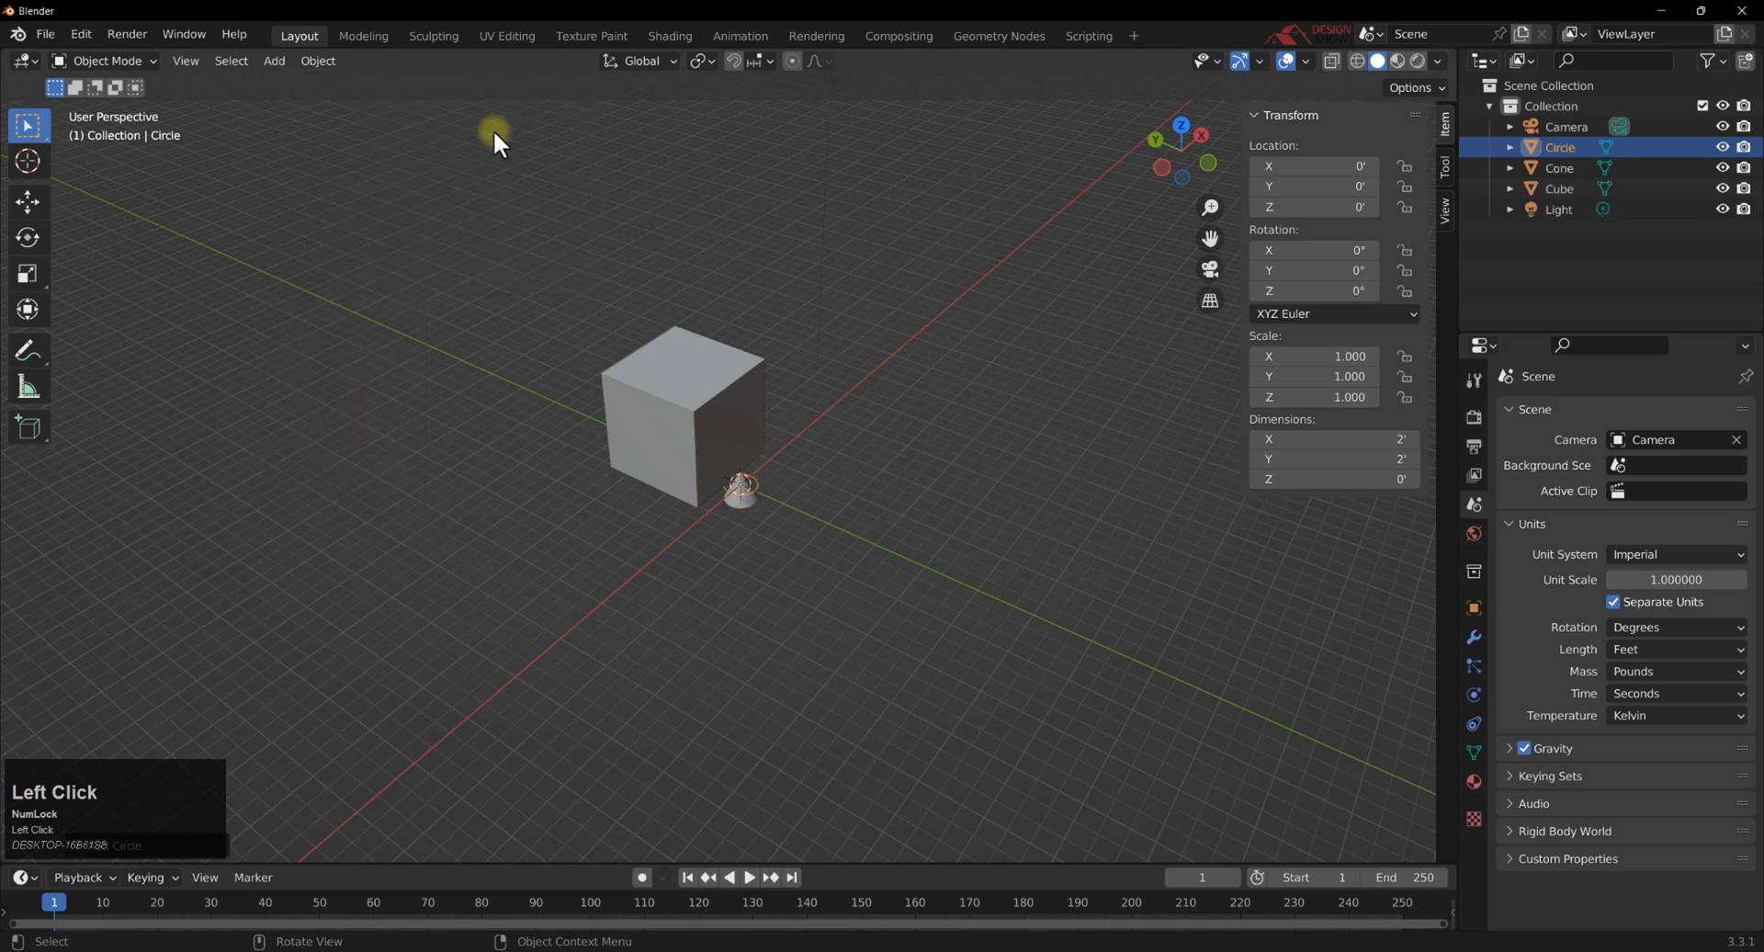
Add a UV sphere and a cylinder at the world origin, in the same place as the cone.
left_click(272, 61)
left_click(296, 83)
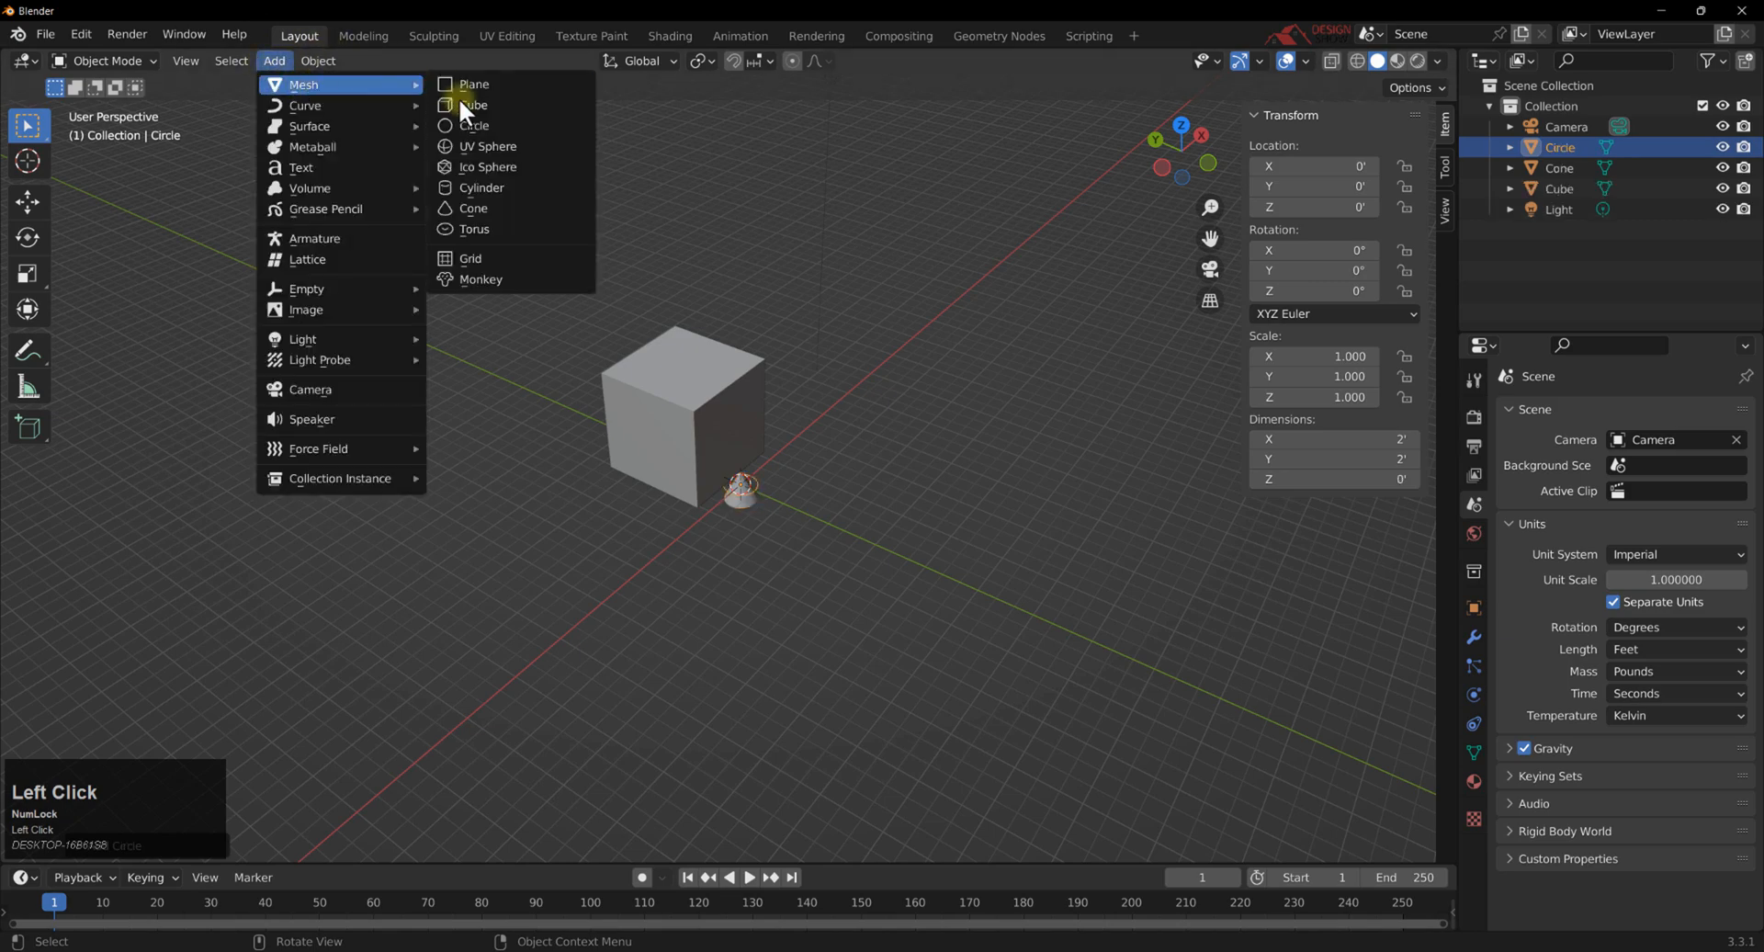
left_click(470, 144)
scroll(743, 508, "up", 6)
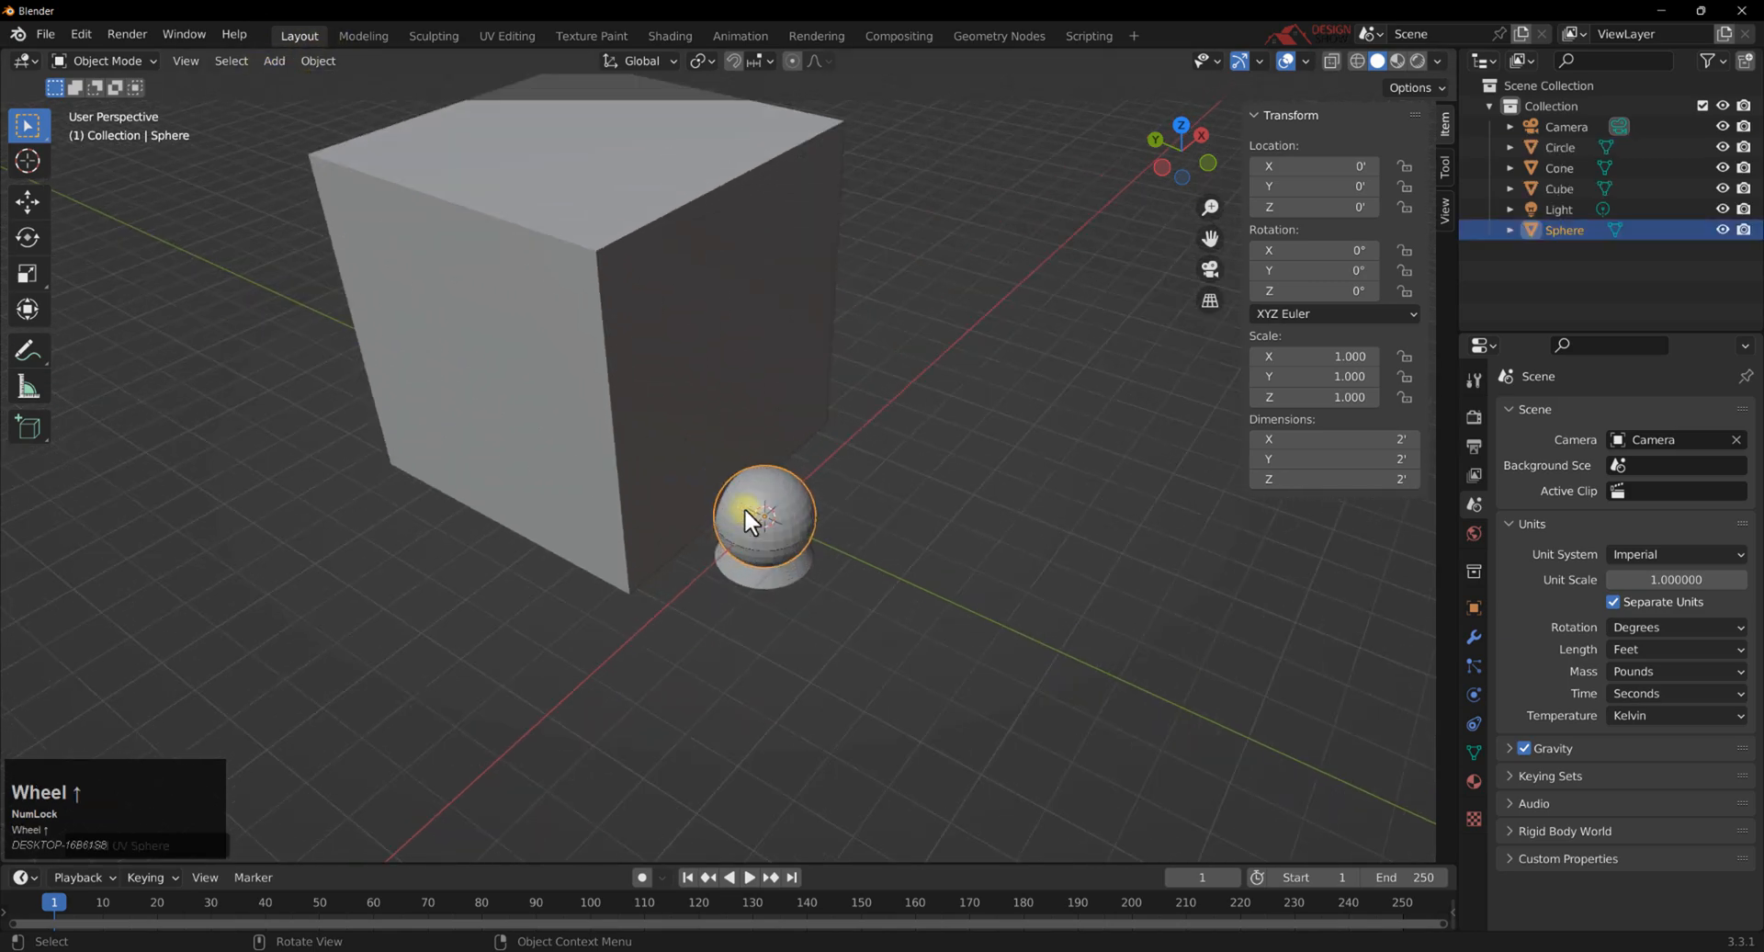
middle_click_drag(744, 507, 708, 516)
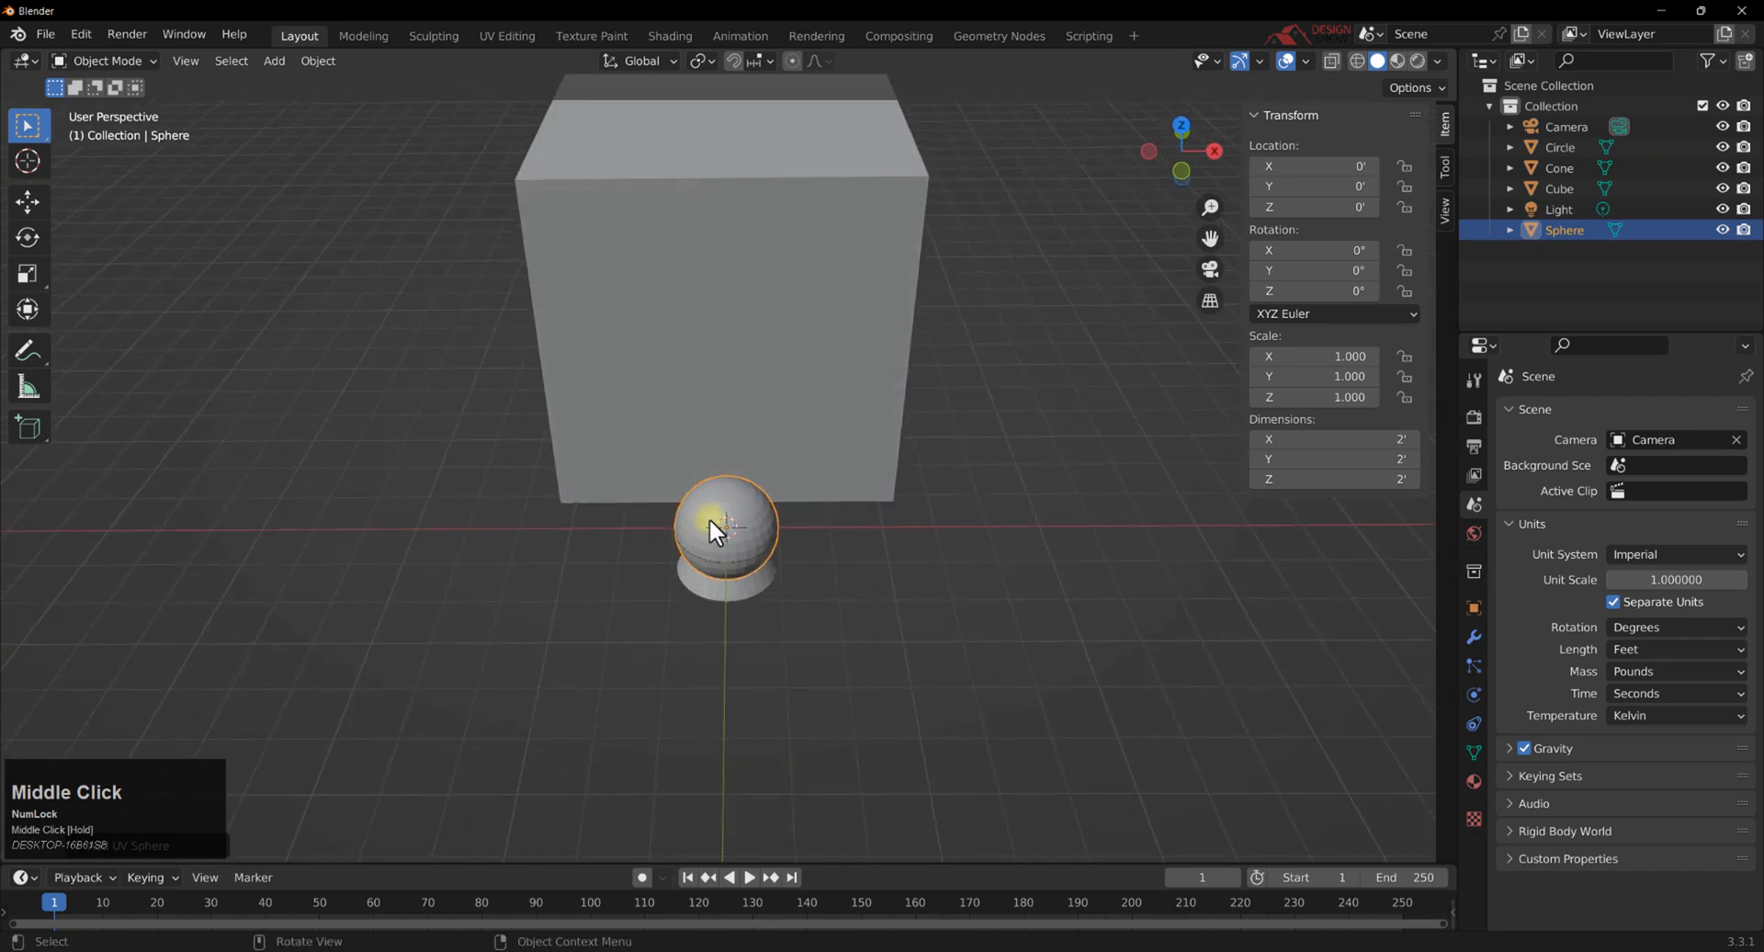
left_click(274, 61)
mouse_move(303, 85)
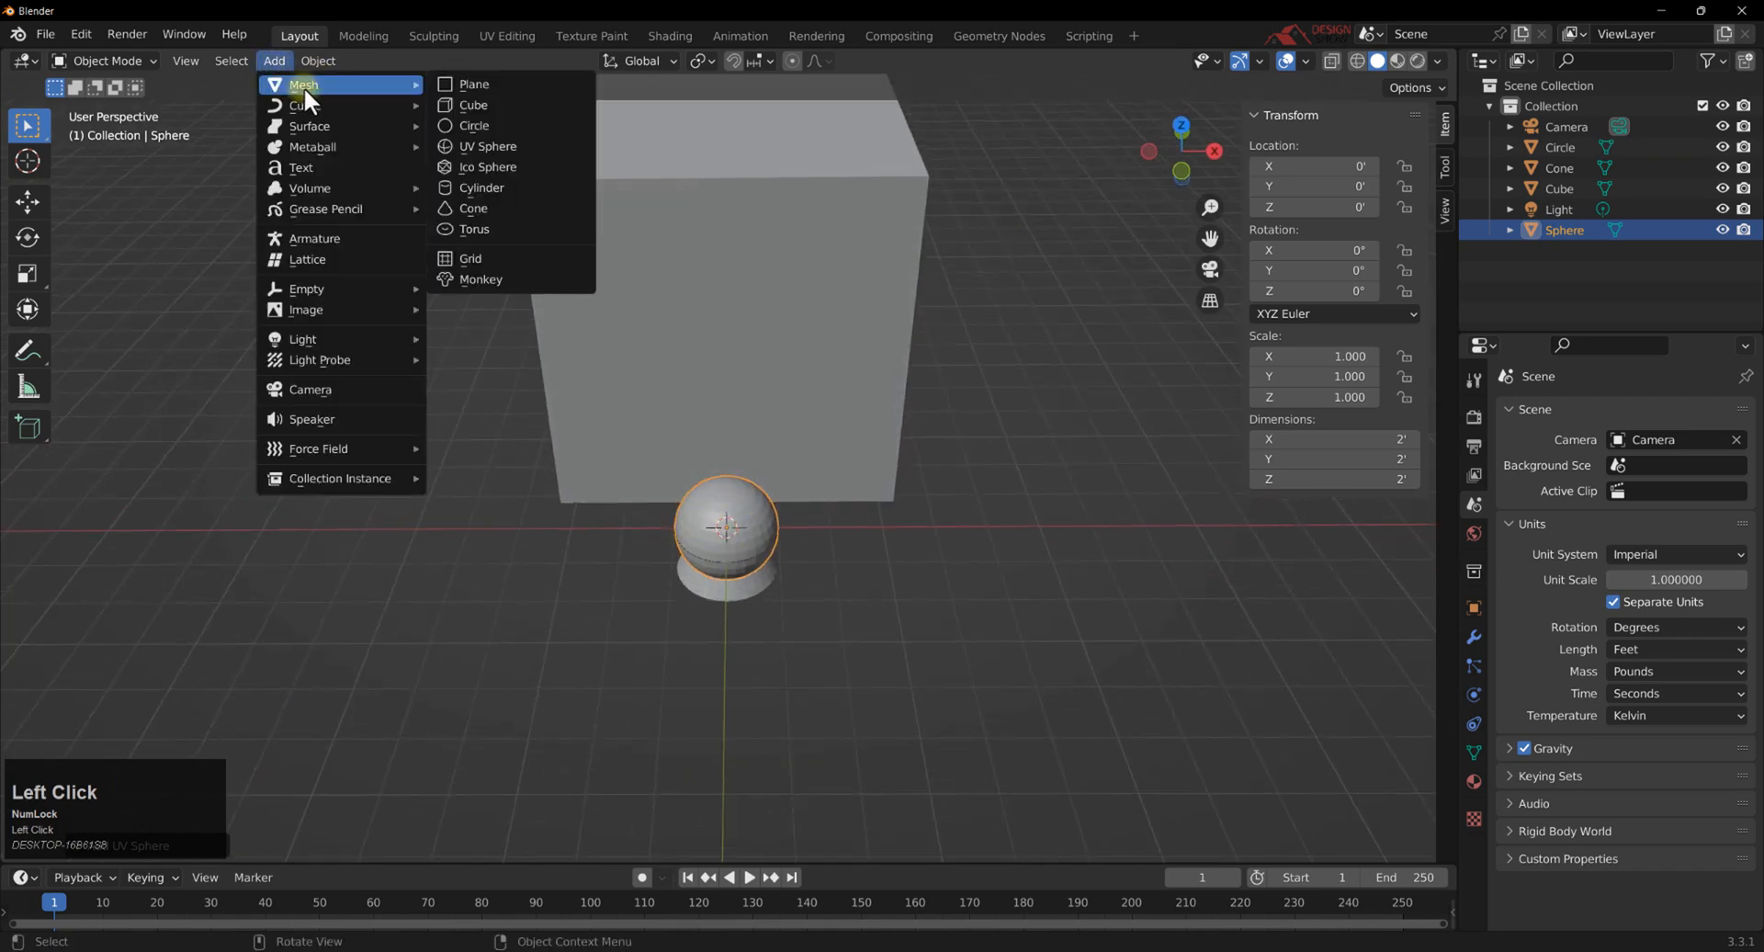
left_click(496, 186)
middle_click_drag(663, 475, 742, 528)
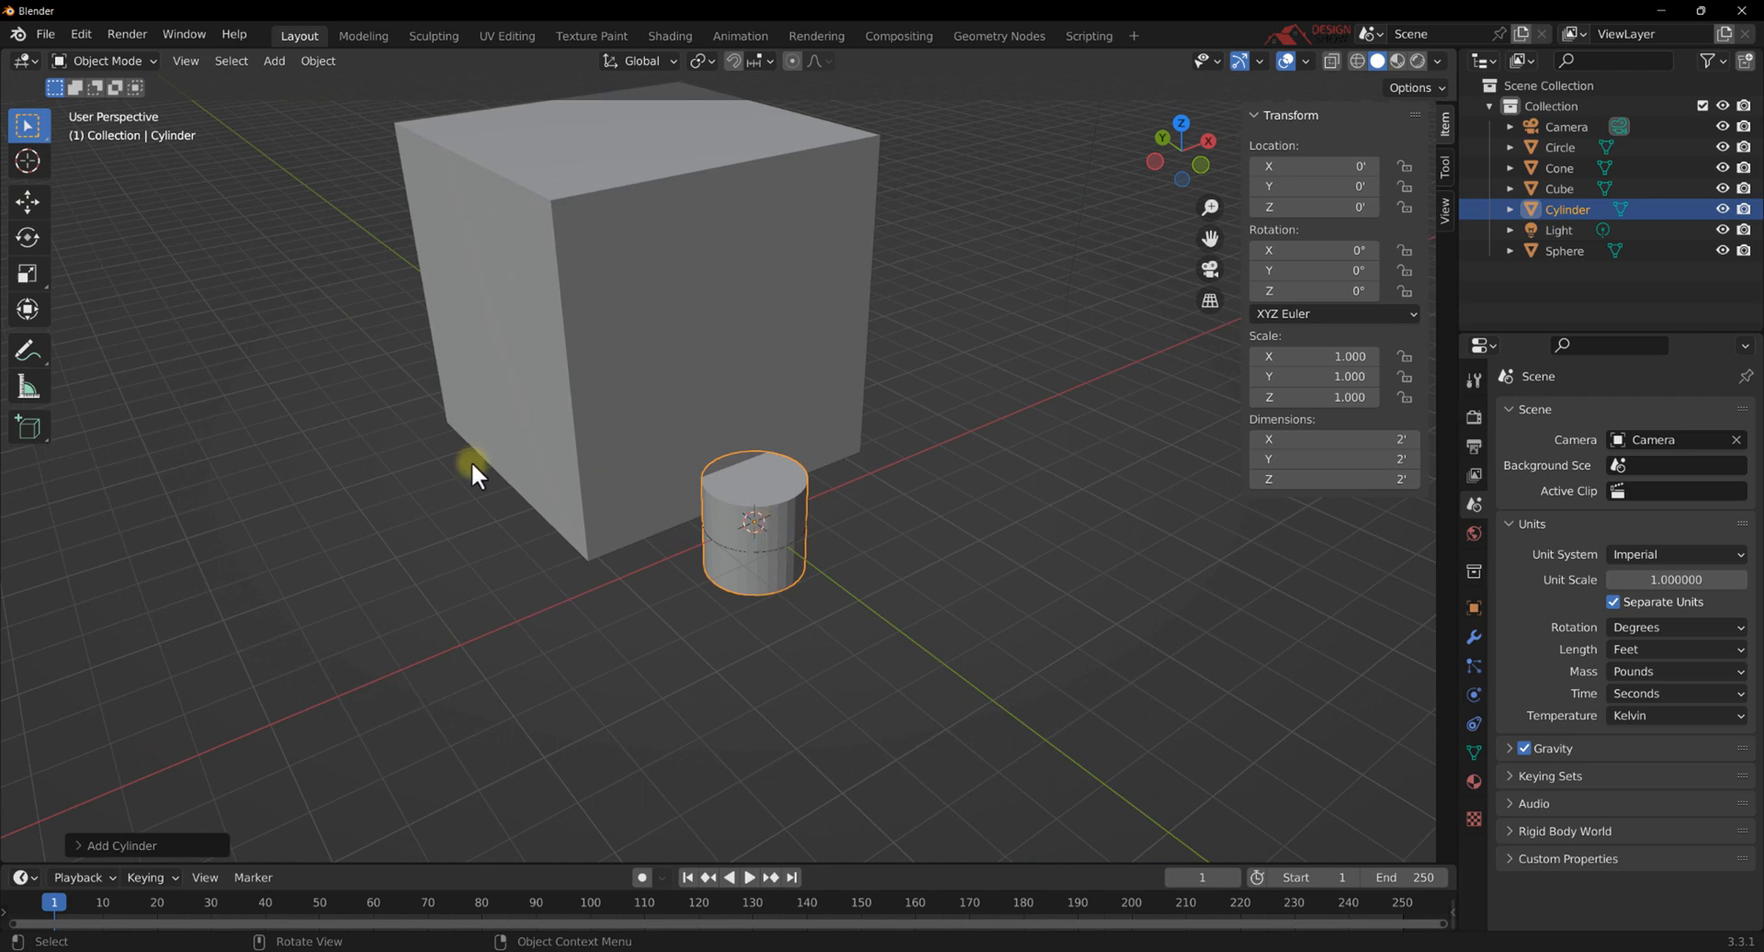
Place the 3D cursor at several spots around the cube, ending on the red X axis away from the cylinder.
left_click(25, 162)
left_click(303, 575)
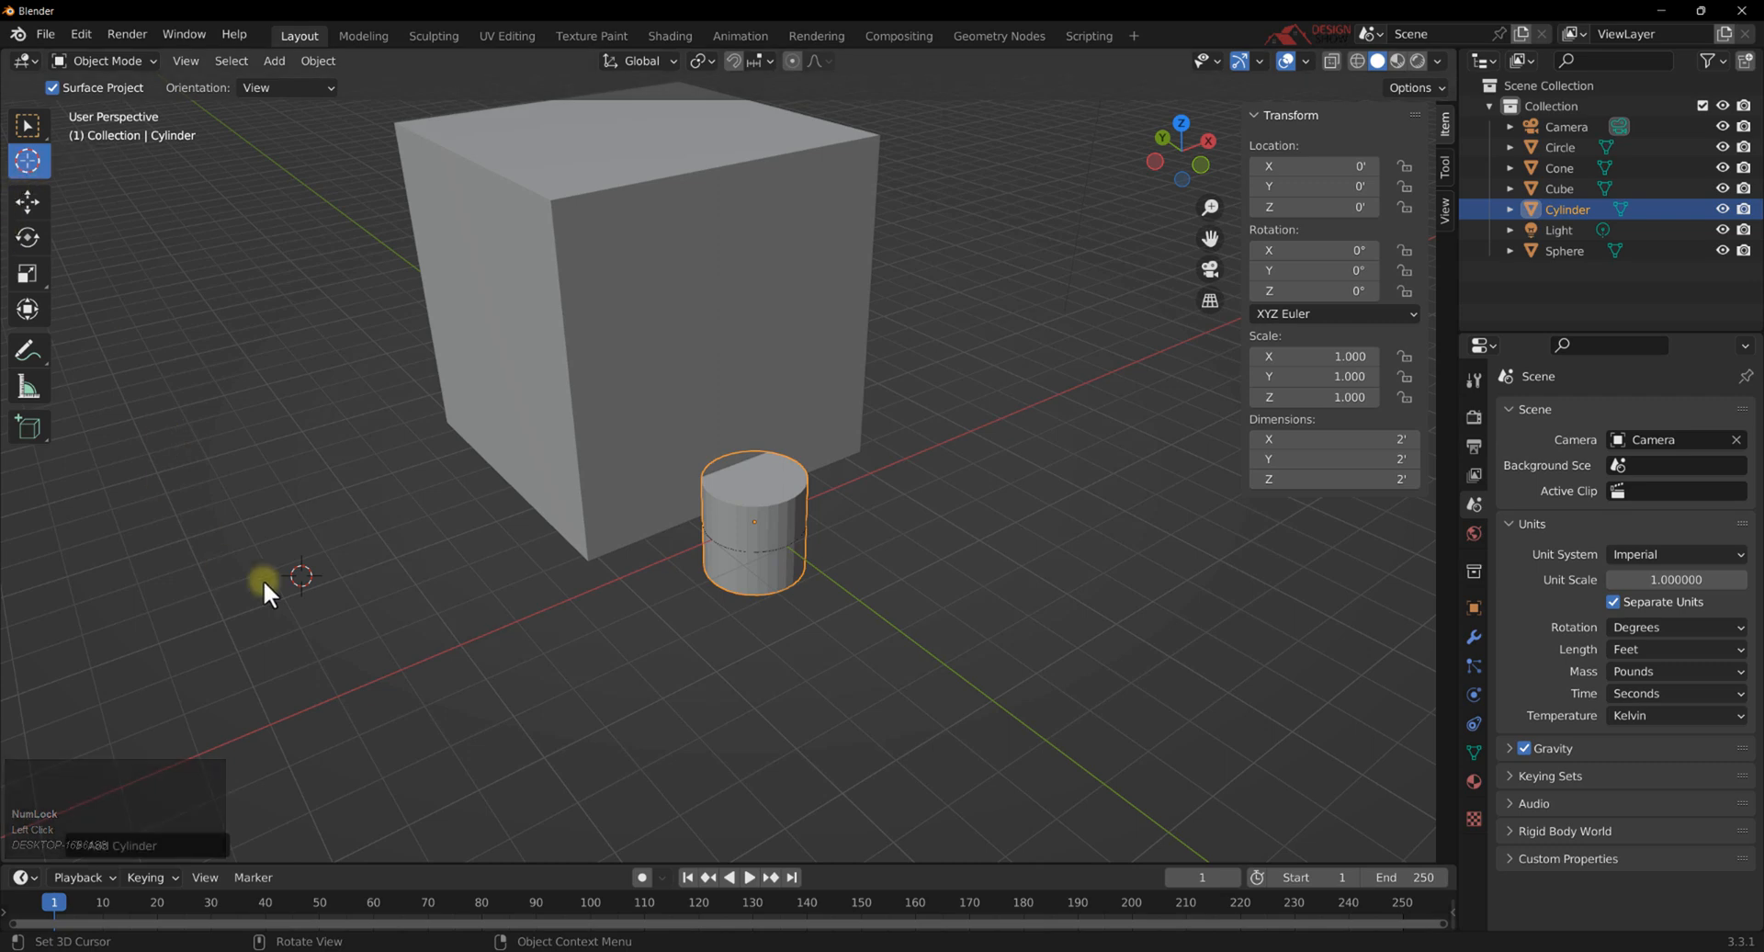
left_click(280, 518)
left_click(525, 677)
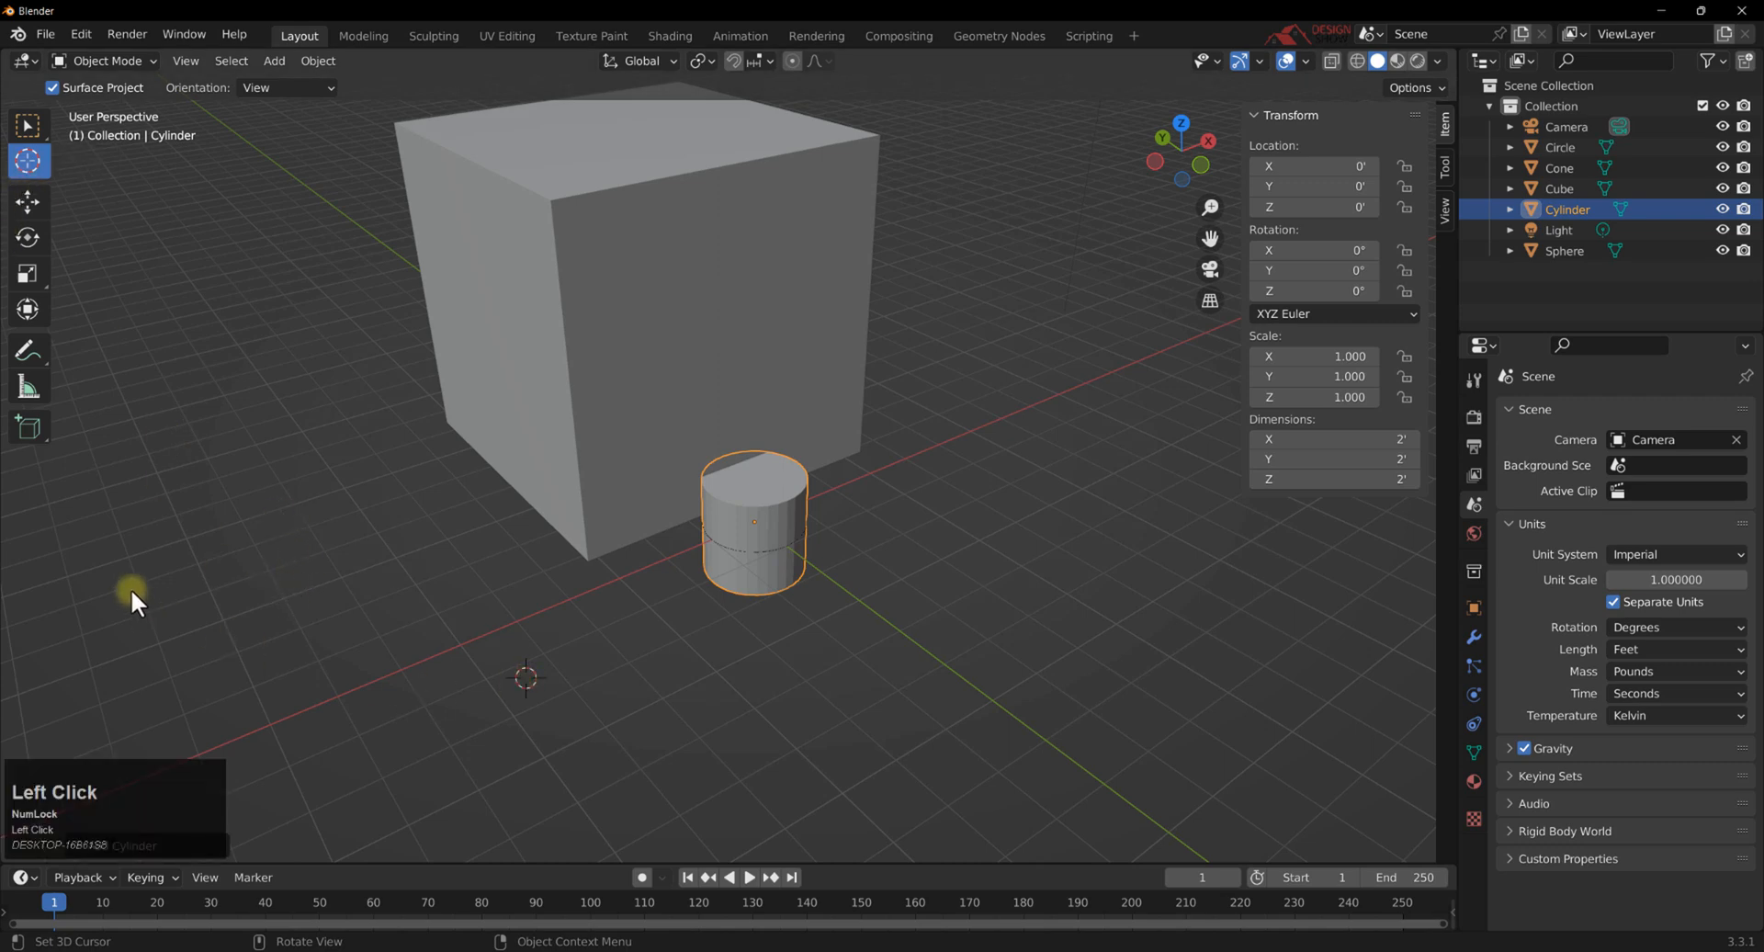
left_click(723, 274)
middle_click_drag(724, 274, 643, 309)
scroll(644, 309, "up", 2)
left_click(312, 502)
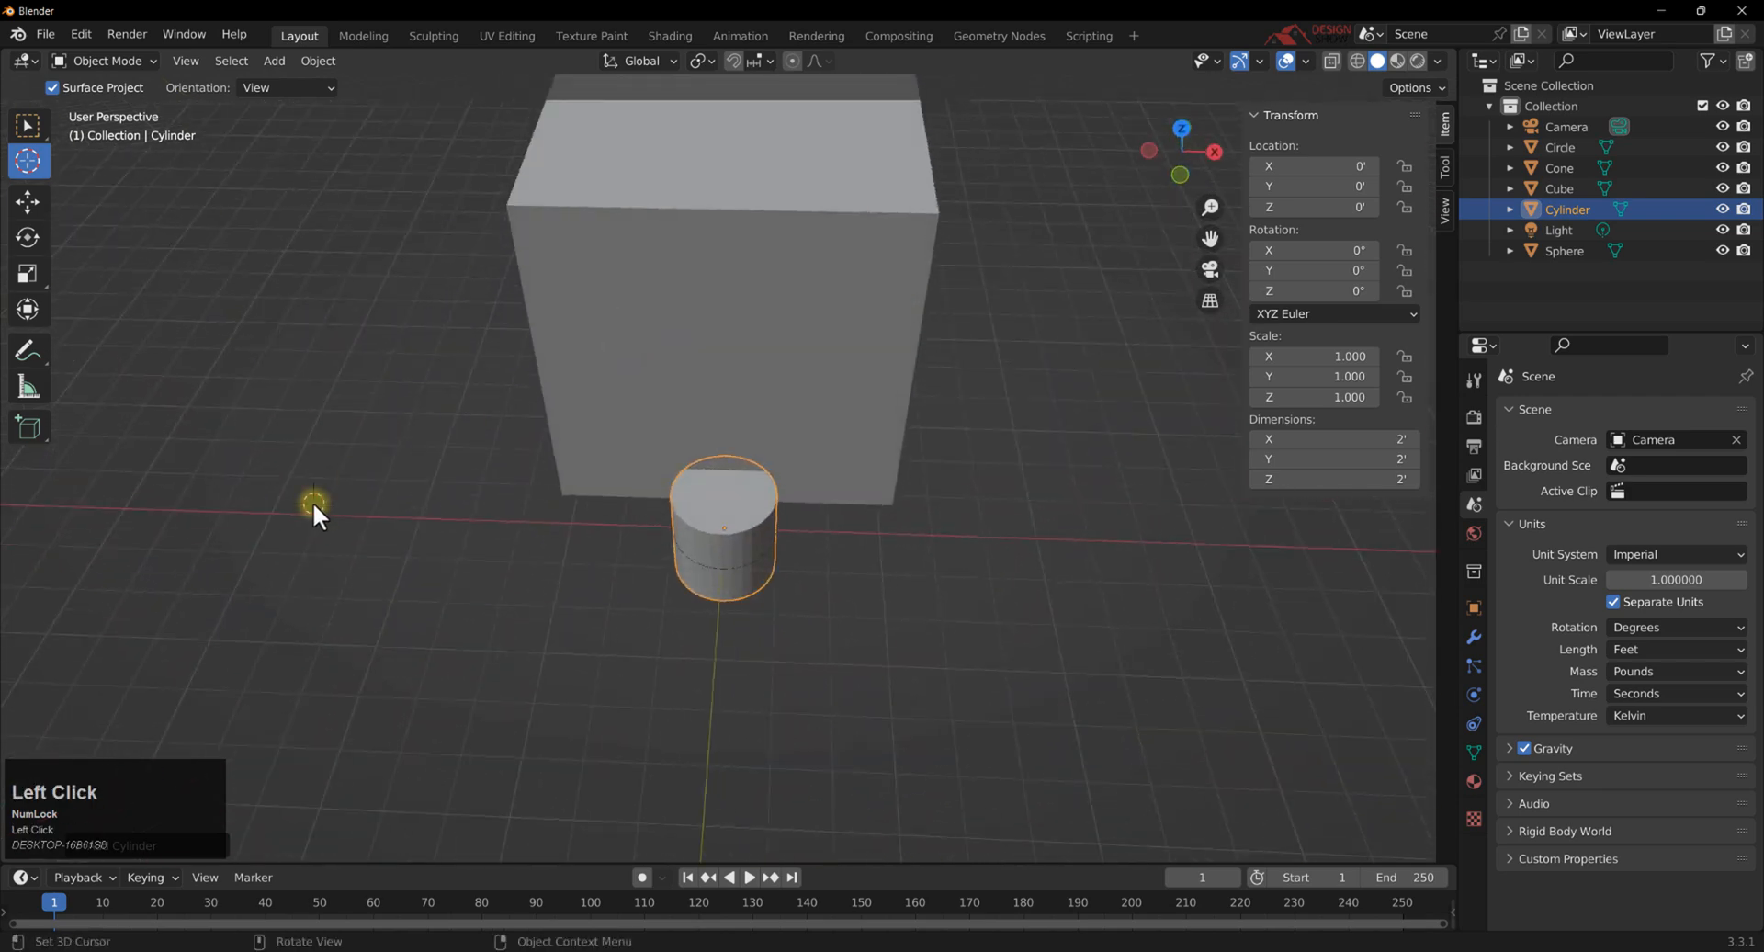
Place the 3D cursor away from the cube, near the red X axis, and add a torus mesh there.
middle_click_drag(312, 502, 311, 456)
left_click(306, 444)
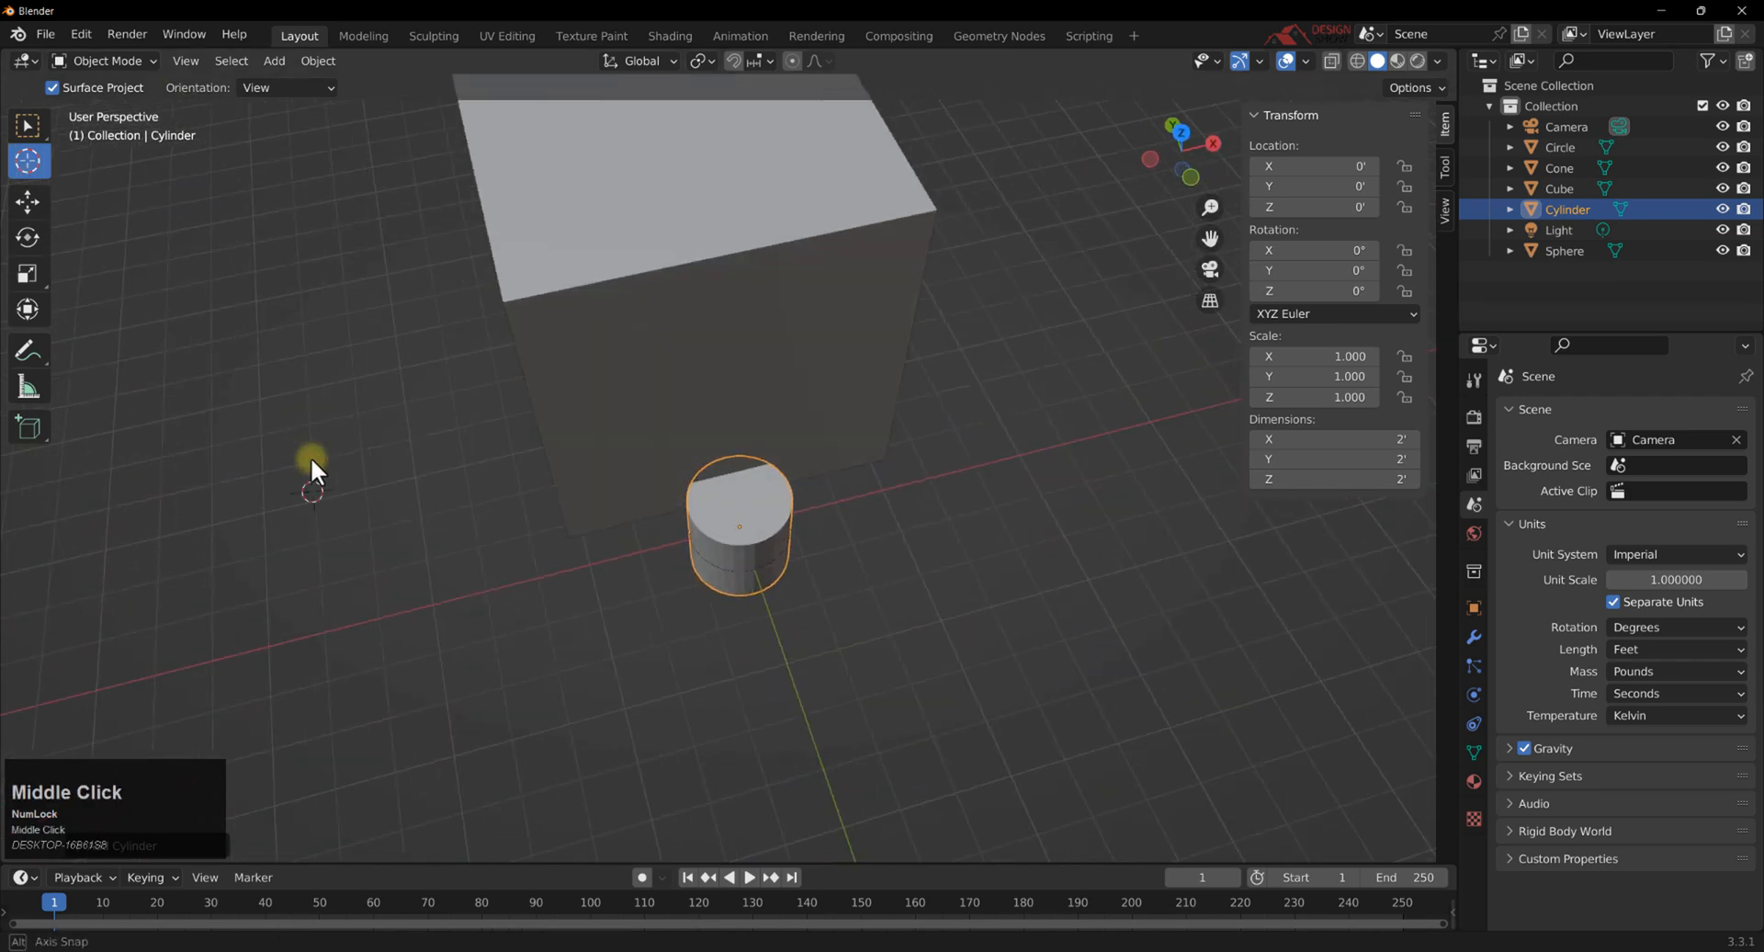
left_click(274, 61)
mouse_move(283, 85)
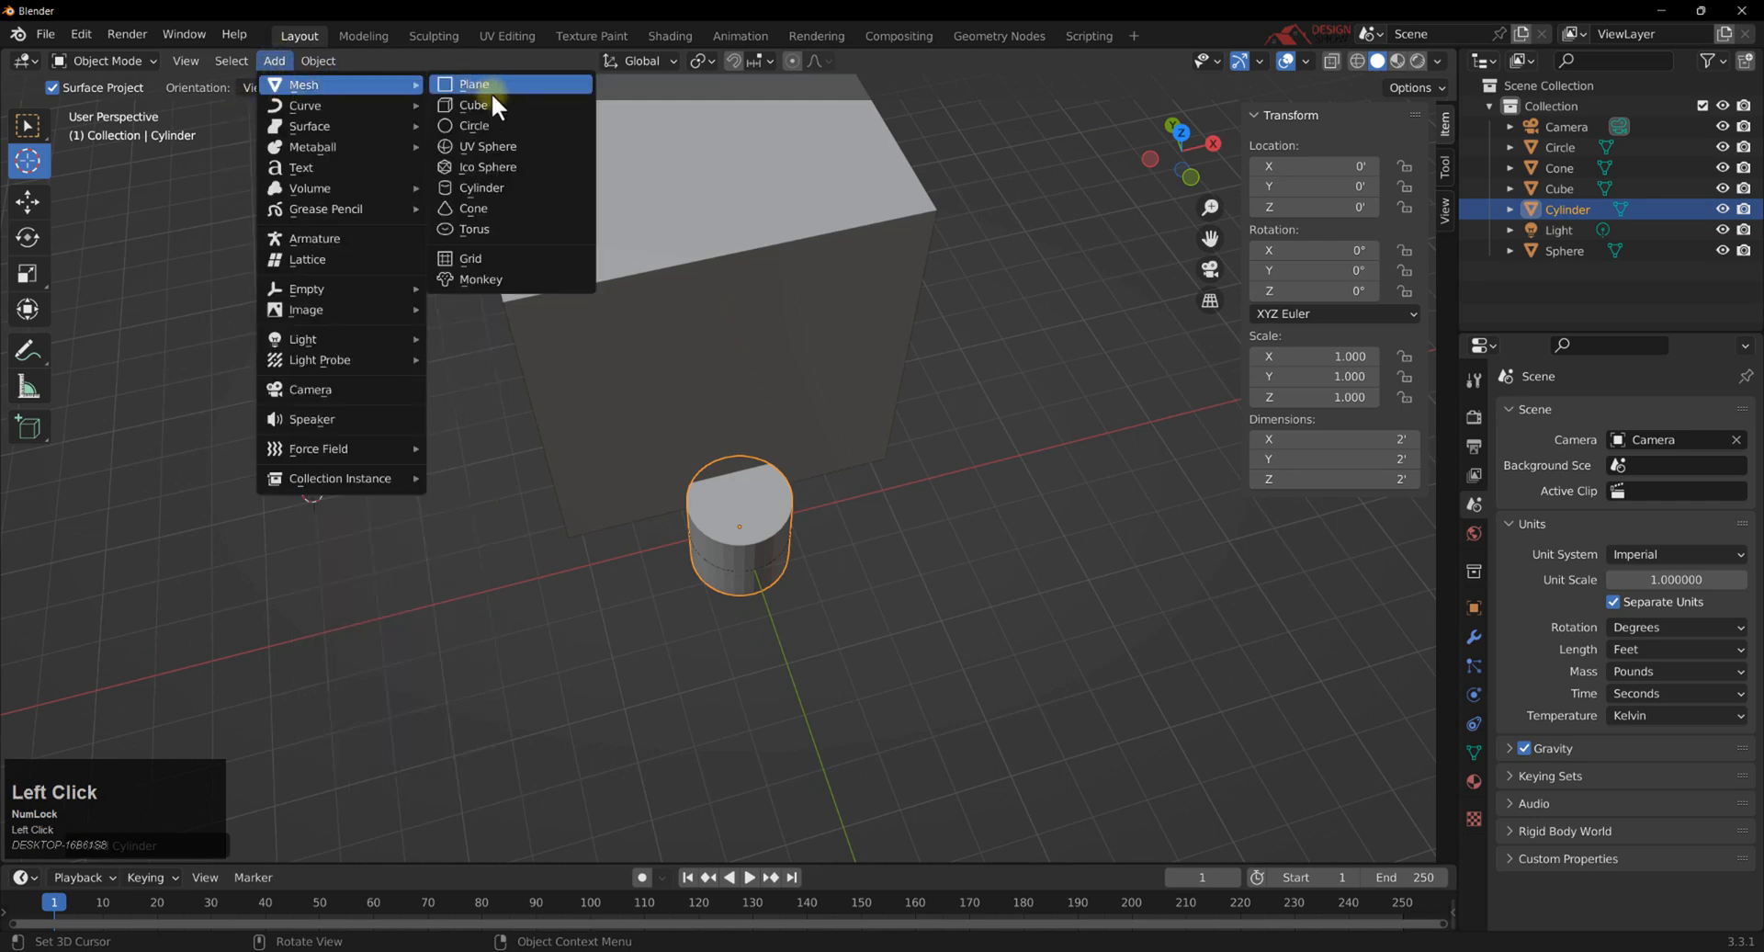
left_click(502, 227)
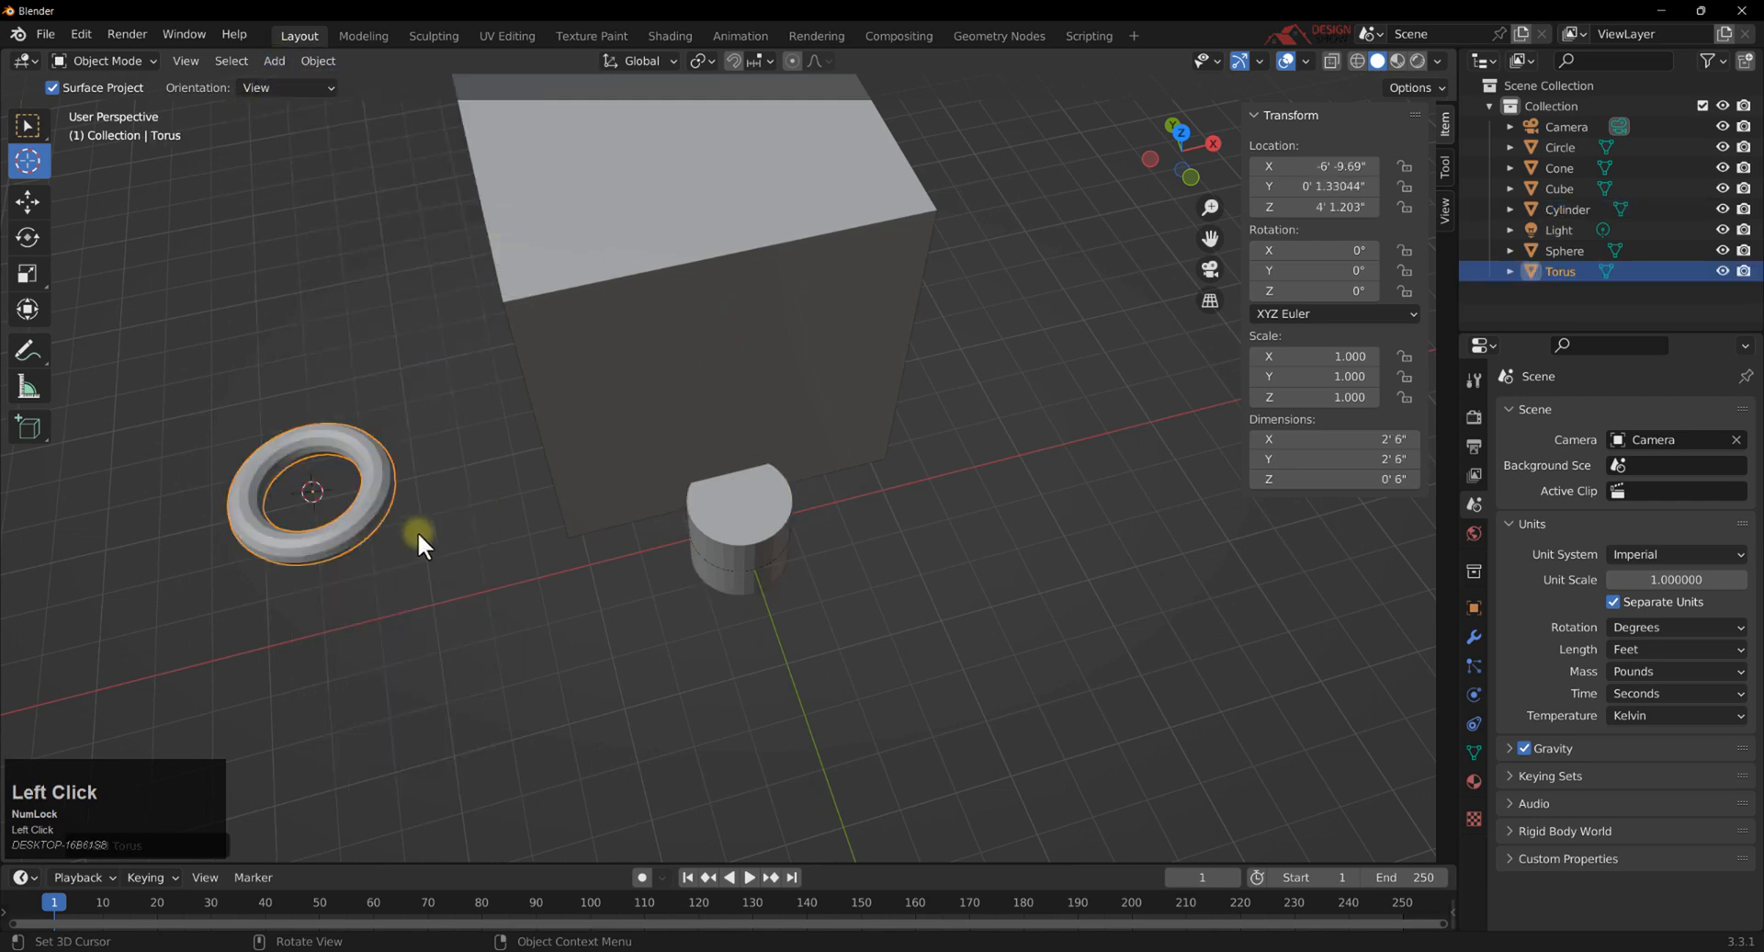
Place the 3D cursor on the large cube's front face and add a monkey mesh there.
middle_click_drag(418, 537, 382, 455)
left_click(718, 286)
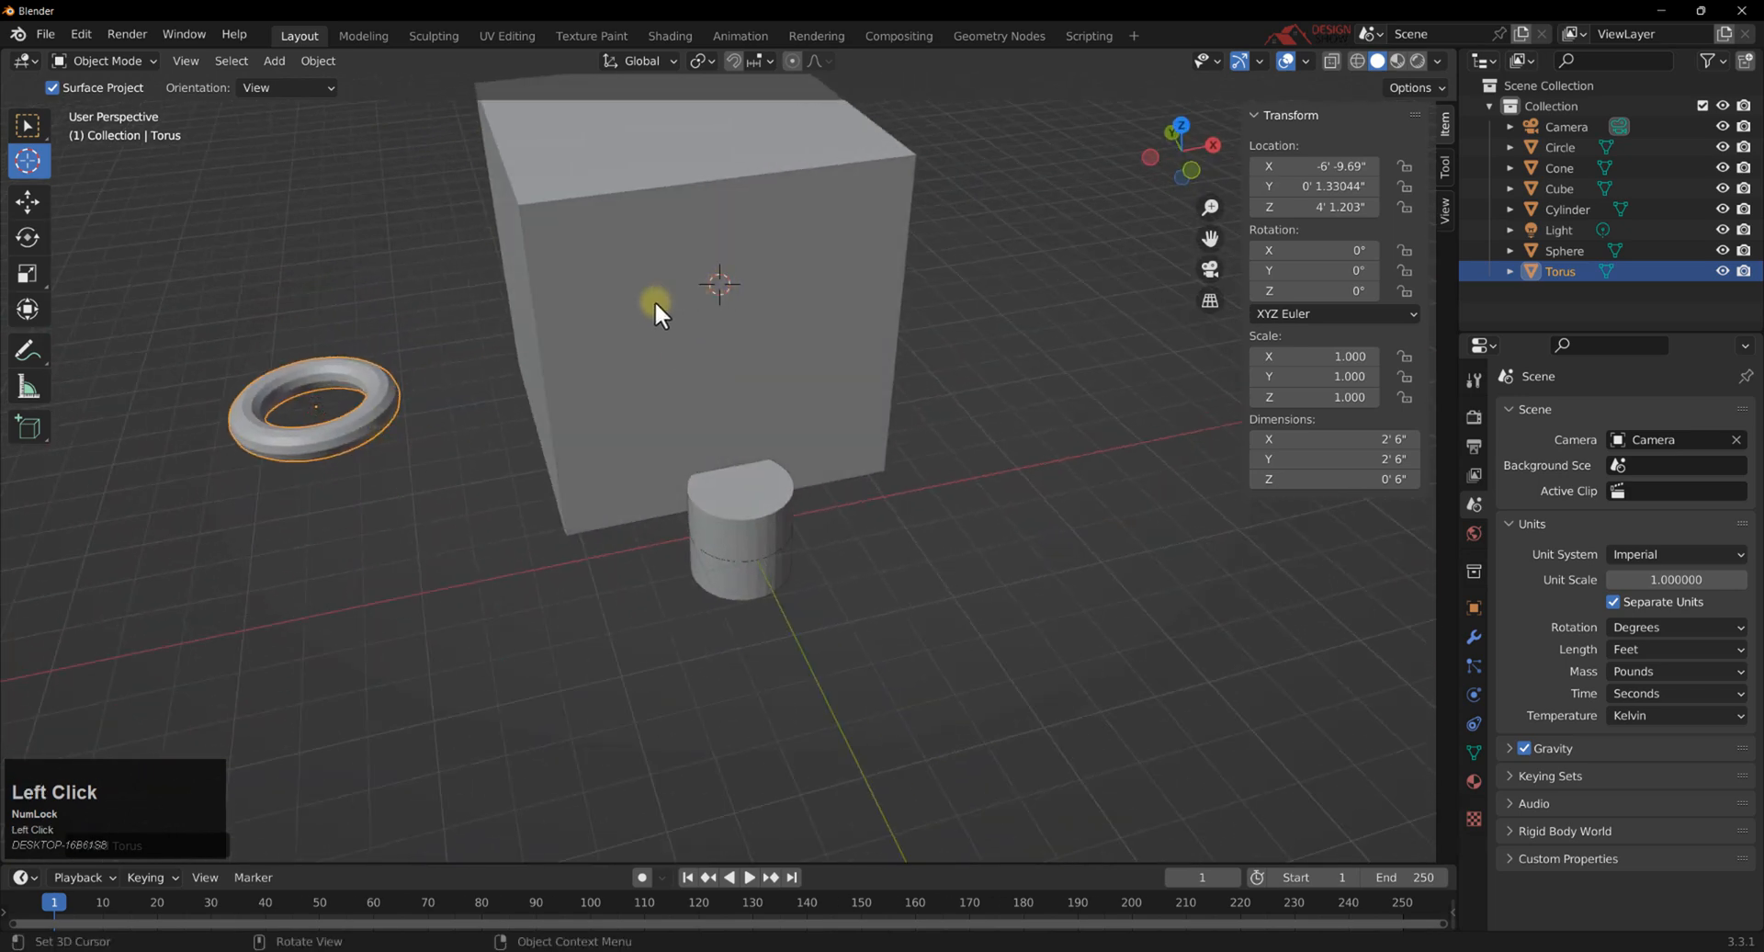
left_click(277, 58)
mouse_move(312, 82)
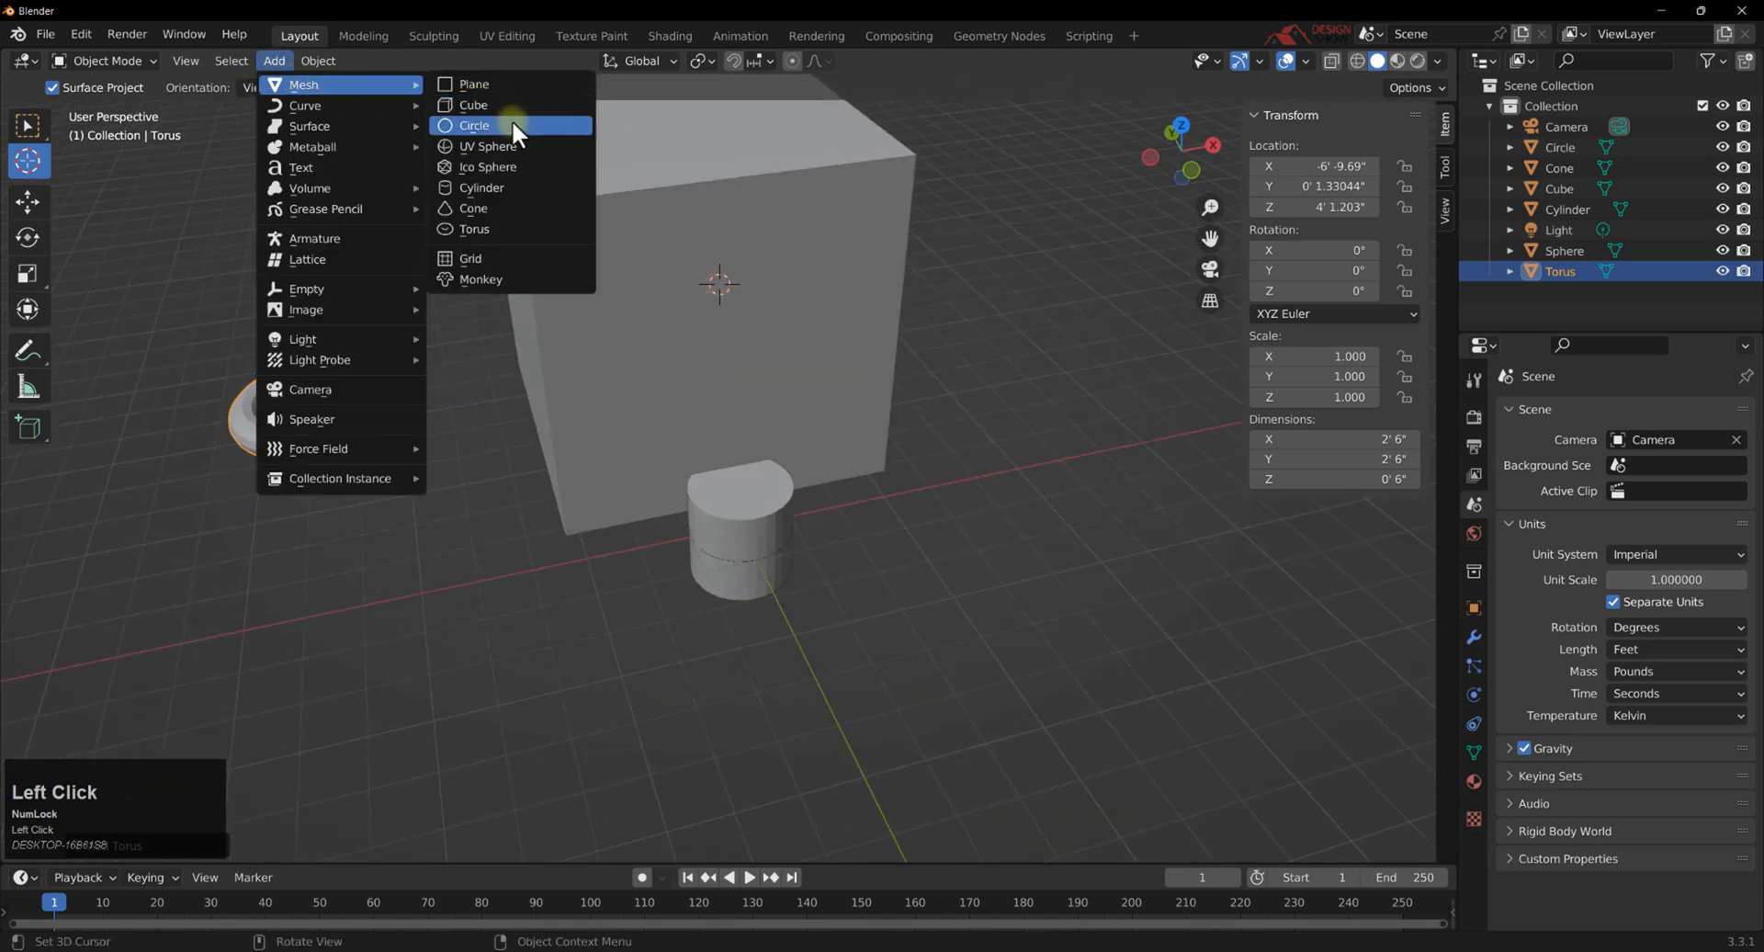
left_click(481, 278)
Place the 3D cursor beside the cylinder, switch to the Move tool and deselect the monkey.
middle_click_drag(482, 283, 744, 472)
left_click(839, 491)
scroll(764, 483, "down", 3)
scroll(747, 438, "up", 3)
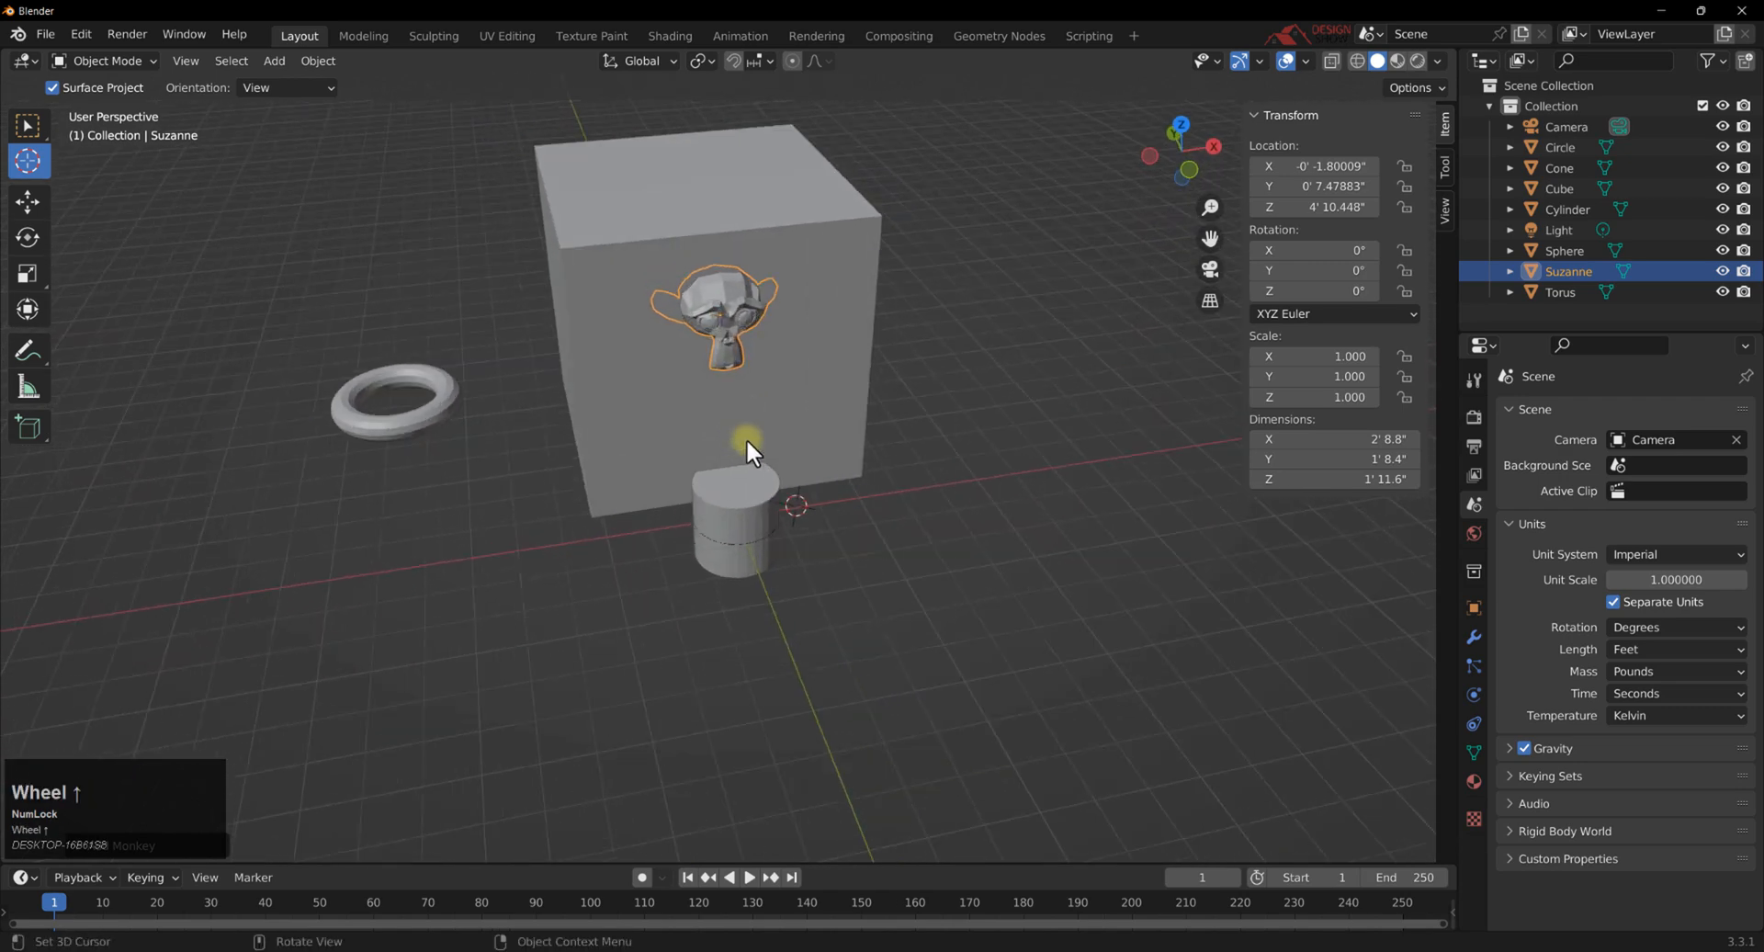
left_click(27, 200)
left_click(227, 226)
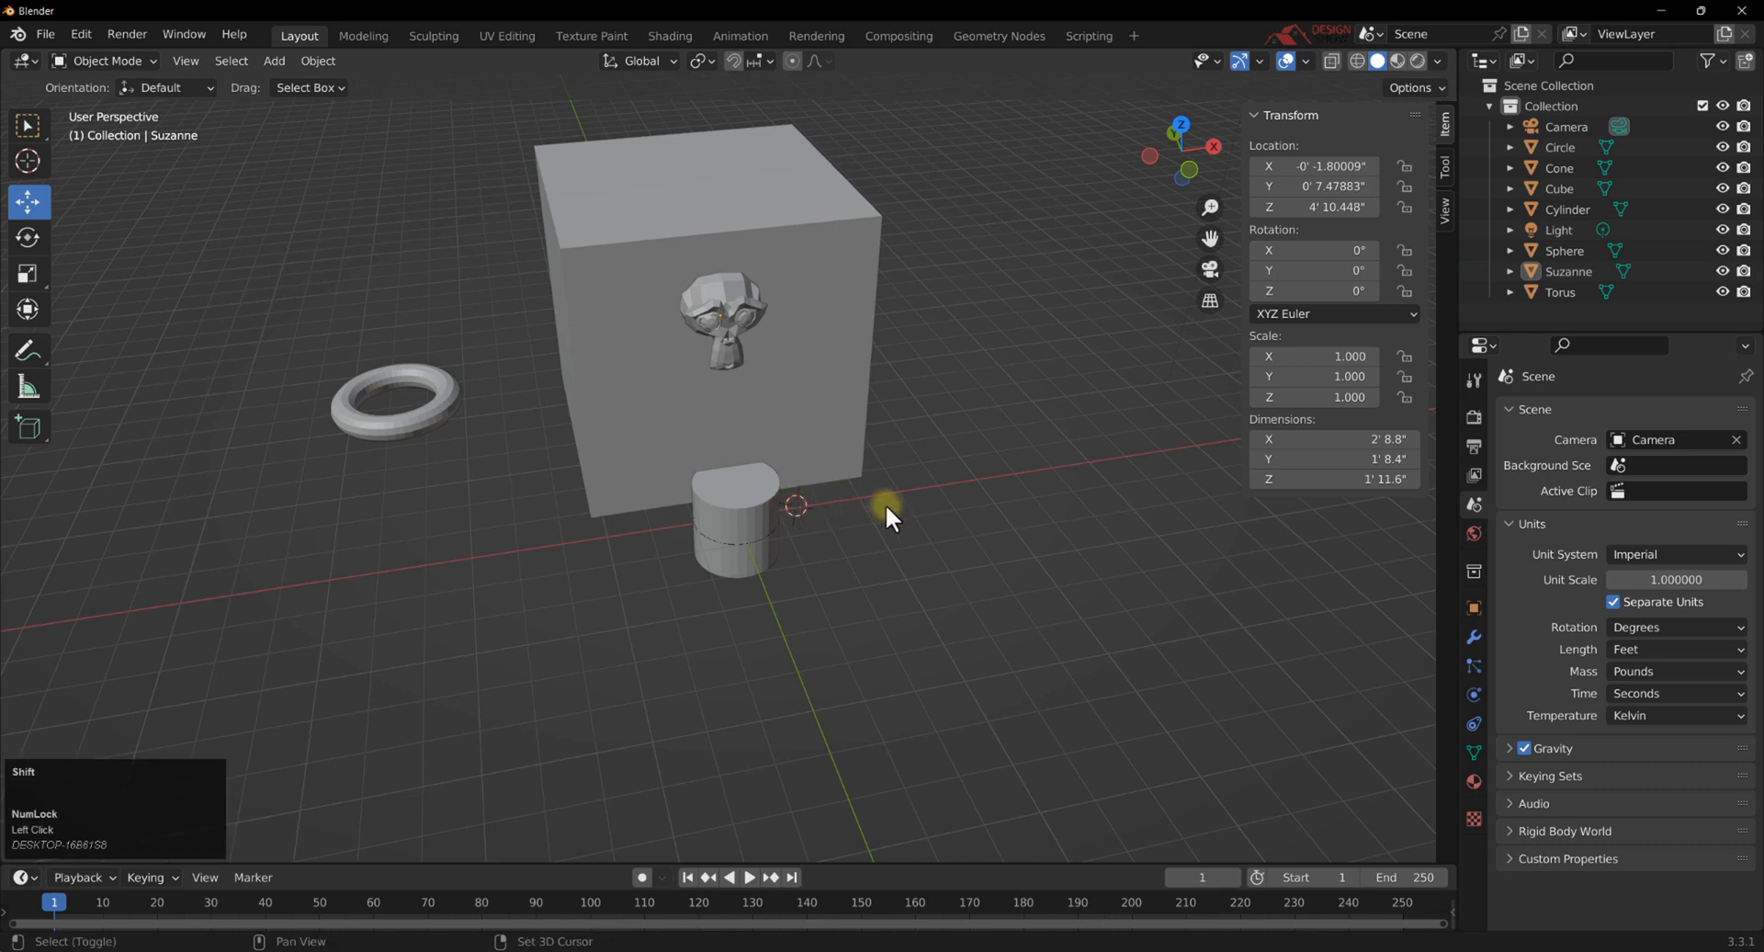
key("shift+a")
mouse_move(885, 505)
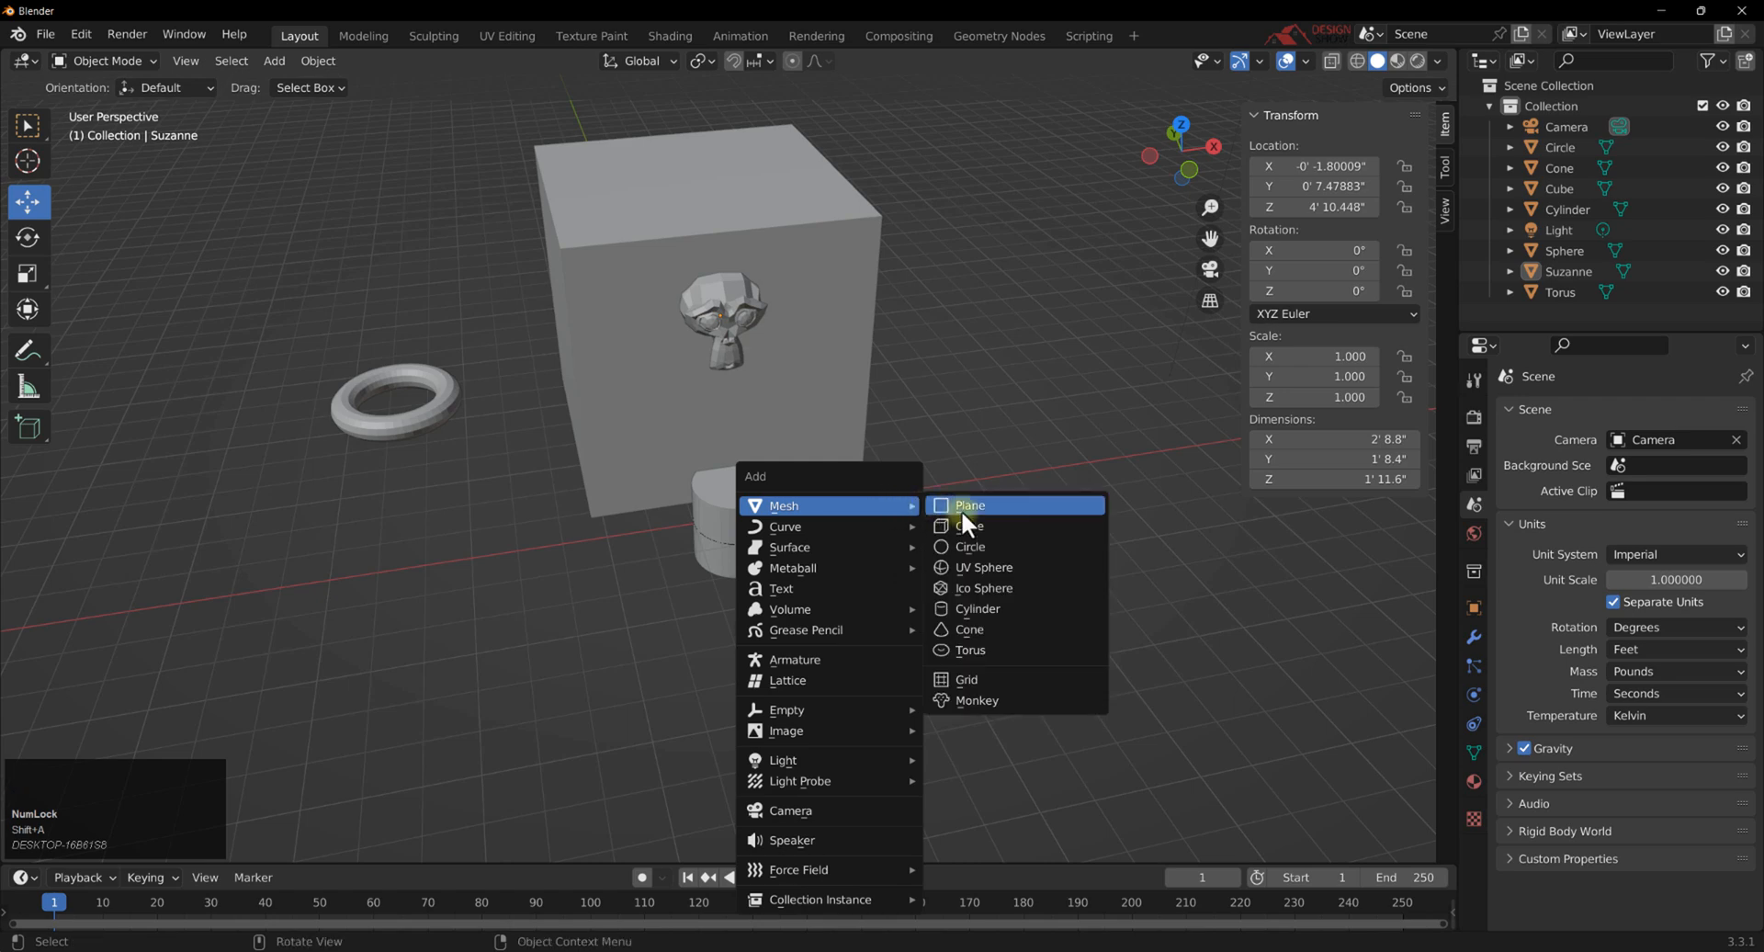
left_click(999, 522)
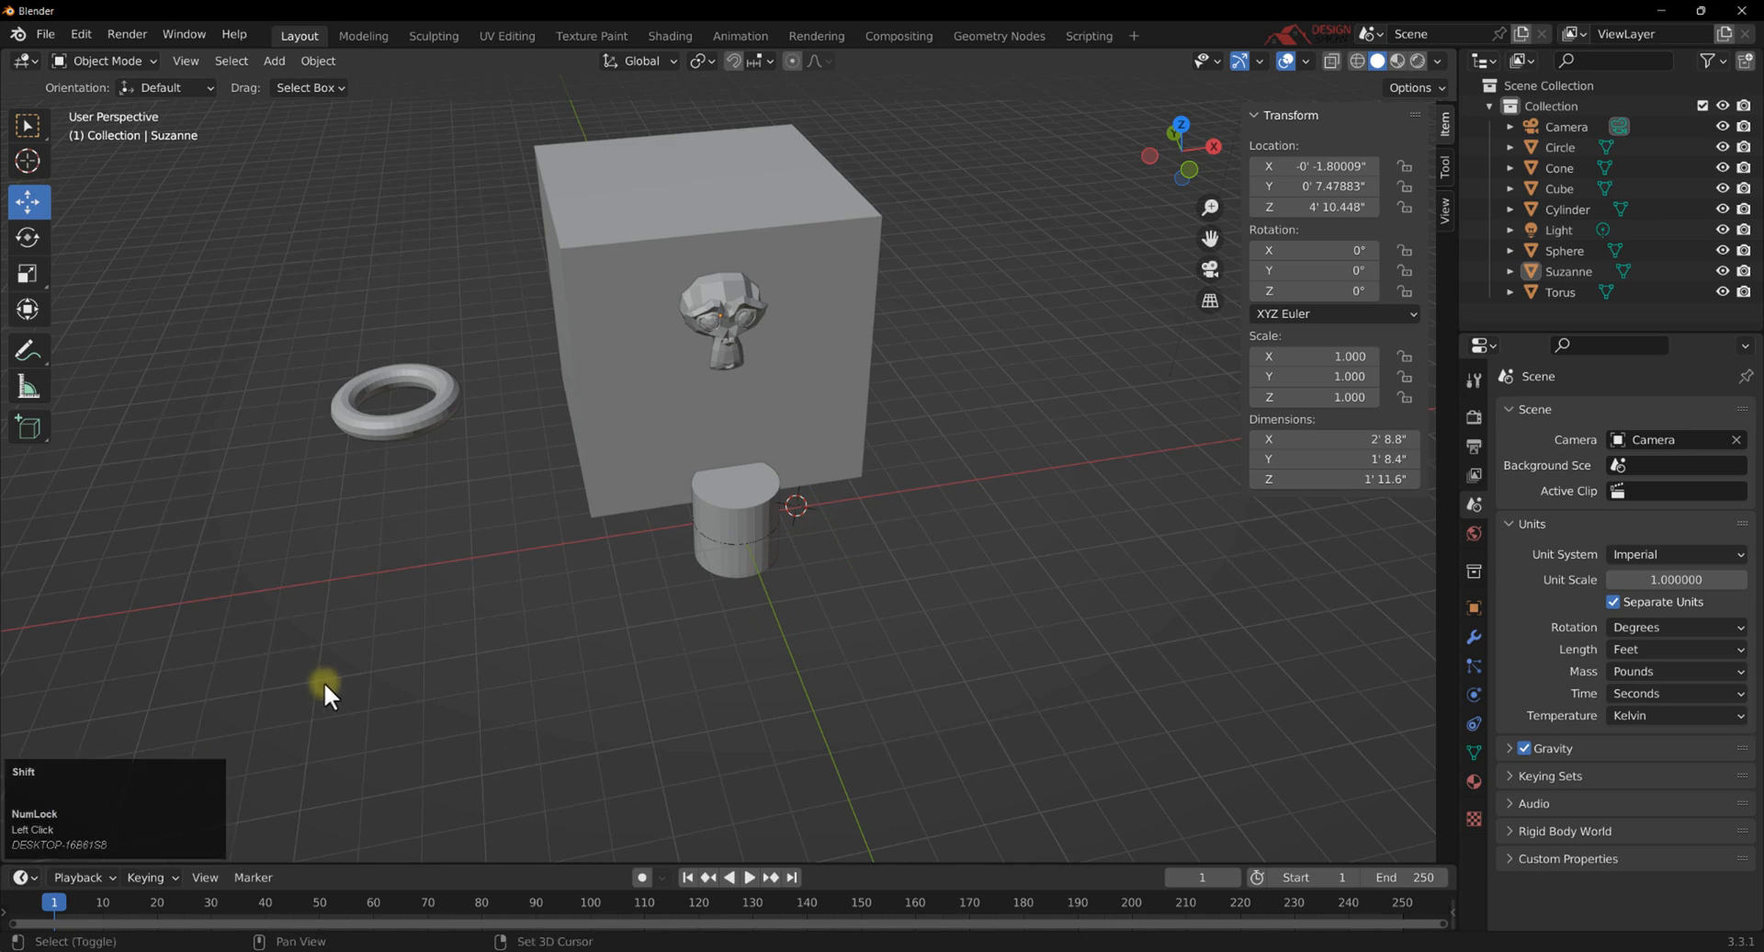
Reposition the 3D cursor at several spots around the cube without the Cursor tool, ending on open grid beyond the cylinder.
right_click(352, 669, "shift")
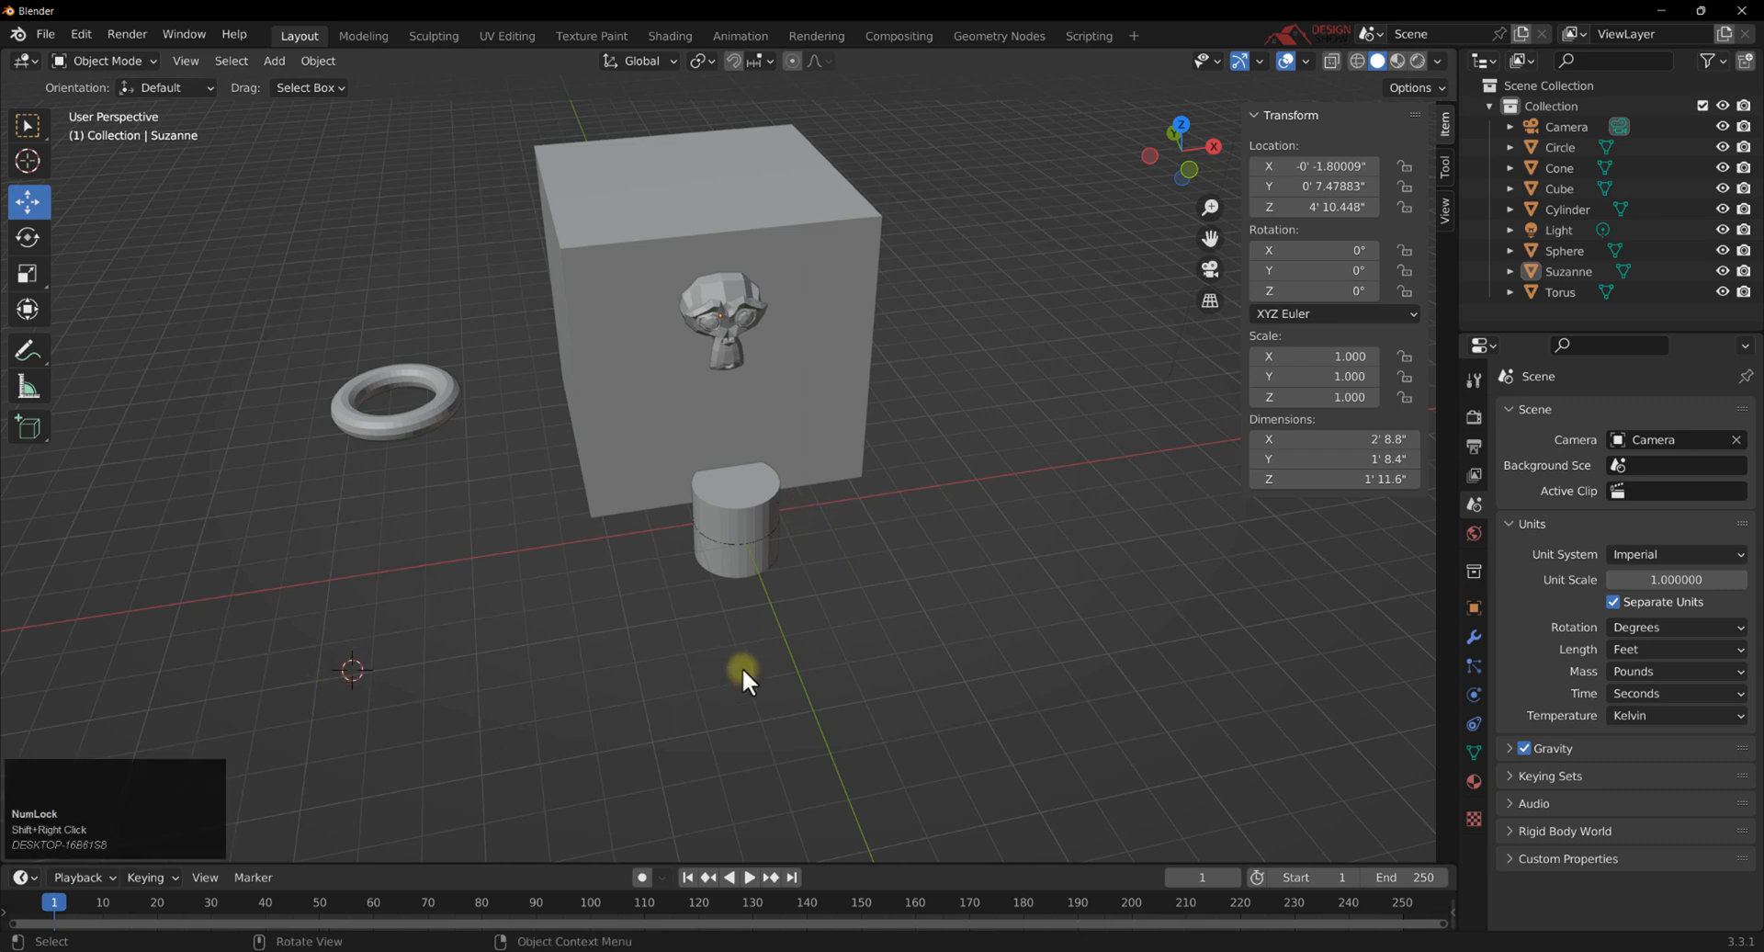
right_click(1291, 575, "shift")
right_click(943, 679, "shift")
right_click(479, 643, "shift")
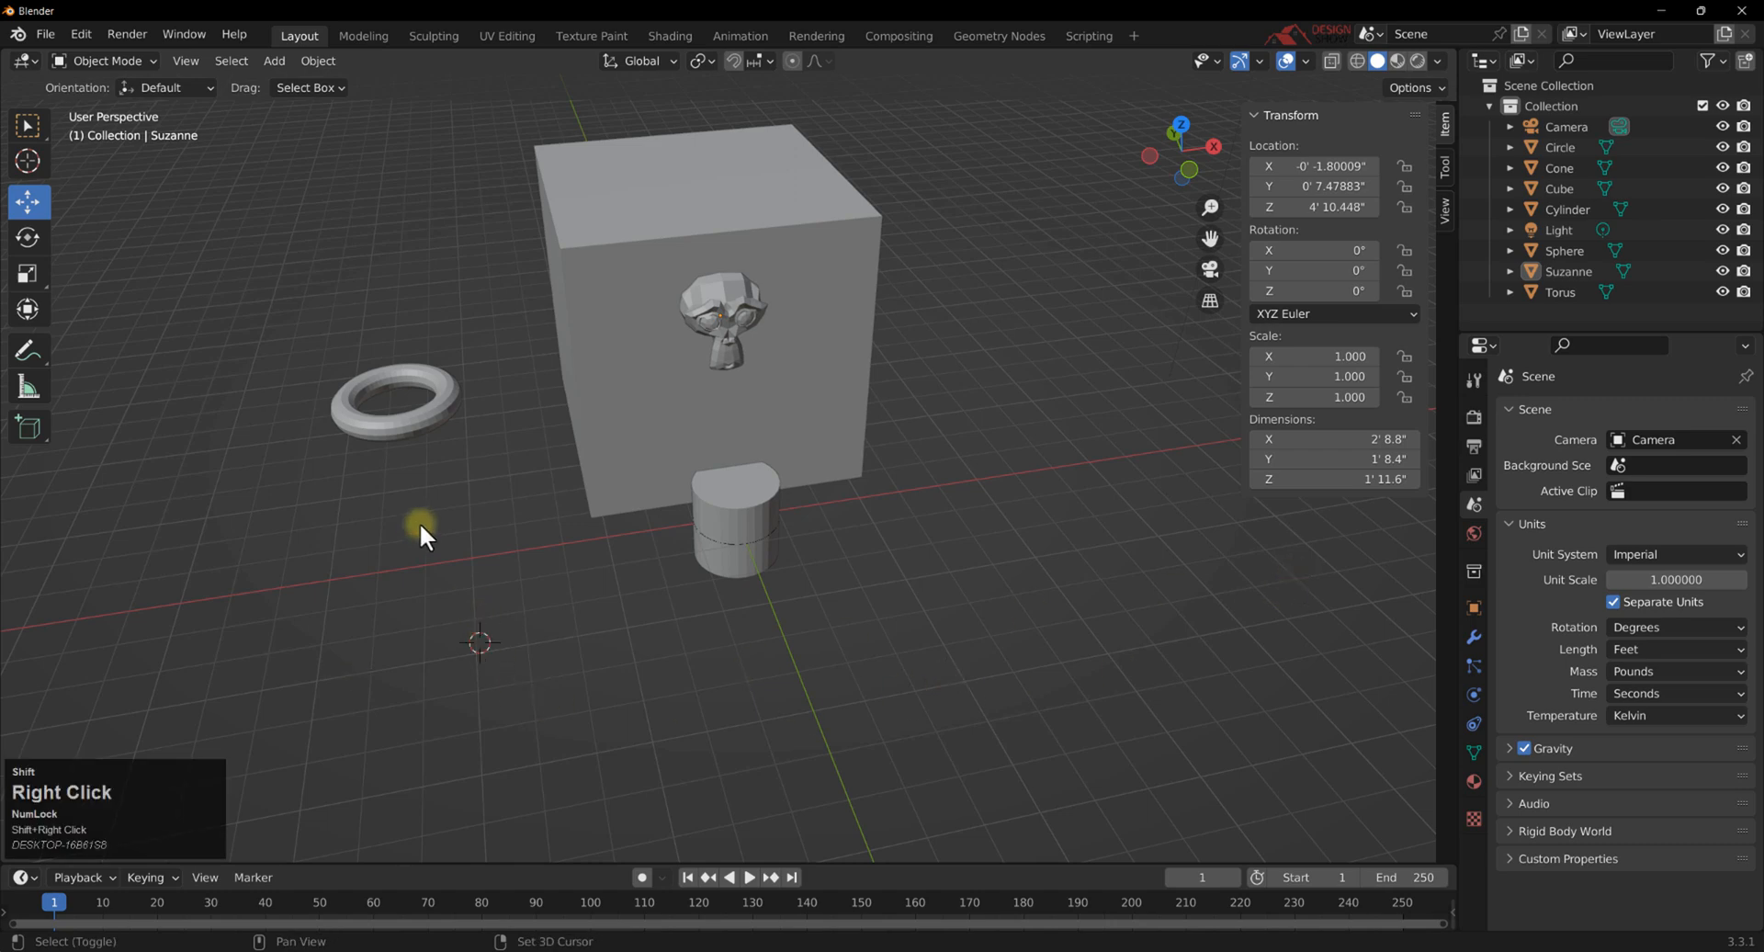
right_click(419, 522, "shift")
right_click(329, 653, "shift")
right_click(671, 708, "shift")
right_click(893, 686, "shift")
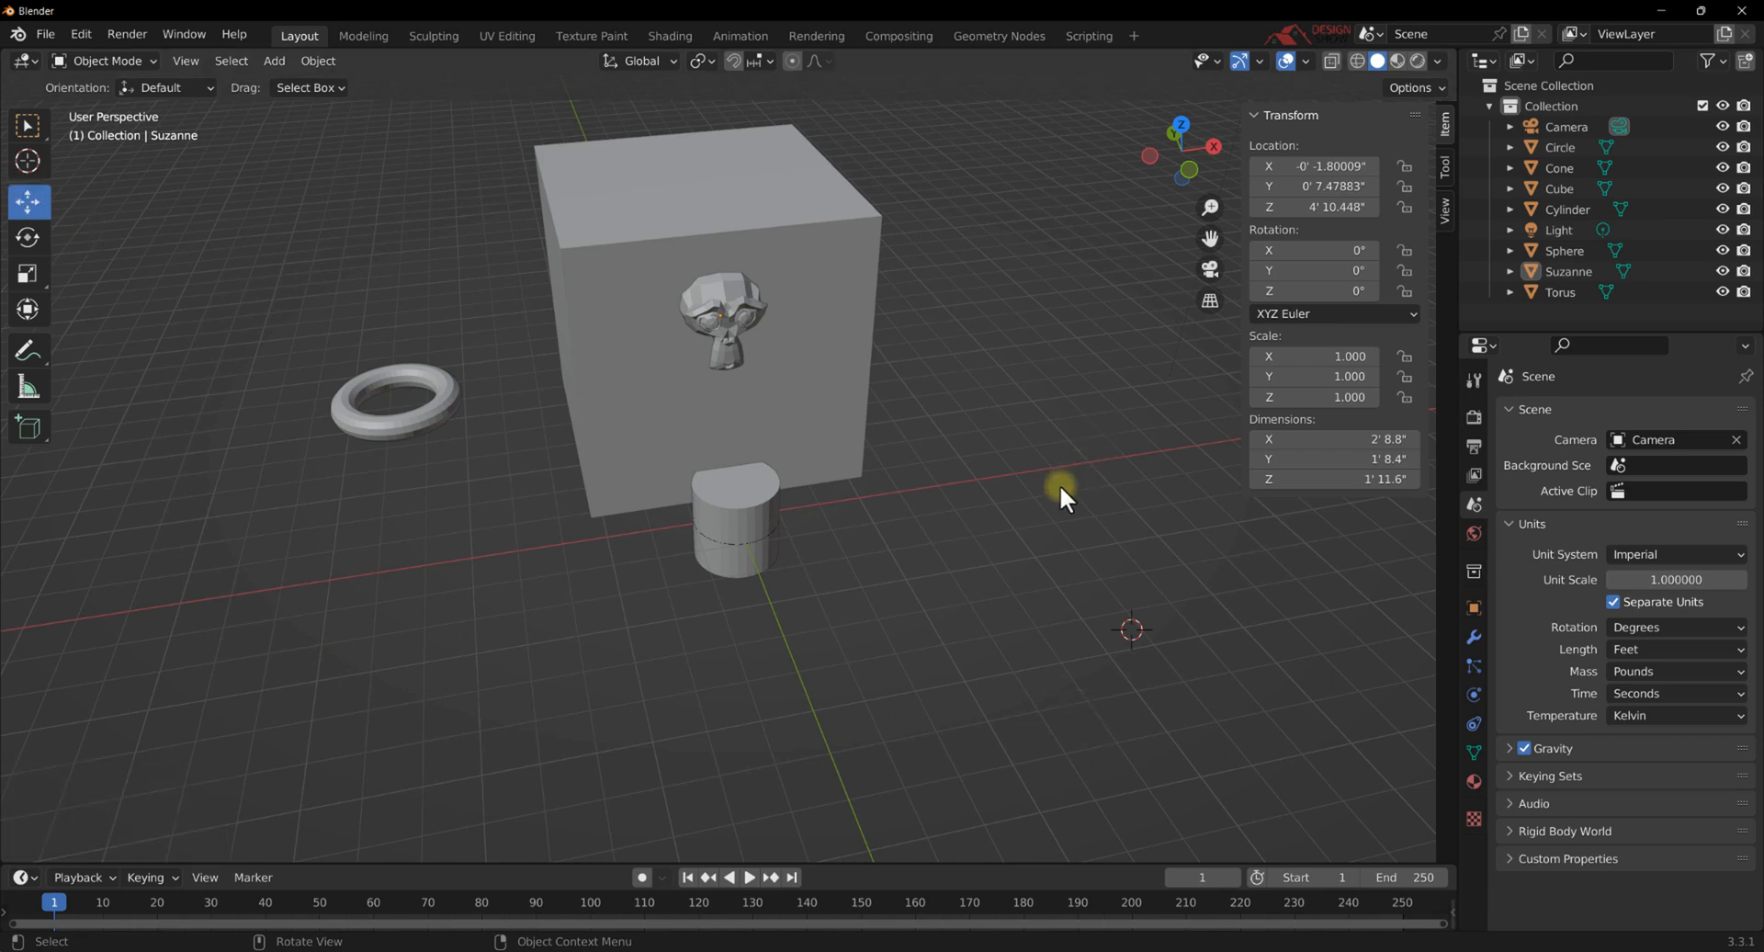
Add a cone mesh at the 3D cursor and raise it along Z to a Z location of about 5.75 inches.
key("shift+a")
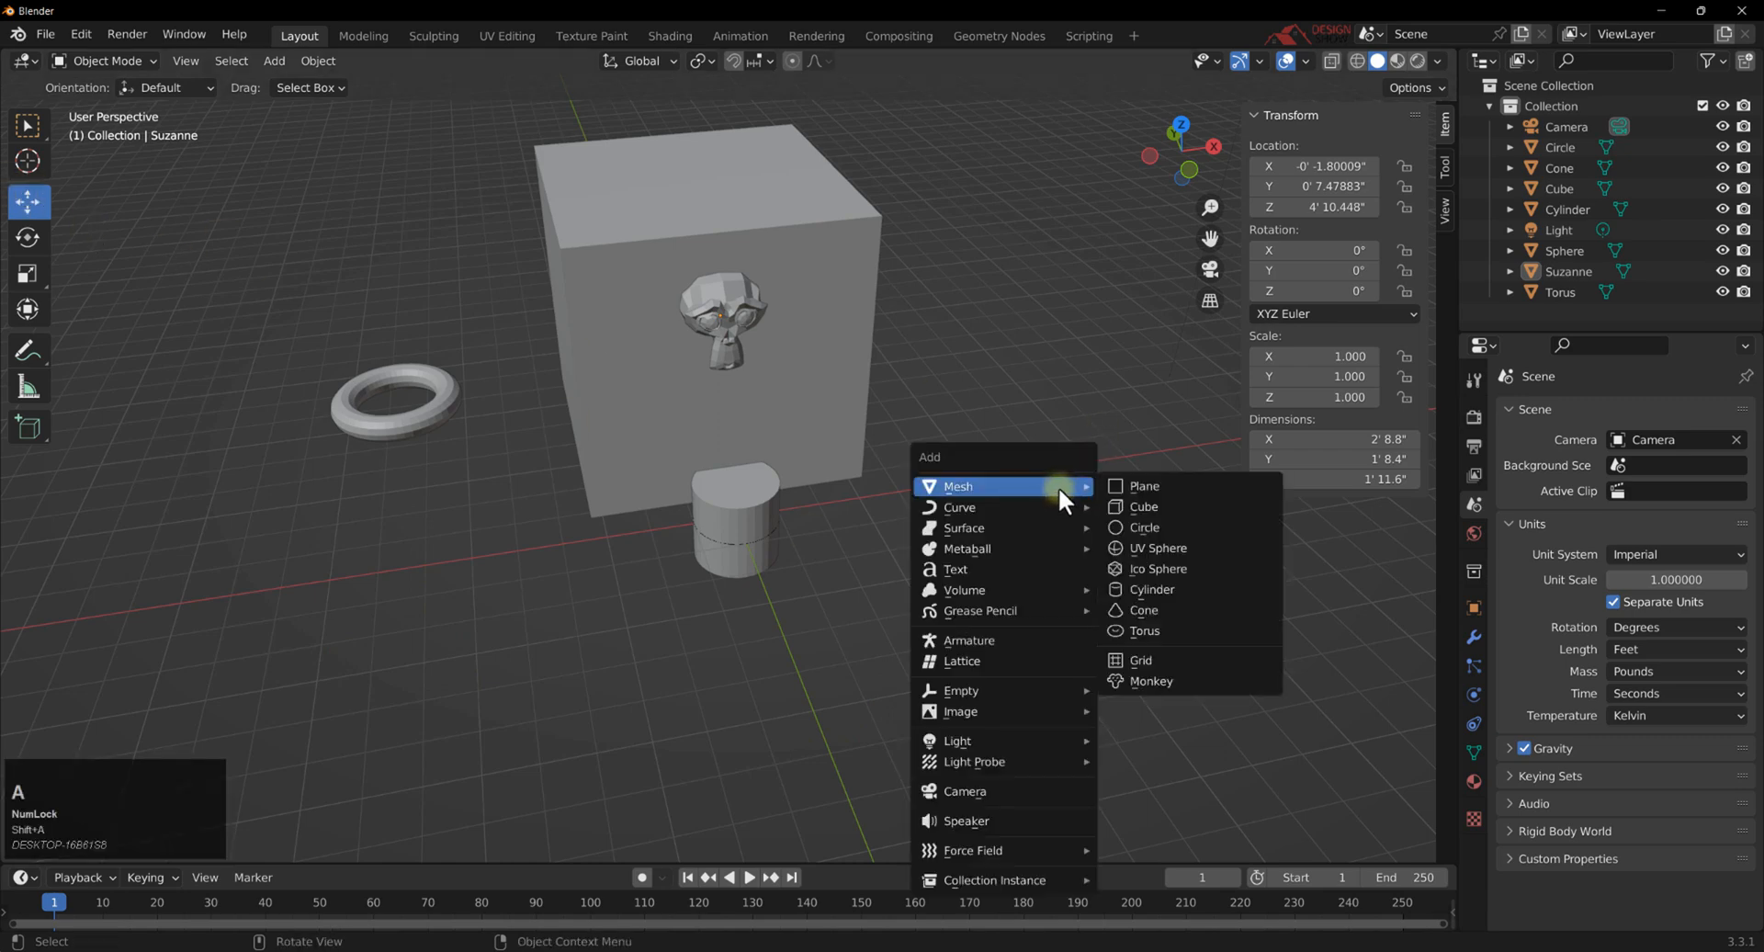
left_click(1162, 606)
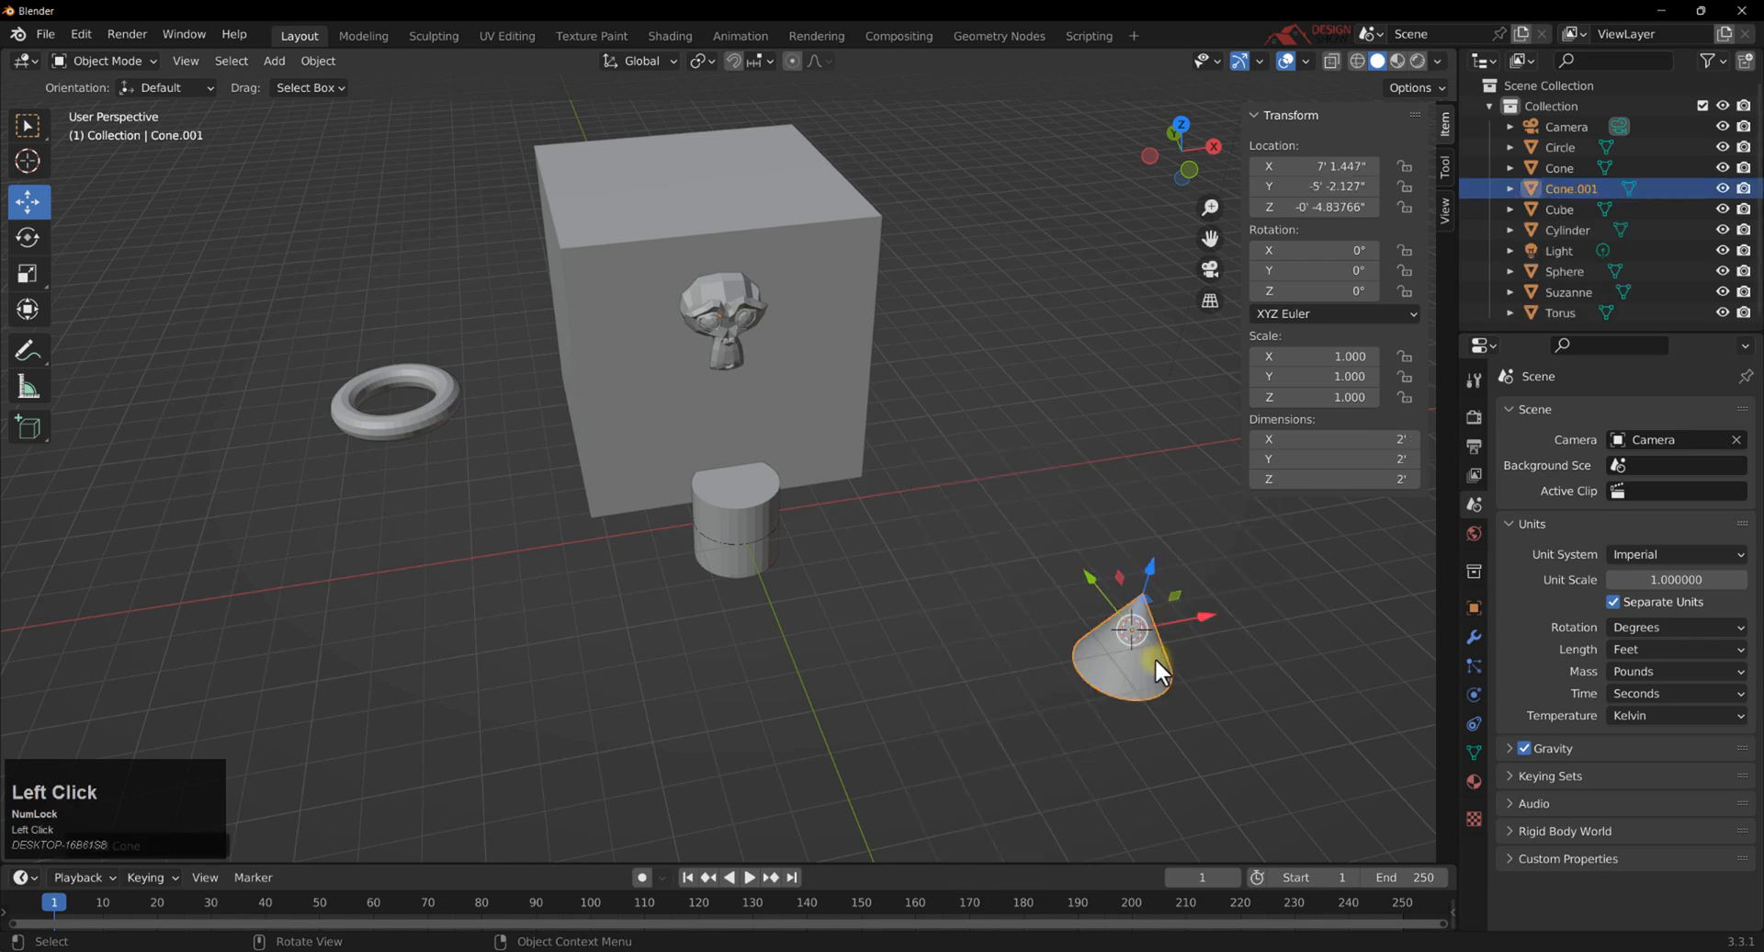
left_click_drag(1149, 561, 1152, 528)
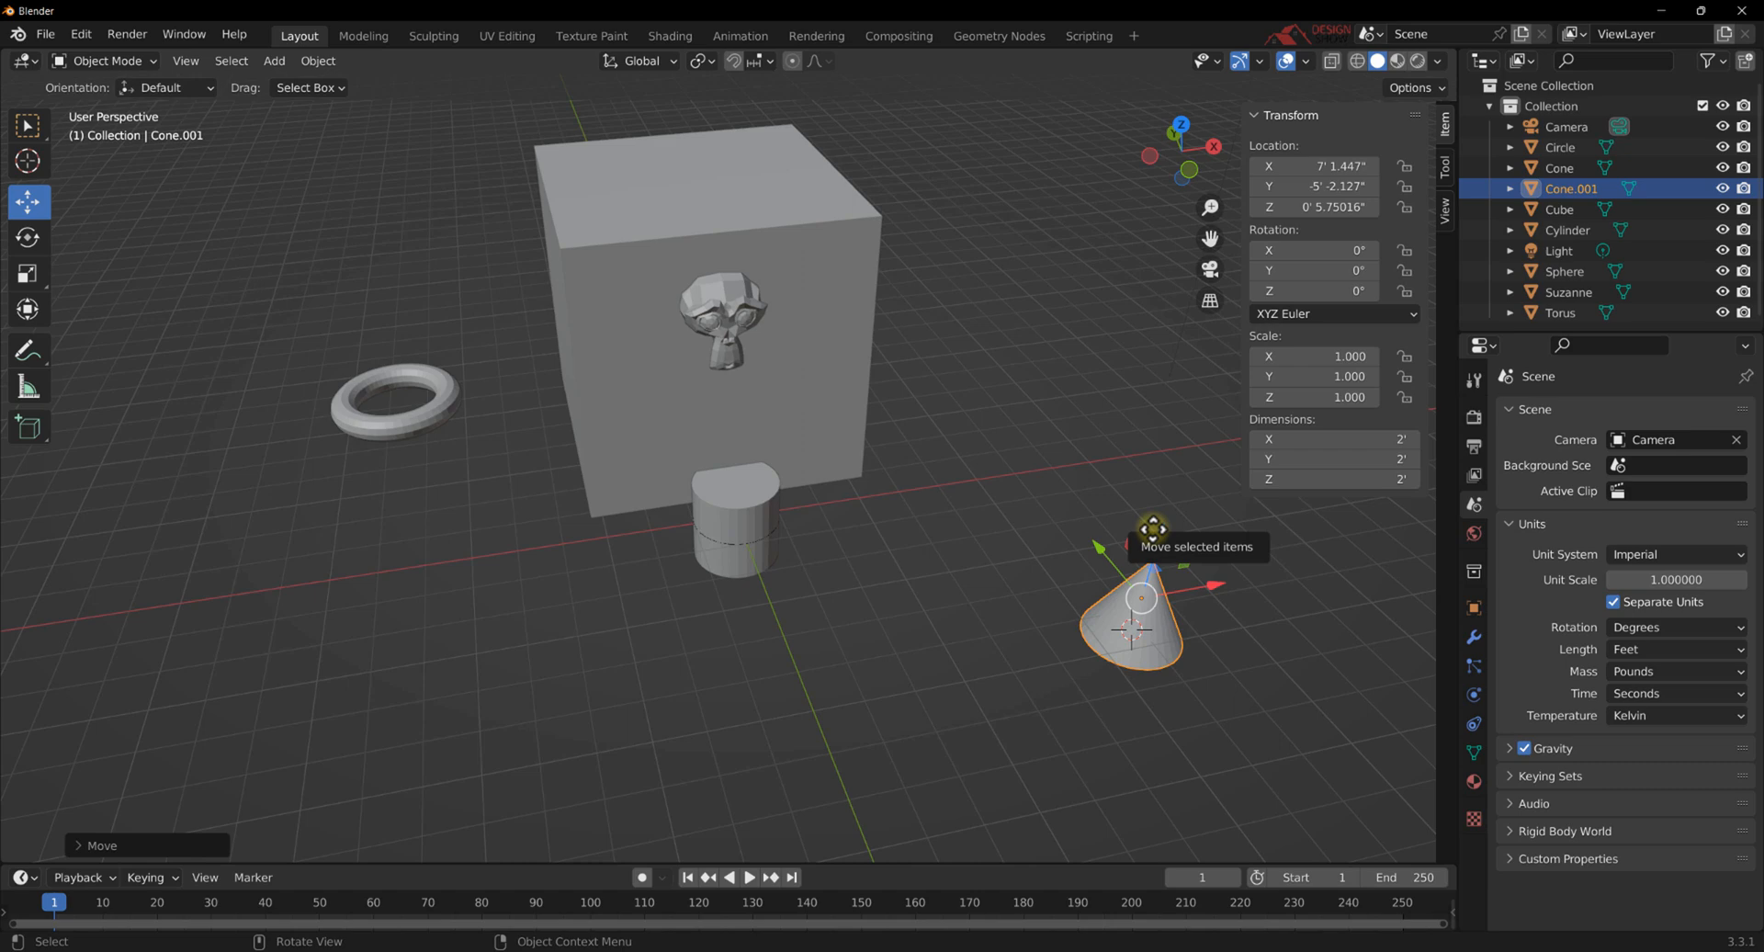
Select all the mesh objects and the light, and delete them, leaving only the camera in the scene.
scroll(1150, 527, "down", 3)
middle_click_drag(1151, 527, 774, 500)
key("ctrl+a")
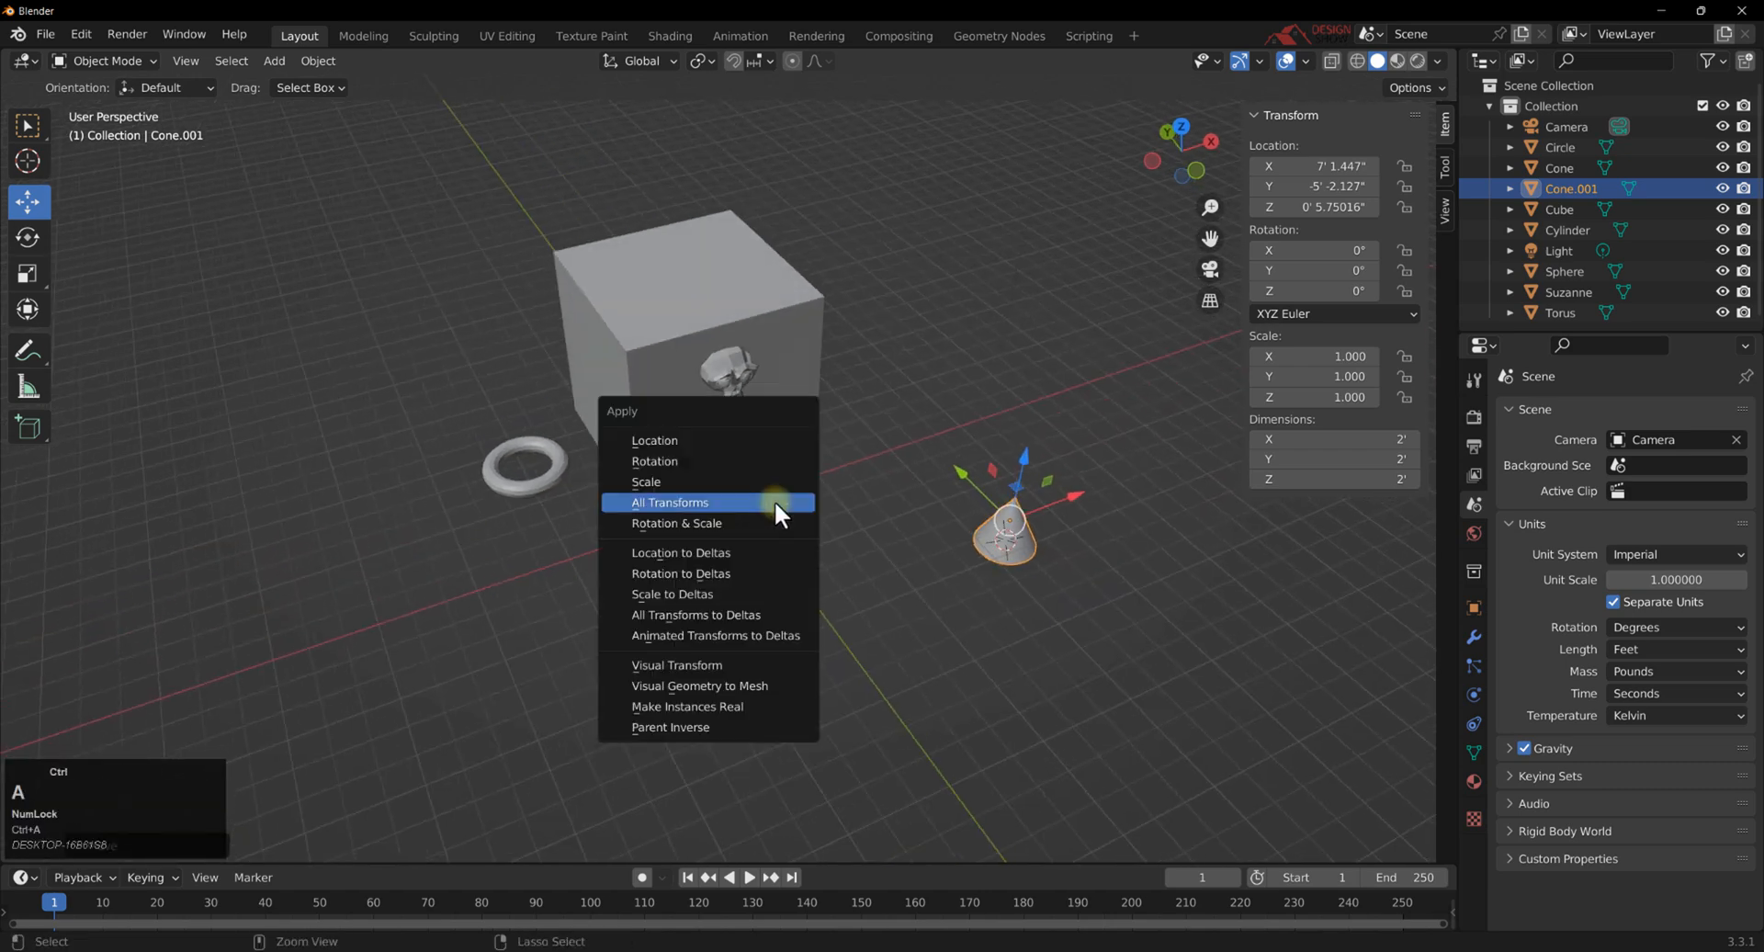
left_click(882, 361)
left_click_drag(1204, 613, 362, 178)
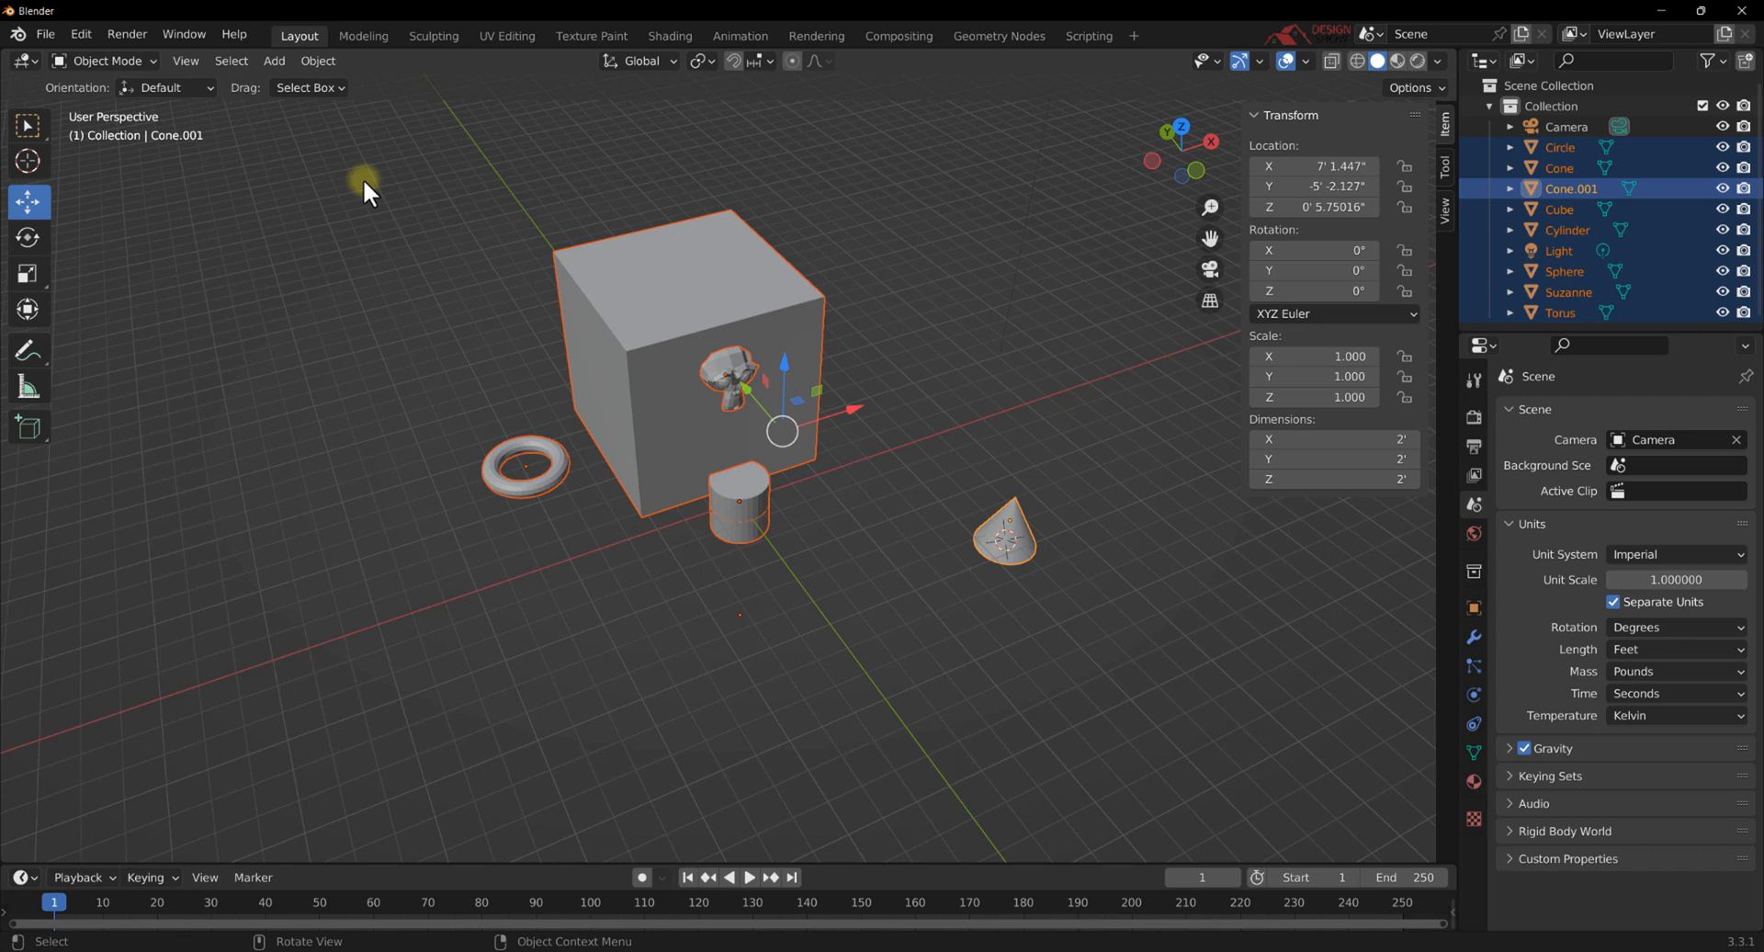
key("Delete")
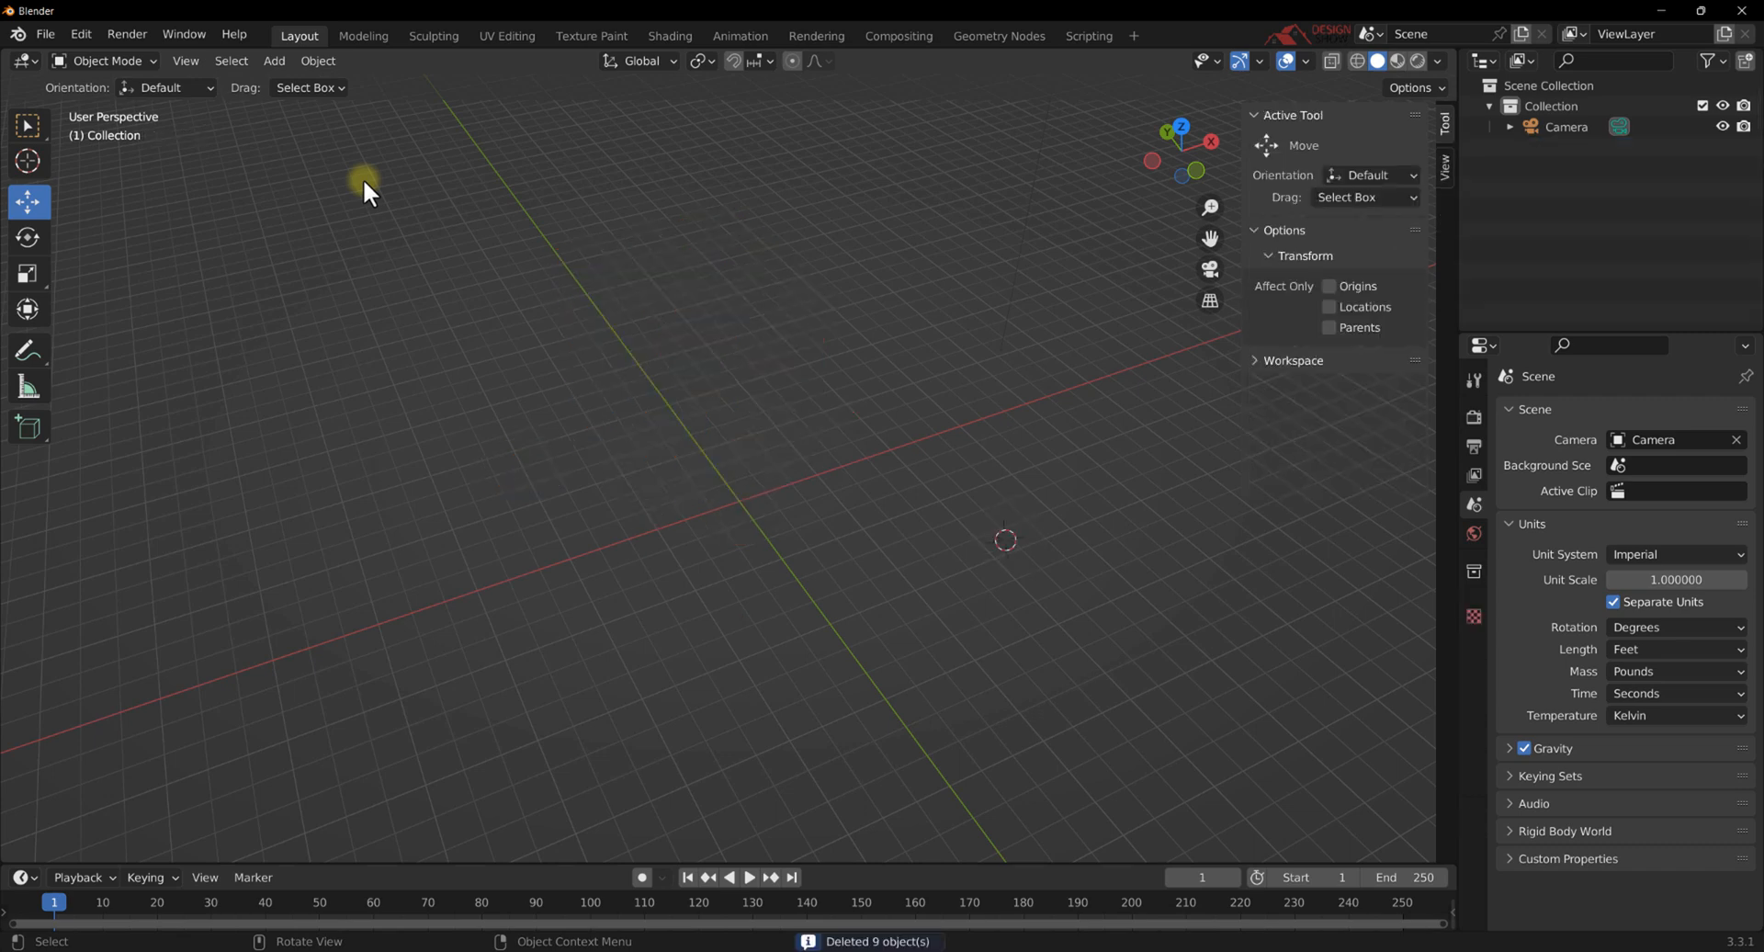
Snap the 3D cursor back to the world origin.
middle_click_drag(675, 534, 689, 544)
scroll(700, 504, "up", 1)
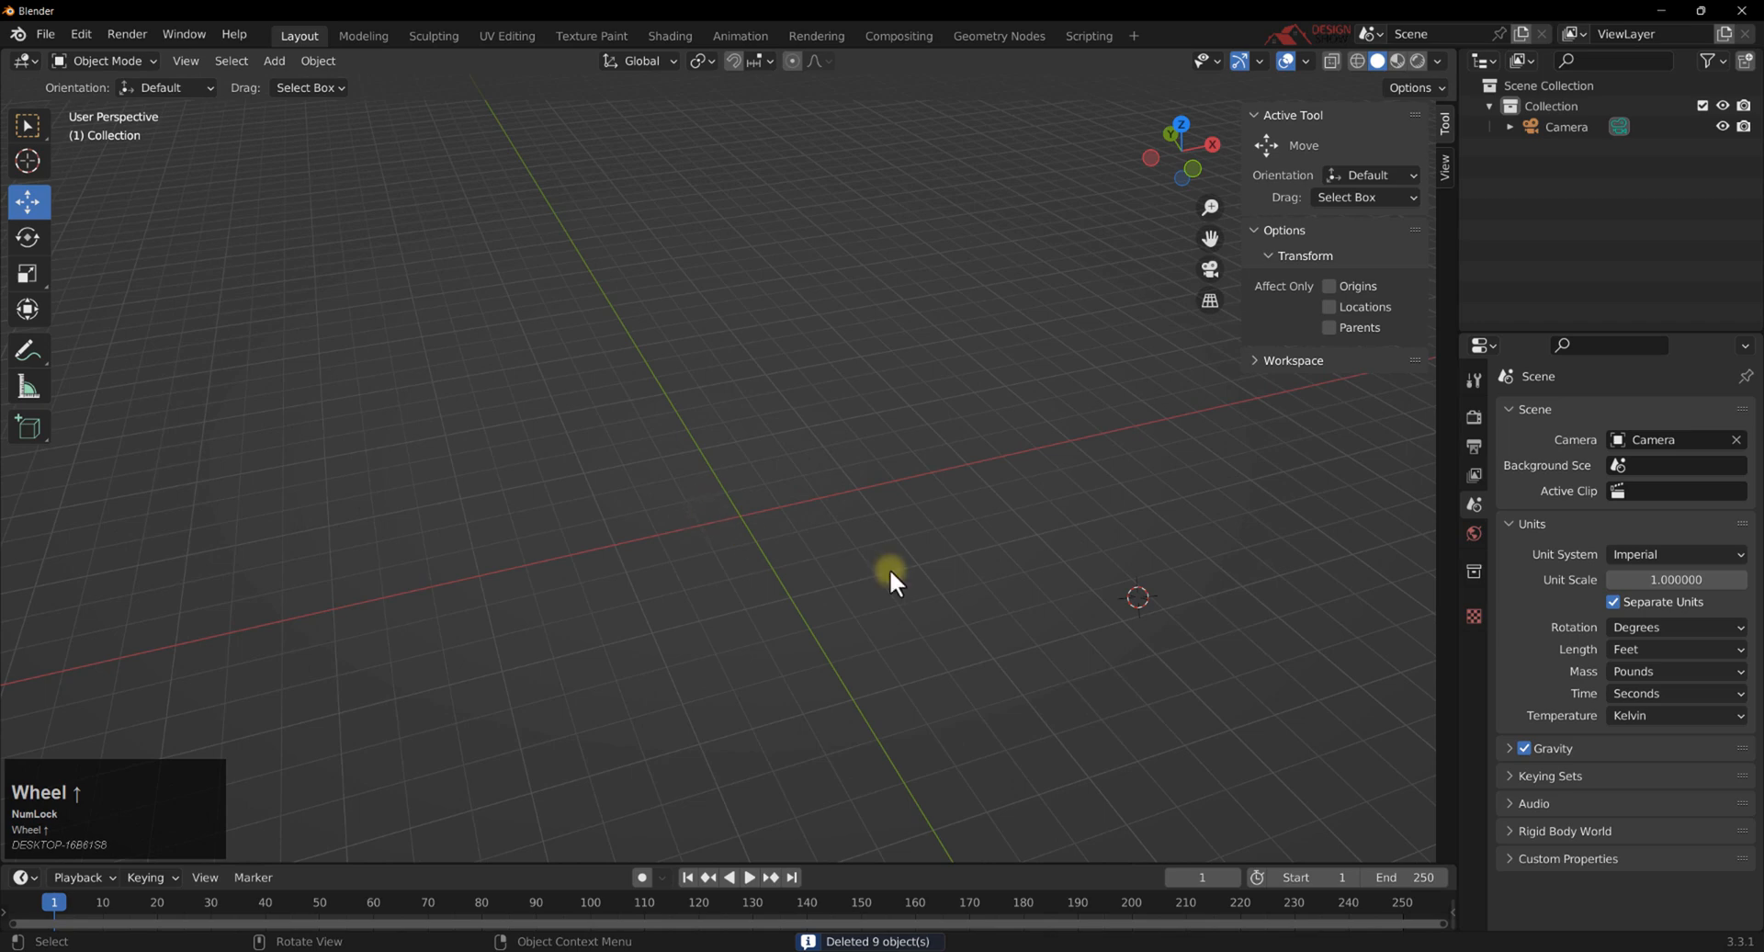
left_click(1147, 632)
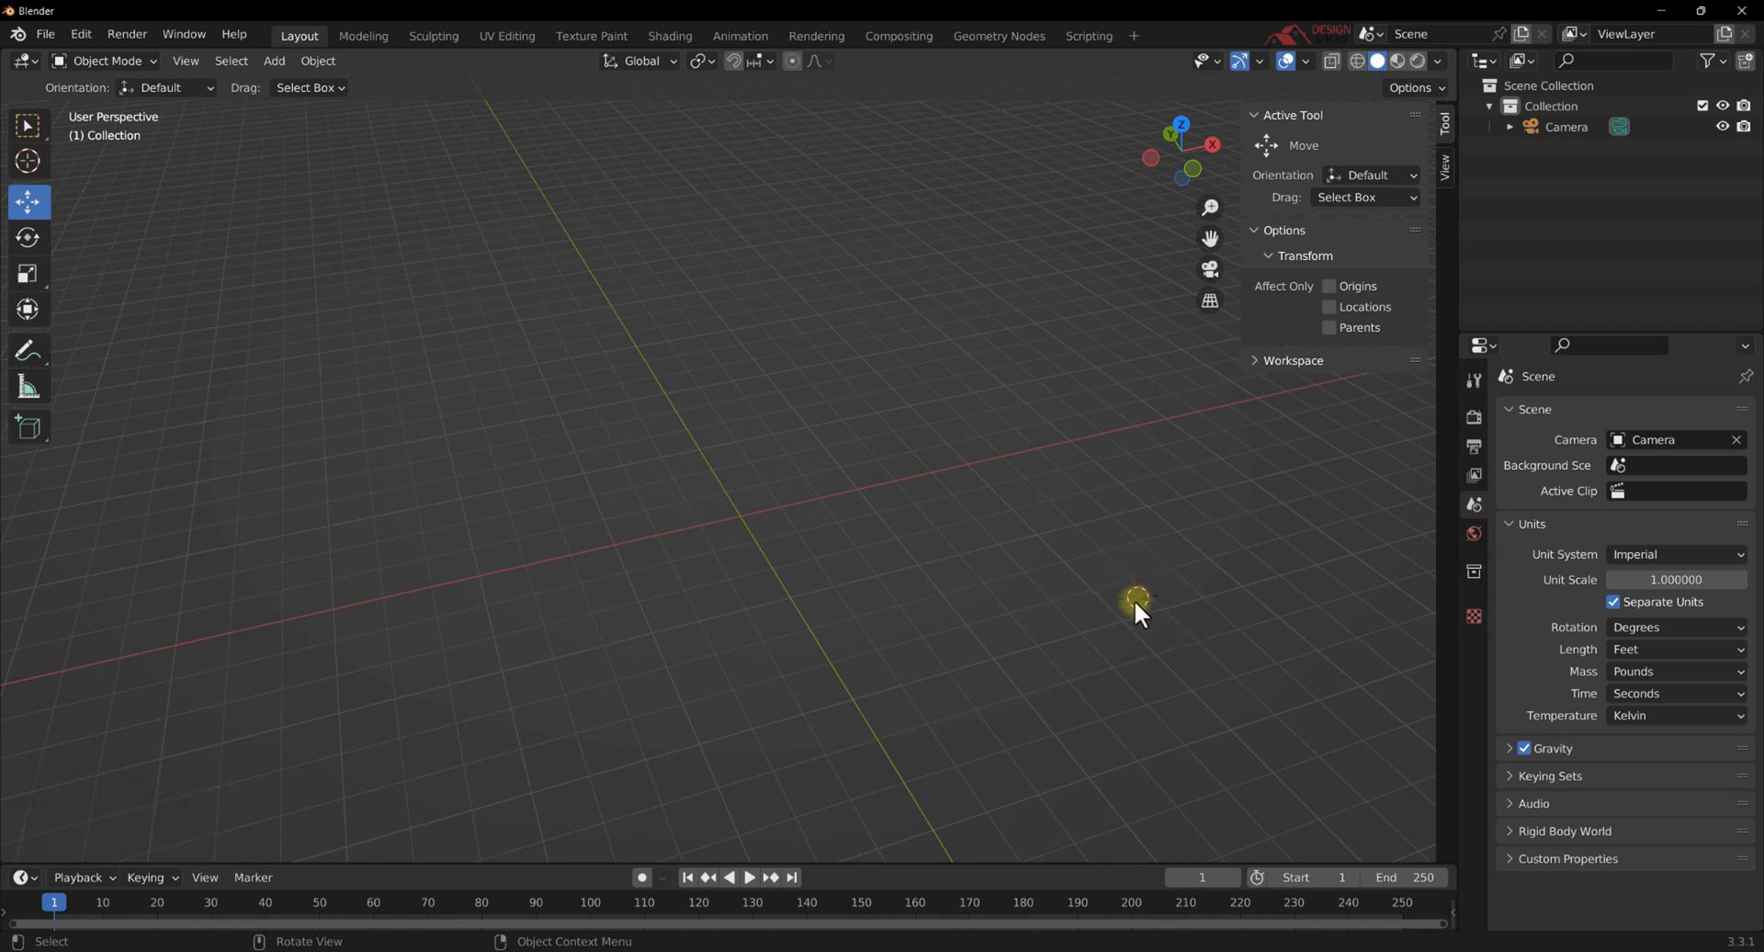
scroll(1138, 606, "down", 2)
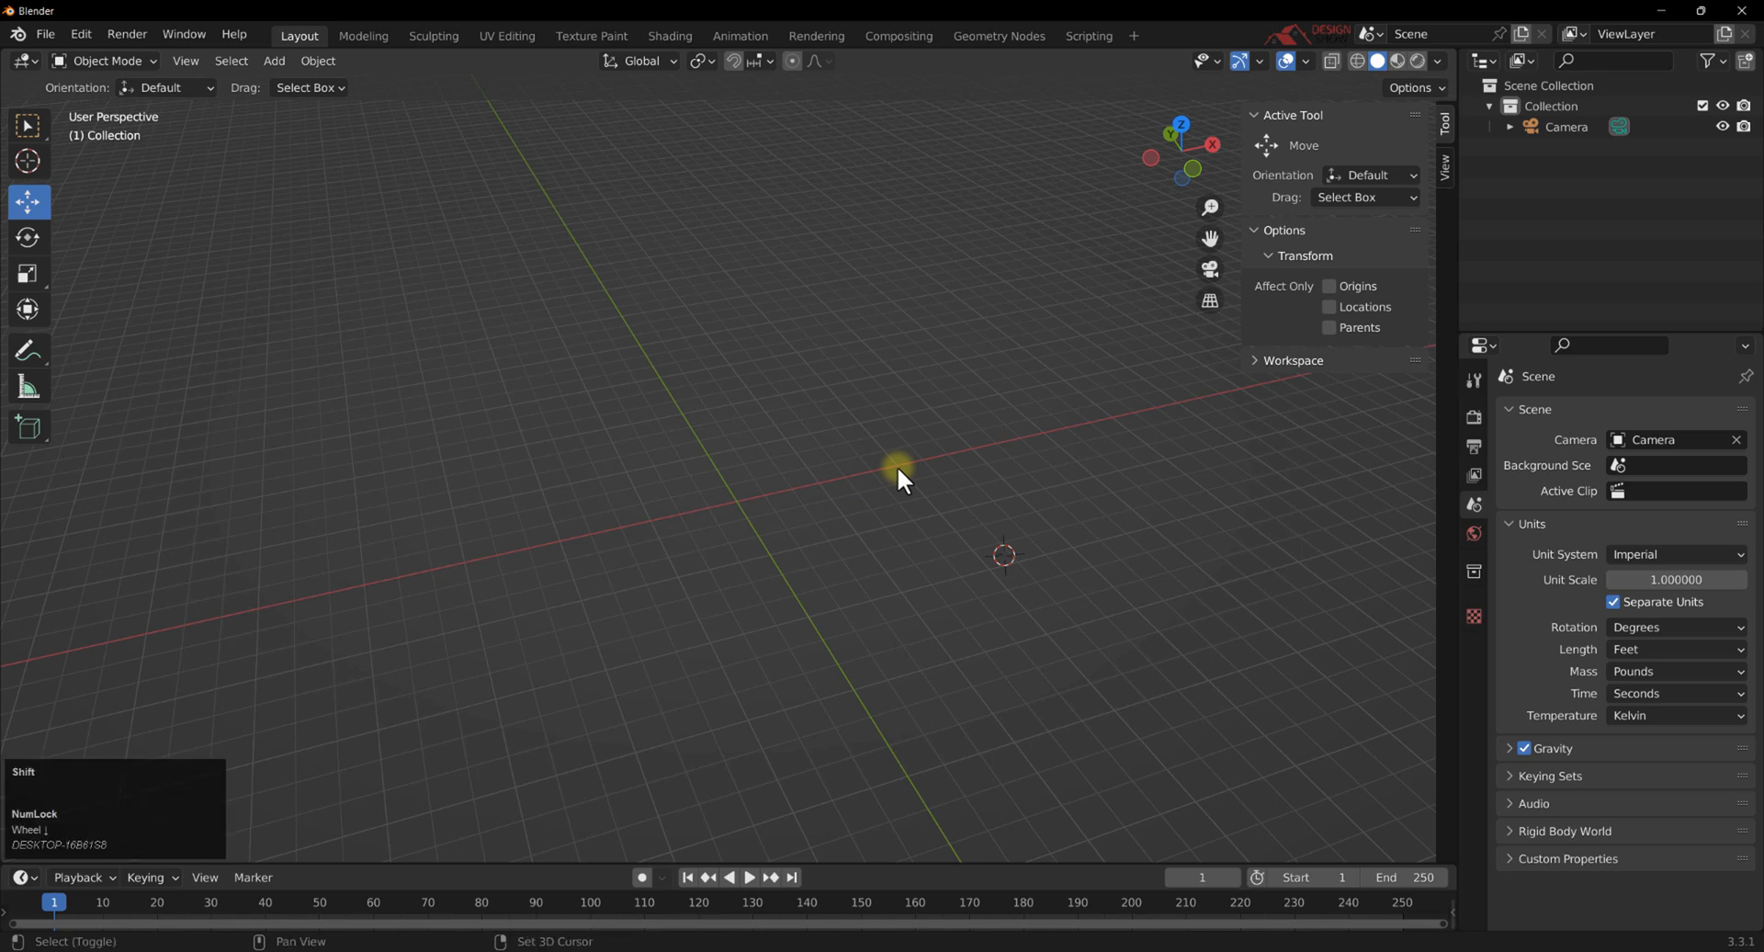
key("shift+s")
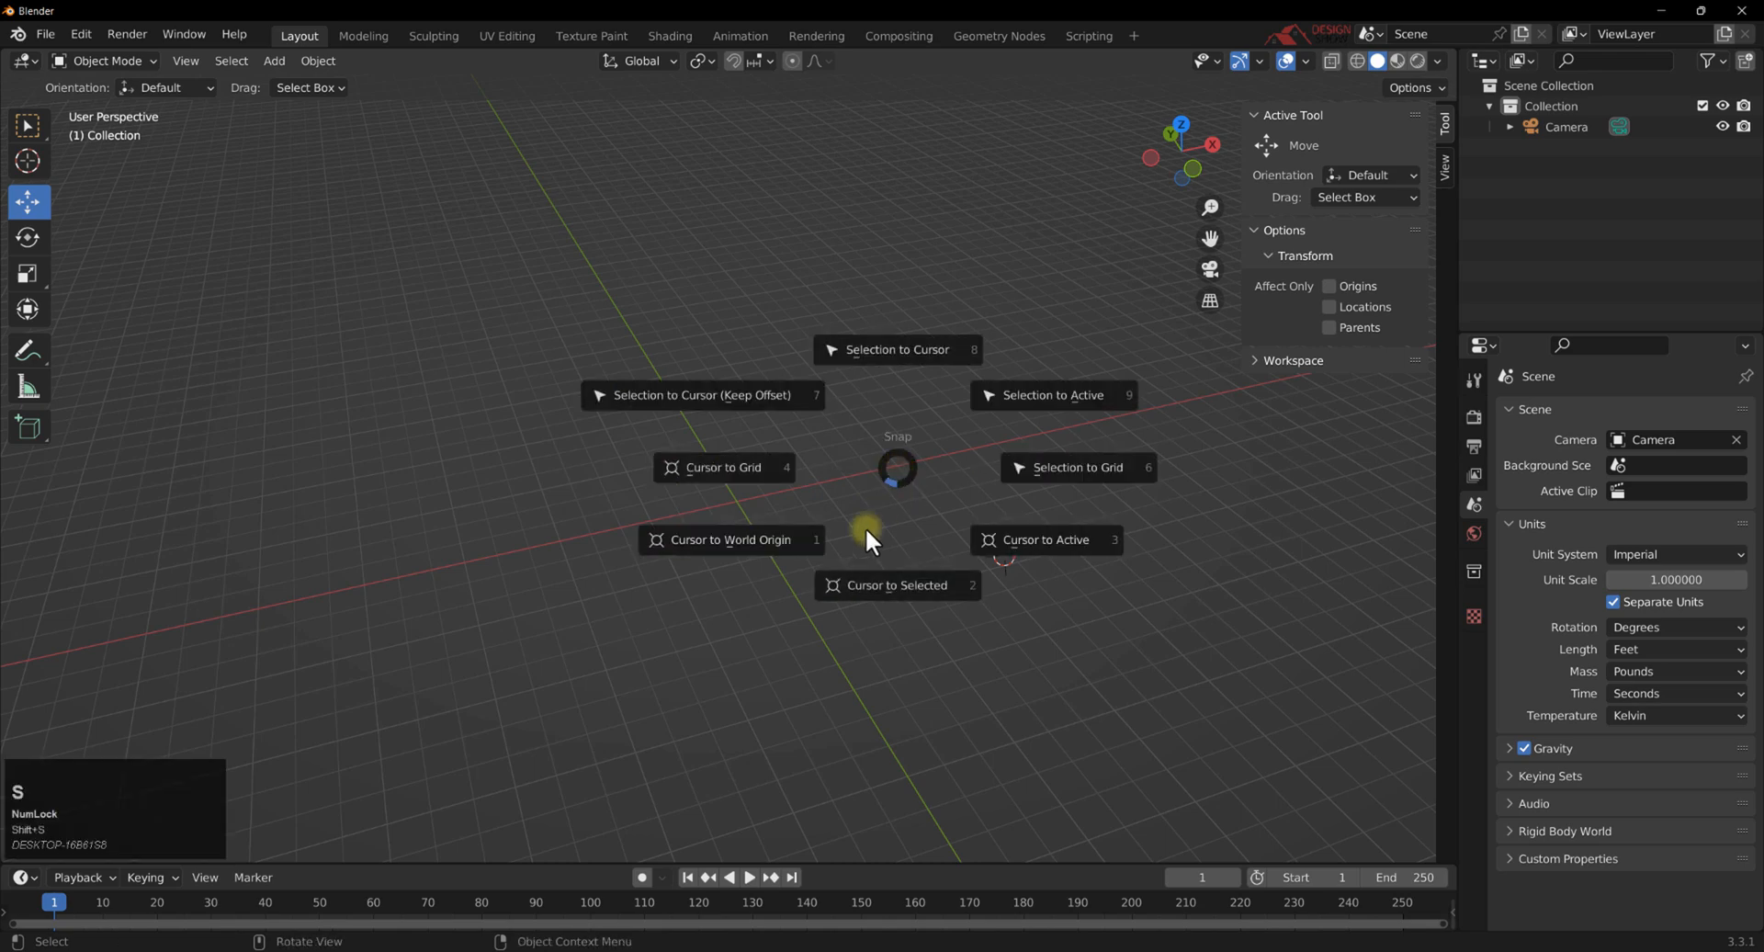
left_click(720, 551)
scroll(686, 405, "up", 3)
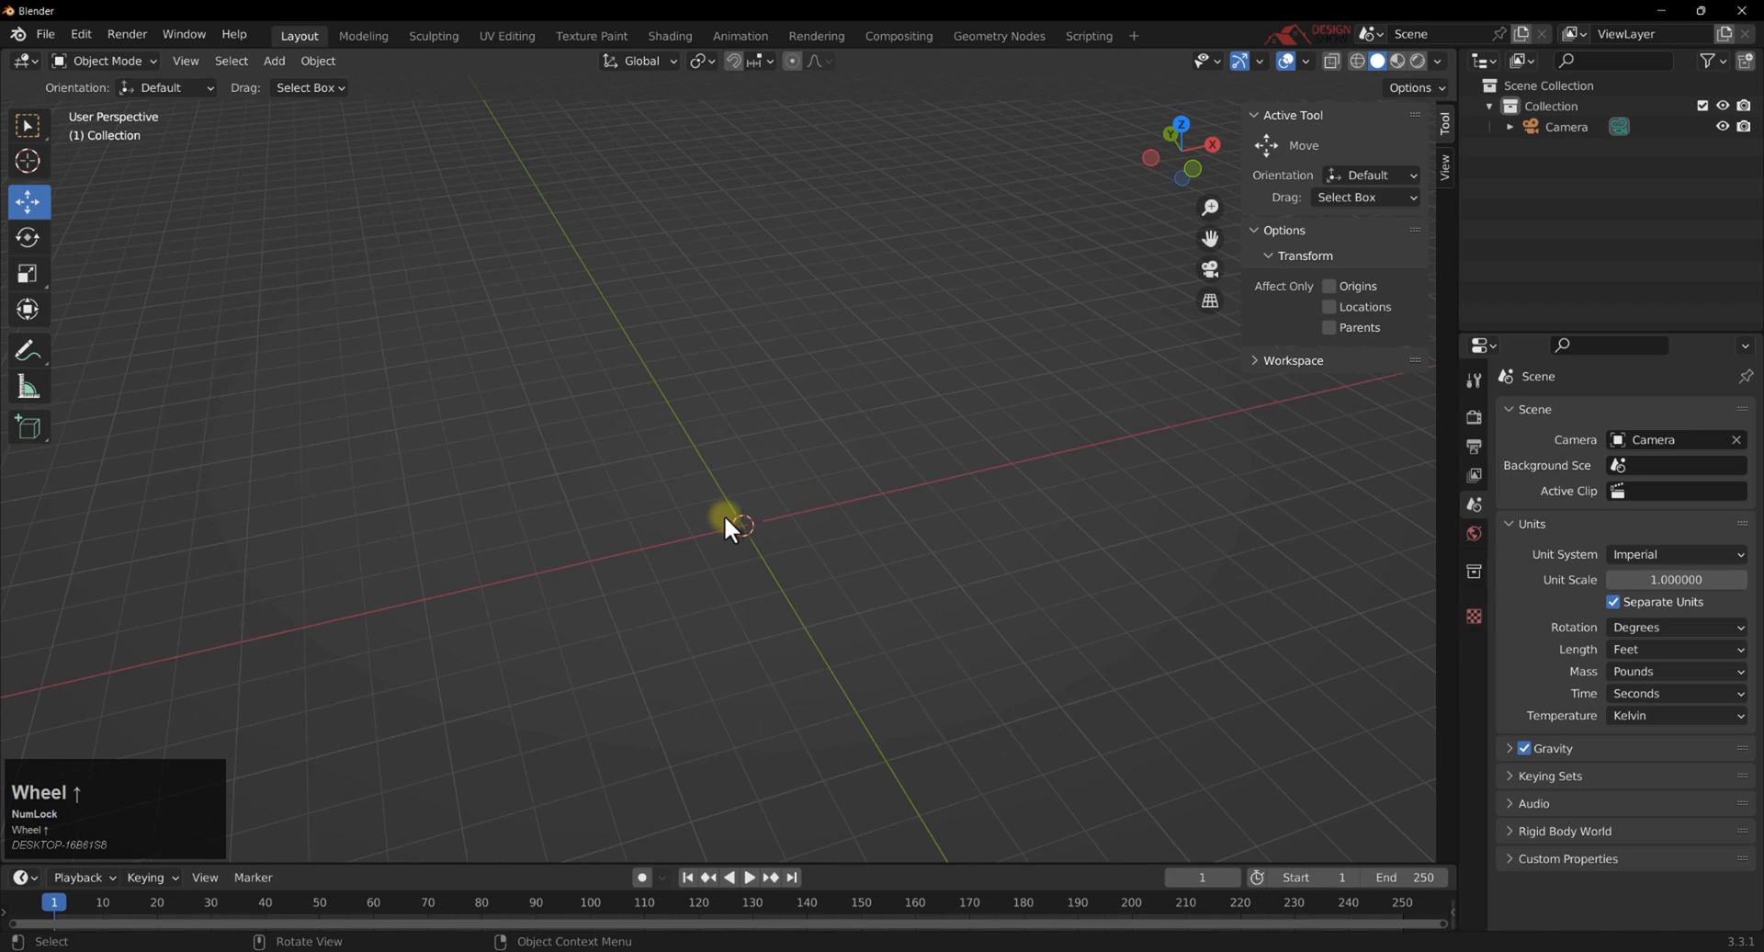
scroll(726, 519, "down", 1)
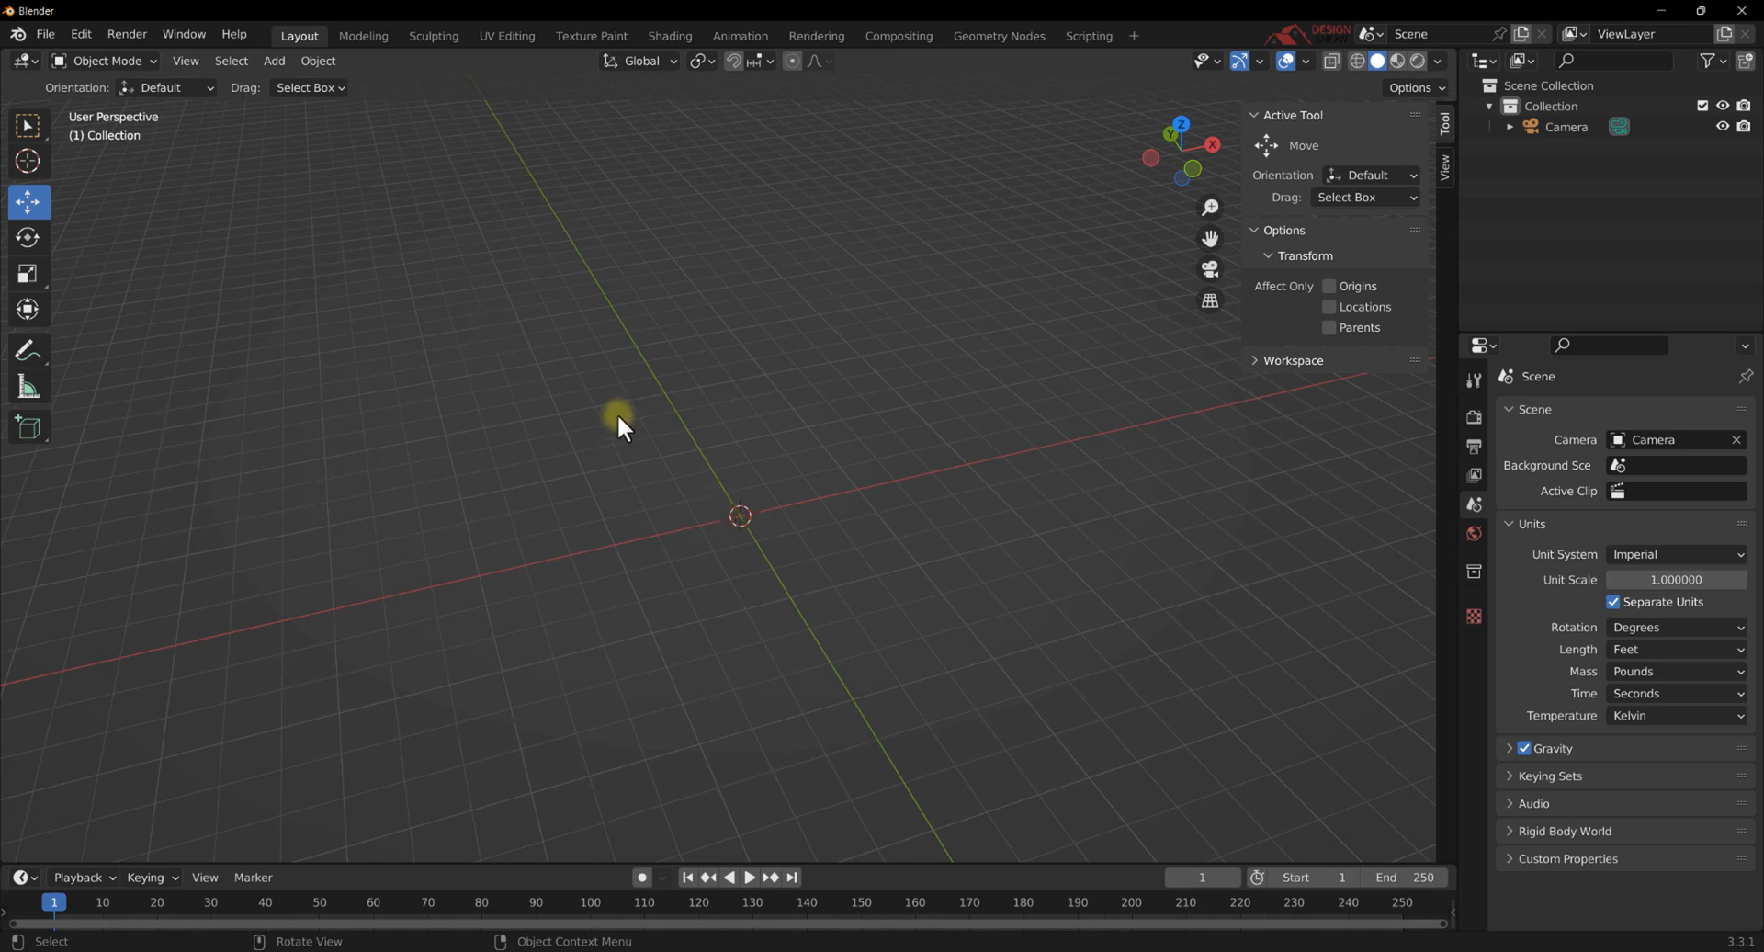
Add a torus mesh at the world origin.
key("shift")
key("shift+a")
mouse_move(617, 418)
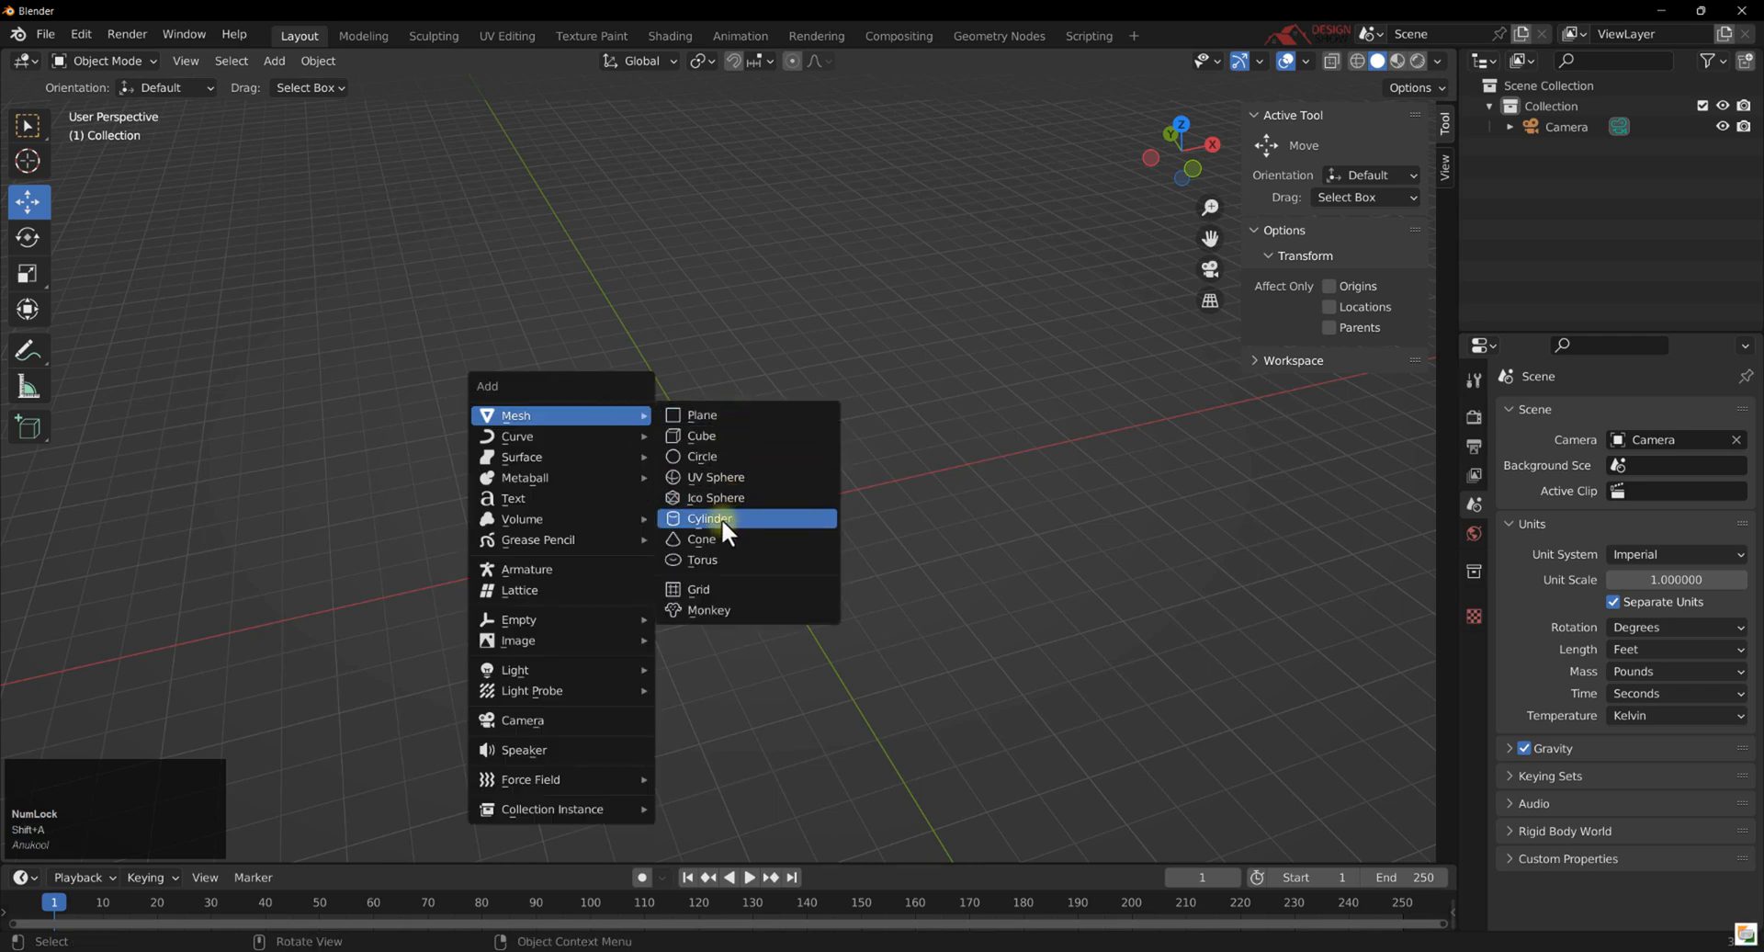
left_click(715, 576)
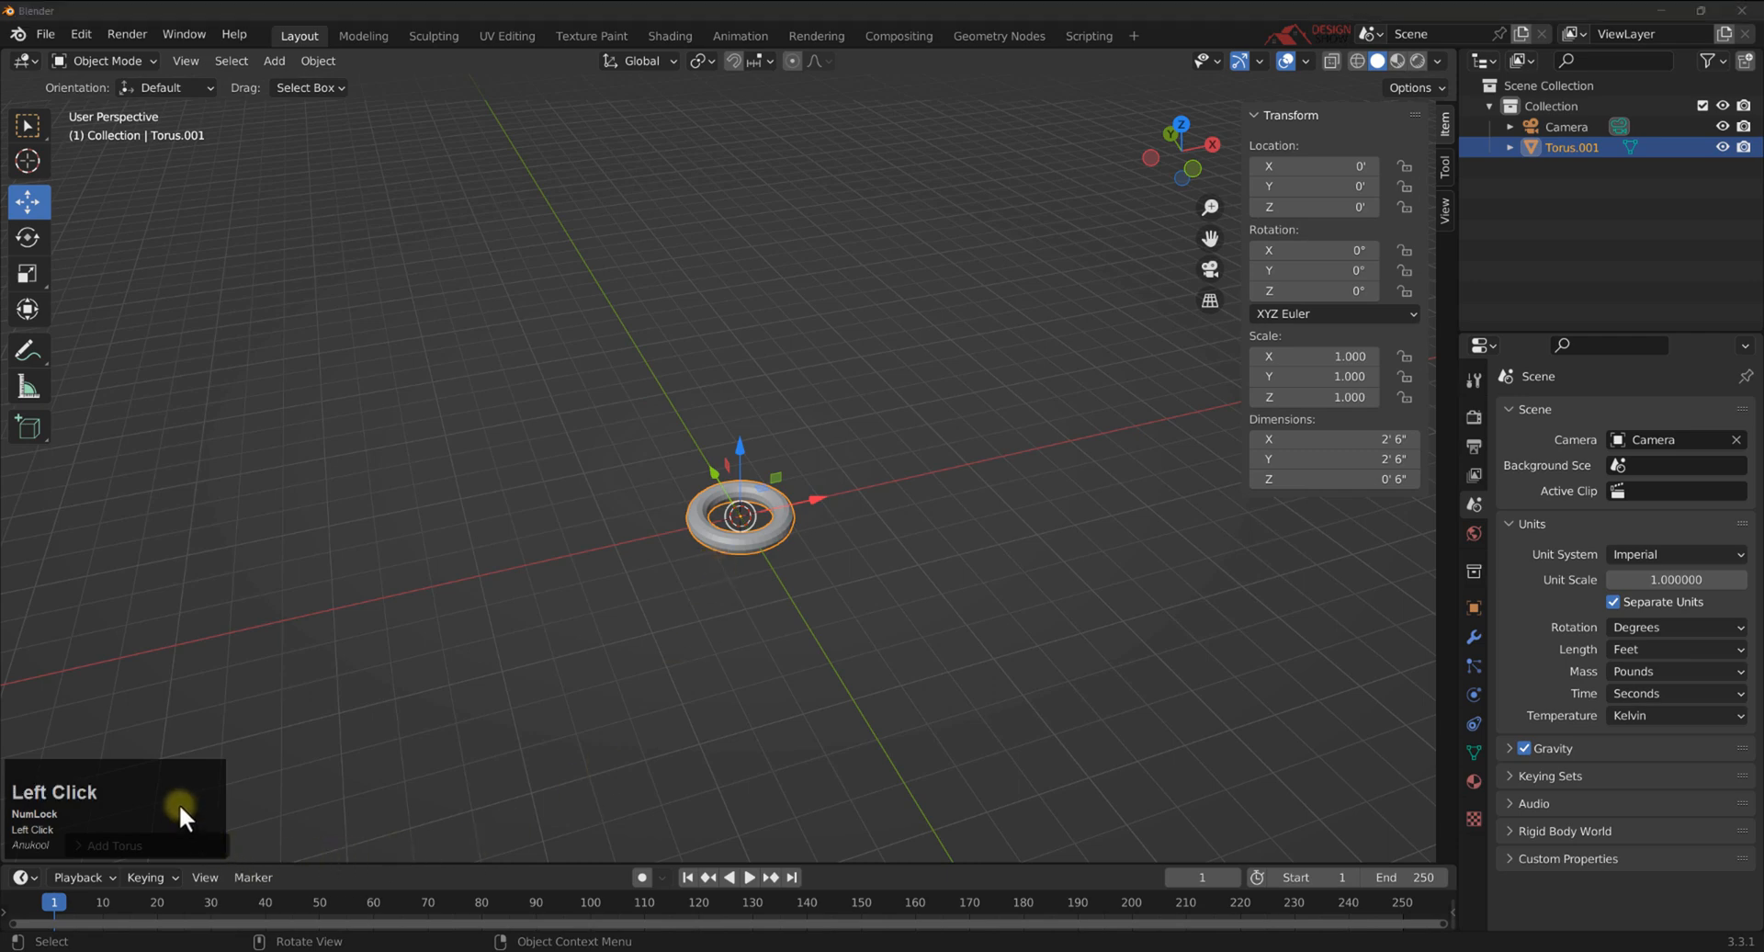
Set the new torus to 75 major segments and 43 minor segments in its creation settings.
left_click_drag(179, 804, 174, 757)
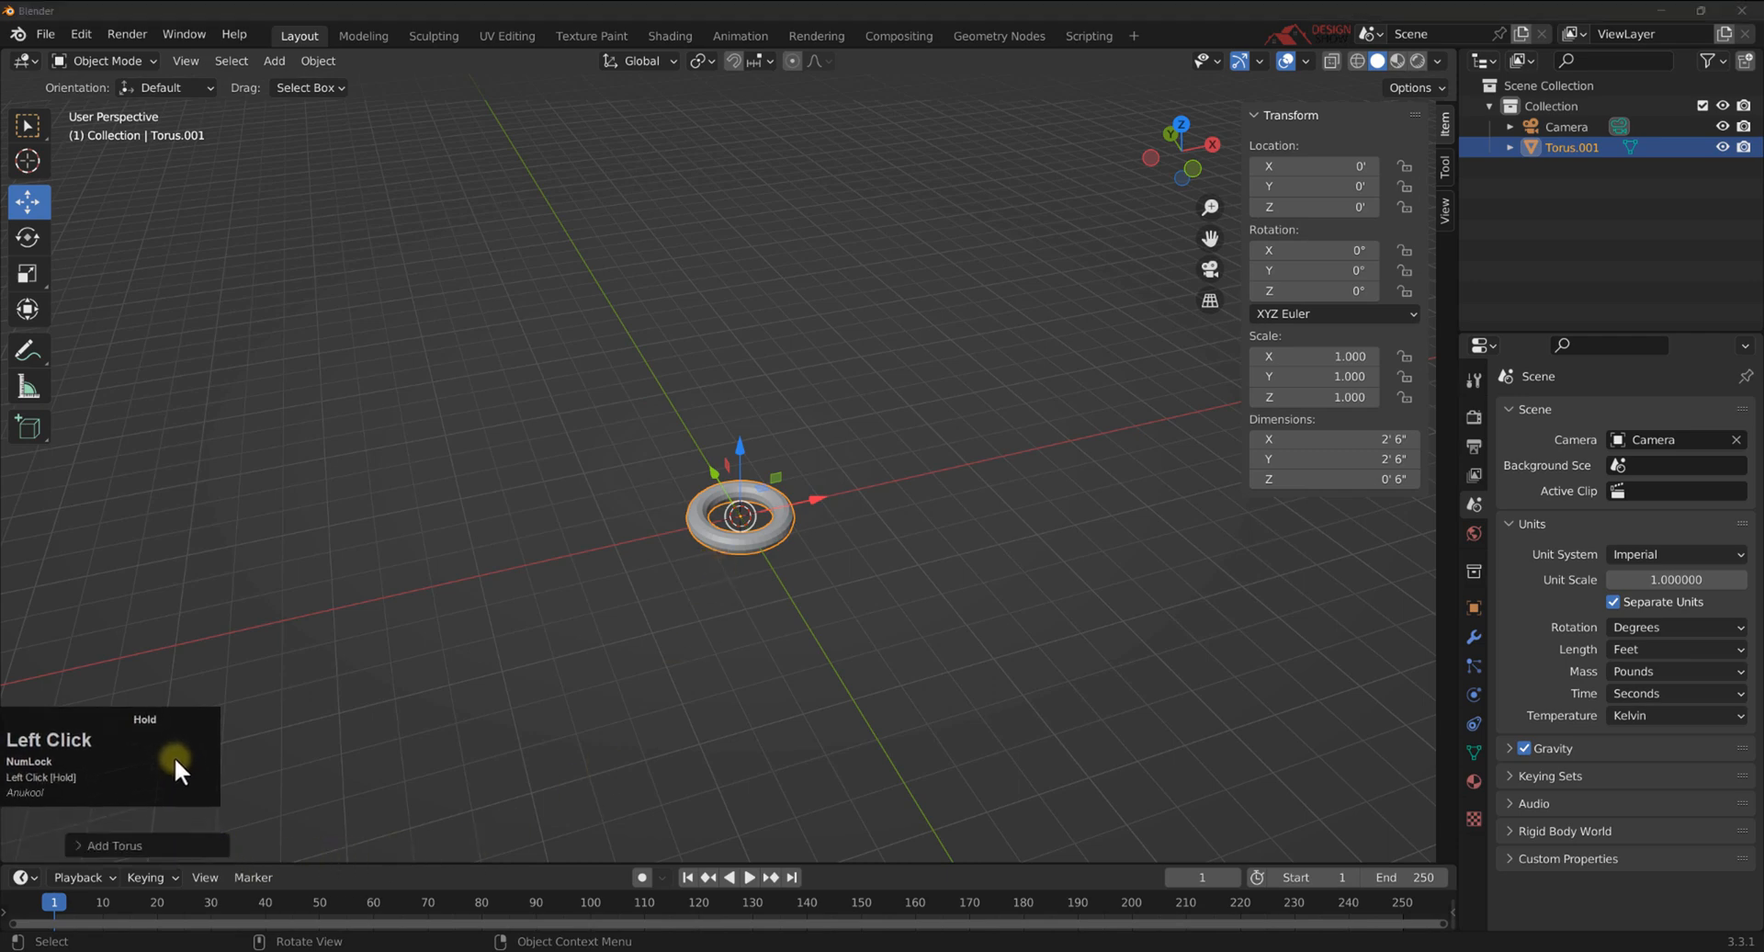
left_click(90, 846)
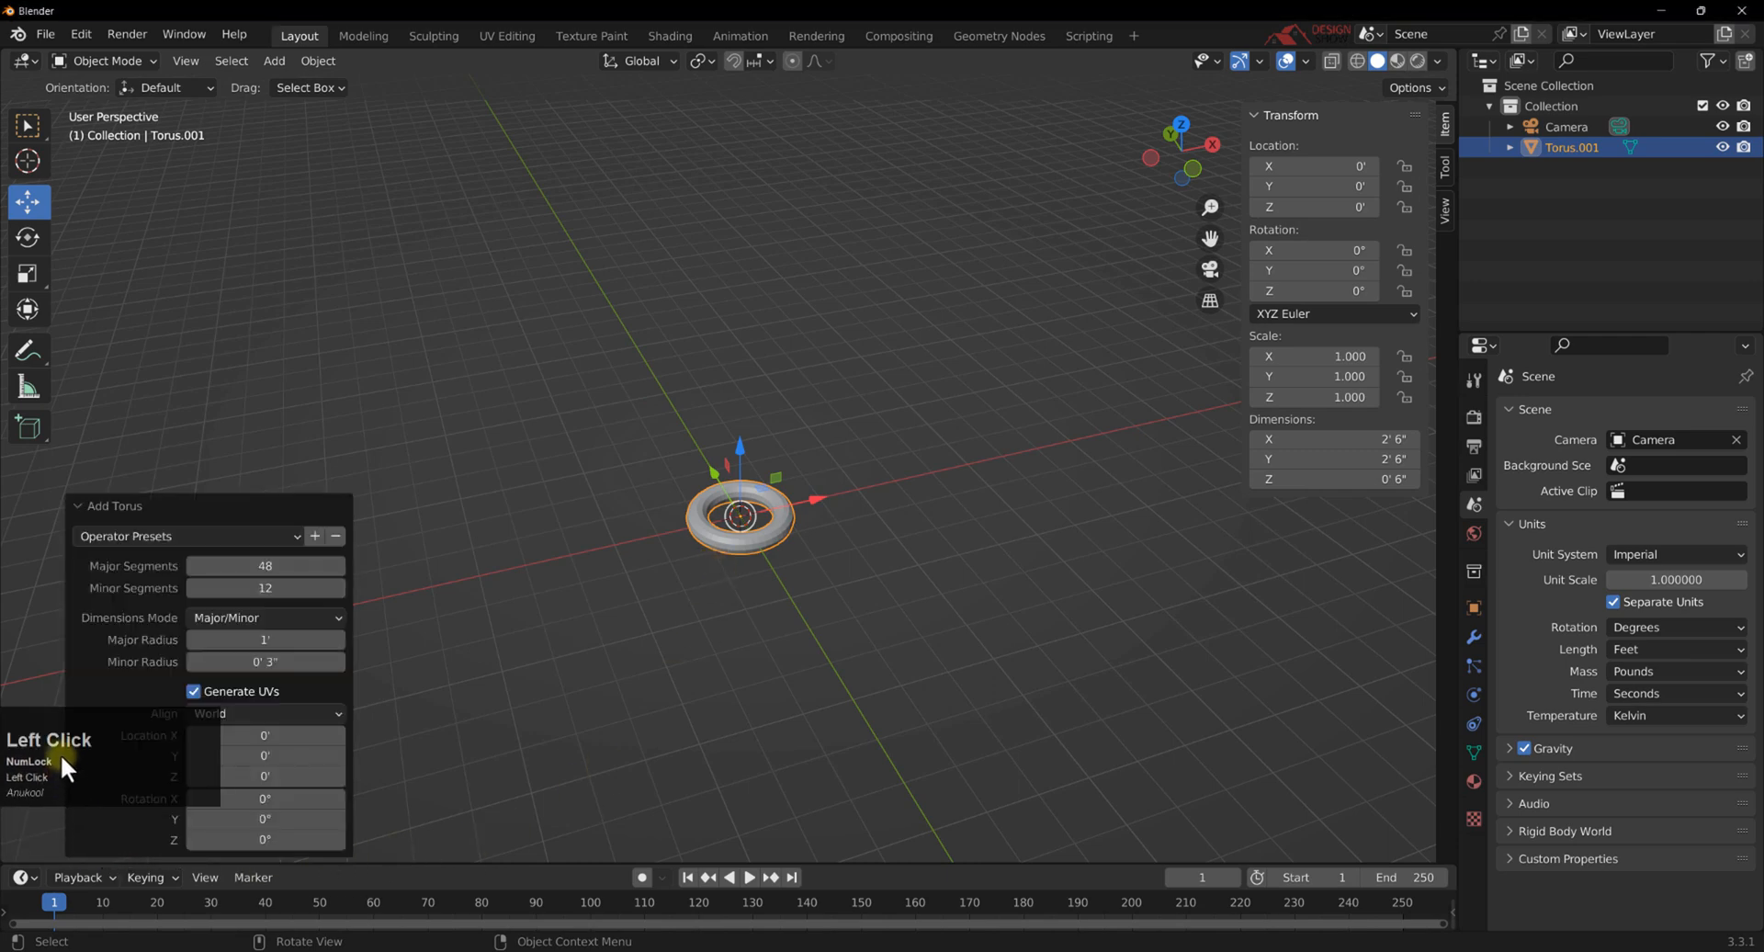
left_click_drag(90, 741, 448, 791)
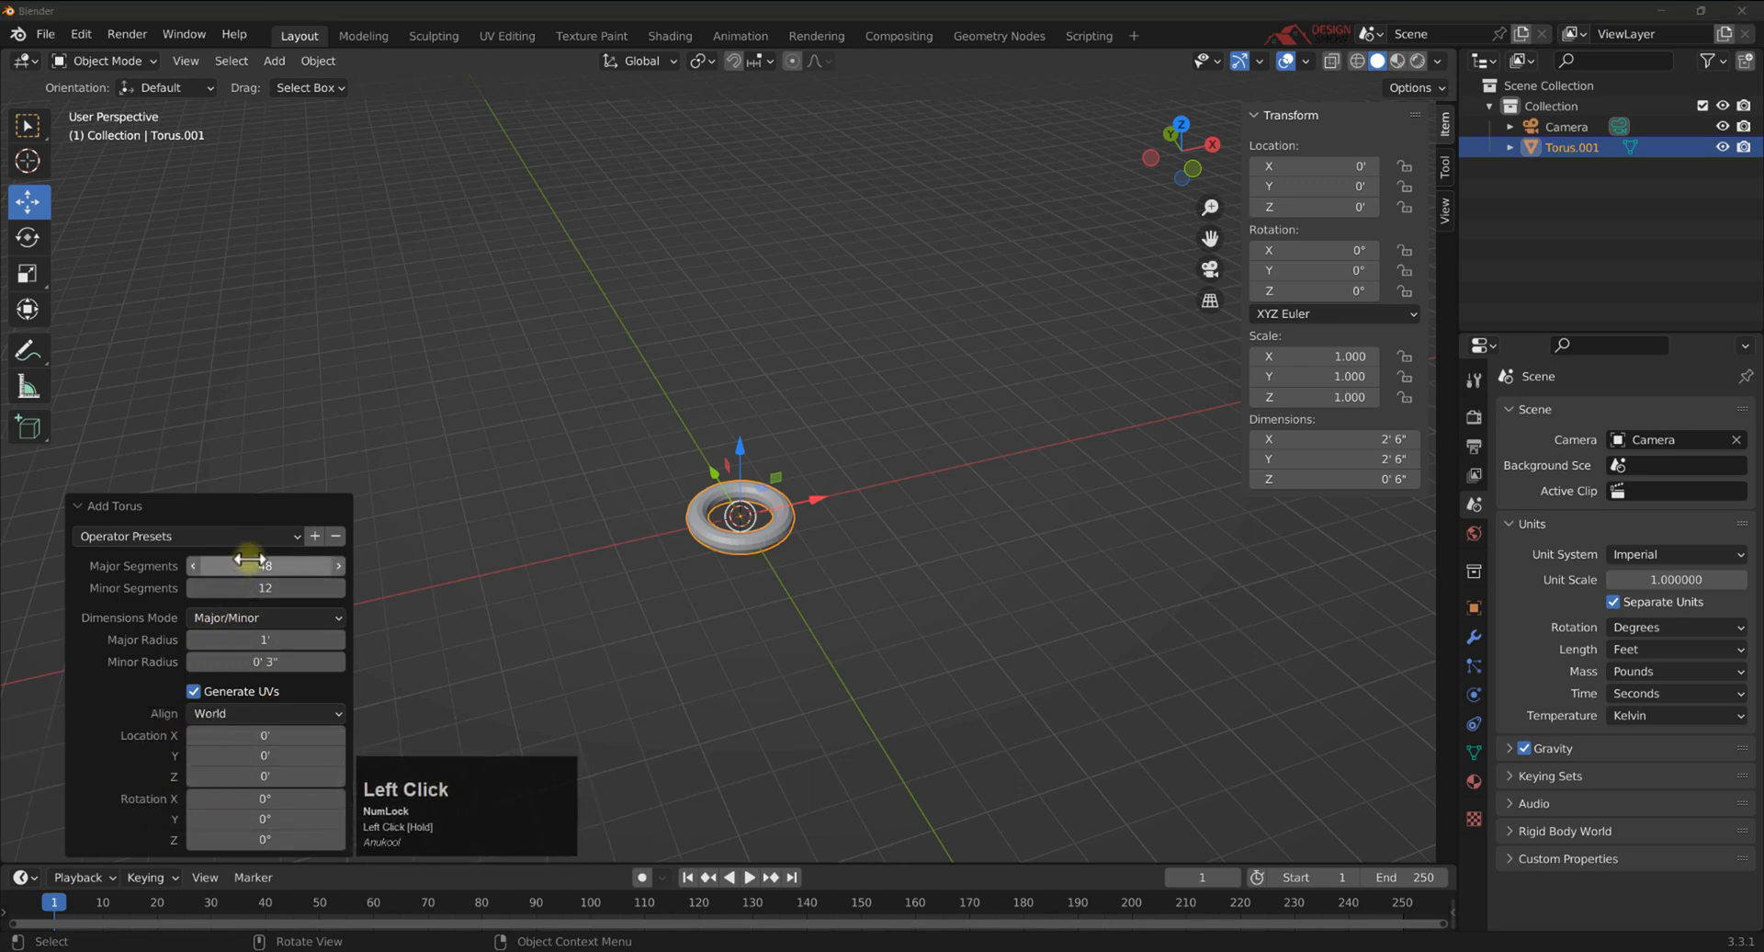
left_click_drag(237, 566, 201, 603)
scroll(691, 506, "up", 8)
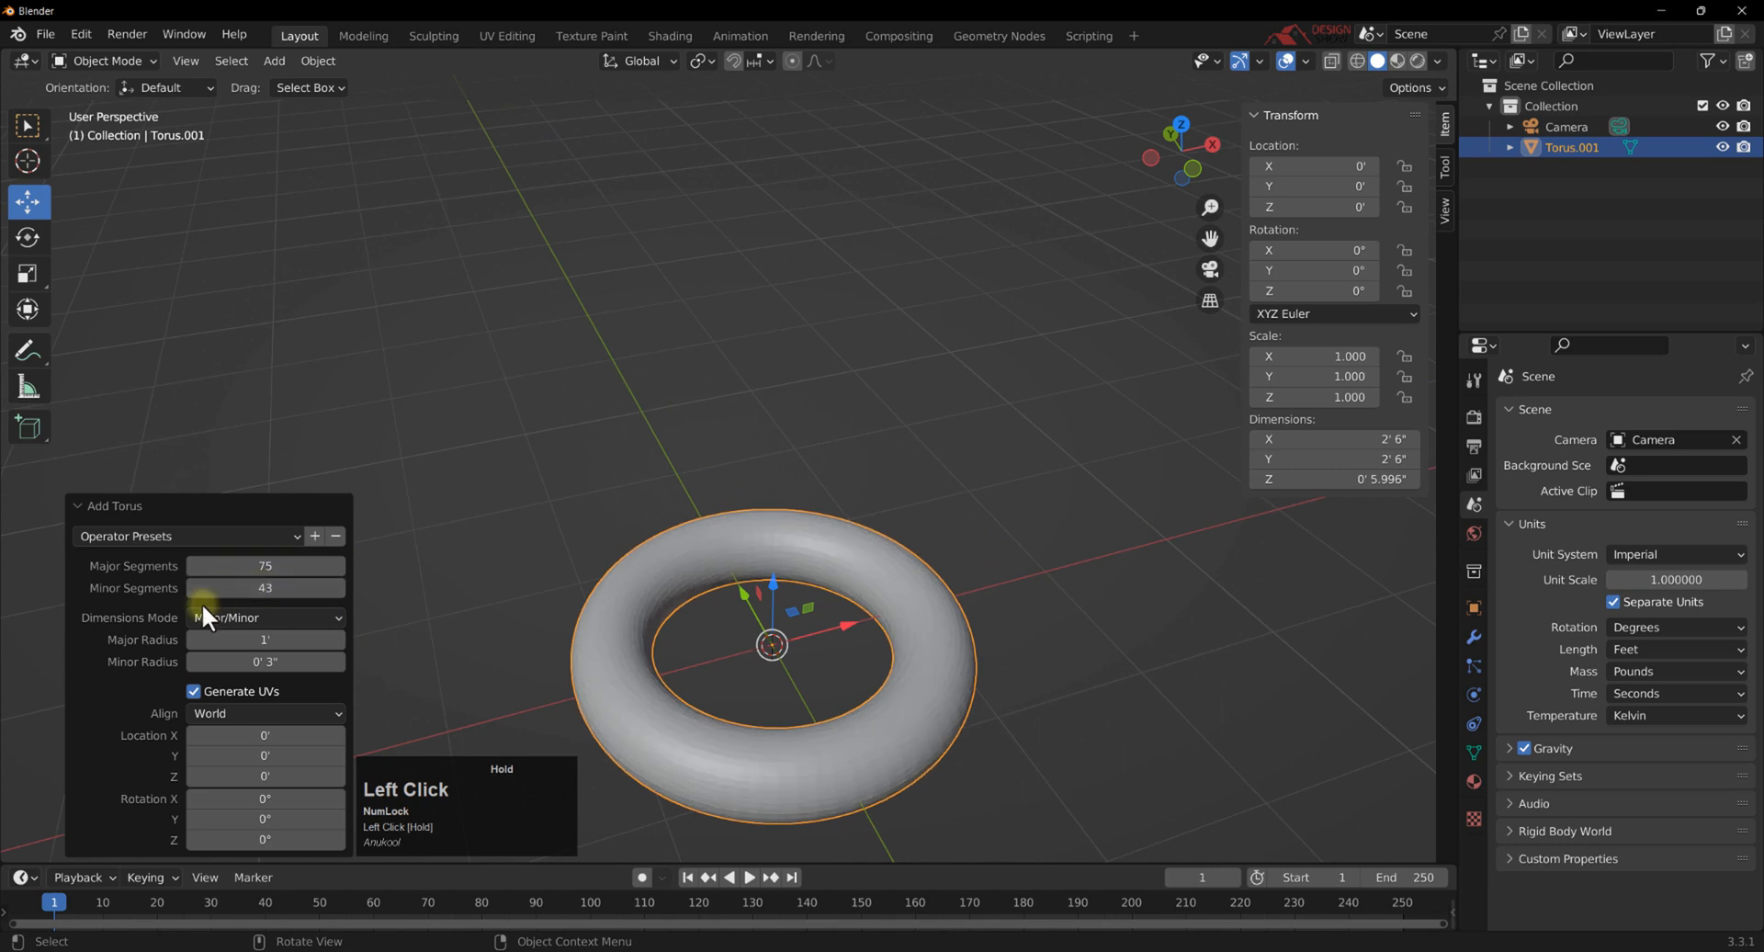
Inspect the torus's surface smoothness and its position at the origin from several angles.
left_click(594, 637)
middle_click_drag(688, 755, 702, 708)
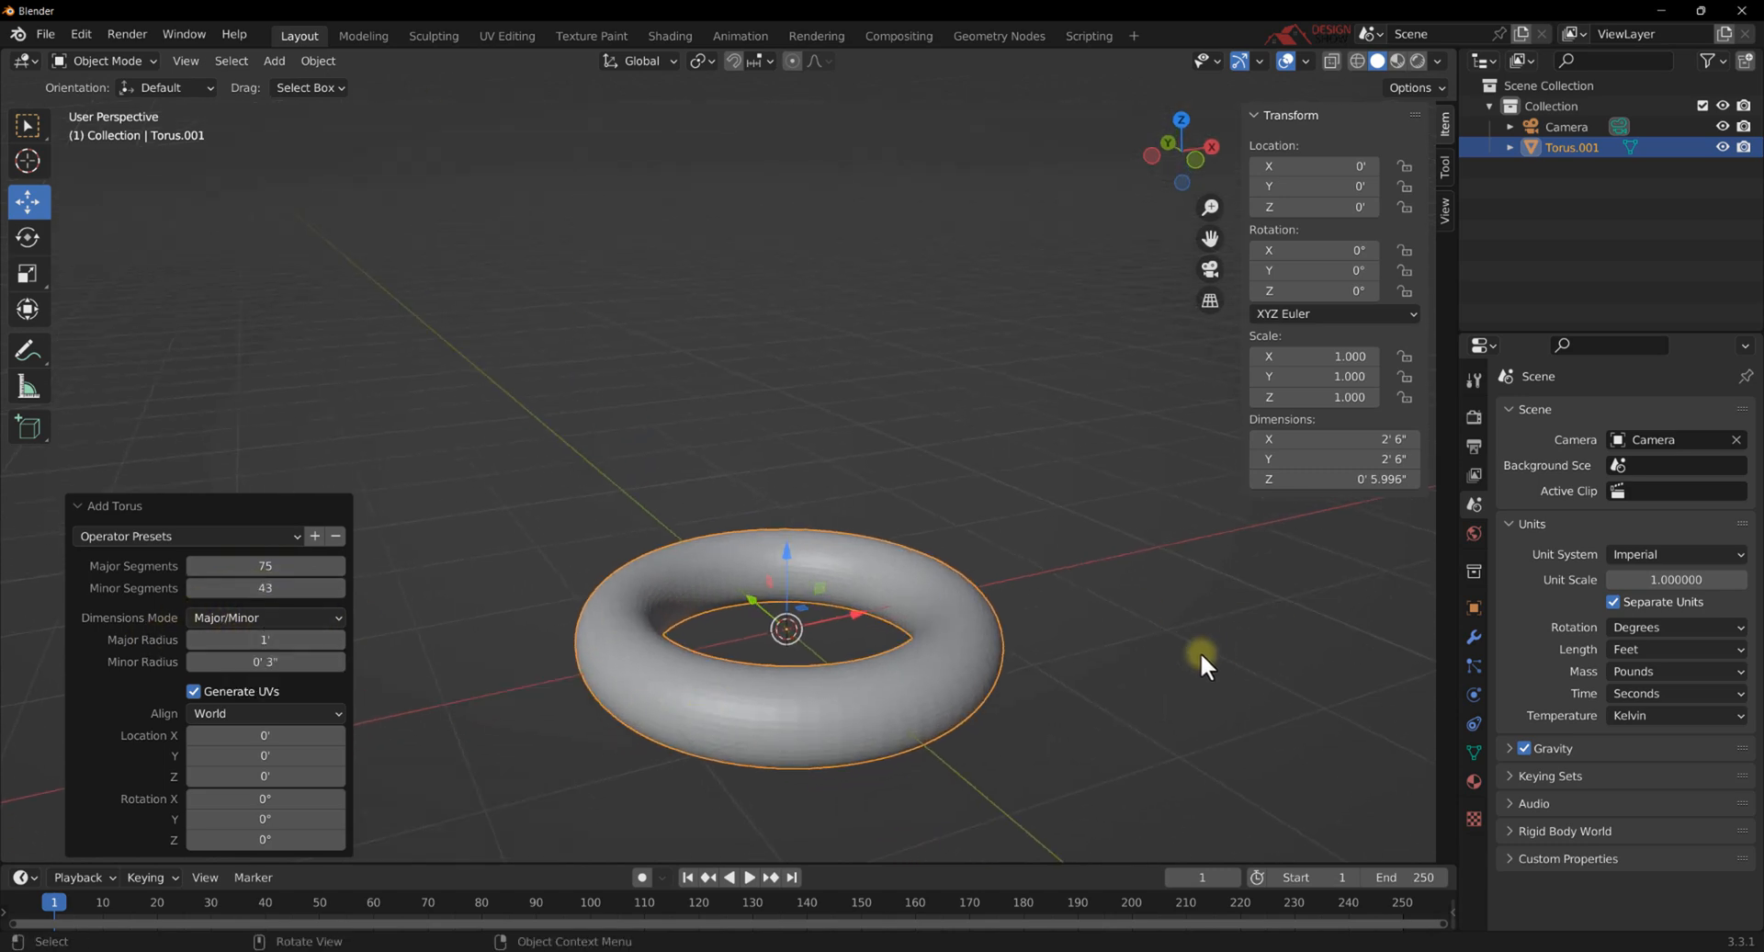
middle_click_drag(924, 651, 954, 500)
left_click(954, 498)
middle_click_drag(816, 493, 711, 543)
left_click(824, 562)
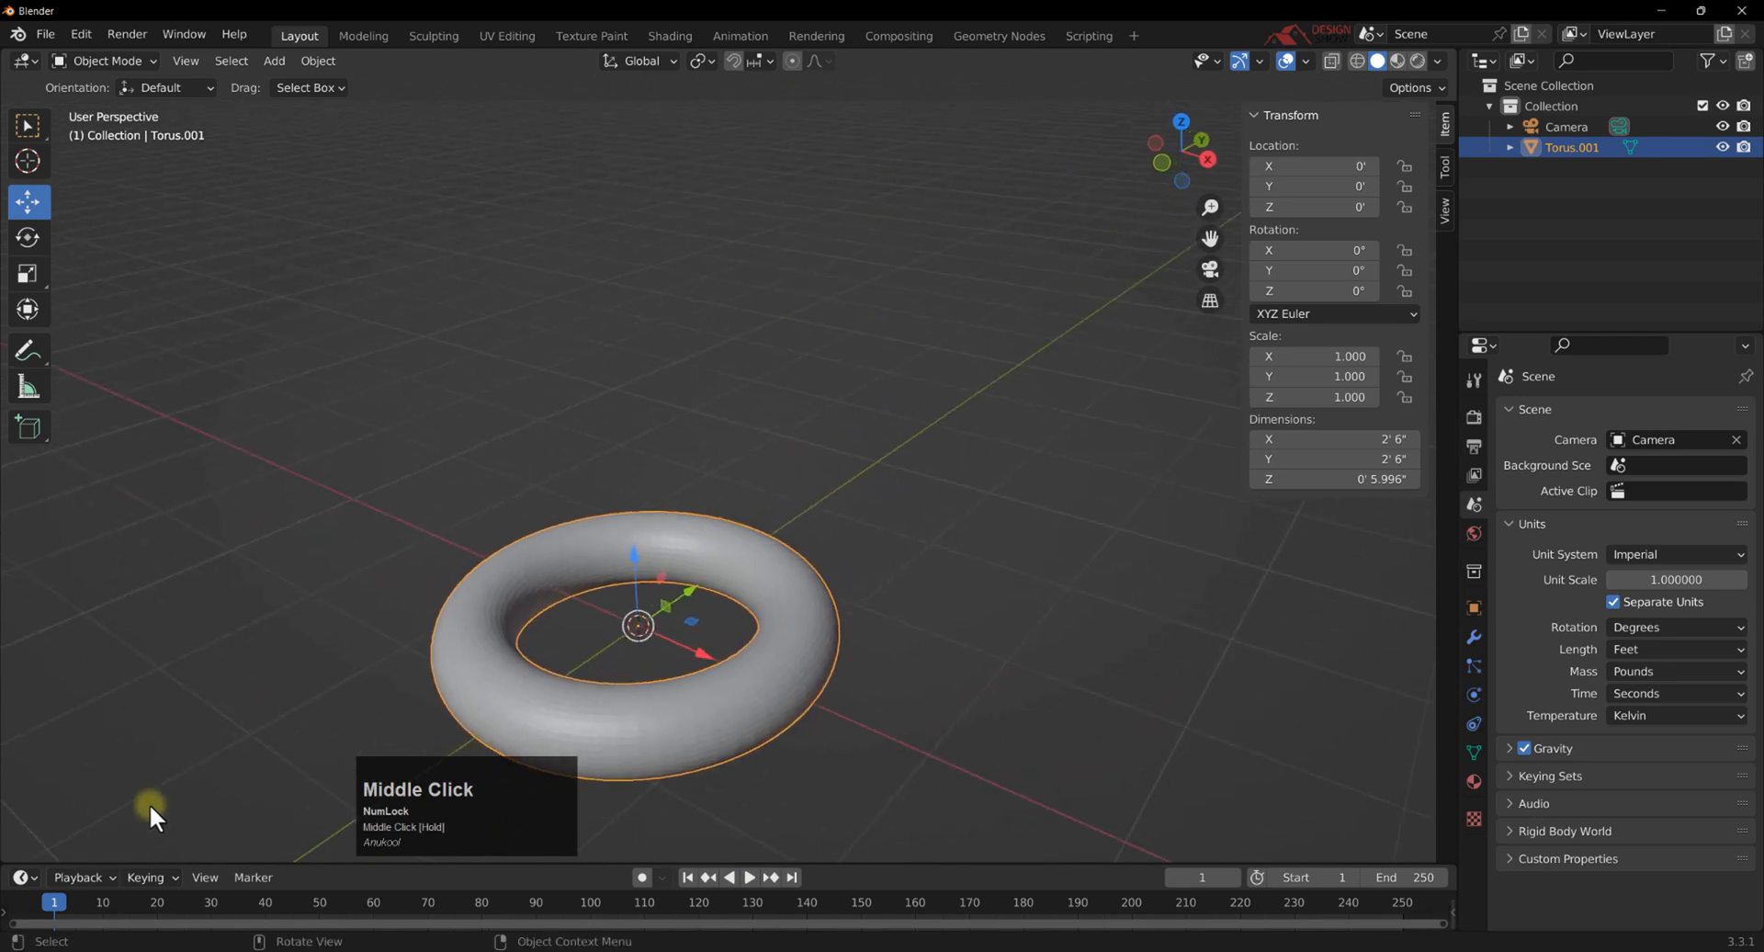
scroll(632, 621, "down", 2)
middle_click_drag(632, 621, 639, 621)
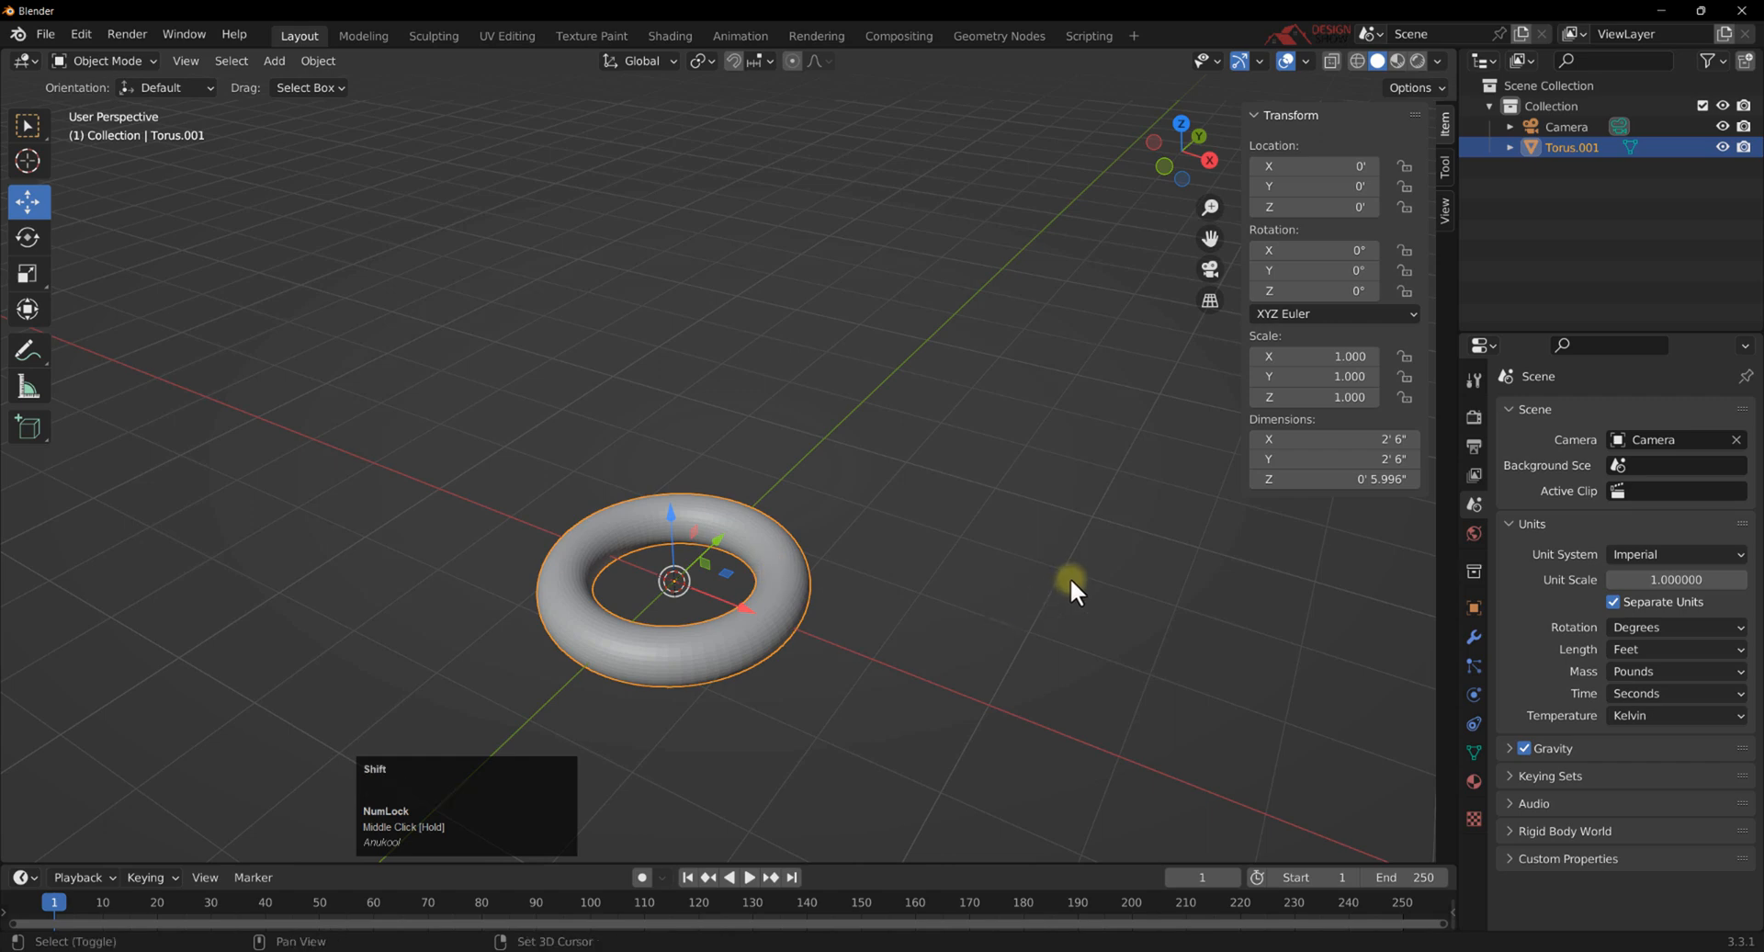
Place the 3D cursor on empty grid beside the torus and add a cone mesh there.
right_click(1074, 553, "shift")
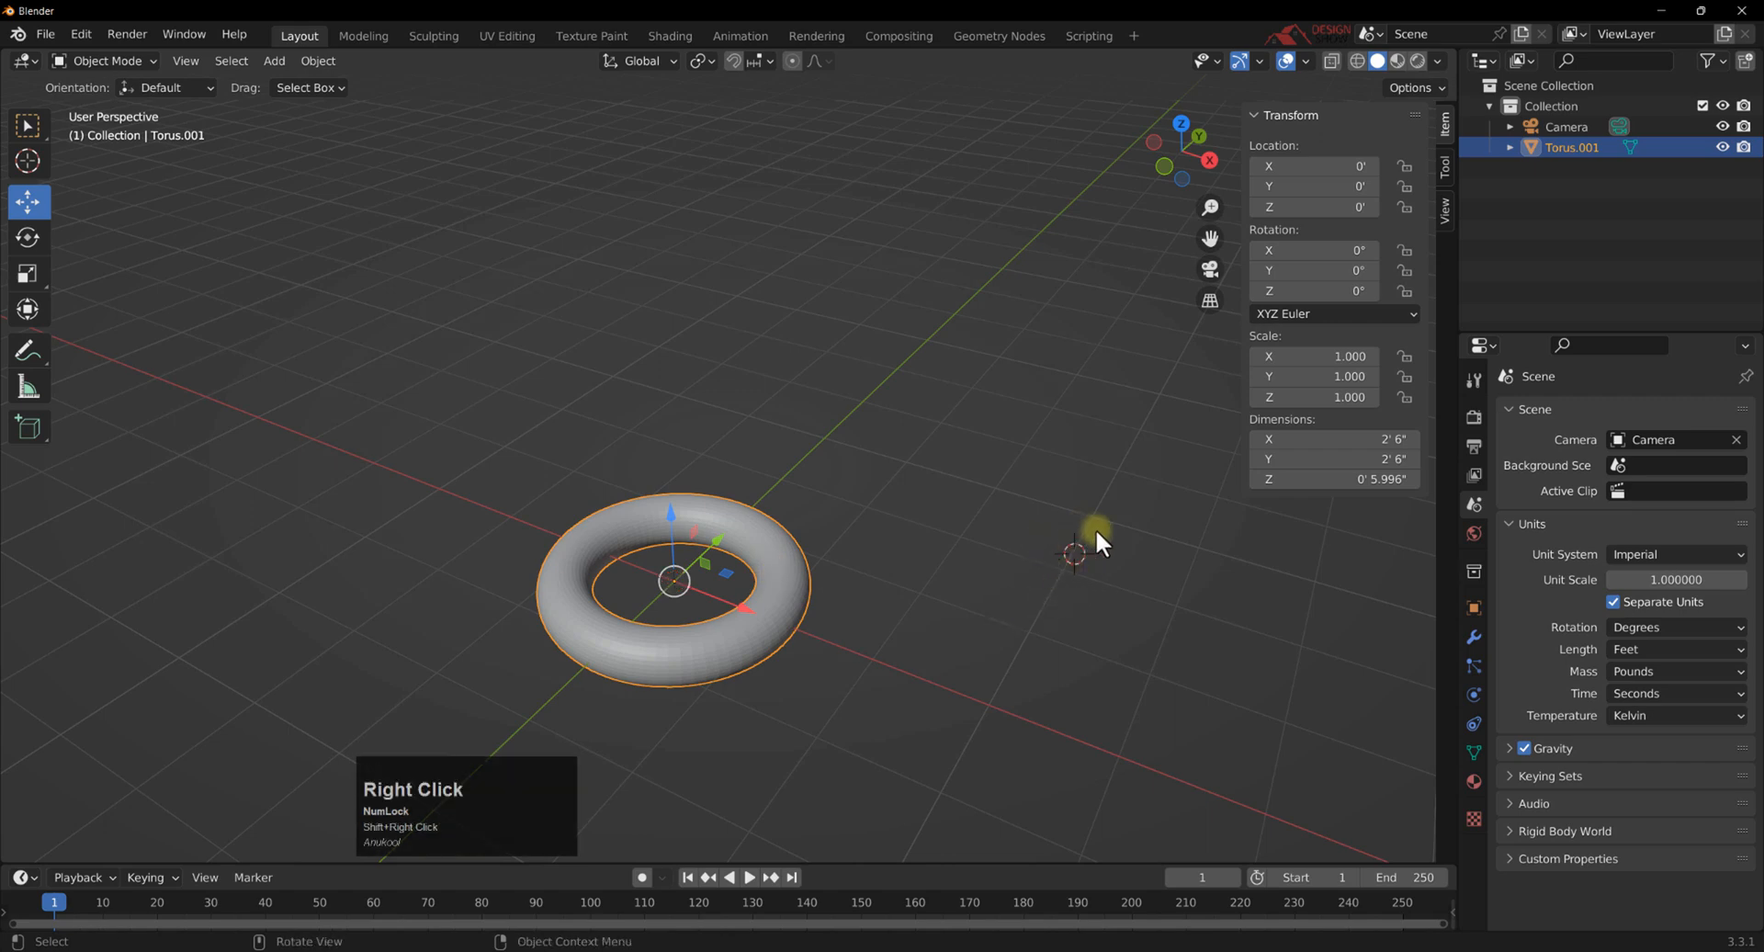
key("shift+a")
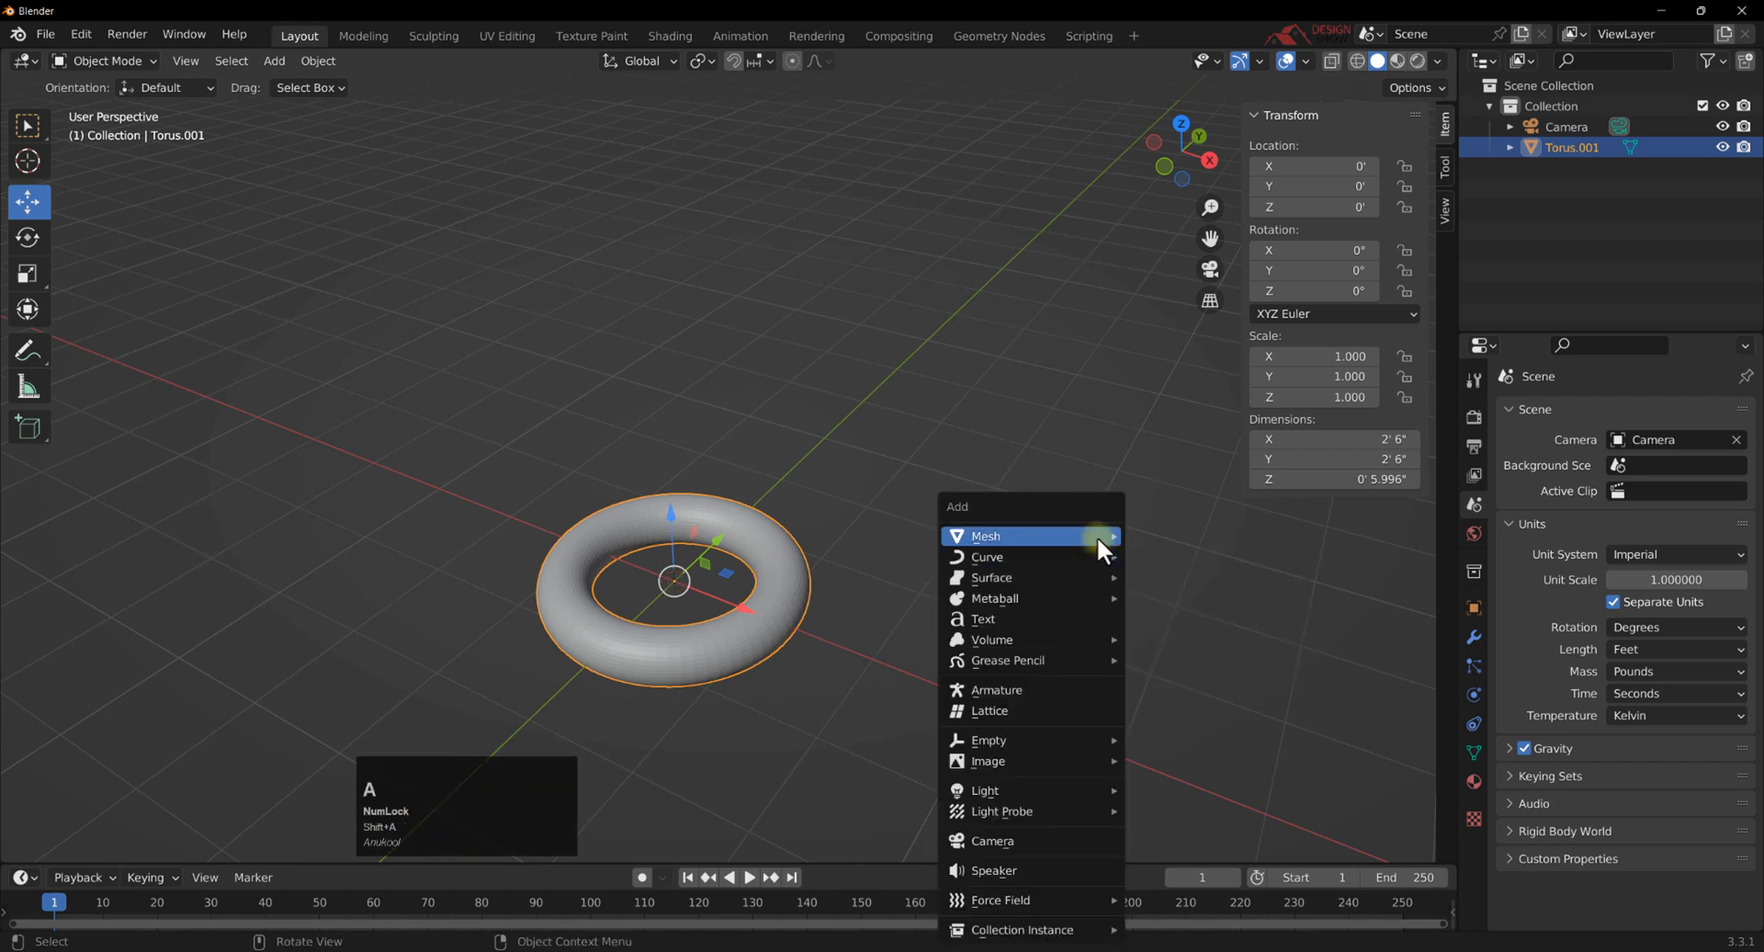
mouse_move(1103, 537)
left_click(1178, 658)
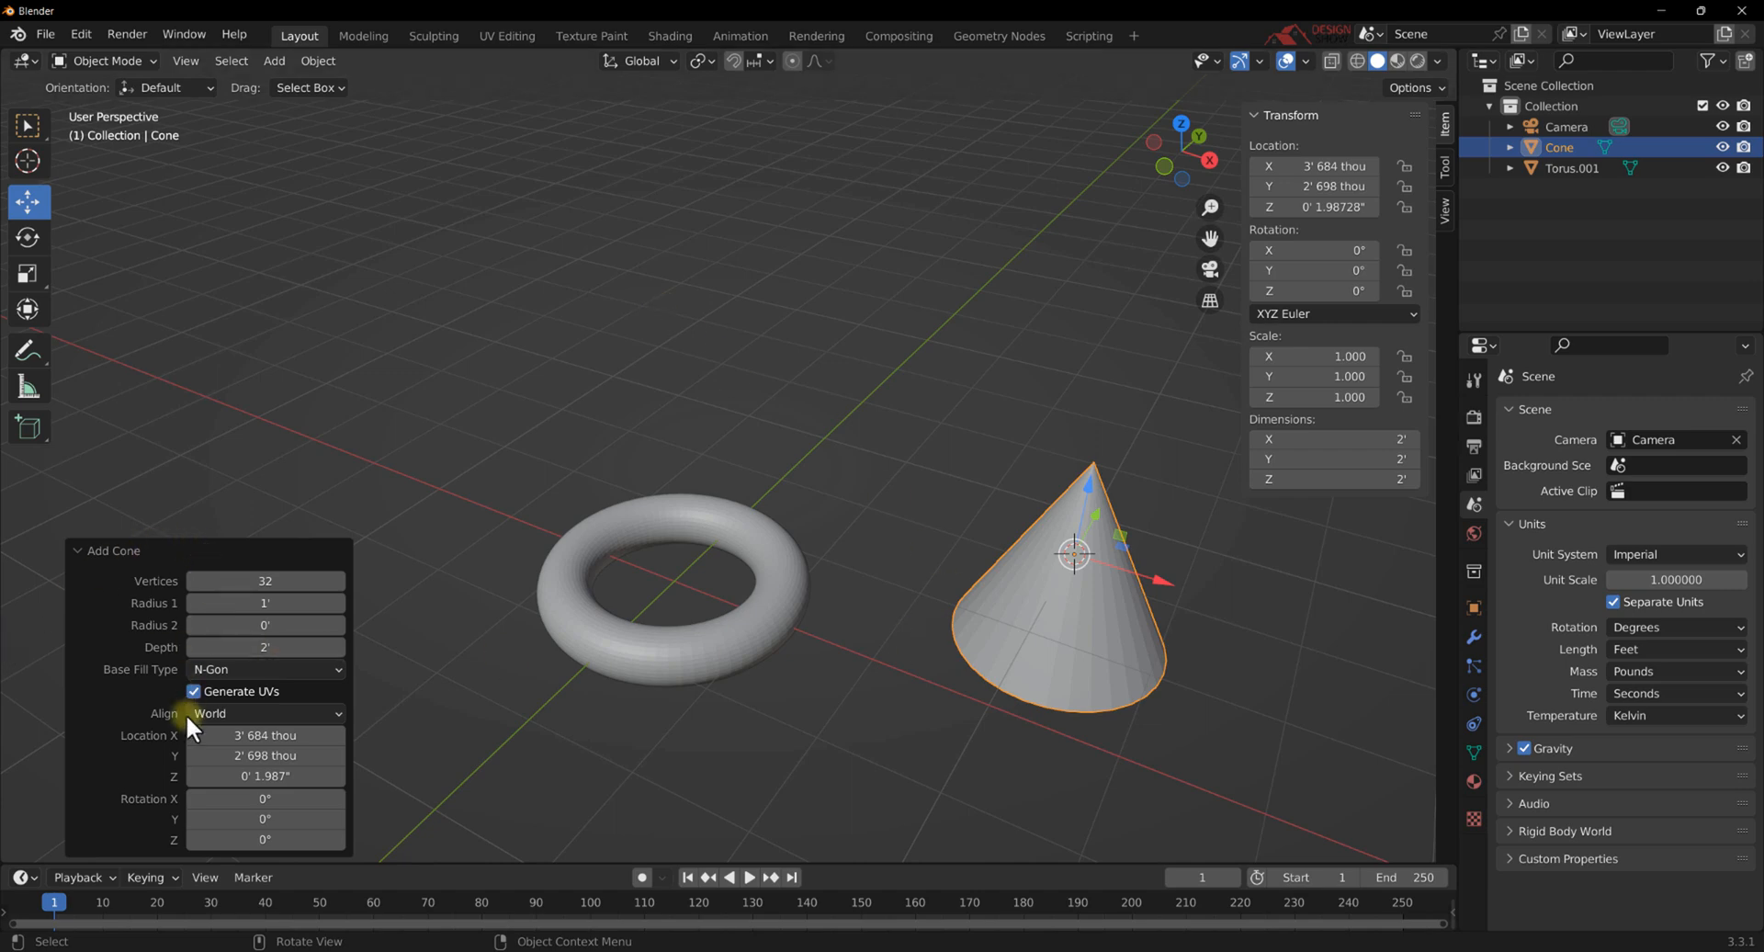
Set the new cone to 92 vertices, radius 1 of 2' 4", radius 2 of 2' 3" and depth 2' 6", then deselect it.
middle_click_drag(1073, 643, 929, 567)
scroll(846, 609, "down", 3)
middle_click_drag(846, 608, 924, 654)
scroll(934, 626, "up", 3)
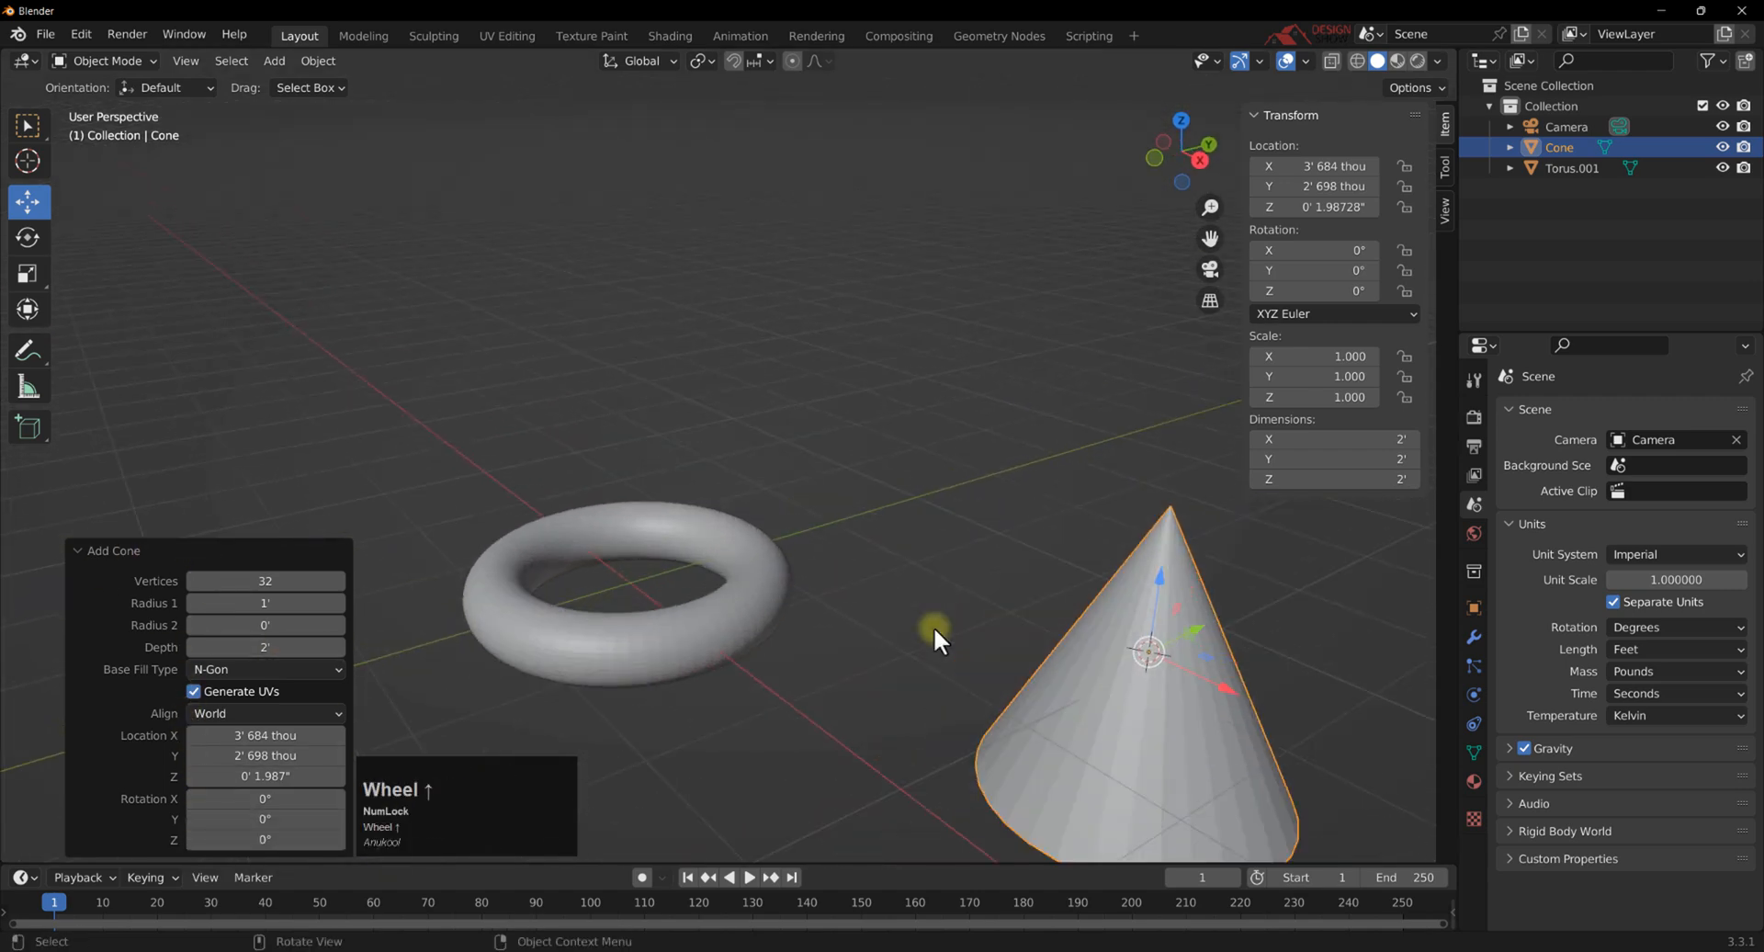
scroll(934, 625, "down", 2)
left_click(246, 579)
left_click_drag(247, 578, 236, 646)
mouse_move(875, 646)
middle_mouse_down()
mouse_move(854, 631)
mouse_move(884, 646)
middle_mouse_up()
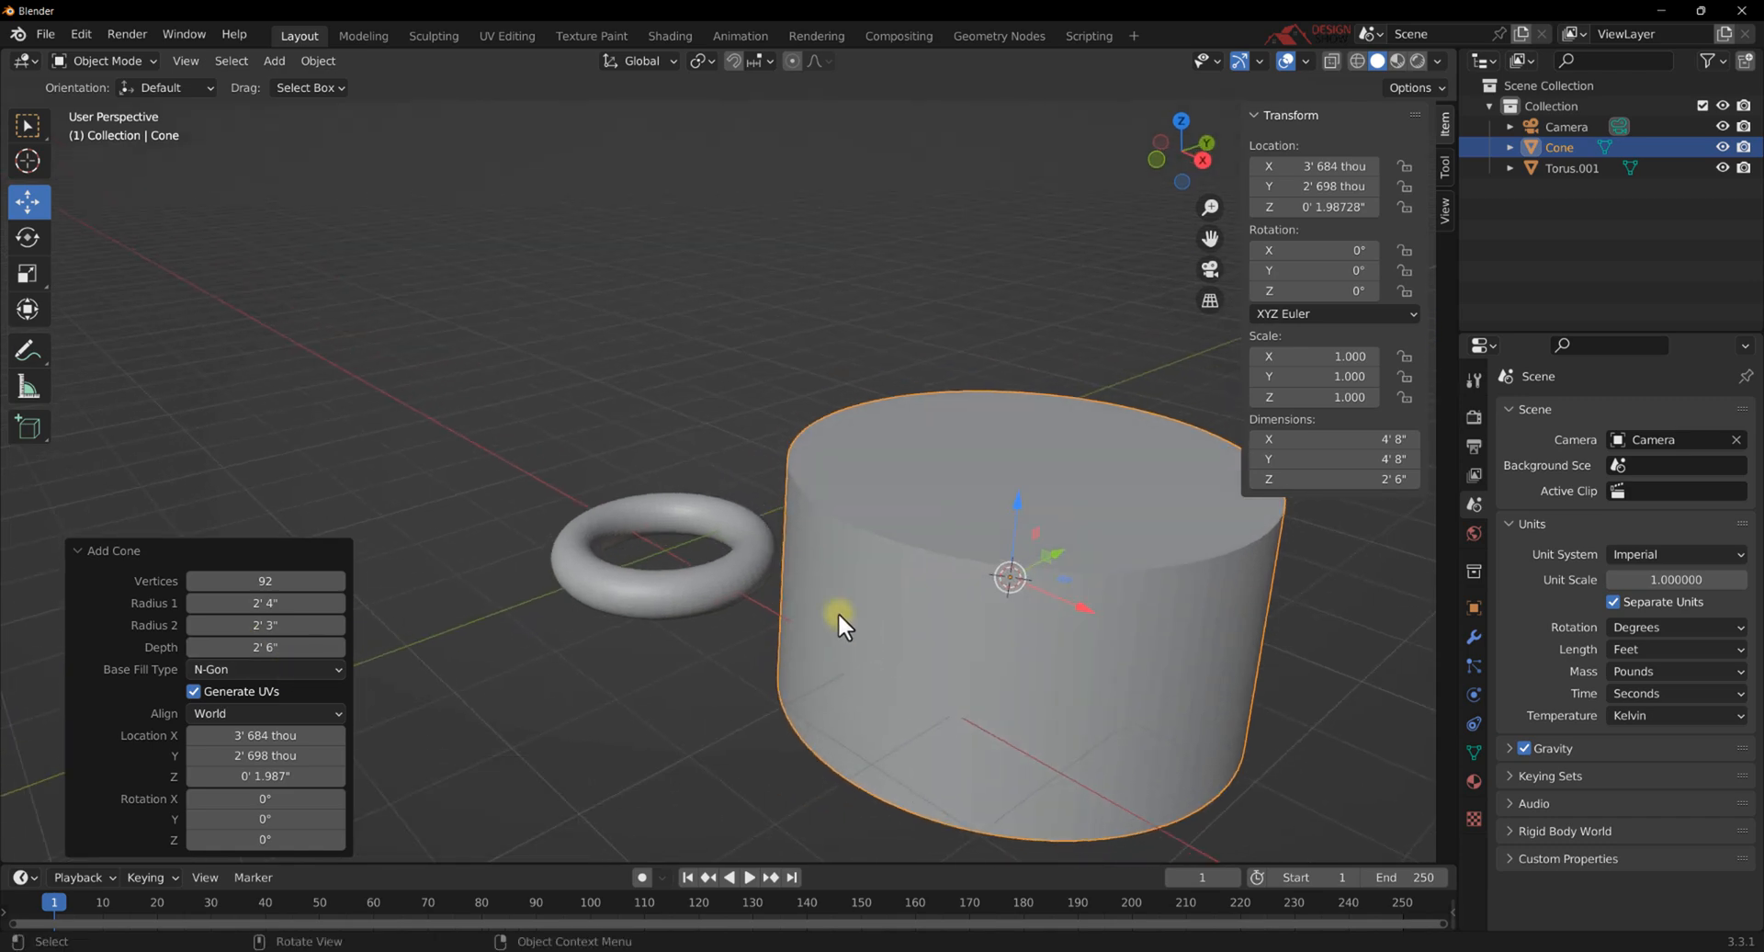
left_click(709, 423)
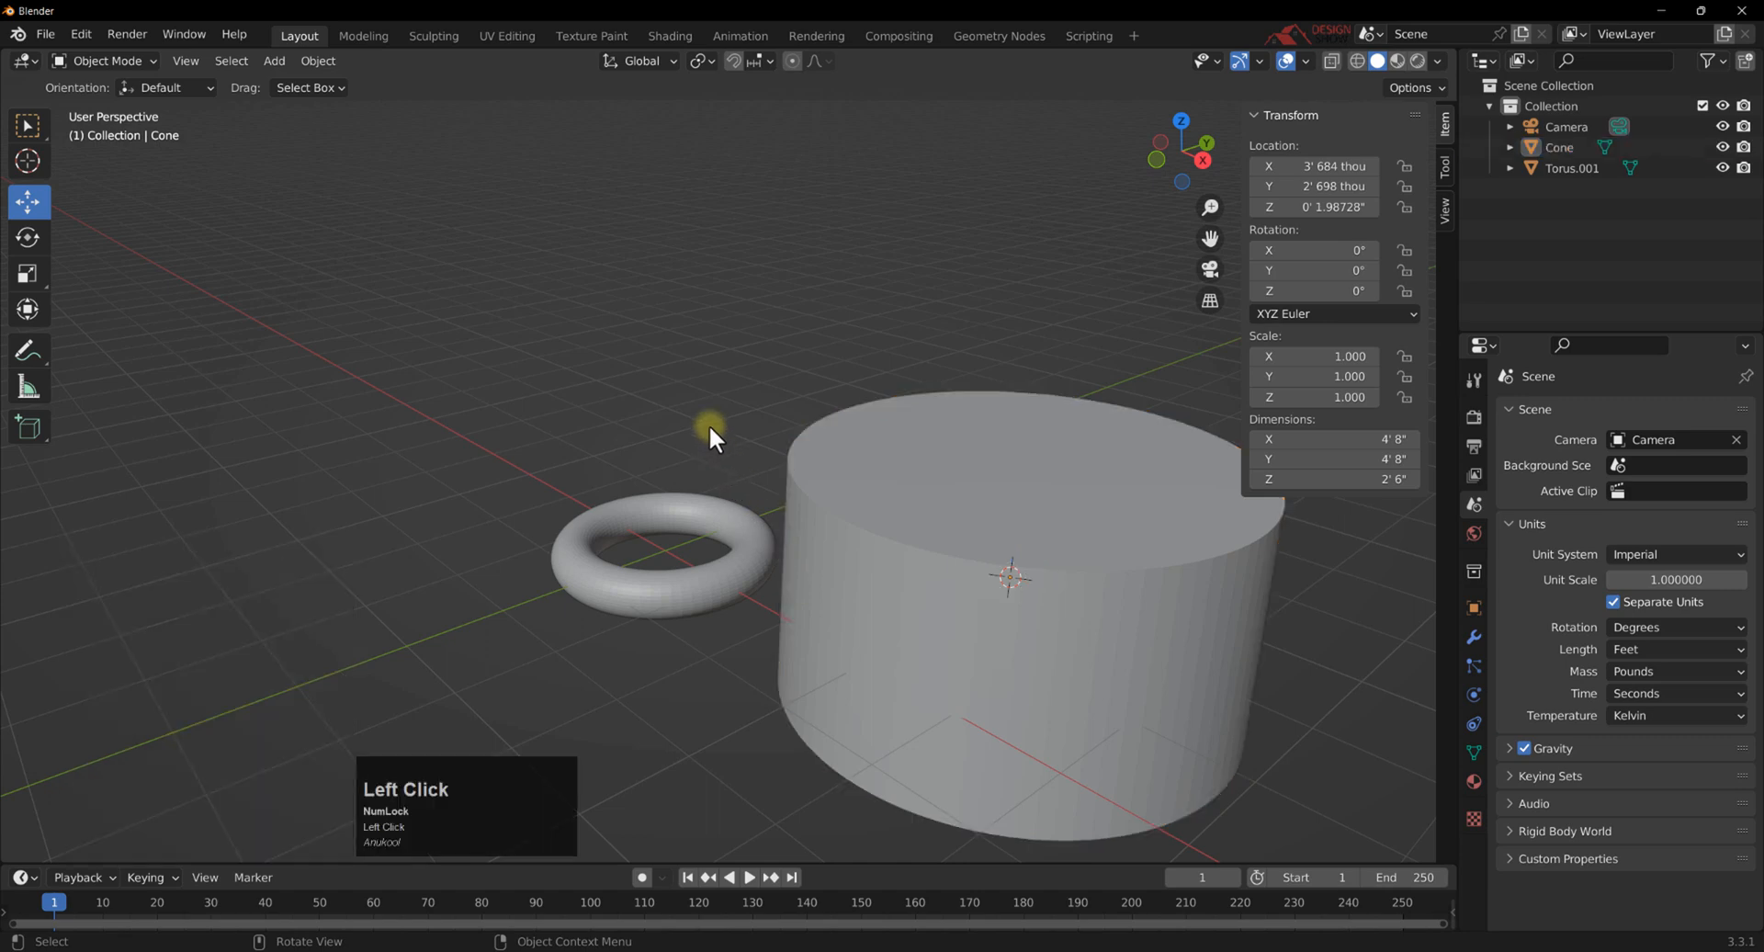
Add a cube mesh at the 3D cursor and move it about -6' 3.9" along X, beyond the torus.
scroll(660, 612, "down", 5)
middle_click_drag(607, 638, 680, 691)
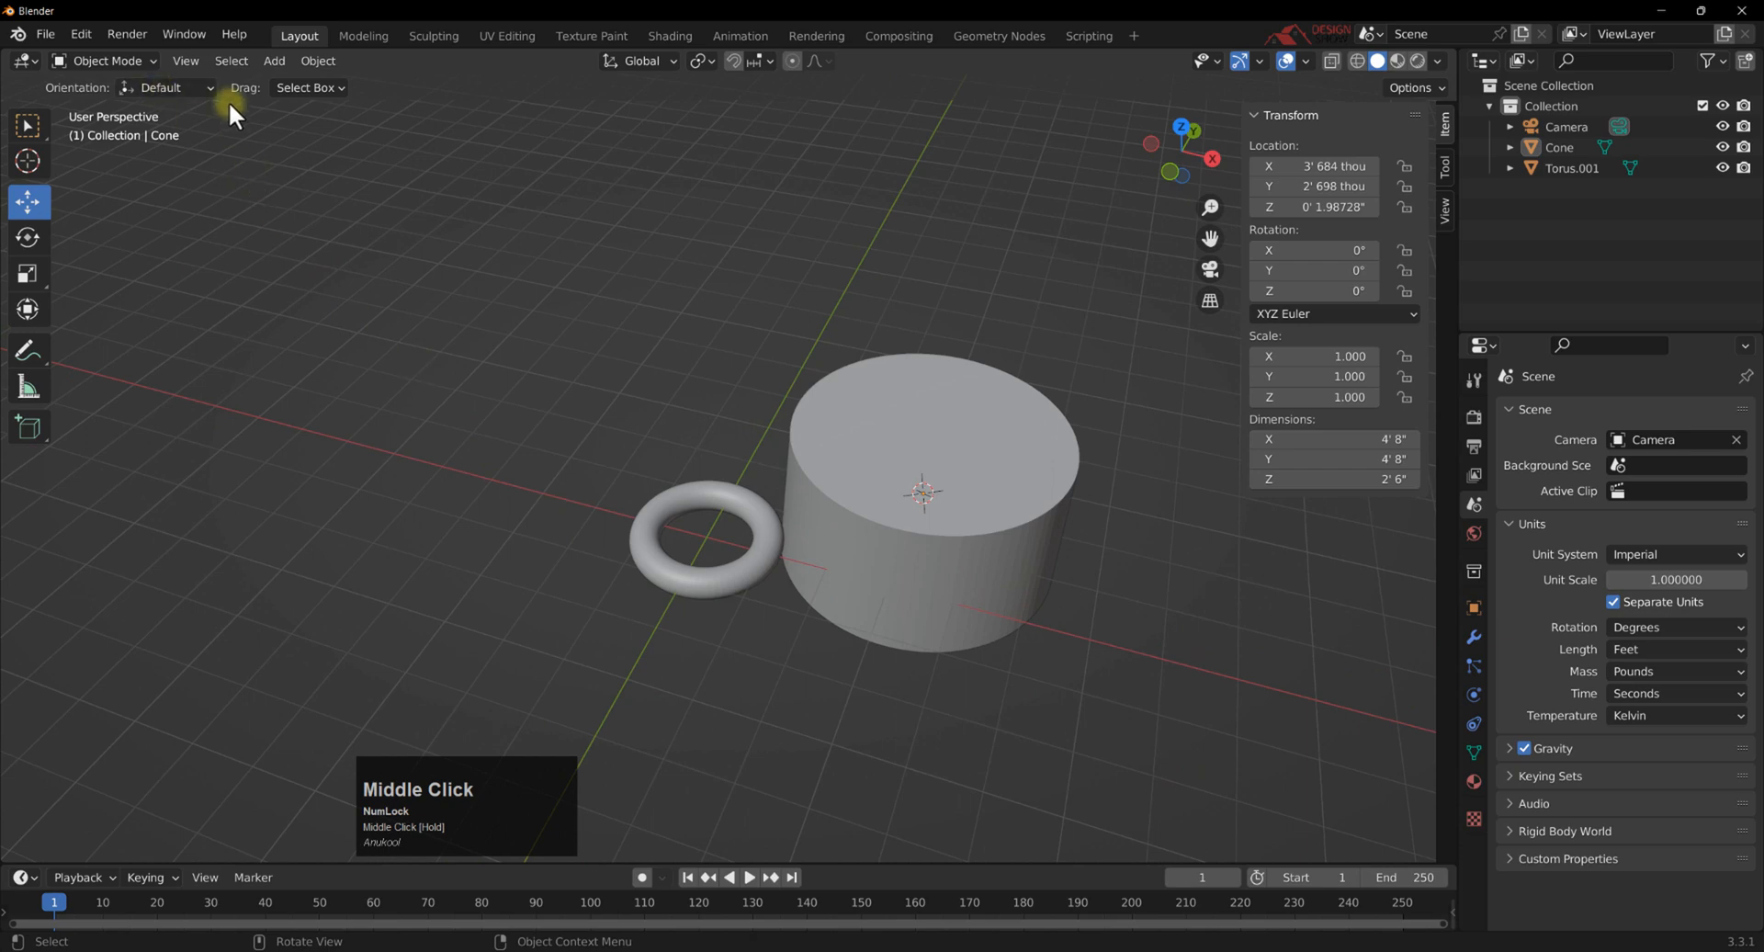
left_click(274, 60)
mouse_move(289, 79)
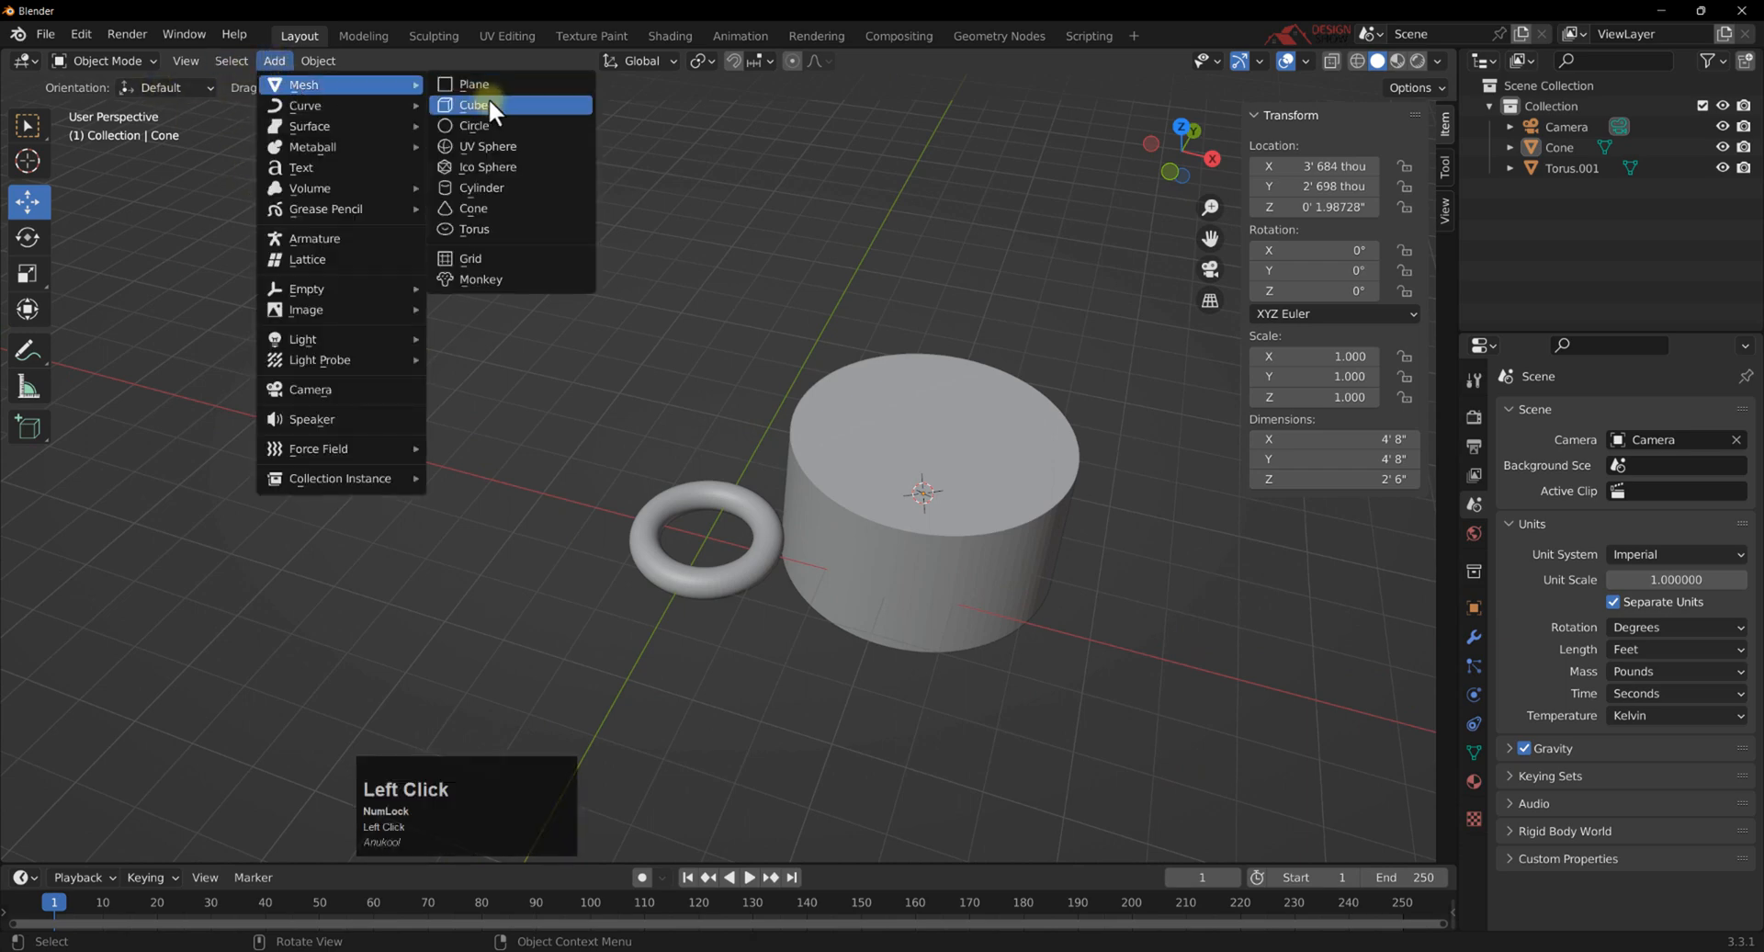
left_click(488, 99)
left_click_drag(983, 504, 658, 444)
Place the 3D cursor inside the torus ring and add a plane mesh there, sized 15' 7".
left_click(274, 61)
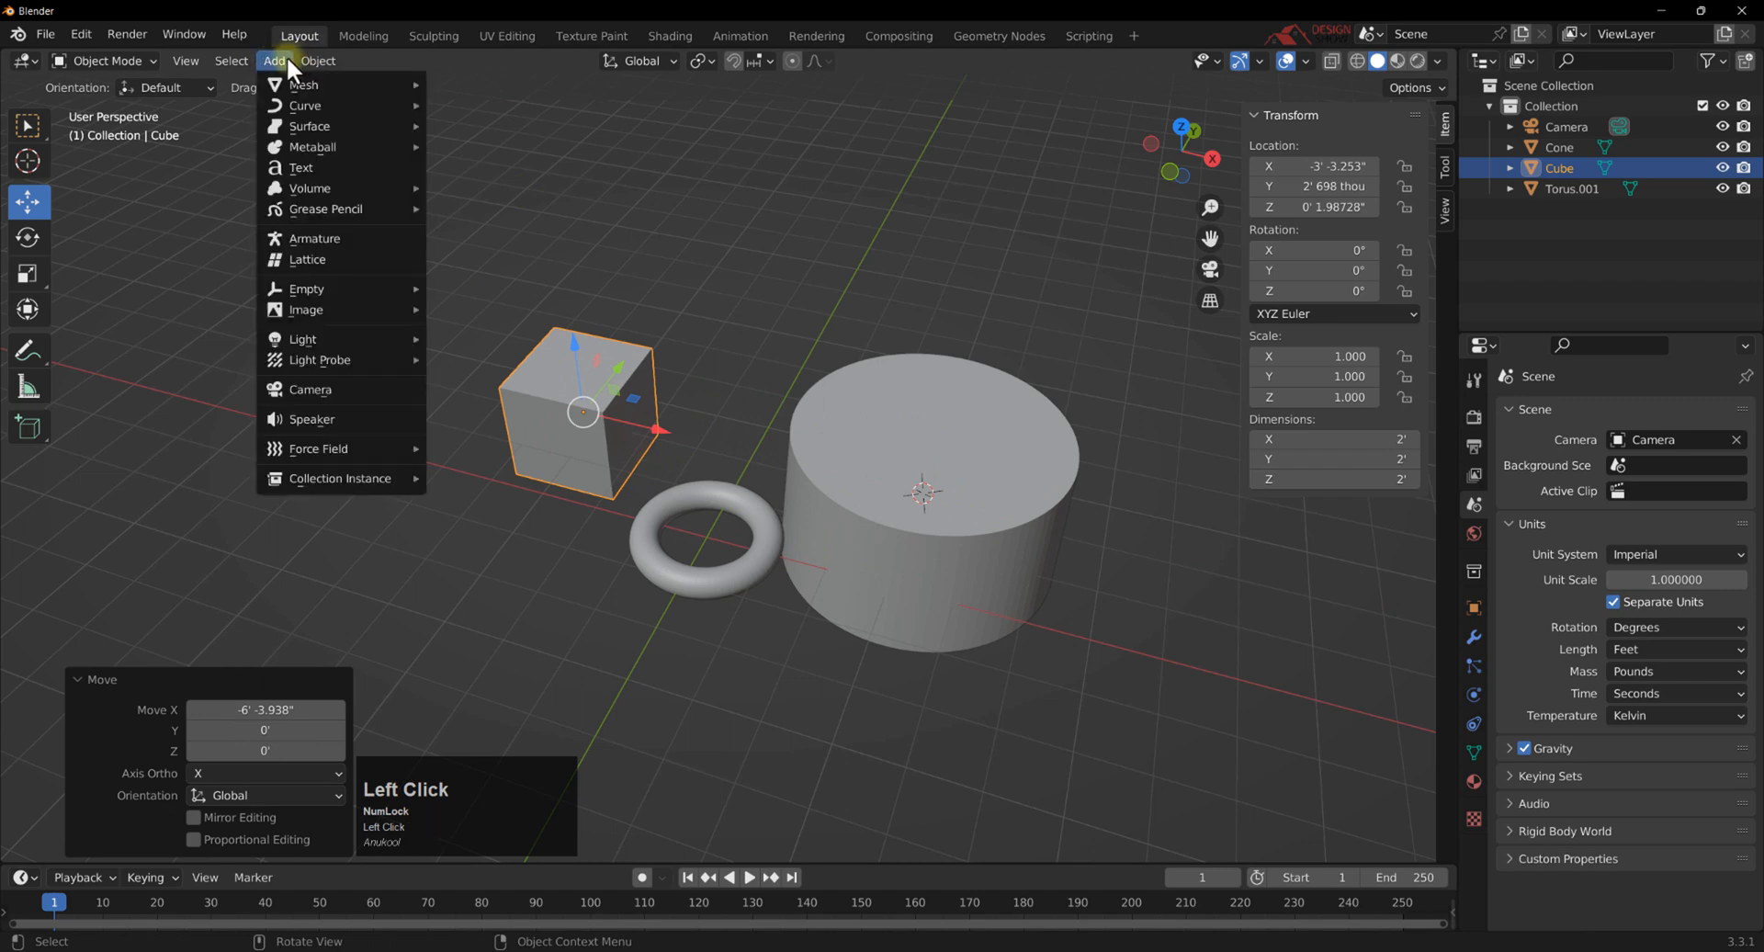
left_click(698, 384)
right_click(701, 539, "shift")
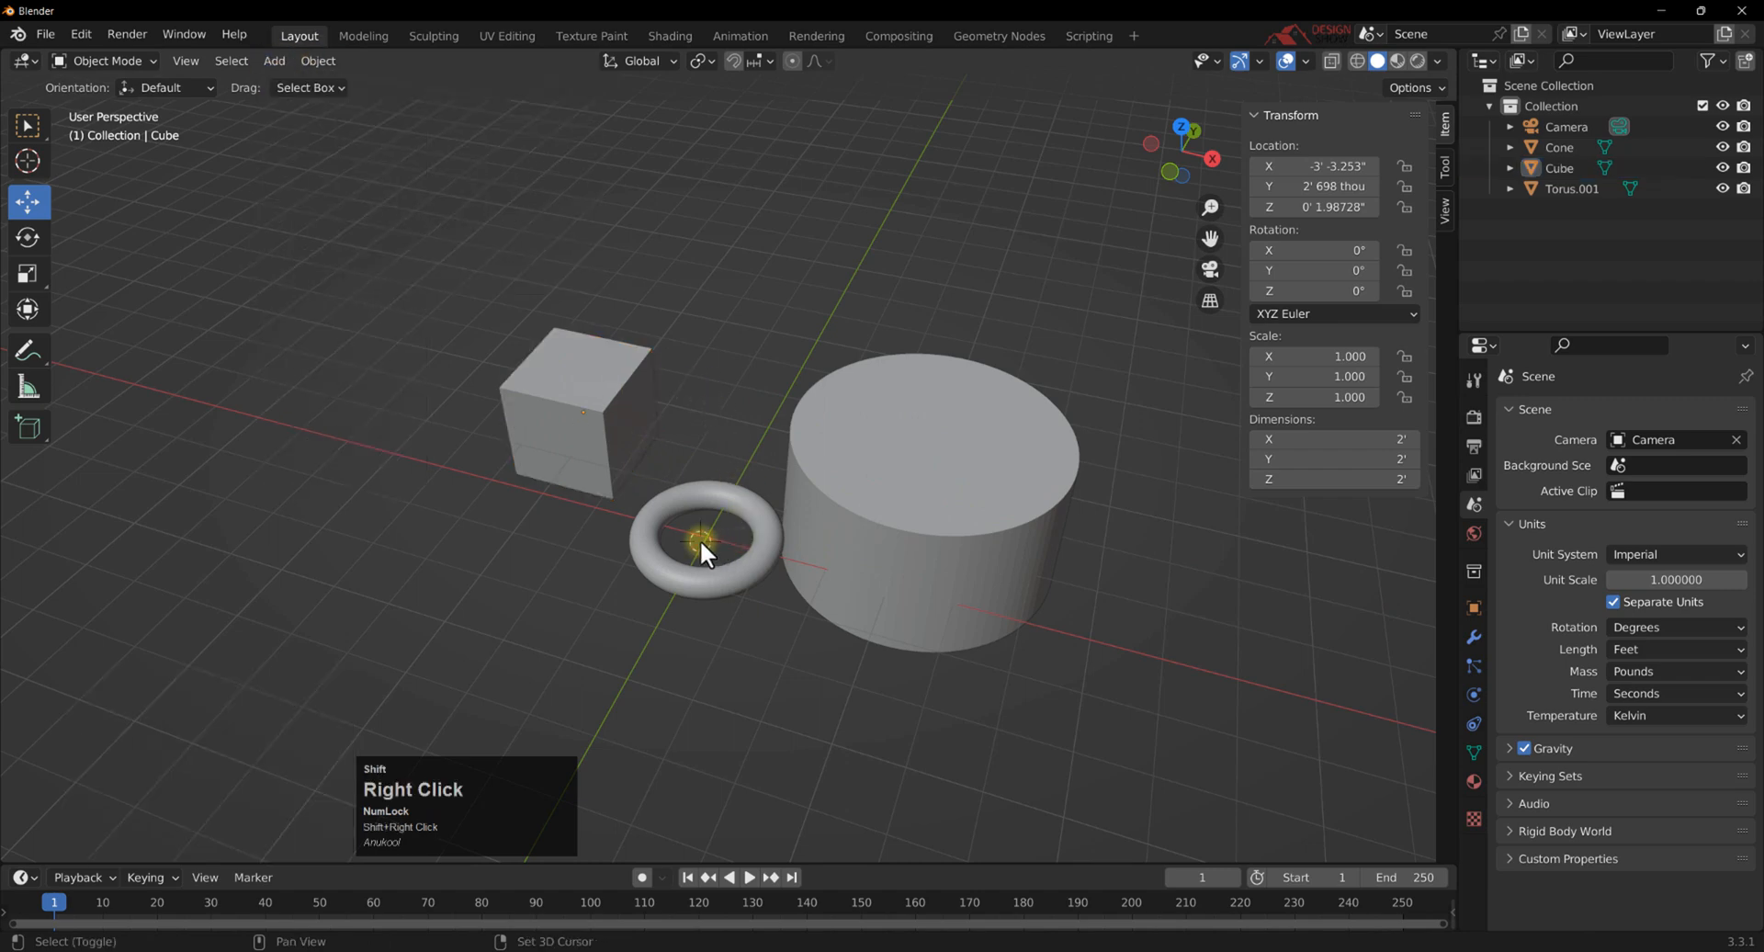
left_click(274, 60)
mouse_move(296, 83)
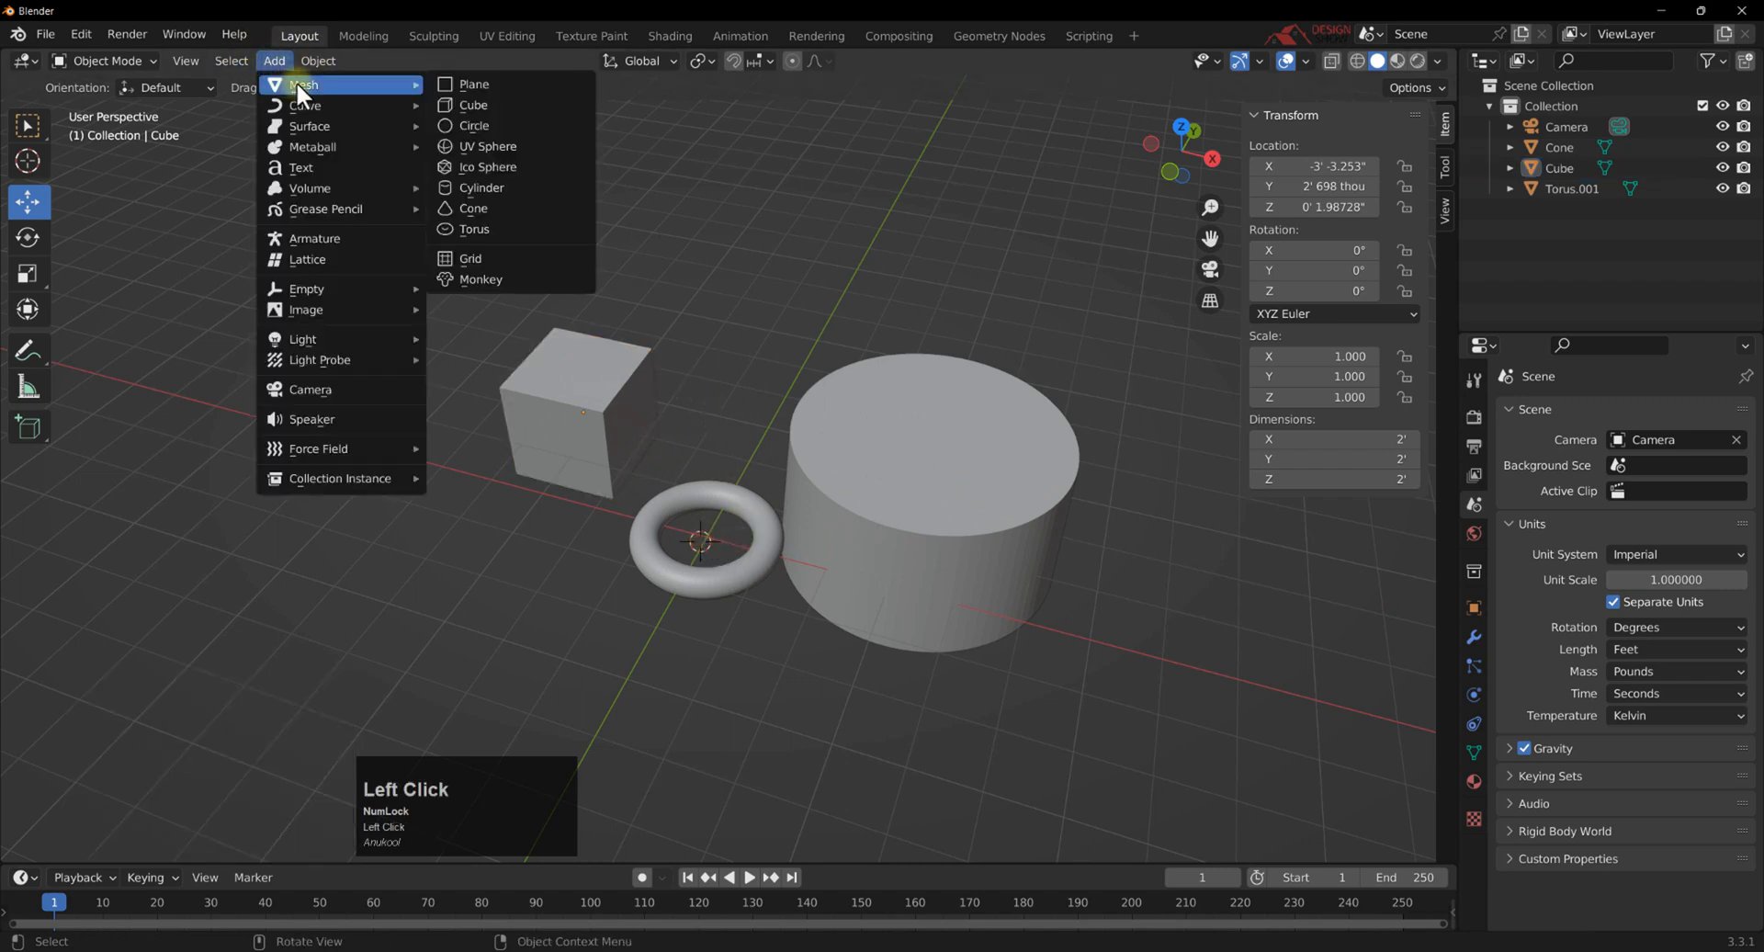
left_click(470, 83)
left_click_drag(237, 662, 366, 669)
left_click(436, 547)
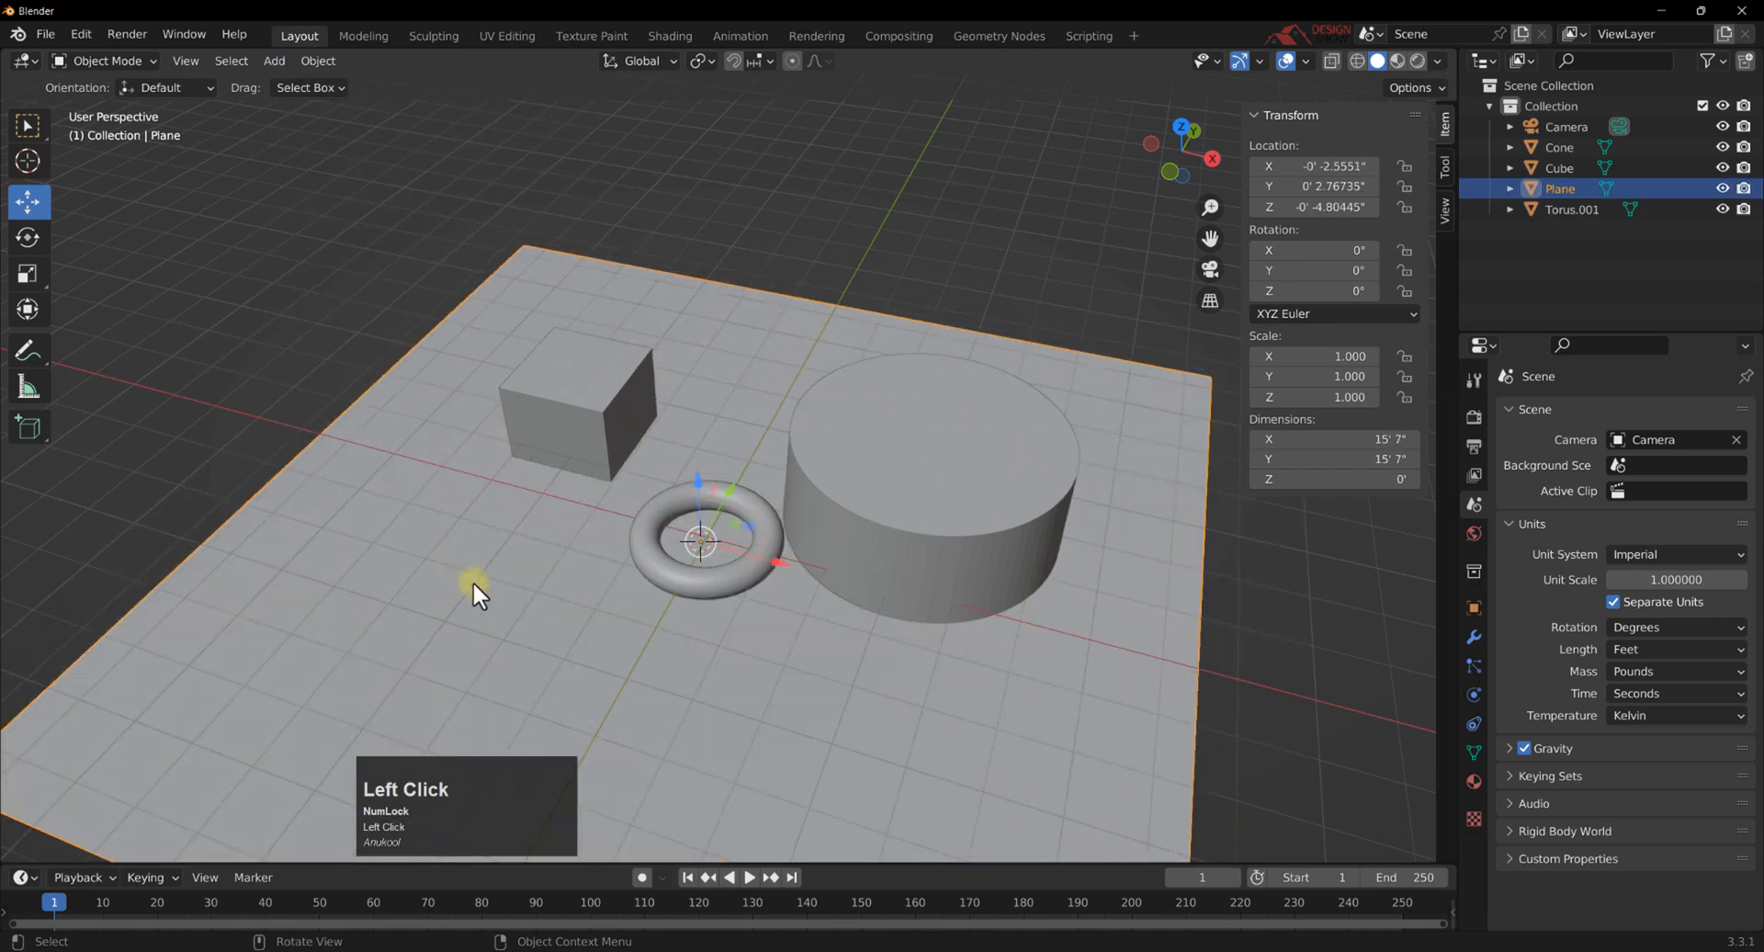
Place the 3D cursor on an open area of the plane, add a monkey mesh there and raise it along Z to about 0' 6.3".
right_click(480, 593, "shift")
left_click(275, 61)
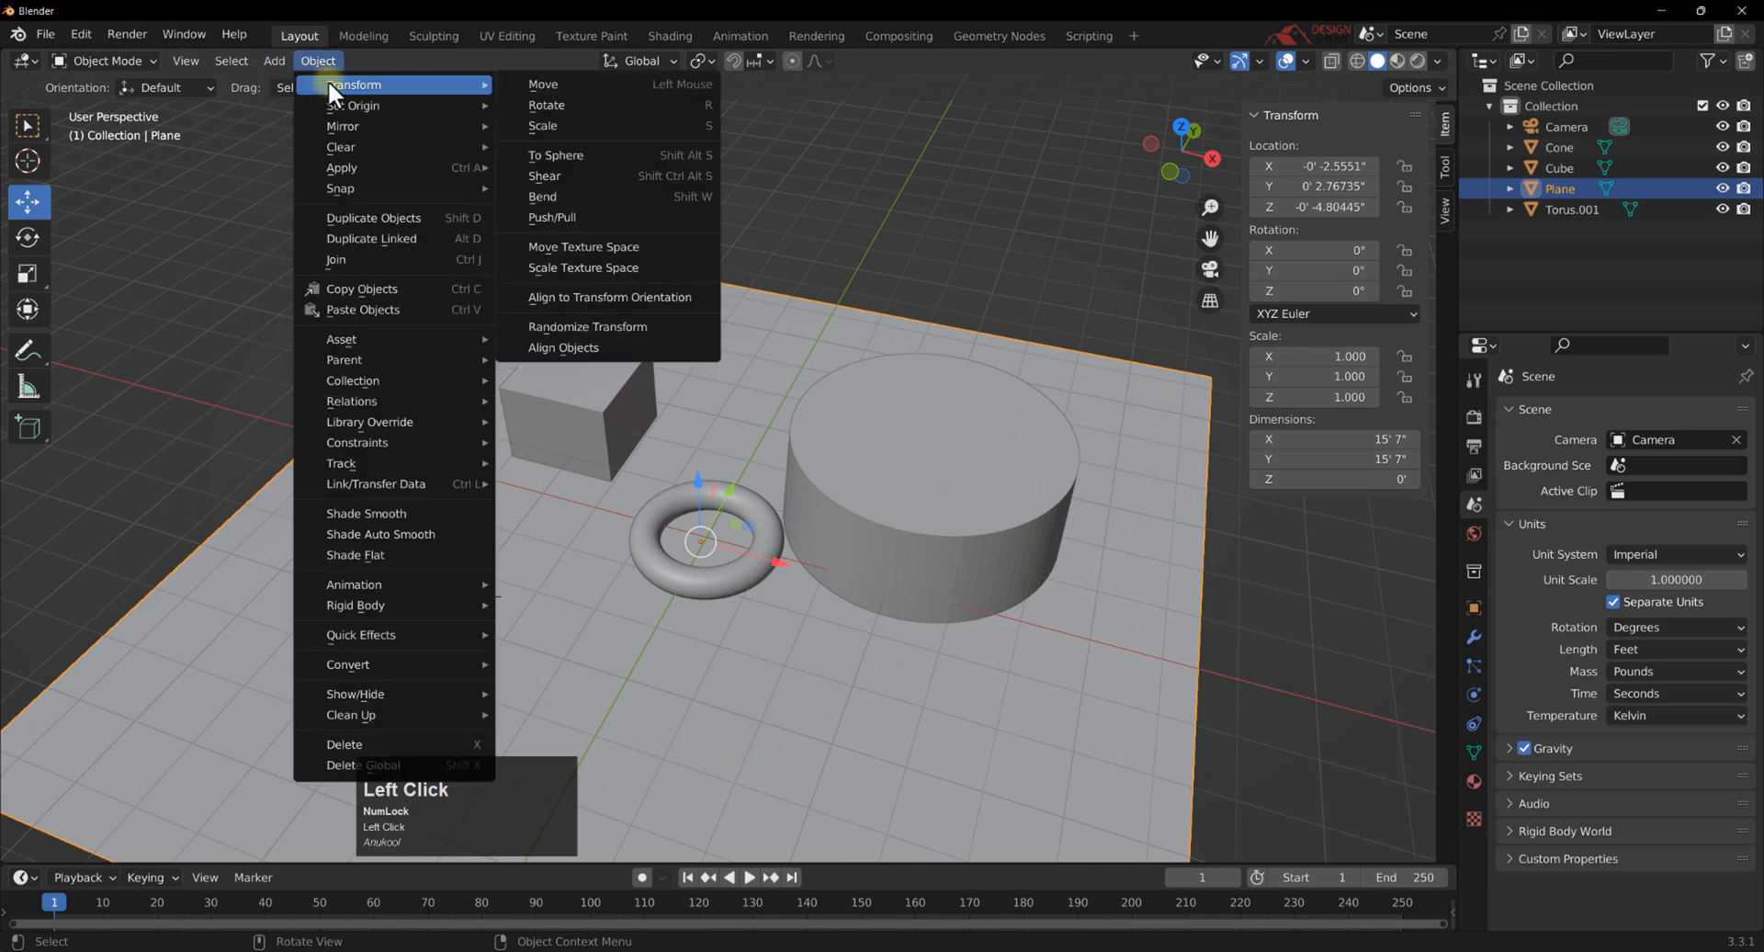
mouse_move(291, 83)
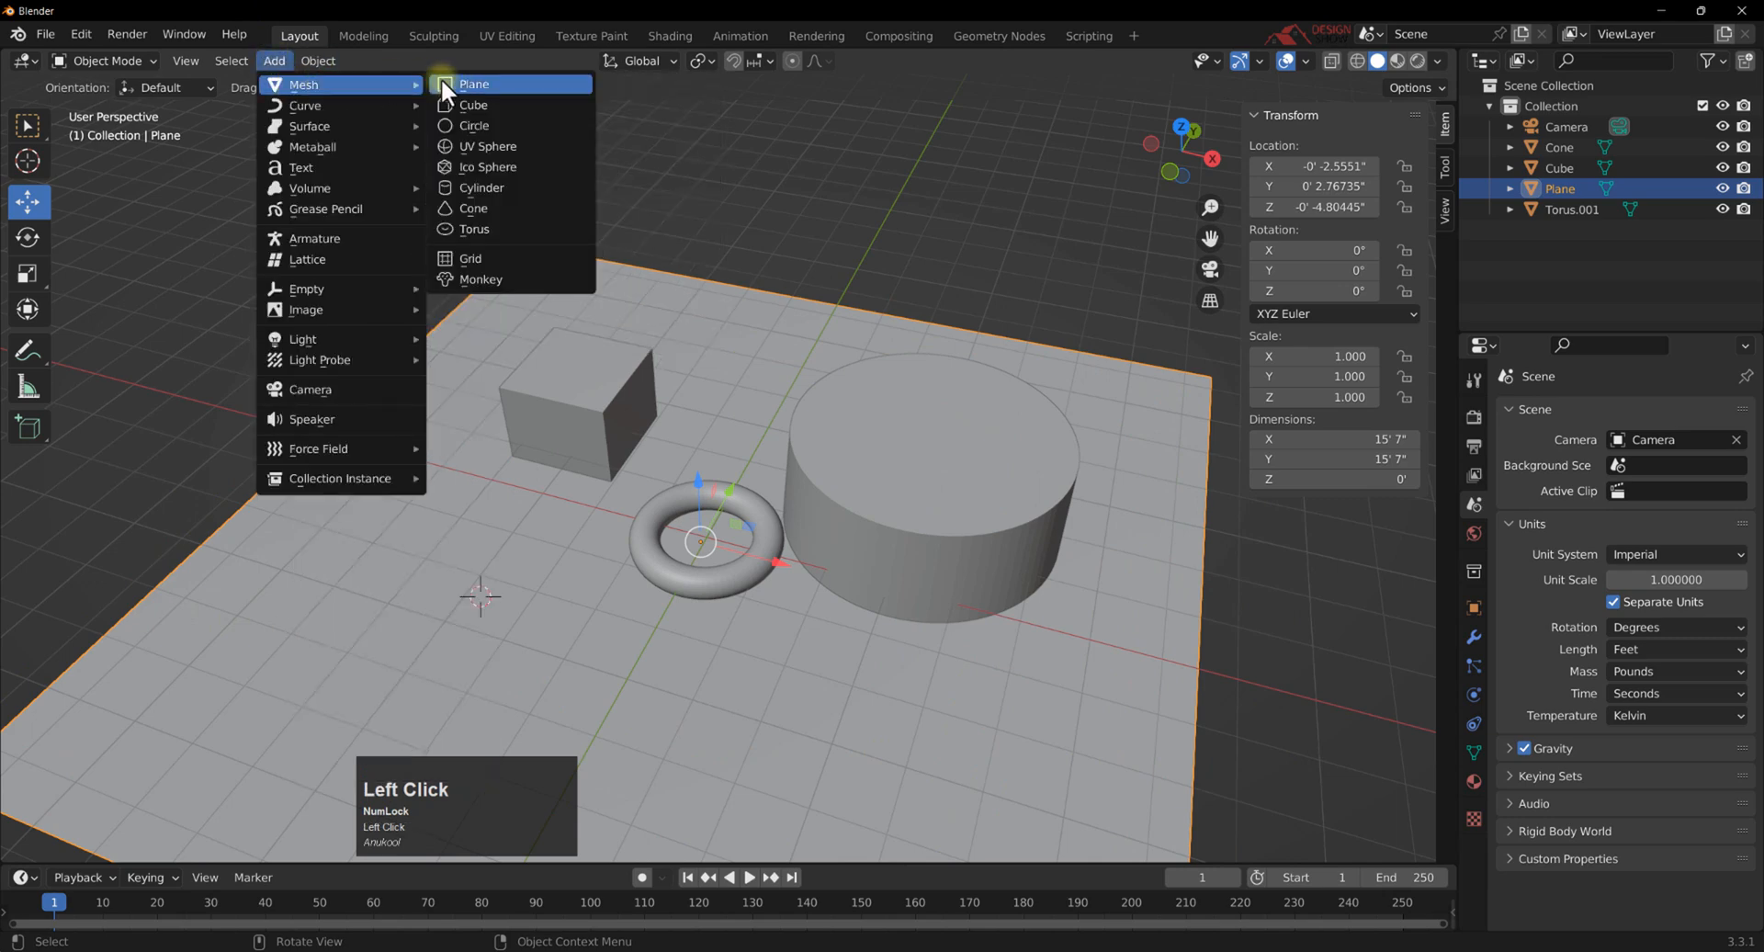
left_click(476, 278)
middle_click_drag(493, 552, 456, 489)
left_click_drag(458, 491, 450, 437)
left_click(410, 326)
Select the cube, then extend the selection with the monkey so that it is the active object.
middle_click_drag(410, 326, 571, 498)
scroll(553, 544, "down", 3)
scroll(571, 498, "up", 2)
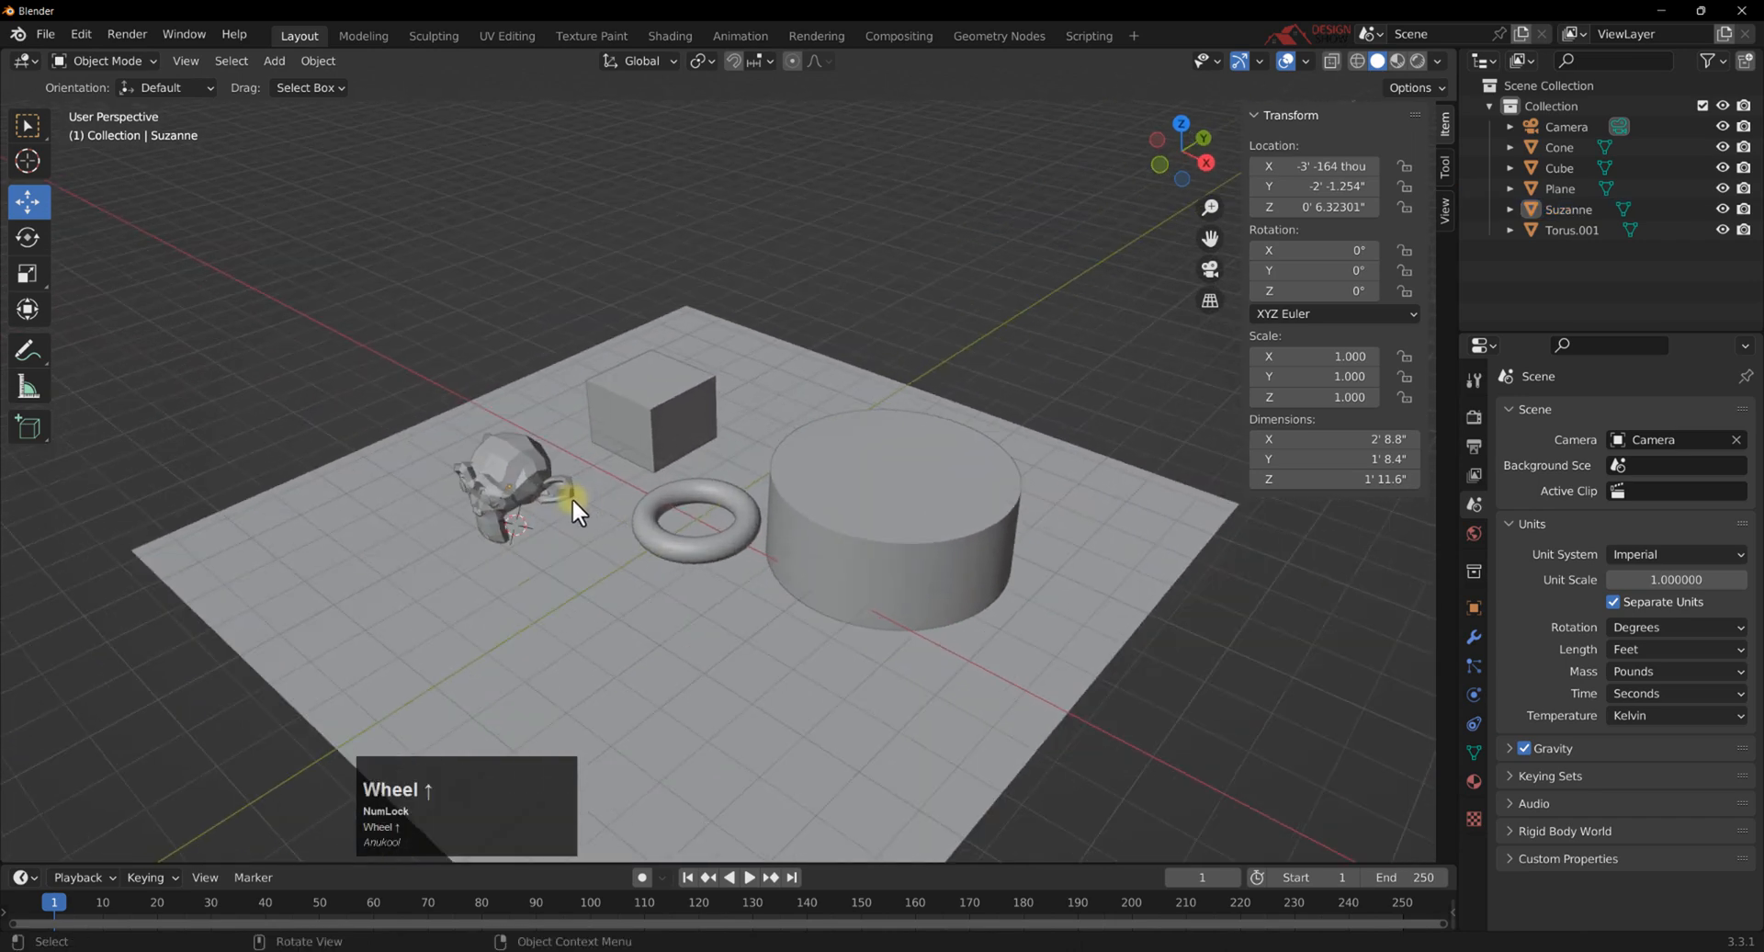
left_click(510, 463)
scroll(527, 463, "up", 2)
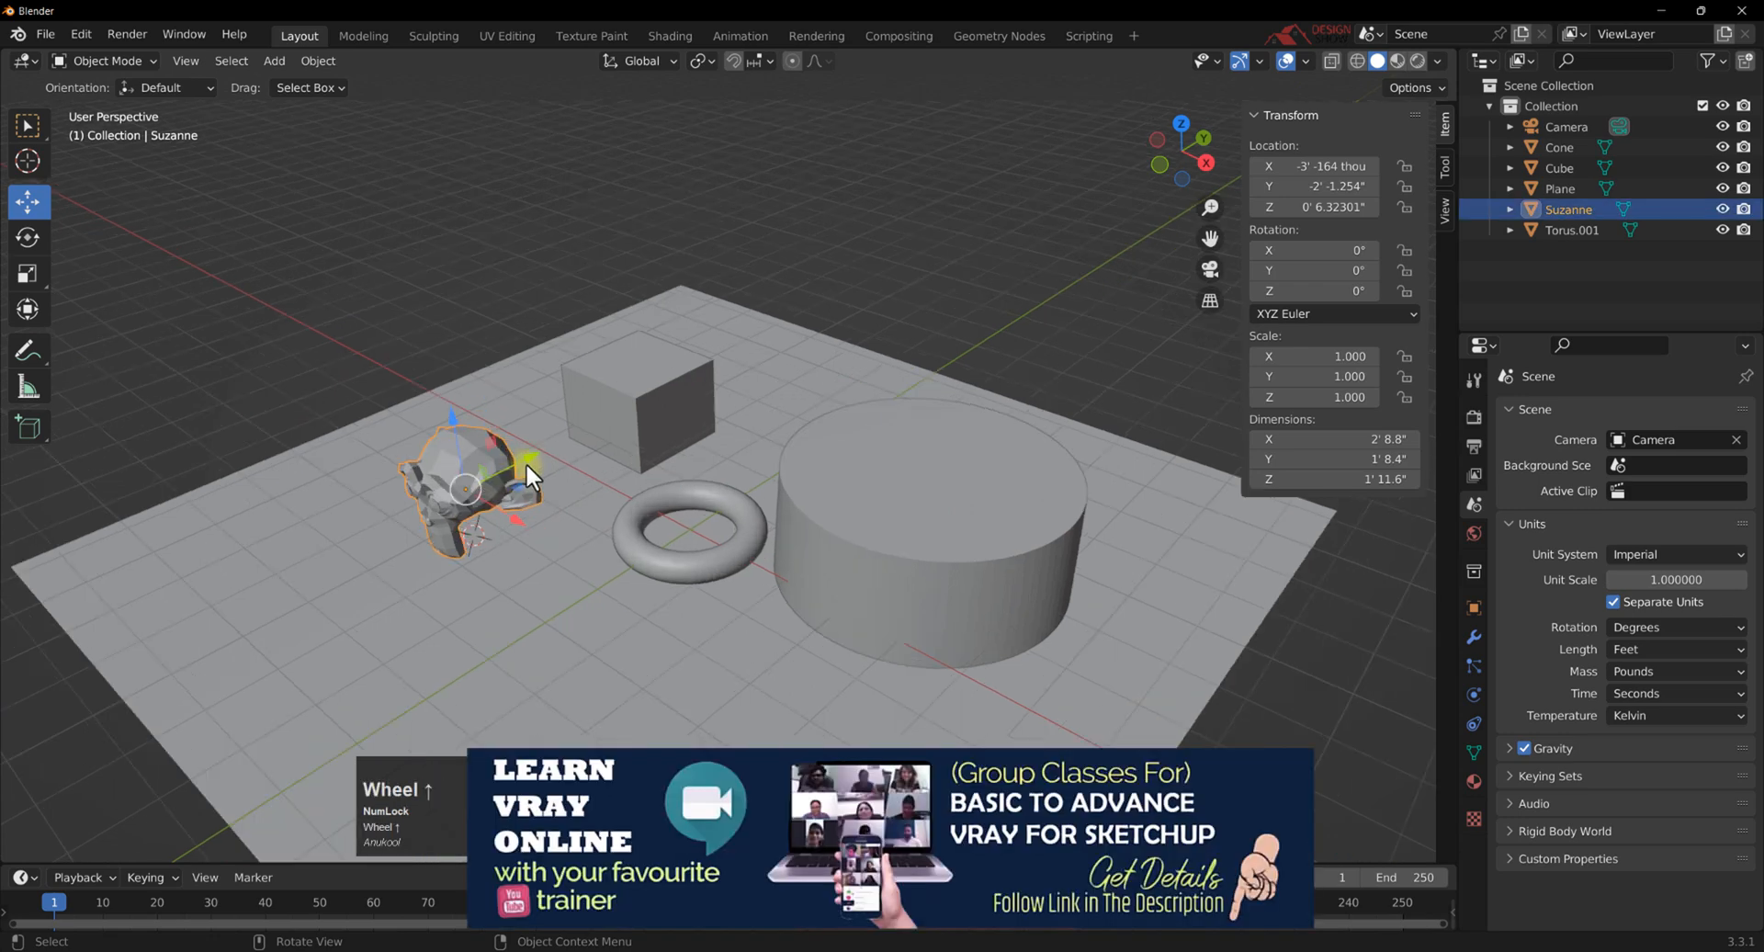
left_click(667, 362)
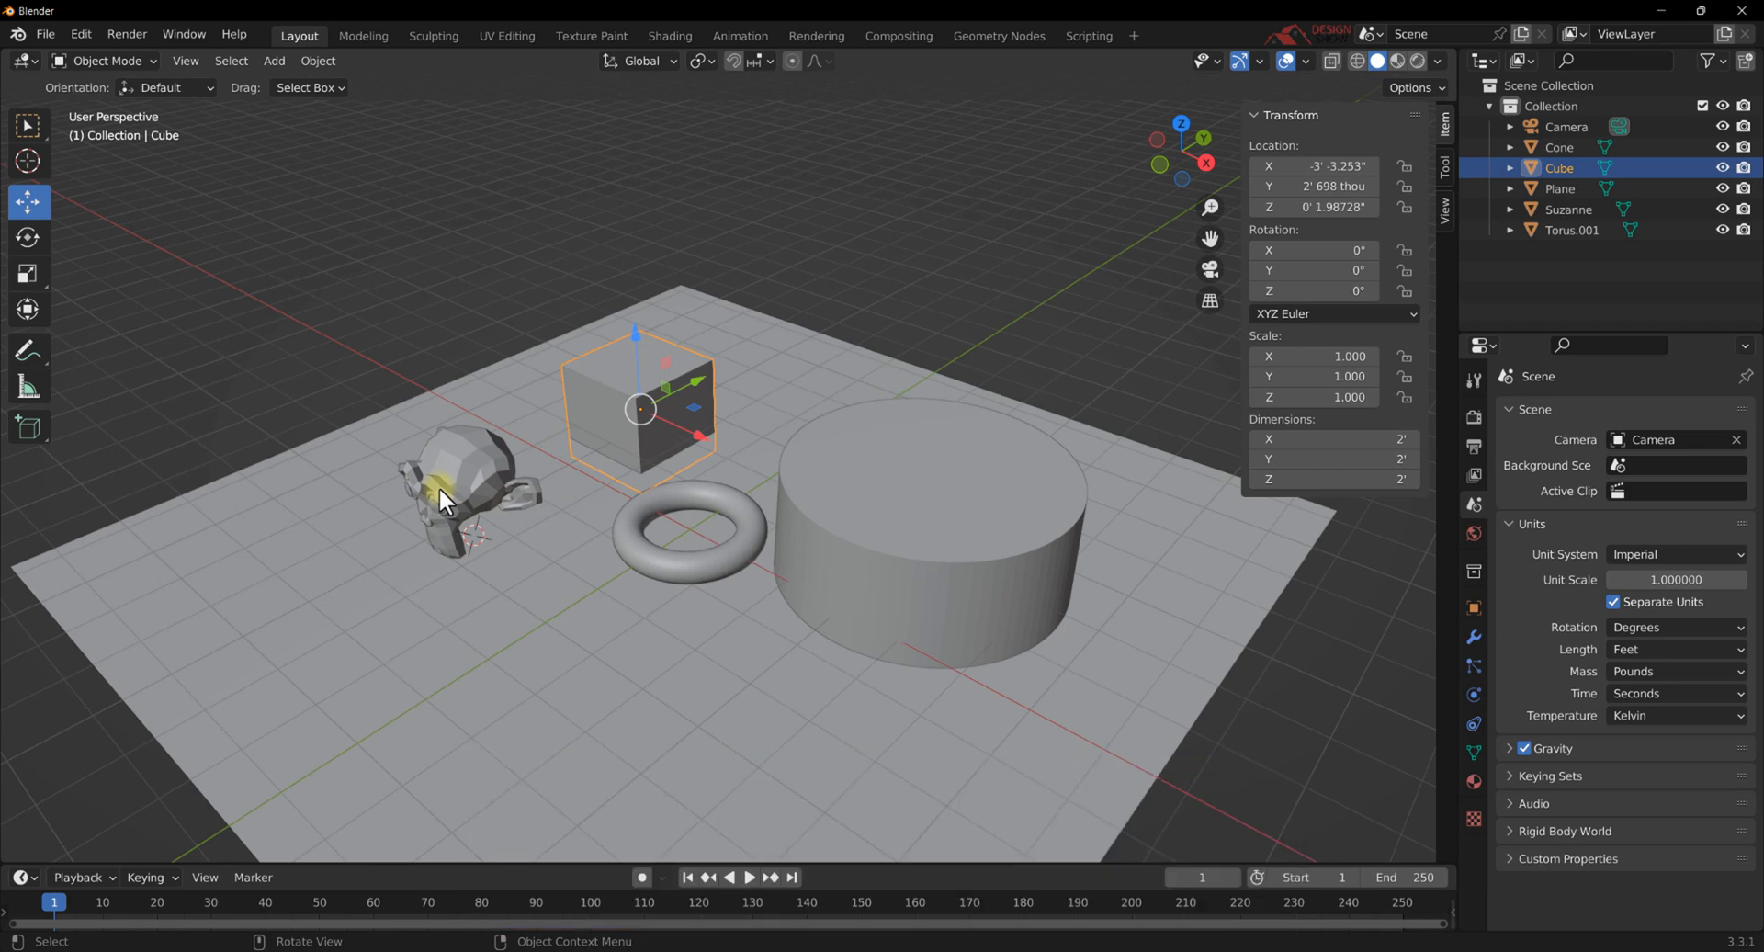
key("shift")
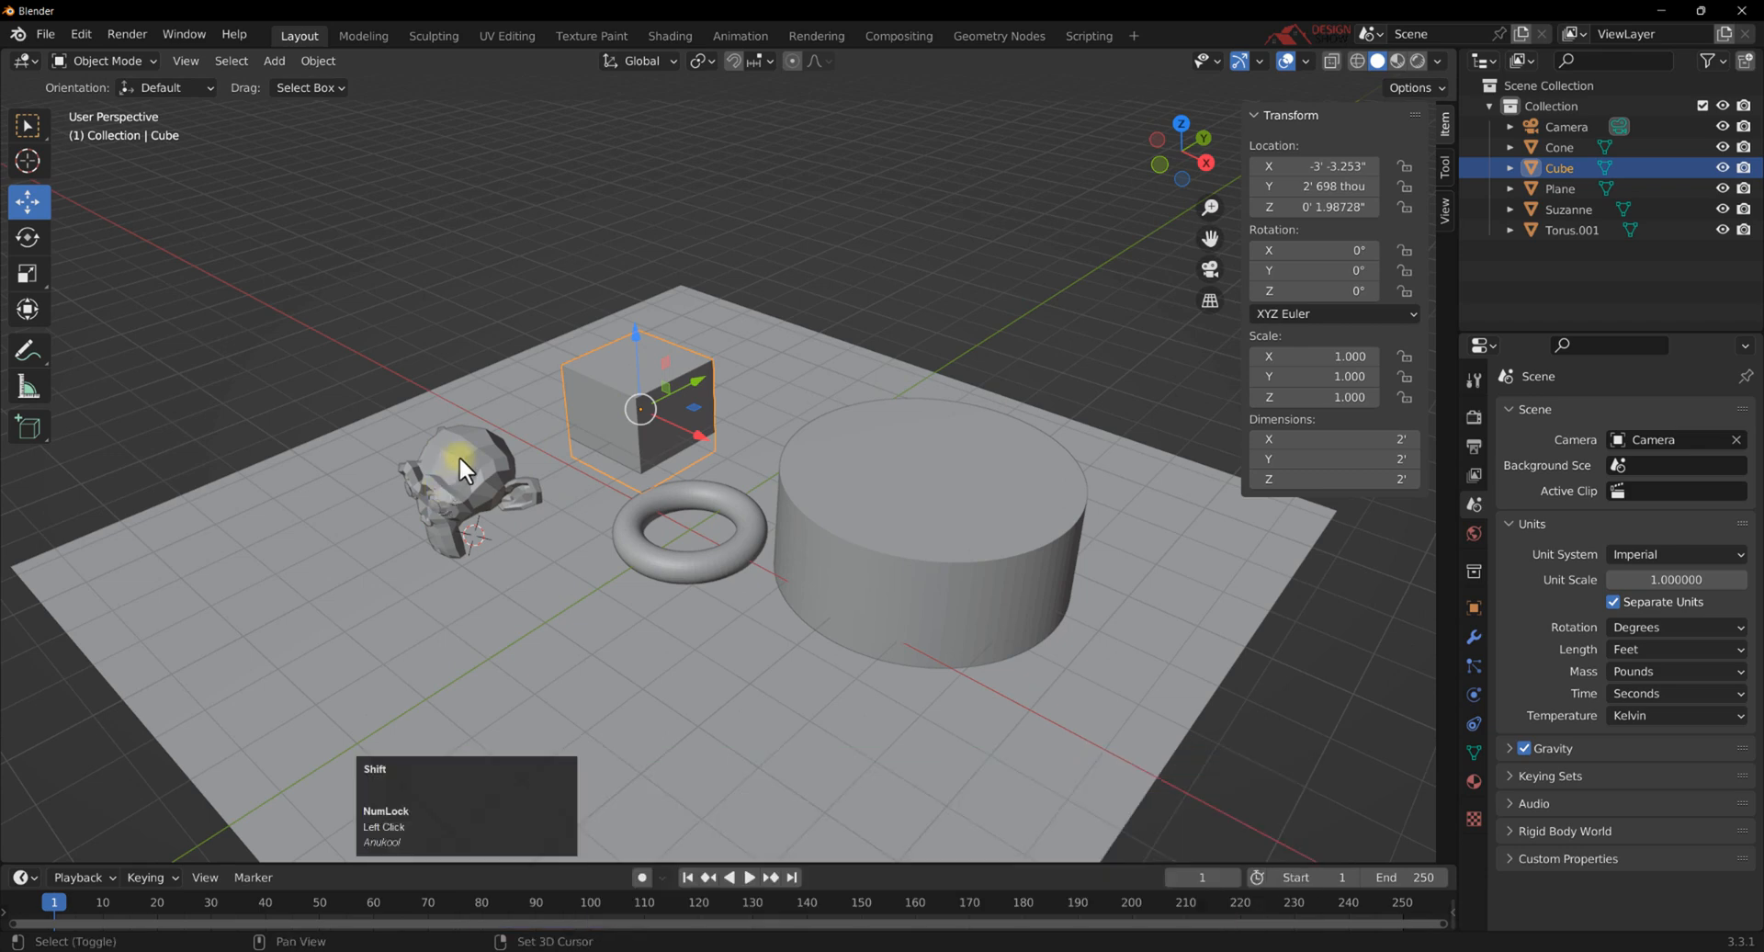
left_click(459, 455, "shift")
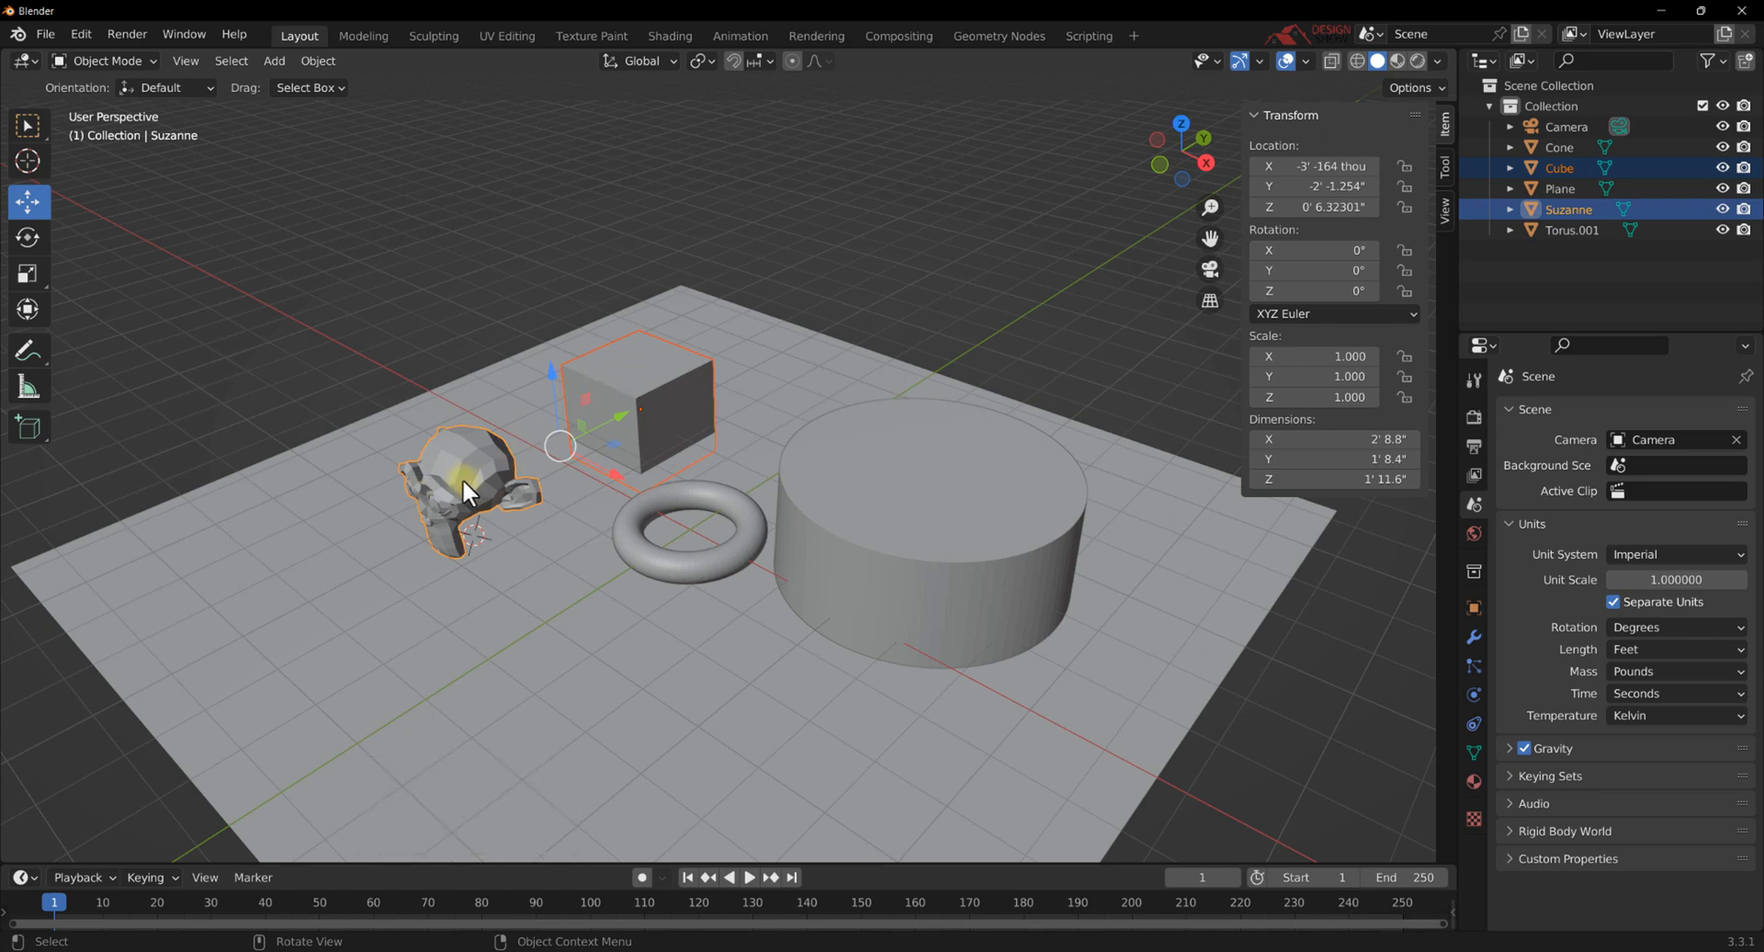
Raise the active monkey to a Z location of 2' 3.323" while the cube is also selected.
scroll(452, 458, "up", 2)
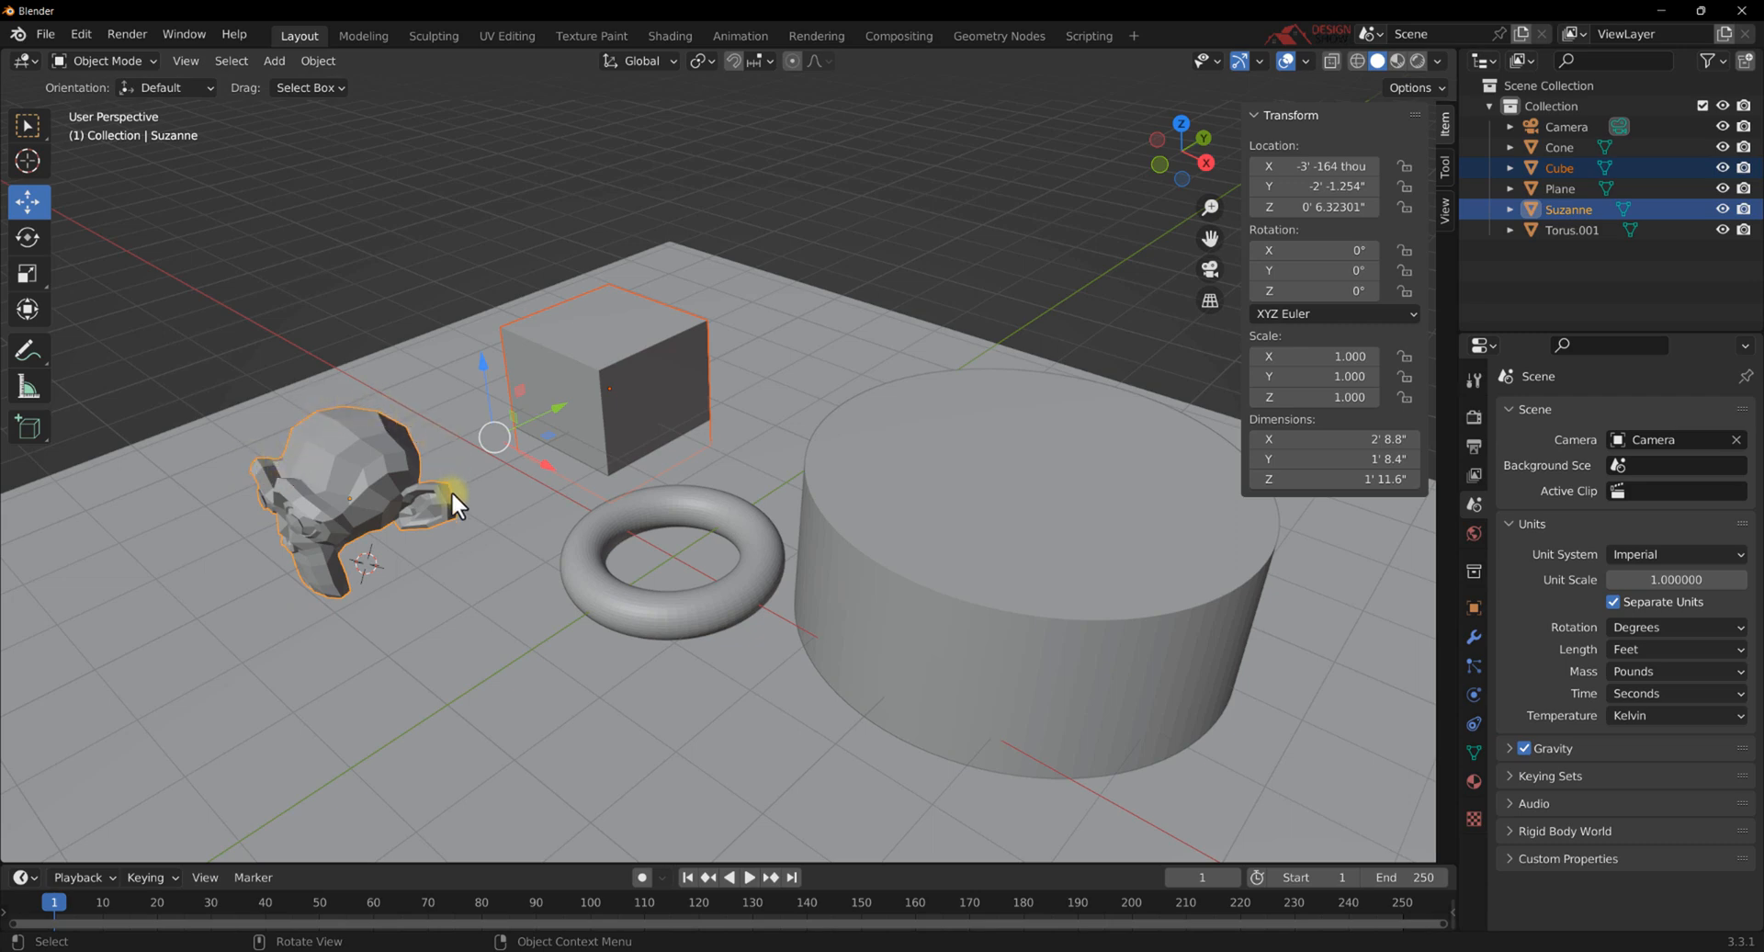
middle_click_drag(426, 546, 437, 444)
scroll(450, 452, "up", 3)
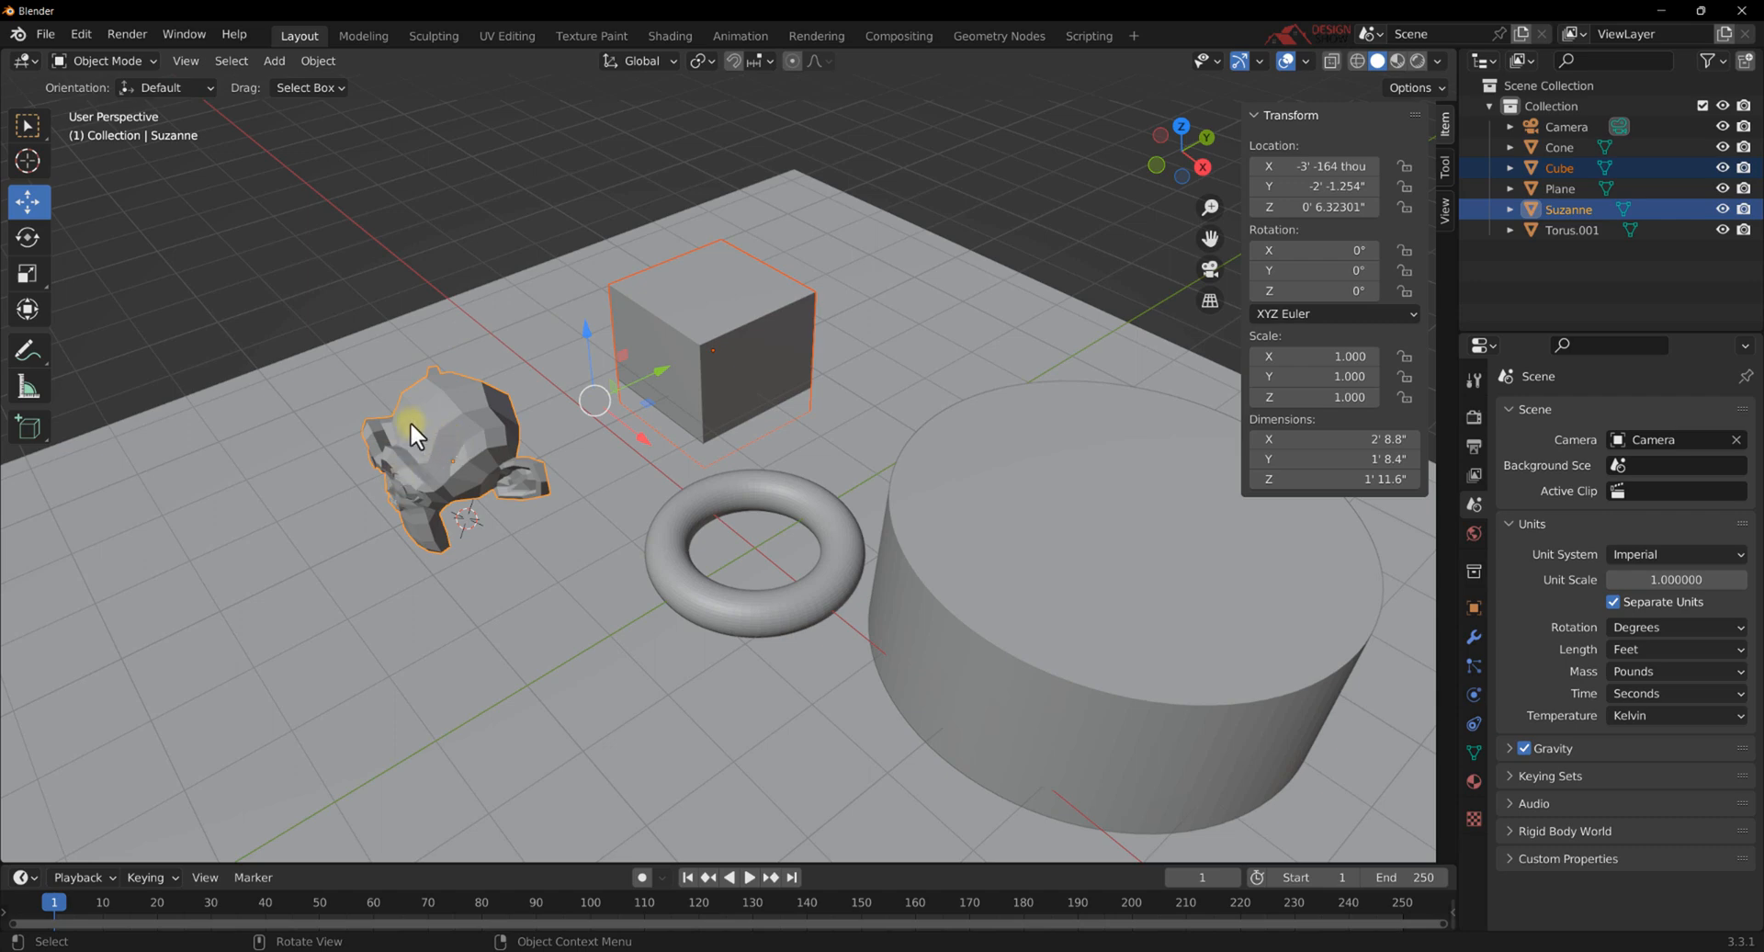
mouse_move(1349, 207)
left_mouse_down()
mouse_move(1314, 208)
mouse_move(1347, 207)
left_mouse_up()
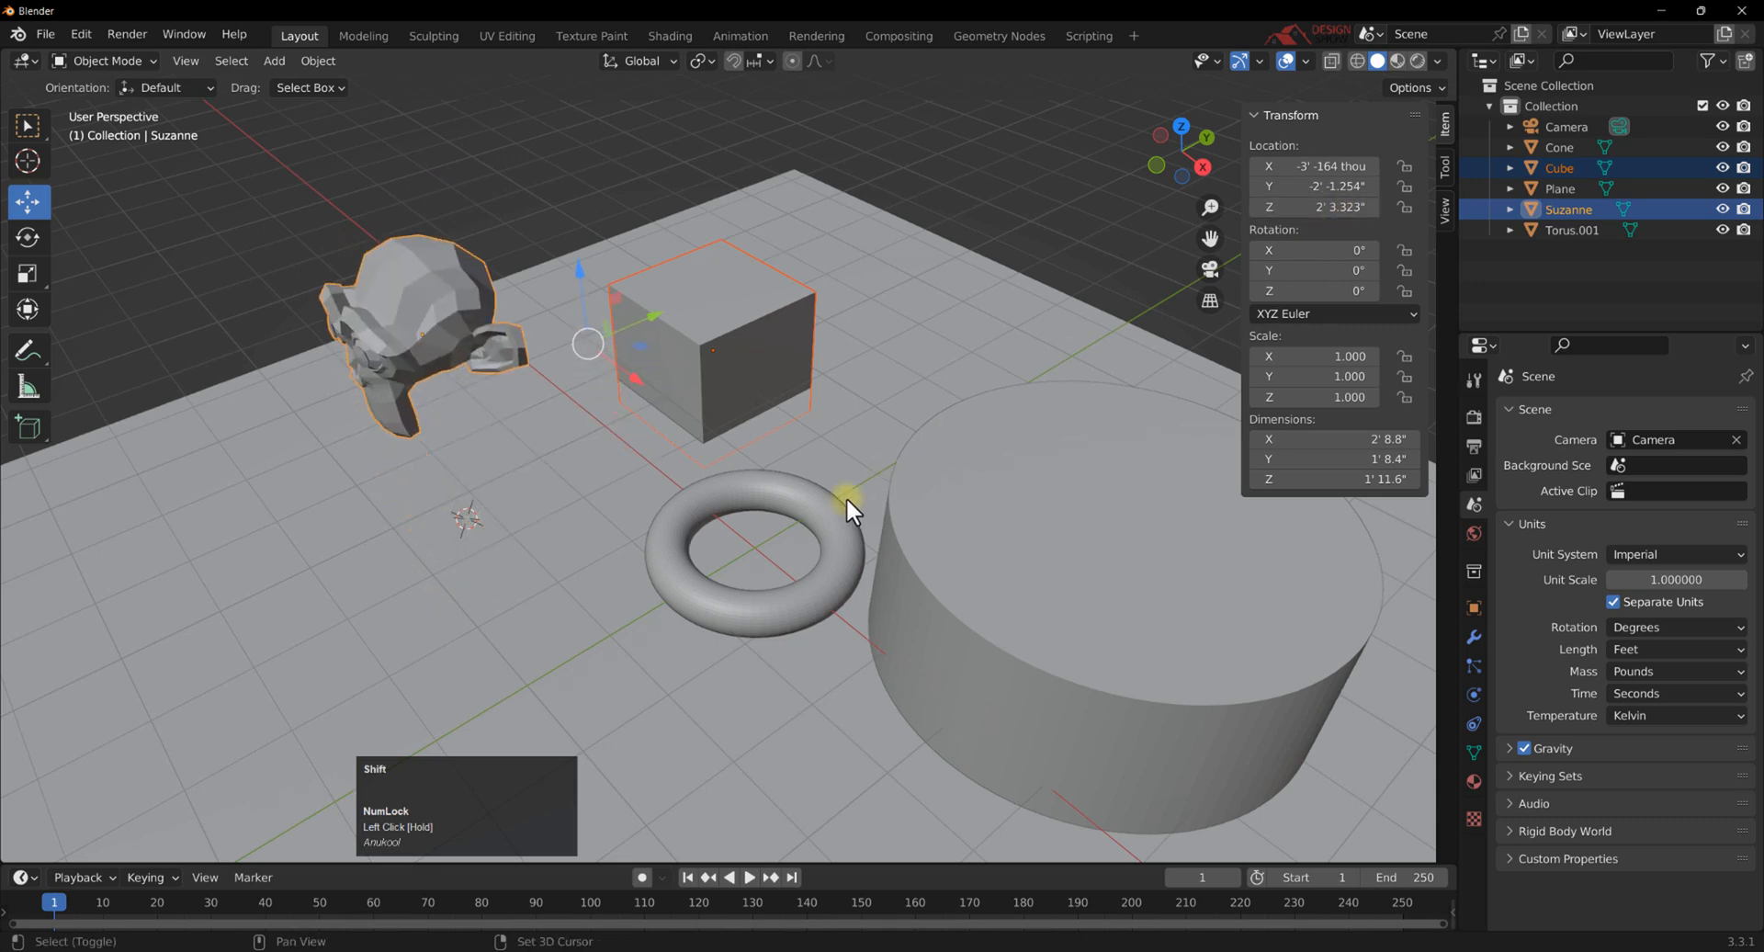
Add the torus to the selection, make the cube the active object and set its Z location to 0' 8.98728".
left_click(824, 520, "shift")
middle_click_drag(824, 520, 781, 507)
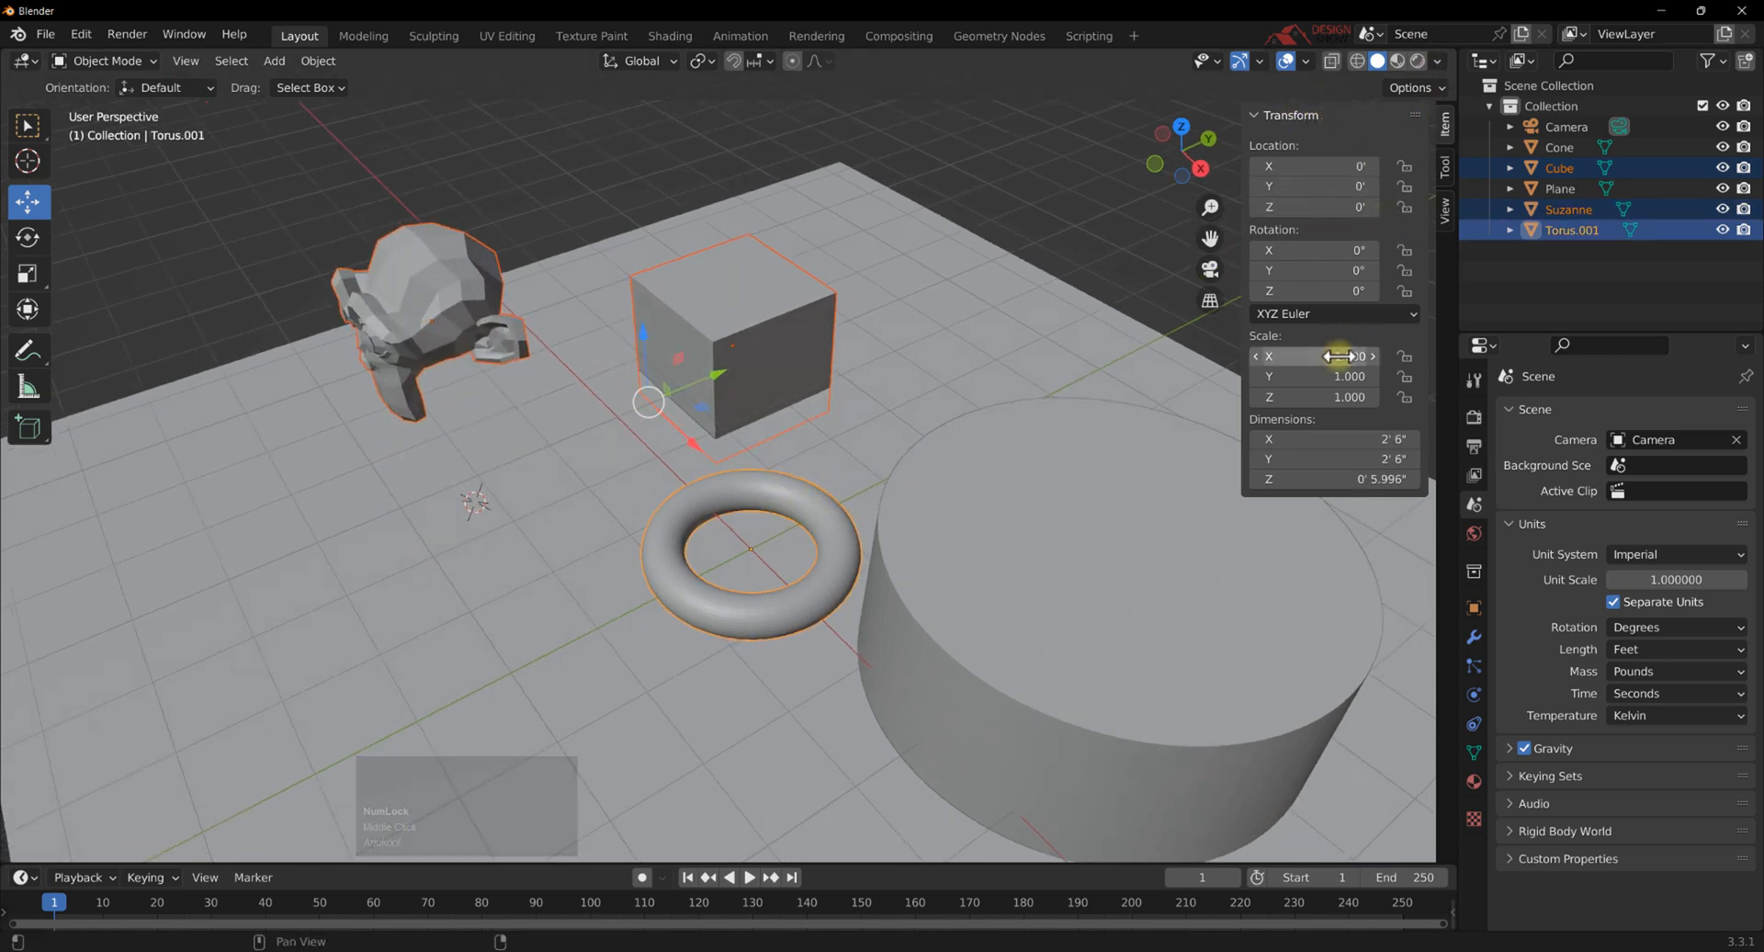
left_click(775, 338, "shift")
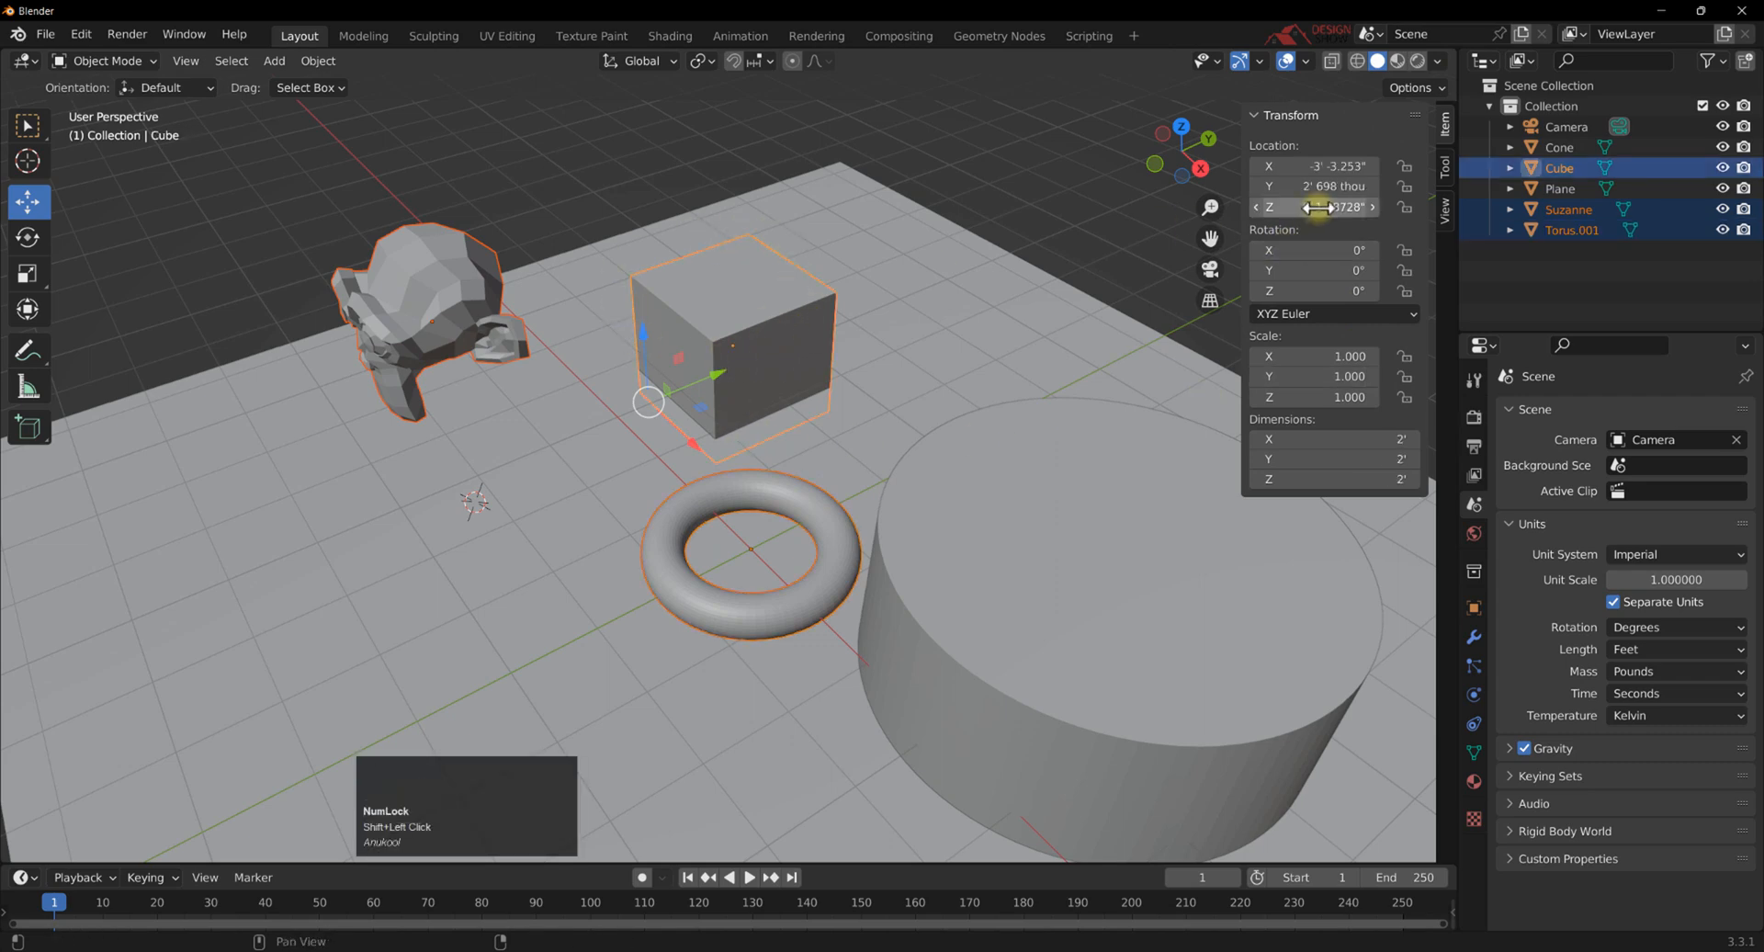
left_click_drag(1324, 207, 1349, 206)
mouse_move(726, 311)
middle_mouse_down()
mouse_move(752, 322)
mouse_move(730, 306)
middle_mouse_up()
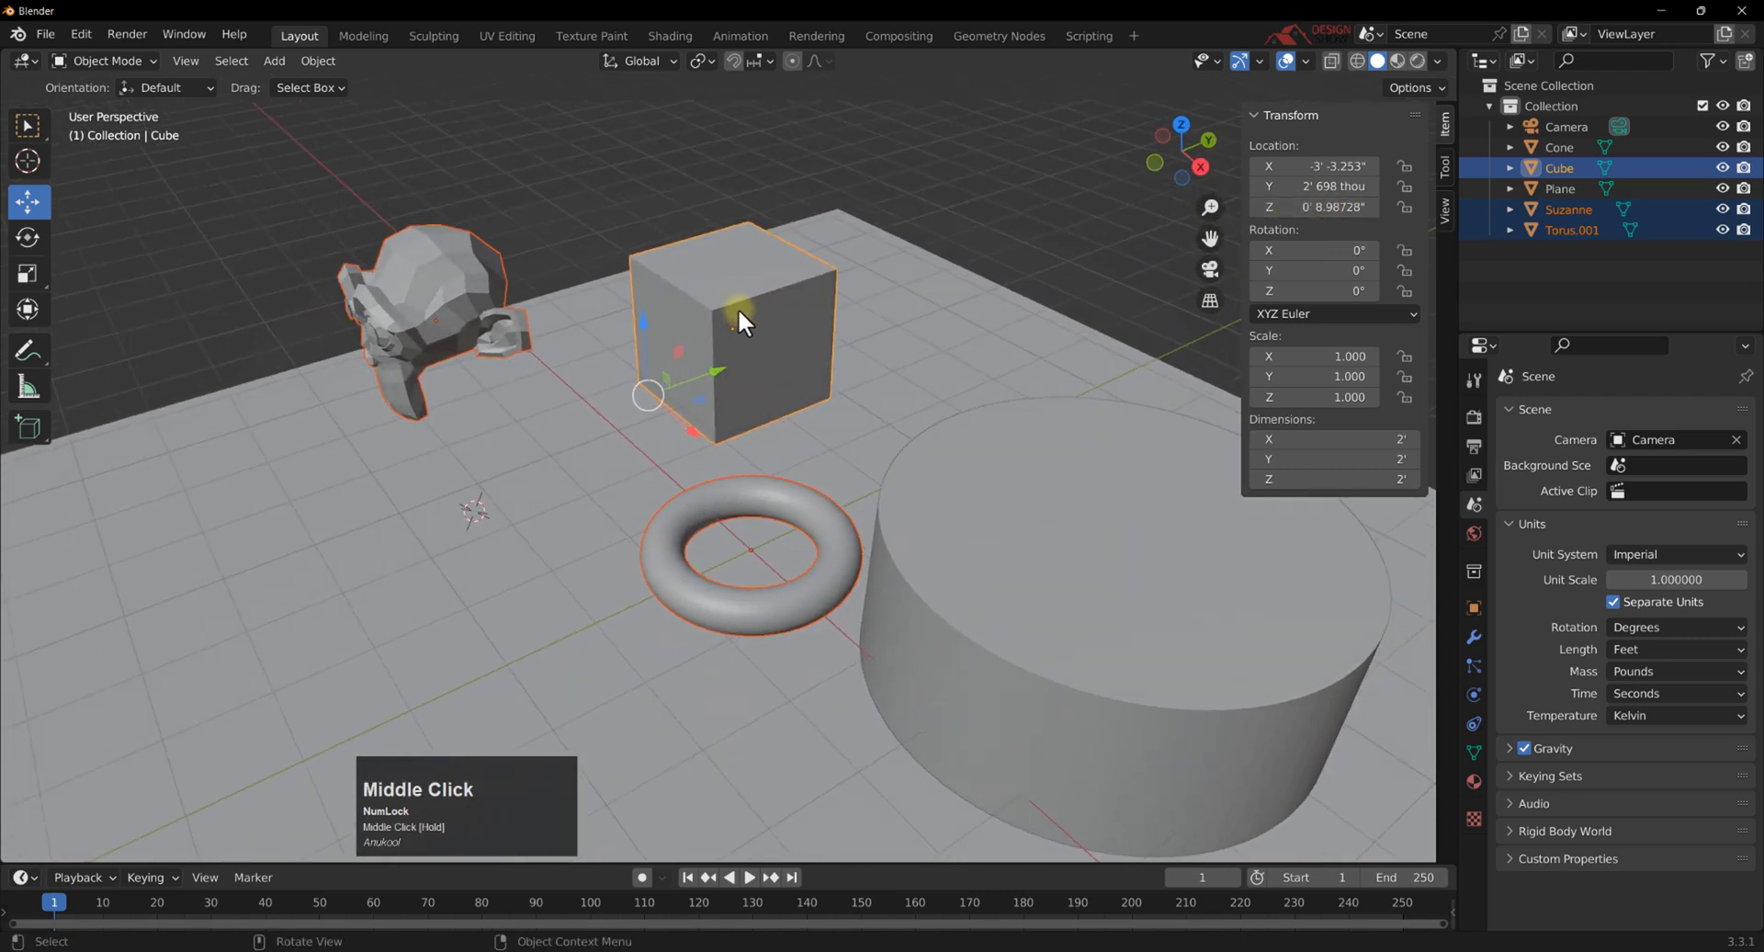
Toggle the cube out of and back into the selection, and remove the torus from it.
key("shift")
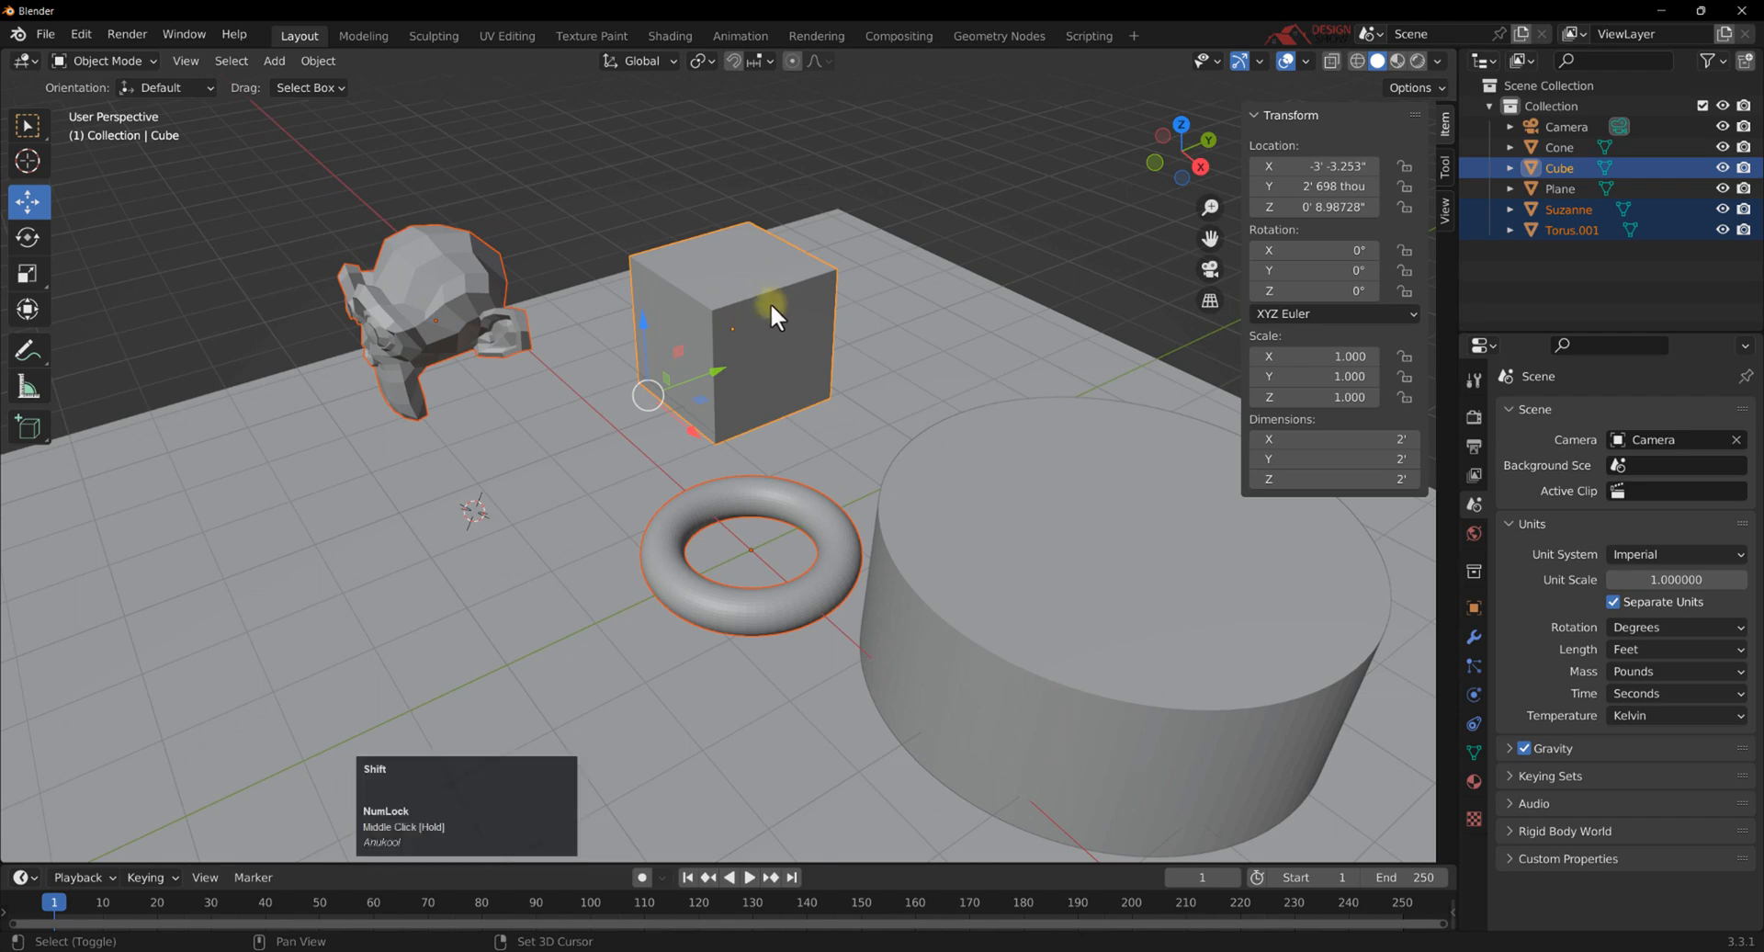
left_click(765, 296, "shift")
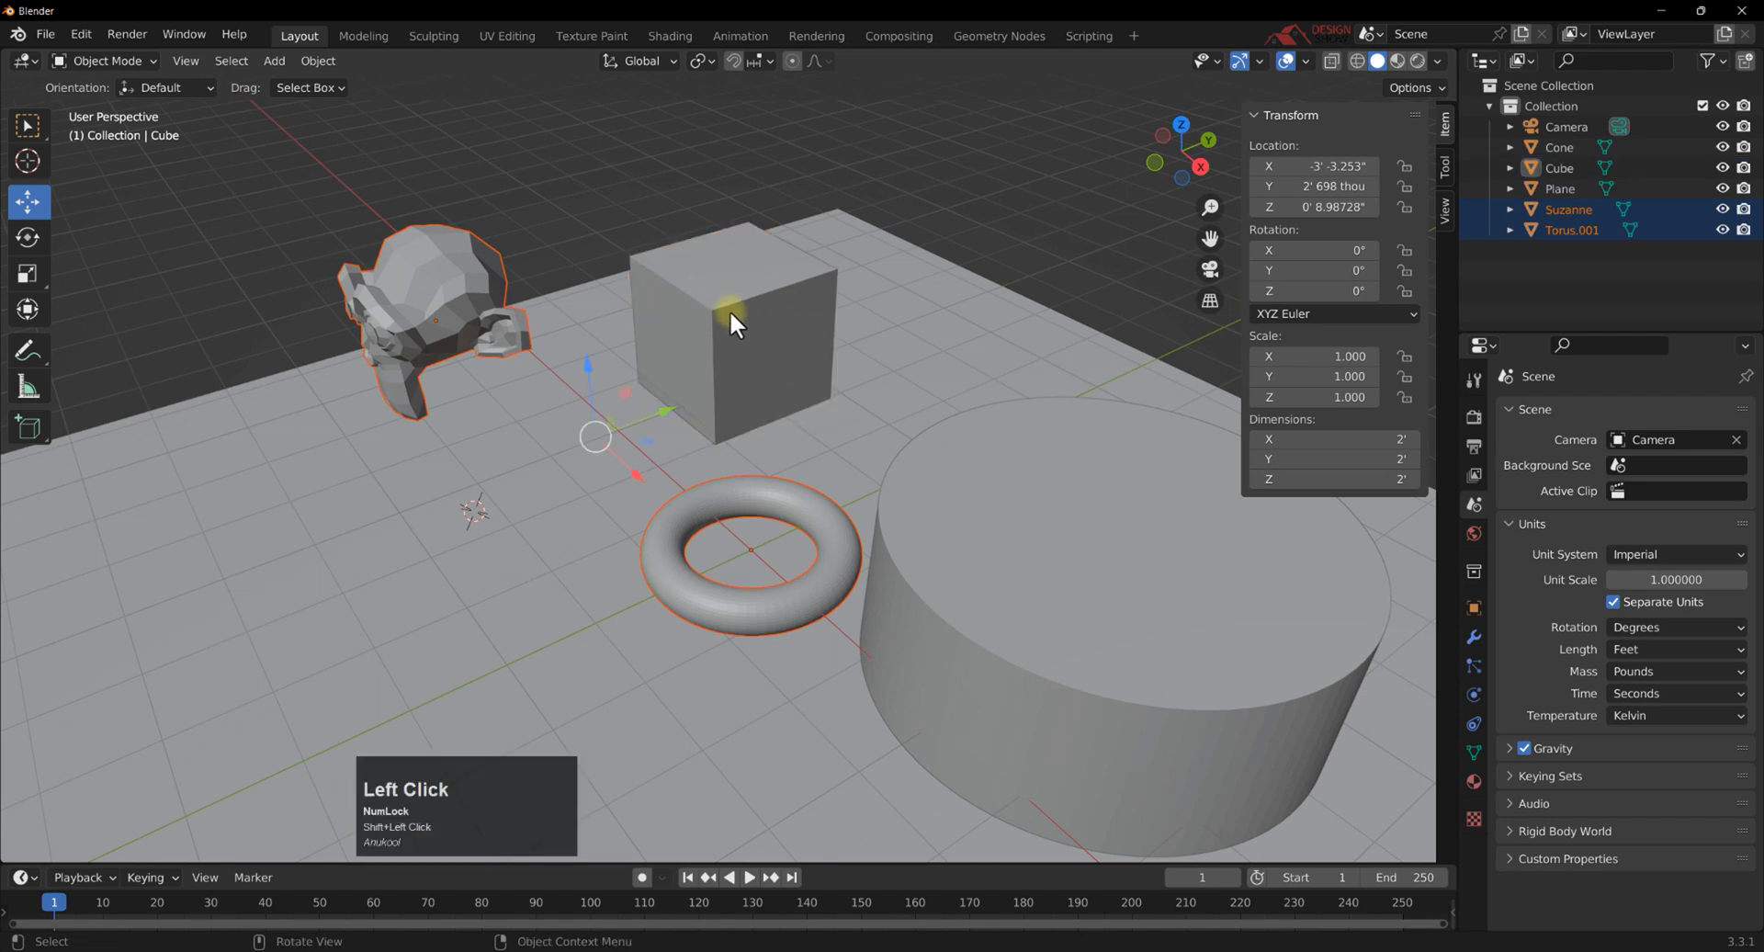
left_click(729, 298, "shift")
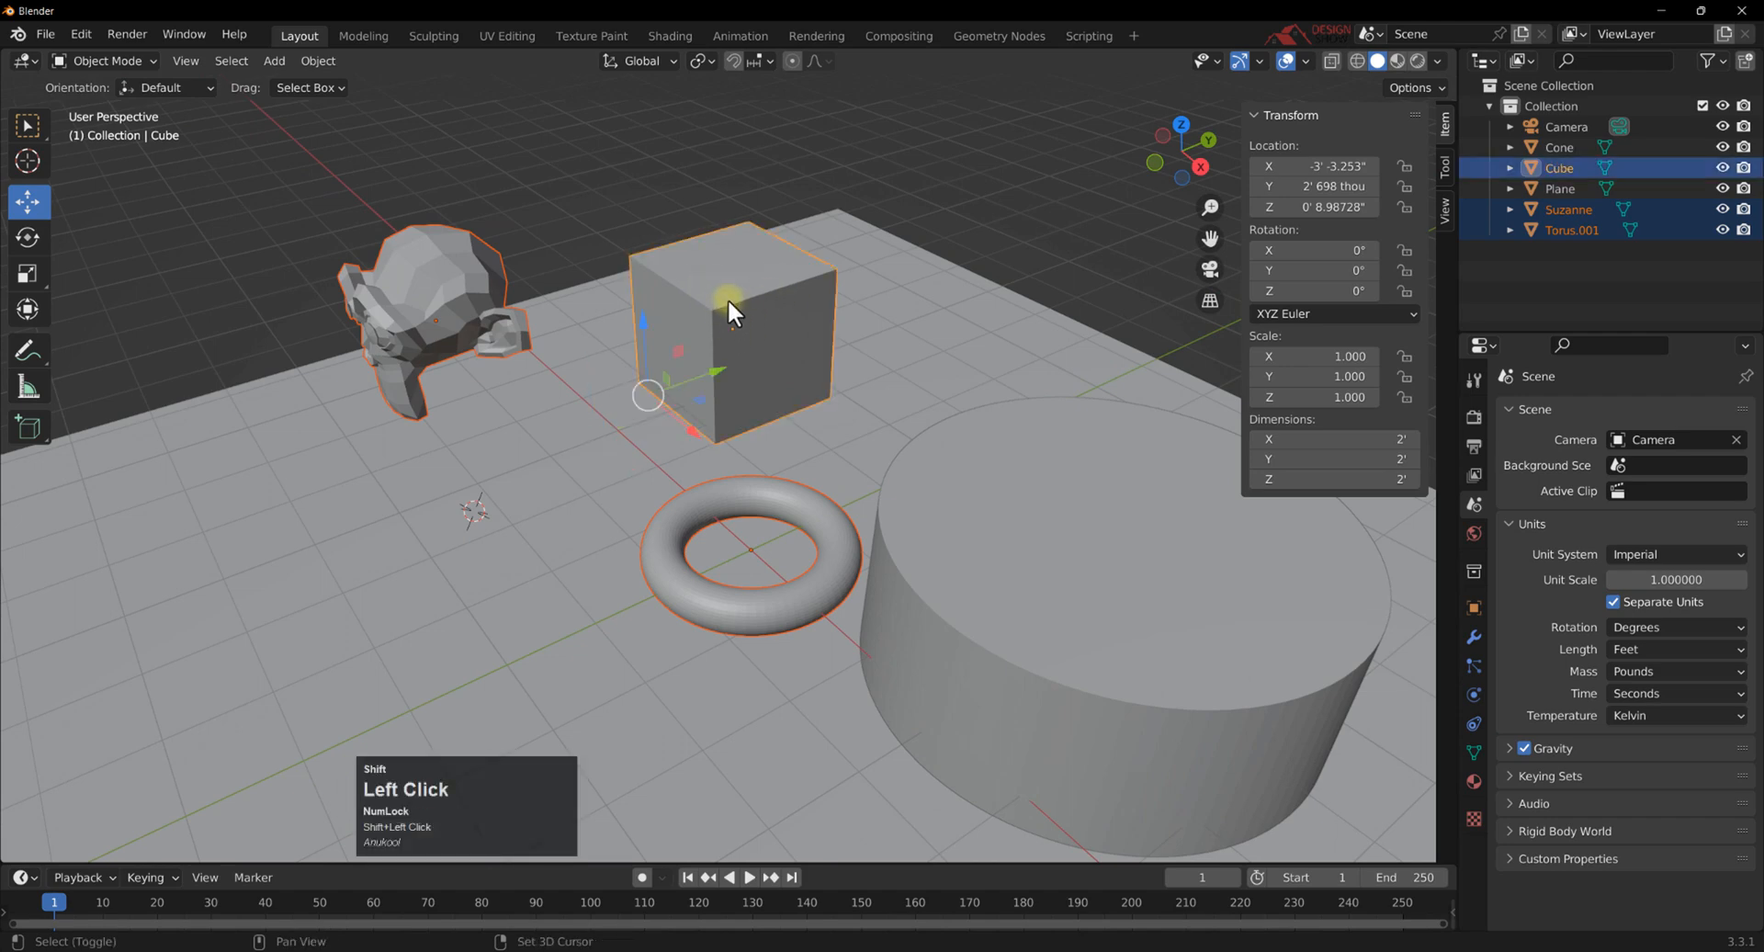
left_click(836, 515, "shift")
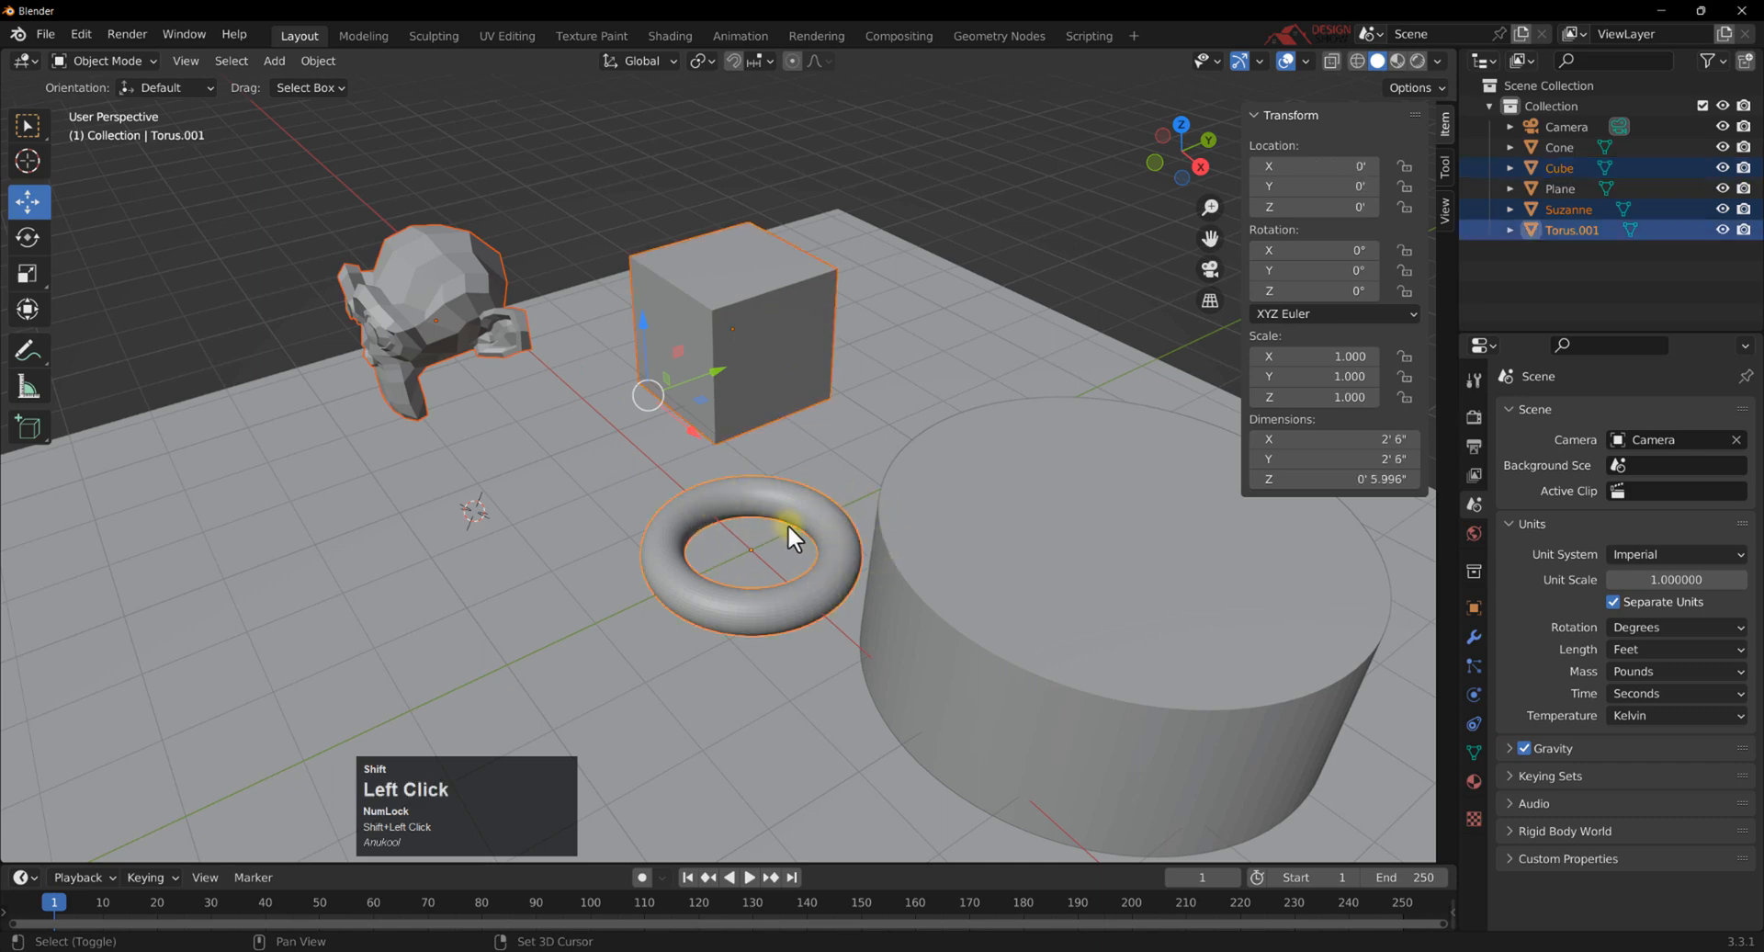
left_click(829, 590, "shift")
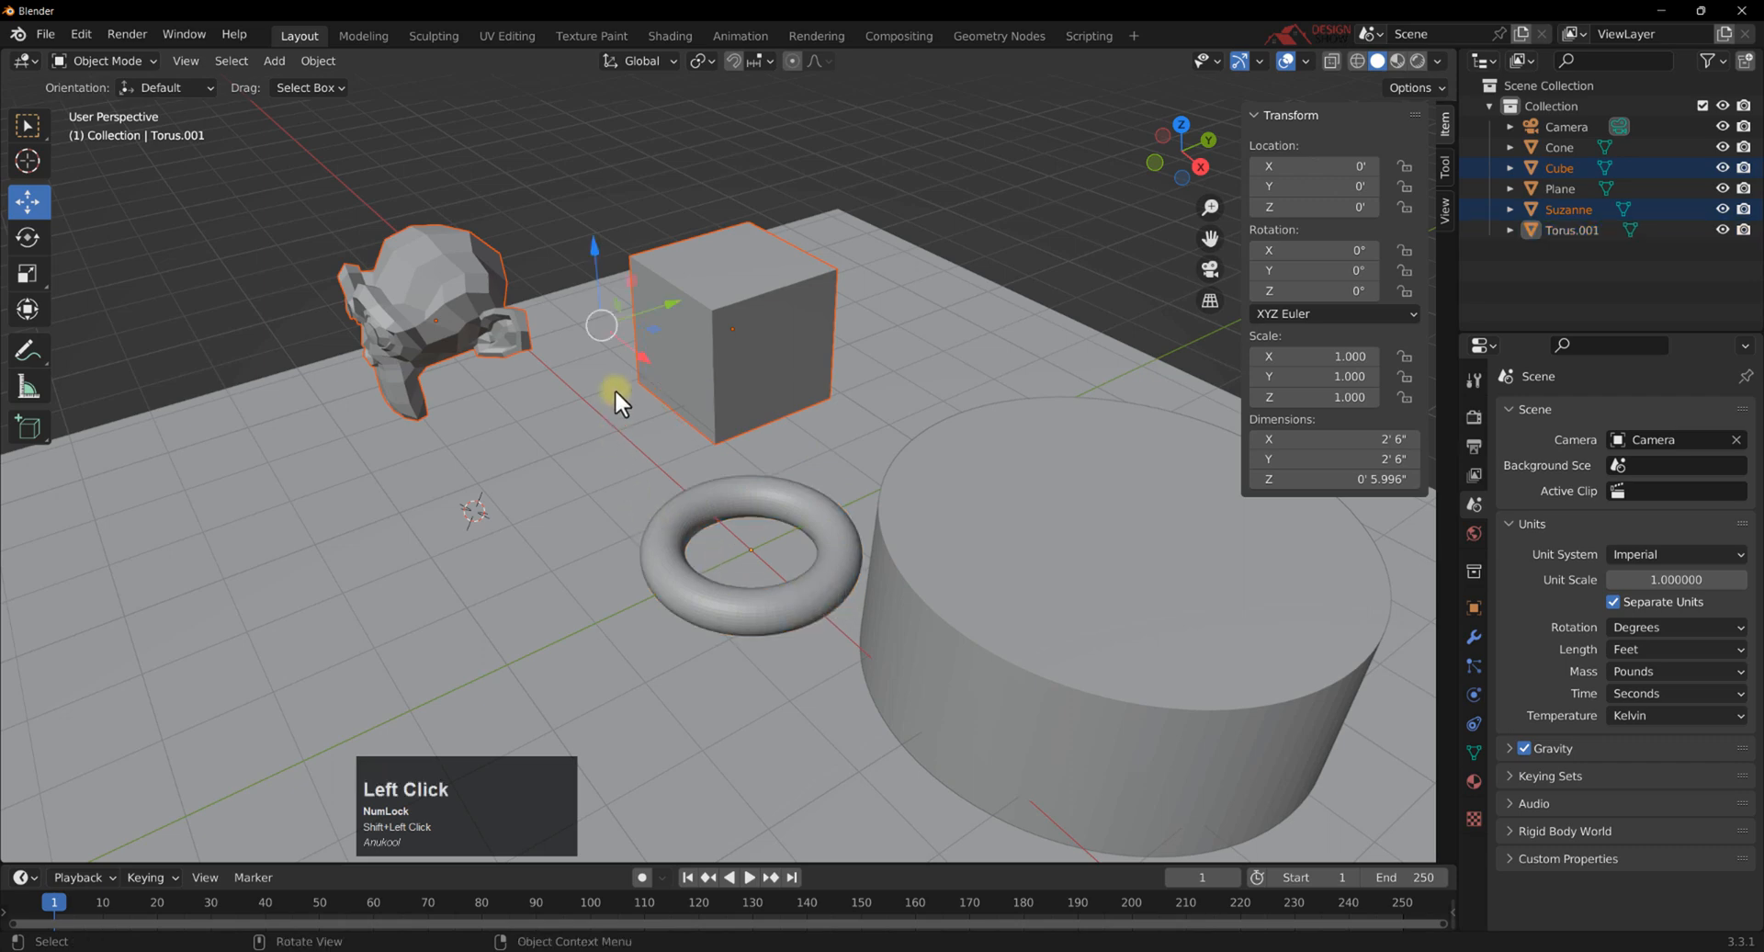
middle_click_drag(615, 388, 625, 395)
scroll(625, 395, "down", 2)
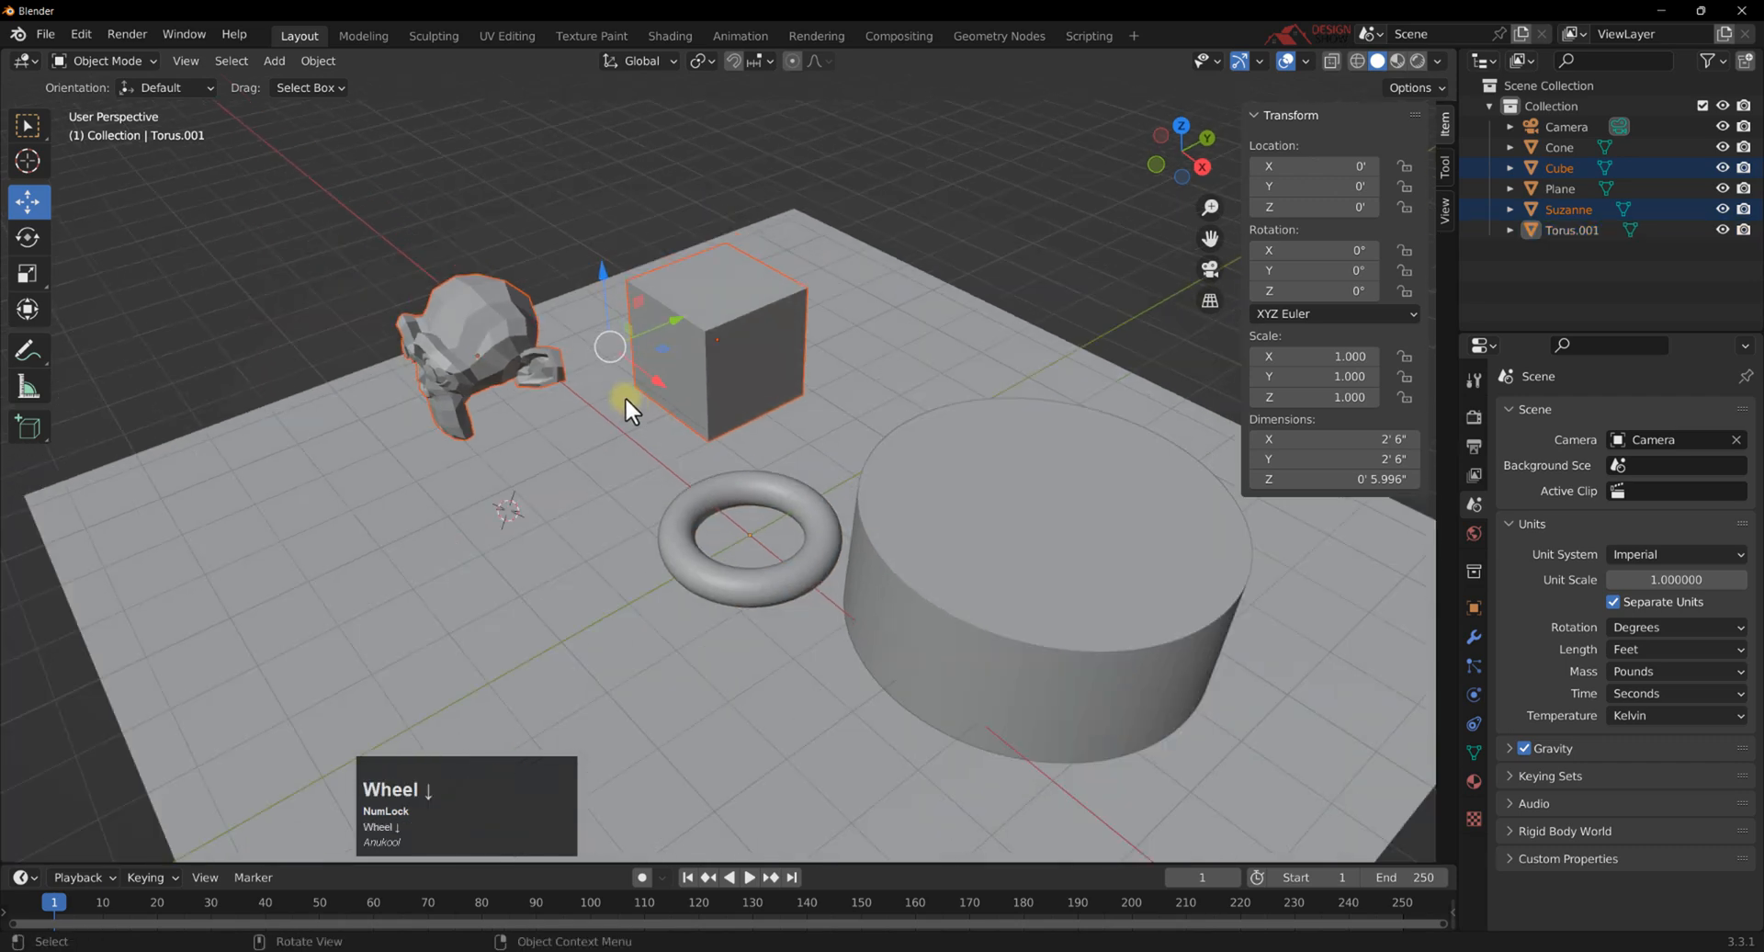
scroll(624, 395, "down", 2)
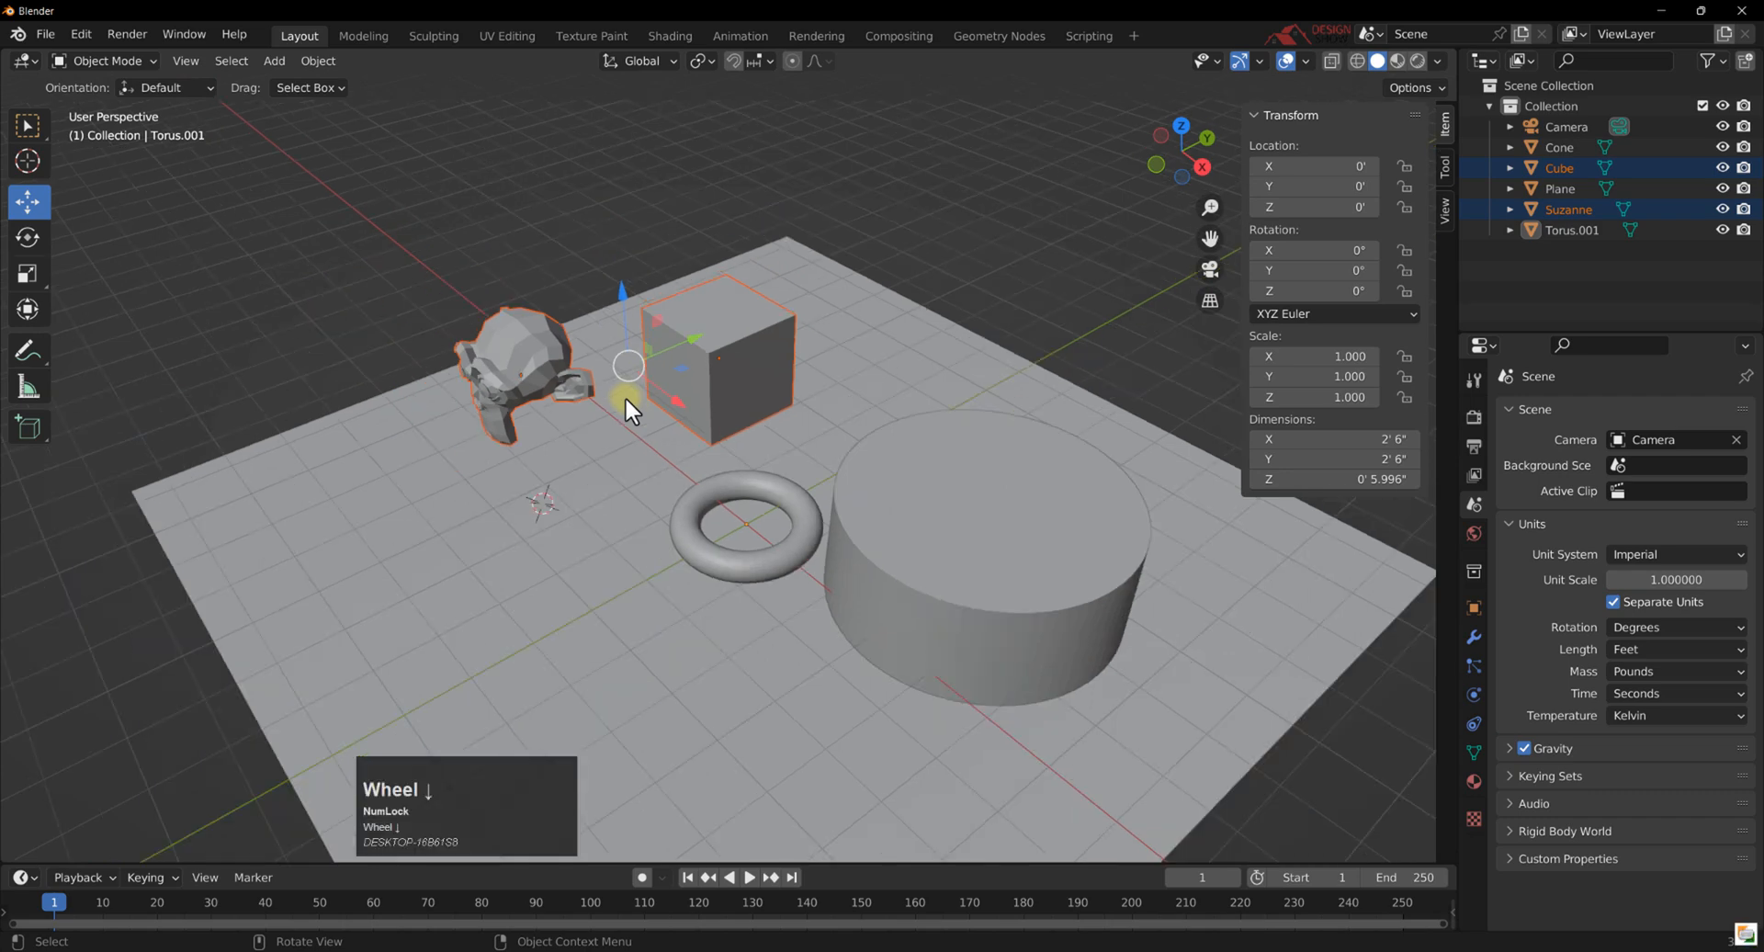
Deselect everything, then box-select all five meshes in the scene.
scroll(626, 439, "down", 1)
left_click(500, 316)
middle_click_drag(500, 315, 590, 402)
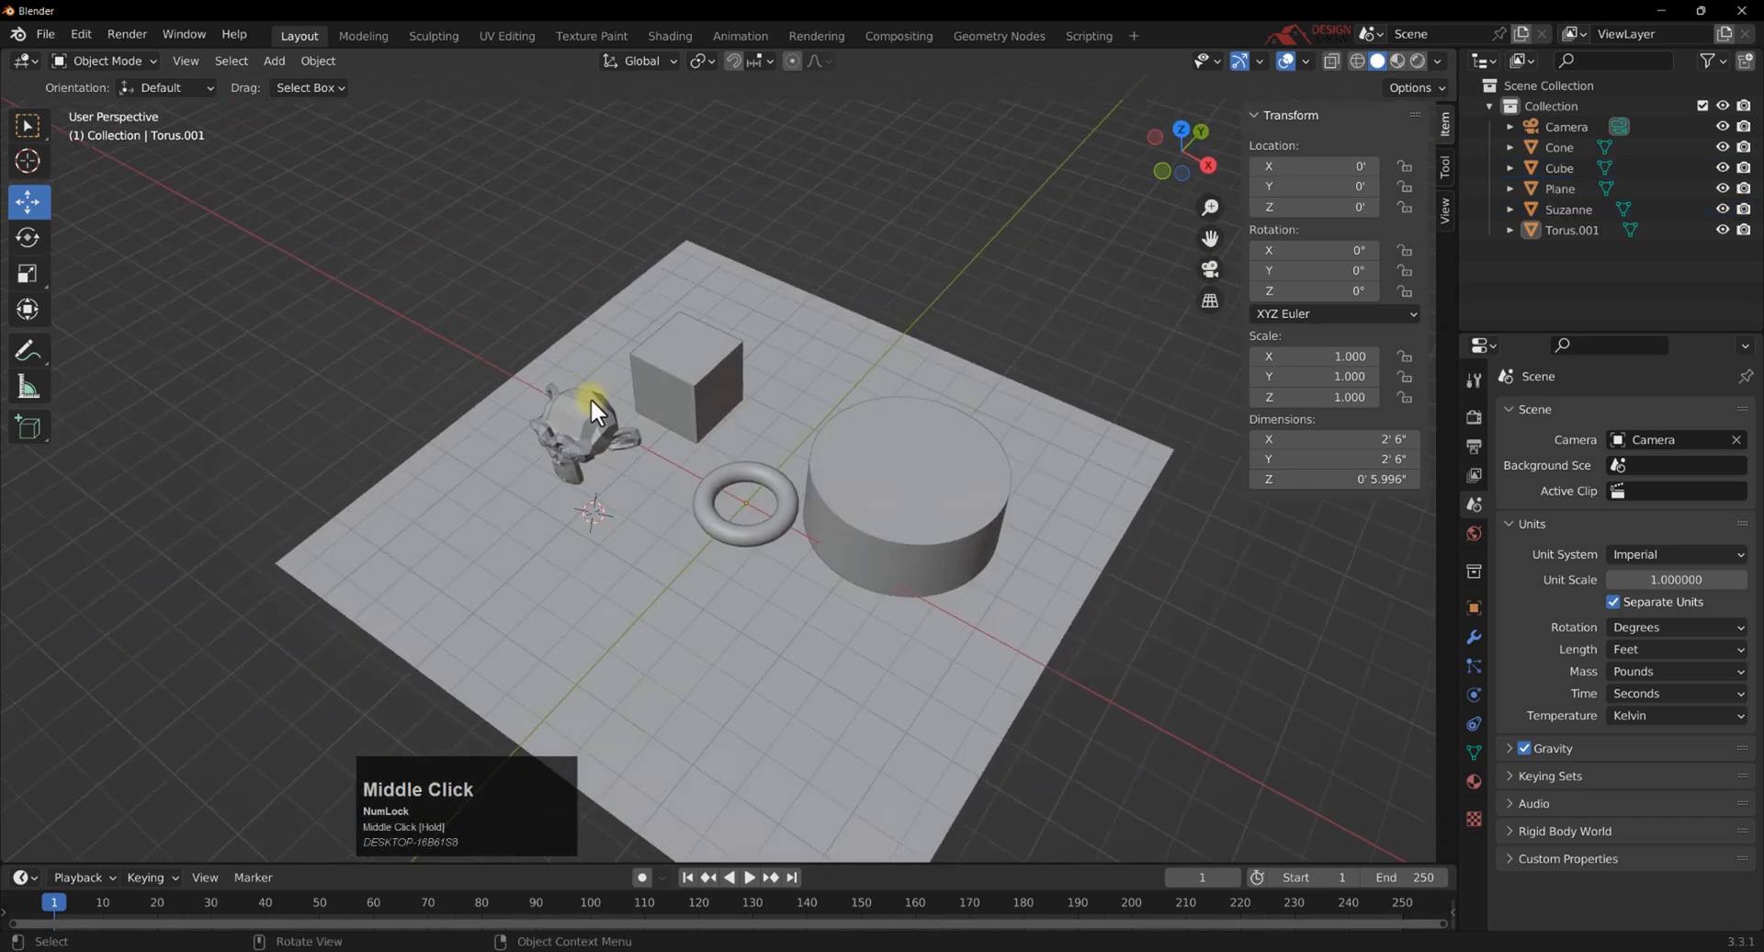
key("b")
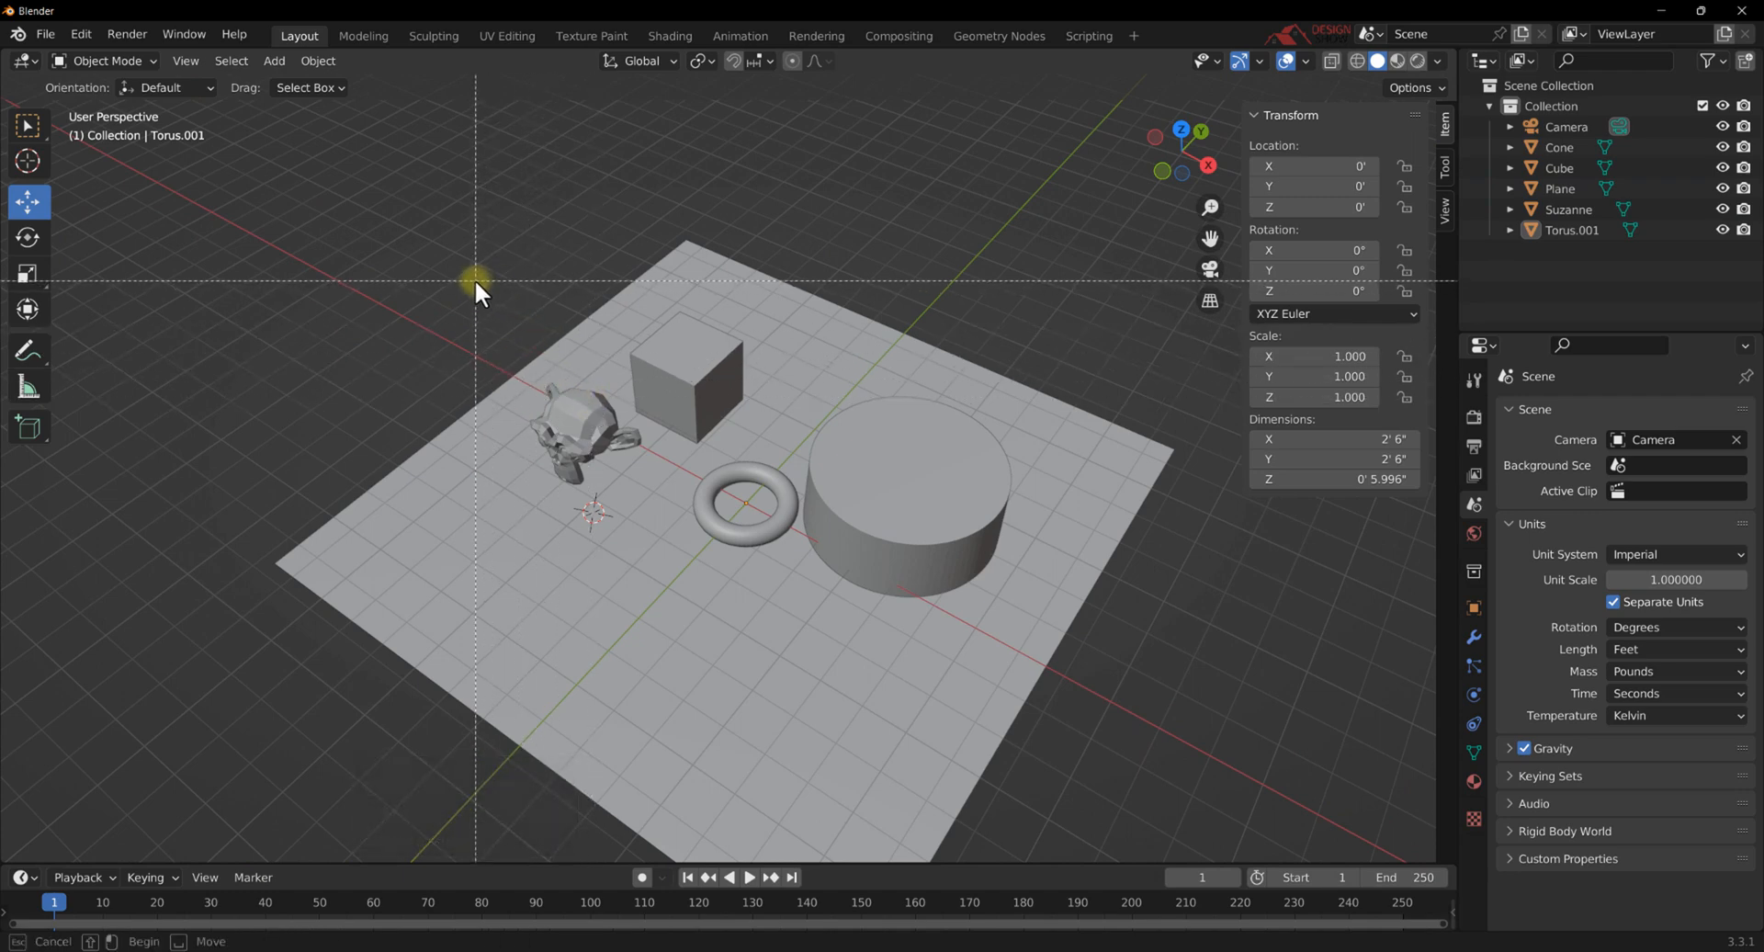
left_click_drag(475, 281, 1023, 680)
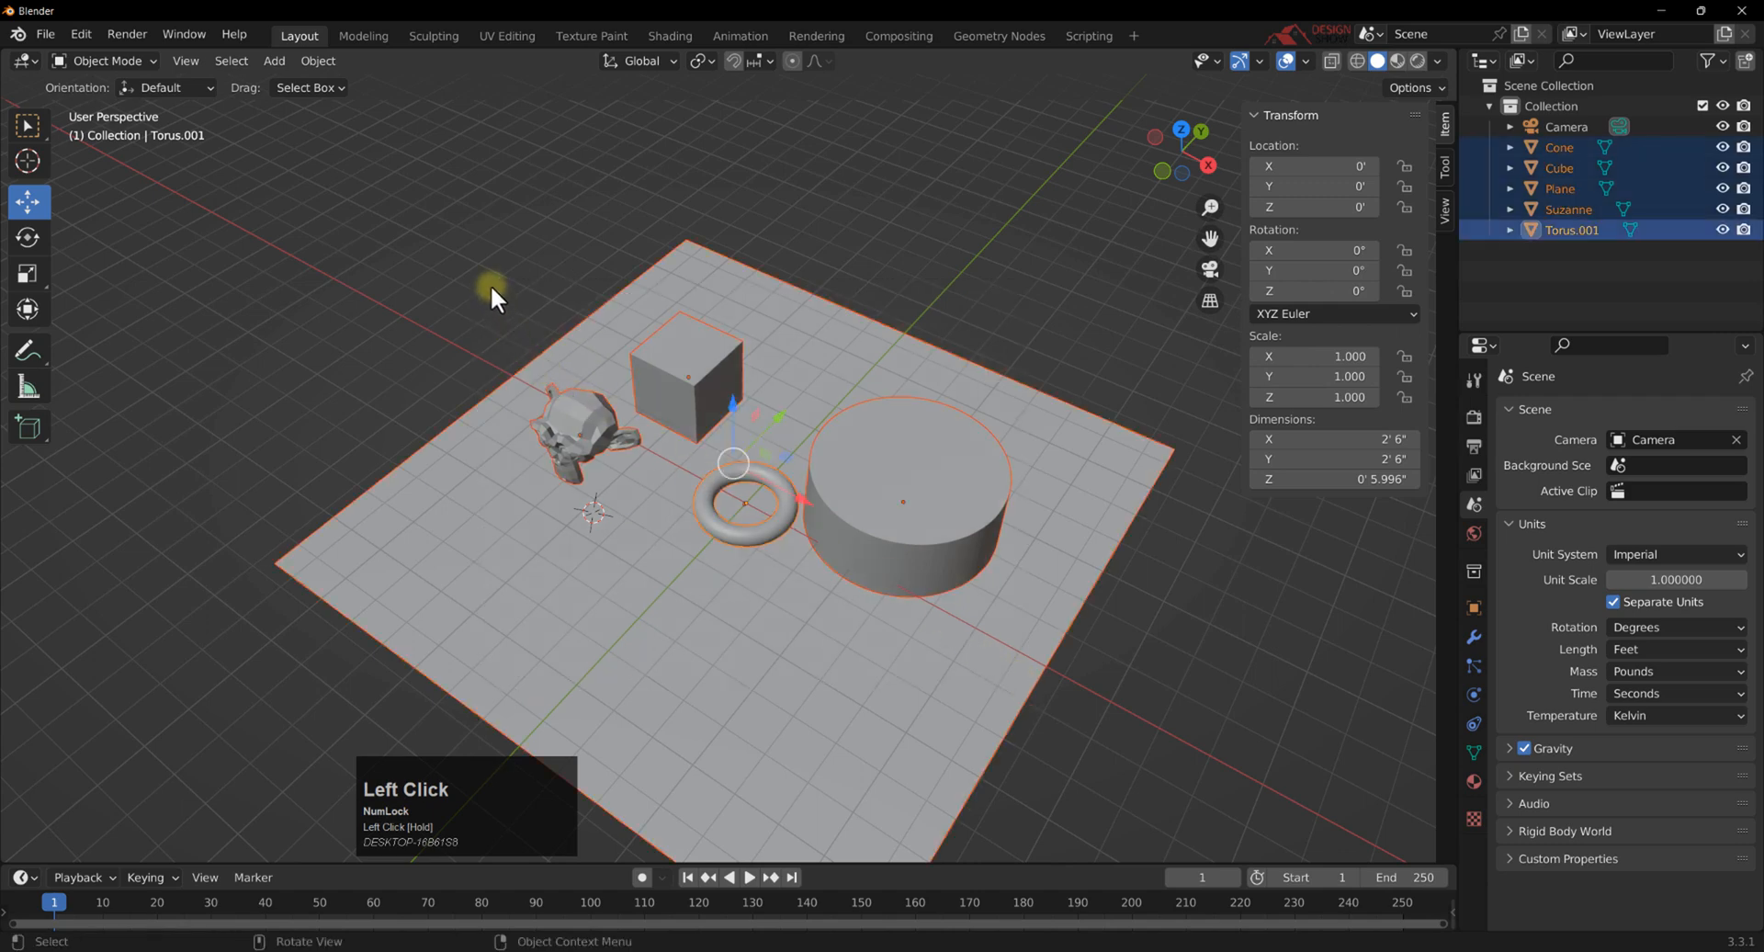
Deselect everything, activate the Select Box tool and box-select all five meshes.
left_click_drag(477, 276, 1044, 656)
left_click(1166, 657)
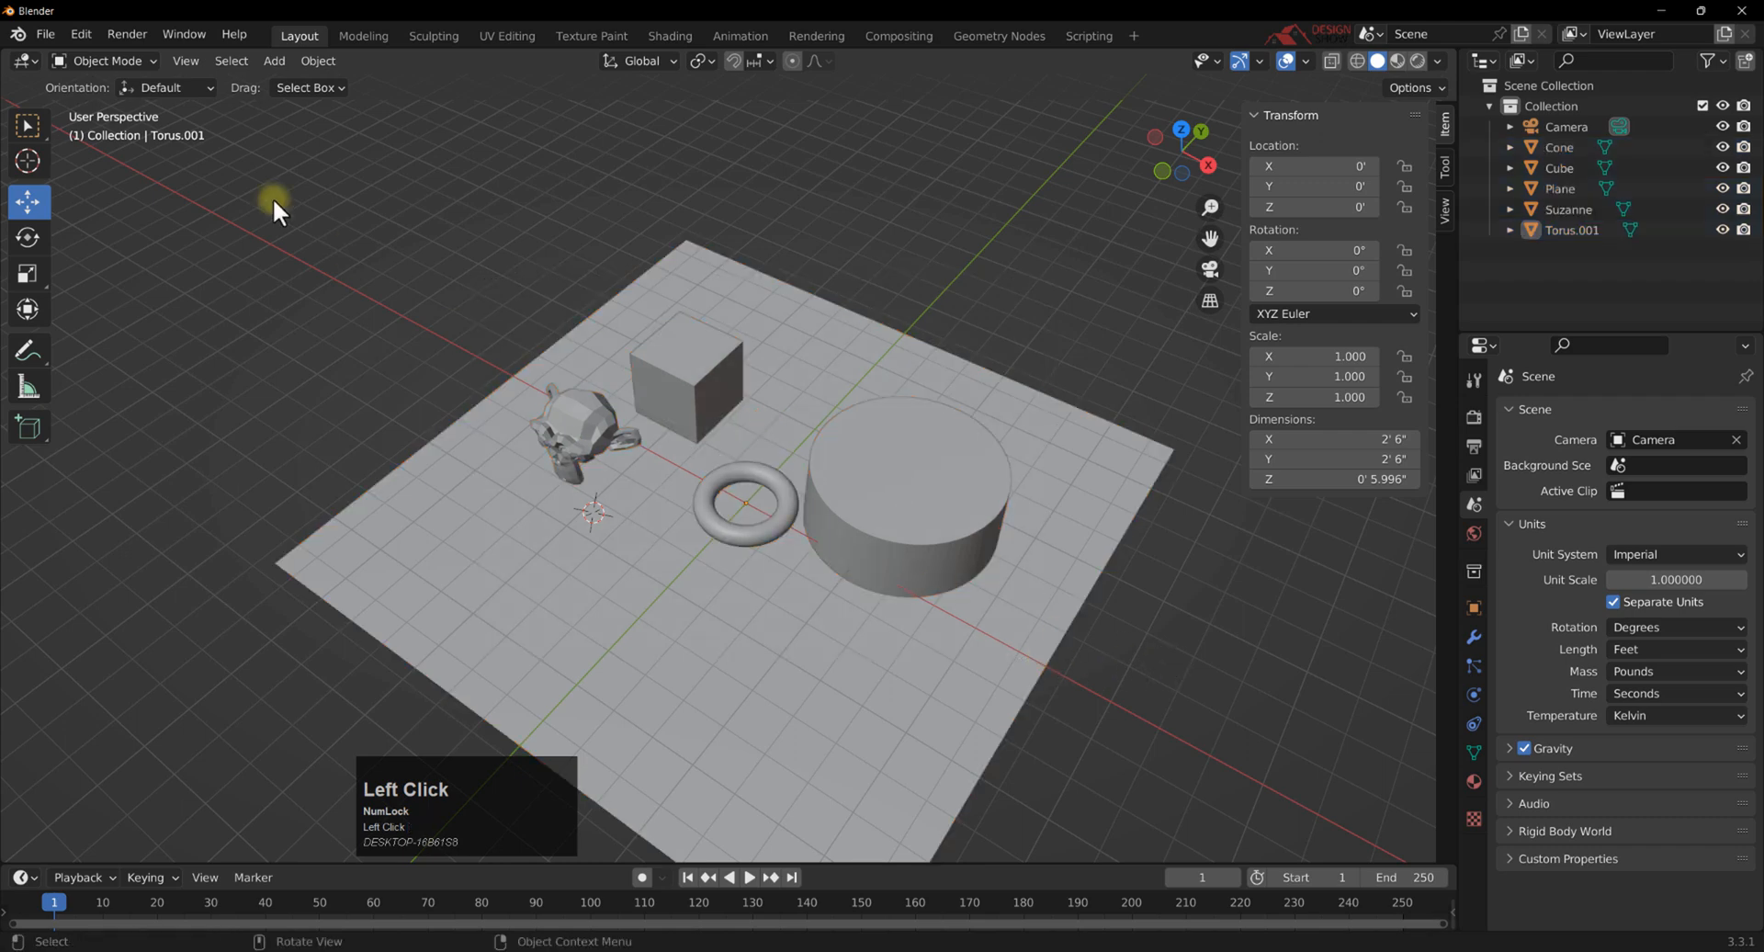
left_click(28, 125)
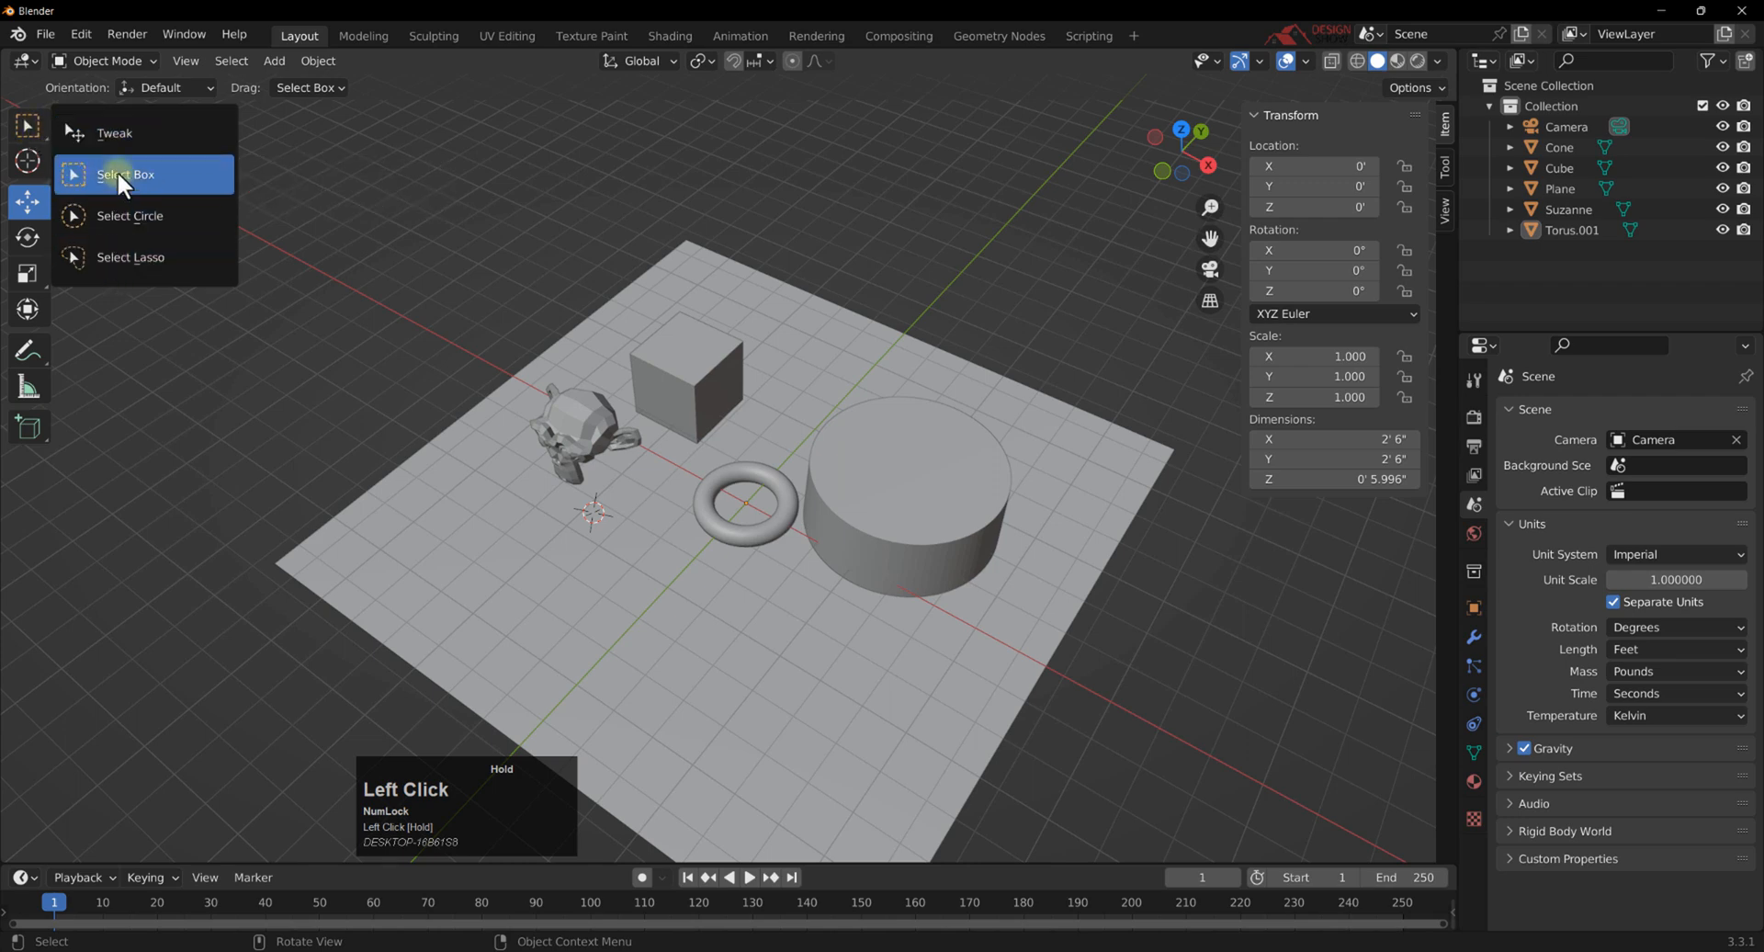
left_click(209, 184)
left_click_drag(1030, 680, 476, 246)
middle_click_drag(874, 454, 798, 419)
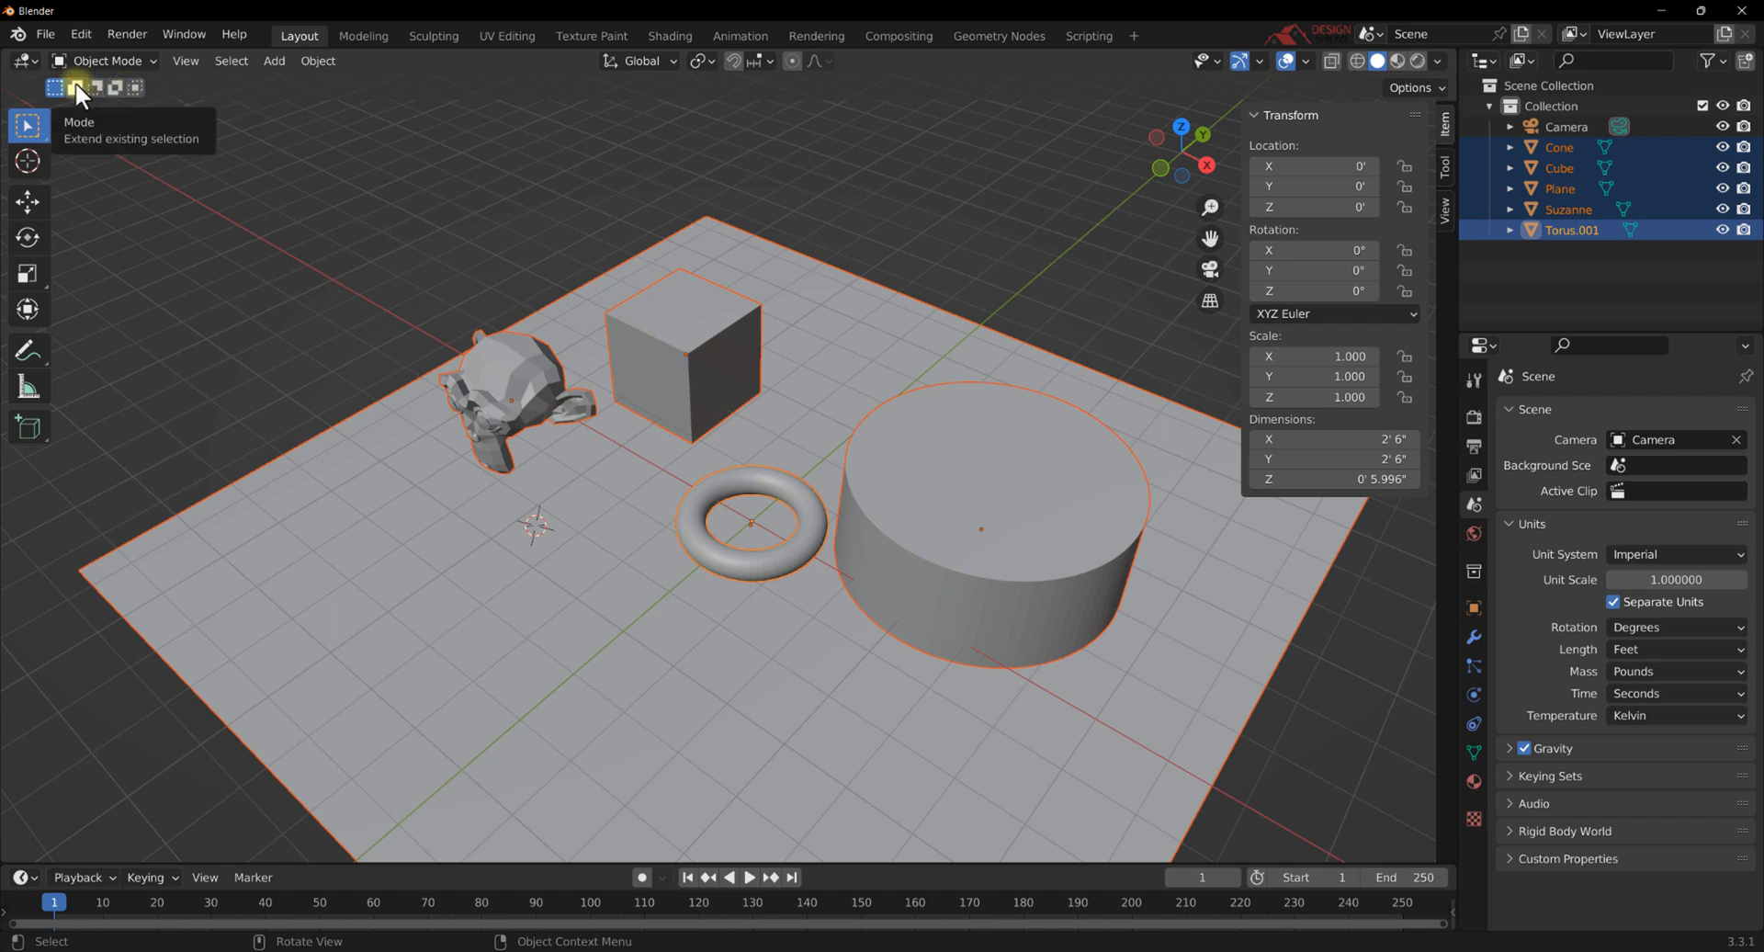
Box-select the monkey, cube and plane, and add the large cylinder with a box selection in extend mode.
left_click_drag(764, 480, 434, 295)
left_click_drag(717, 426, 356, 323)
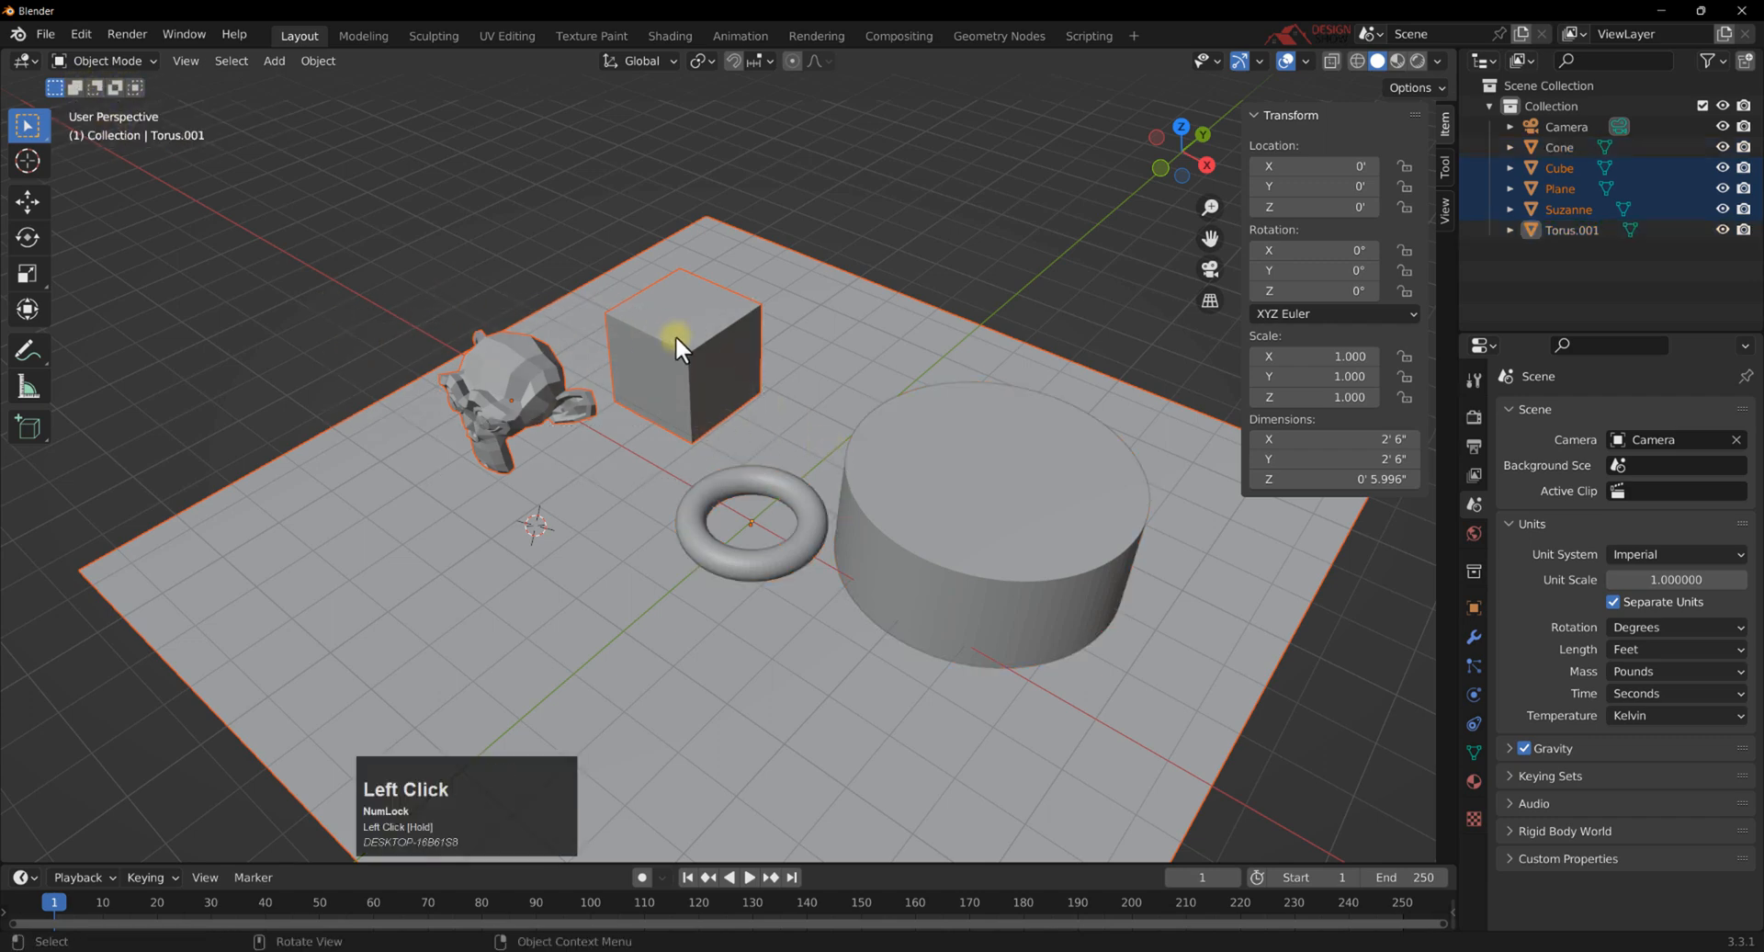
left_click(76, 88)
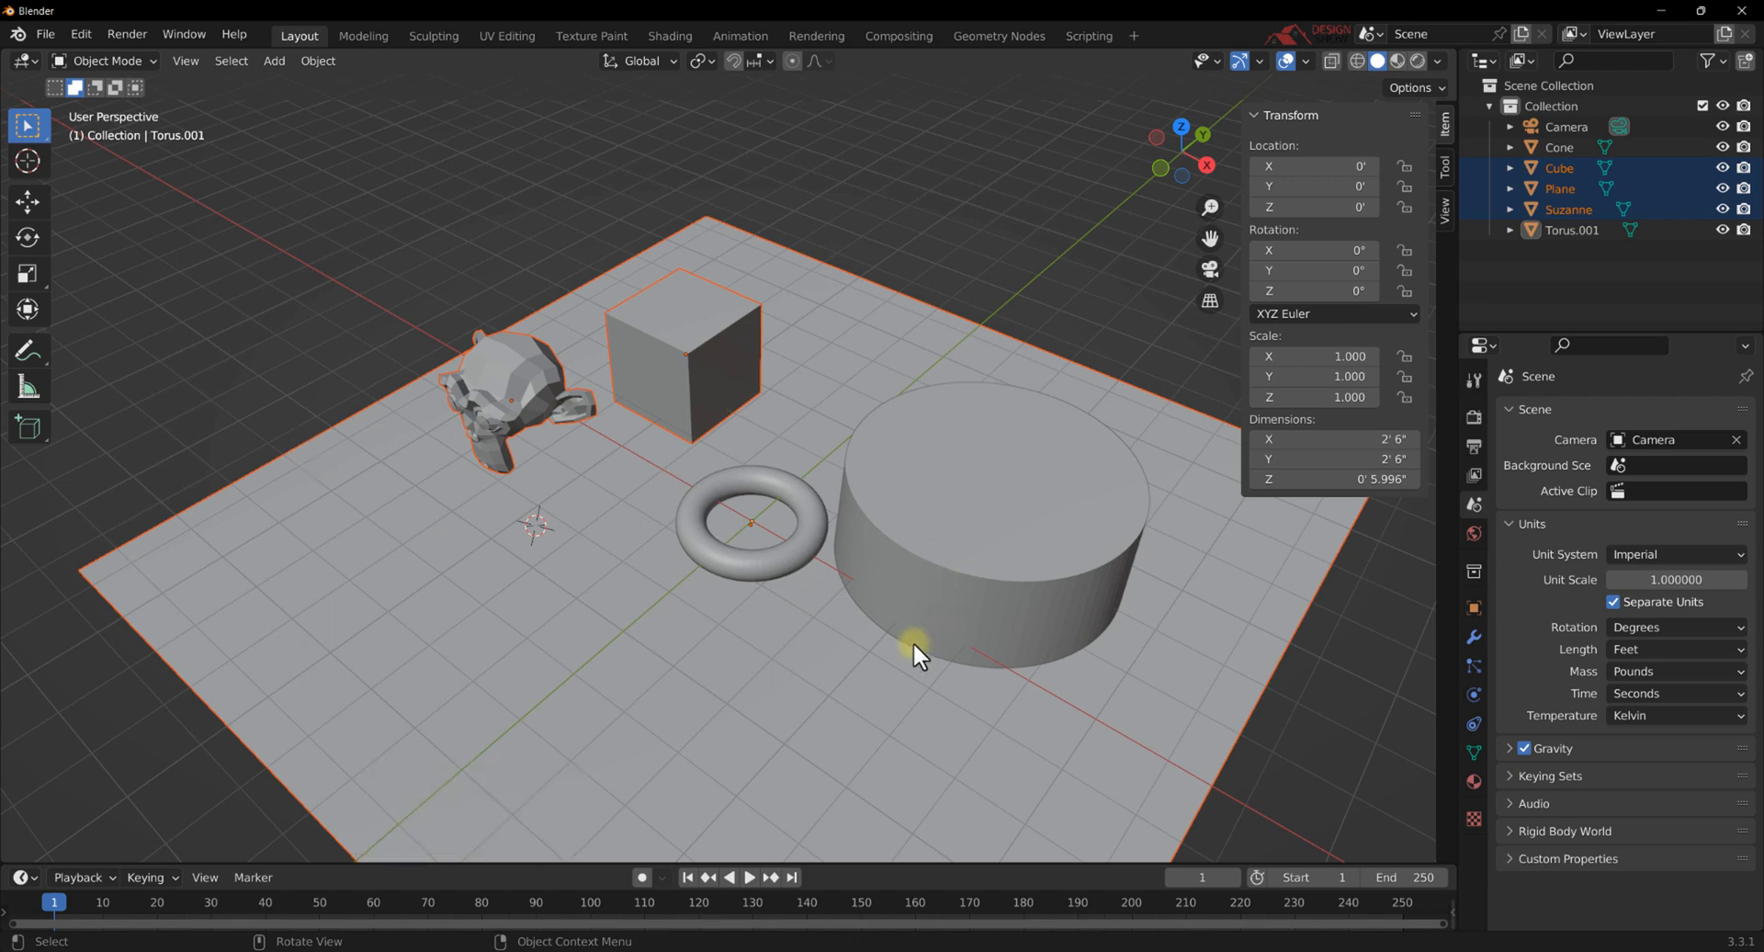
left_click_drag(919, 644, 860, 571)
scroll(851, 566, "down", 2)
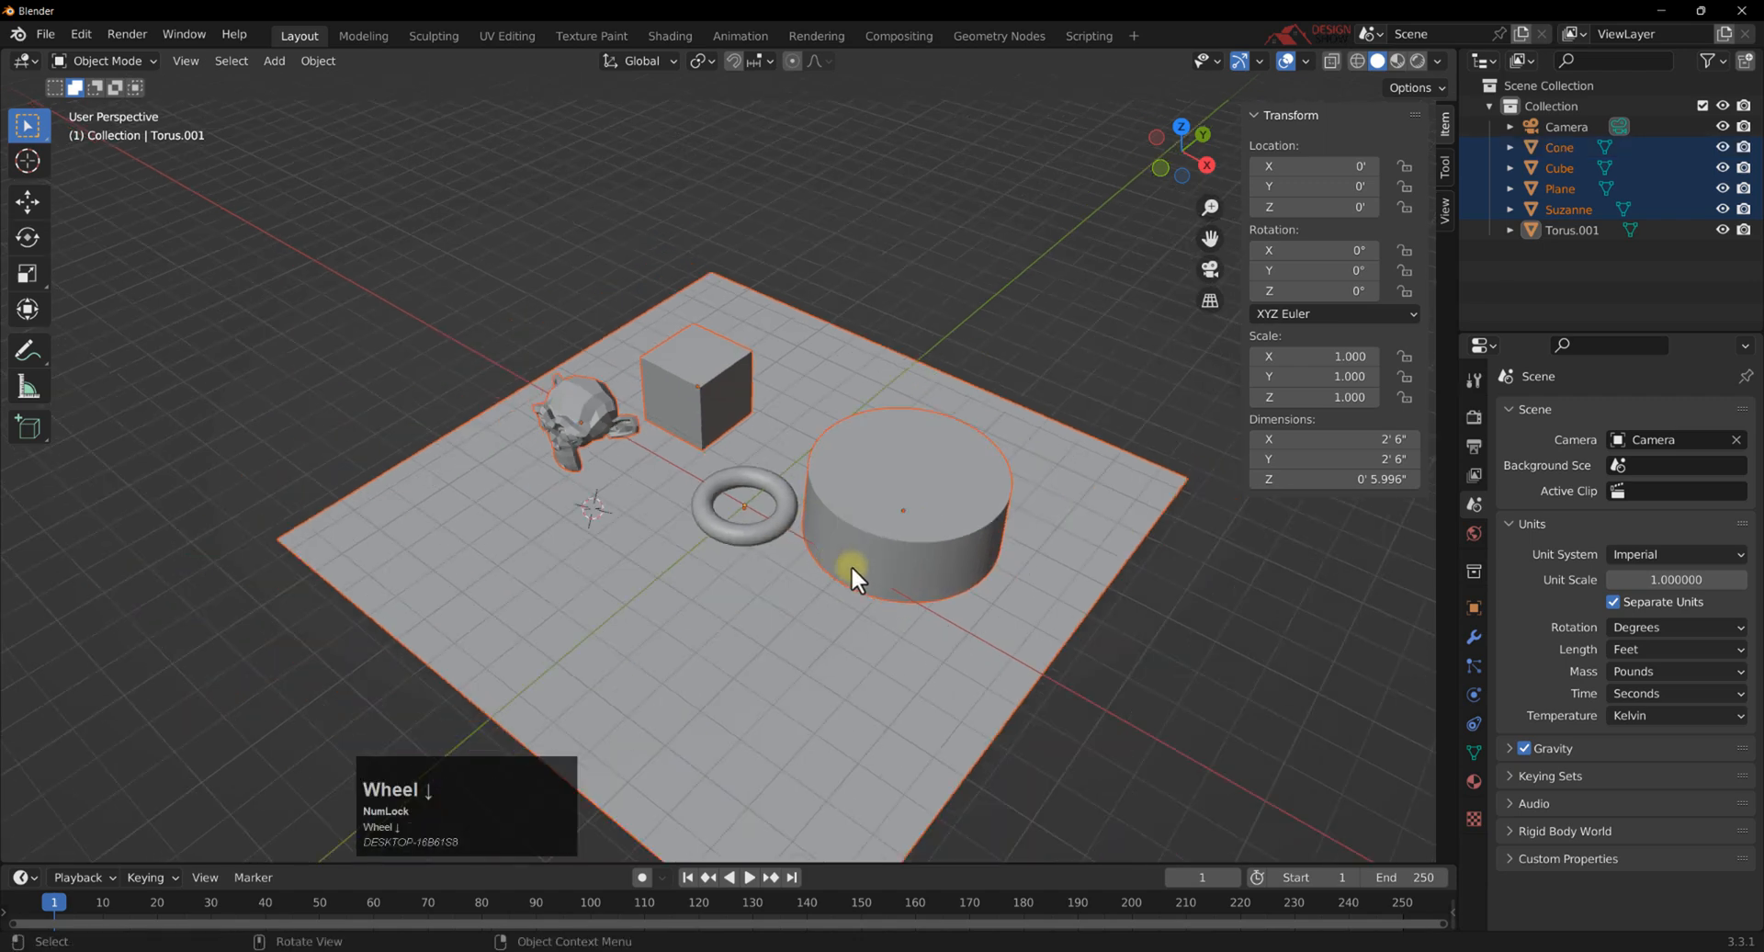
Select only the plane, and add the other four meshes with an extending box selection.
left_click(1209, 573)
left_click_drag(463, 615, 331, 497)
left_click(732, 565)
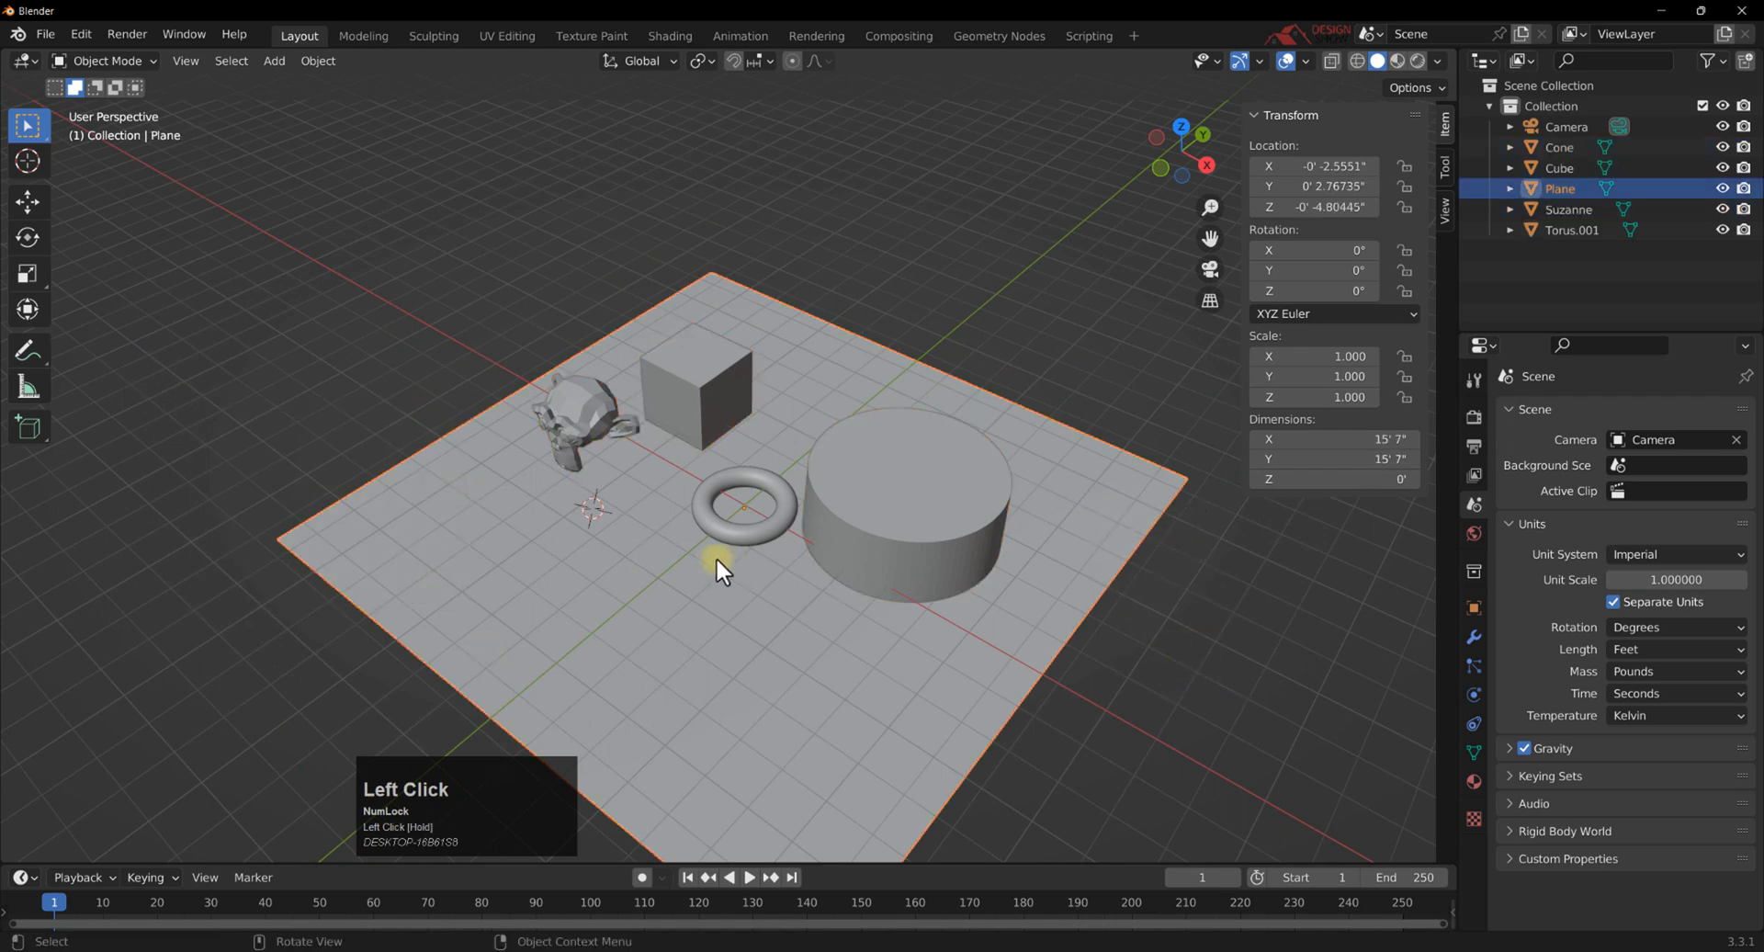
scroll(715, 556, "up", 1)
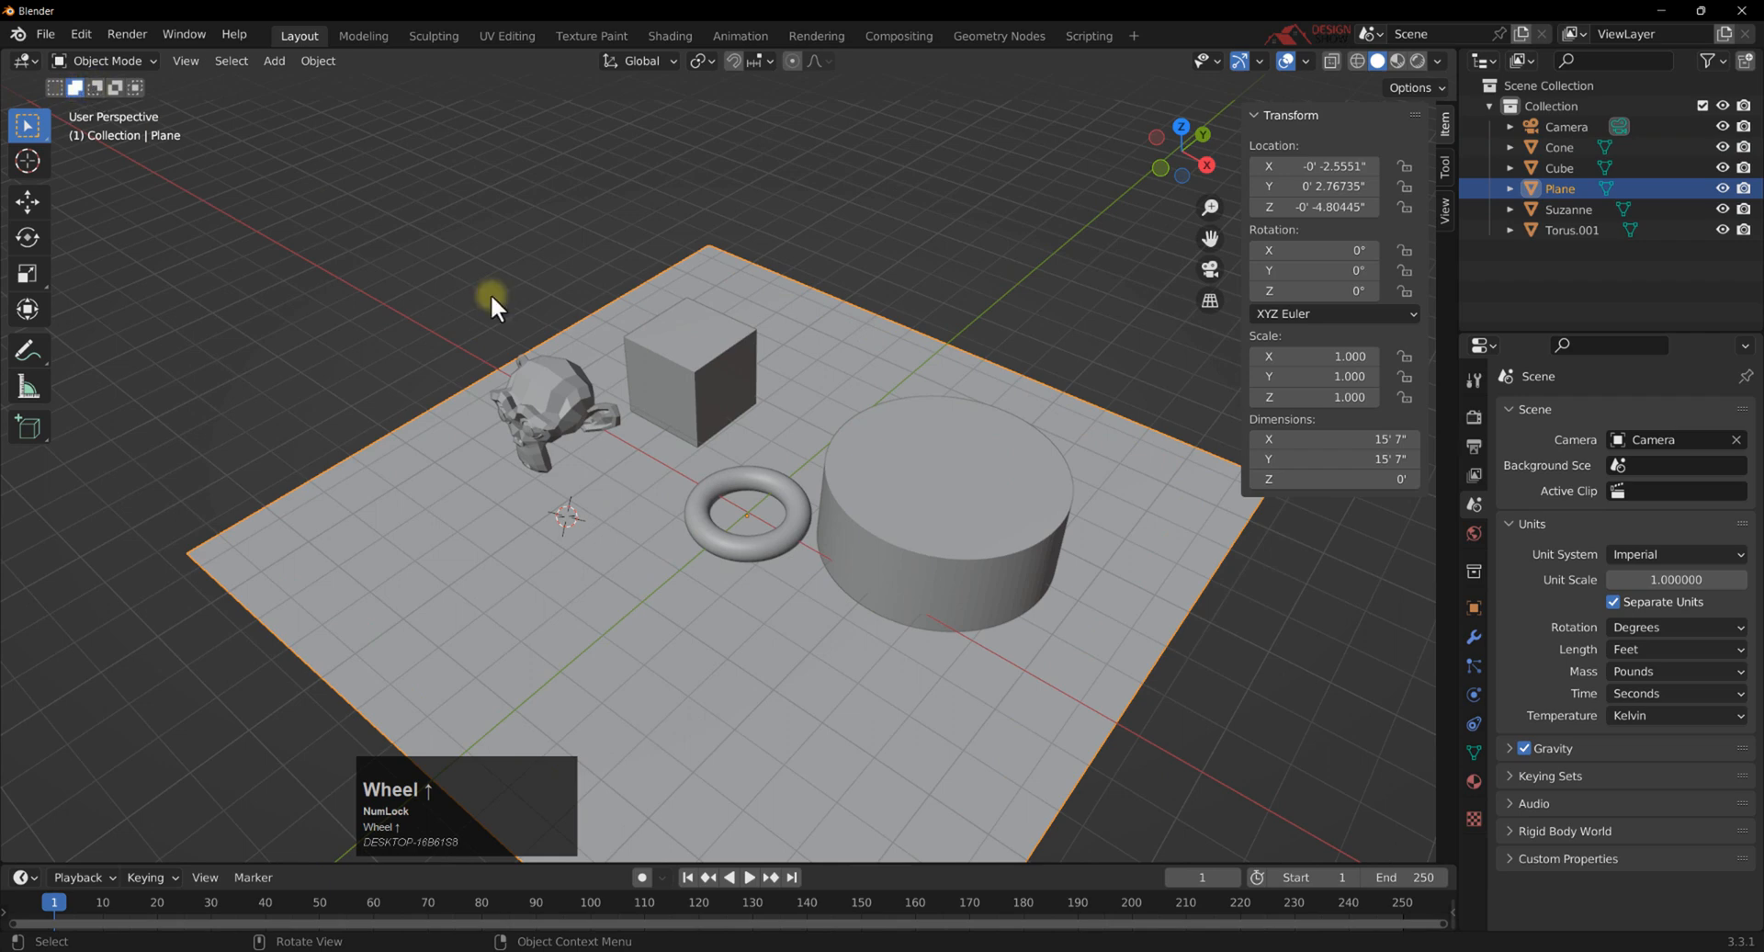
left_click_drag(905, 588, 378, 217)
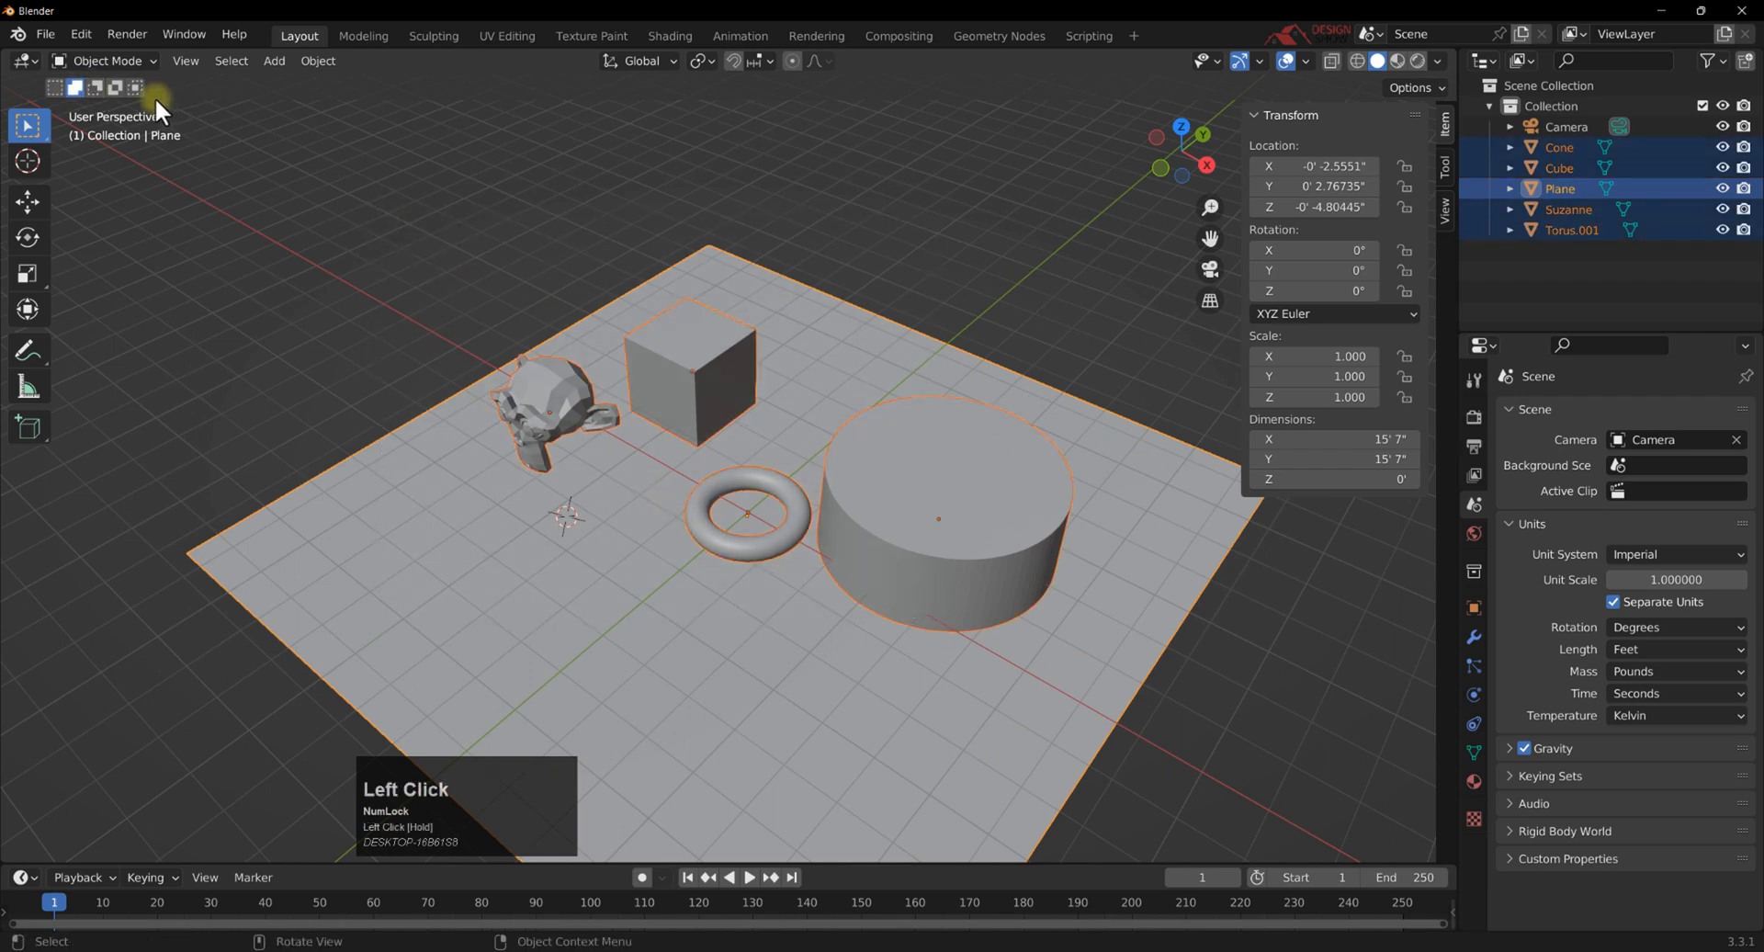
Set the box selection mode to subtract, select only the cube and box-subtract it from the selection.
left_click(94, 89)
scroll(725, 367, "up", 2)
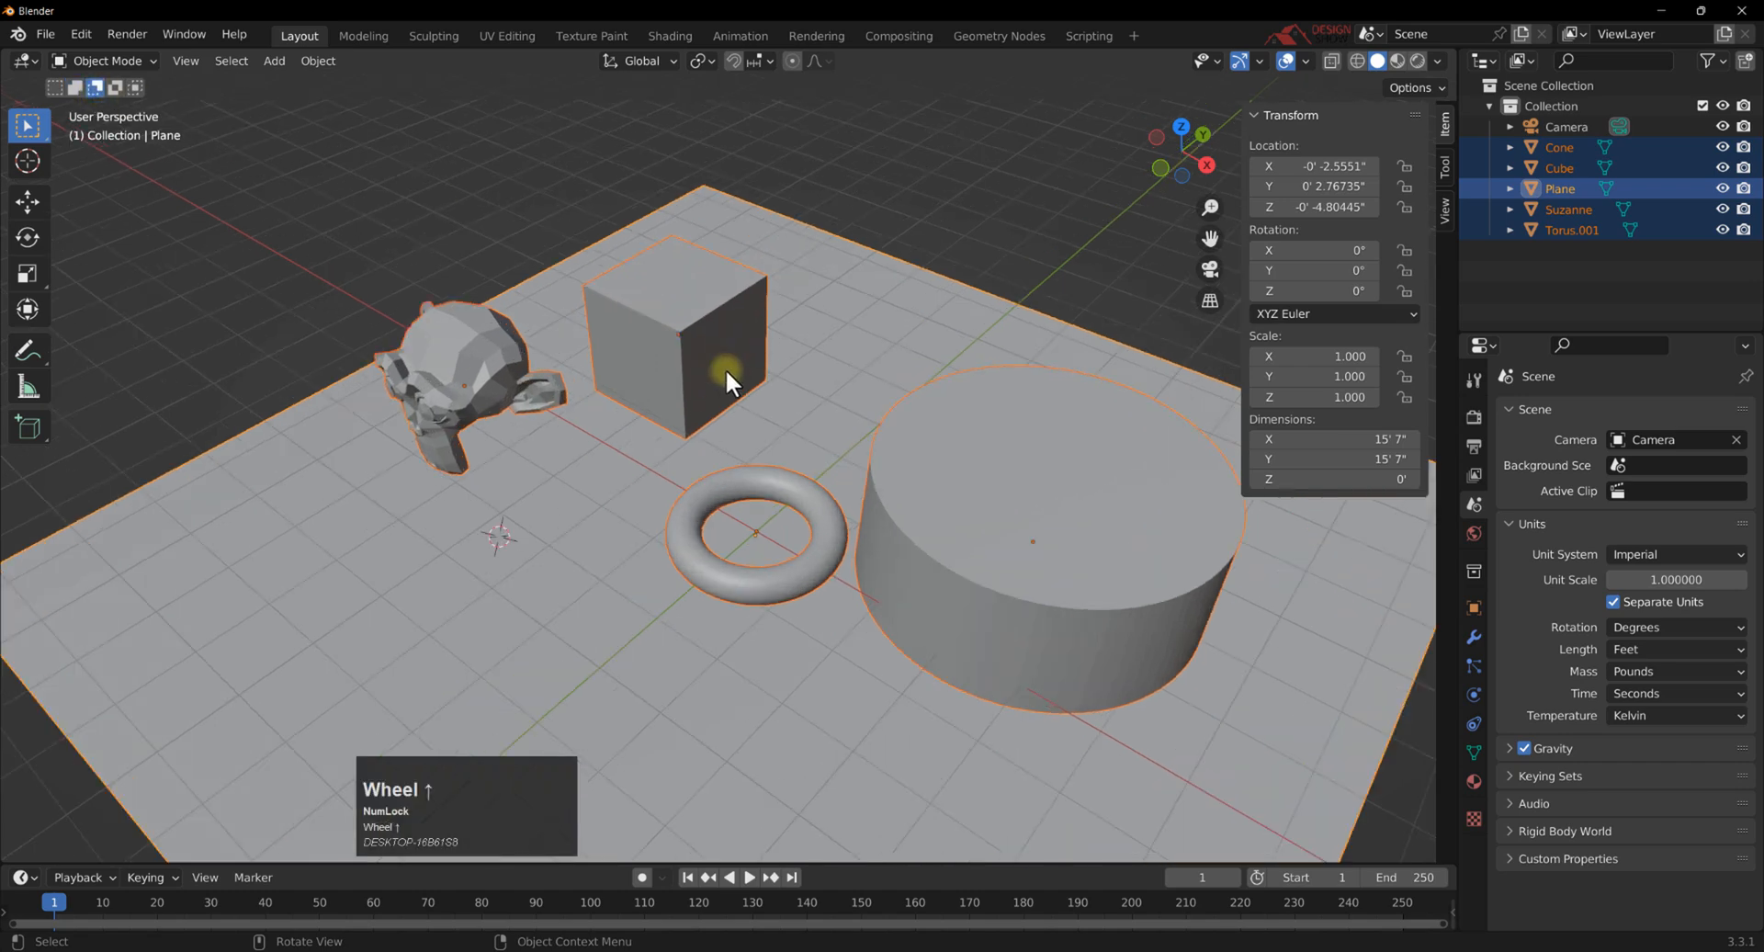
left_click(684, 291)
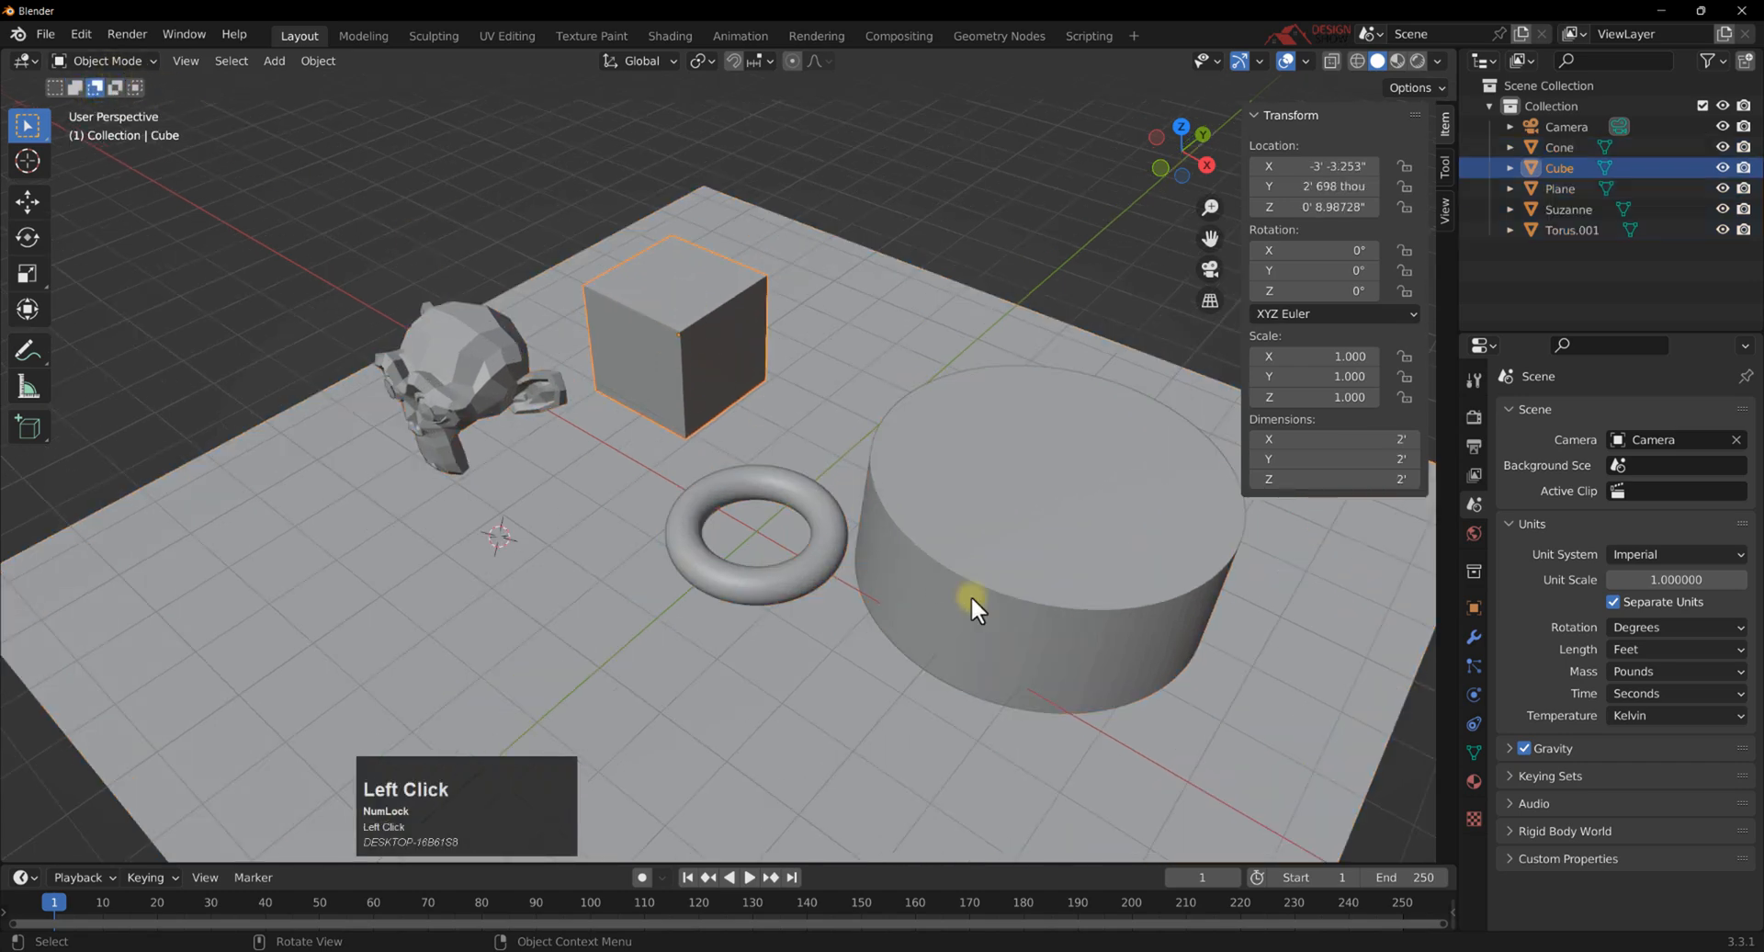
left_click_drag(1055, 660, 316, 228)
Box-select all five meshes in extend mode, and remove the torus and plane with a subtracting box selection.
left_click(77, 87)
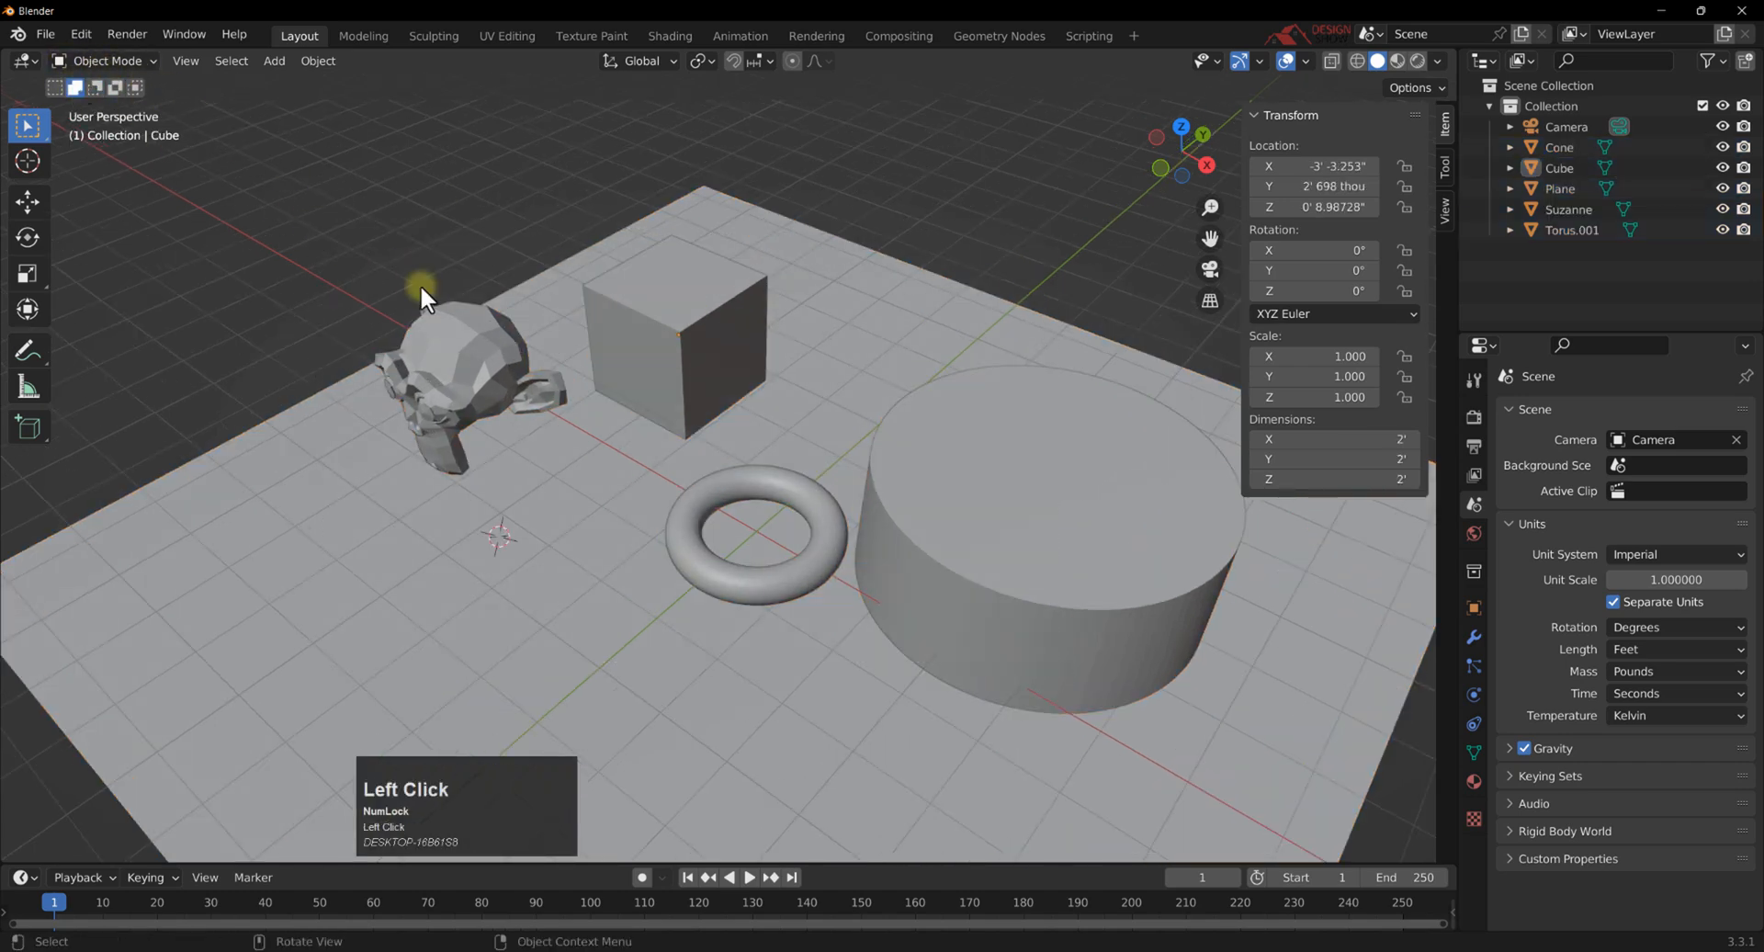
left_click_drag(934, 623, 484, 237)
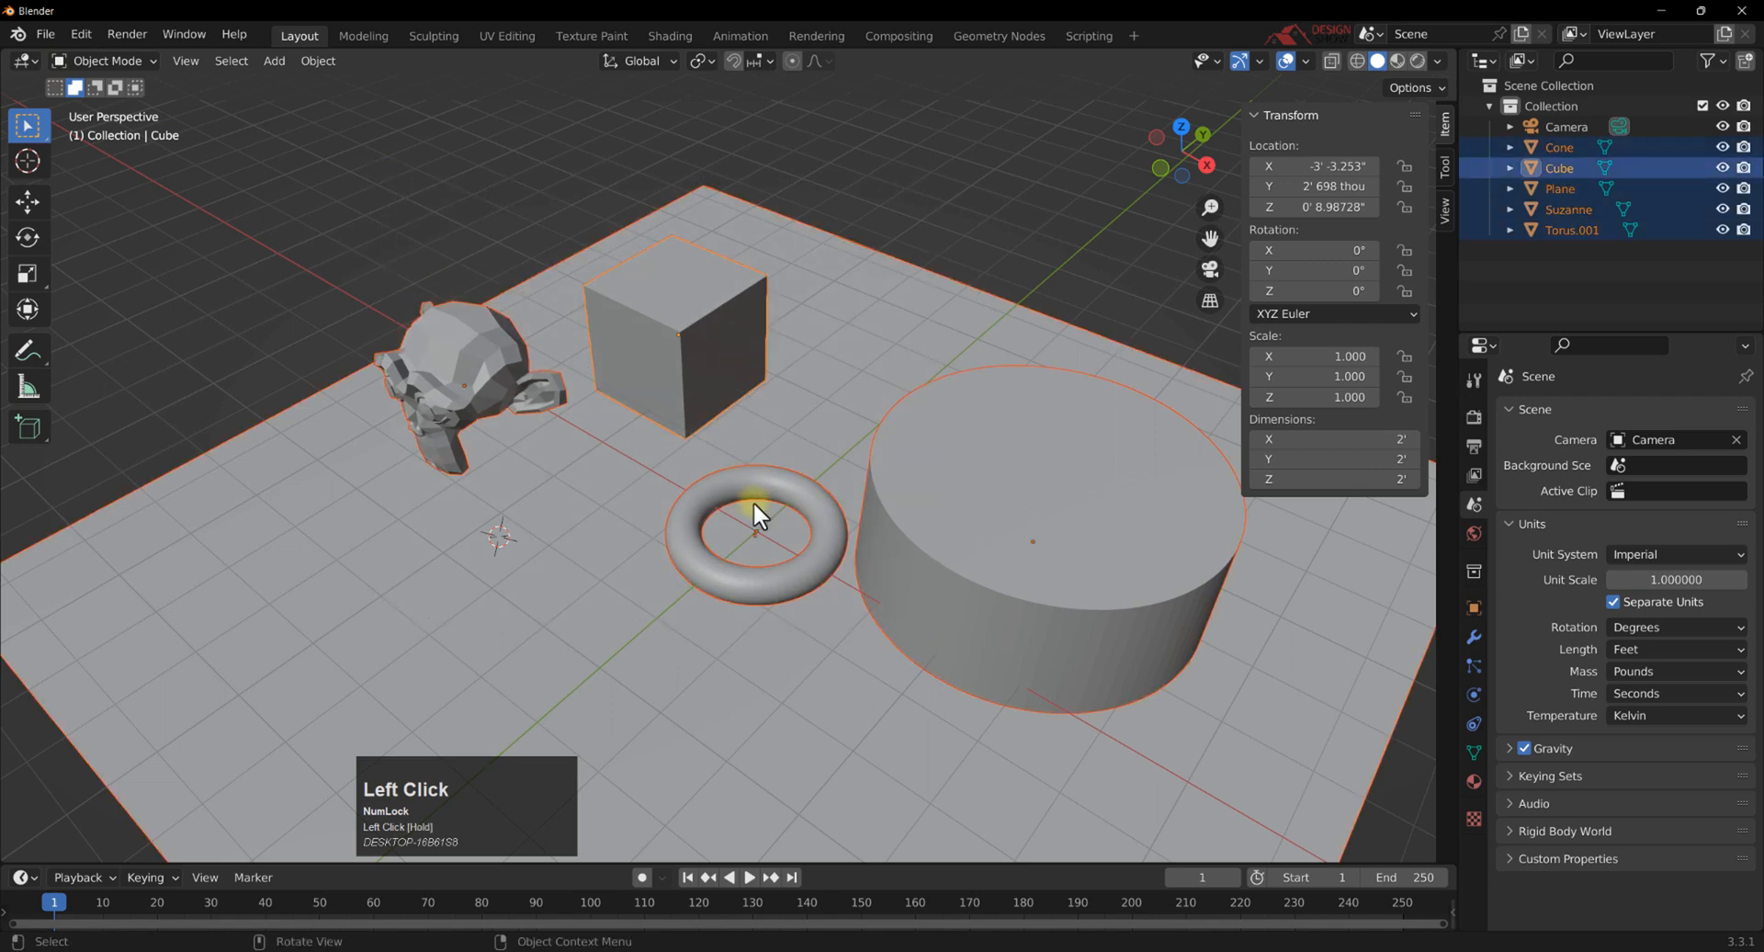
left_click(95, 87)
left_click_drag(739, 542, 596, 501)
scroll(603, 498, "down", 3)
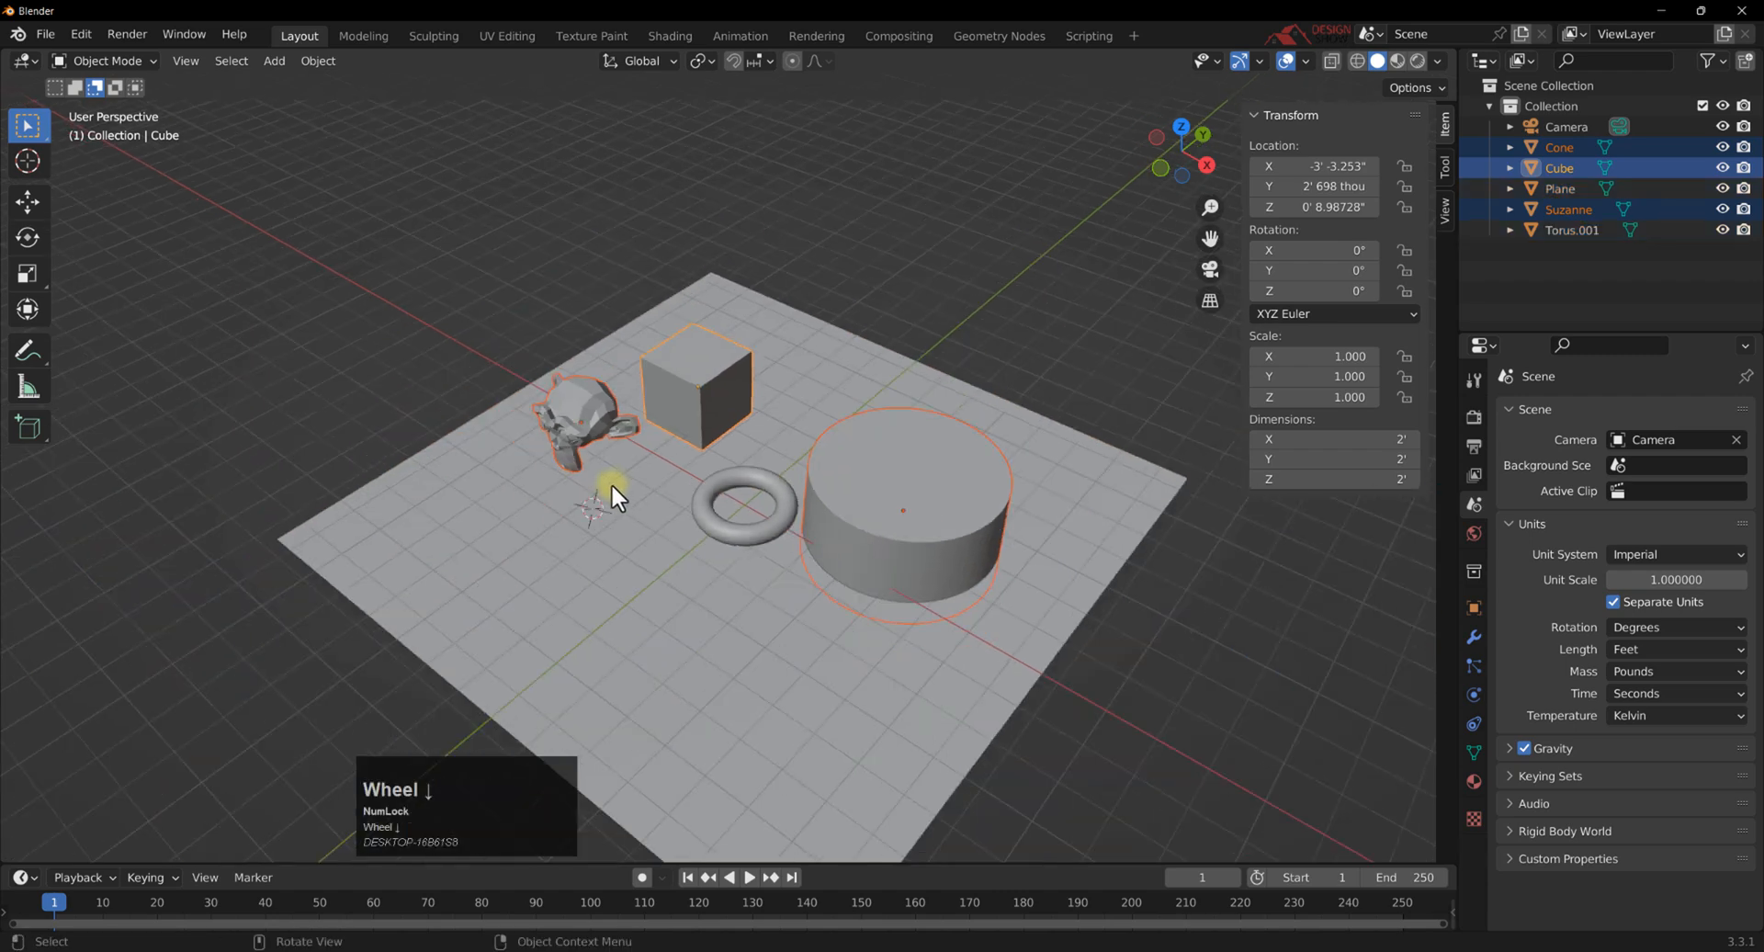
Delete the selected cube, monkey and cylinder, and undo the deletion.
middle_click_drag(610, 482, 324, 256)
key("Delete")
key("ctrl+z")
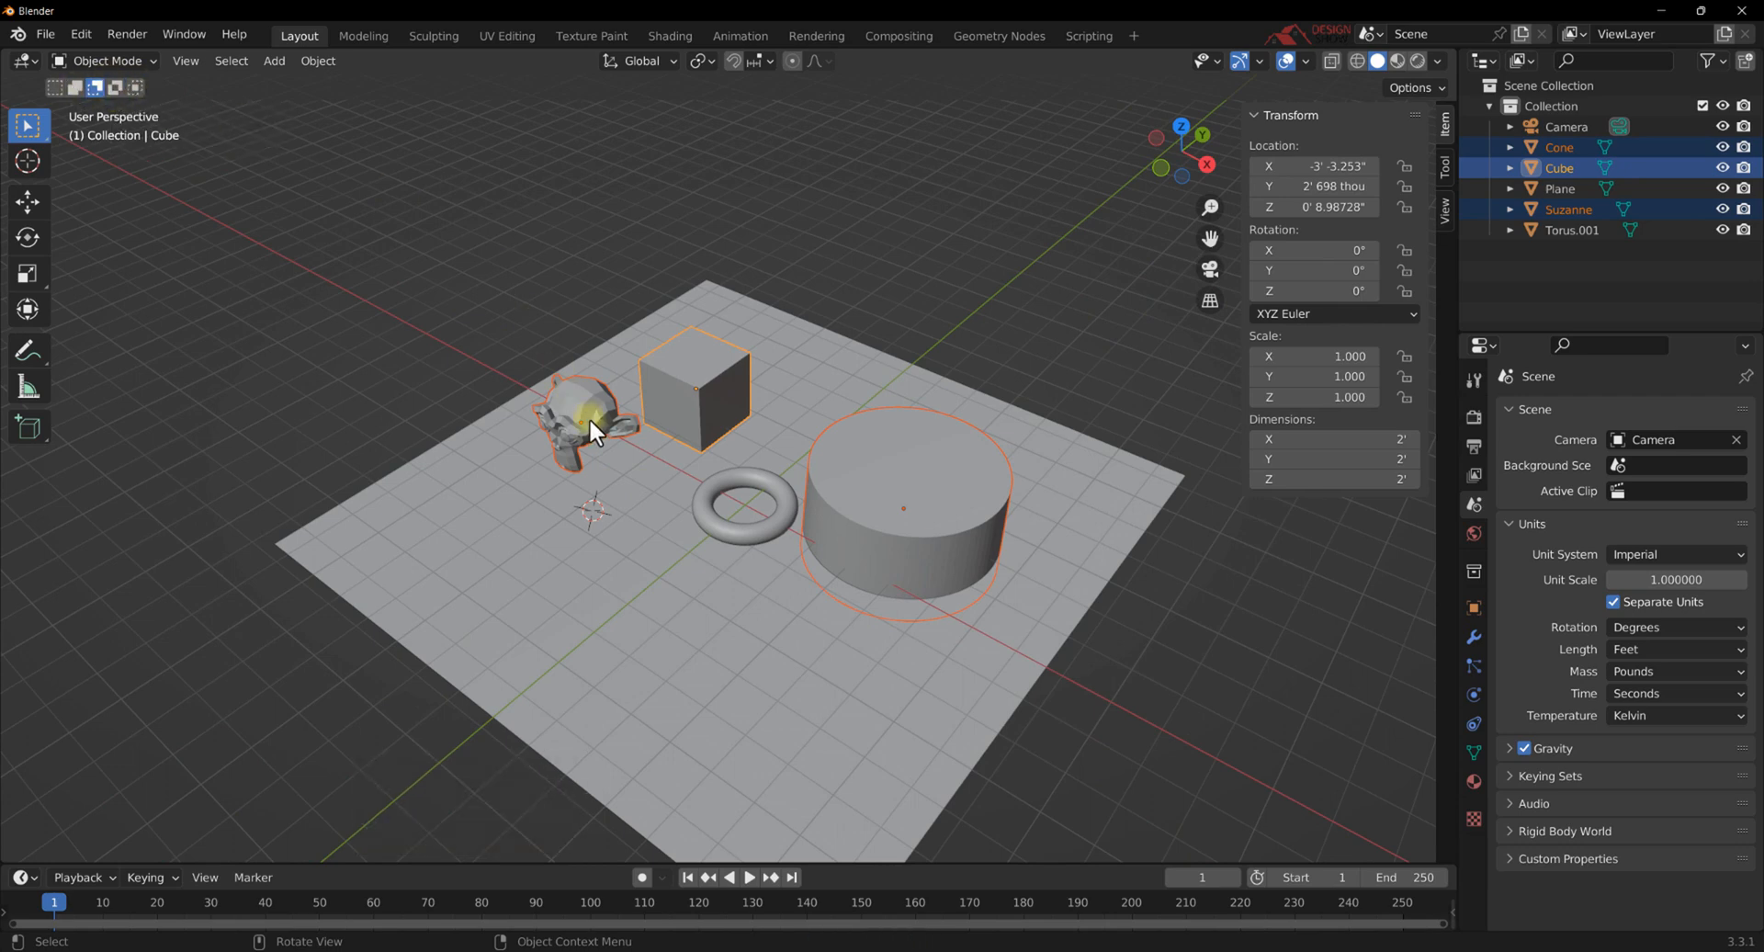
Deselect everything and examine the available transform orientations.
left_click(564, 291)
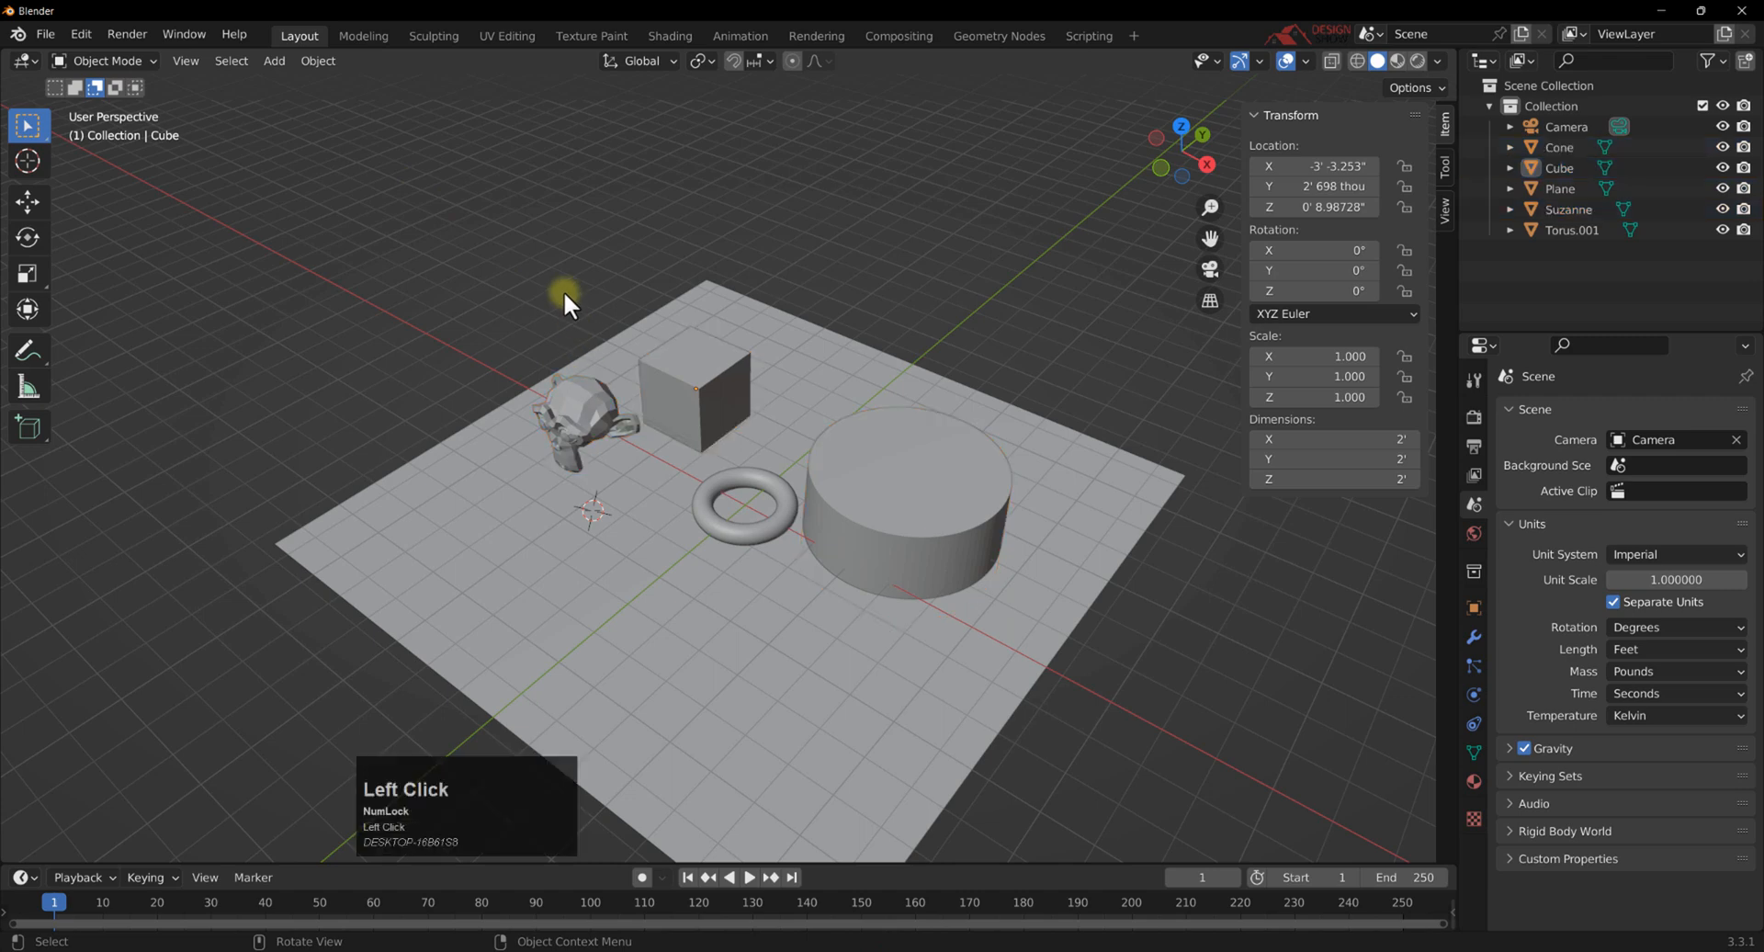
scroll(842, 465, "down", 2)
middle_click_drag(841, 466, 803, 447)
scroll(632, 110, "up", 2)
left_click(660, 60)
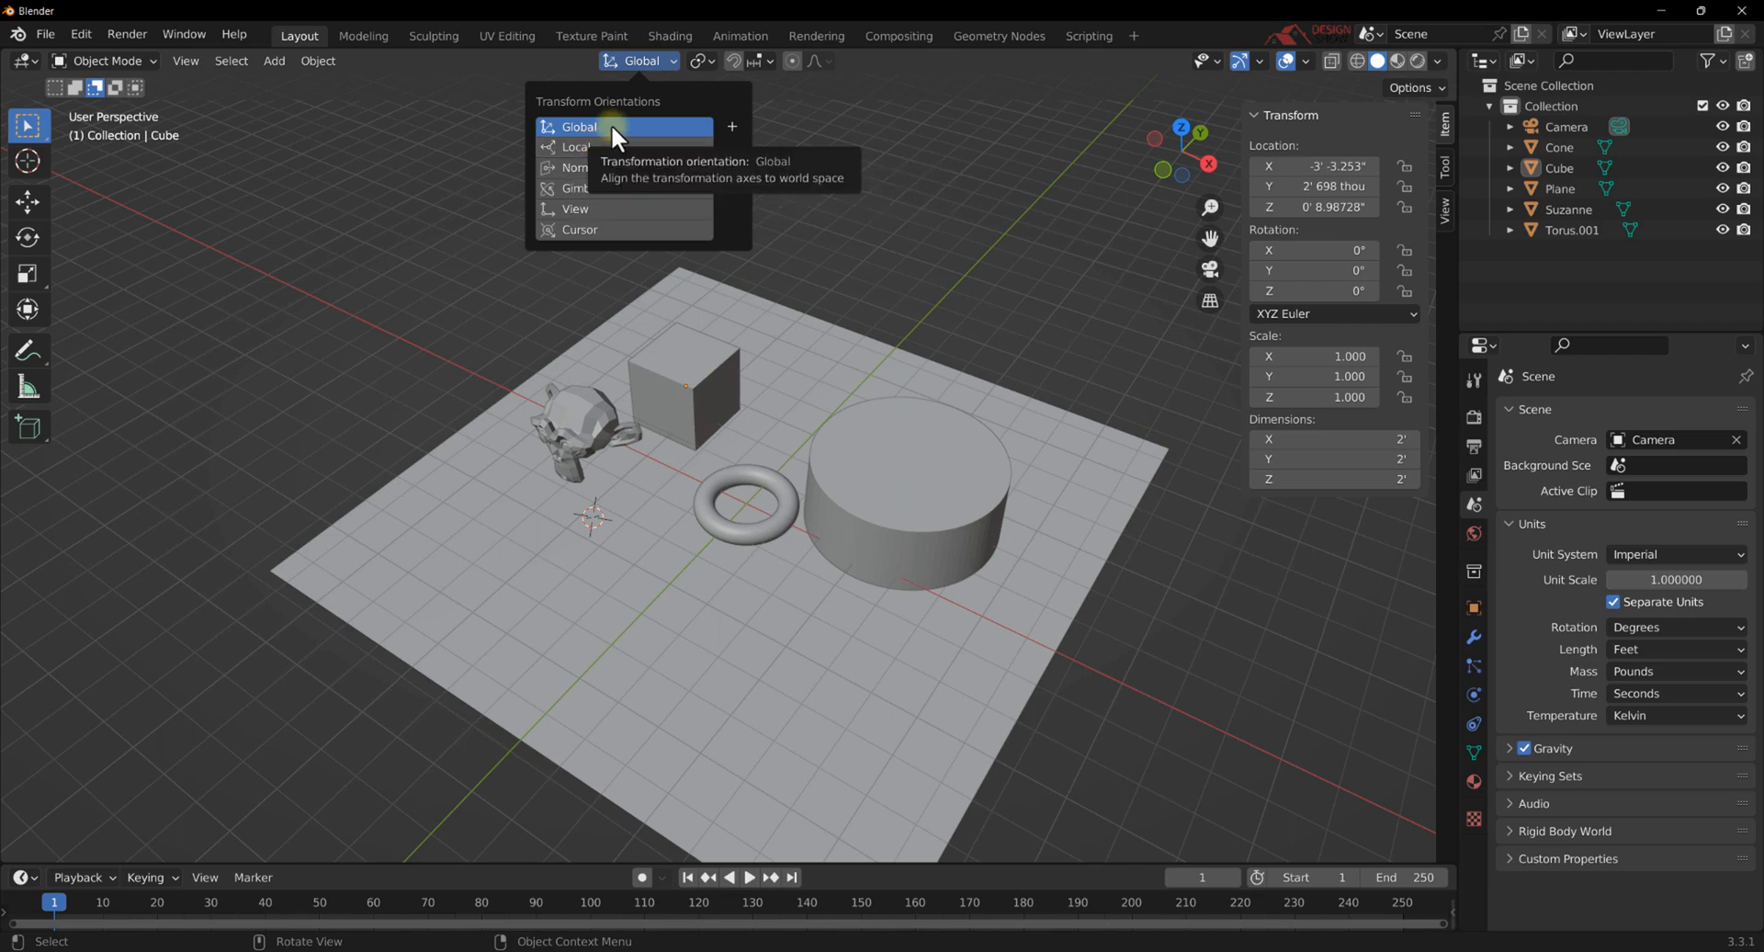
middle_click_drag(959, 235, 709, 377)
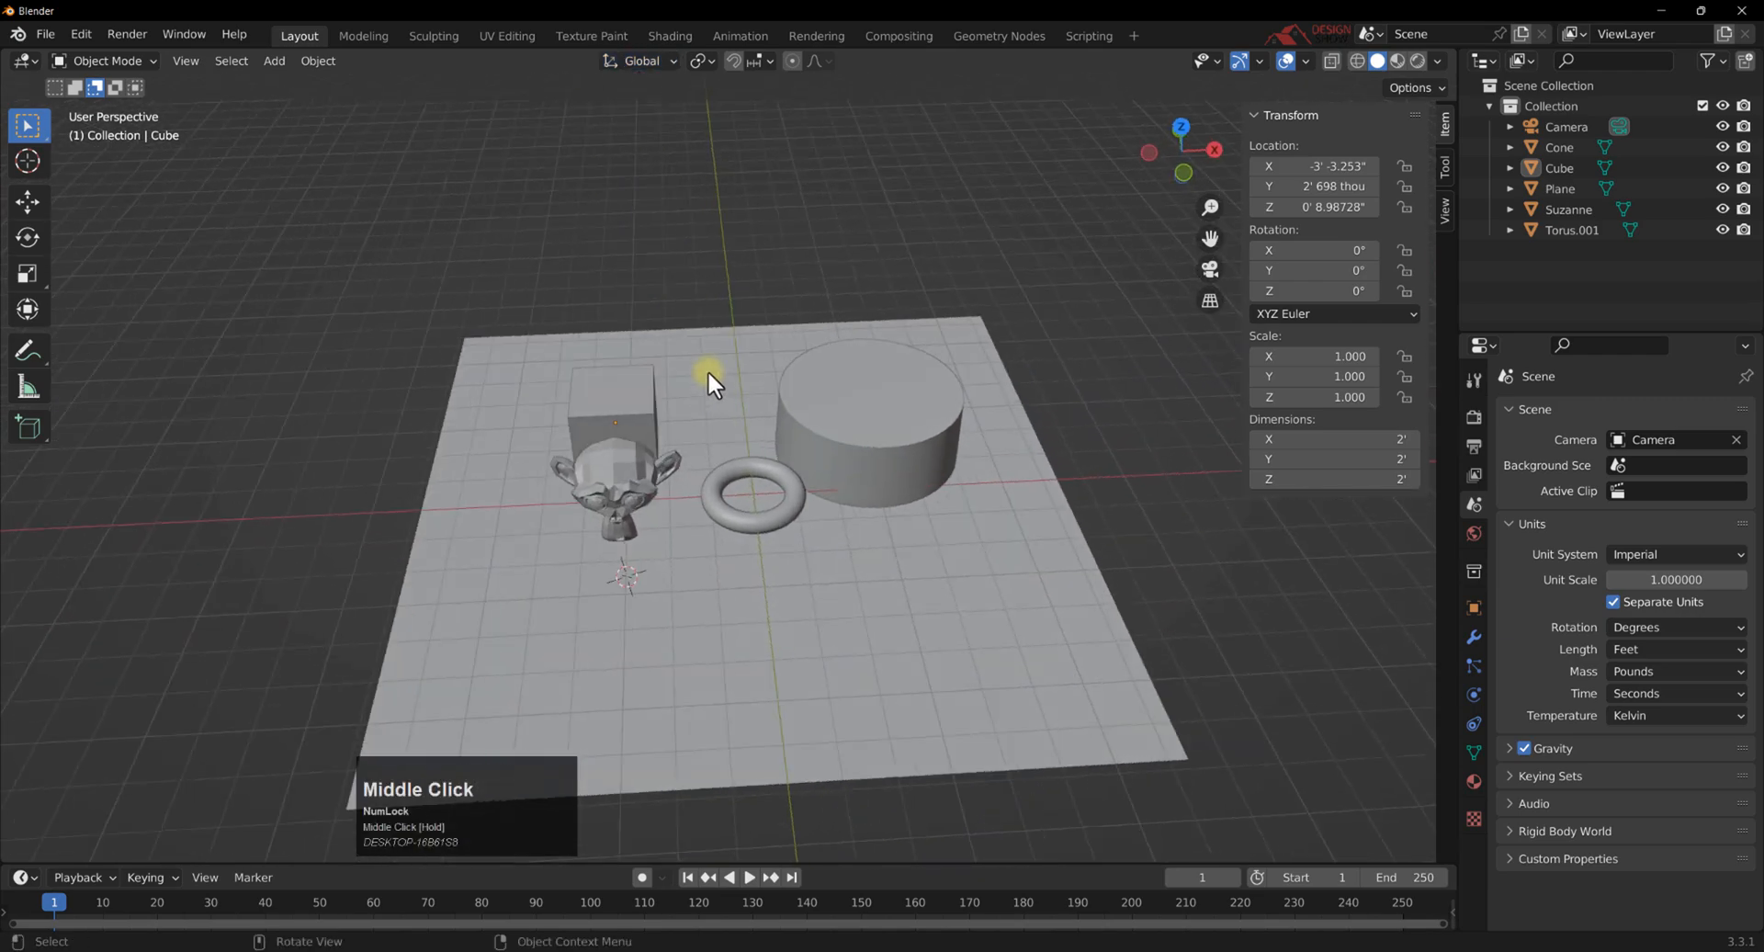
Start a new General file without saving the current scene.
left_click(43, 34)
mouse_move(62, 57)
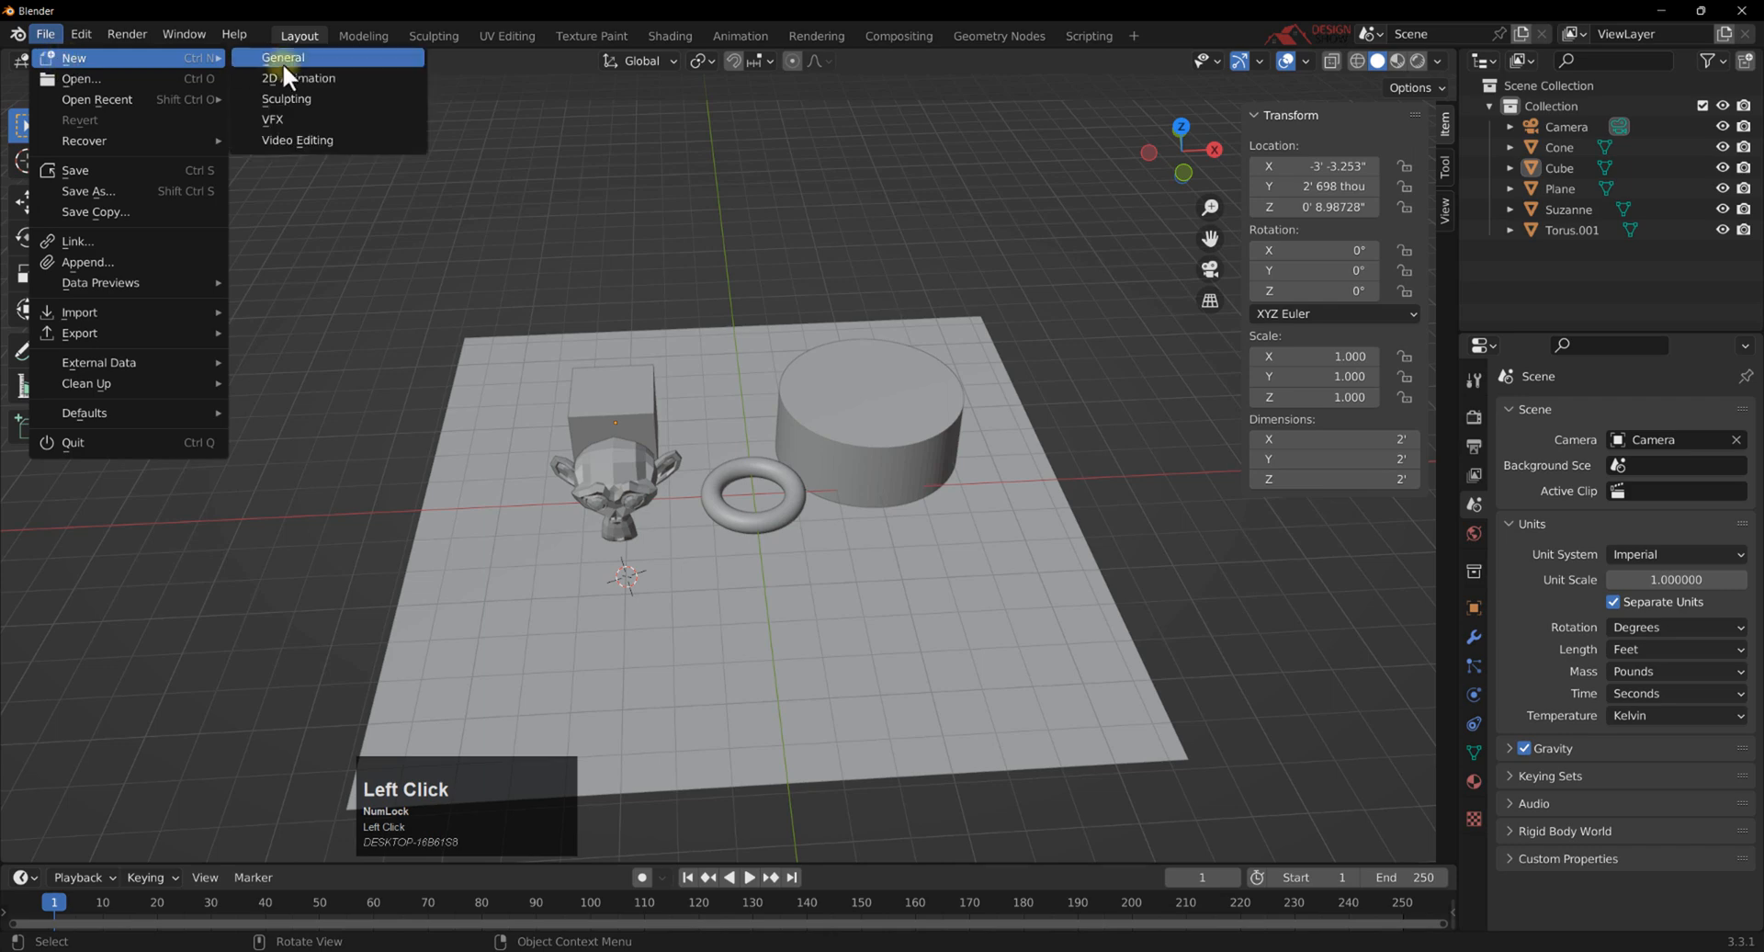
left_click(325, 66)
left_click(900, 520)
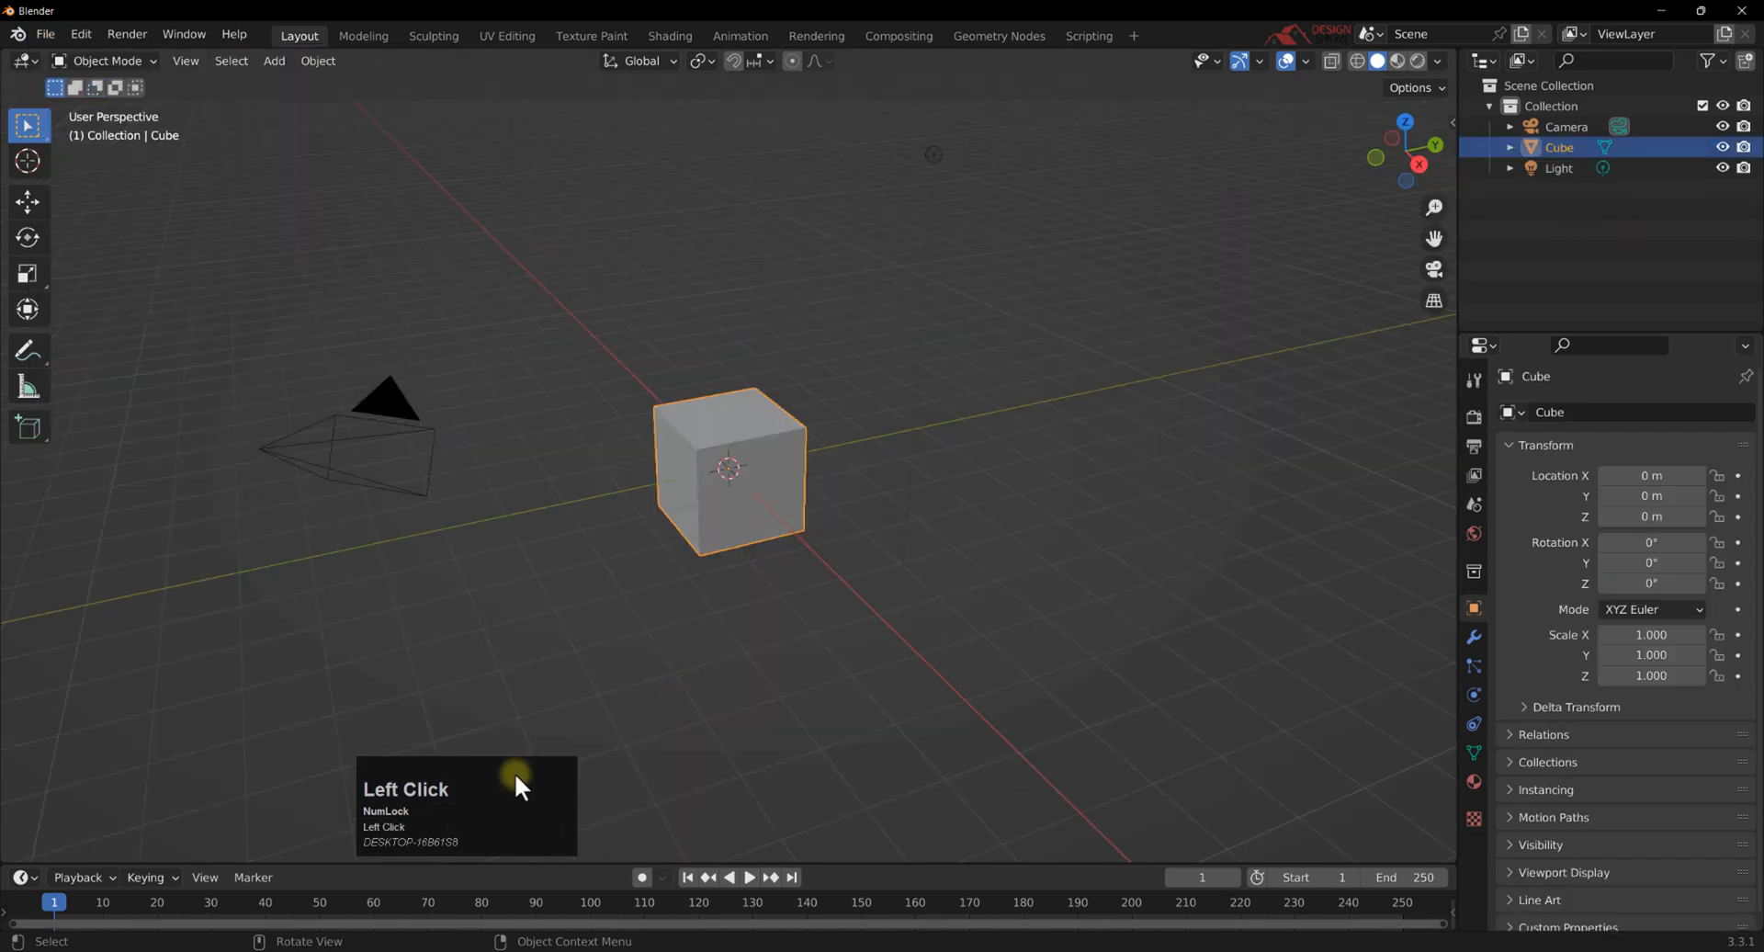
Delete the default cube and add a monkey mesh at the 3D cursor.
left_click_drag(515, 772, 164, 775)
left_click(551, 634)
middle_click_drag(676, 525, 713, 539)
scroll(680, 547, "down", 3)
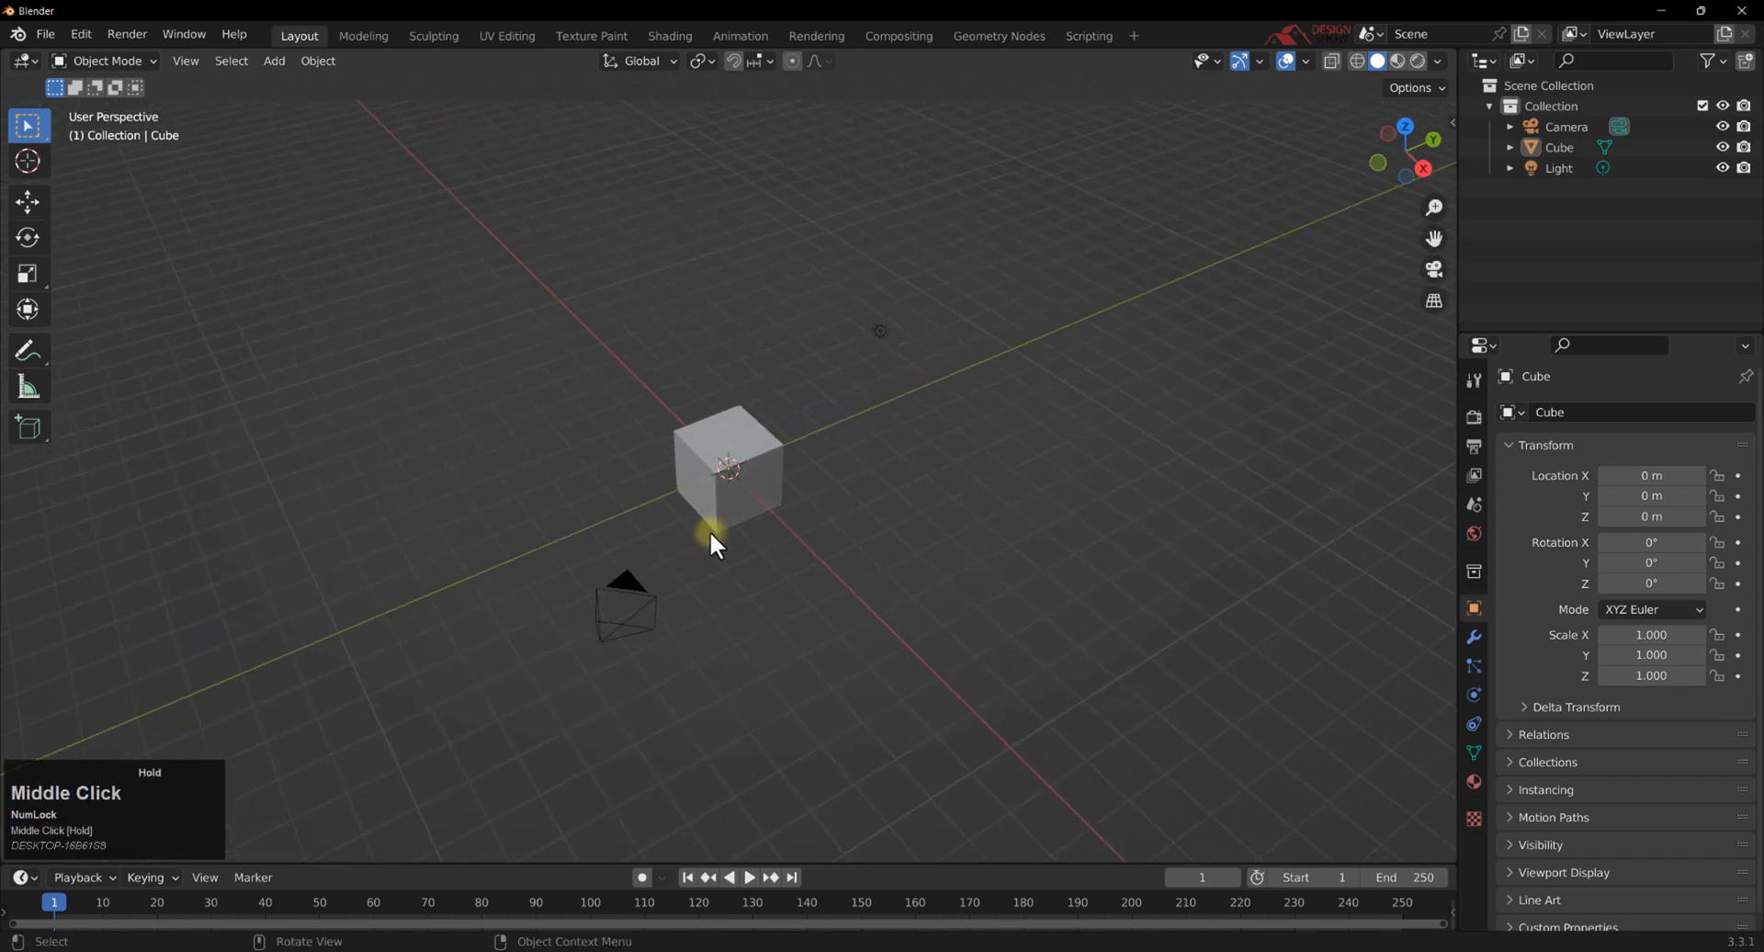
right_click(723, 515)
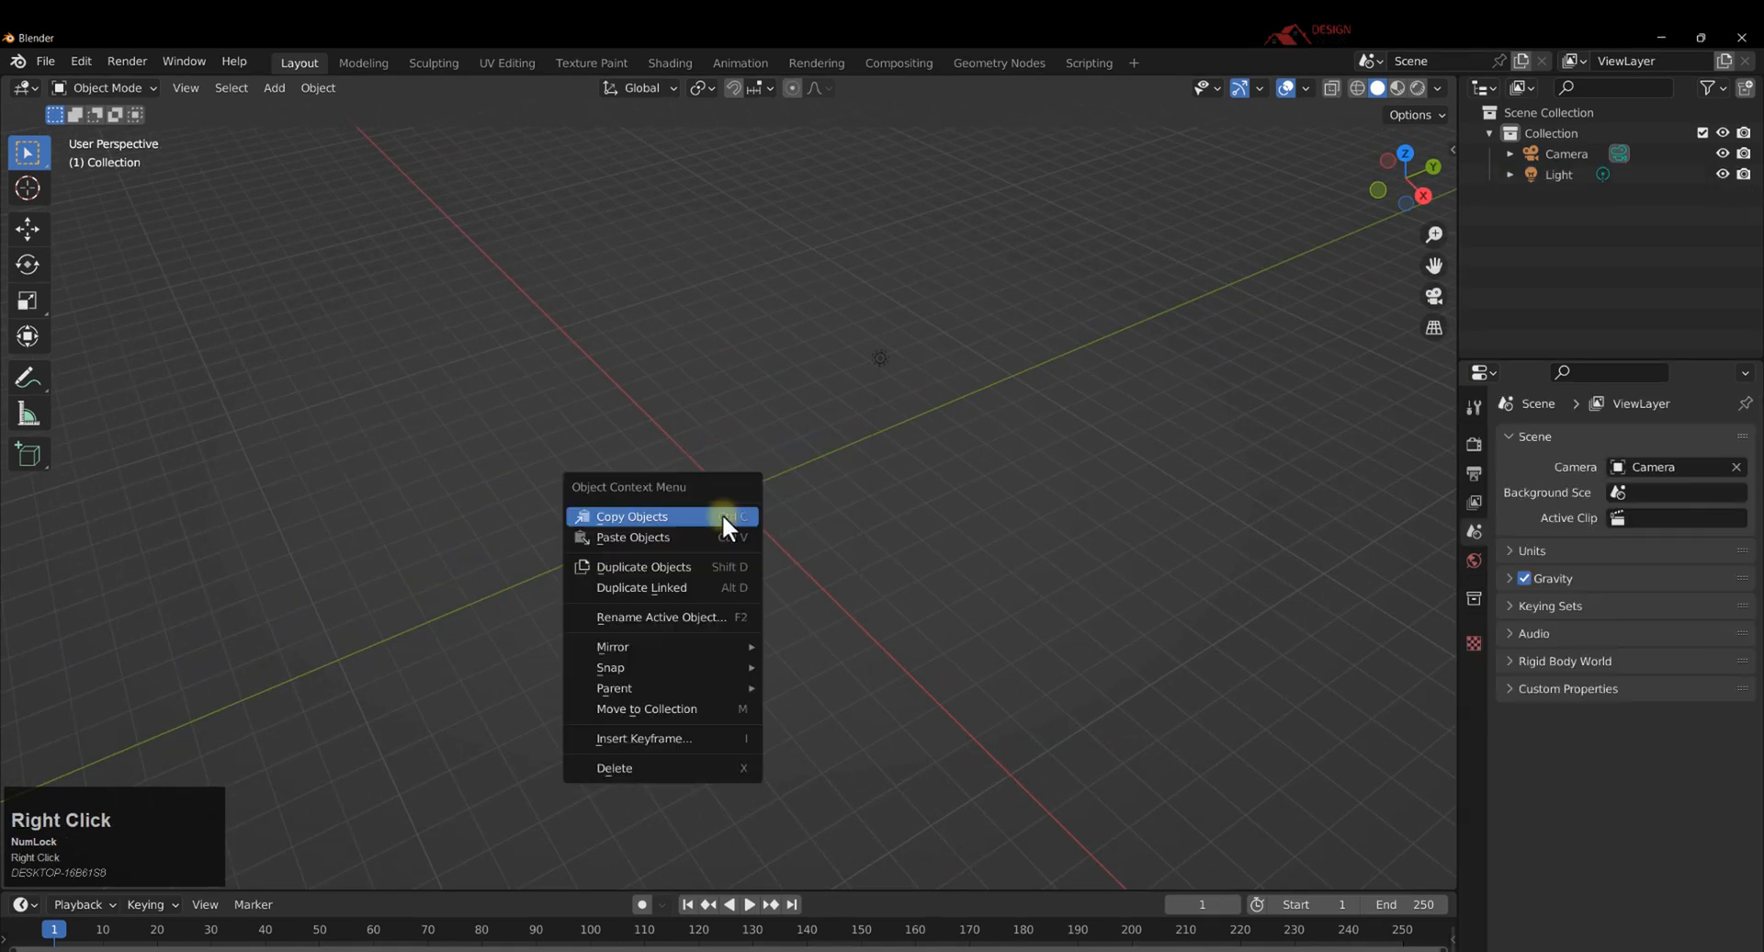
key("shift+a")
mouse_move(751, 476)
left_click(871, 676)
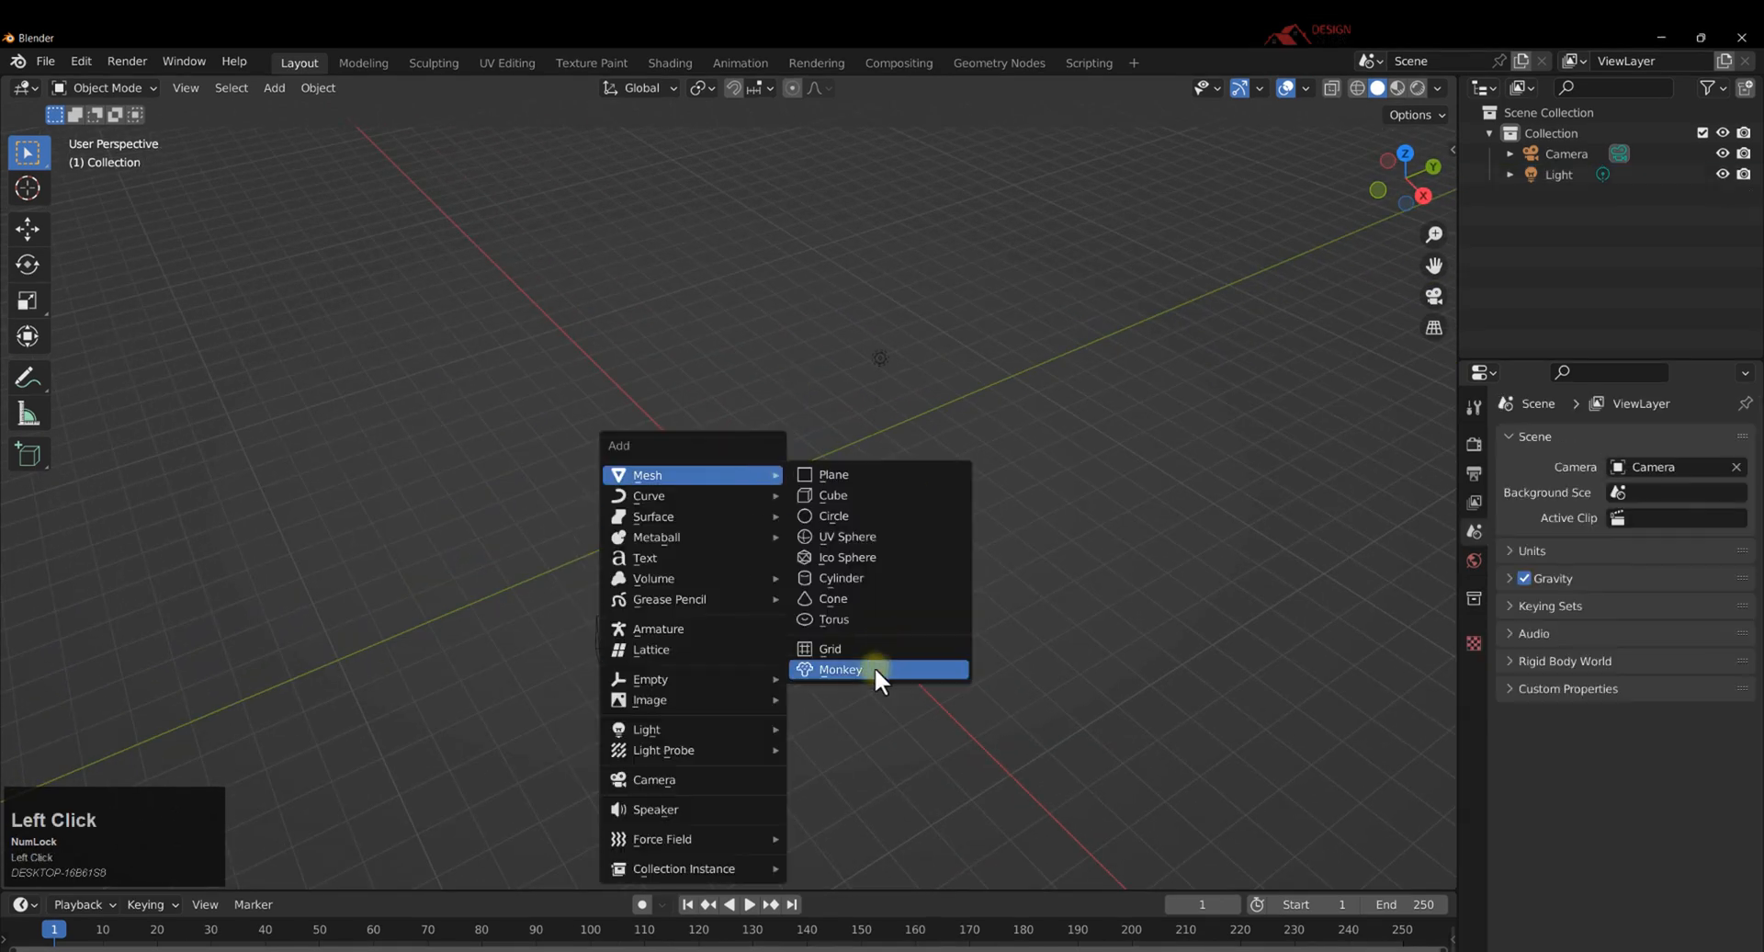
Move the monkey along the negative Y axis and duplicate it along Y to a location of about 4.33 m.
key("g")
key("y")
left_click(610, 524)
middle_click_drag(610, 524, 713, 515)
key("shift+d")
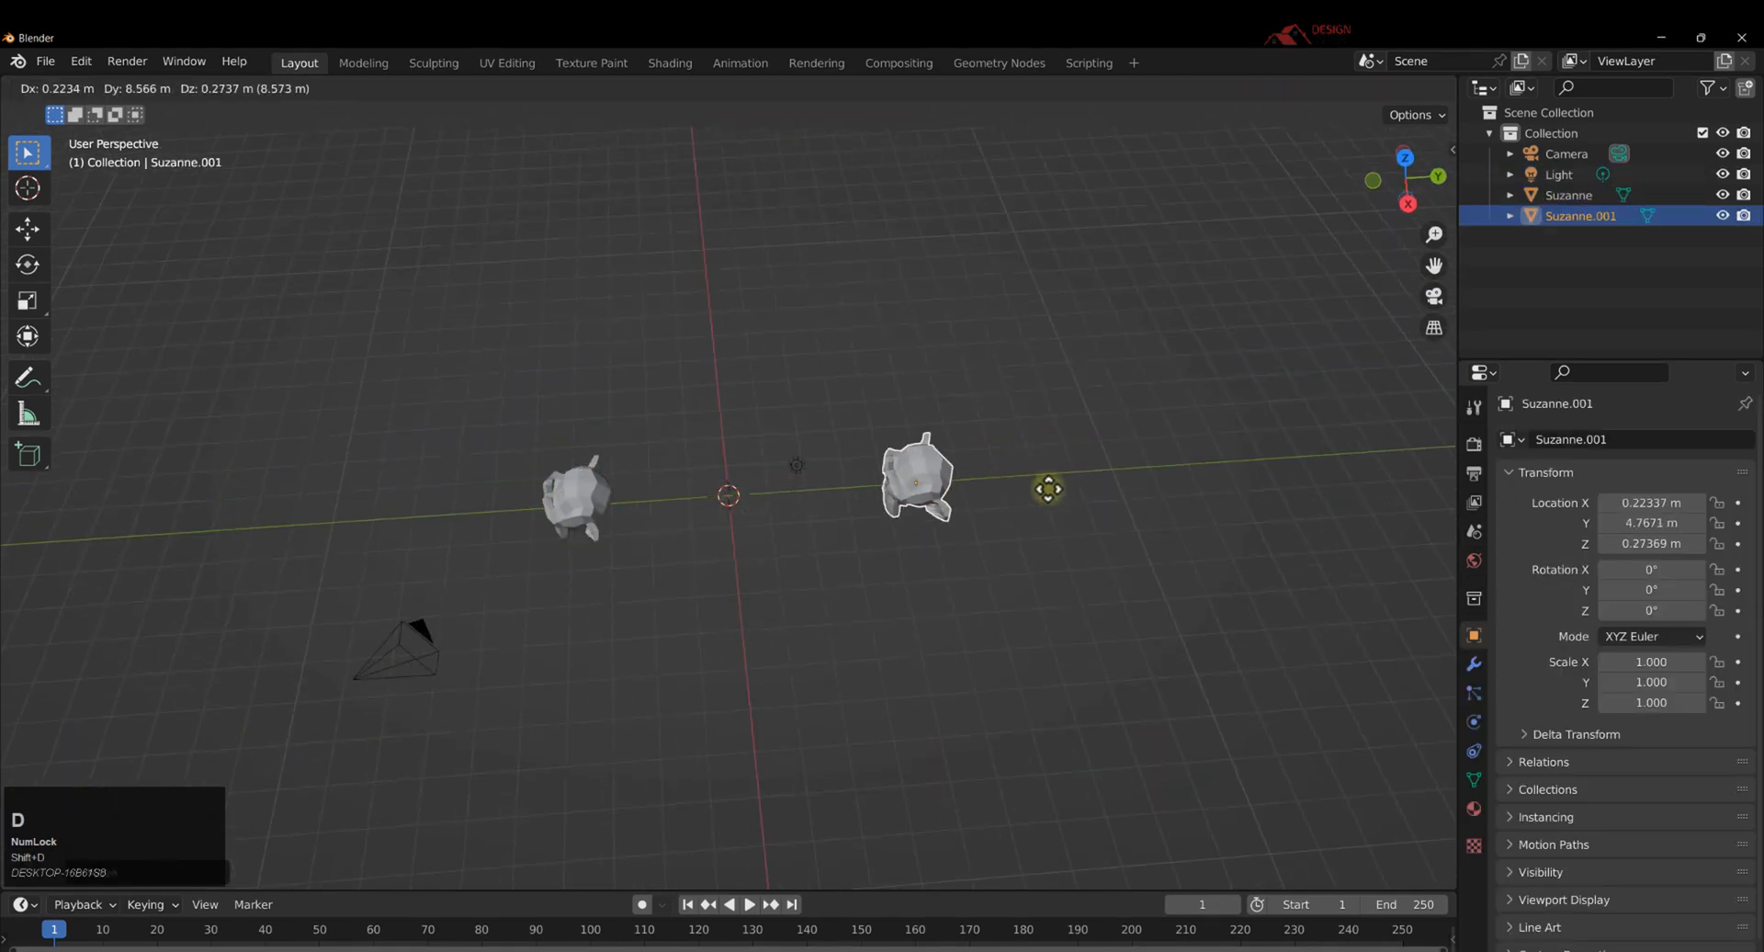
key("y")
left_click(889, 485)
Rotate the duplicated monkey around the Z axis to about -177°.
scroll(890, 485, "up", 2)
key("r")
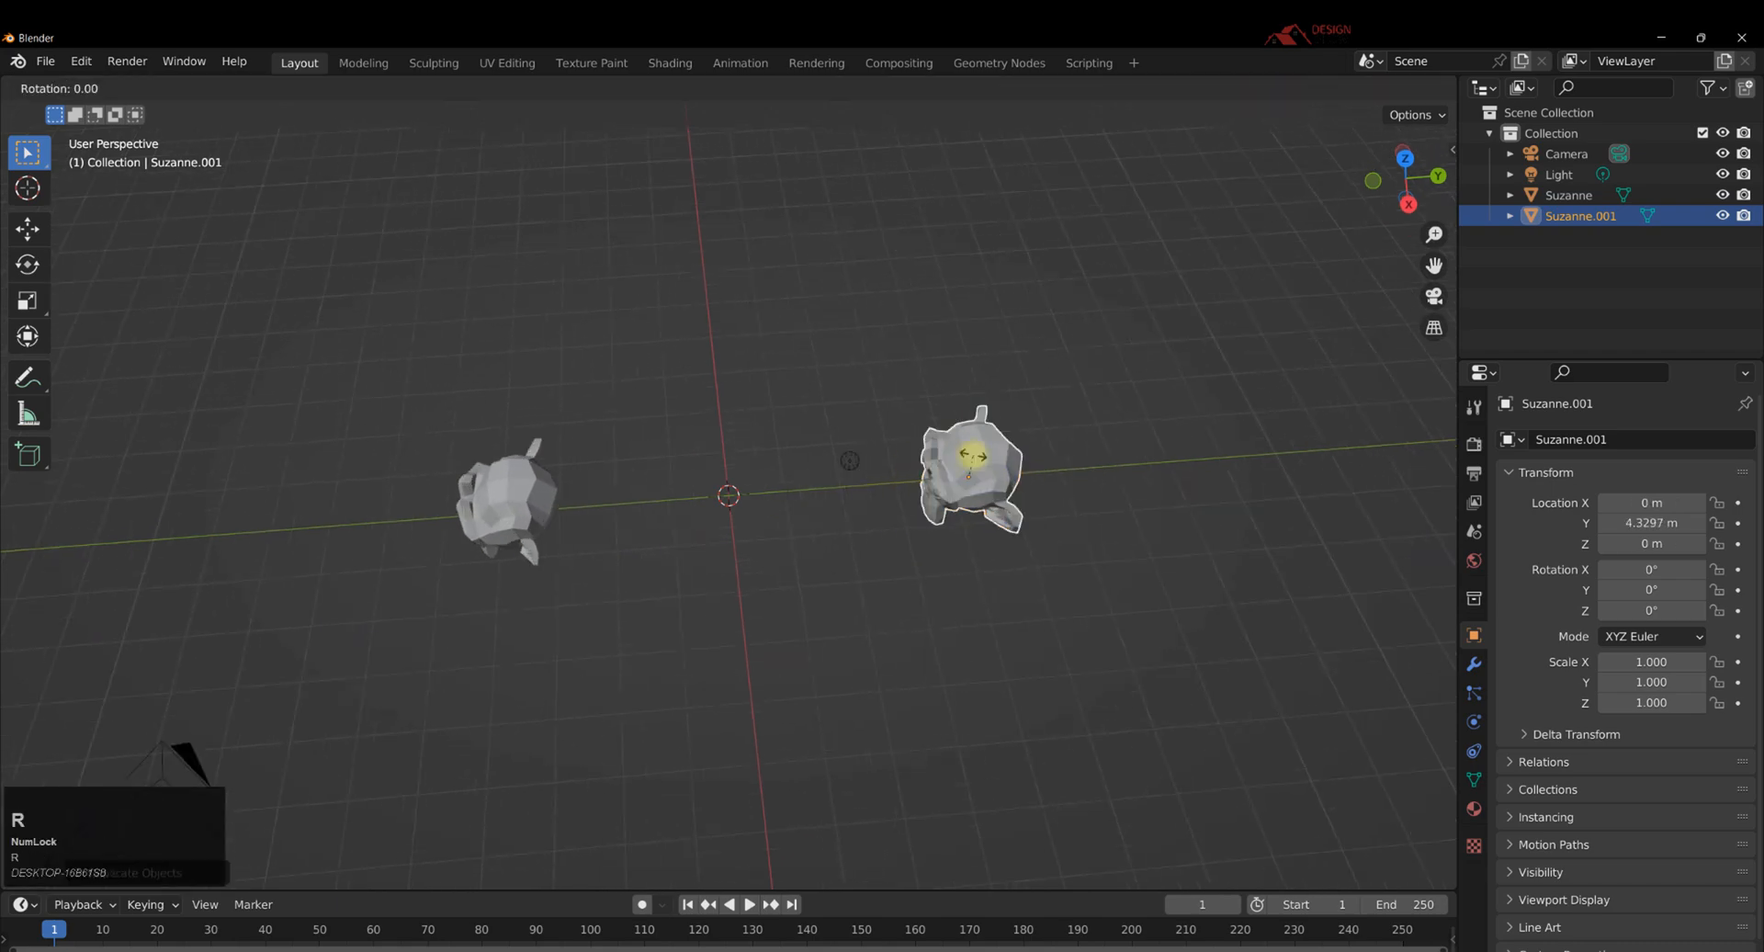
key("y")
key("z")
left_click(959, 543)
Duplicate both monkeys and rotate the copies around the global Z axis, giving the active copy a Z rotation of about -87.3°.
left_click(532, 511)
left_click(973, 501, "shift")
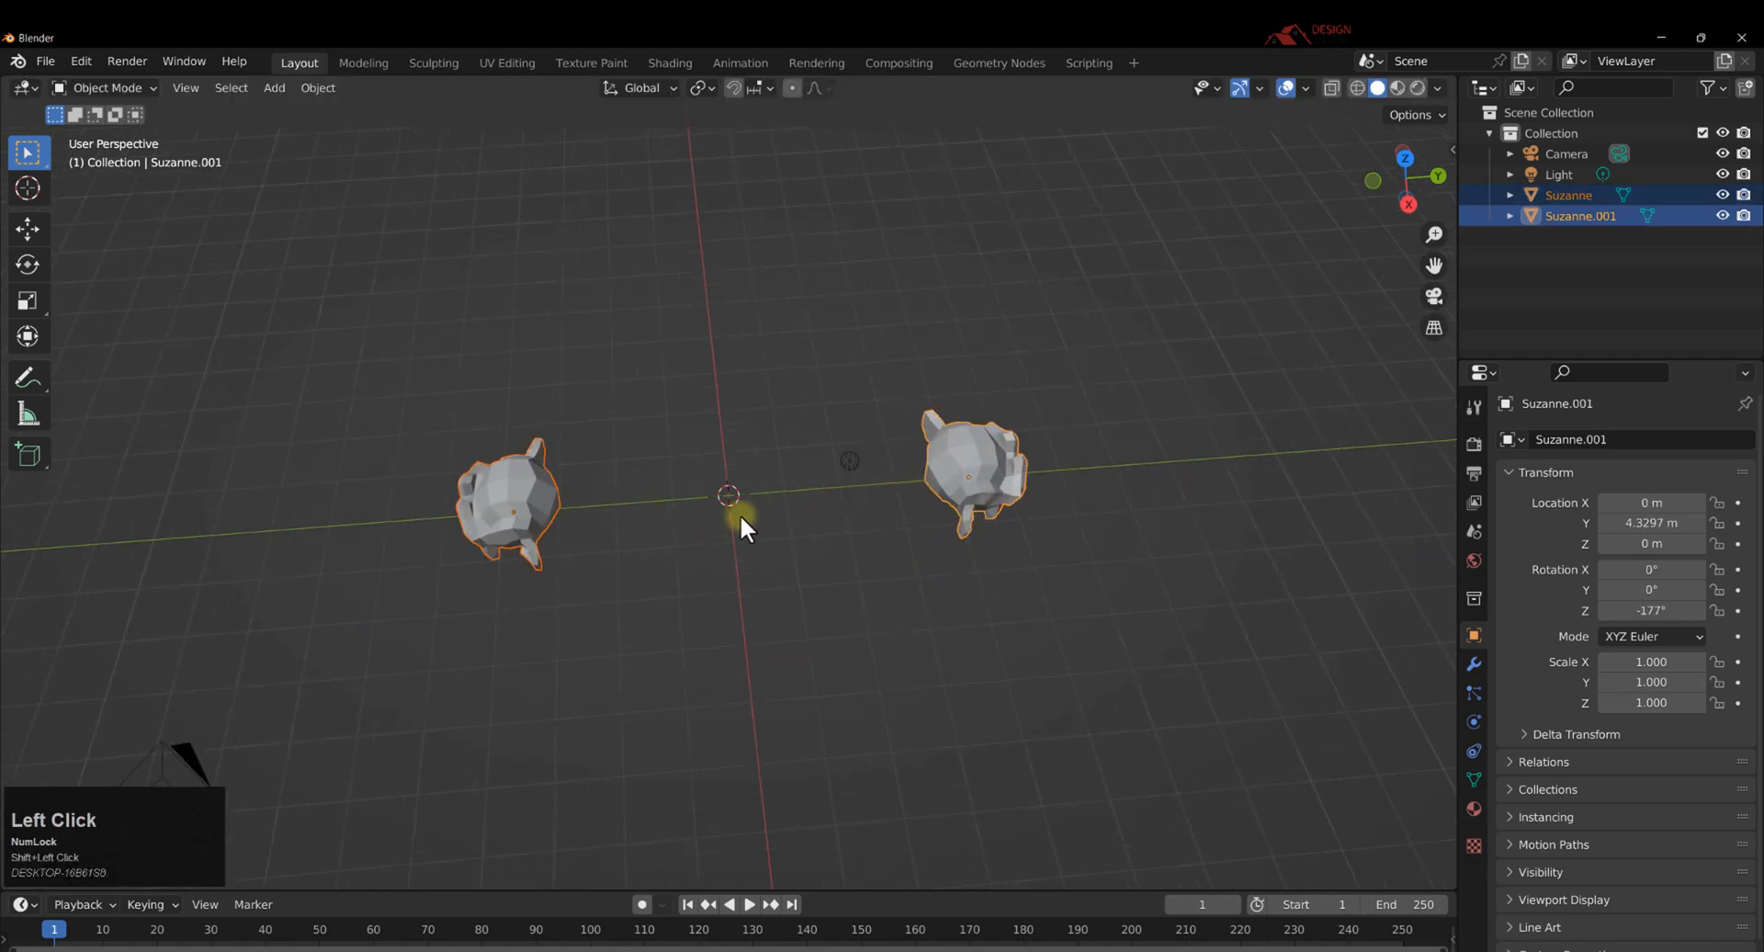
key("r")
right_click(694, 493)
key("shift+d")
key("r")
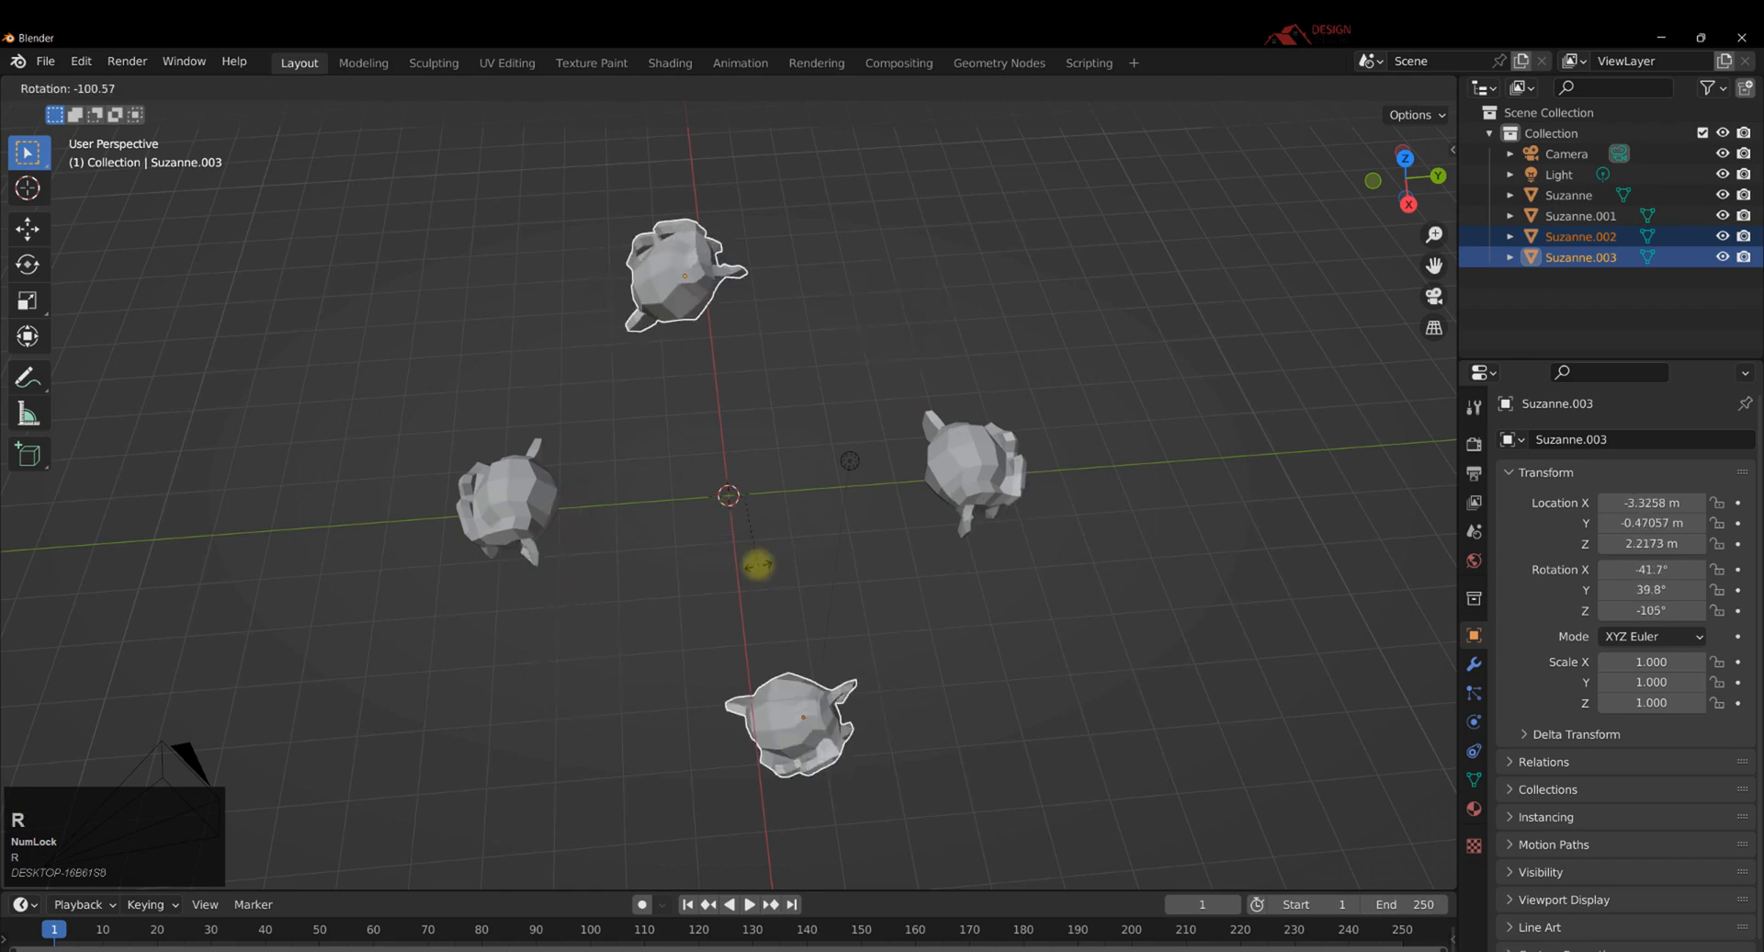
key("z")
middle_click_drag(733, 689, 740, 596)
key("y")
key("x")
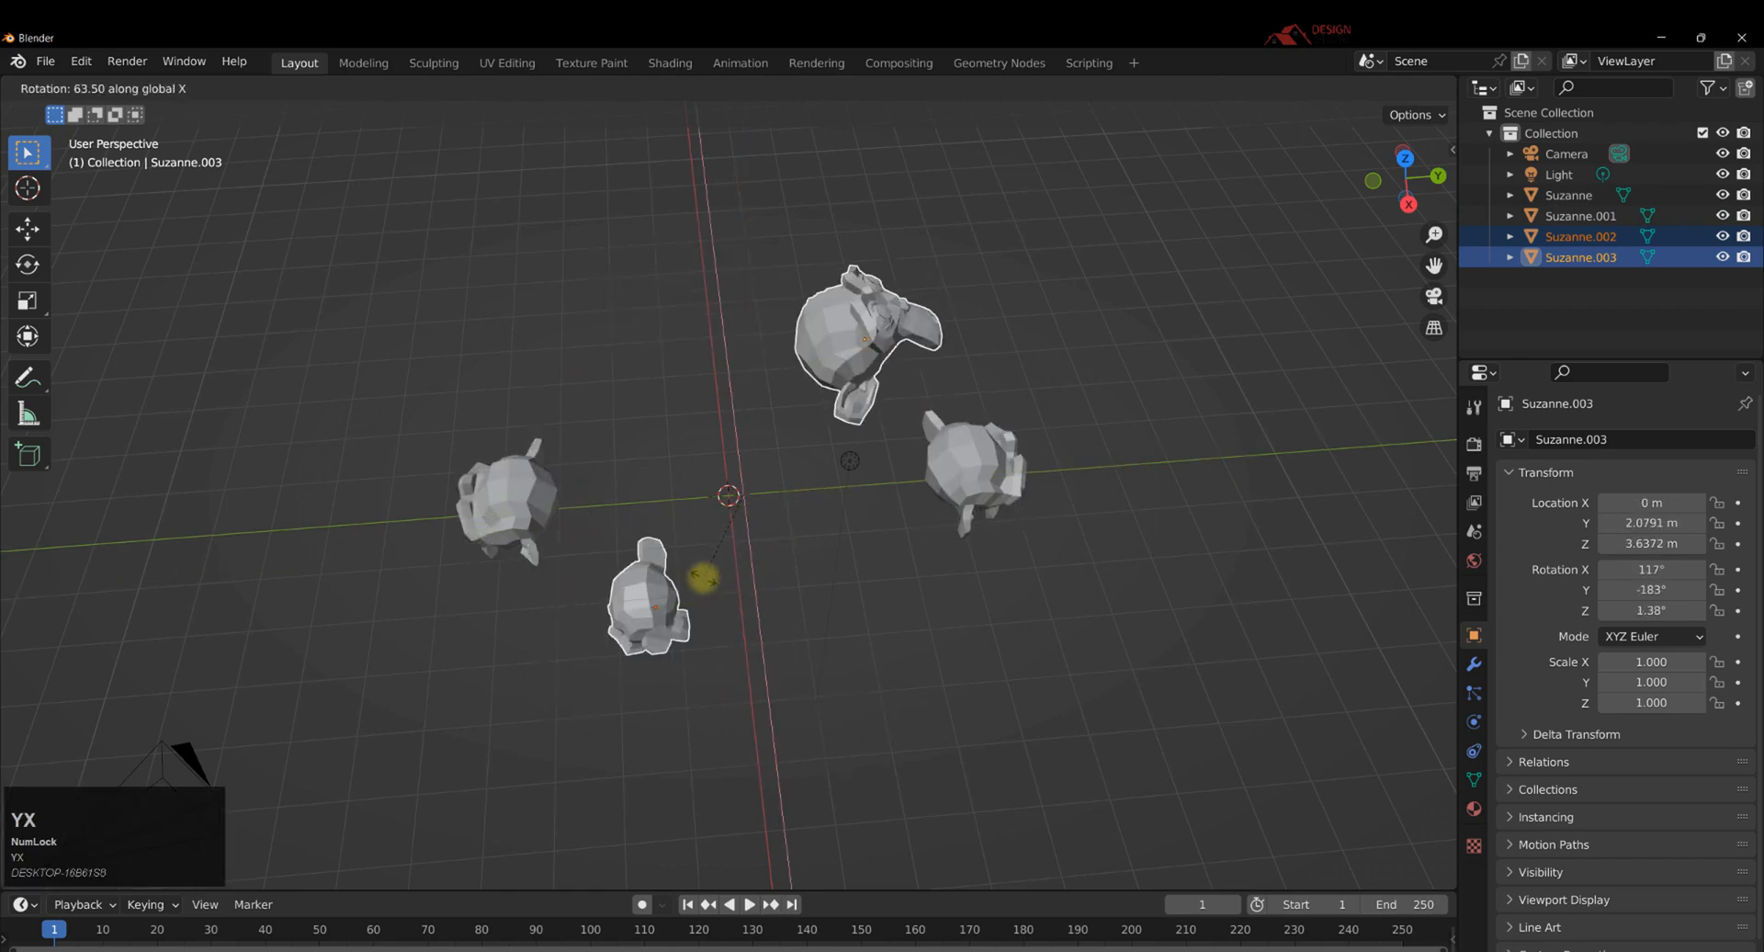
key("y")
key("z")
left_click(737, 570)
middle_click_drag(737, 569, 803, 502)
key("space")
middle_click_drag(746, 568, 581, 372)
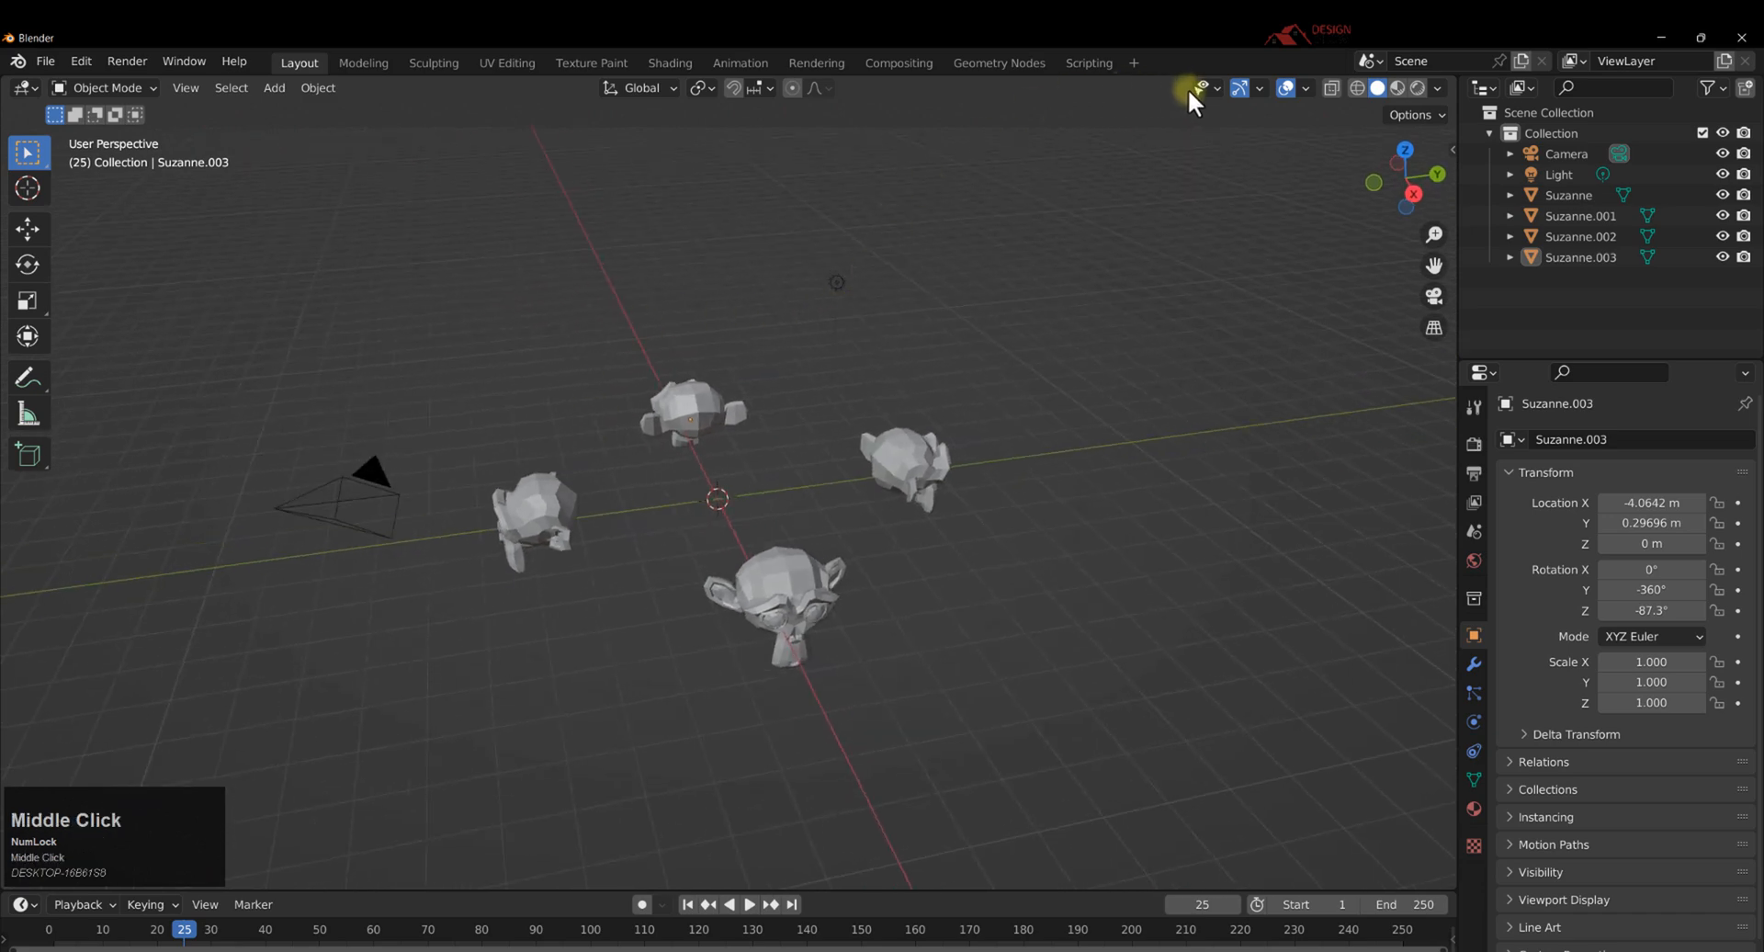
Hide the Camera and Light object types in the viewport.
left_click(1216, 88)
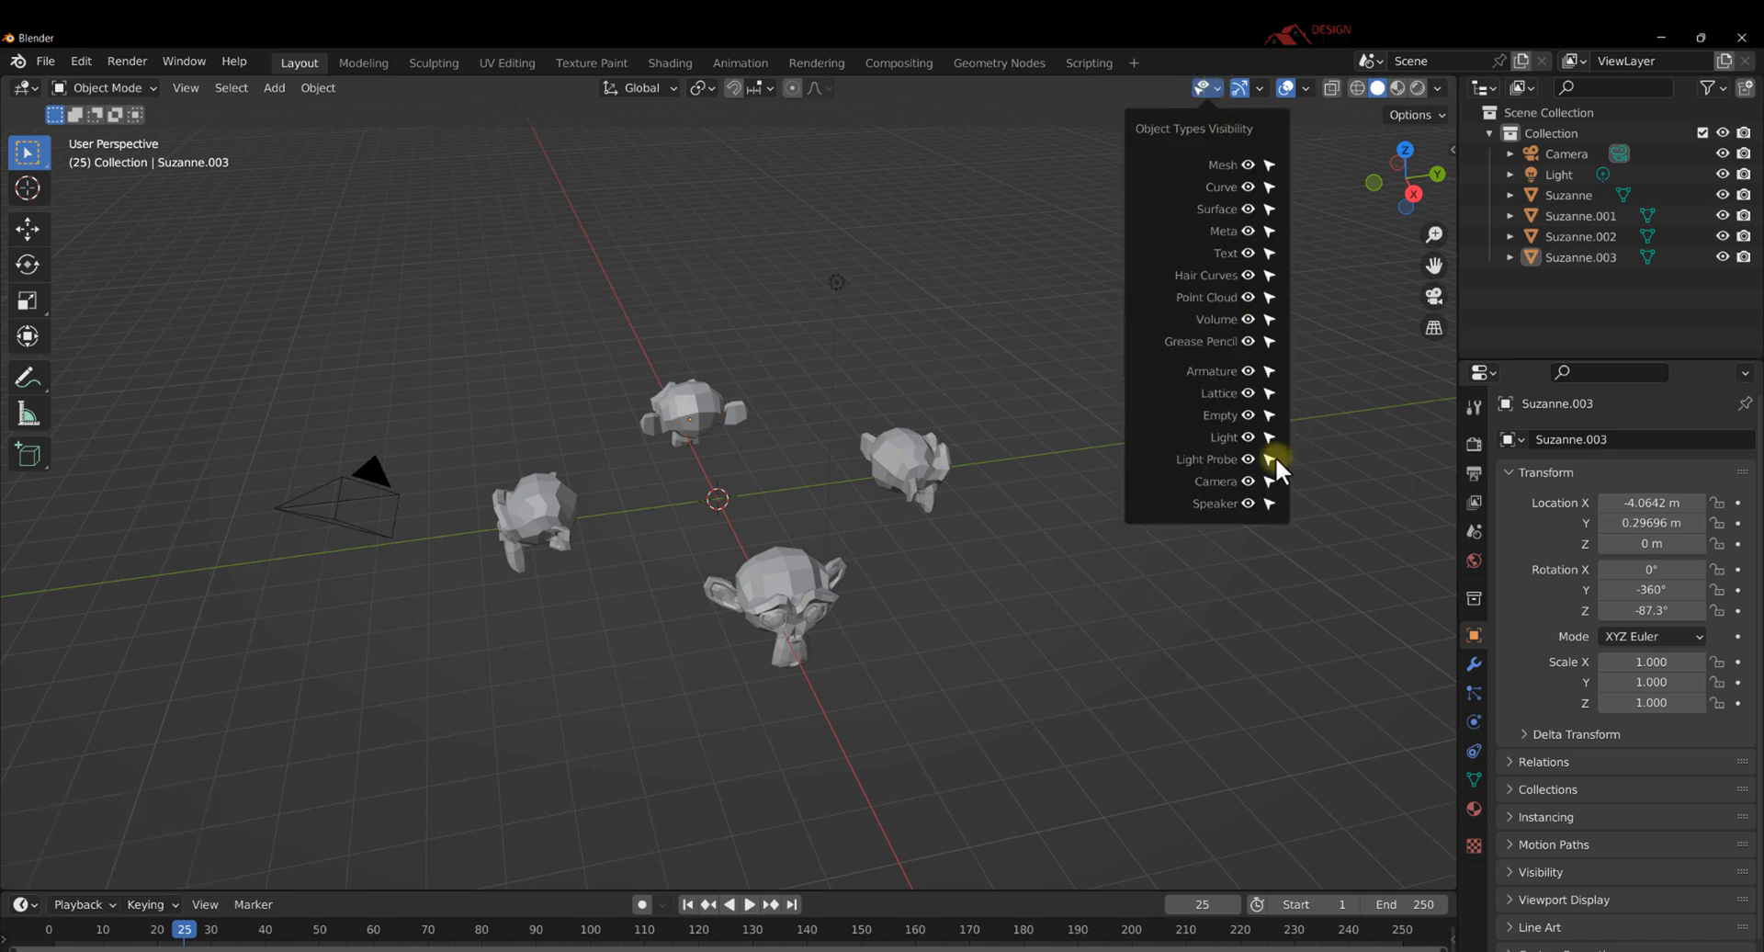
left_click(1249, 482)
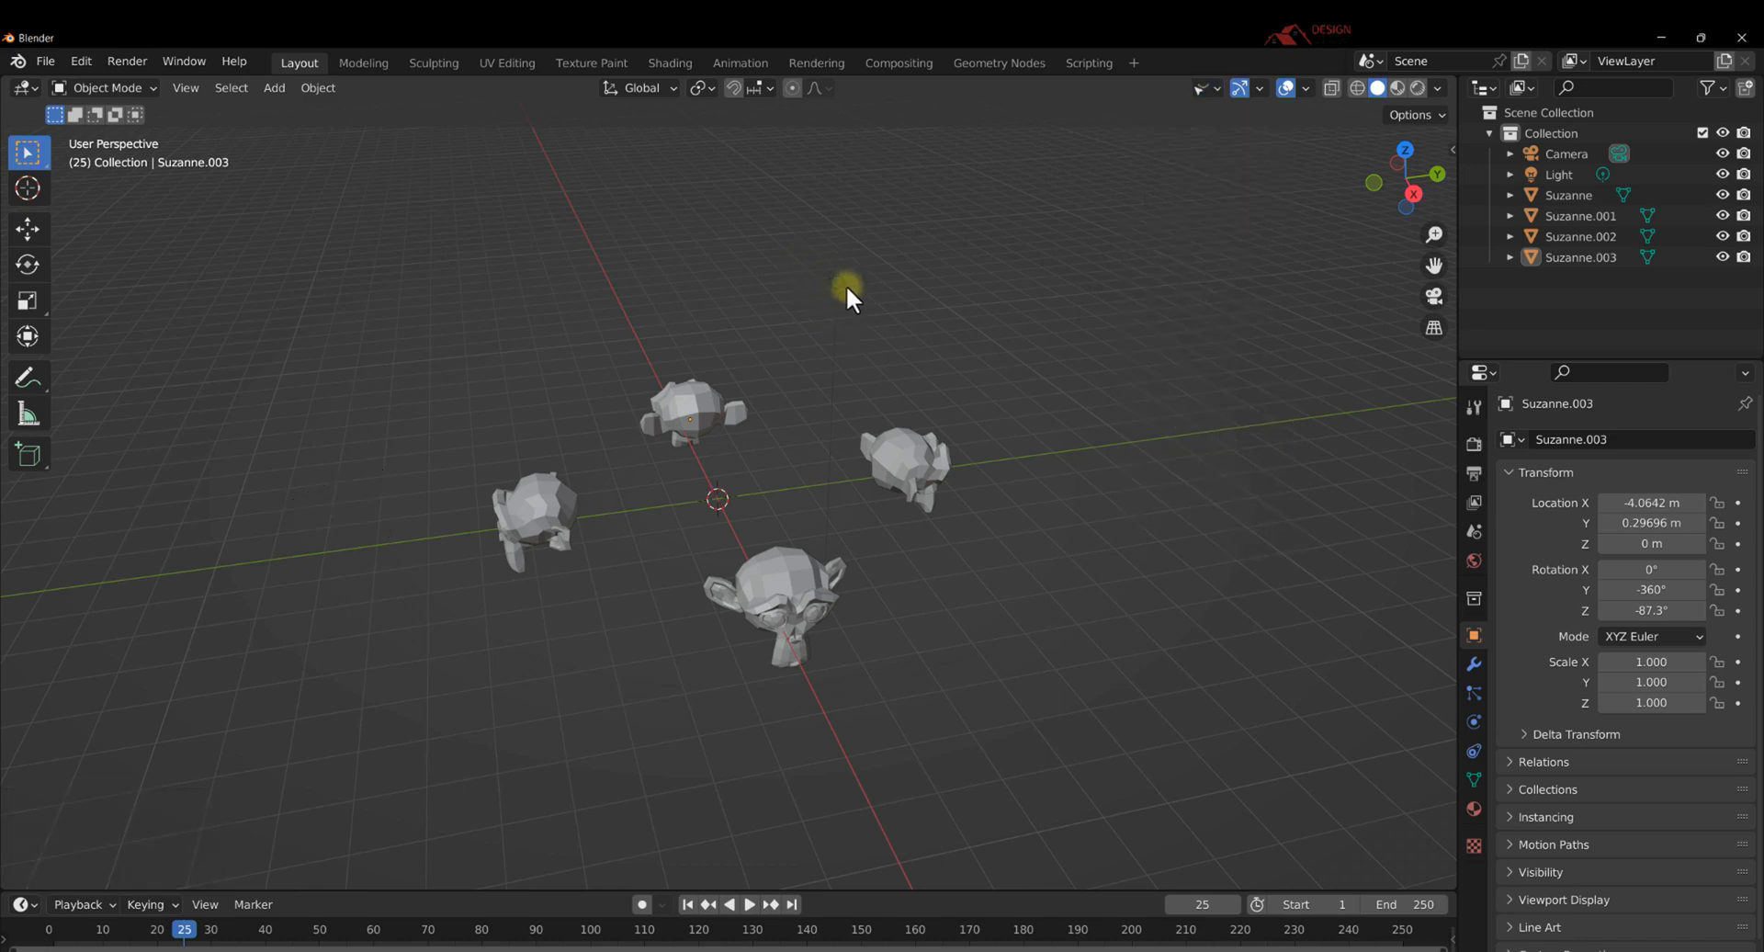
left_click(1210, 87)
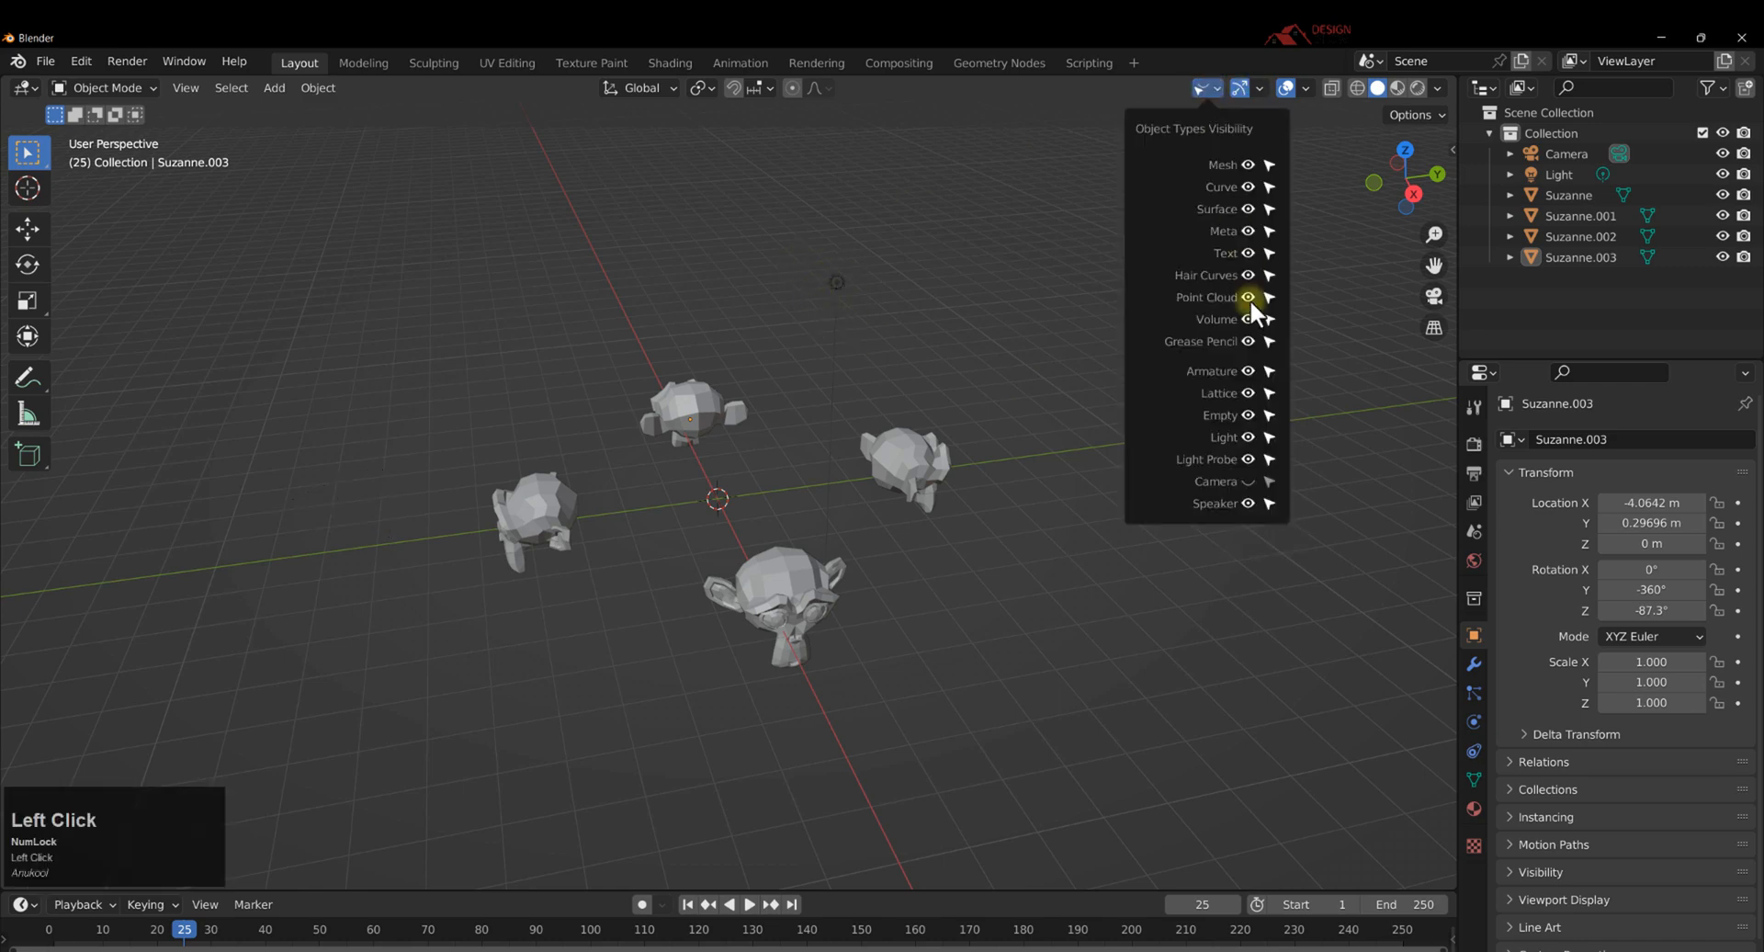
left_click(1249, 438)
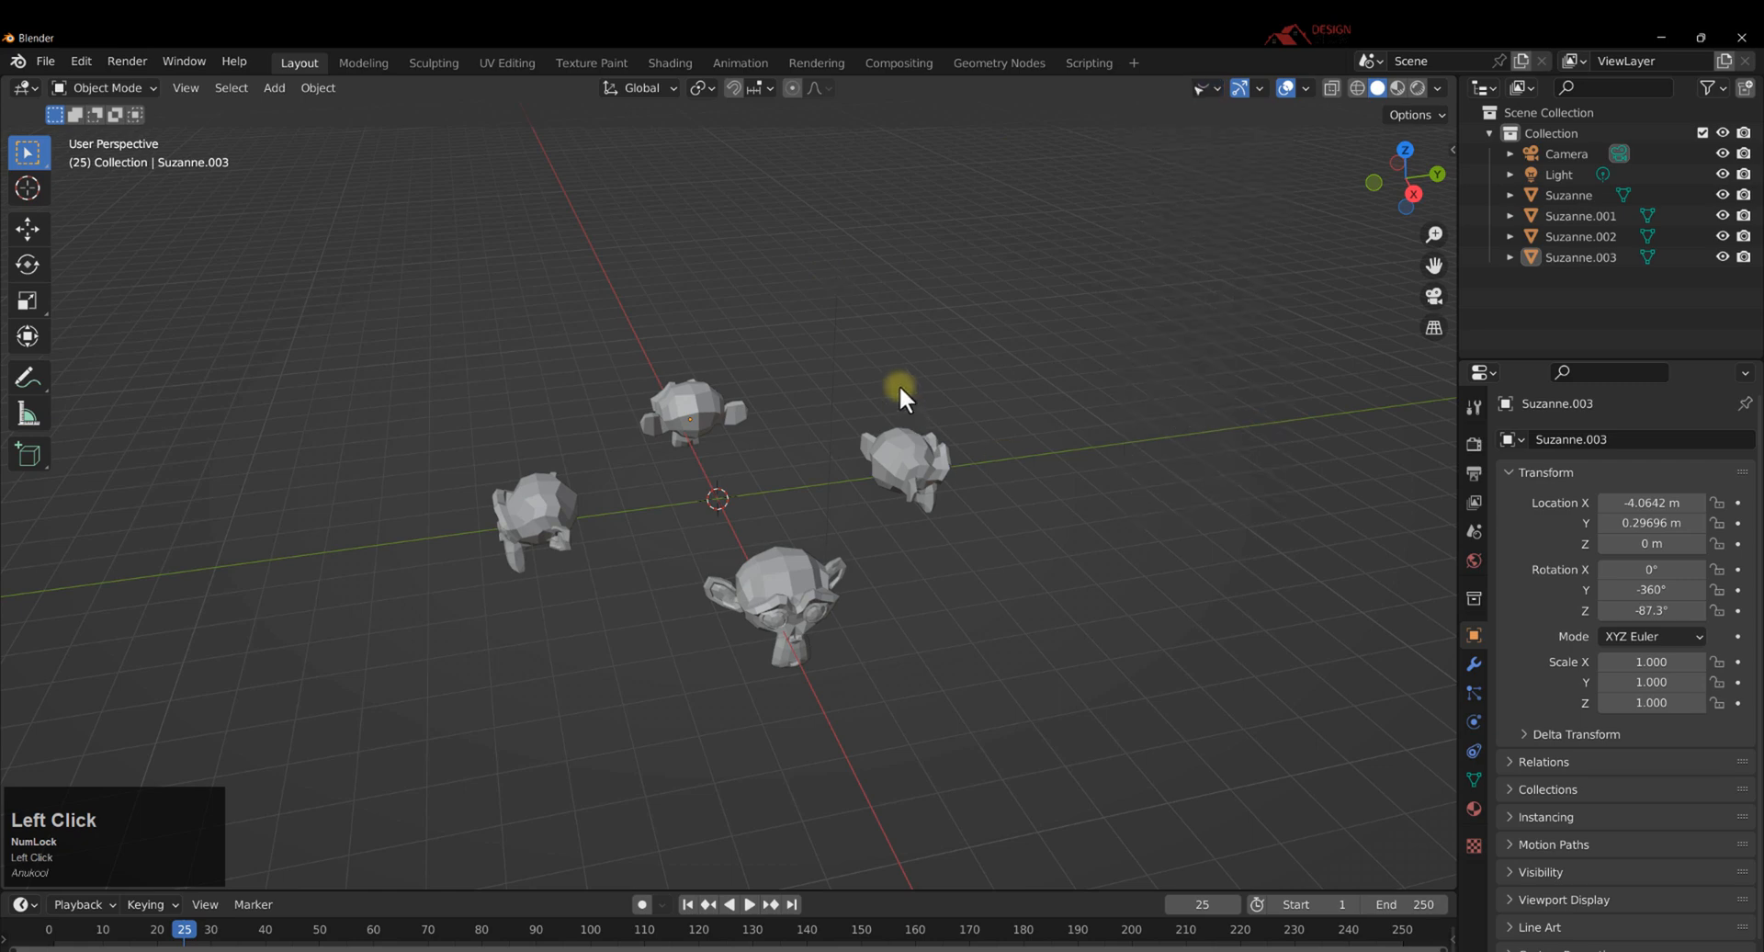
Box-select all four monkeys in the scene.
middle_click_drag(898, 390, 809, 447)
middle_click_drag(1006, 731, 1018, 643)
left_click_drag(1009, 654, 510, 342)
scroll(709, 448, "up", 1)
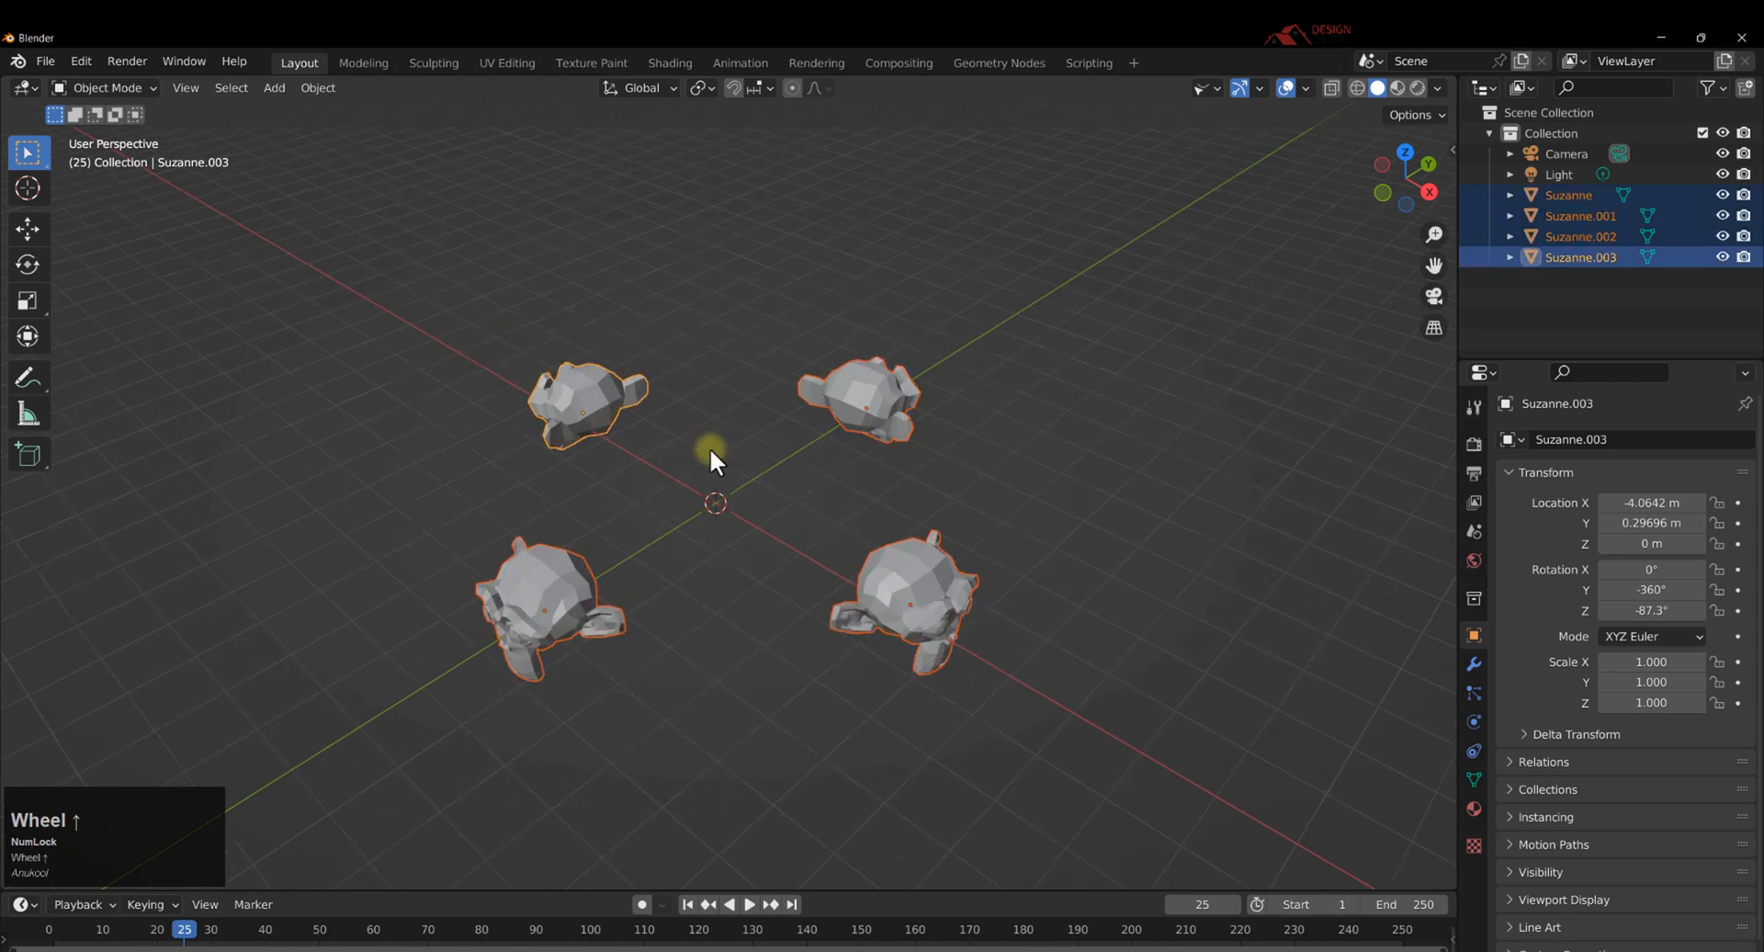
scroll(709, 448, "up", 1)
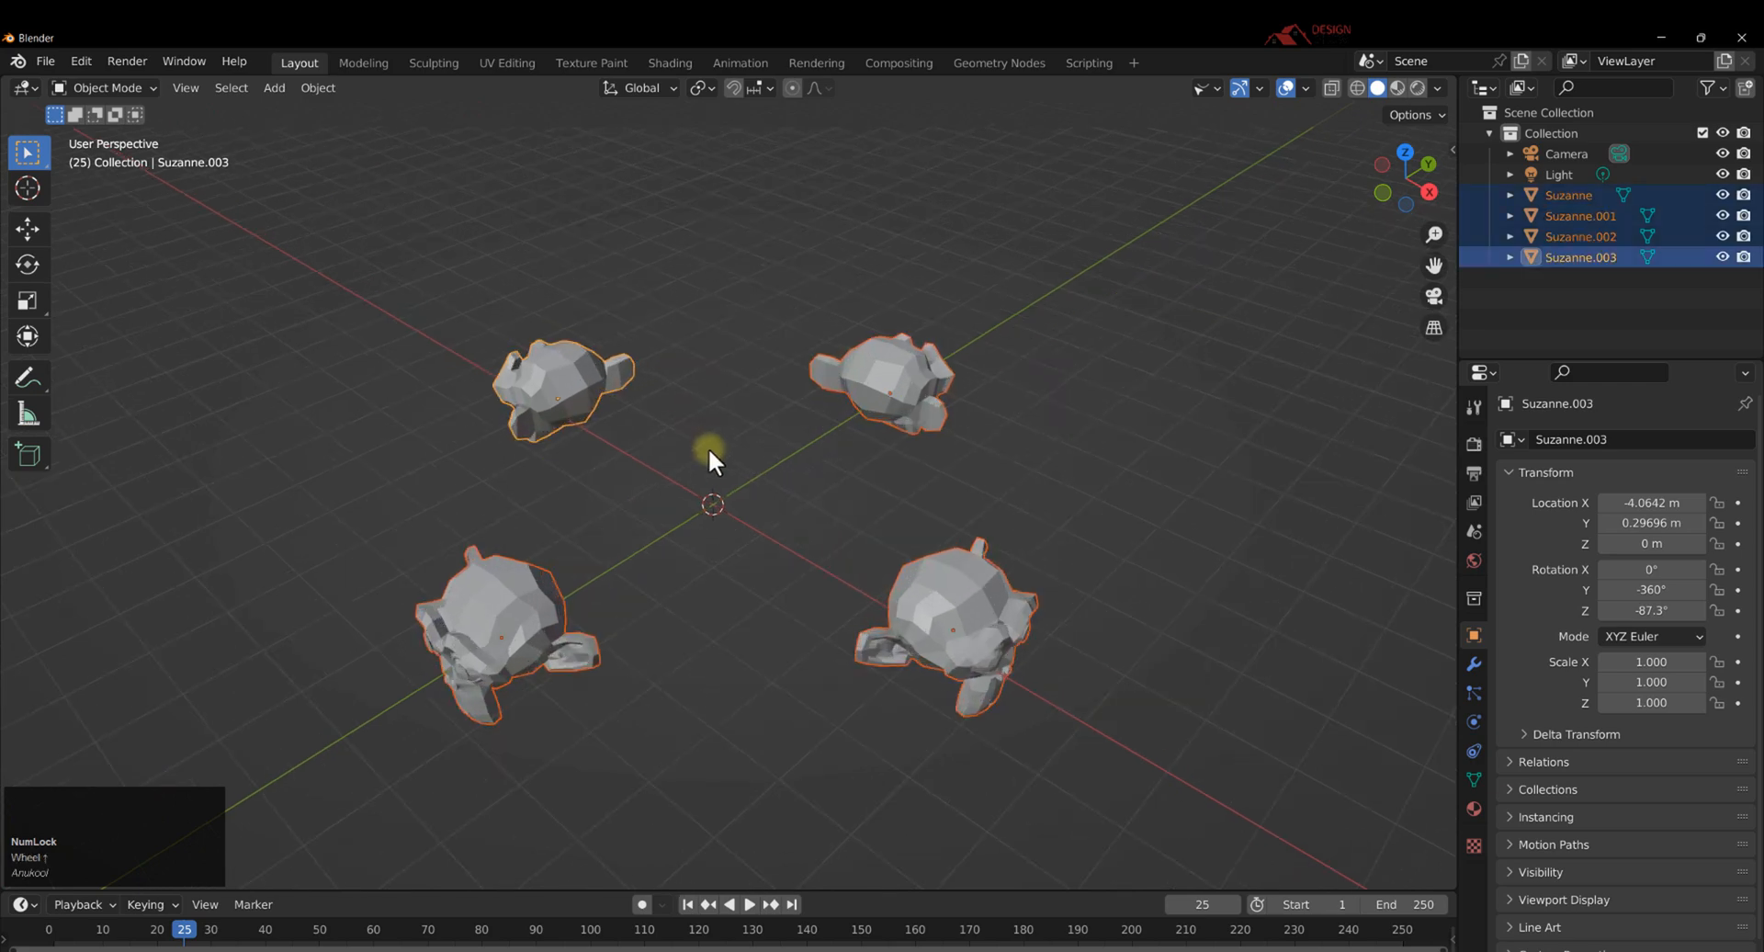
Rotate the monkey on the positive X axis around global Y, giving it an X rotation of about -33.5°.
key("r")
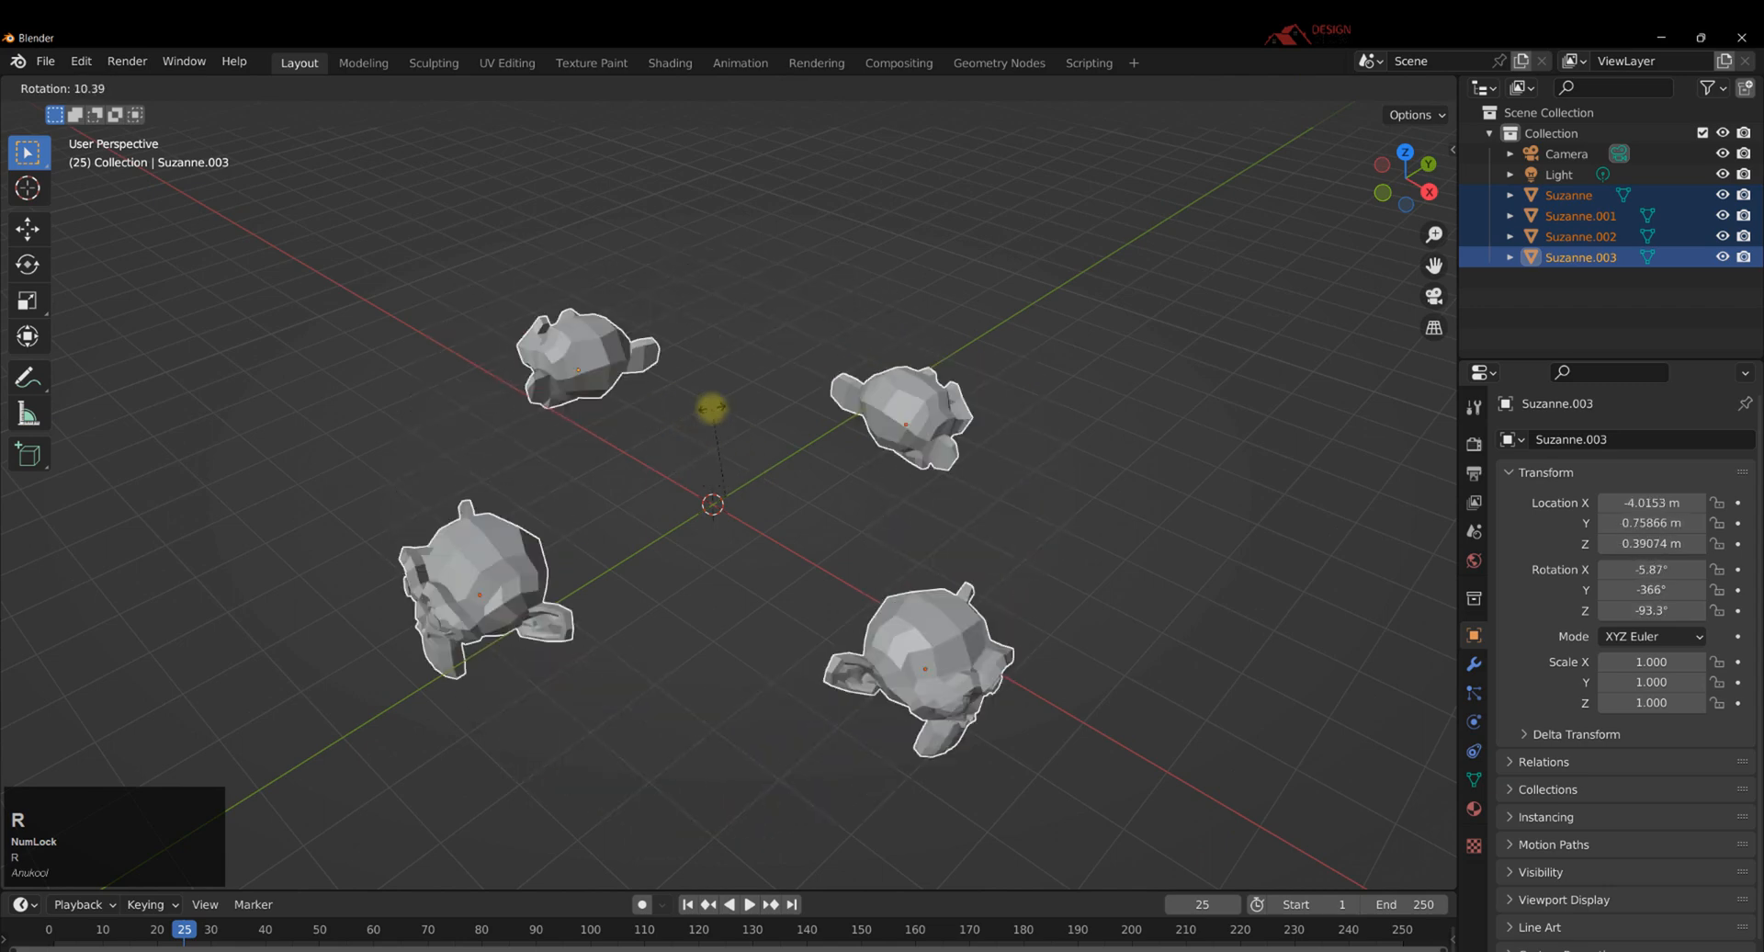
right_click(704, 419)
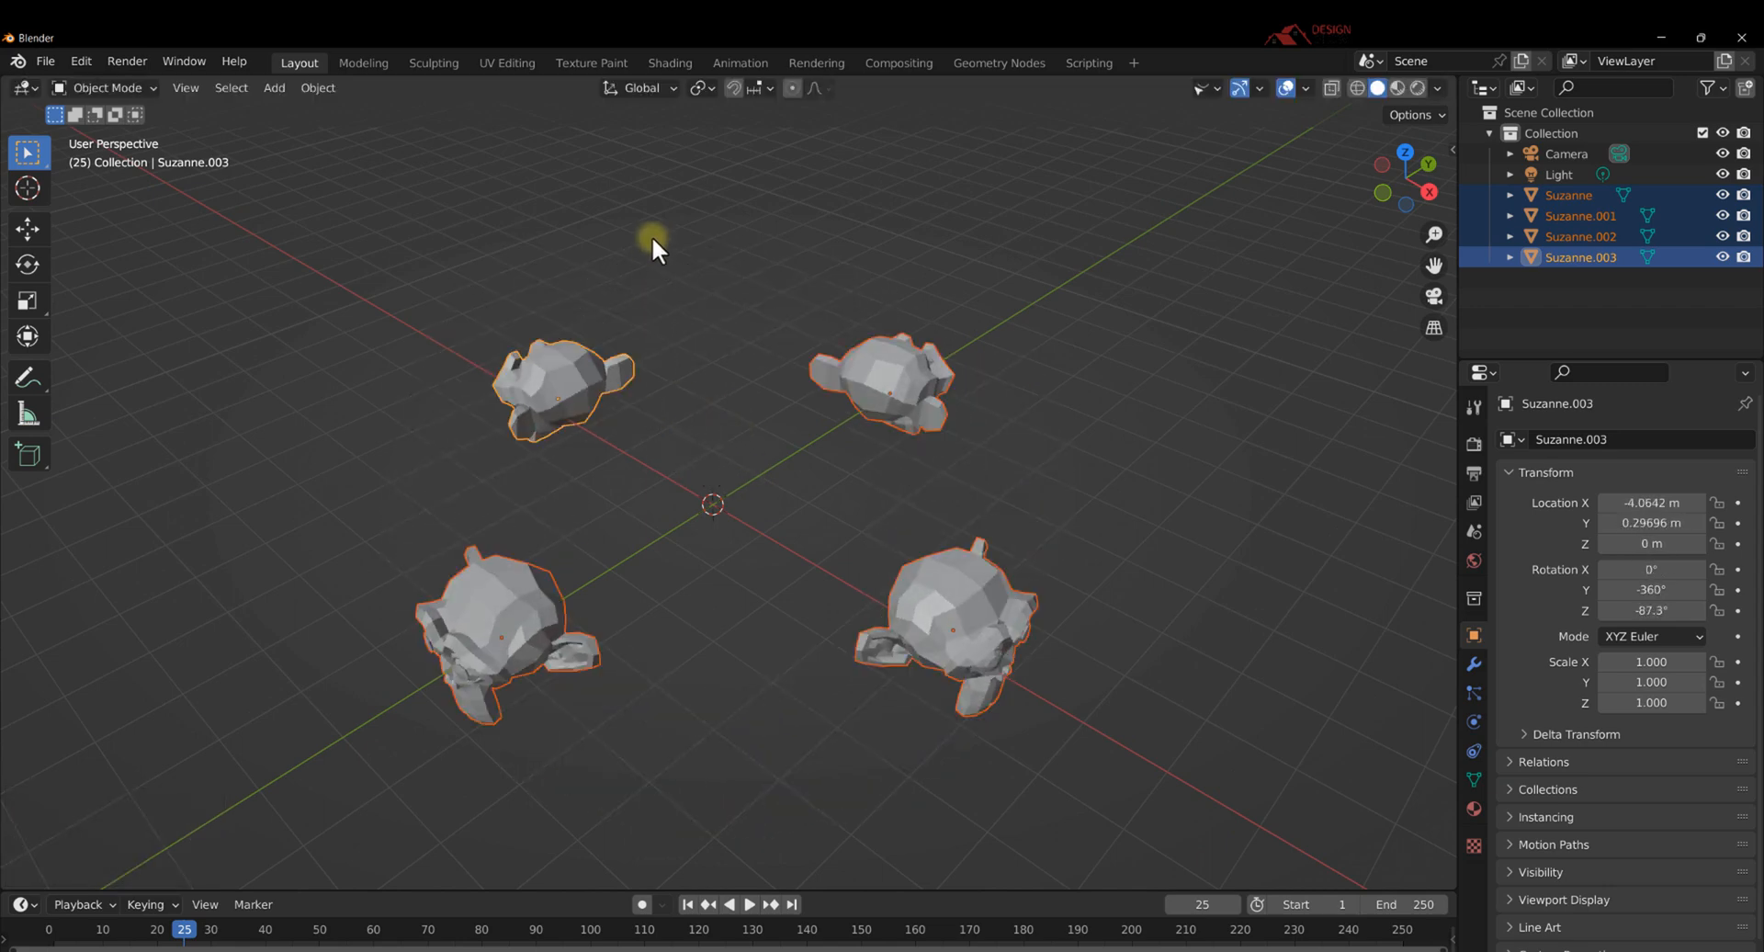
left_click(926, 601)
middle_click_drag(926, 601, 983, 592)
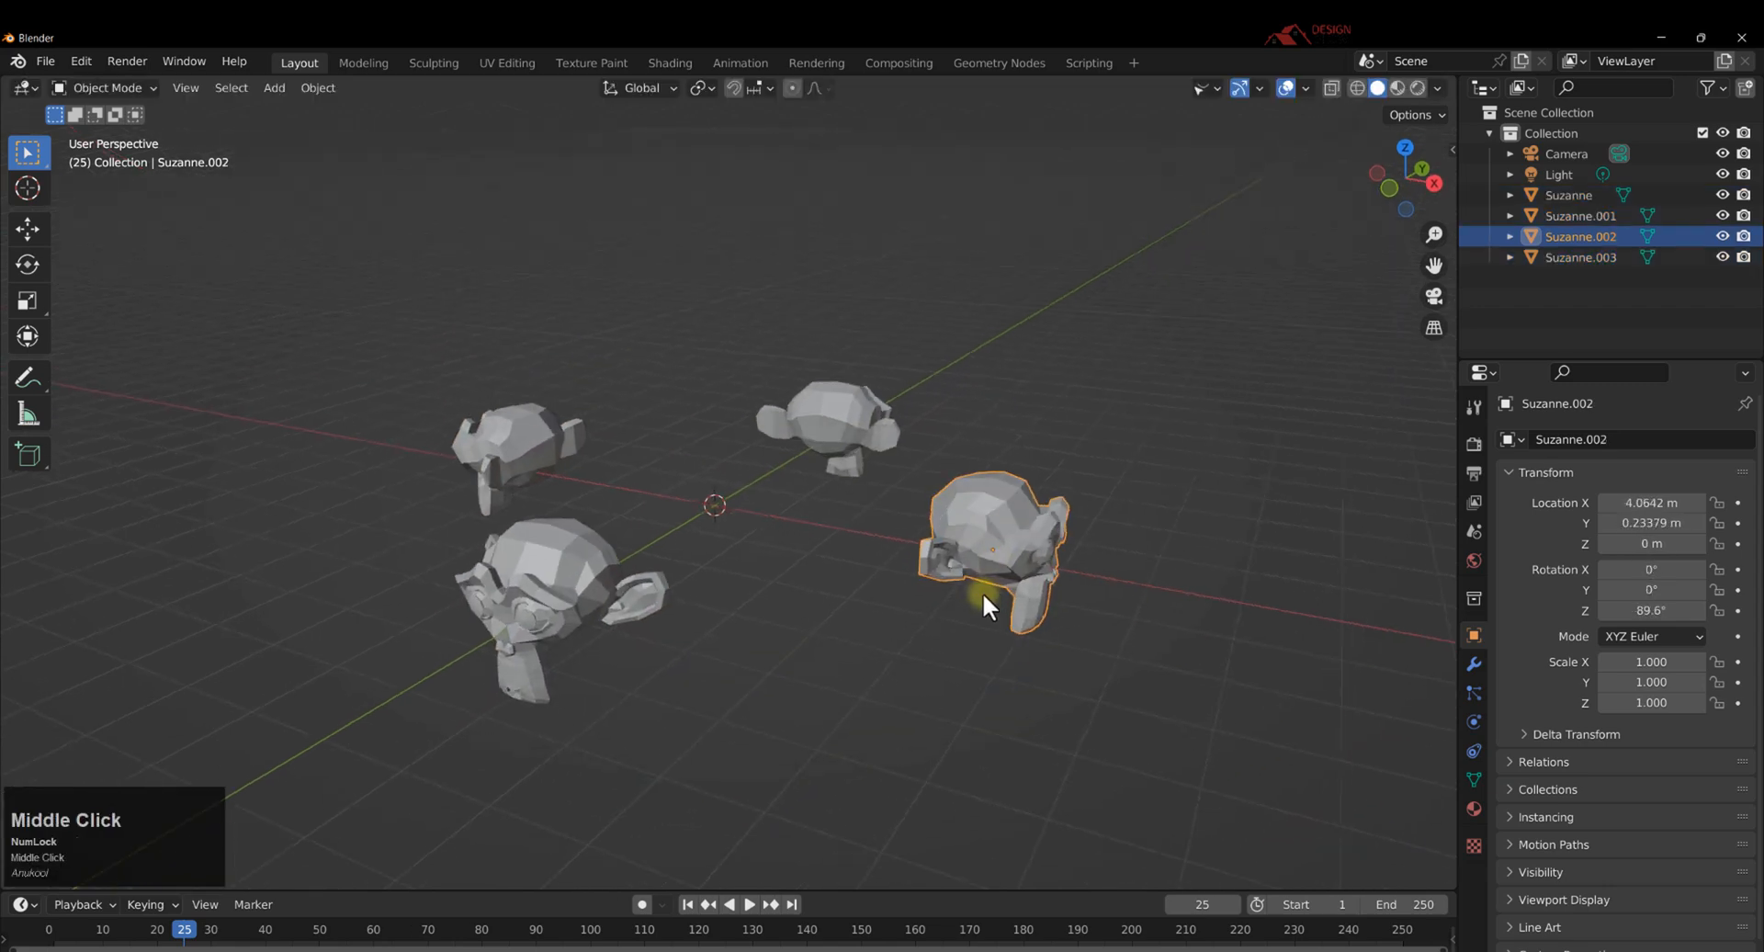
scroll(1156, 554, "up", 2)
middle_click_drag(1156, 553, 994, 543, "shift")
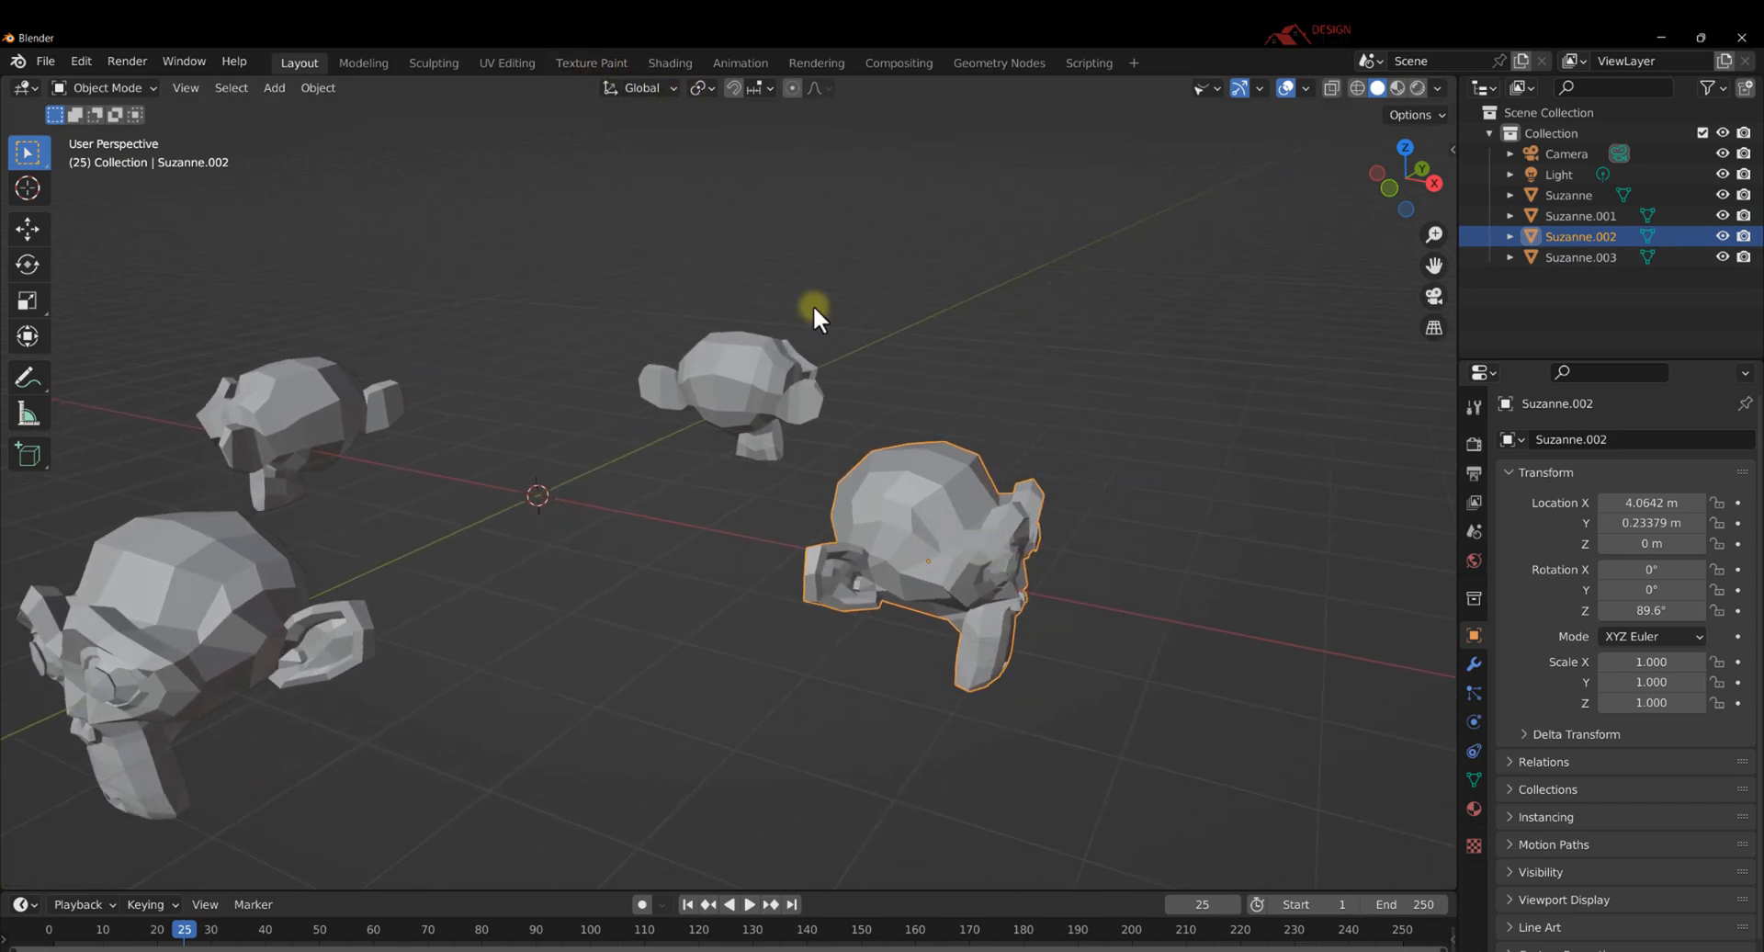
left_click(41, 261)
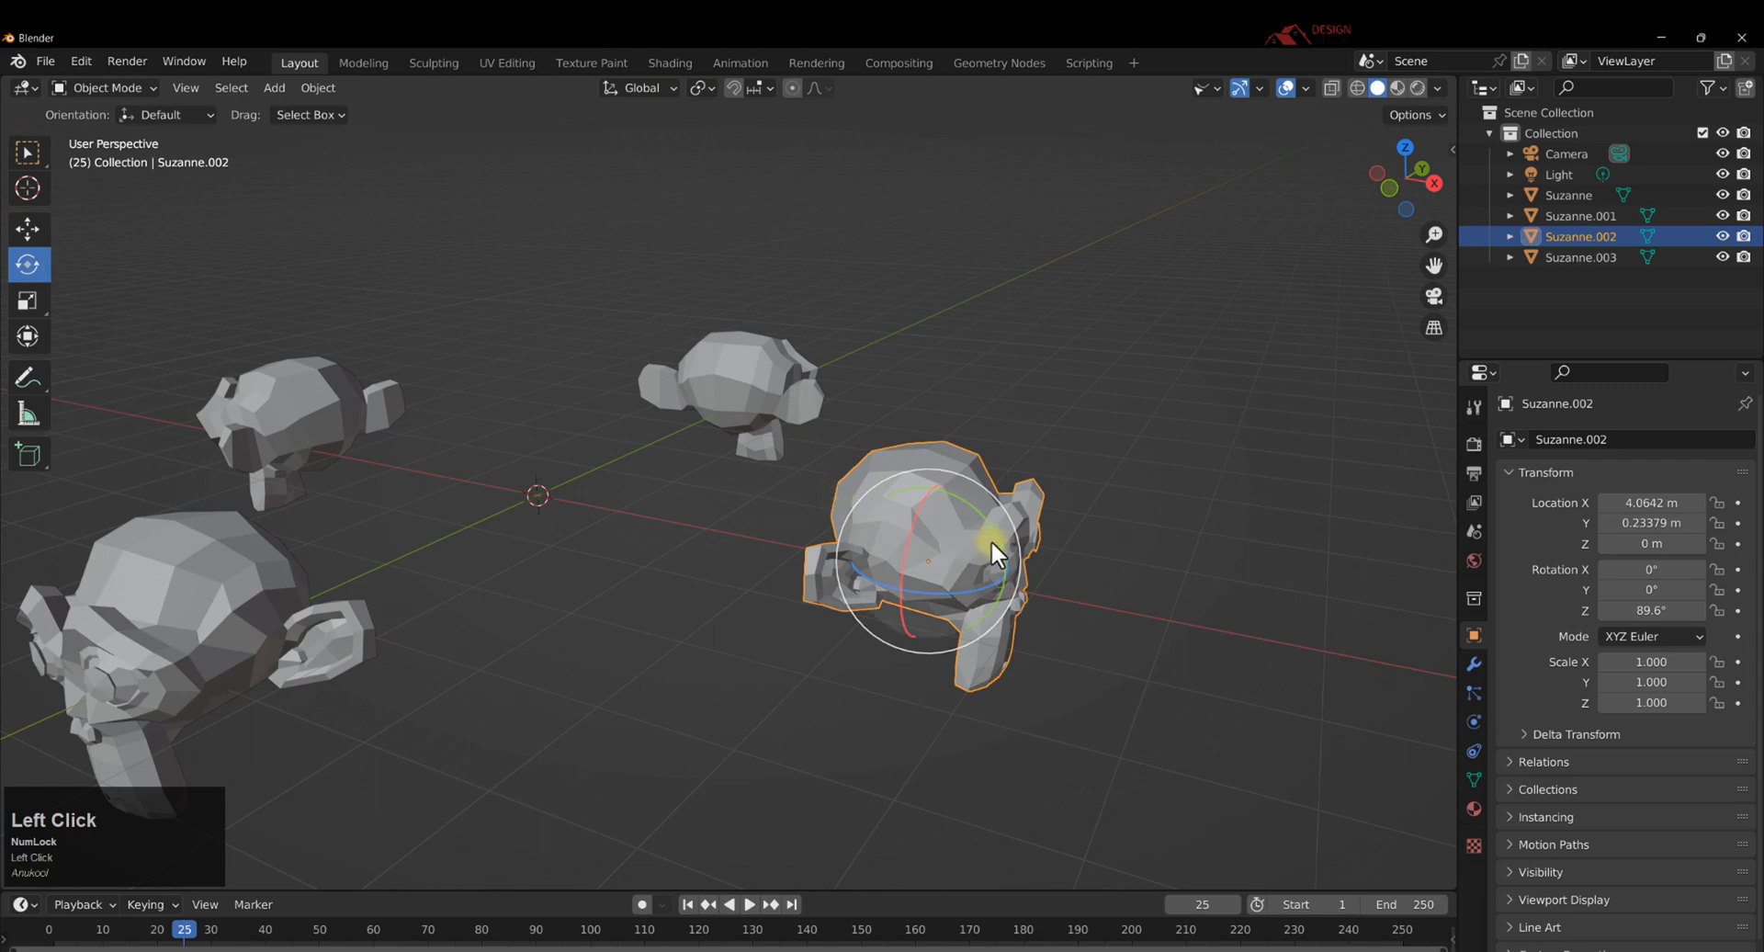
left_click(674, 87)
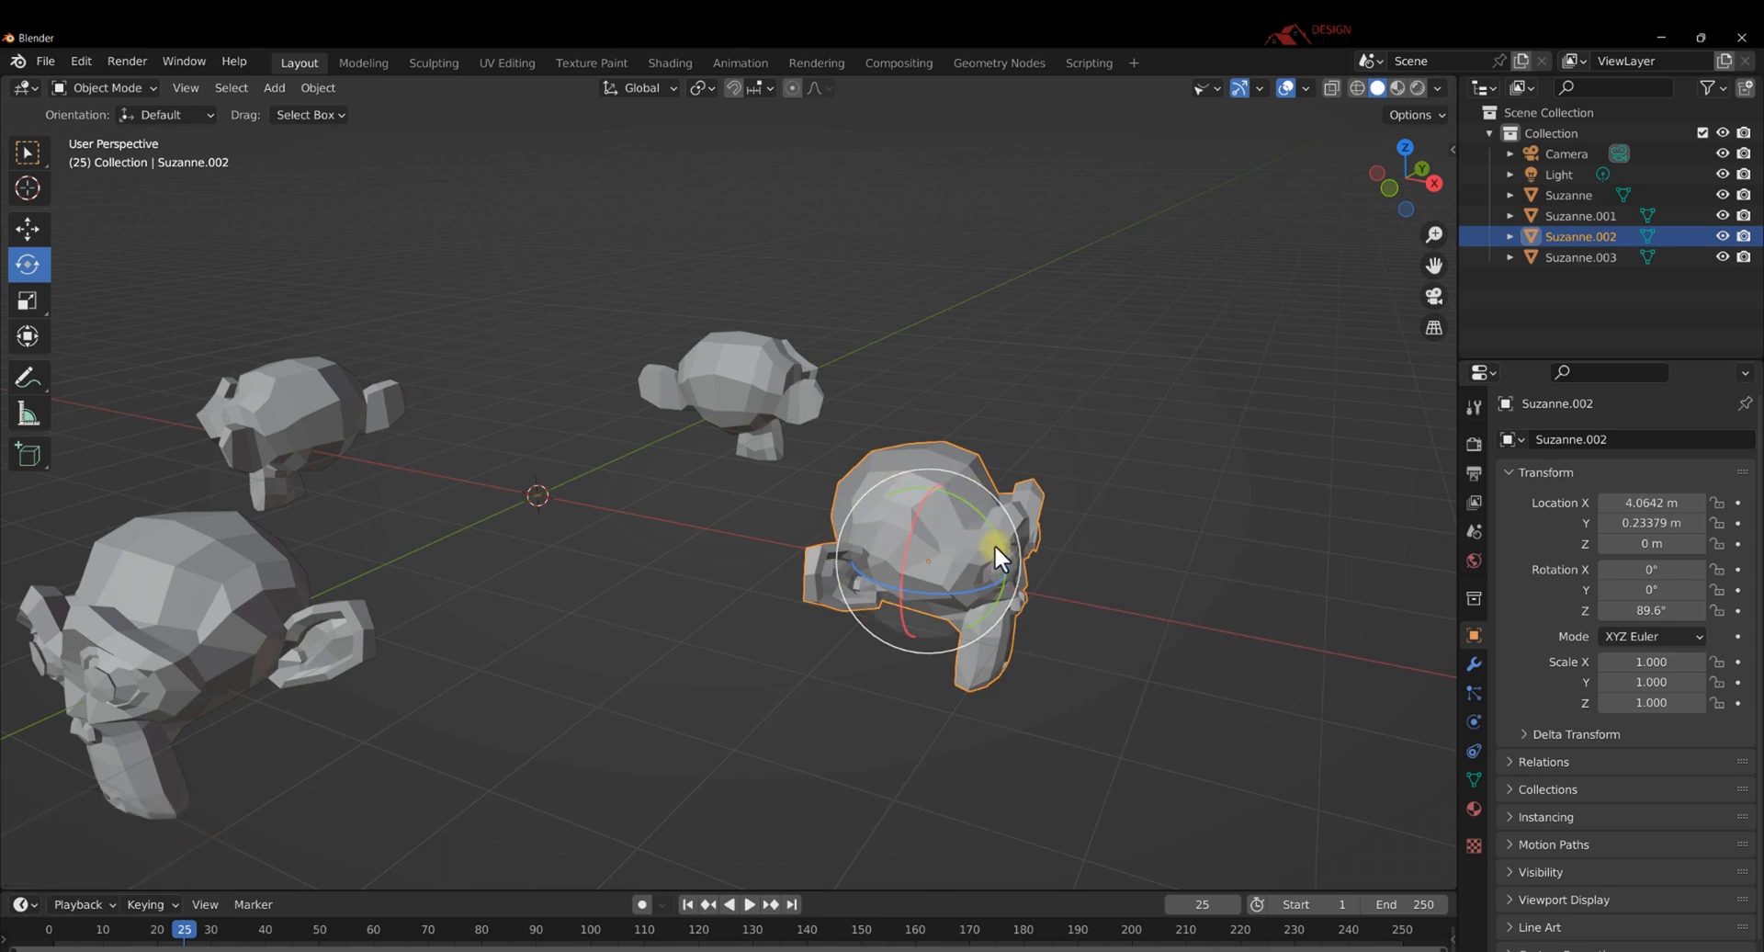
left_click_drag(994, 542, 989, 570)
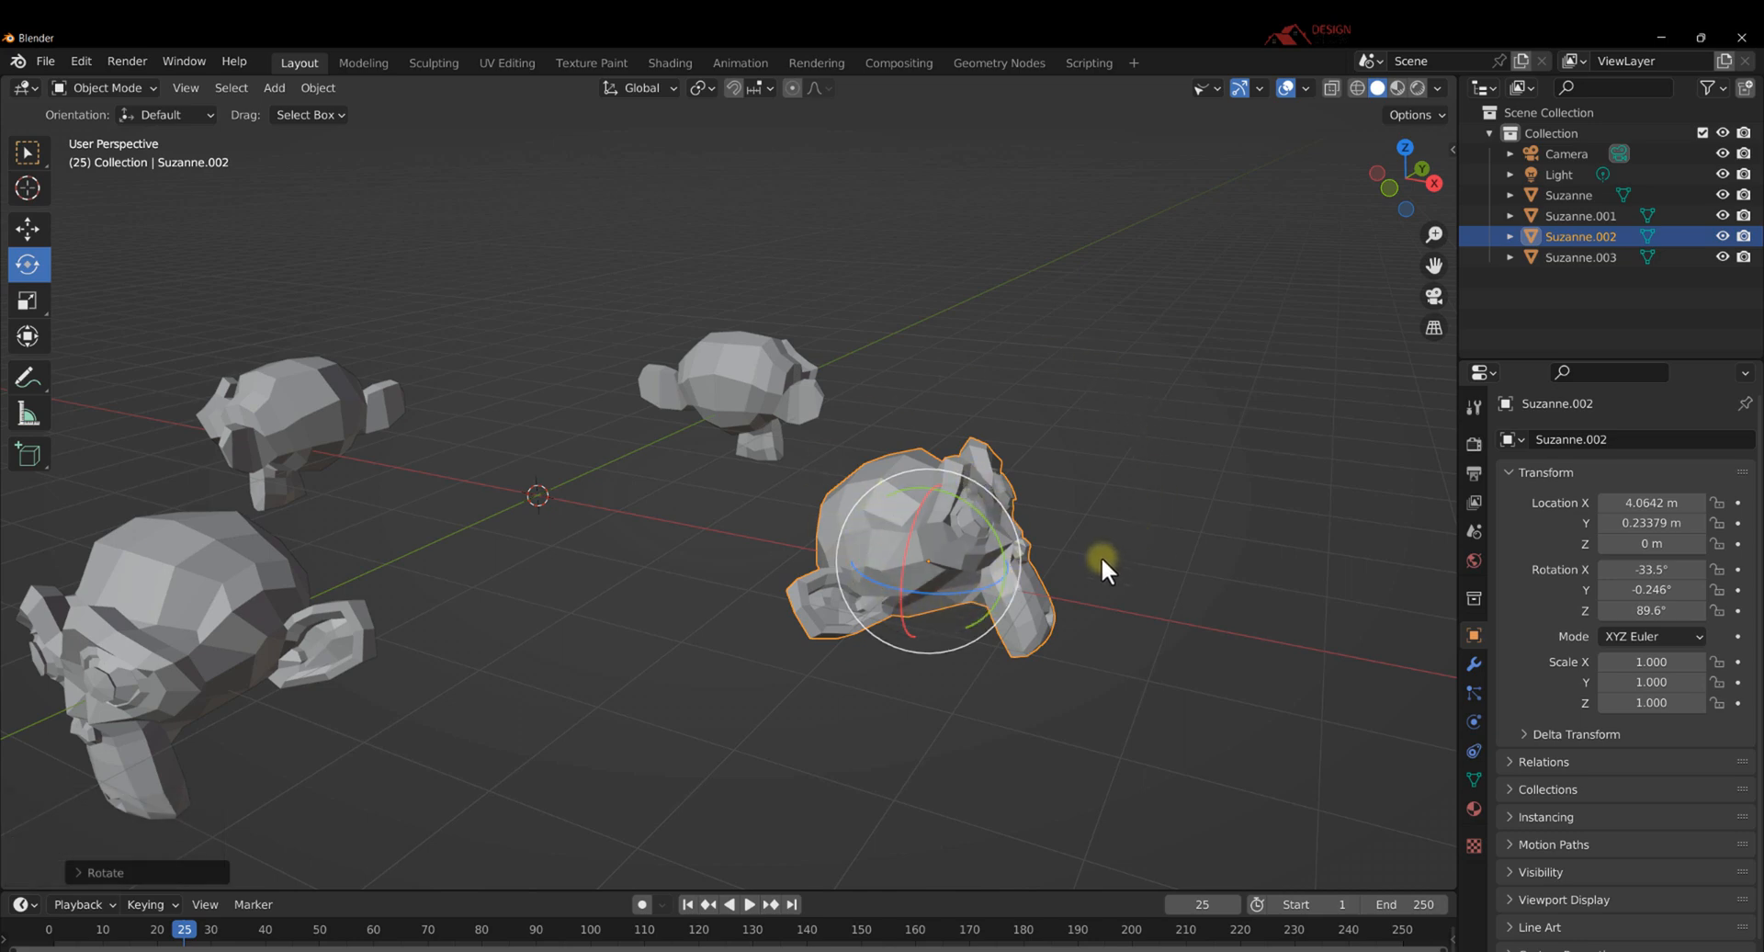
Switch the transform orientation to Local and rotate the same monkey around its own X axis, to about 9° and back to face upward.
left_click(673, 87)
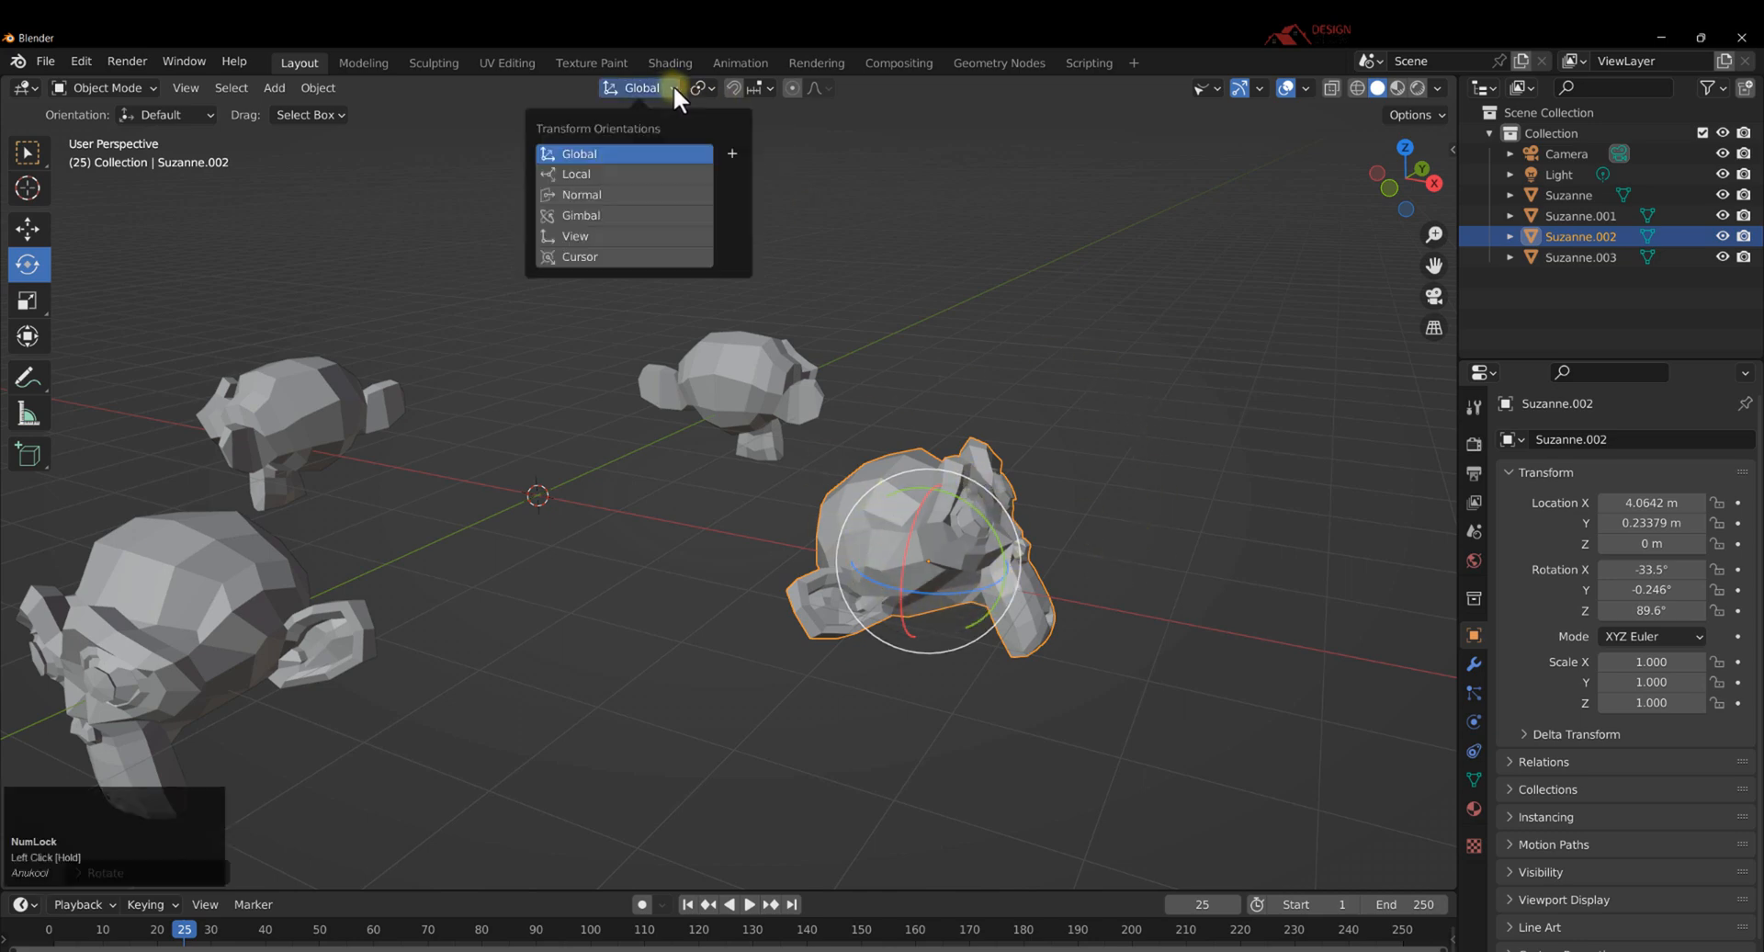
left_click(603, 174)
middle_click_drag(882, 551, 857, 527)
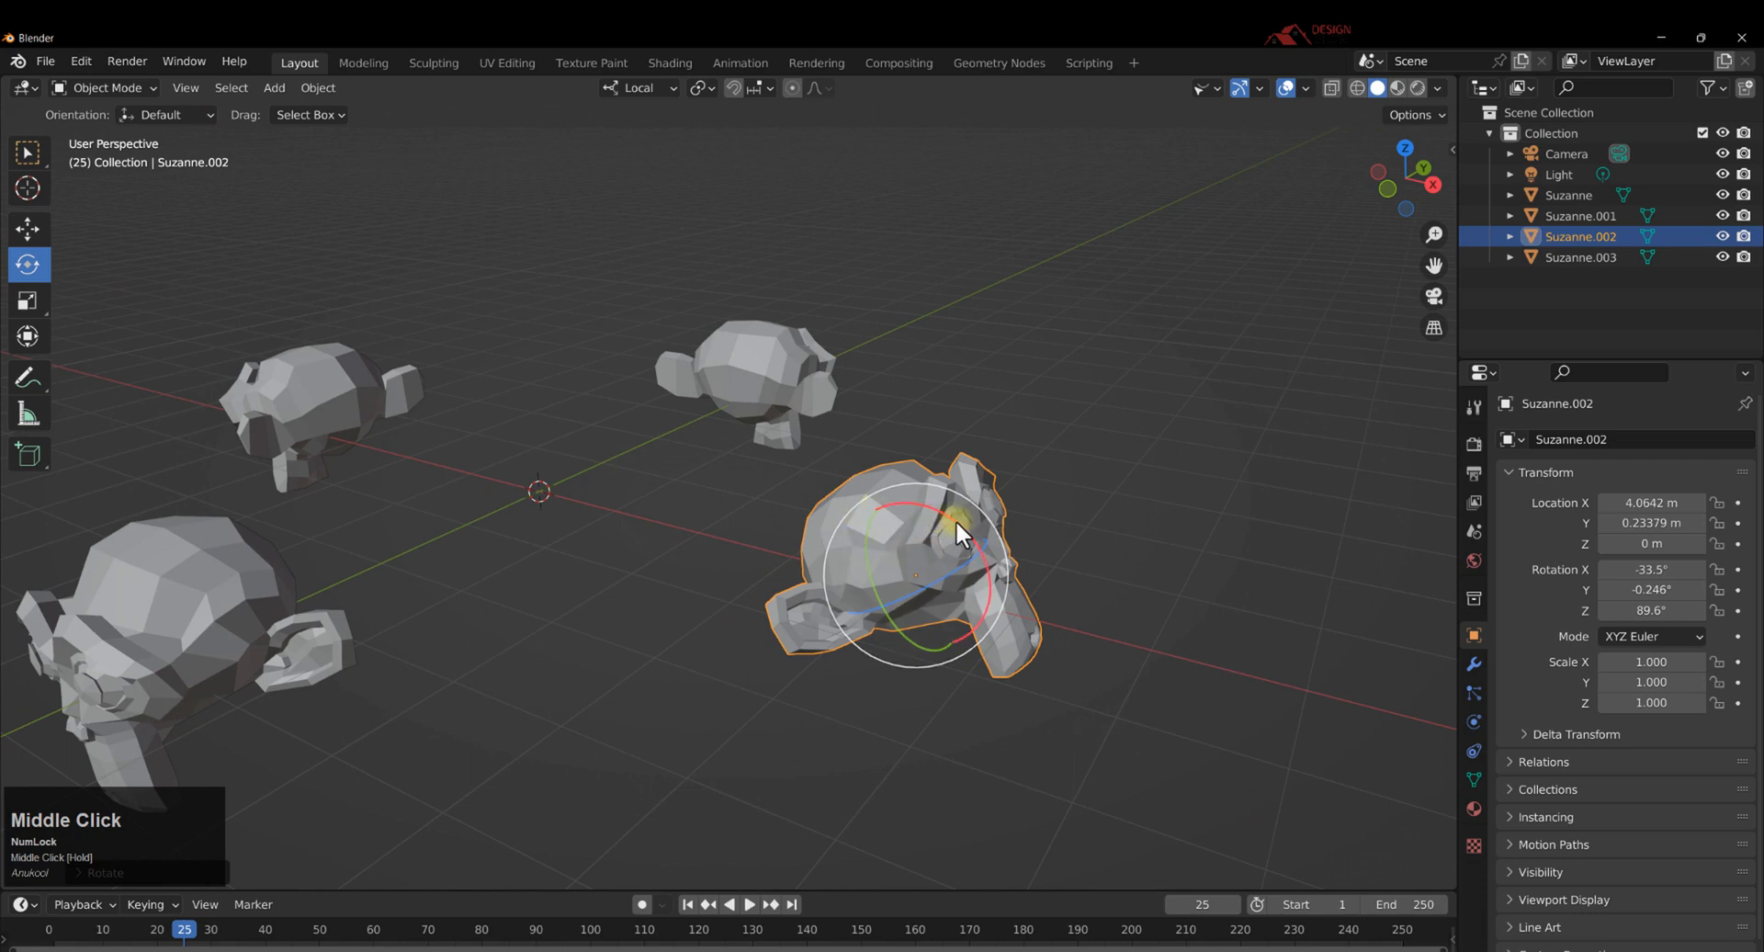
left_click_drag(956, 521, 976, 570)
scroll(972, 535, "down", 3)
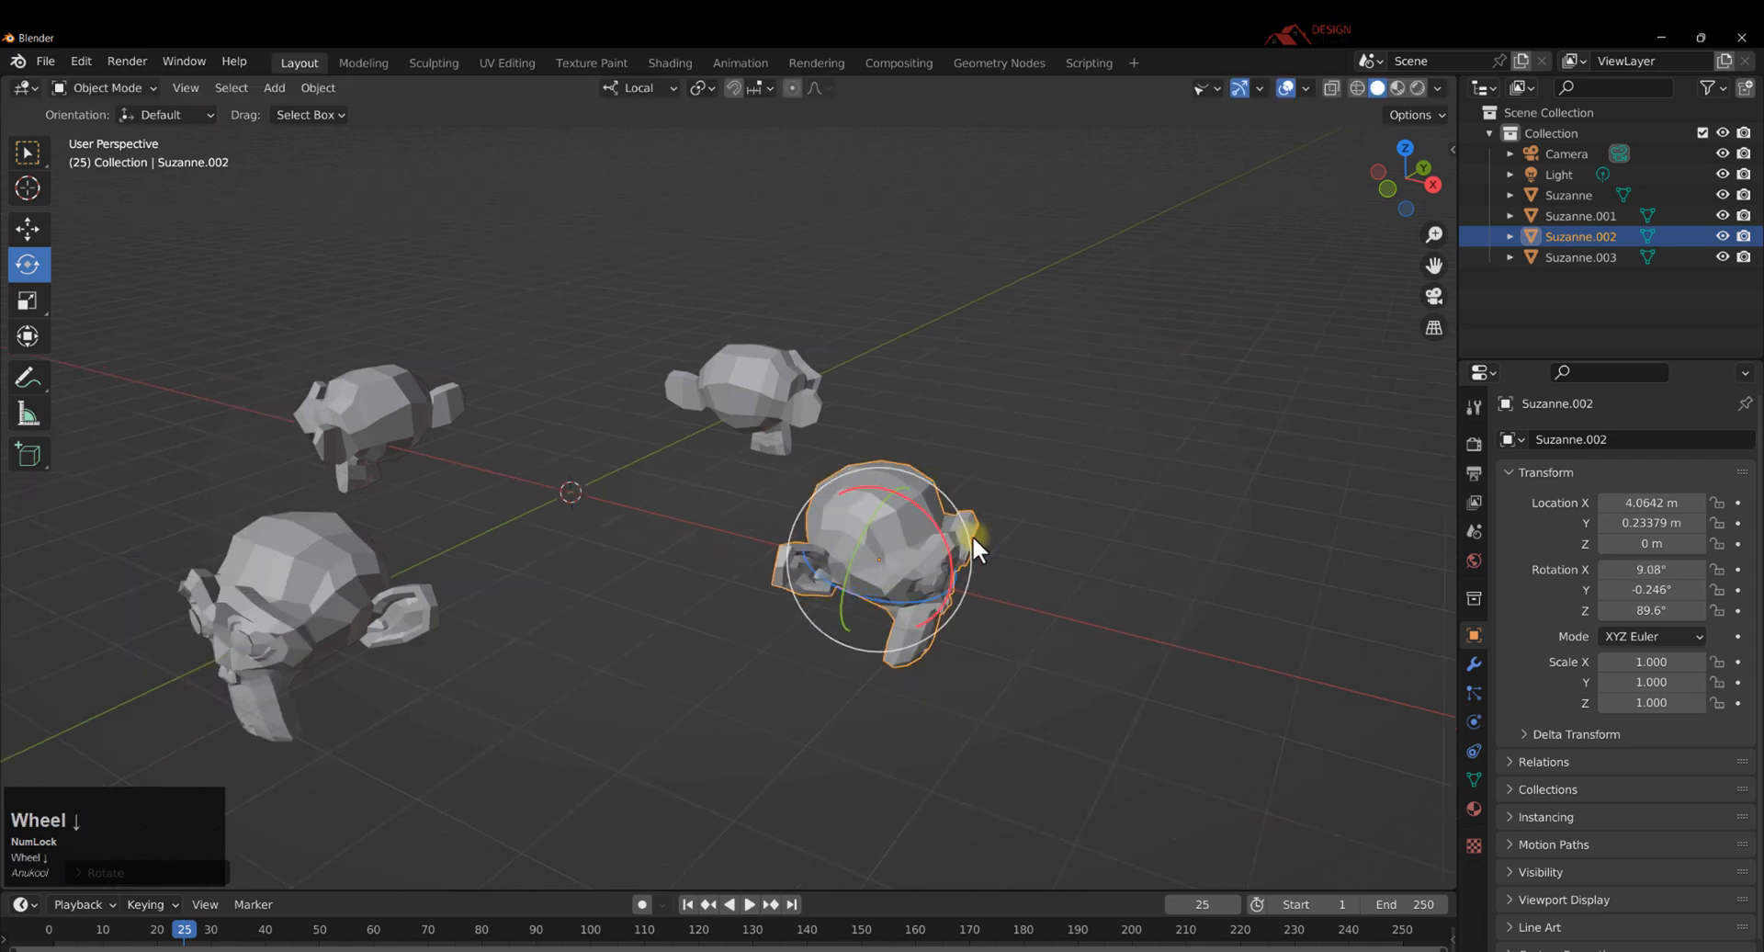
middle_click_drag(973, 535, 813, 579)
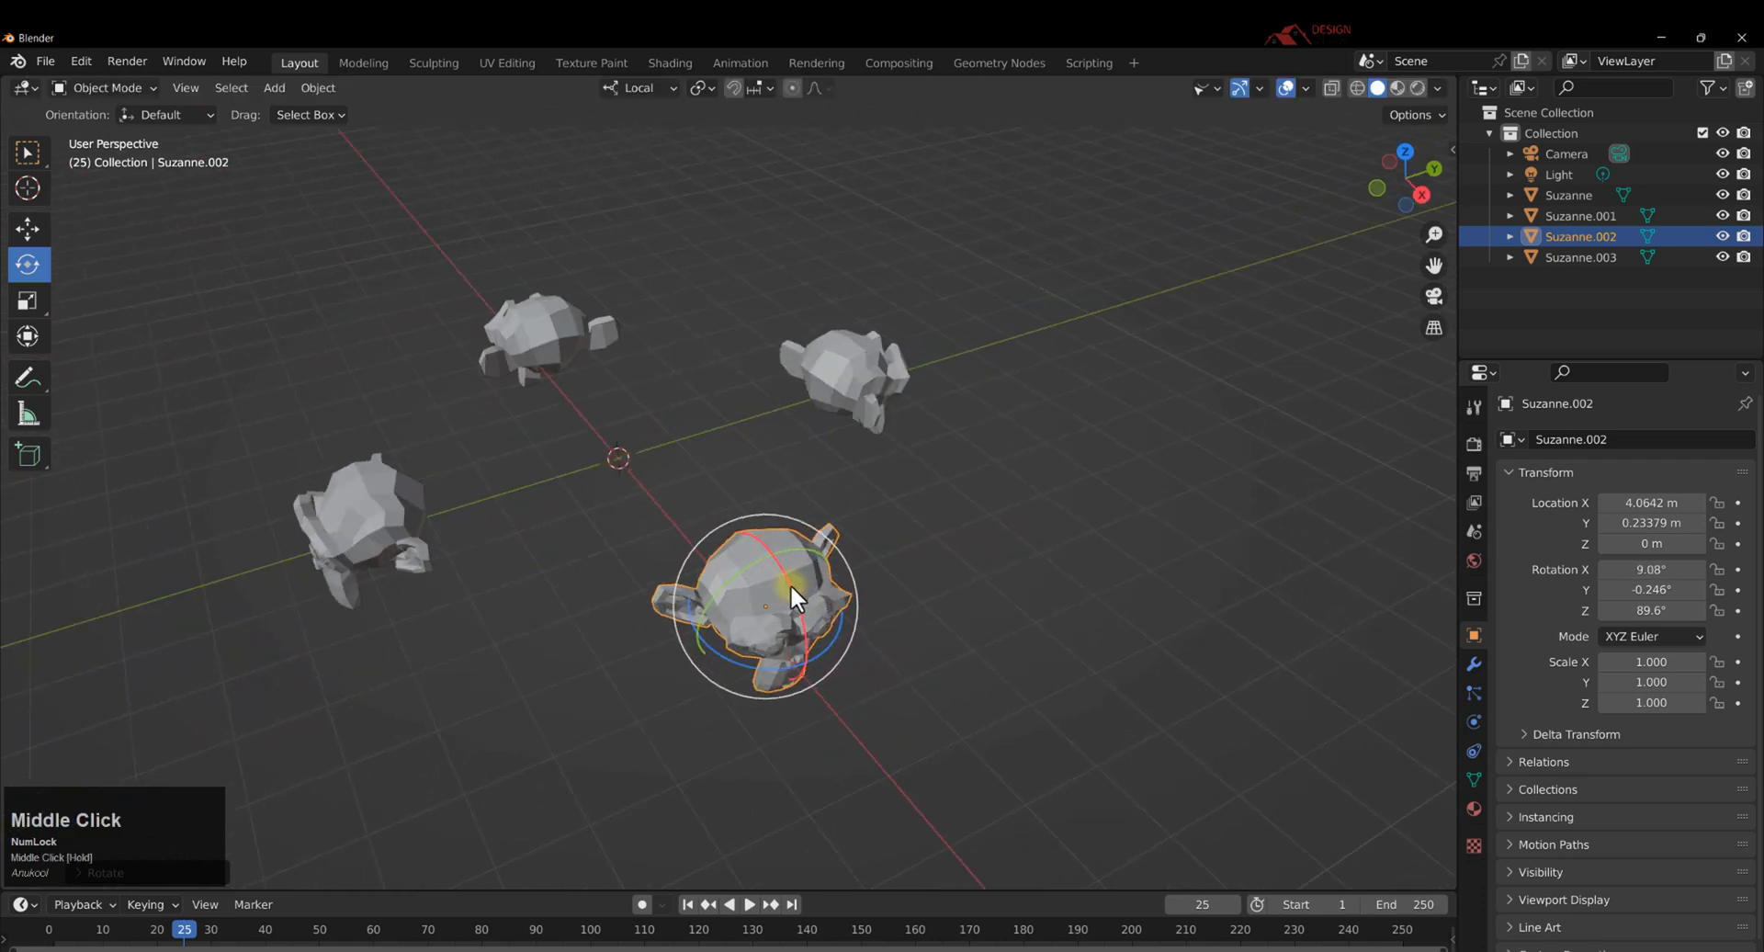
left_click_drag(790, 582, 785, 538)
Rotate the monkey on the negative X axis around its local X axis to about -24.5°.
left_click(528, 326)
middle_click_drag(528, 325, 393, 441)
left_click_drag(393, 441, 398, 496)
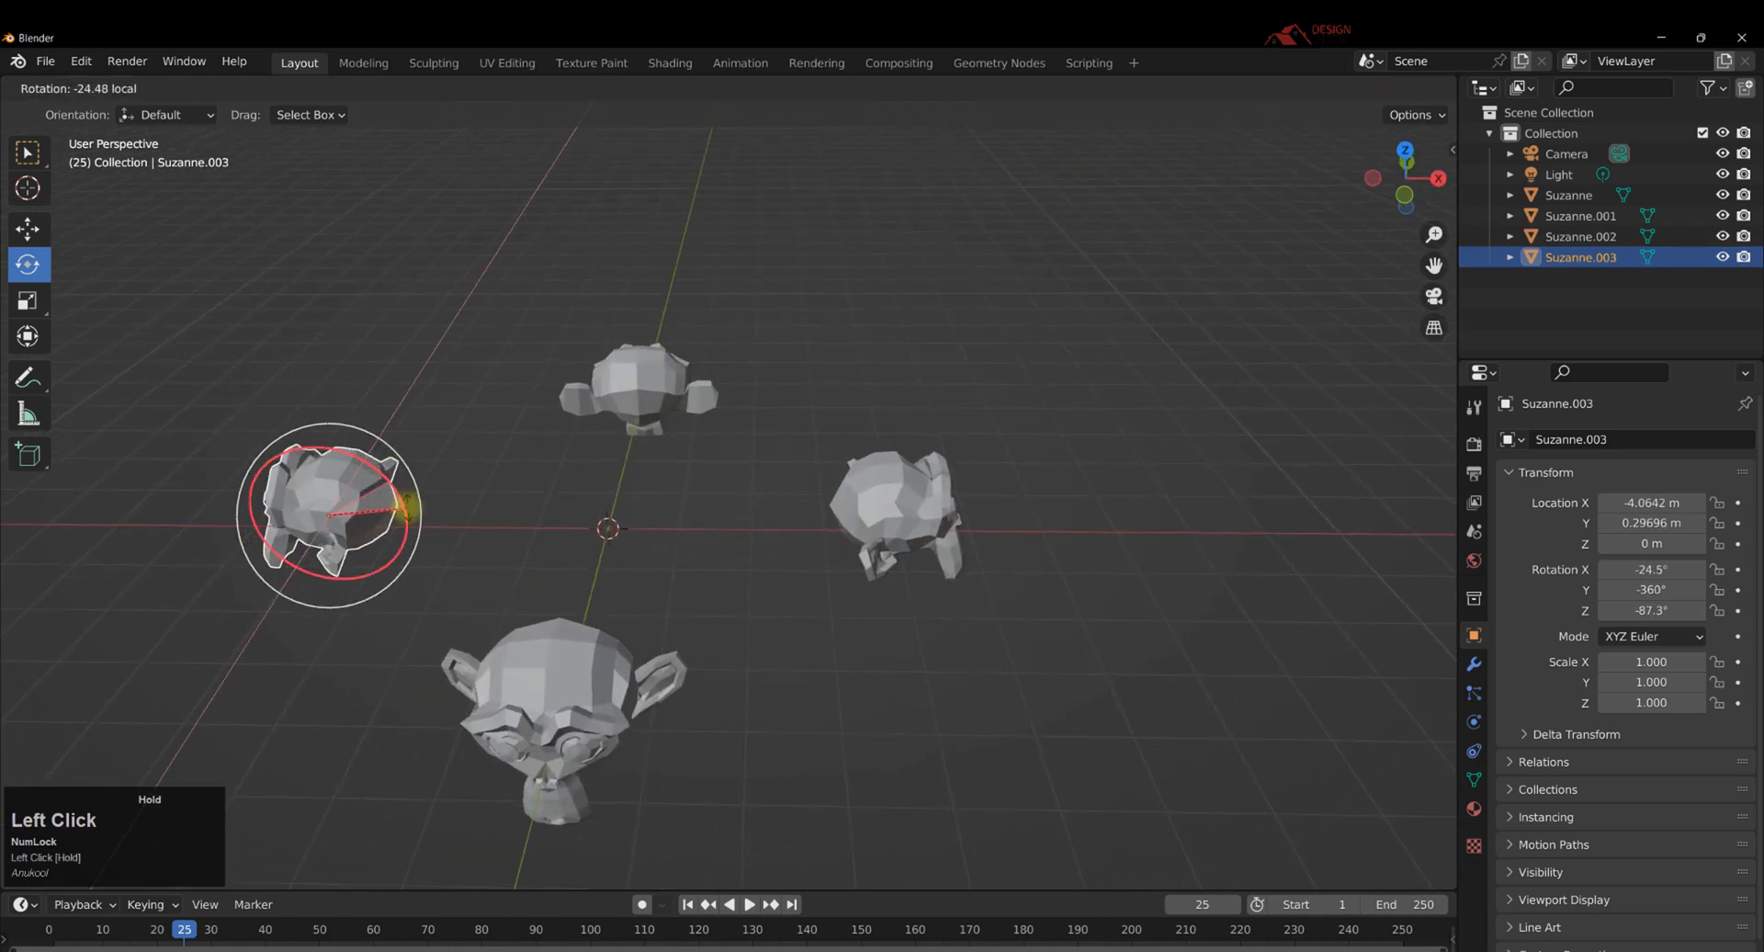
middle_click_drag(398, 496, 428, 521)
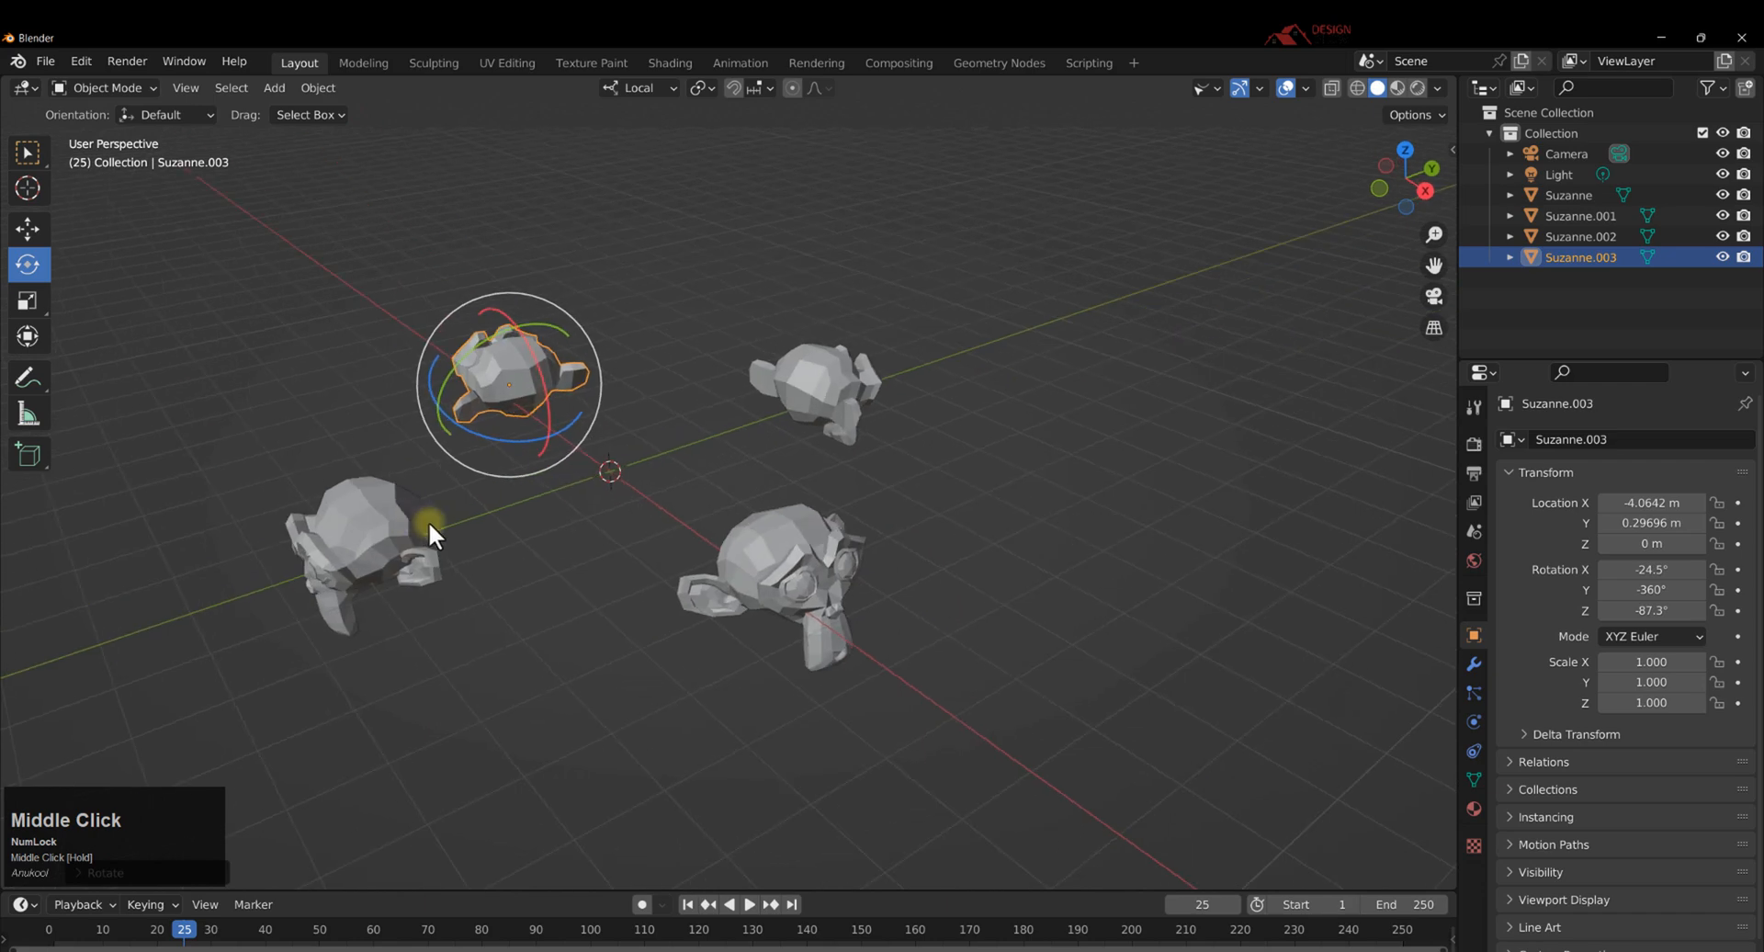
Box-select all four monkeys, move them slightly downward, and rotate them around local X, giving the active one an X rotation of about -26.4°.
left_click_drag(955, 719, 318, 295)
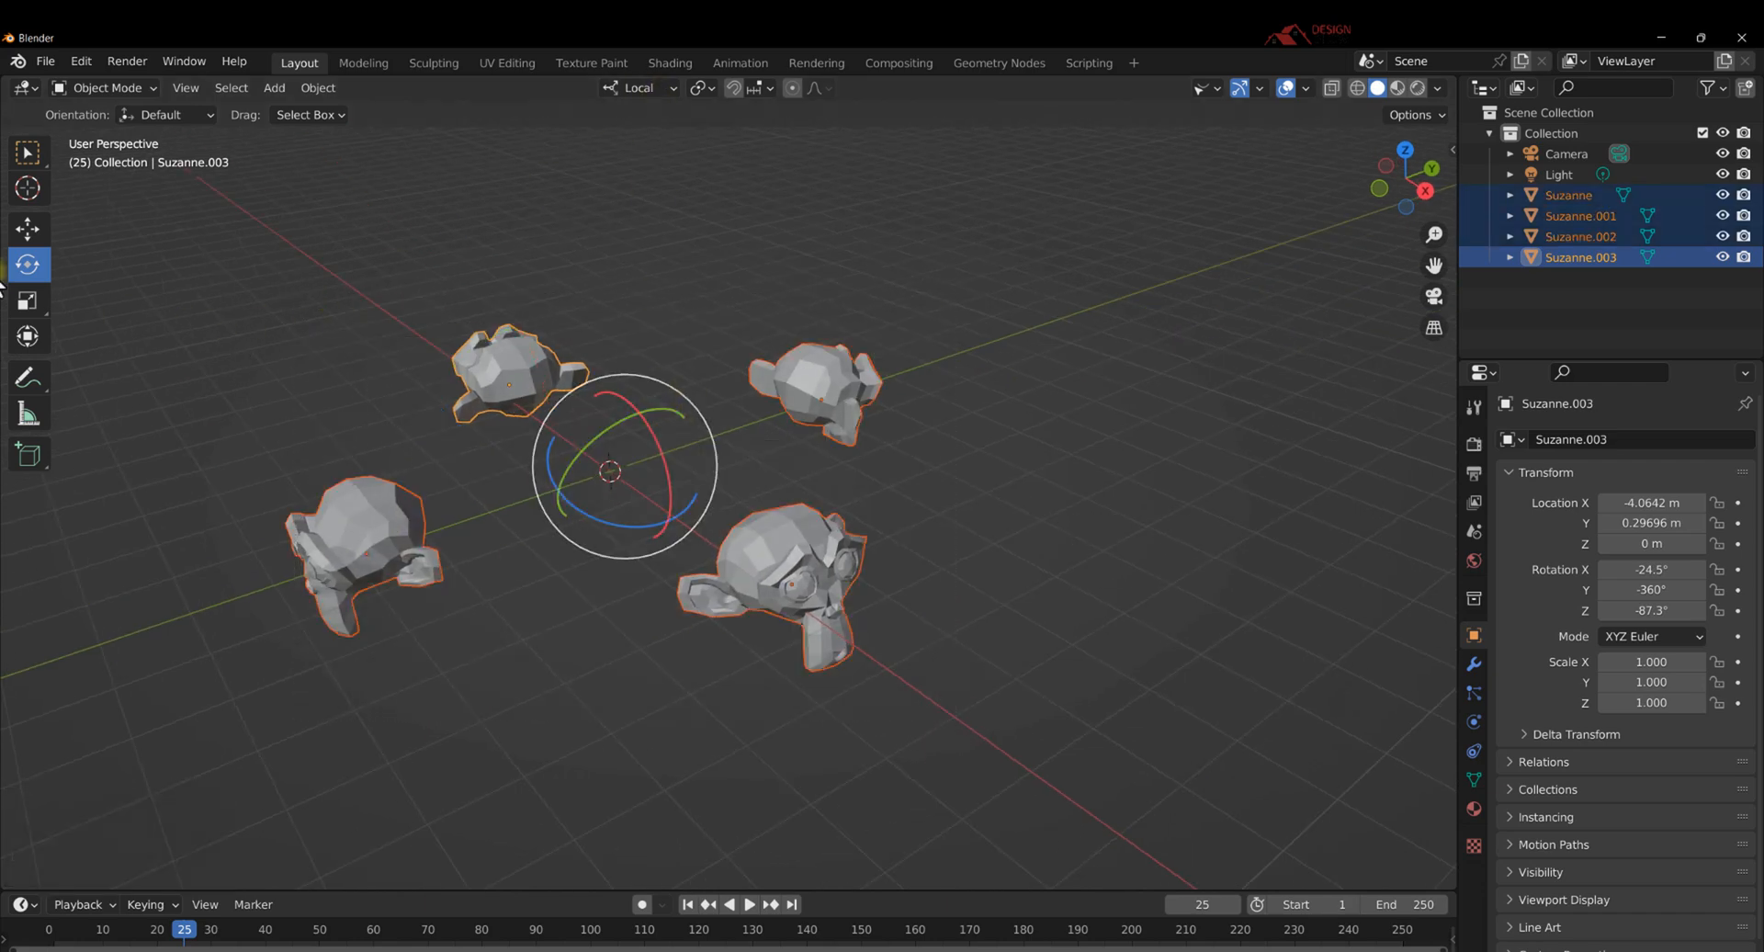
left_click(30, 230)
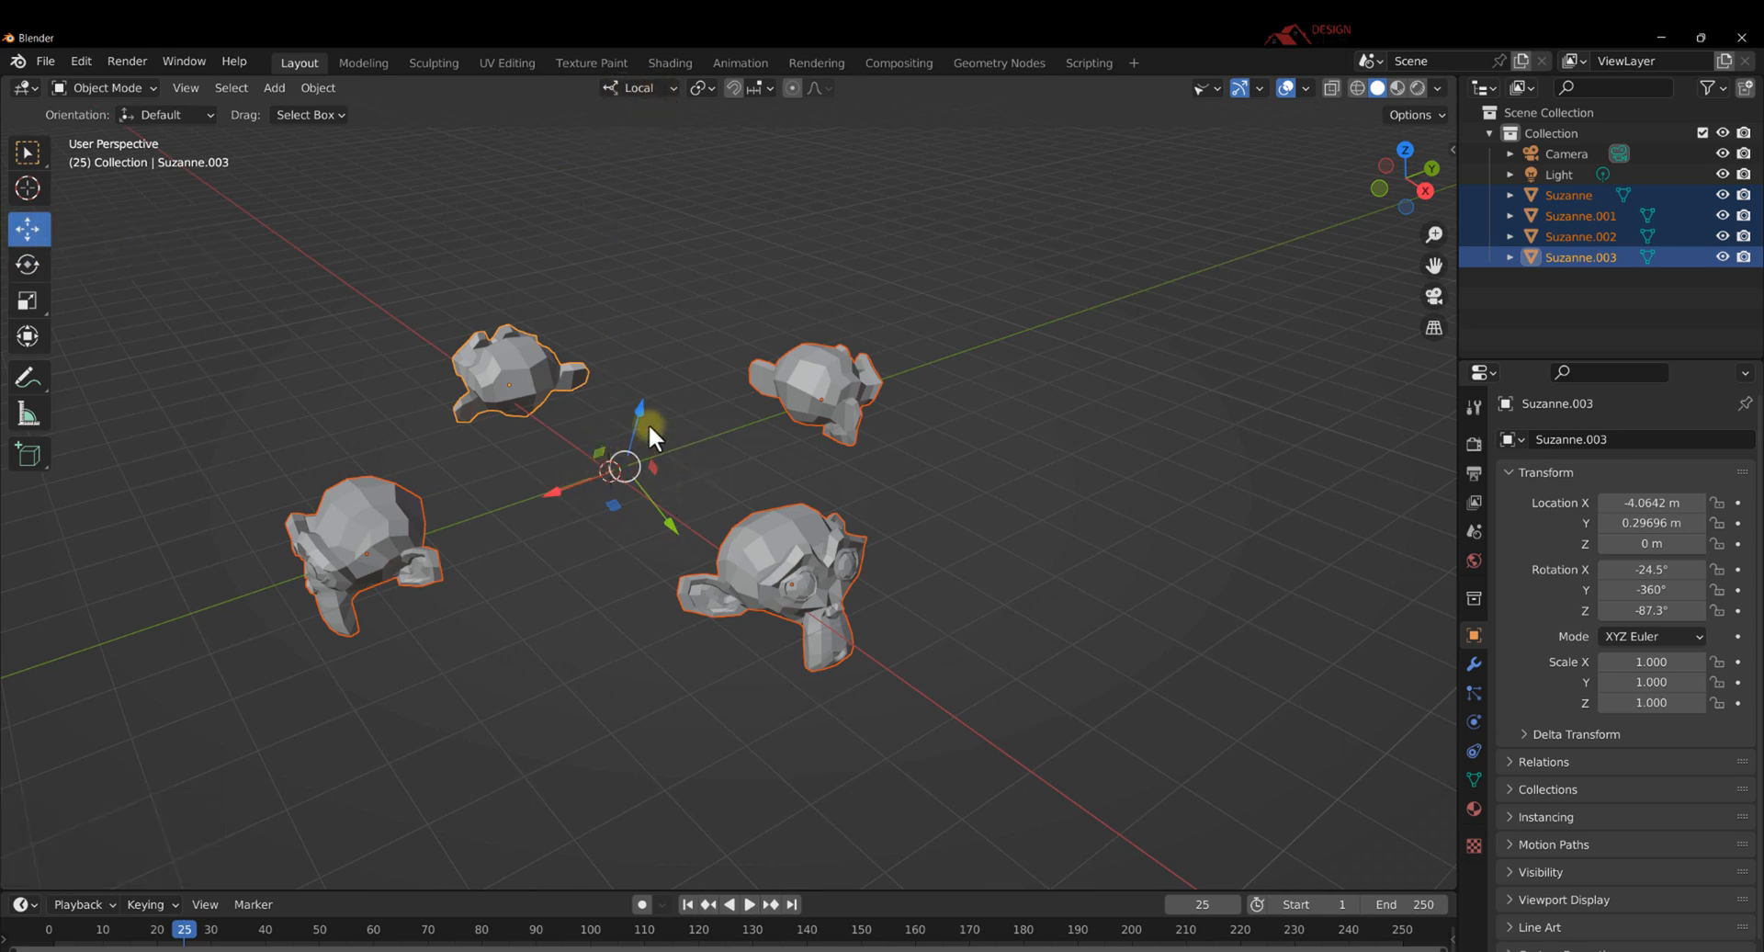
left_click_drag(649, 428, 618, 515)
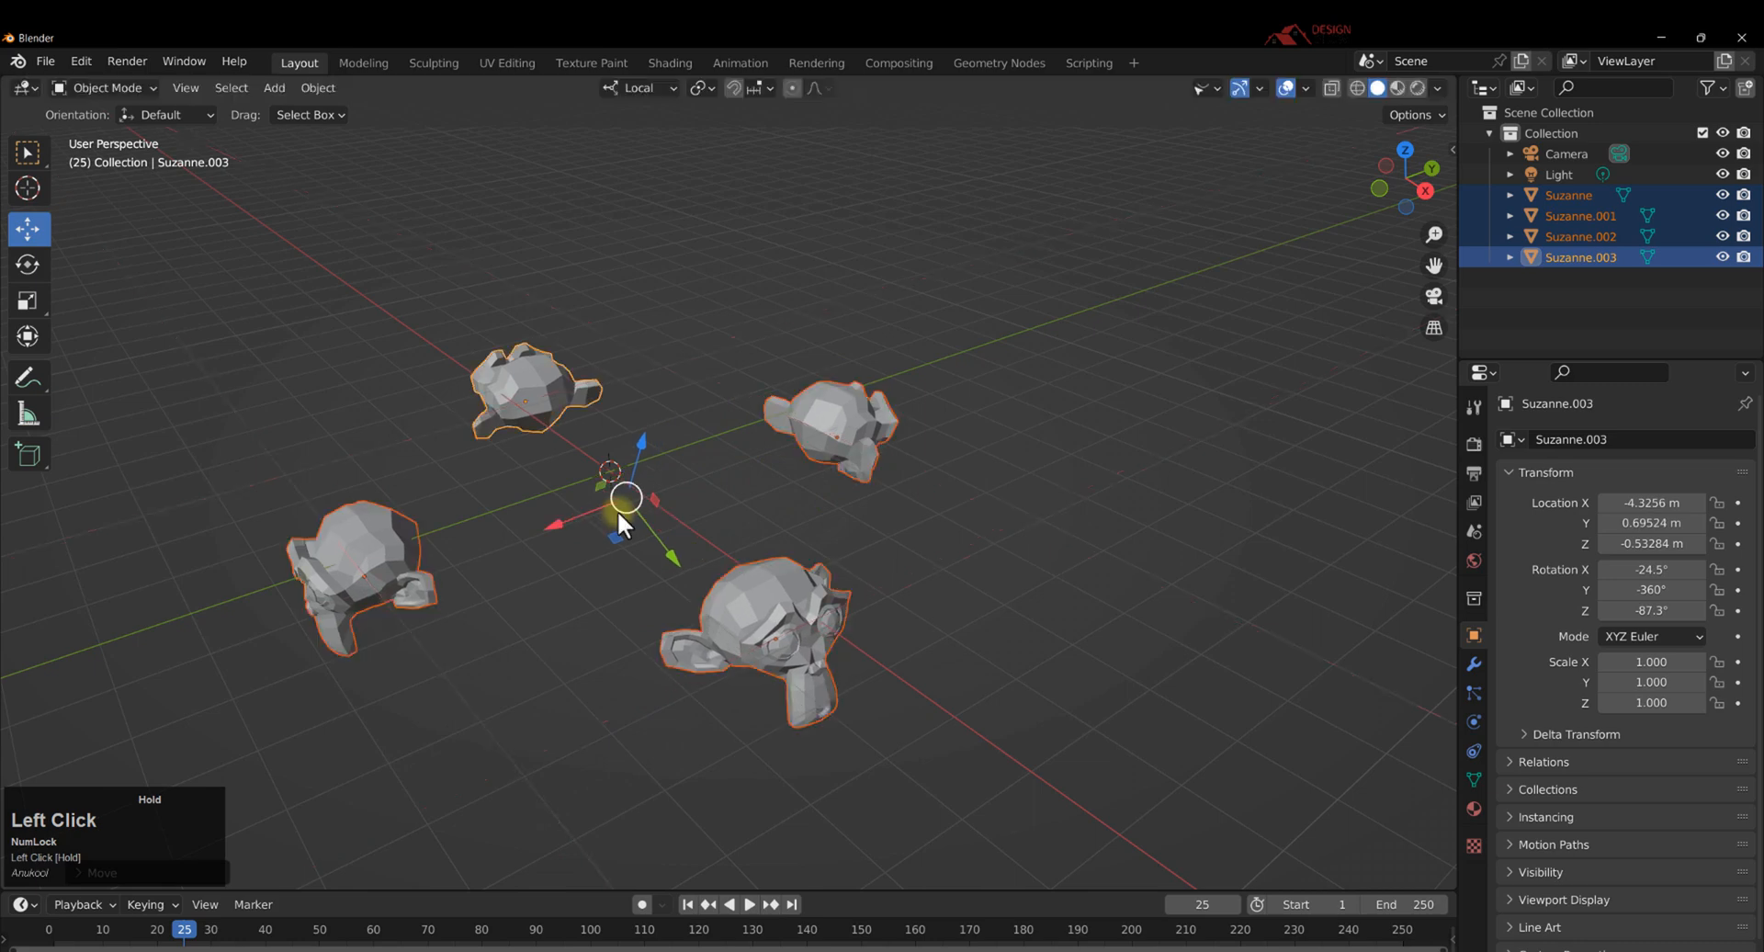
left_click(27, 264)
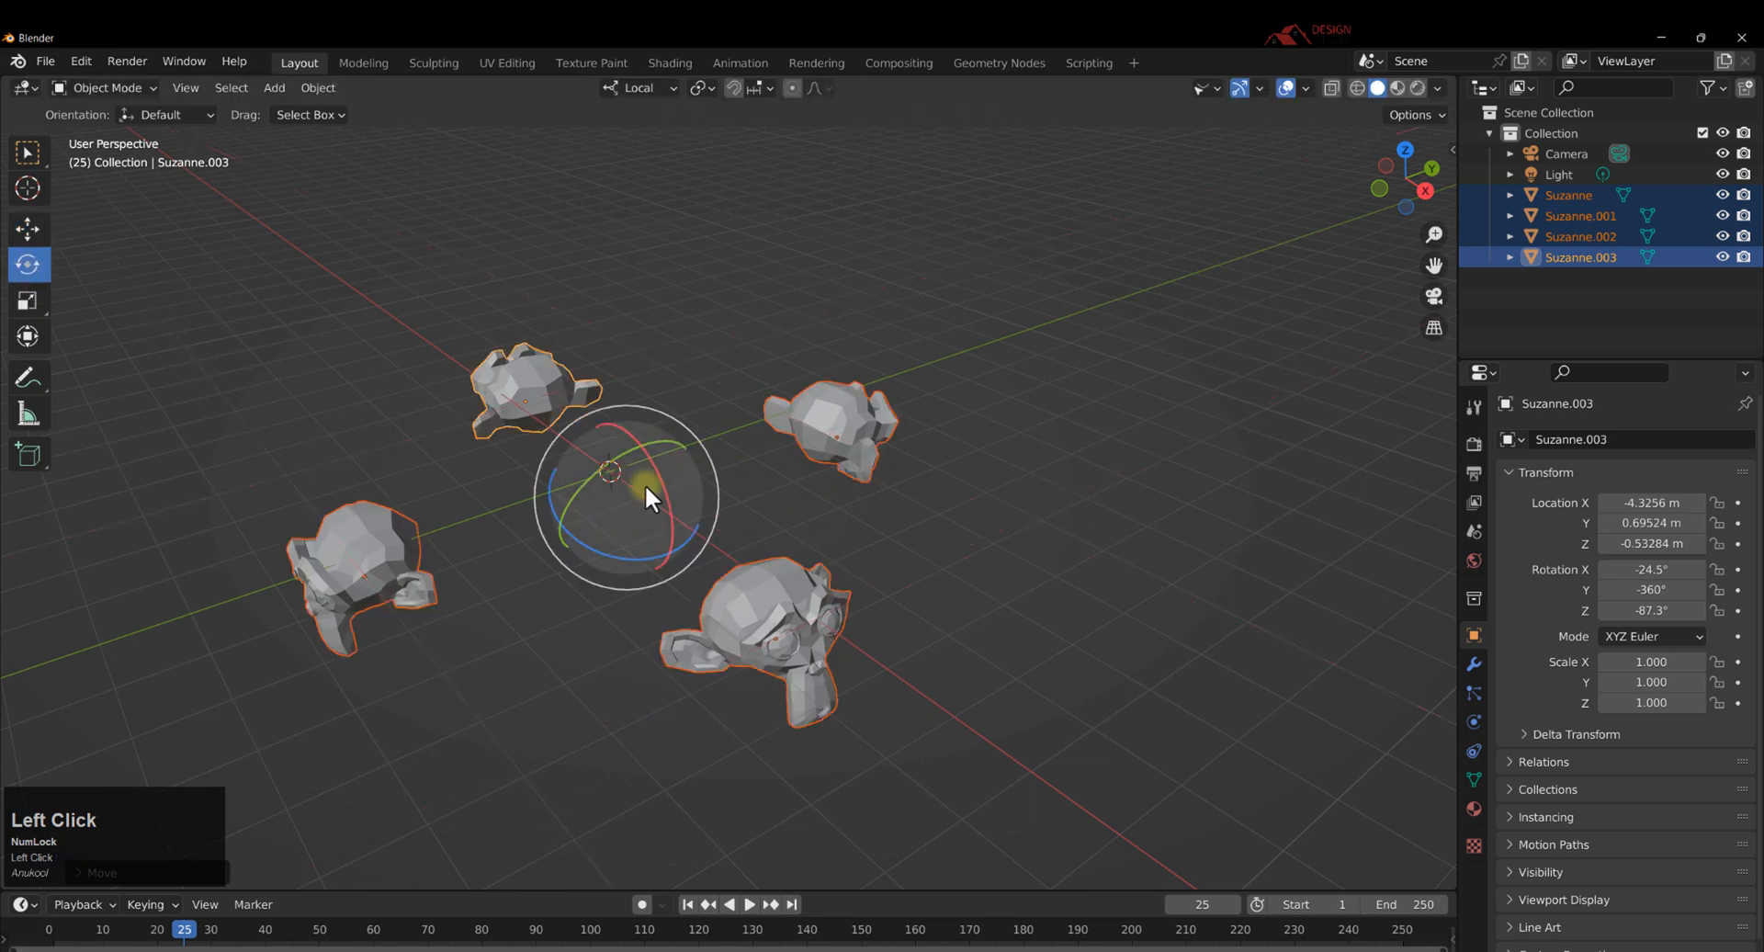
mouse_move(654, 464)
left_mouse_down()
mouse_move(670, 512)
mouse_move(619, 398)
mouse_move(660, 471)
mouse_move(658, 443)
mouse_move(648, 461)
left_mouse_up()
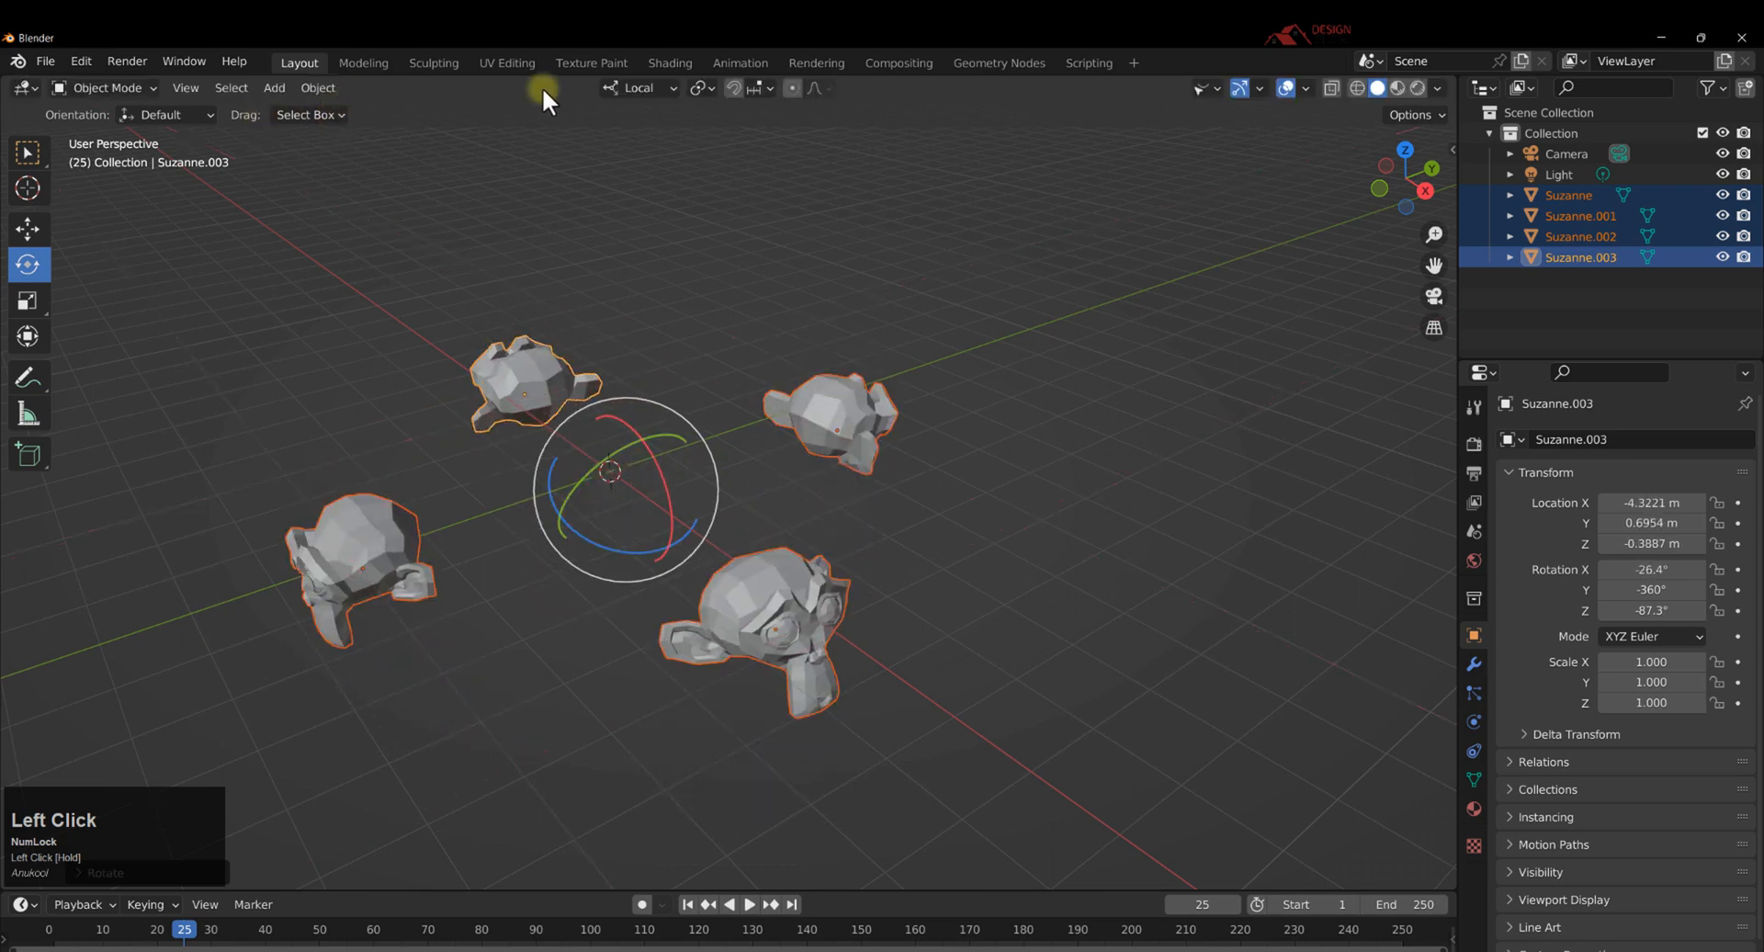
Try rotating the four monkeys in Global orientation, undo the rotation, and return to Local orientation.
left_click(640, 87)
left_click(611, 158)
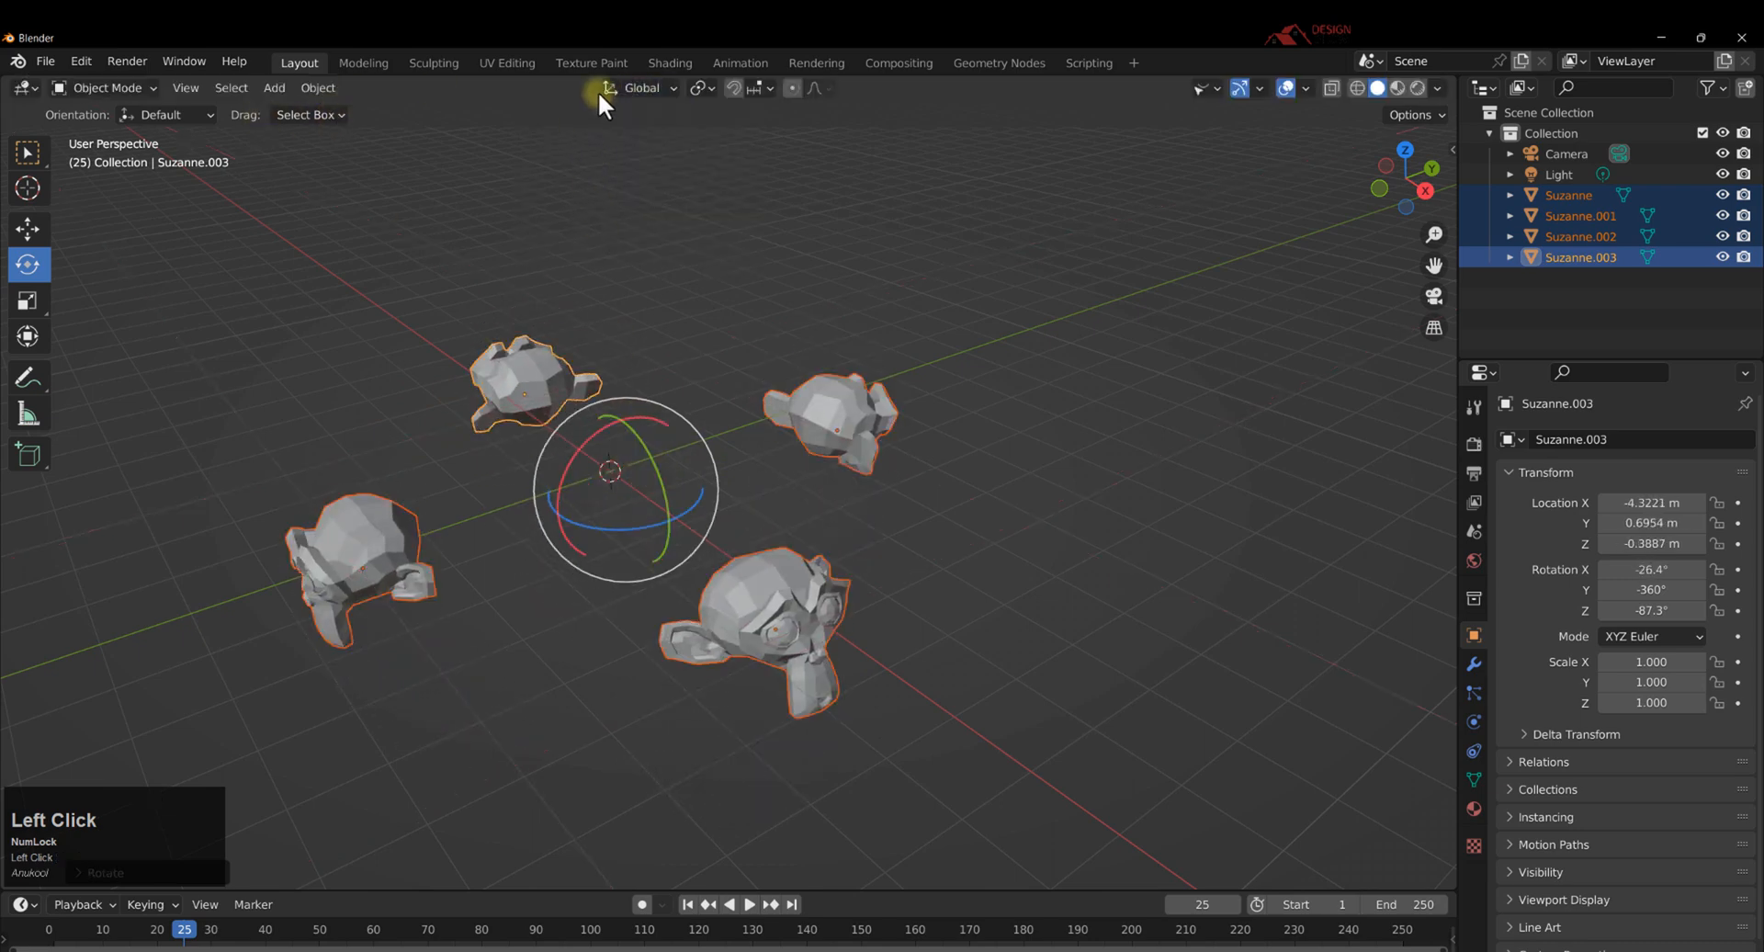
mouse_move(632, 445)
left_mouse_down()
mouse_move(631, 421)
mouse_move(653, 477)
mouse_move(697, 426)
mouse_move(573, 387)
mouse_move(610, 450)
left_mouse_up()
key("ctrl+z")
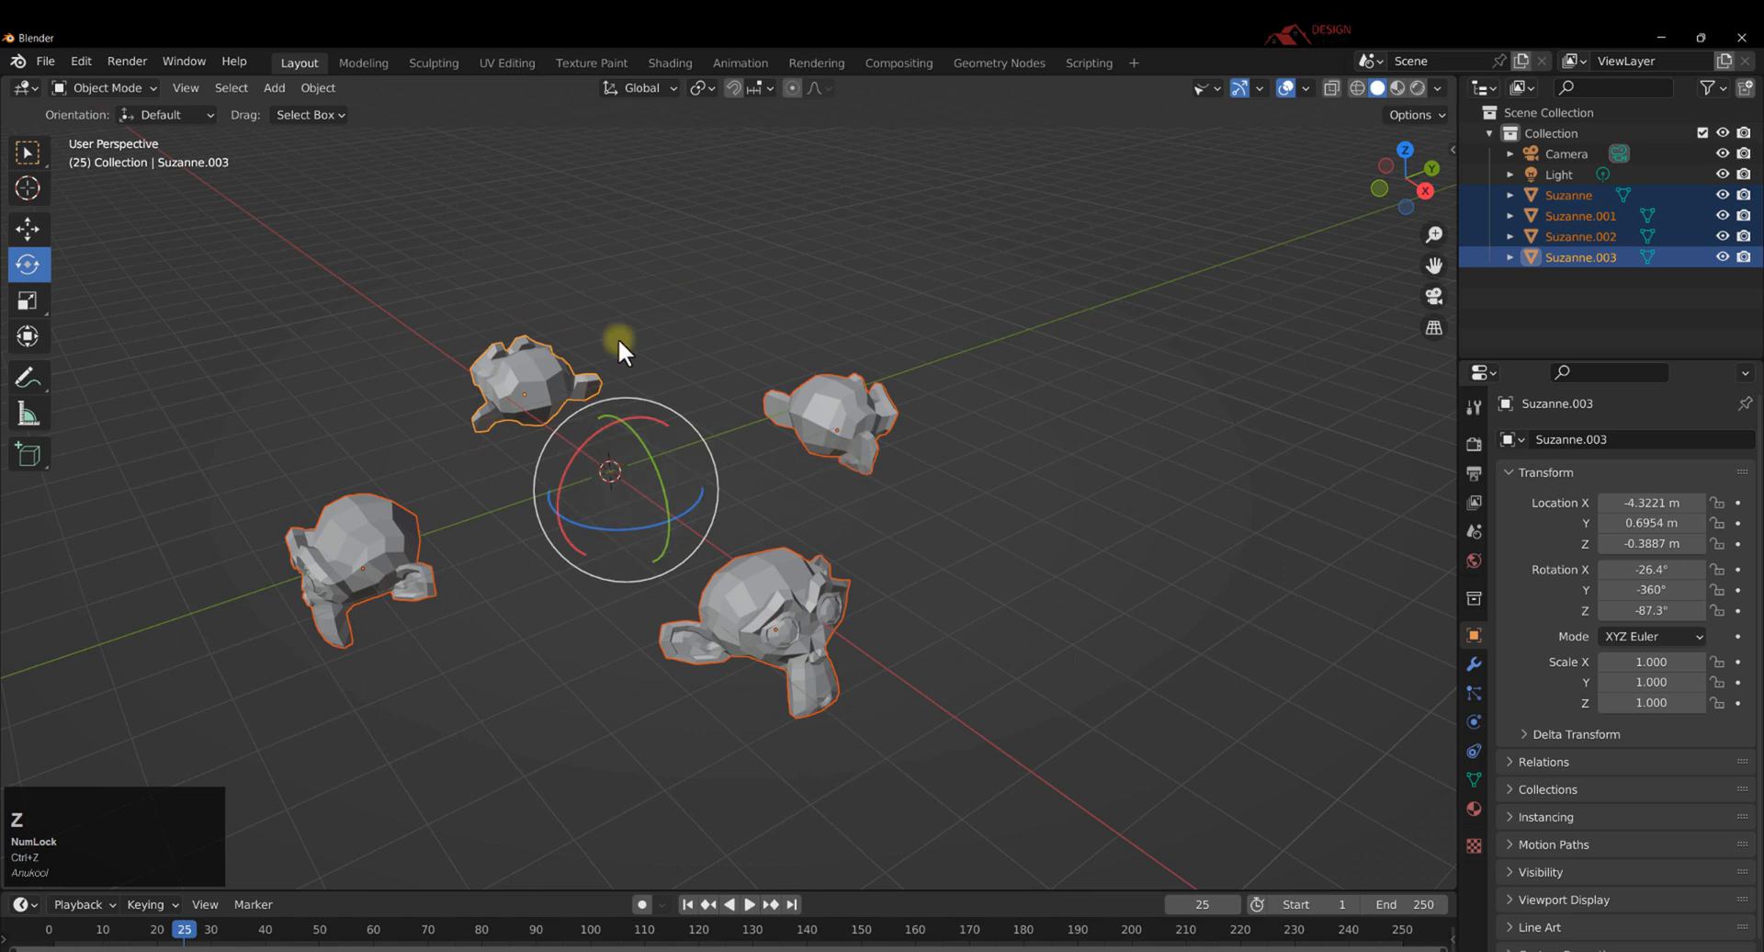
left_click(674, 89)
left_click(571, 173)
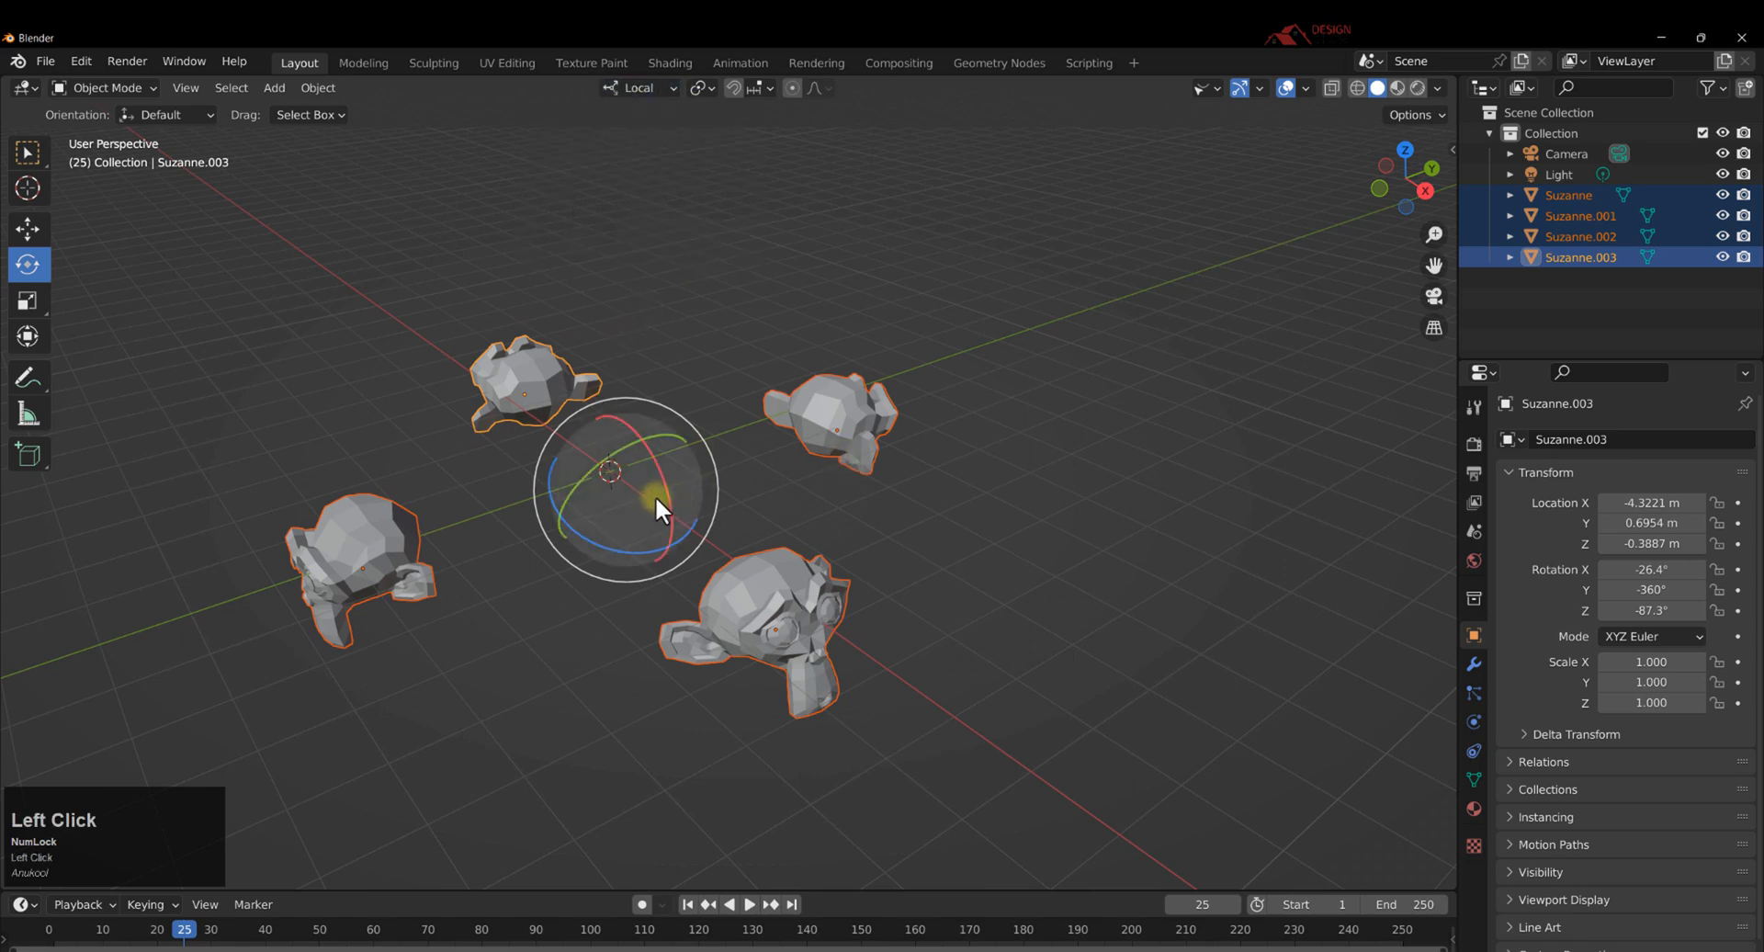
Rotate the four monkeys in Local orientation, giving the active one about -27.9°, -363° and -81.3° on X, Y and Z, and undo the trial scaling.
left_click_drag(658, 497, 660, 437)
left_click(29, 301)
left_click(678, 327)
middle_click_drag(678, 327, 622, 490)
key("ctrl+z")
key("ctrl+z")
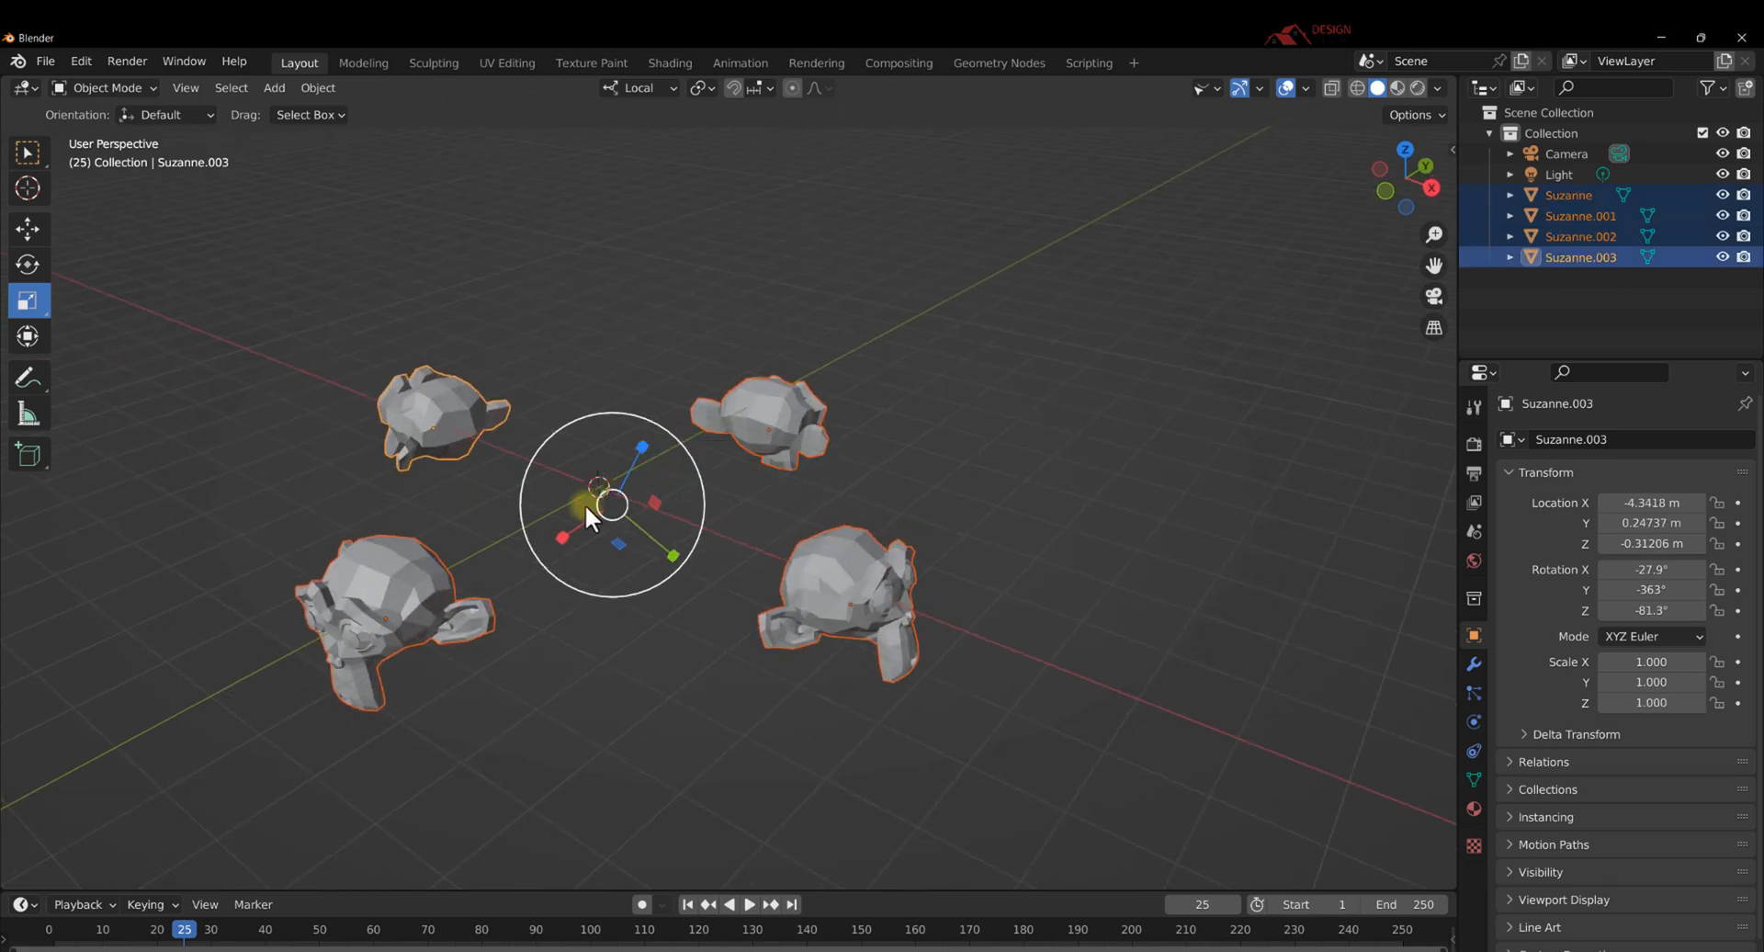
Select only the monkey on the positive X axis and move it slightly along its local Z axis, to about -0.483 m in Z.
middle_click_drag(584, 504, 881, 569)
left_click(880, 563)
scroll(898, 563, "up", 3)
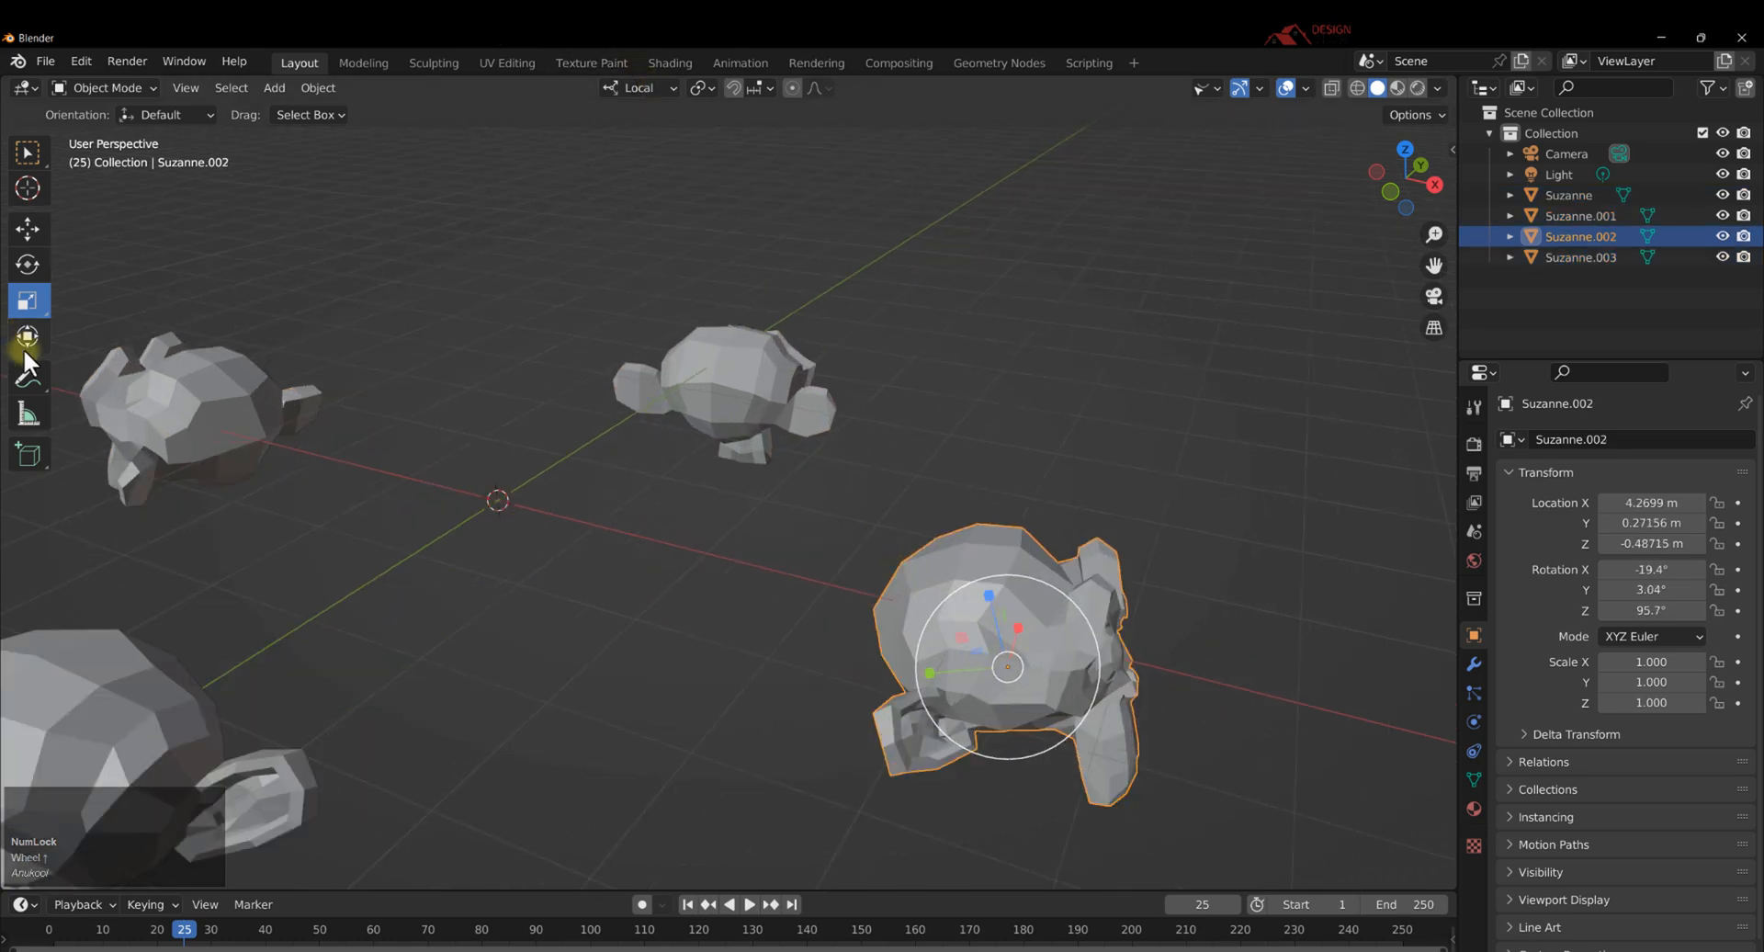
left_click(26, 226)
middle_click_drag(884, 618, 903, 645)
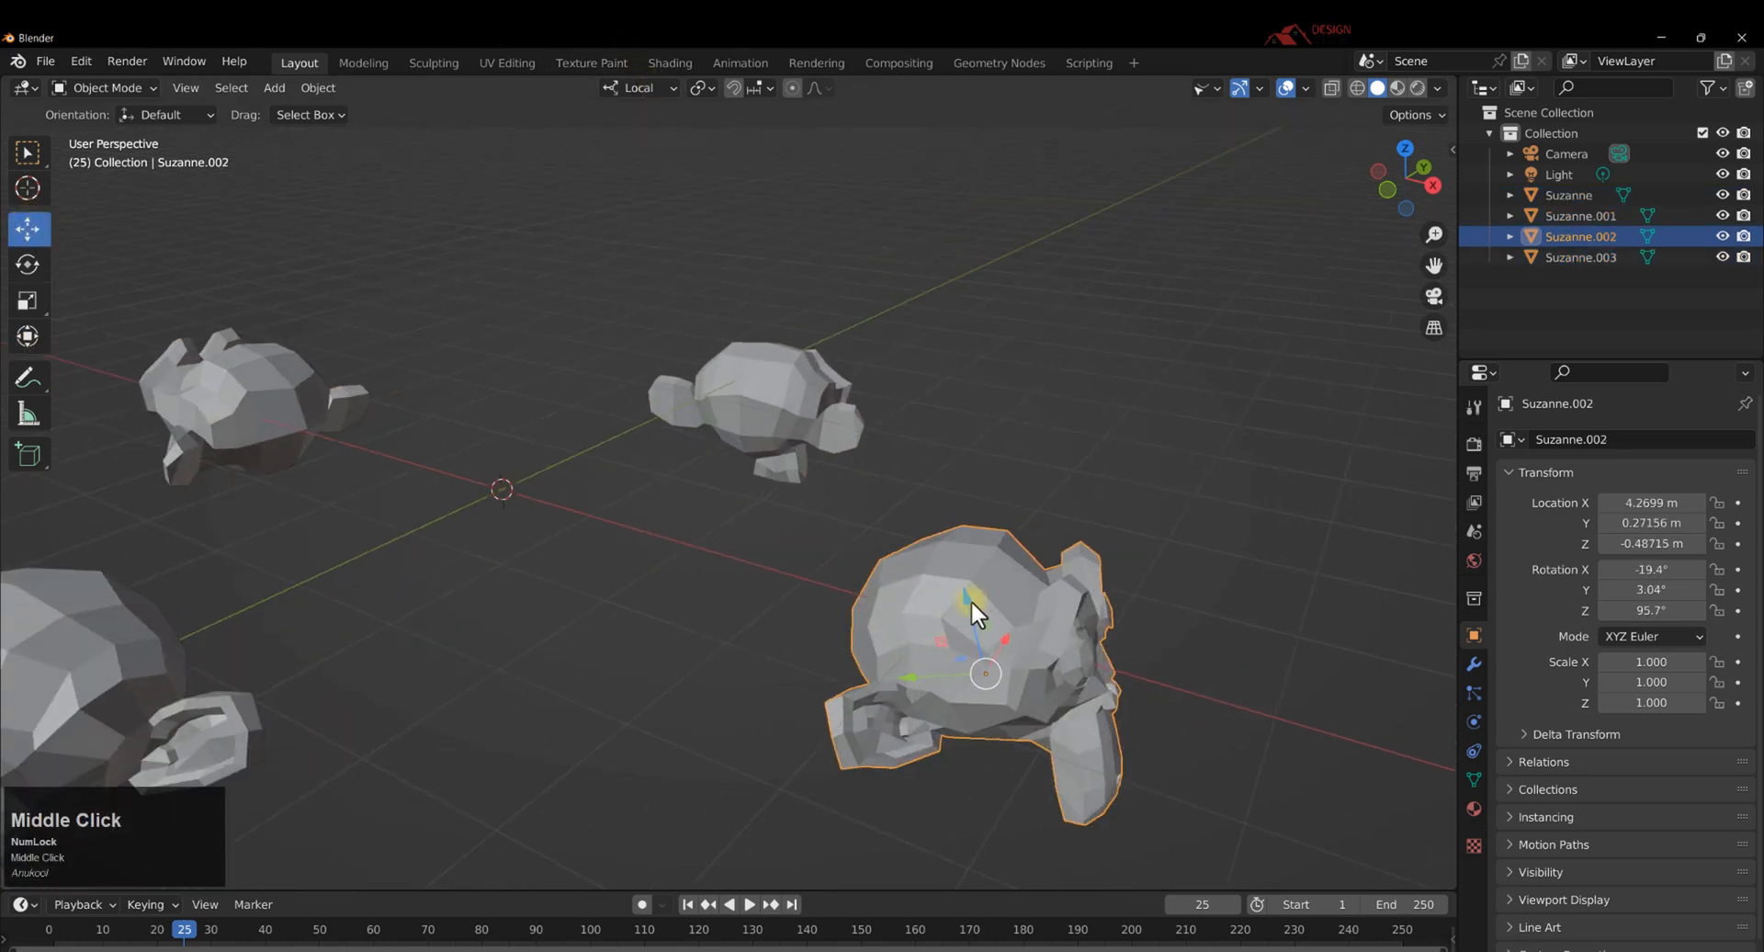
mouse_move(970, 599)
left_mouse_down()
mouse_move(967, 542)
mouse_move(969, 597)
left_mouse_up()
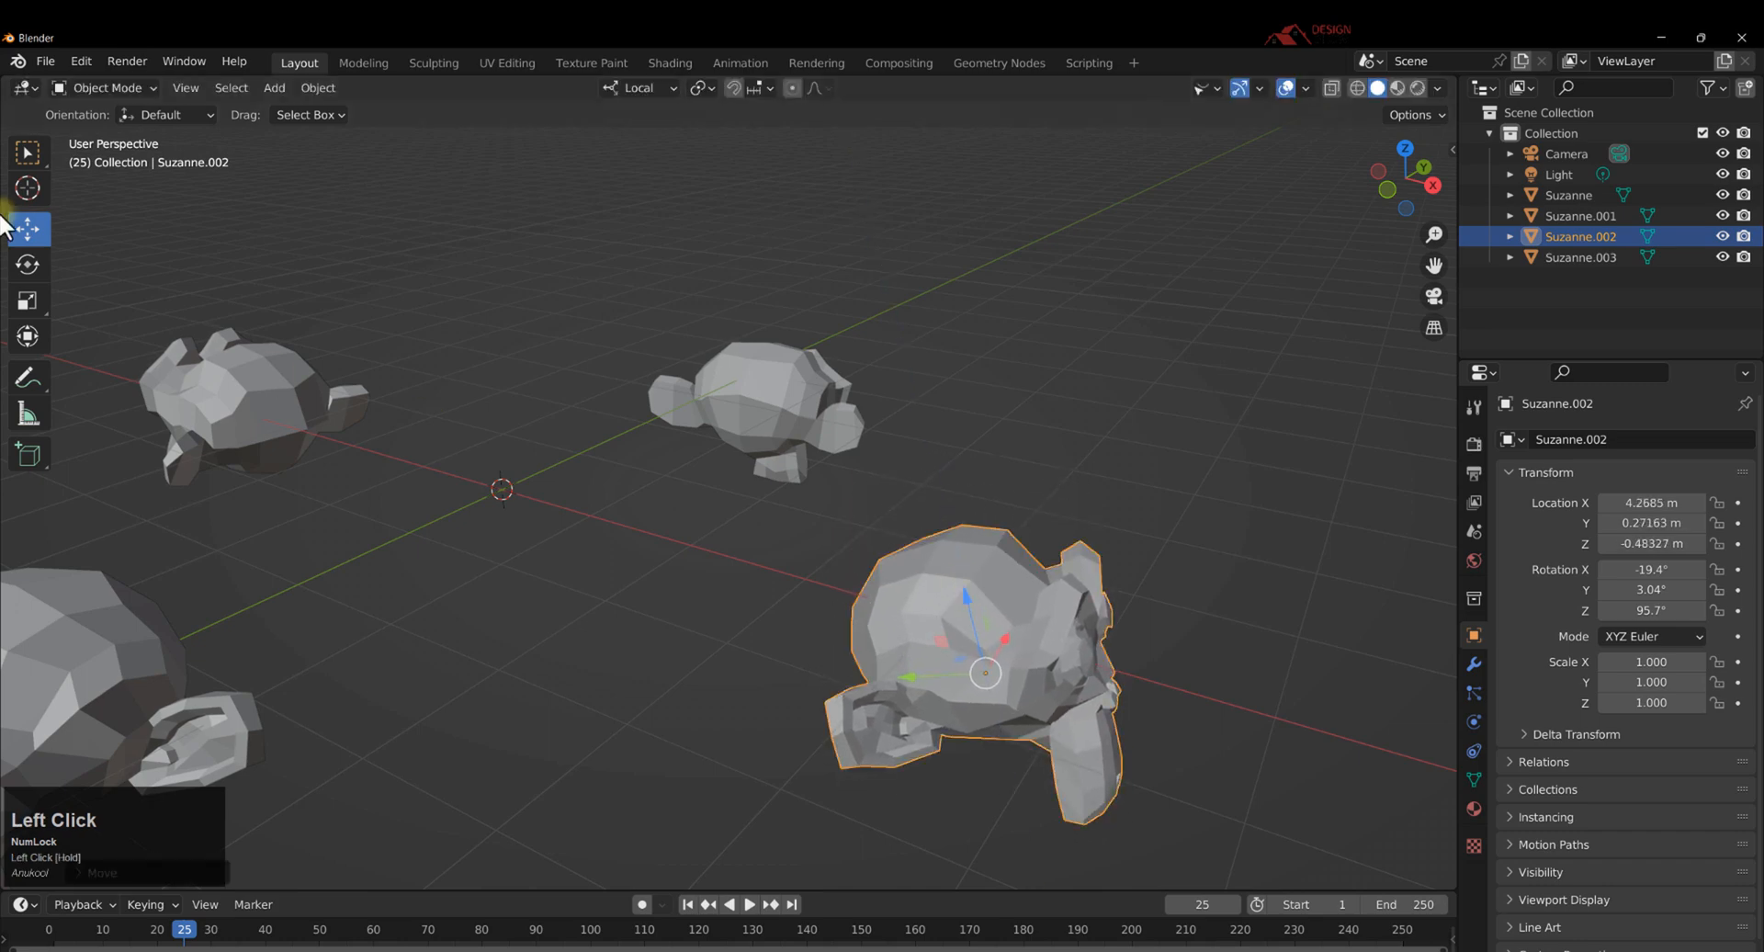
Switch the transform orientation to Global and raise the selected monkey along global Z to about -0.193 m.
left_click(654, 88)
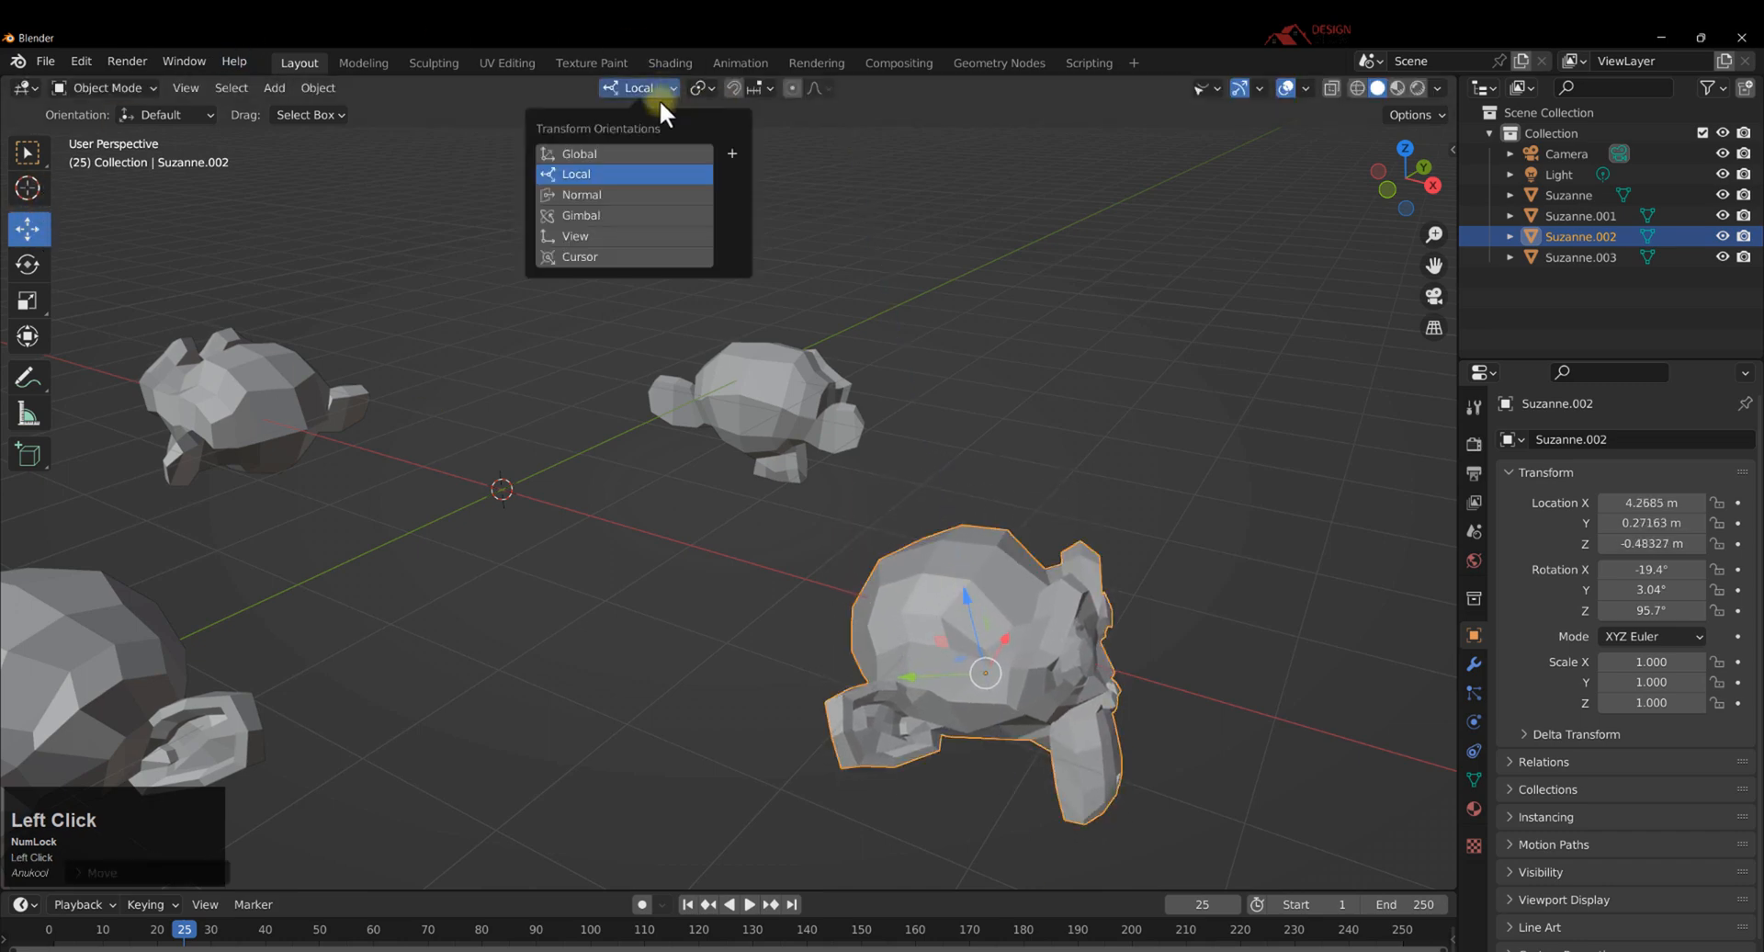
left_click(621, 154)
left_click_drag(991, 603, 993, 562)
scroll(757, 344, "down", 2)
middle_click_drag(757, 343, 676, 397)
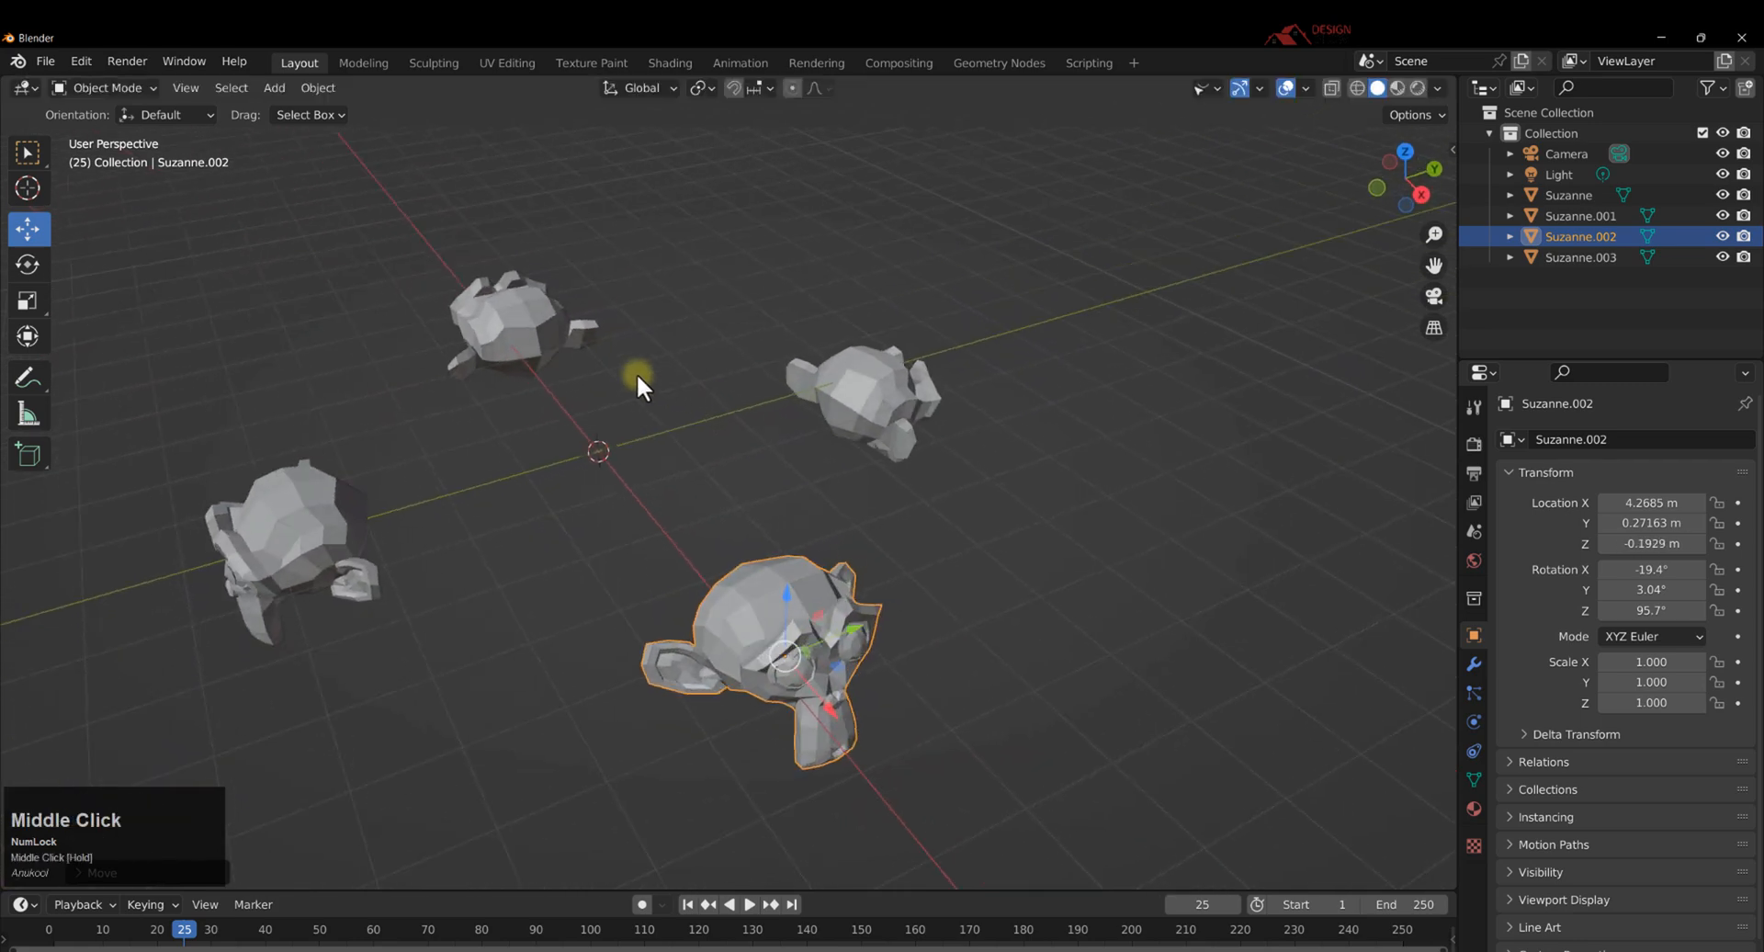
Set the transform pivot point to Bounding Box Center.
left_click(674, 88)
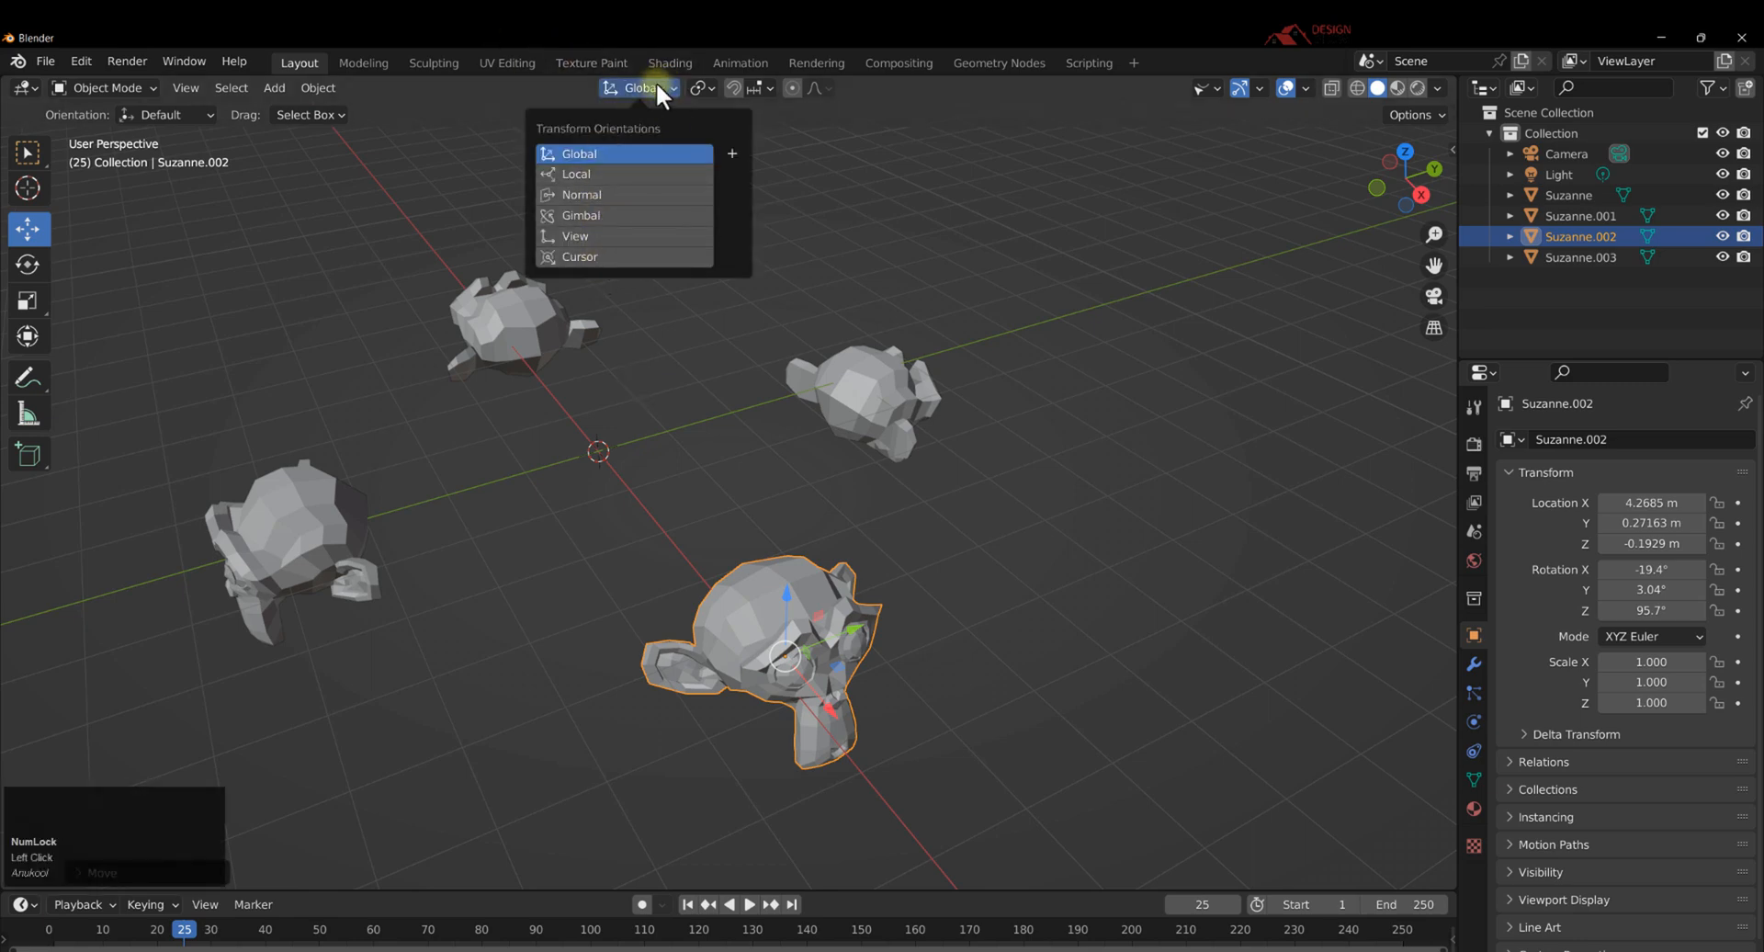
left_click(705, 88)
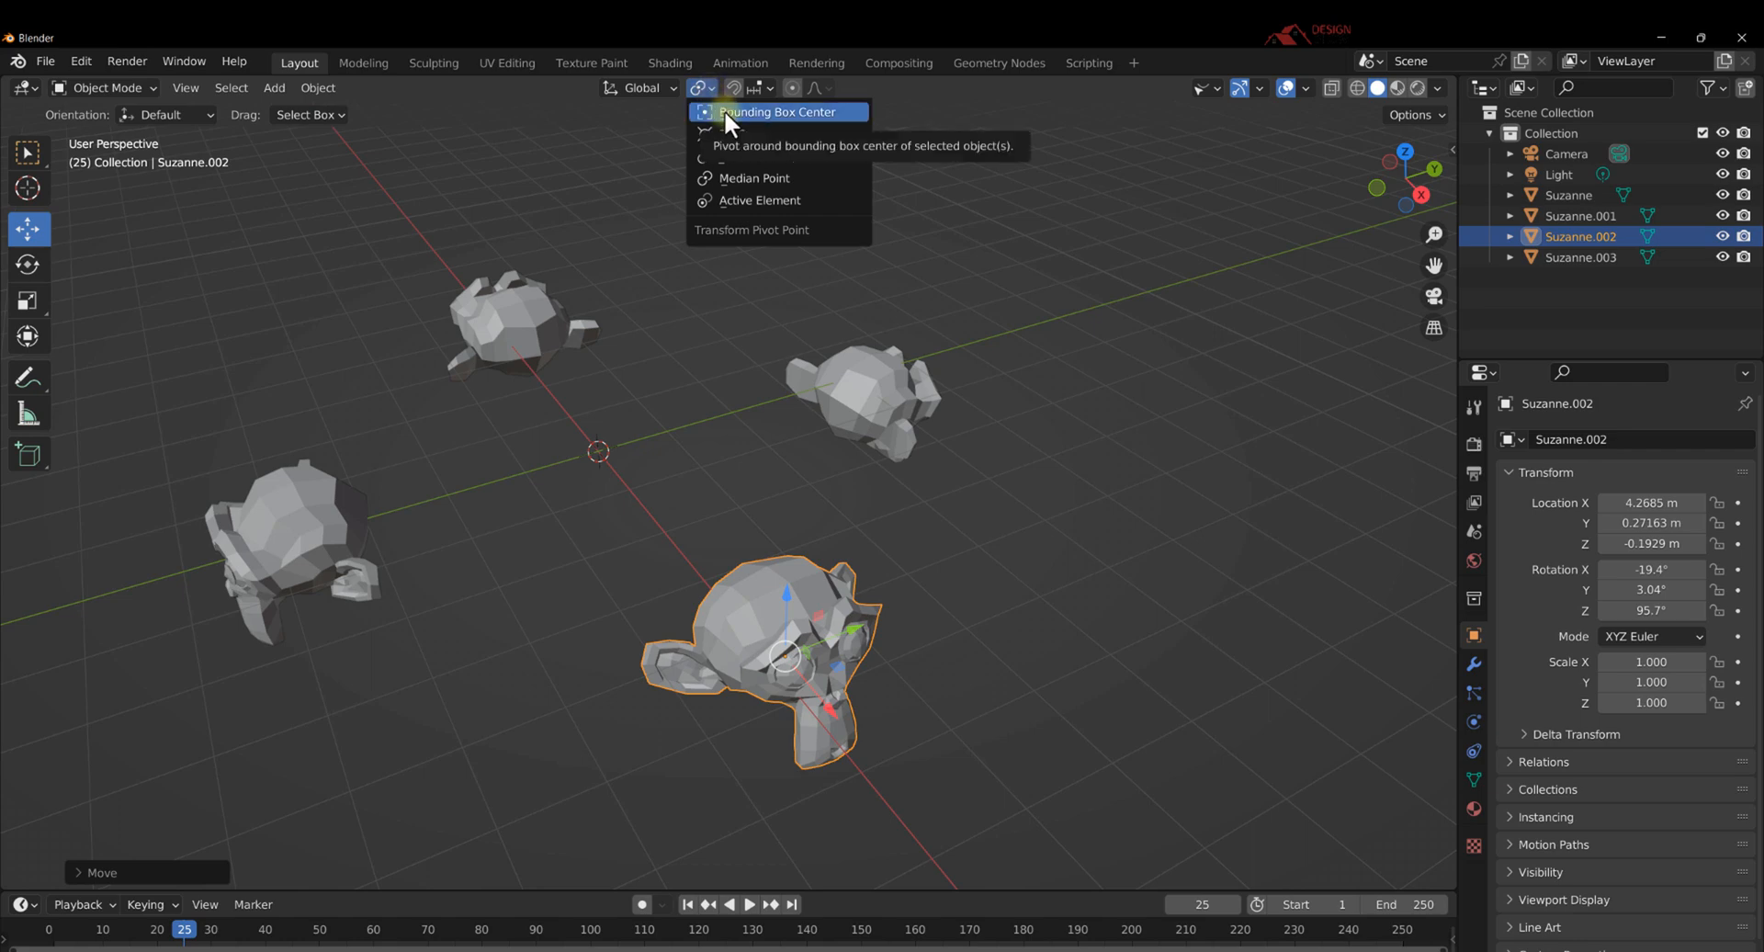
left_click(725, 111)
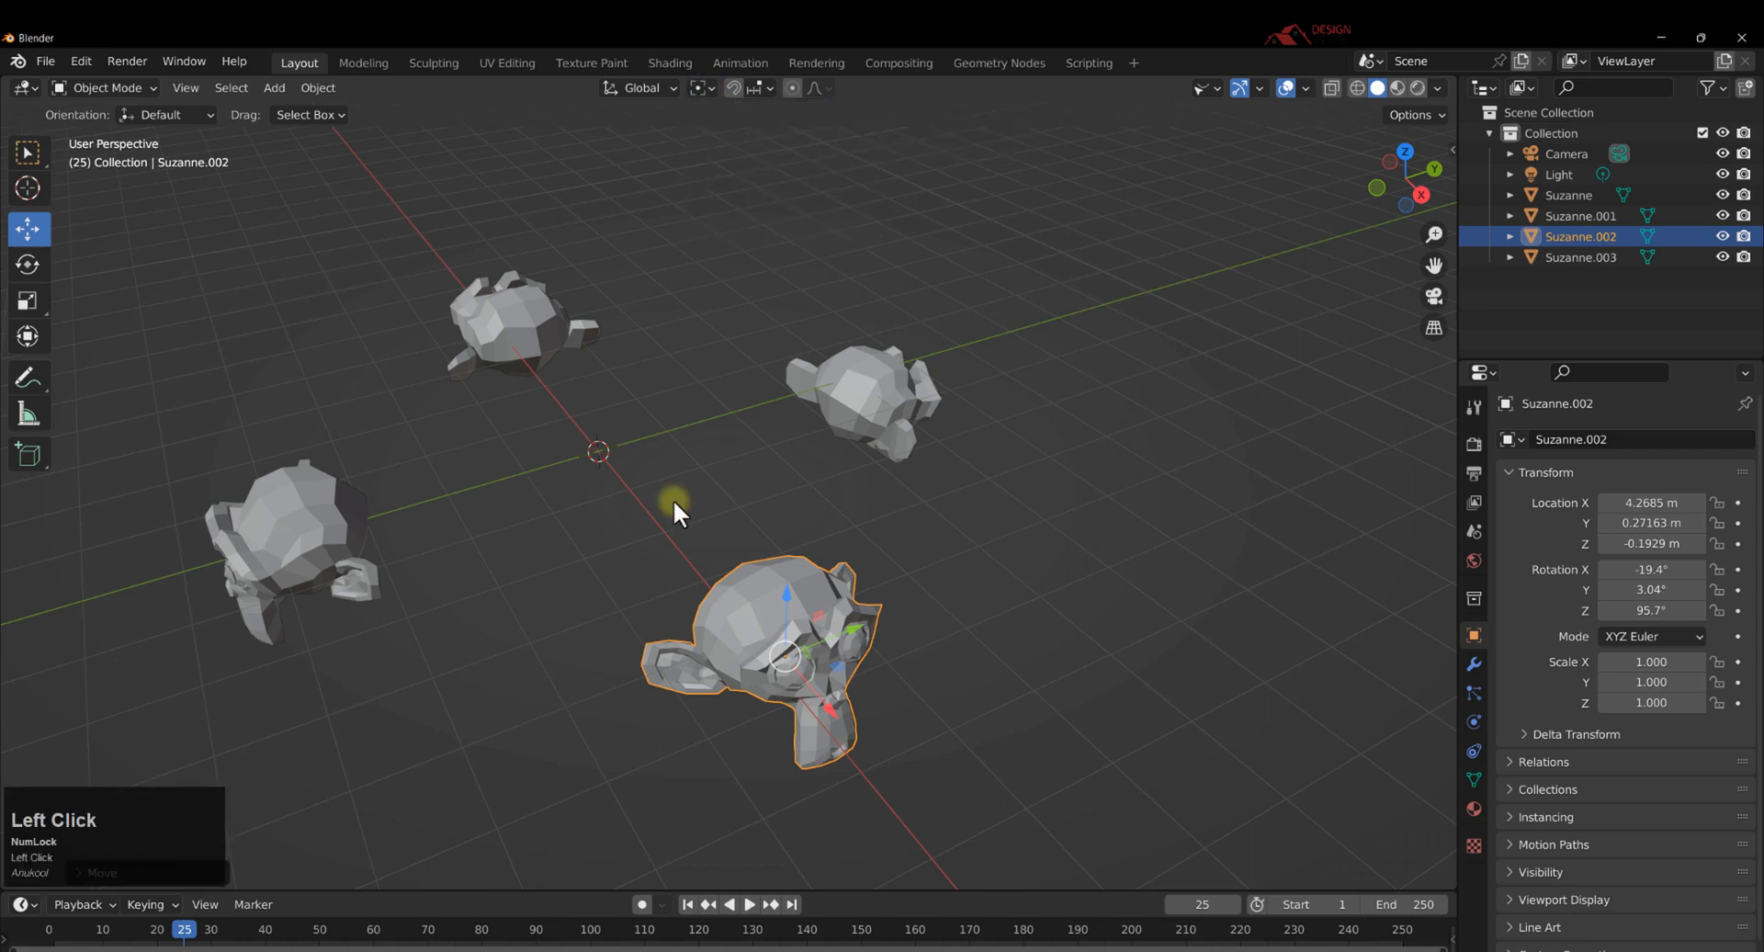
Box-select all four monkeys around the origin.
middle_click_drag(677, 504, 880, 689)
left_click_drag(879, 689, 308, 283)
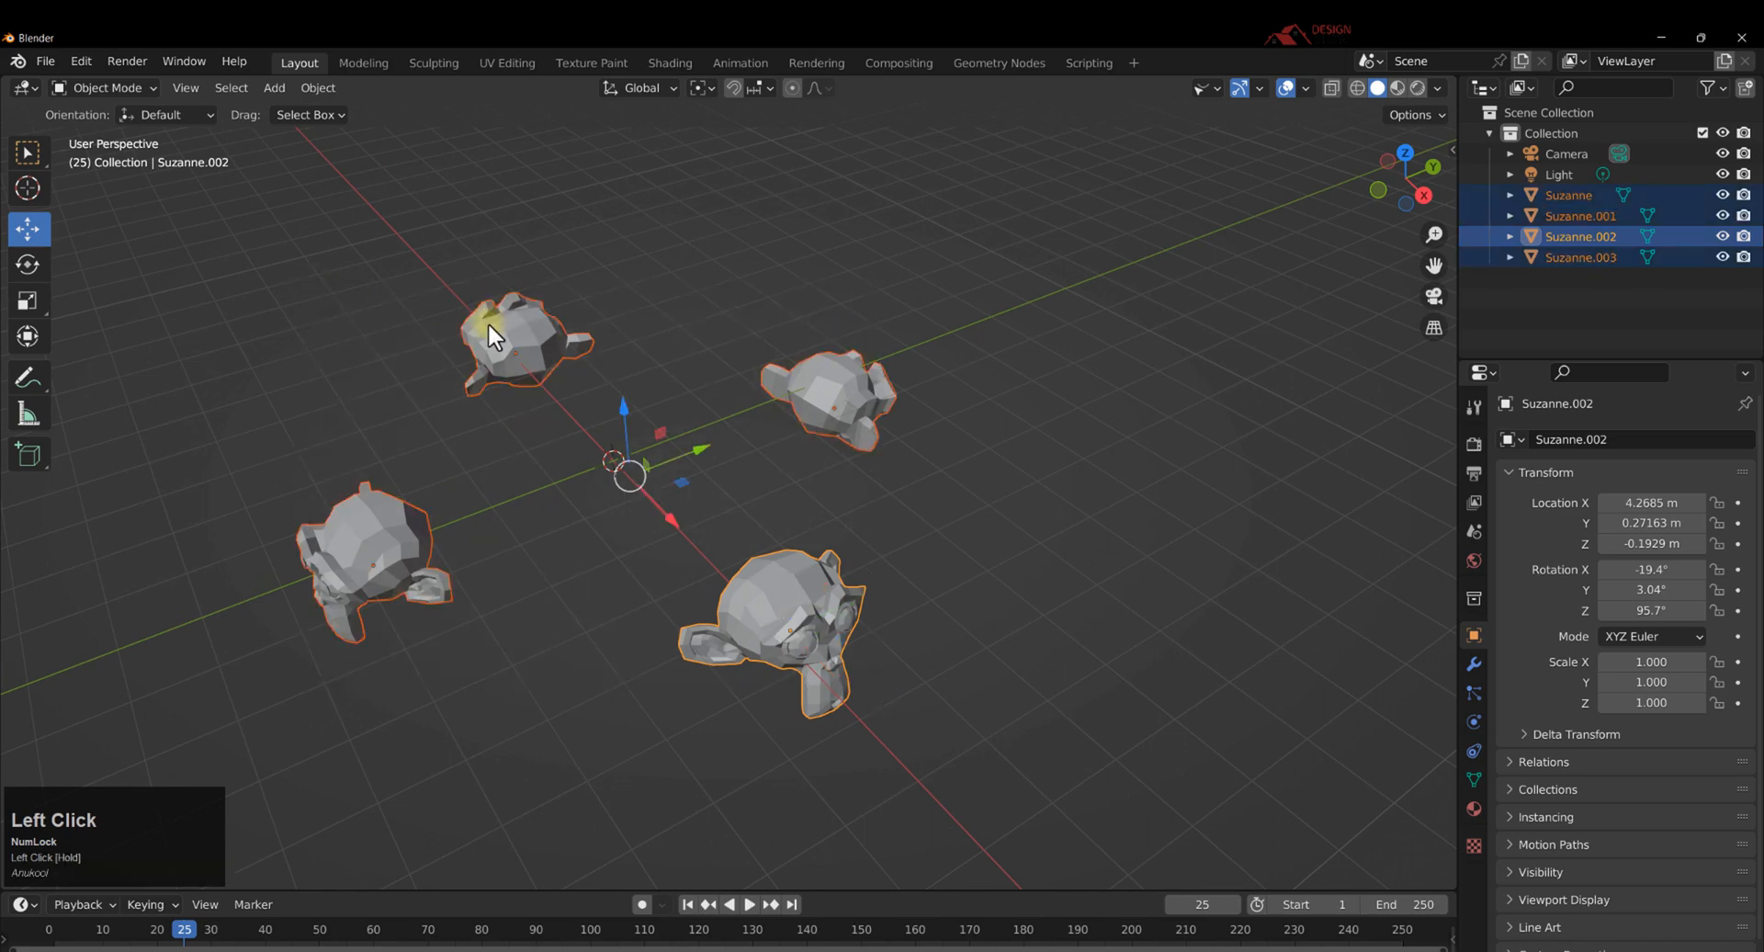
middle_click_drag(488, 329, 447, 267)
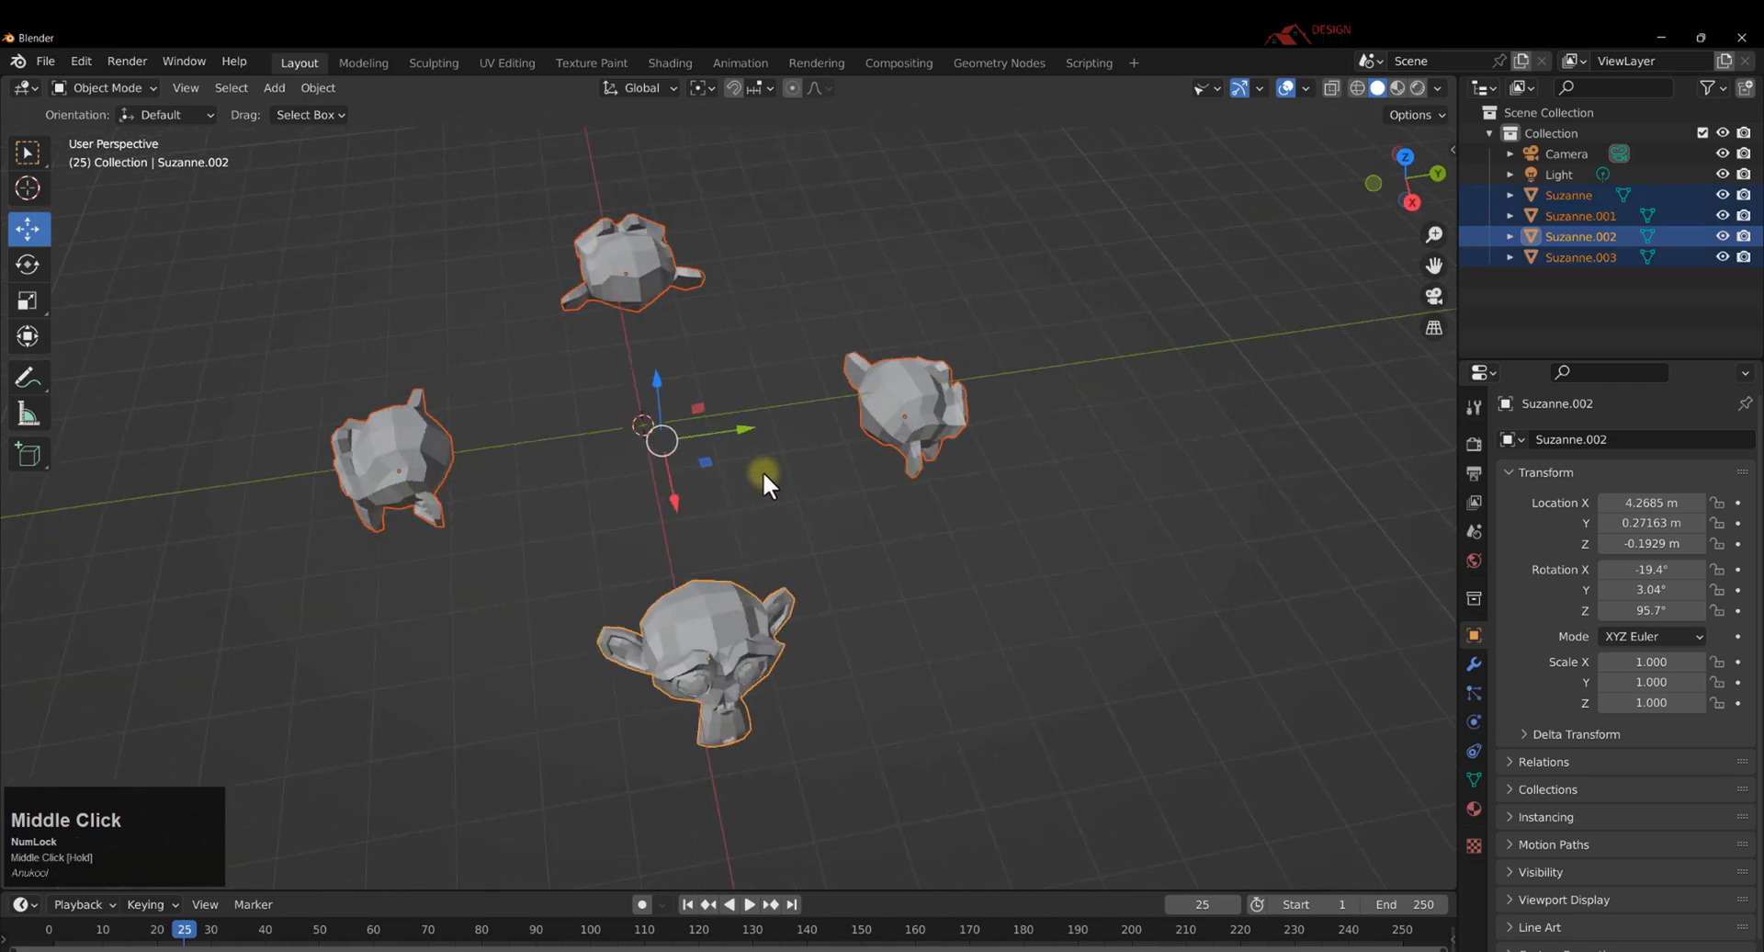
middle_click_drag(763, 470, 731, 505)
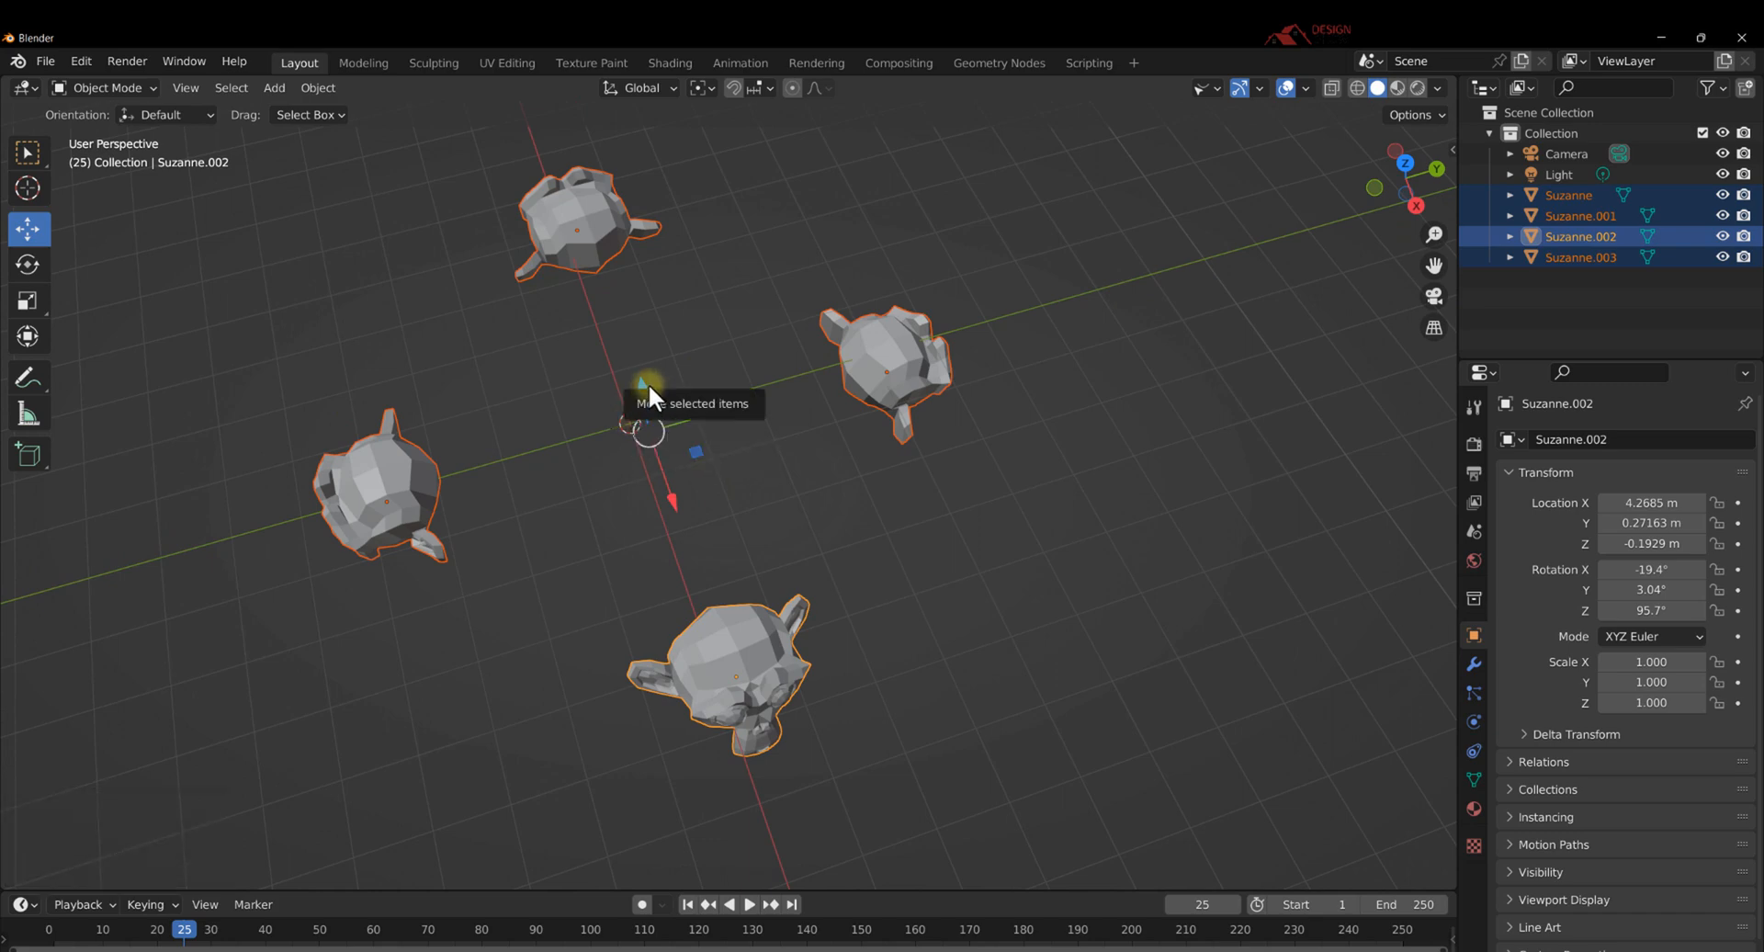
Try rotating the four monkeys around their bounding box center along the global axes, and undo the rotations.
key("r")
middle_click(619, 373)
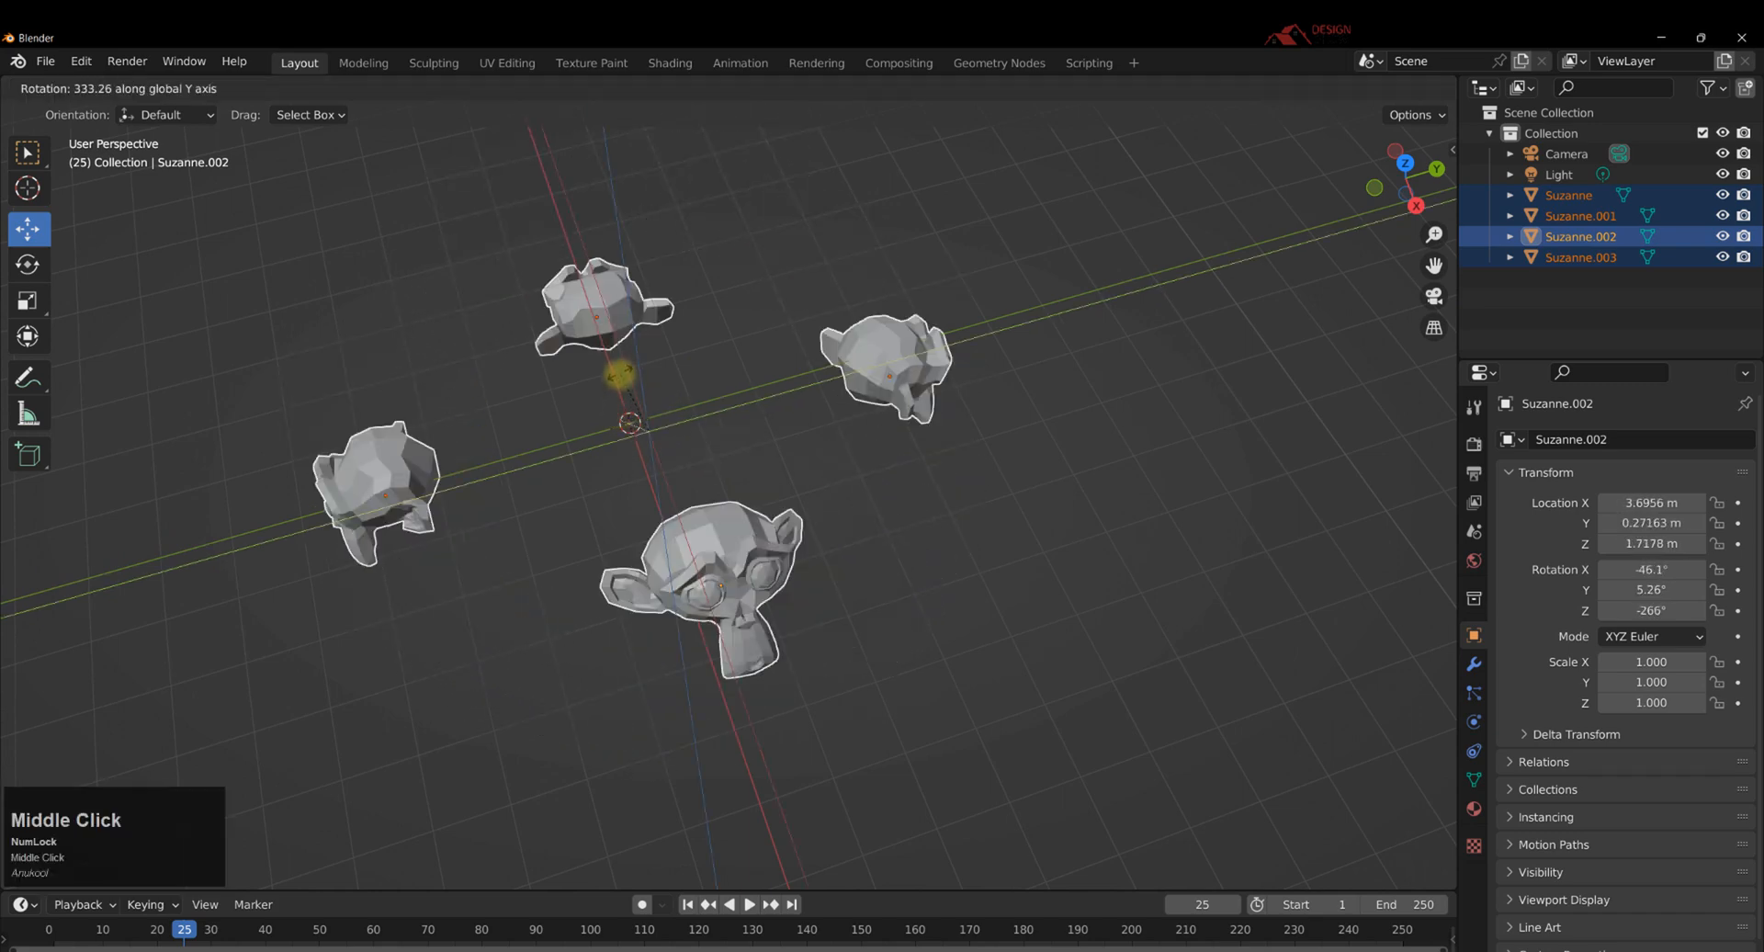
key("space")
key("ctrl+z")
key("ctrl+z")
key("ctrl+z")
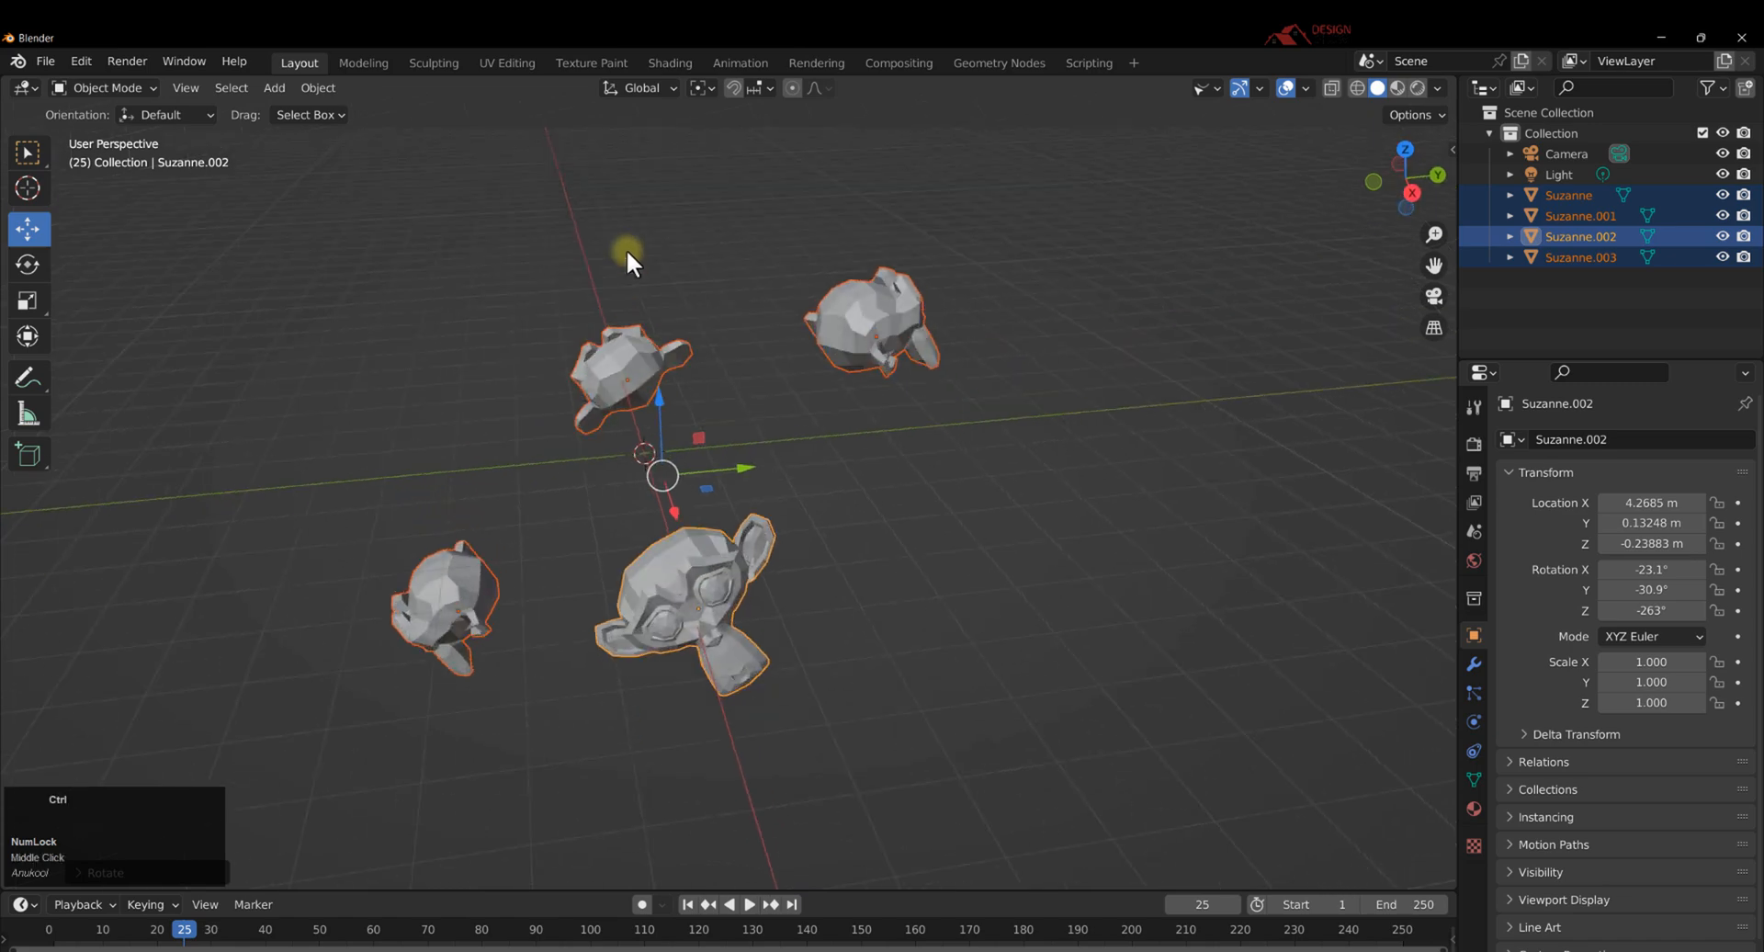
Set the transform pivot point to 3D Cursor and place the 3D cursor near the Y axis, beyond the monkey on the negative Y side.
left_click(703, 87)
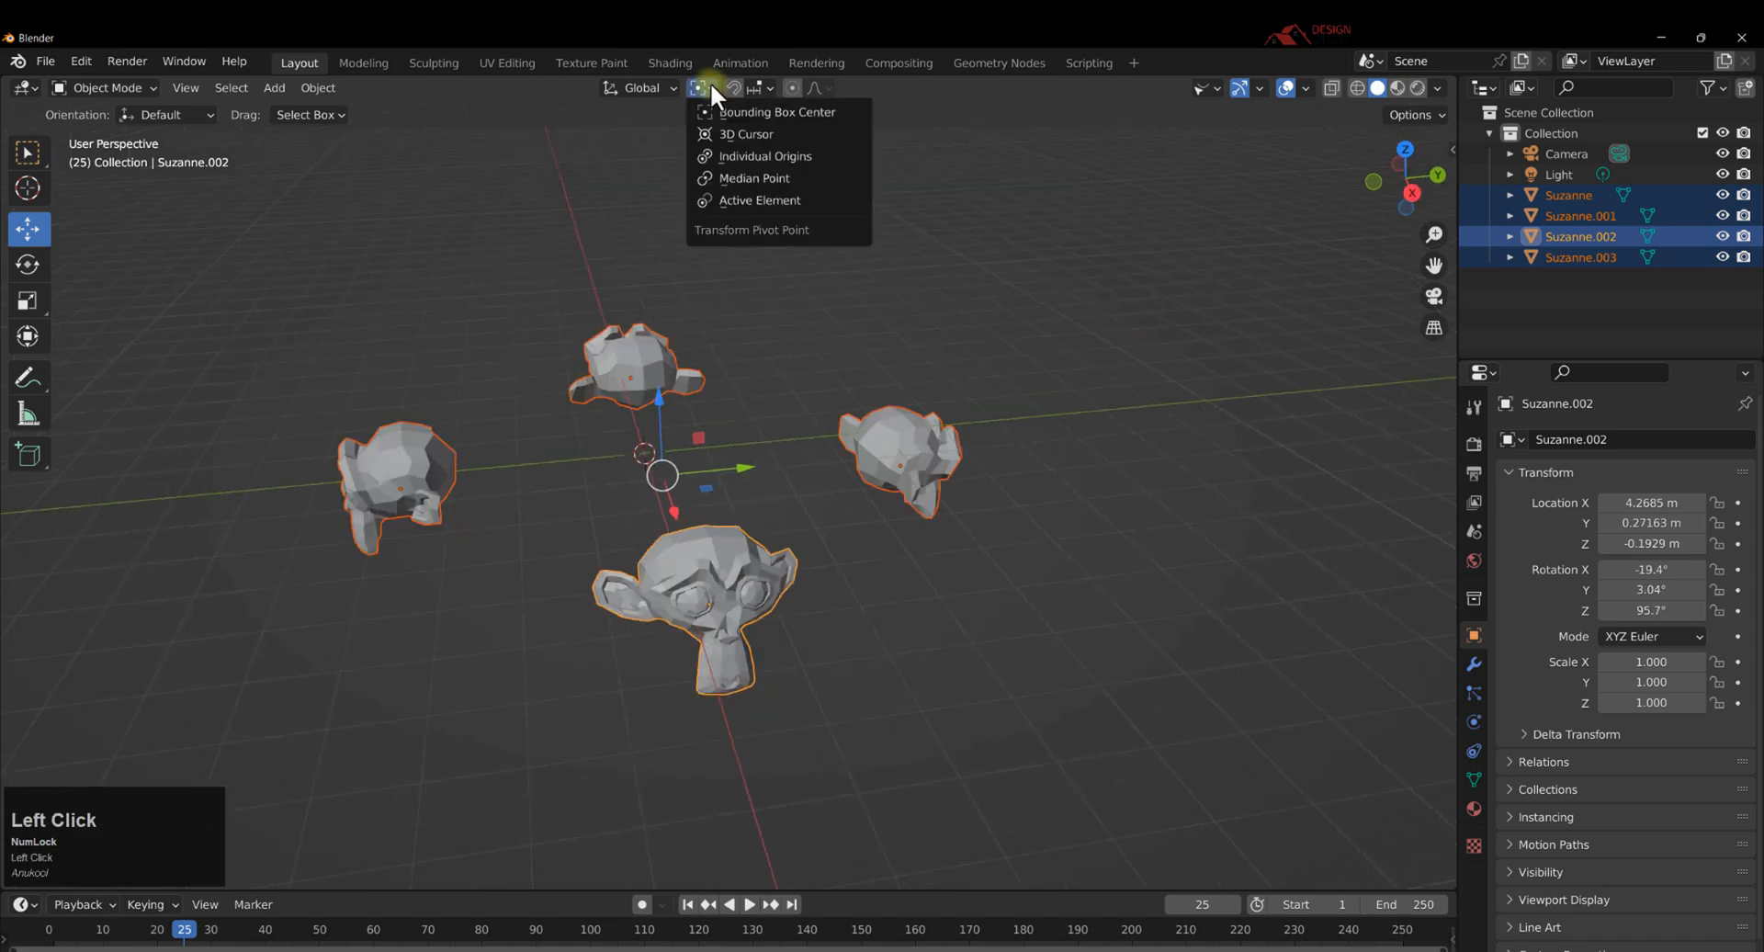
left_click(731, 133)
middle_click_drag(689, 381, 674, 452)
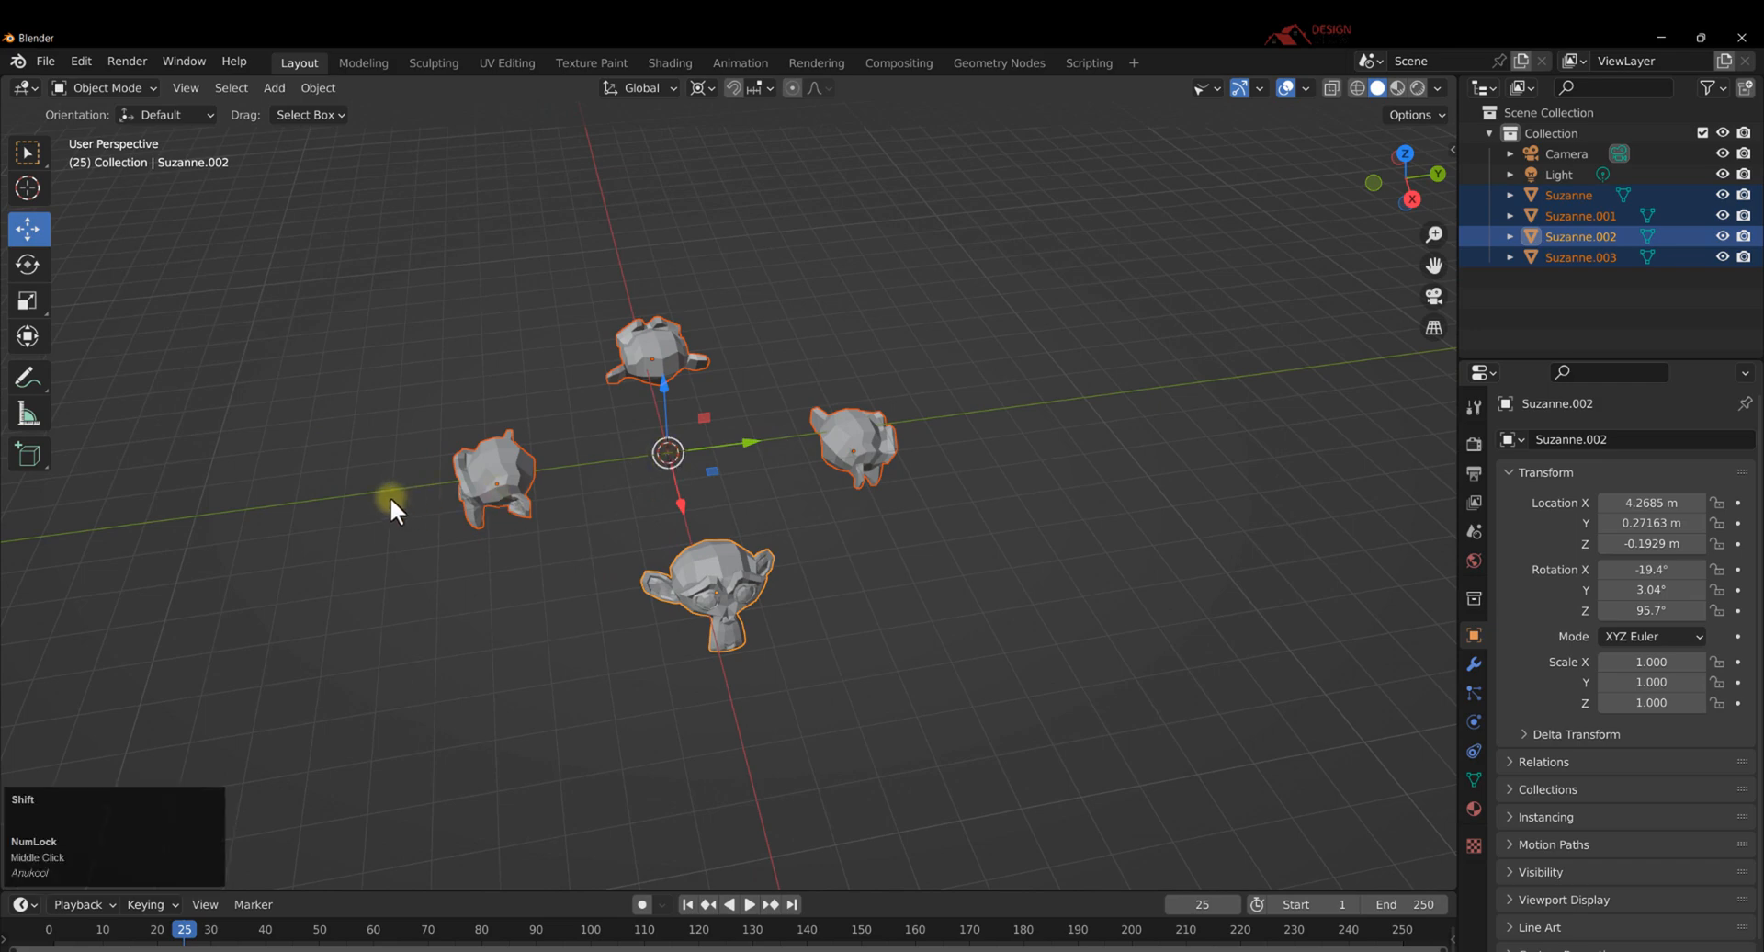
right_click(247, 507, "shift")
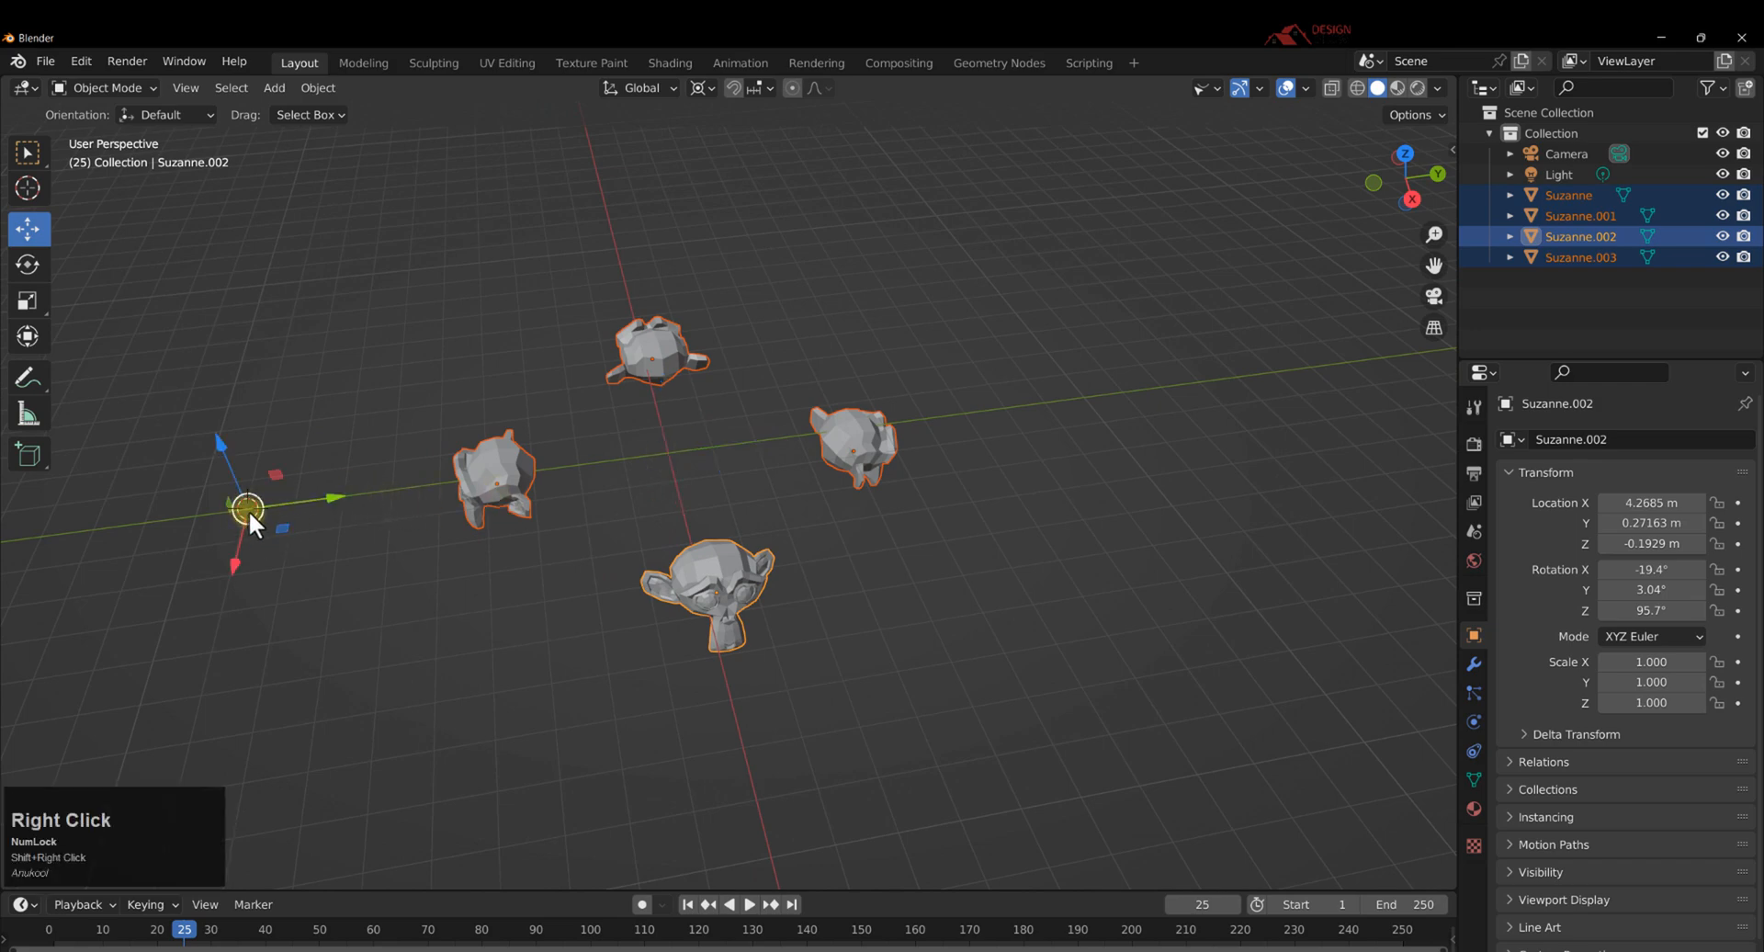
Try rotating the four monkeys around the 3D cursor, freely and along global Z, and cancel the rotation.
key("r")
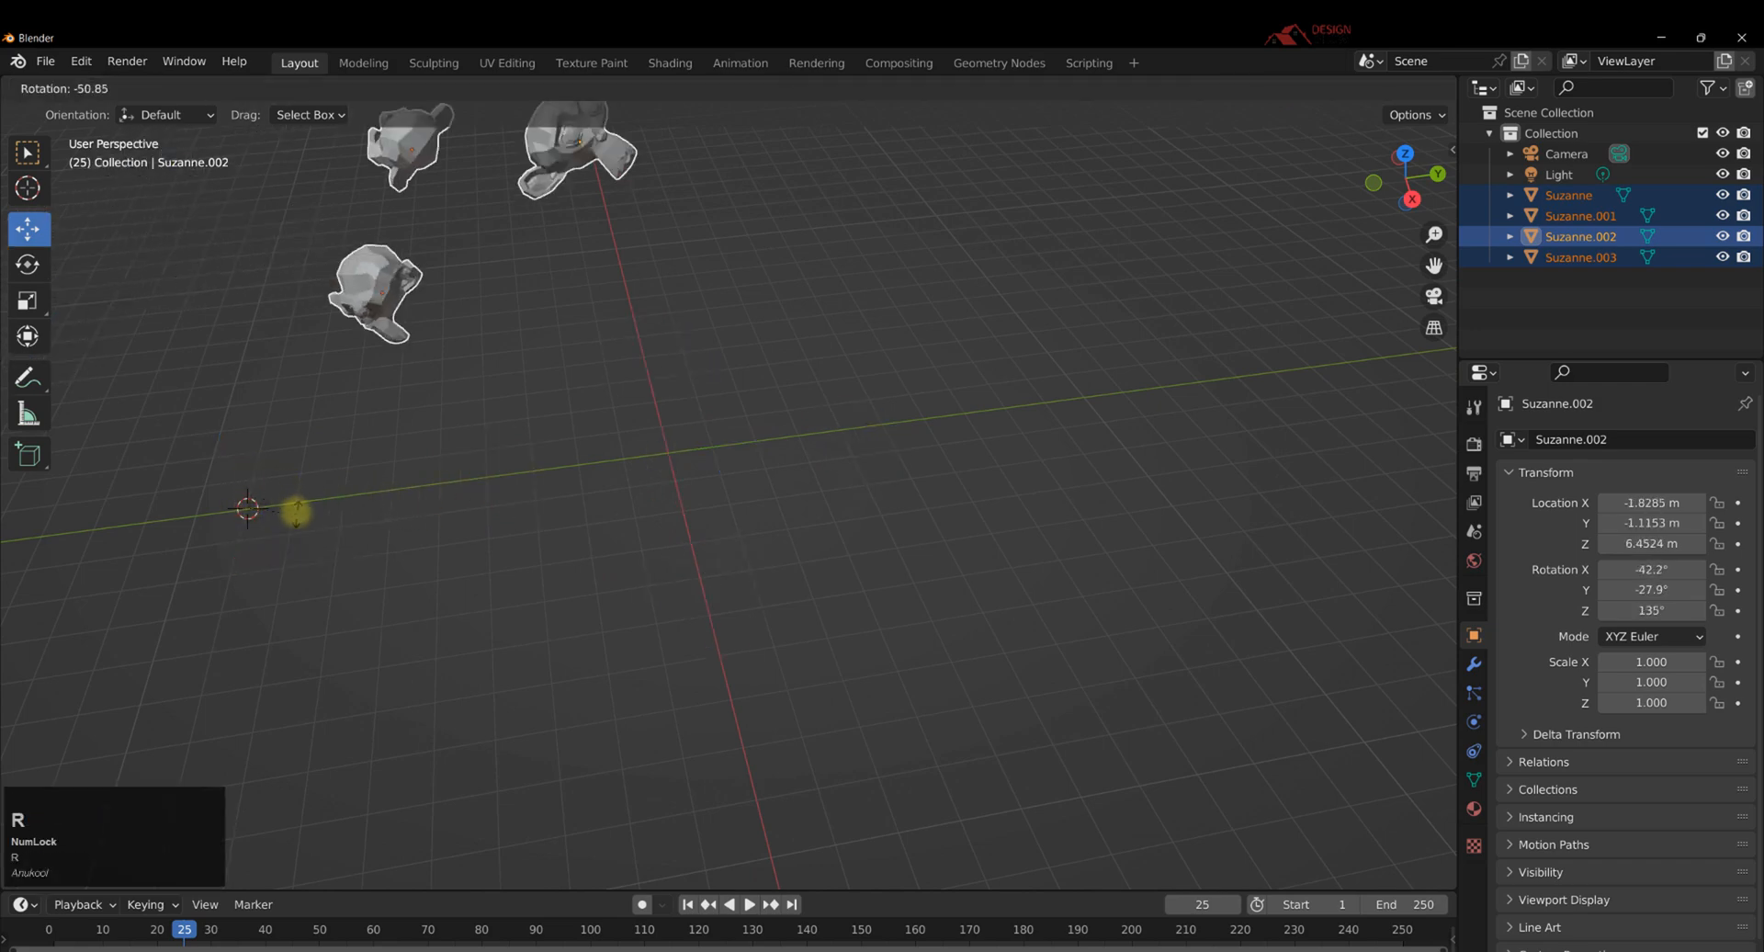
key("z")
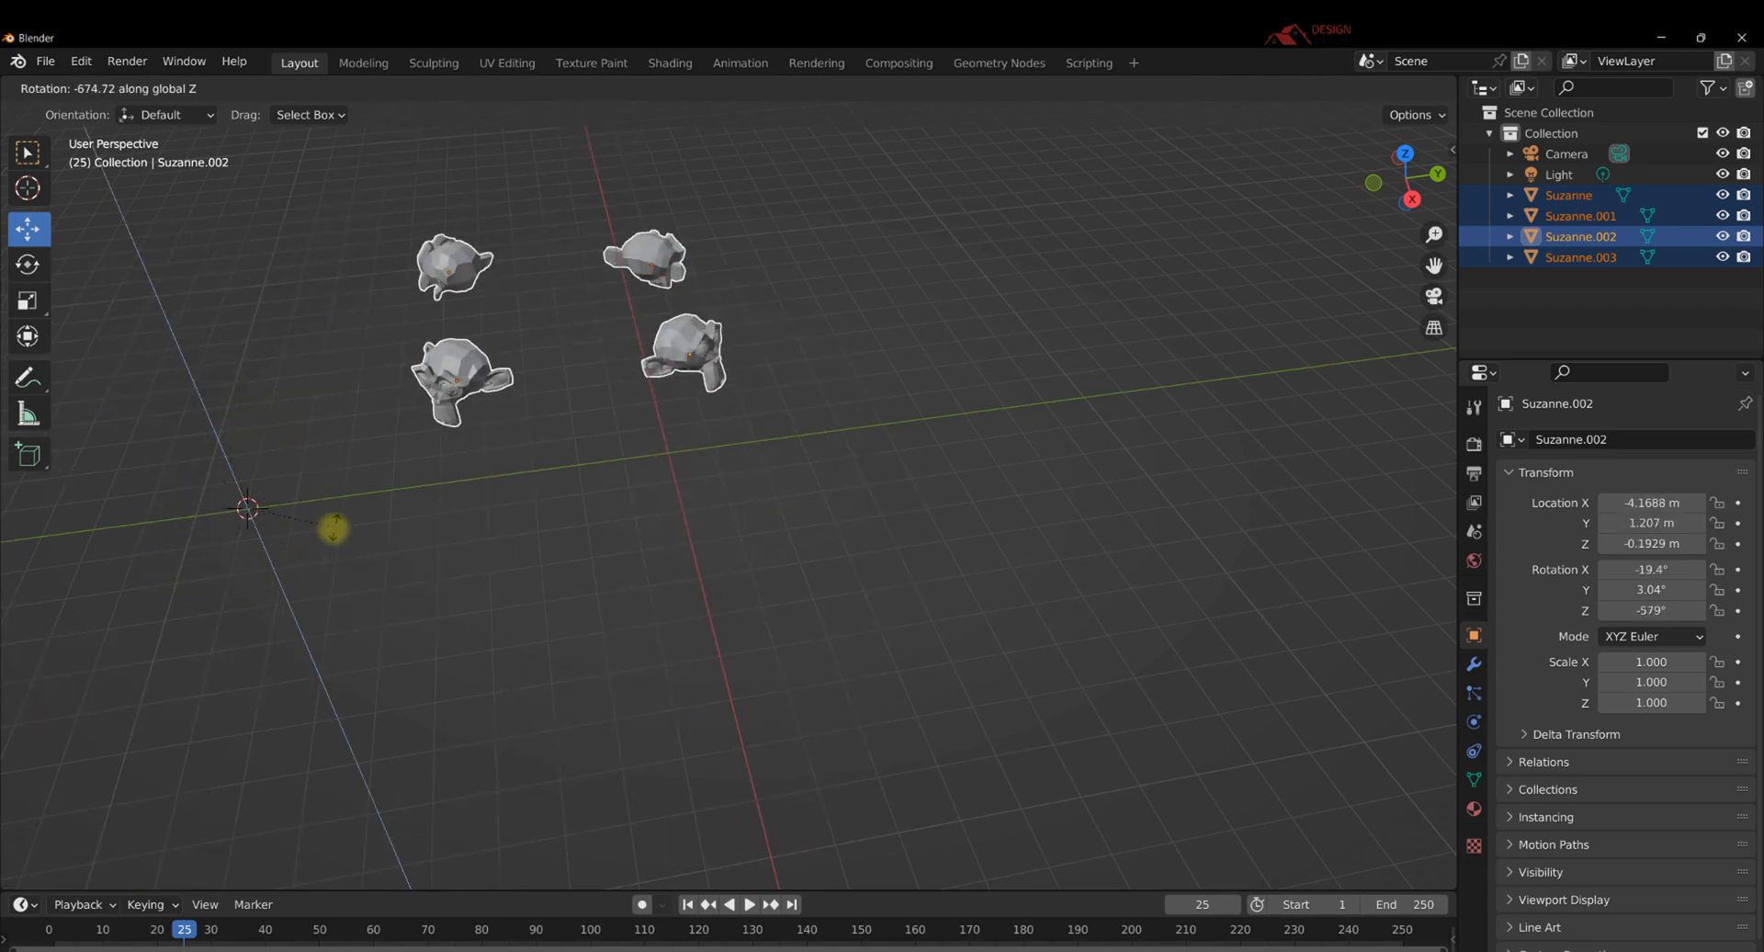
left_click(322, 577)
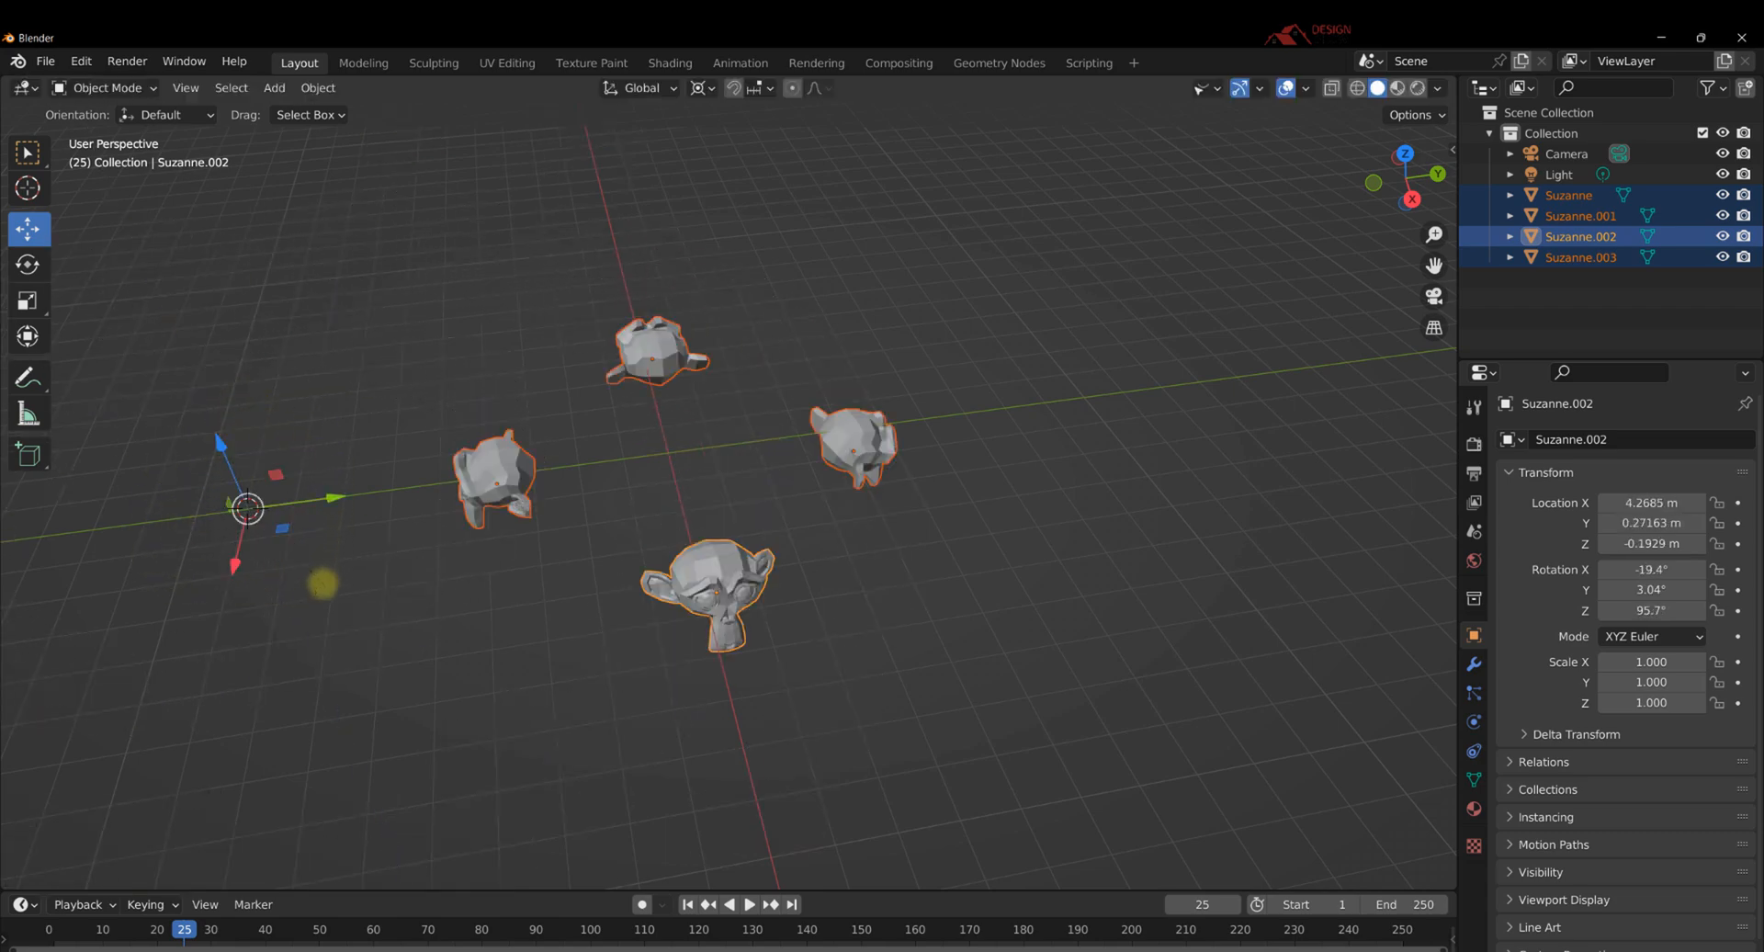
Set the transform pivot point to Individual Origins and the transform orientation to Local.
left_click(702, 86)
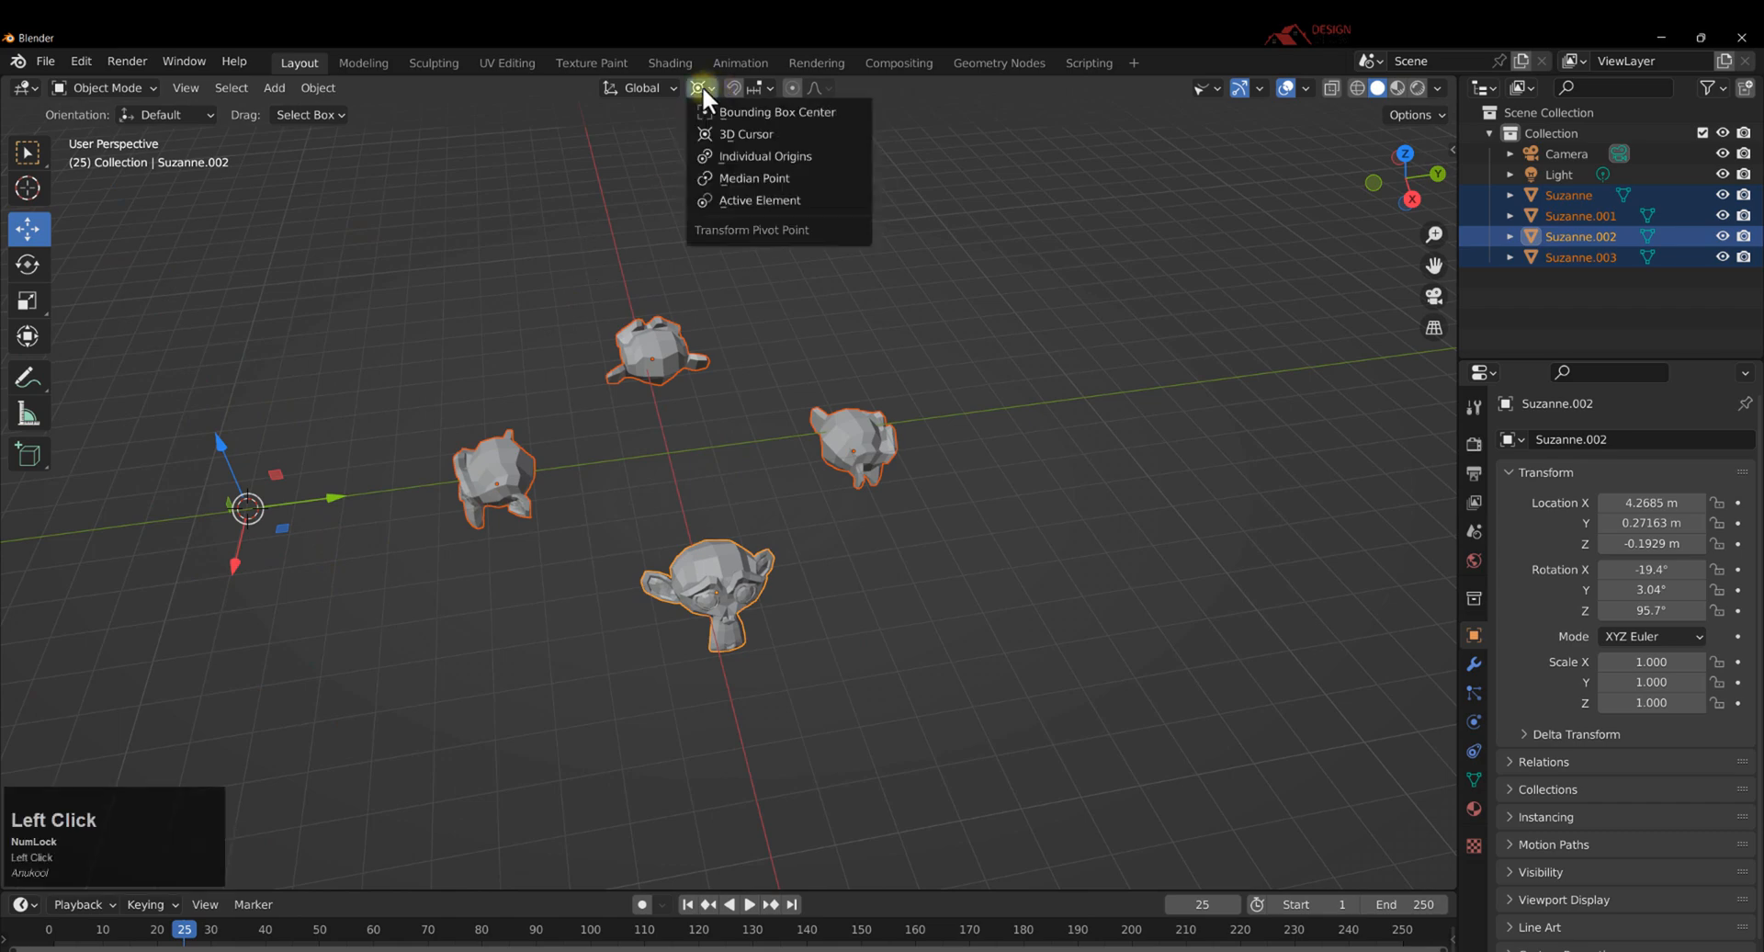
left_click(724, 160)
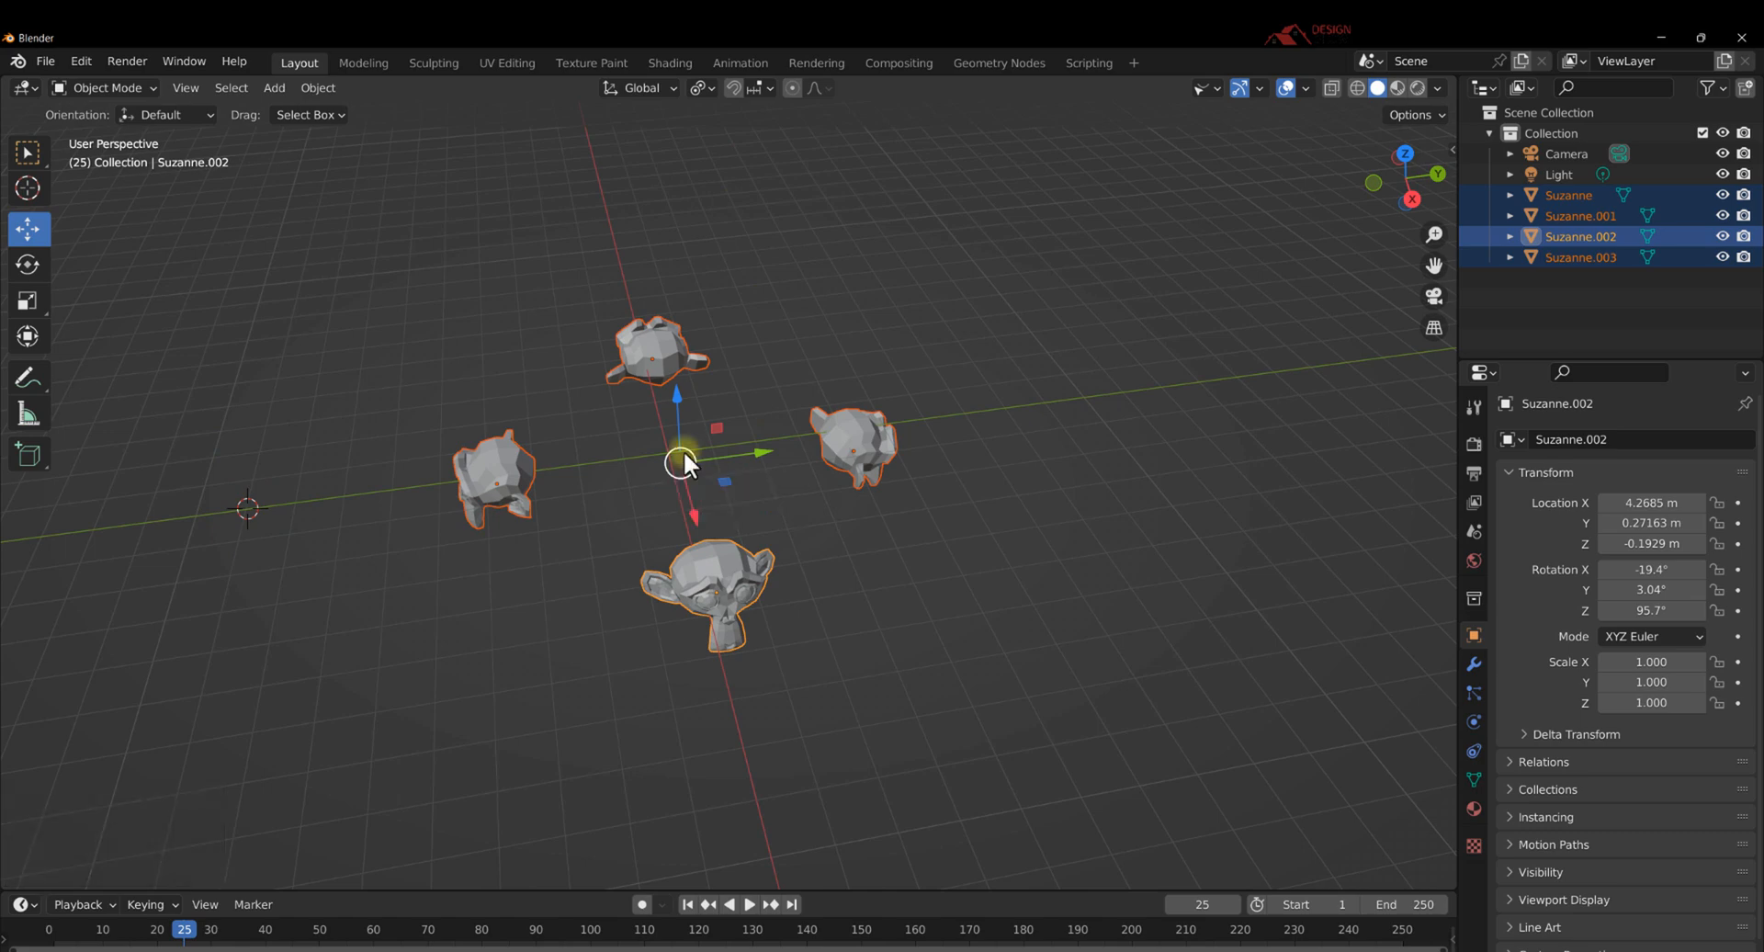
scroll(866, 456, "up", 2)
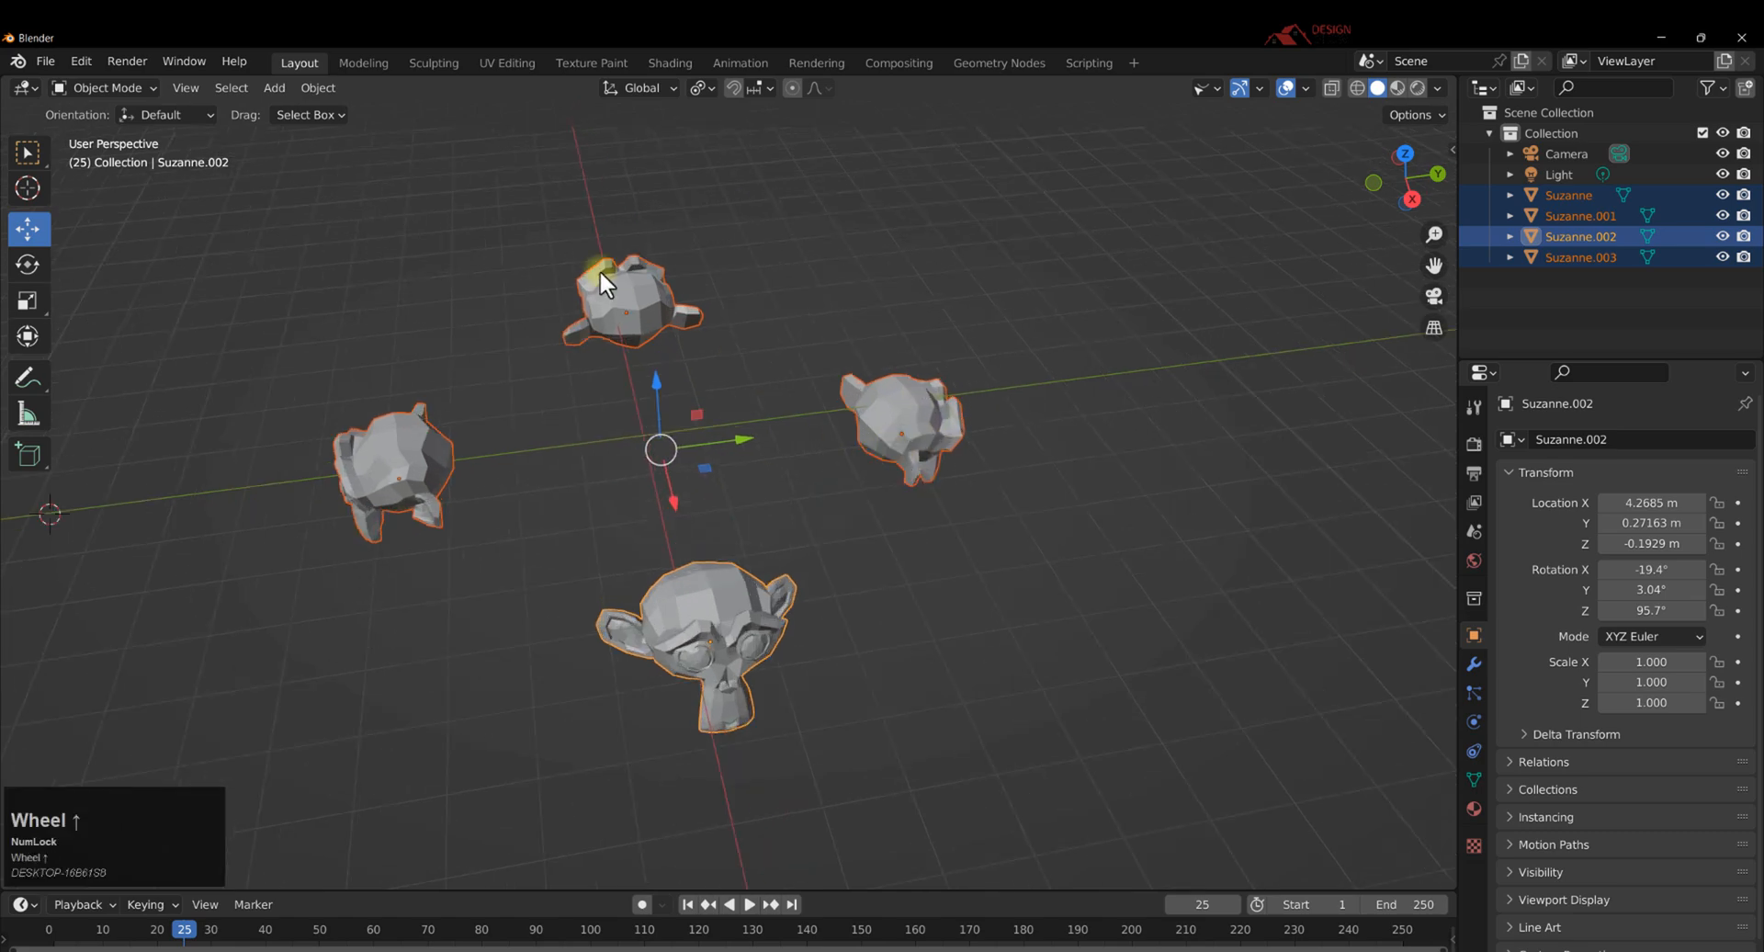
left_click(658, 82)
left_click(583, 174)
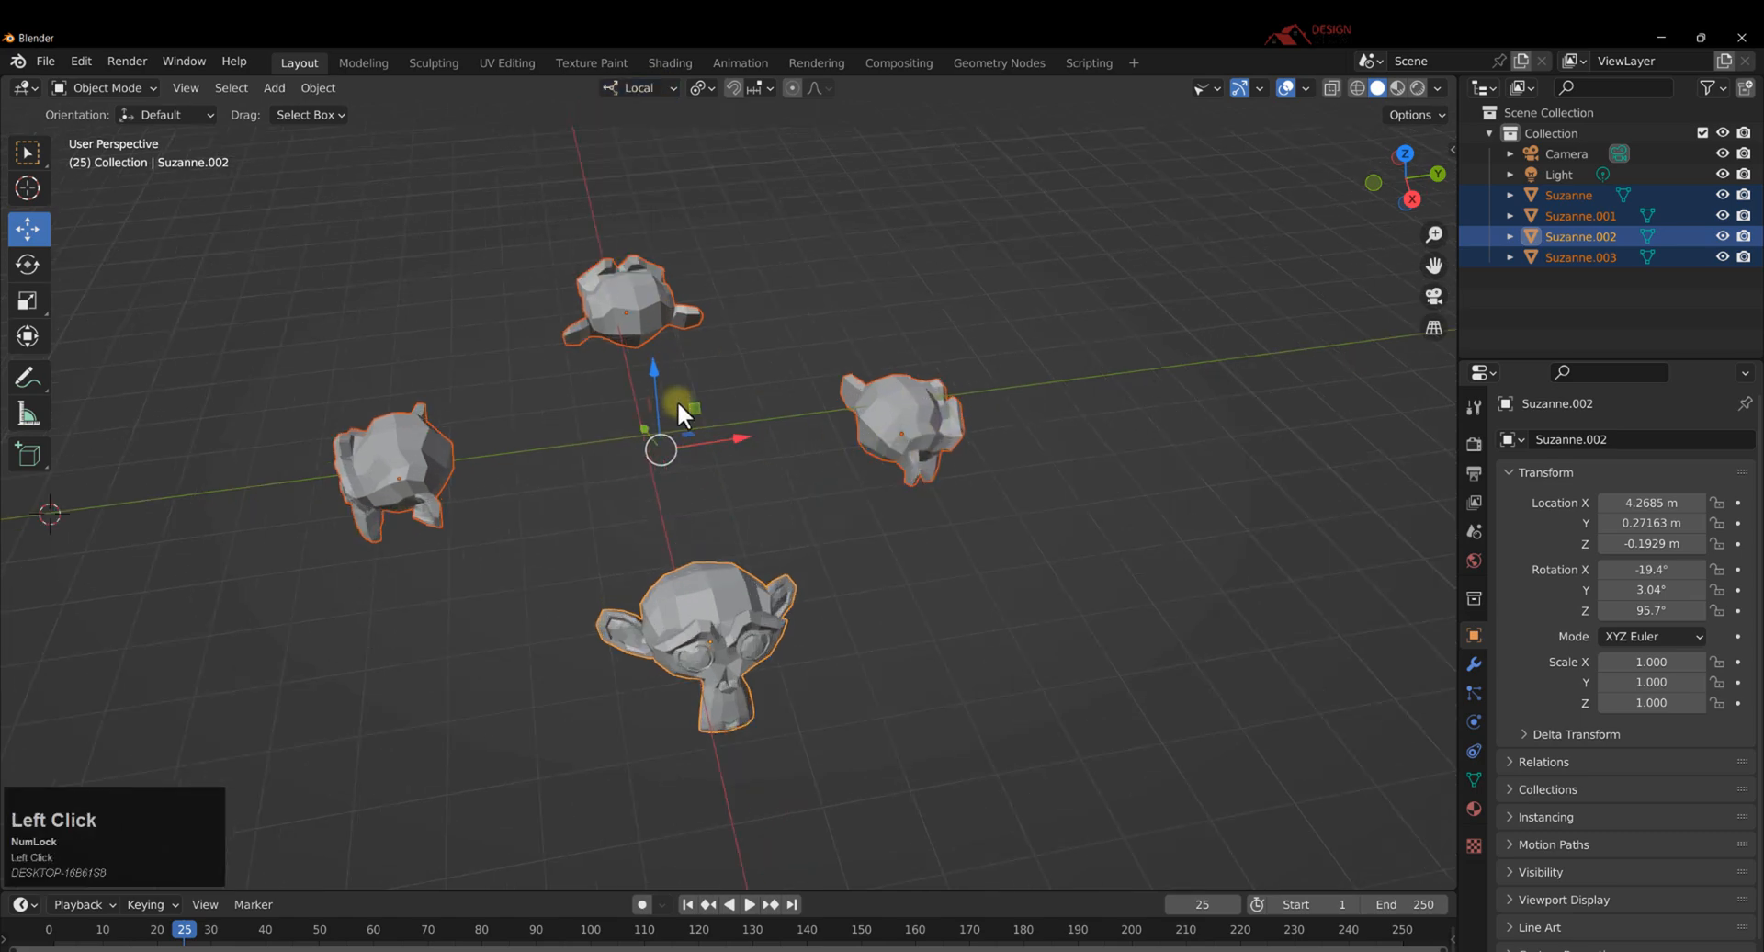
Try rotating the four monkeys around their individual origins with the Rotate tool, and undo the rotation.
left_click(28, 264)
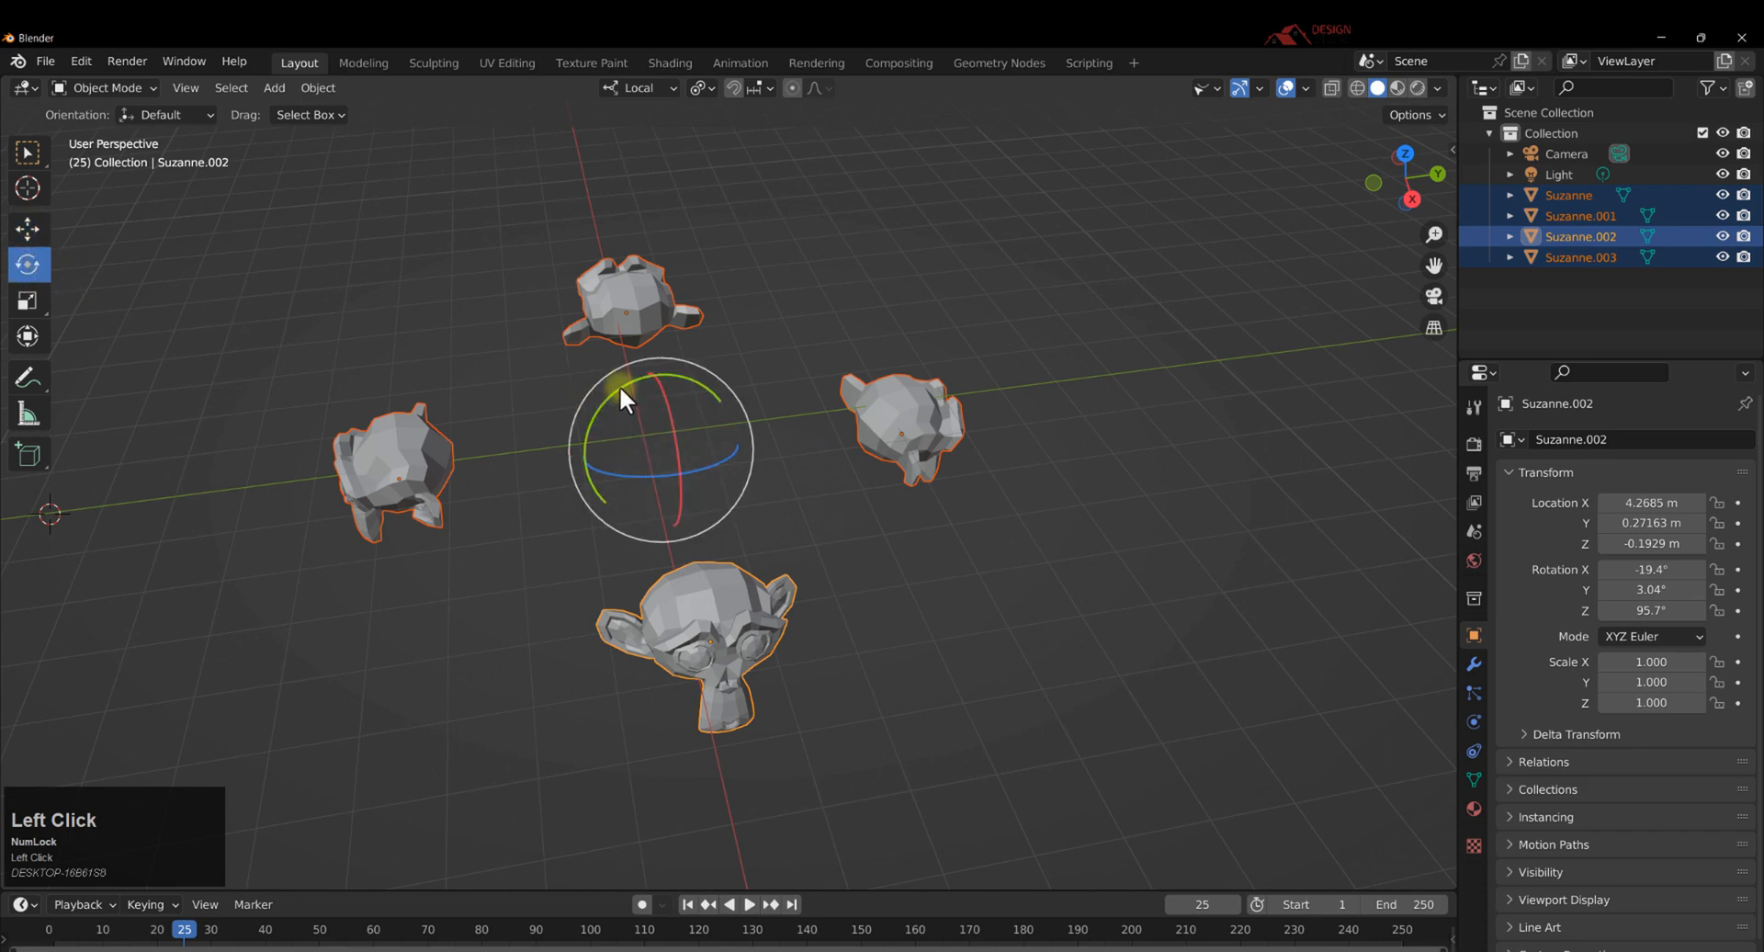
left_click_drag(621, 386, 718, 415)
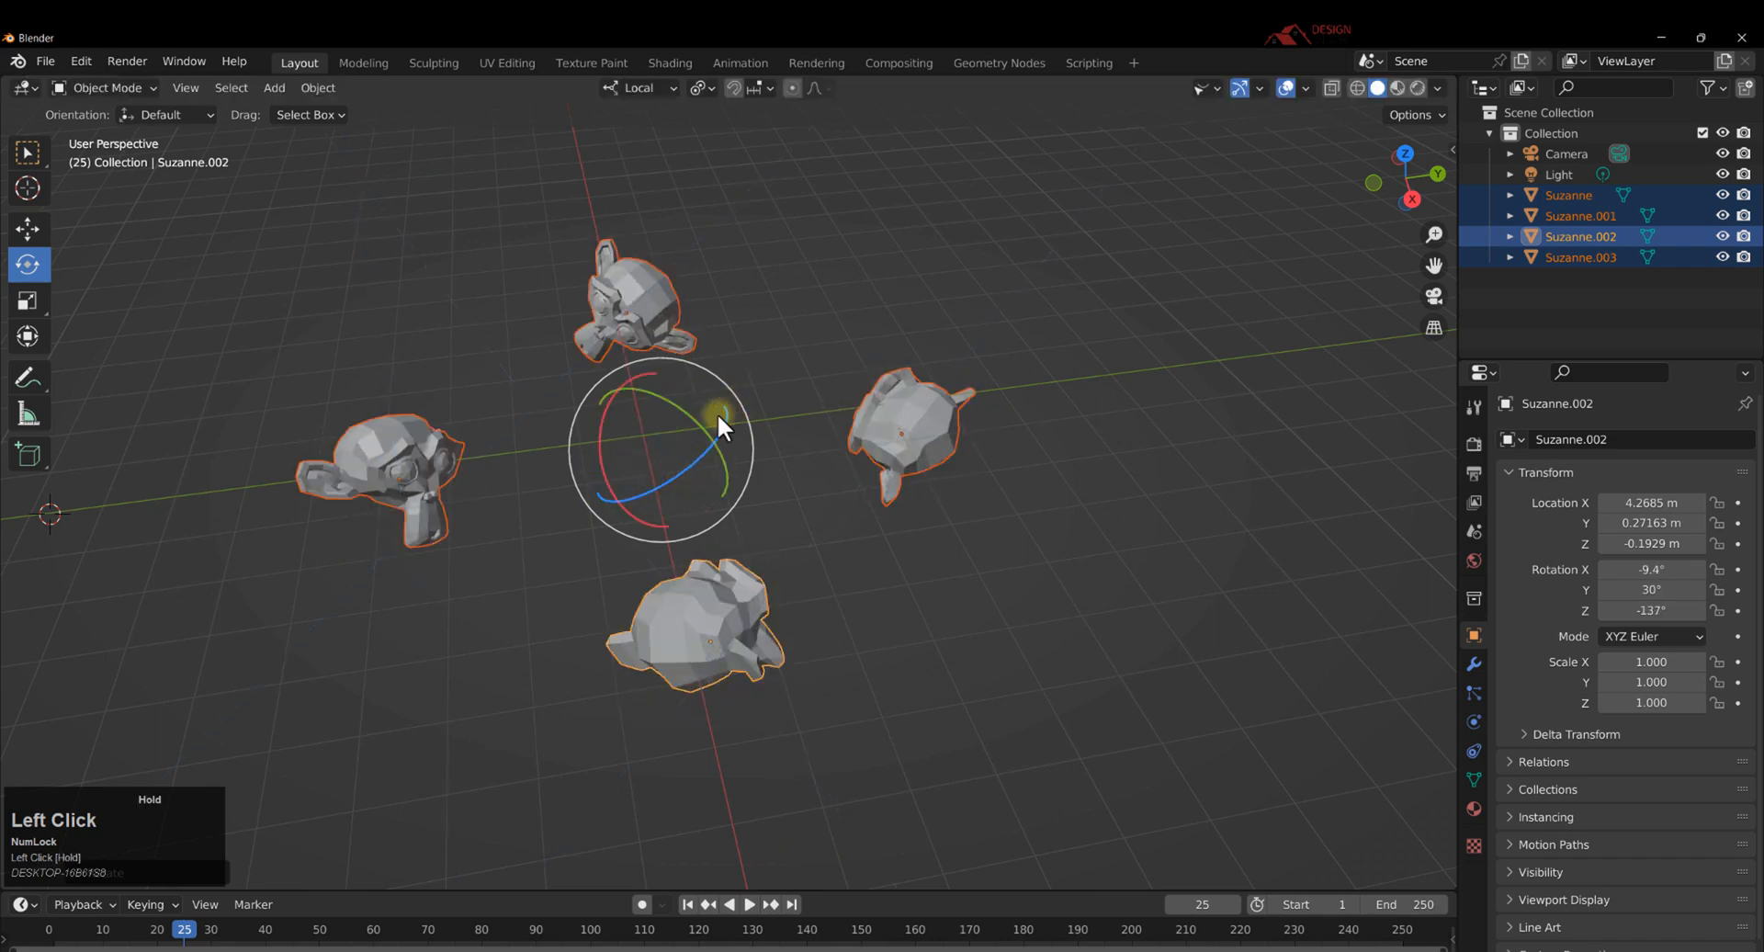
middle_click_drag(718, 416, 598, 487)
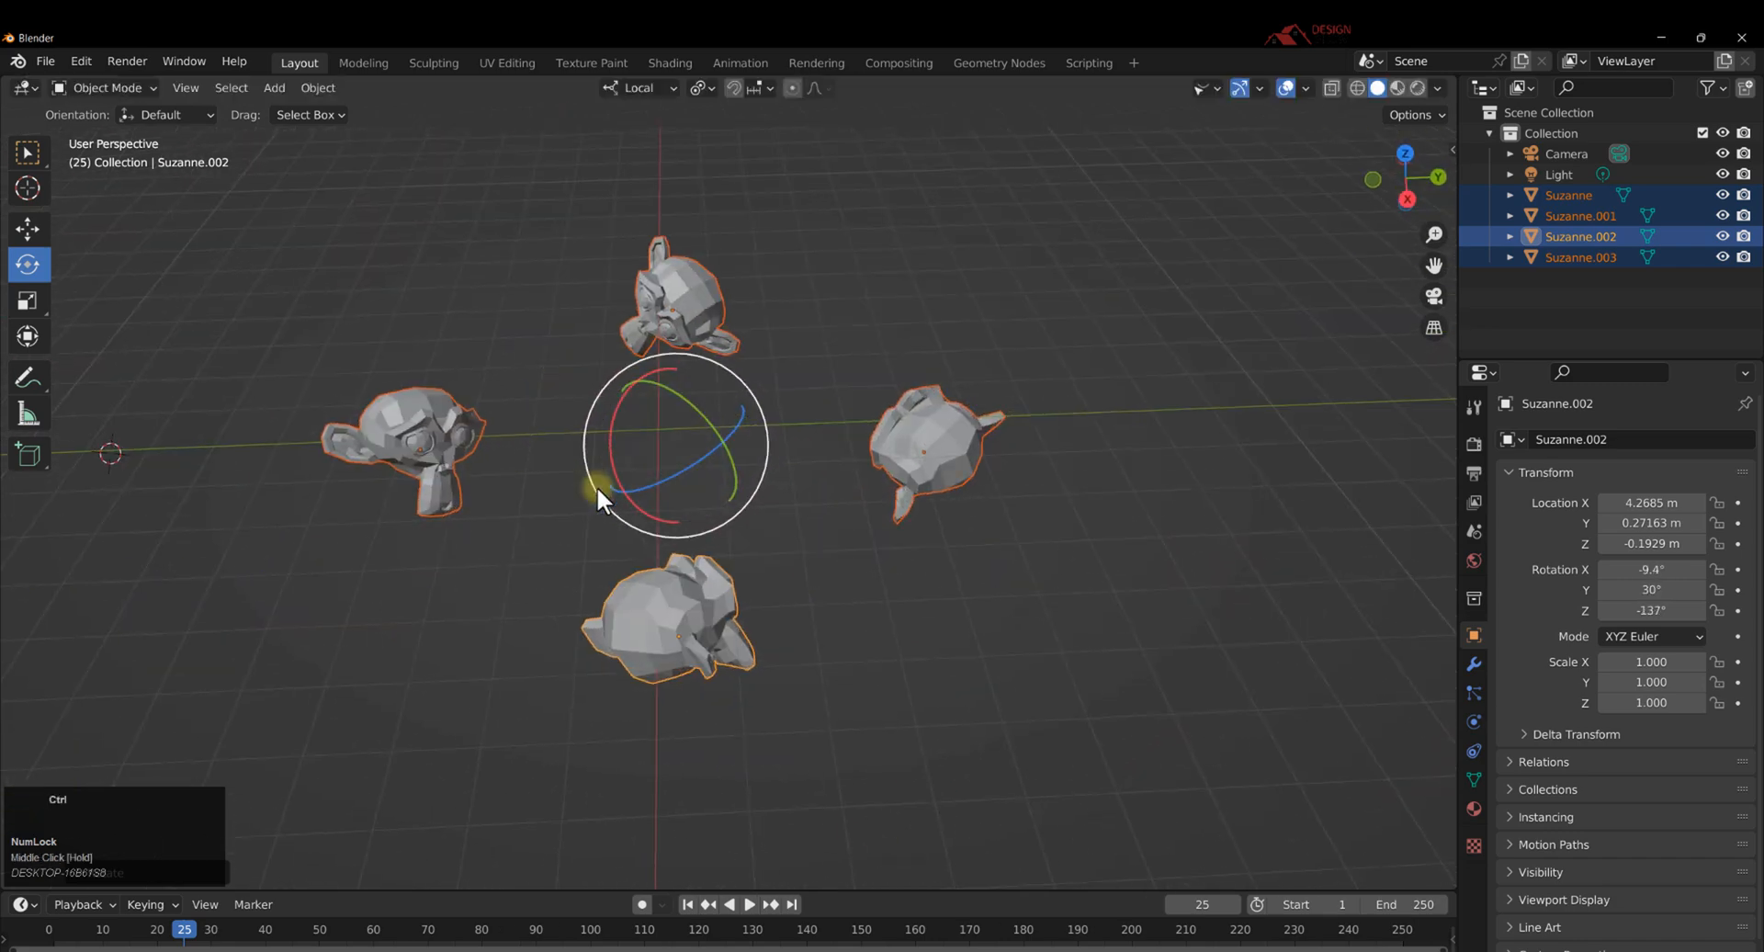
key("ctrl+z")
key("ctrl+z")
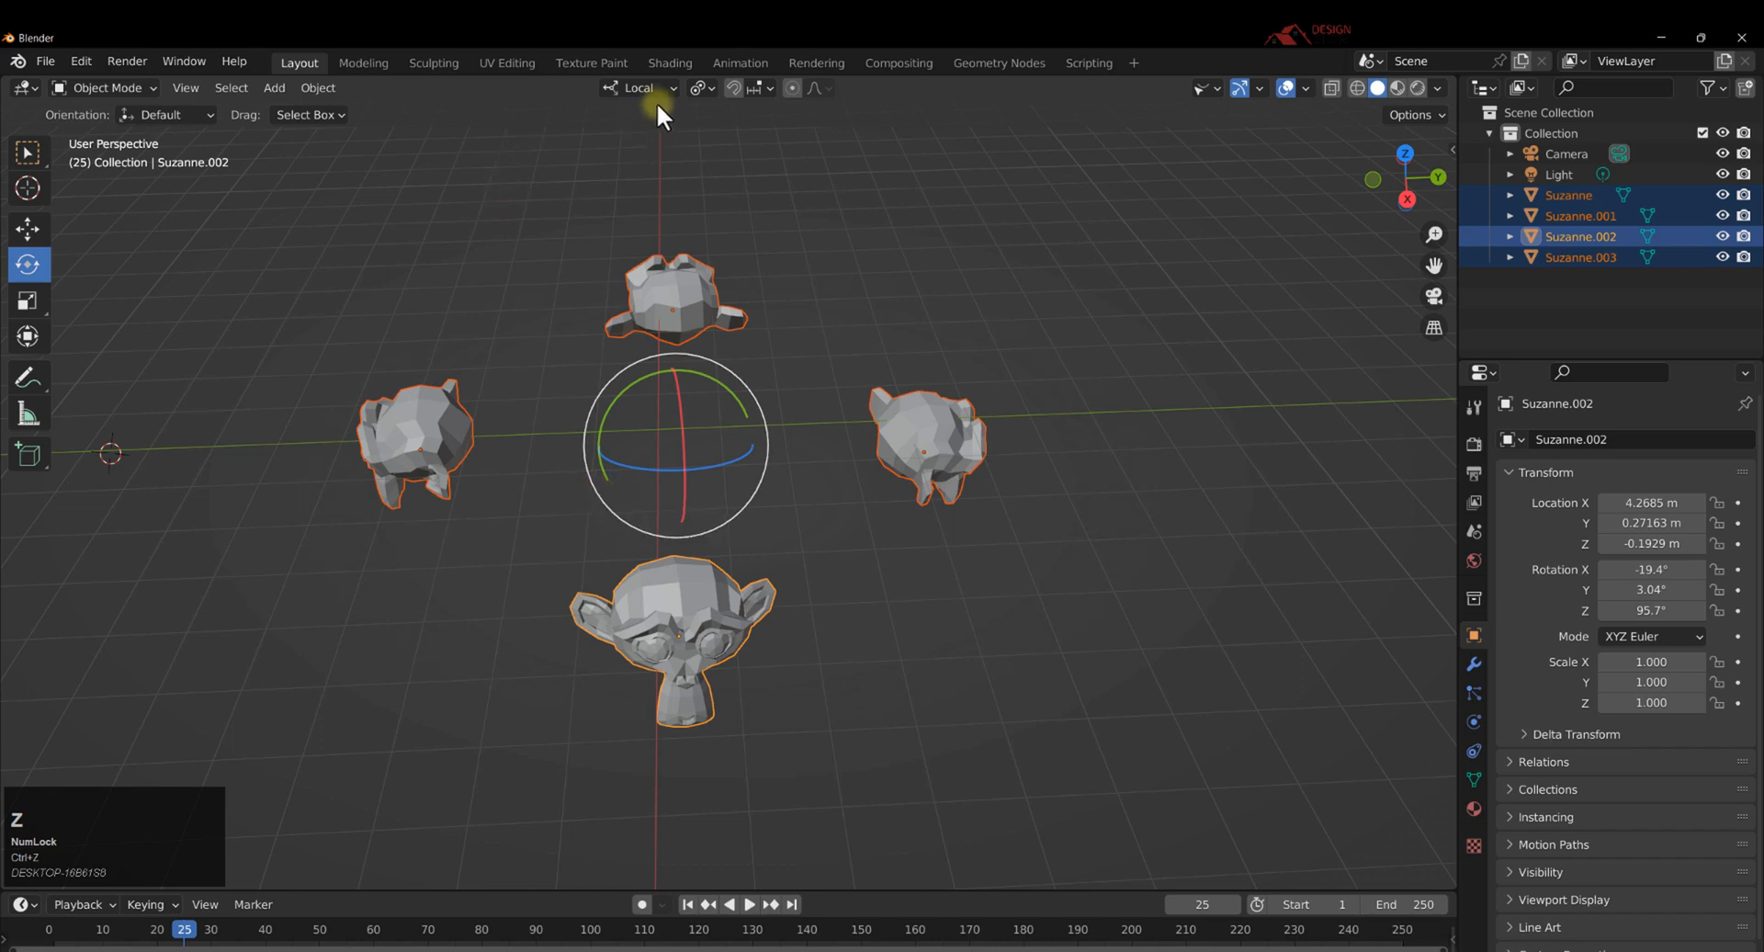
Set the pivot point to Active Element, try rotating the monkeys around the active monkey Suzanne.002, and undo the rotation.
left_click(706, 87)
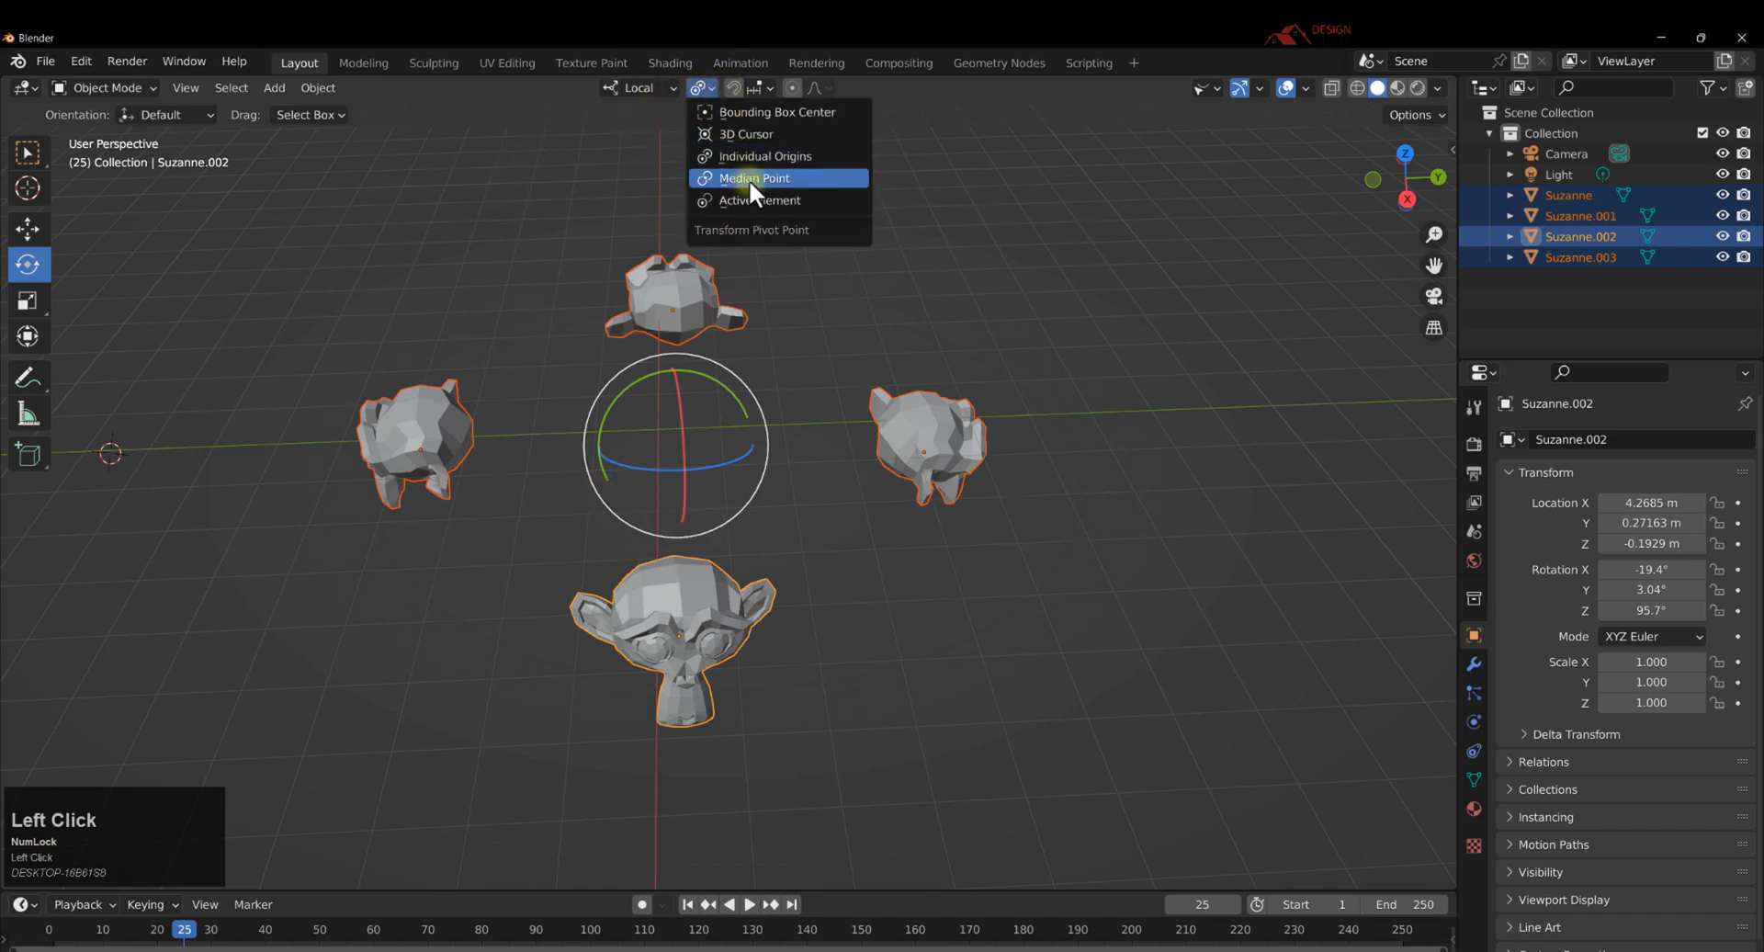
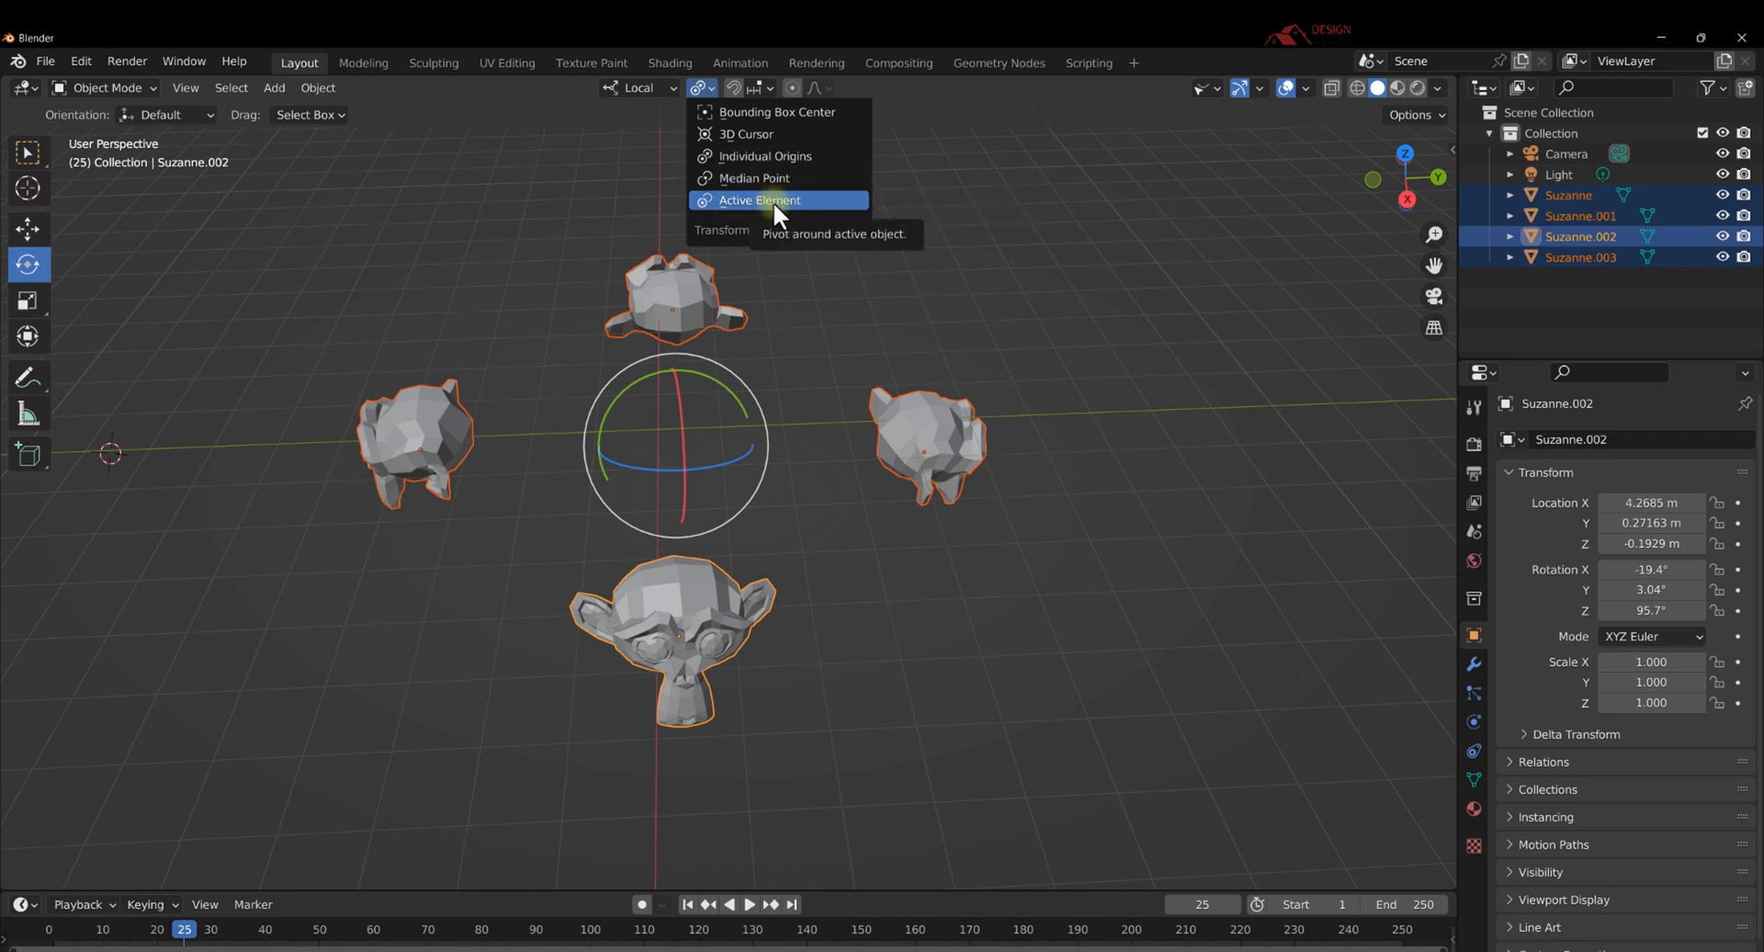
left_click(774, 201)
scroll(722, 604, "down", 2)
middle_click_drag(704, 607, 828, 529)
scroll(753, 605, "up", 2)
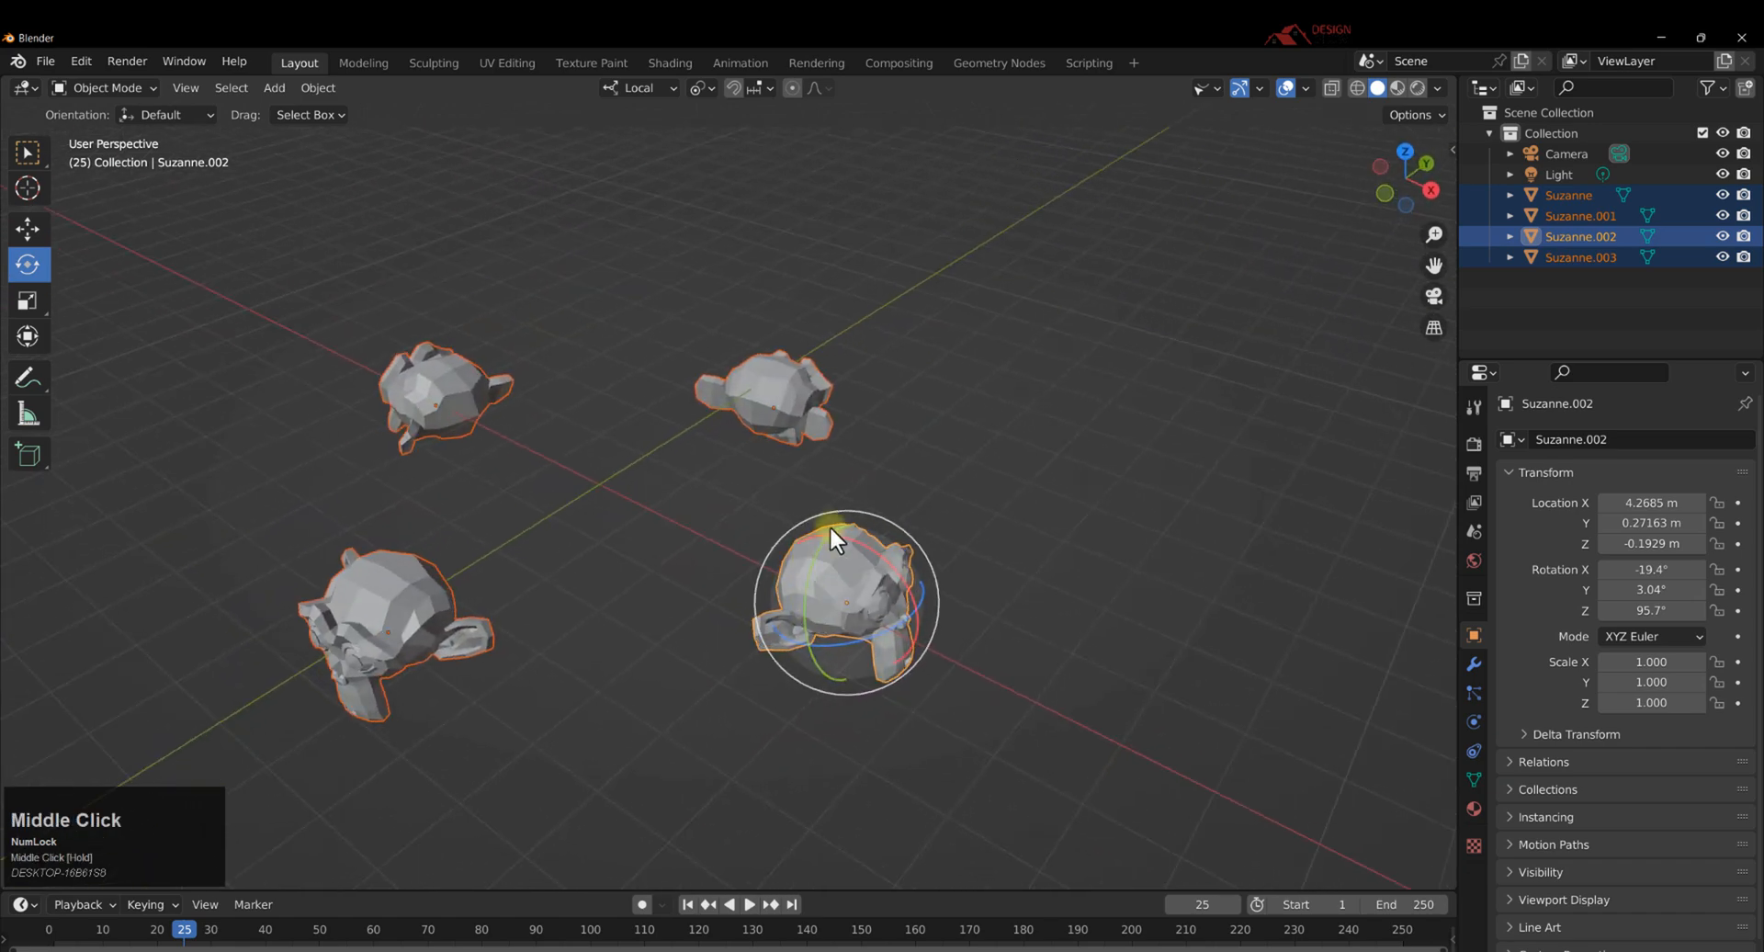
left_click_drag(893, 565, 832, 577)
key("ctrl+z")
Switch the transform orientation to Global and rotate the four monkeys freely around Suzanne.002, bringing its X rotation to about -1.7°.
left_click(658, 89)
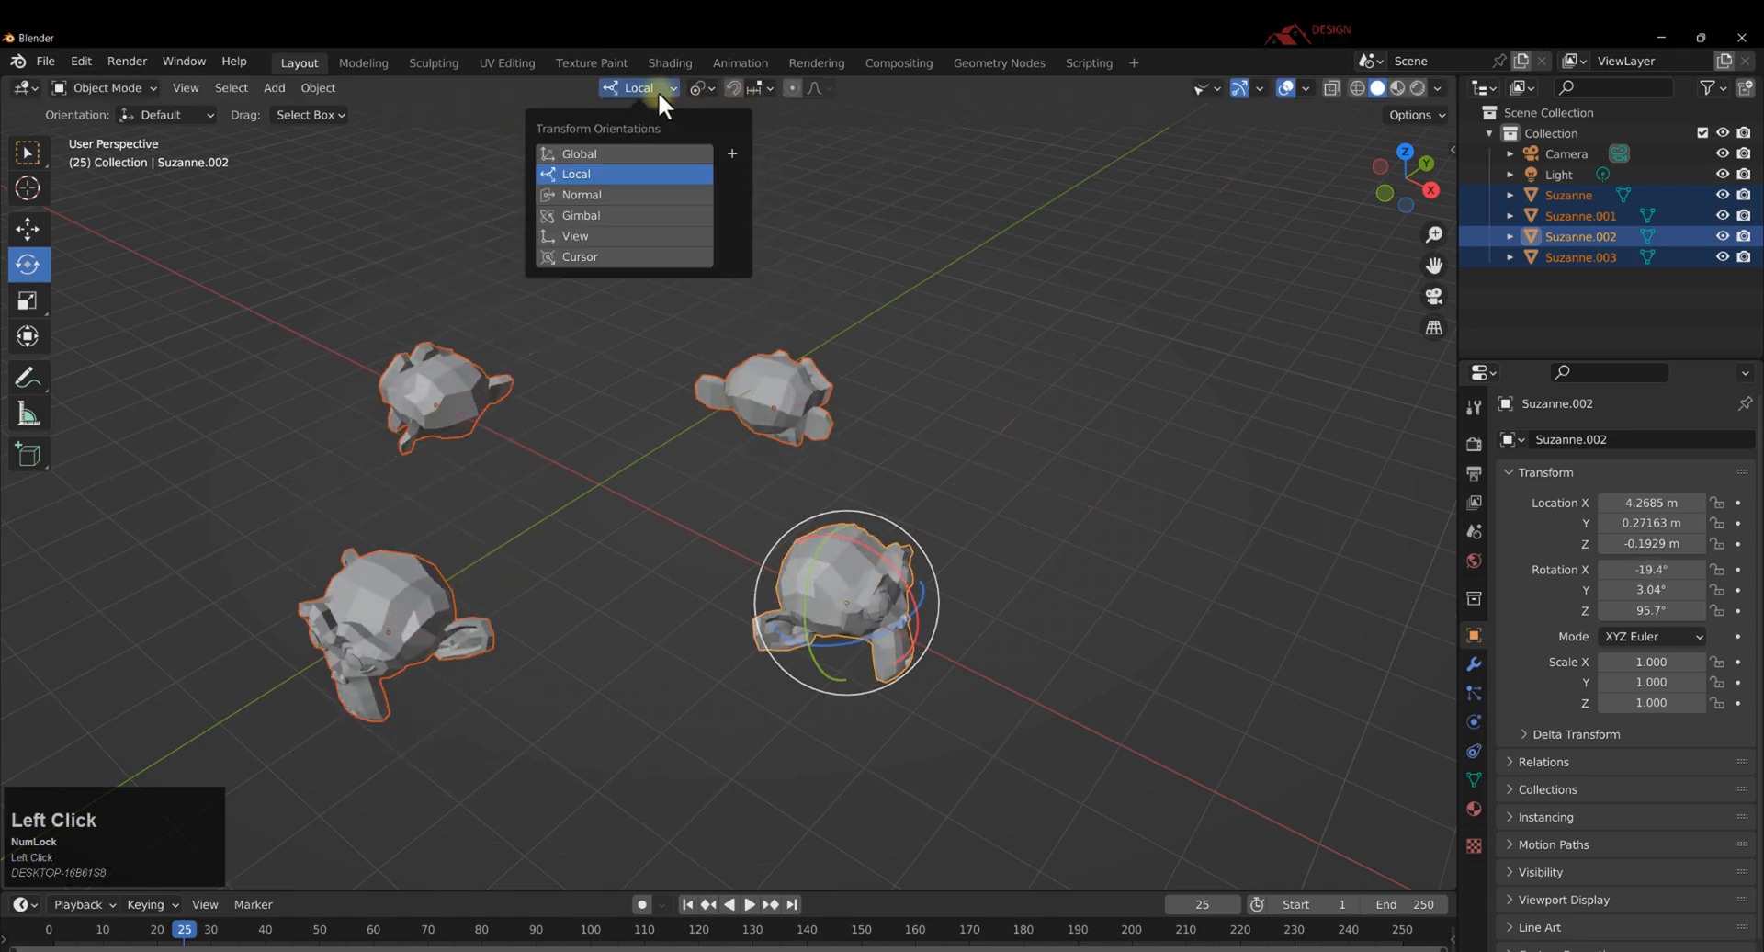
left_click(590, 149)
left_click_drag(867, 553, 813, 494)
middle_click_drag(813, 493, 576, 223)
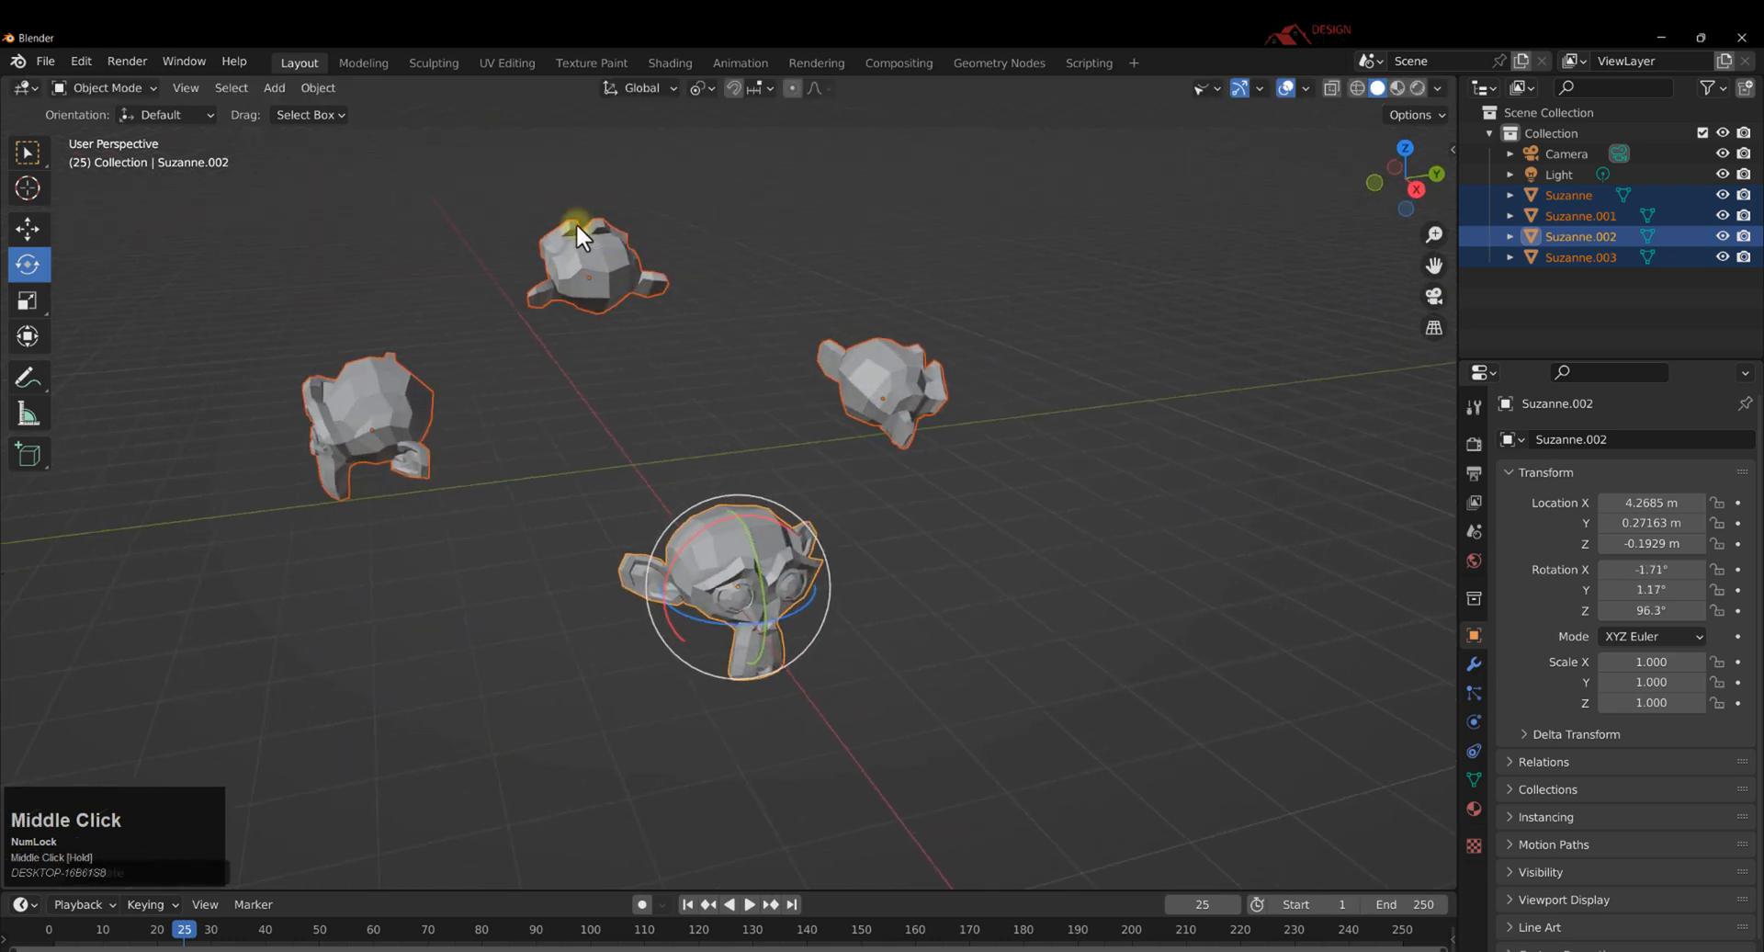
Make Suzanne.003 the active object and rotate the four monkeys around it, bringing its X rotation to about -39.5°.
key("shift")
left_click(587, 242, "shift")
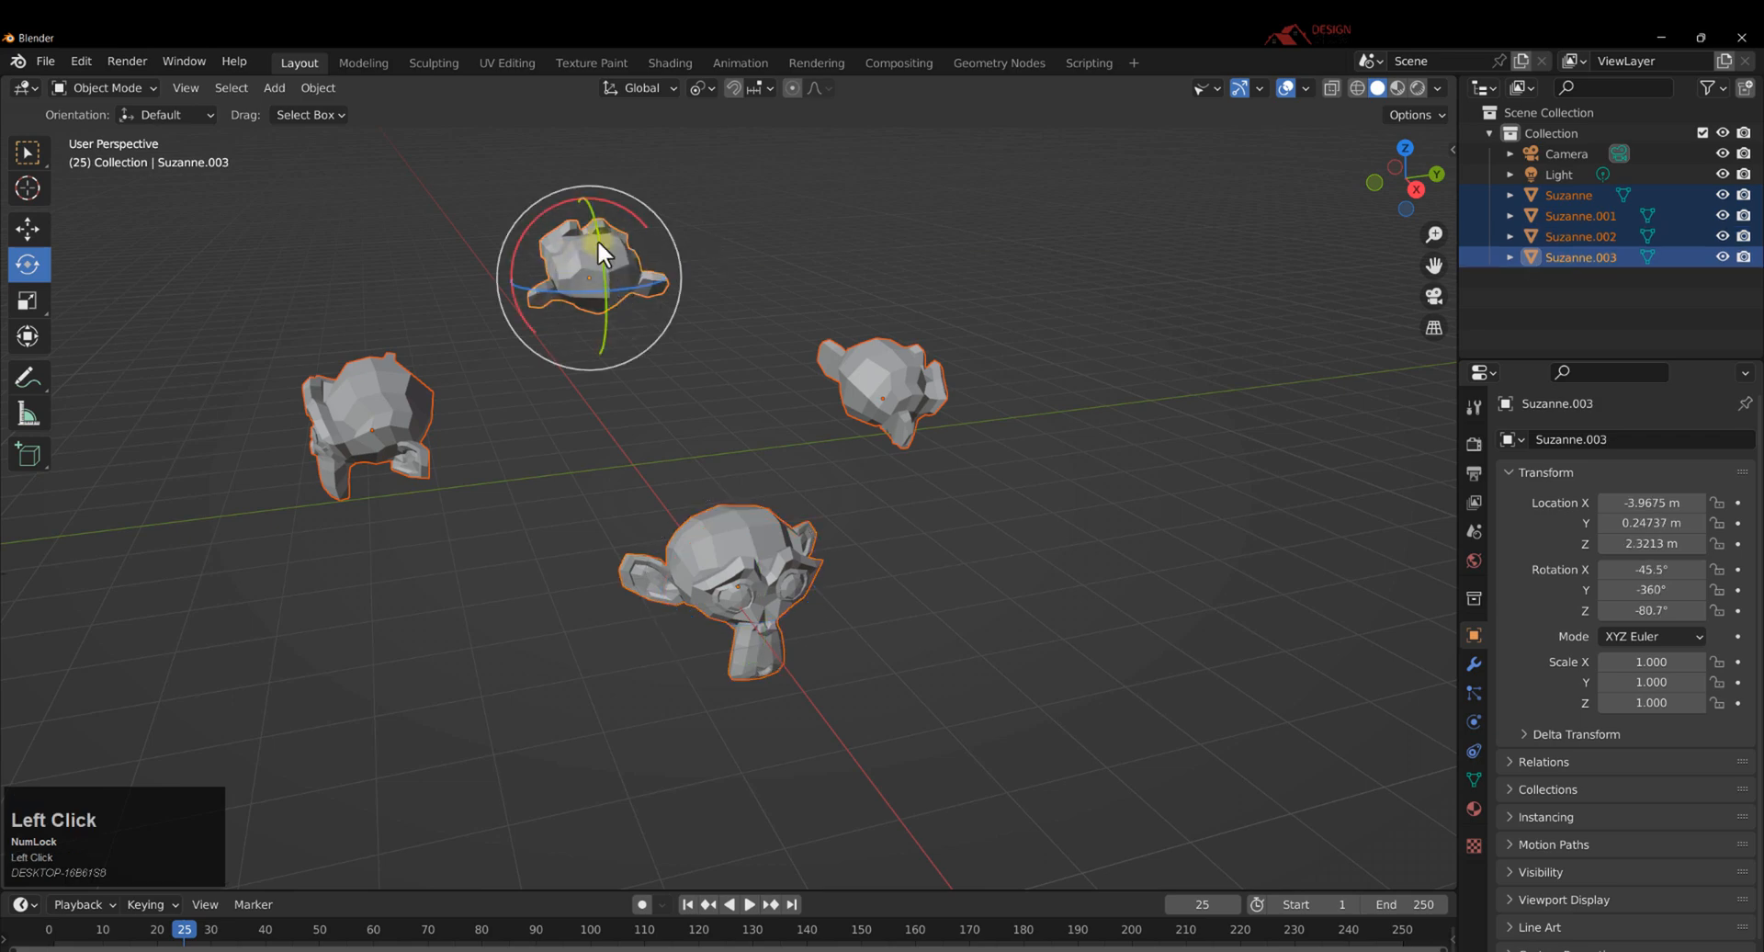
left_click_drag(597, 238, 568, 262)
middle_click_drag(568, 262, 676, 320)
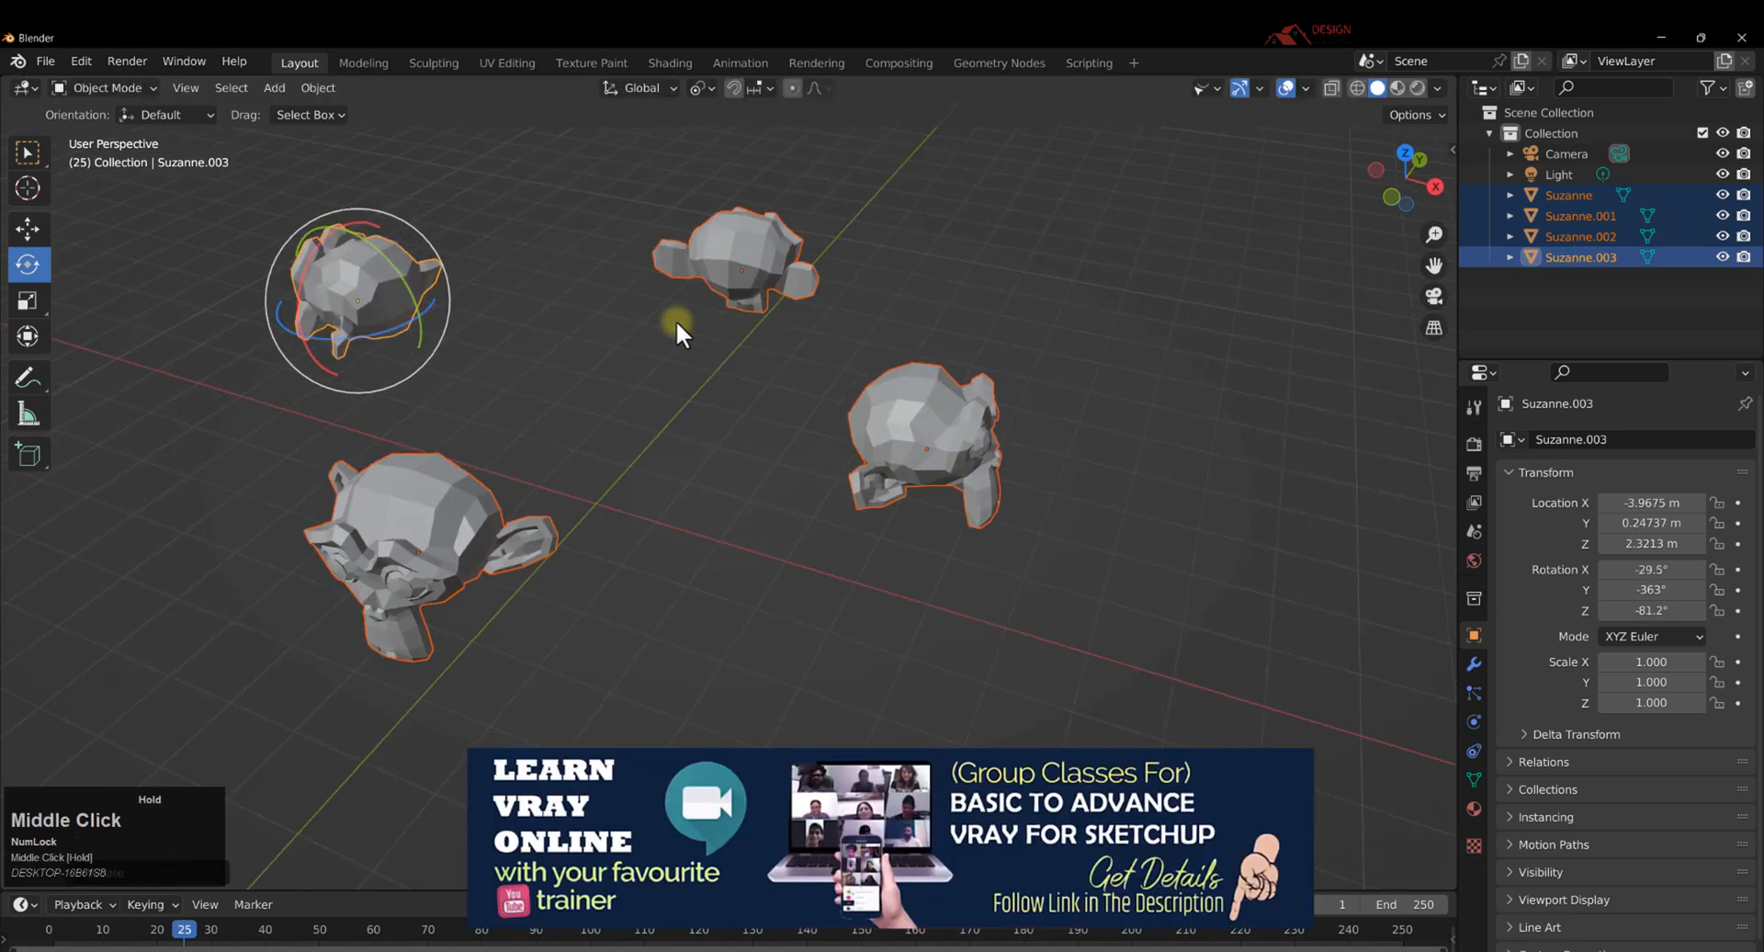
mouse_move(394, 322)
left_mouse_down()
mouse_move(445, 315)
mouse_move(433, 374)
mouse_move(312, 362)
mouse_move(401, 318)
left_mouse_up()
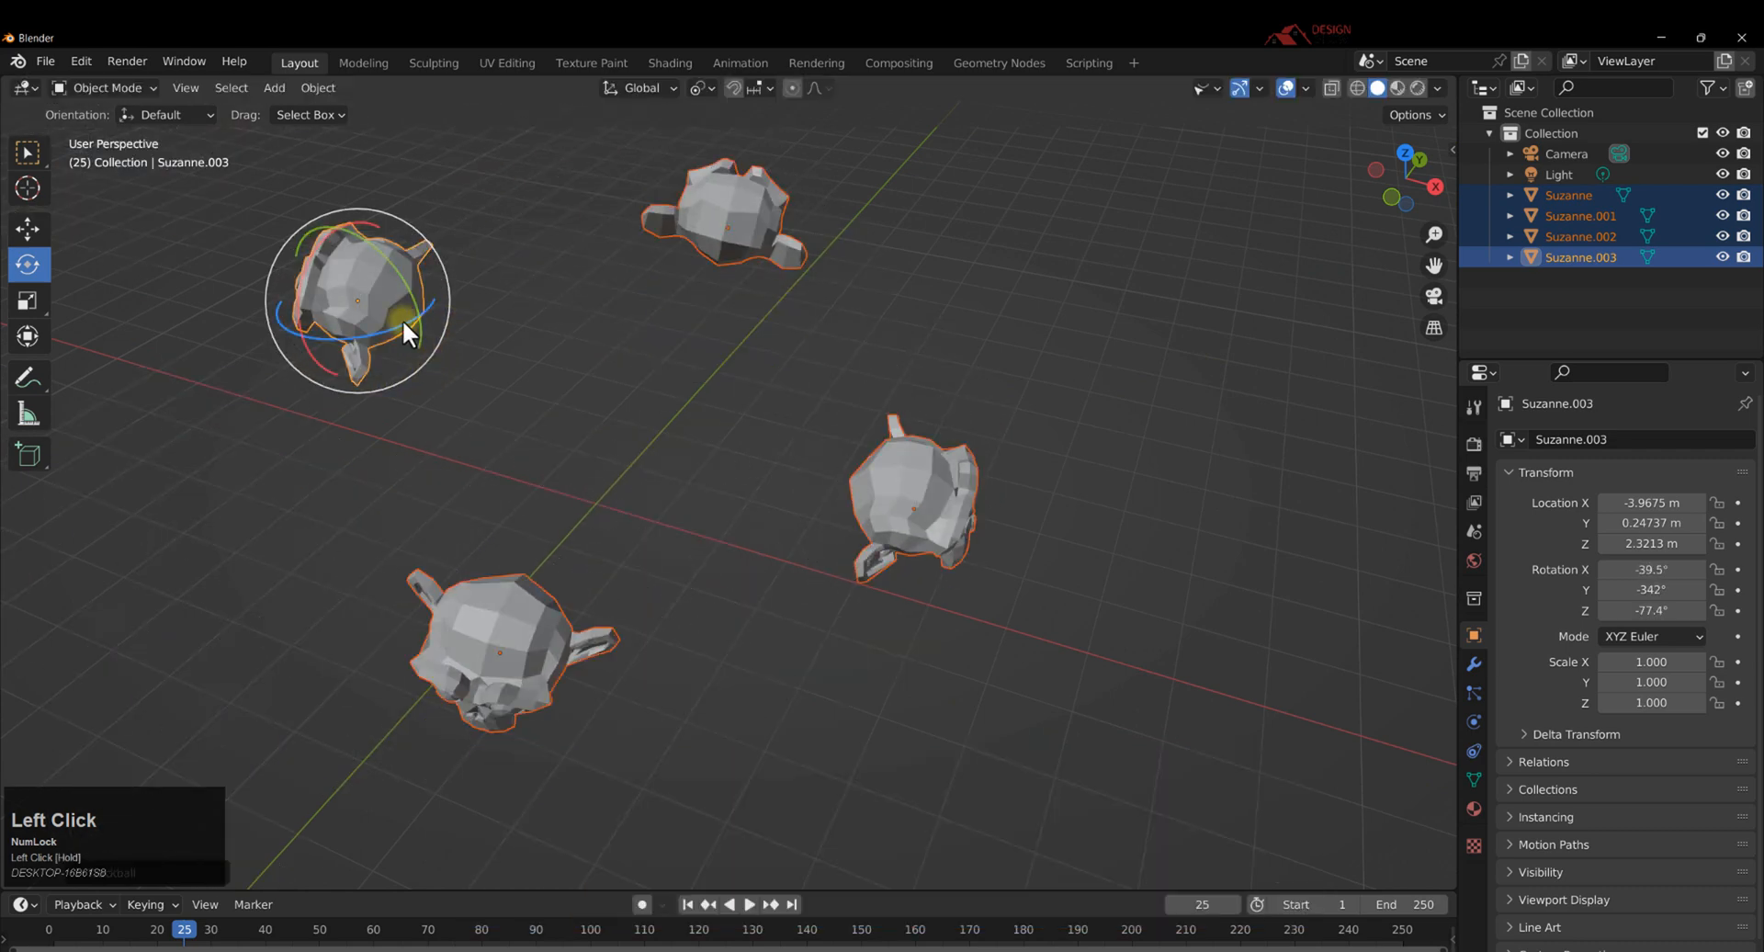
middle_click_drag(754, 359, 715, 211)
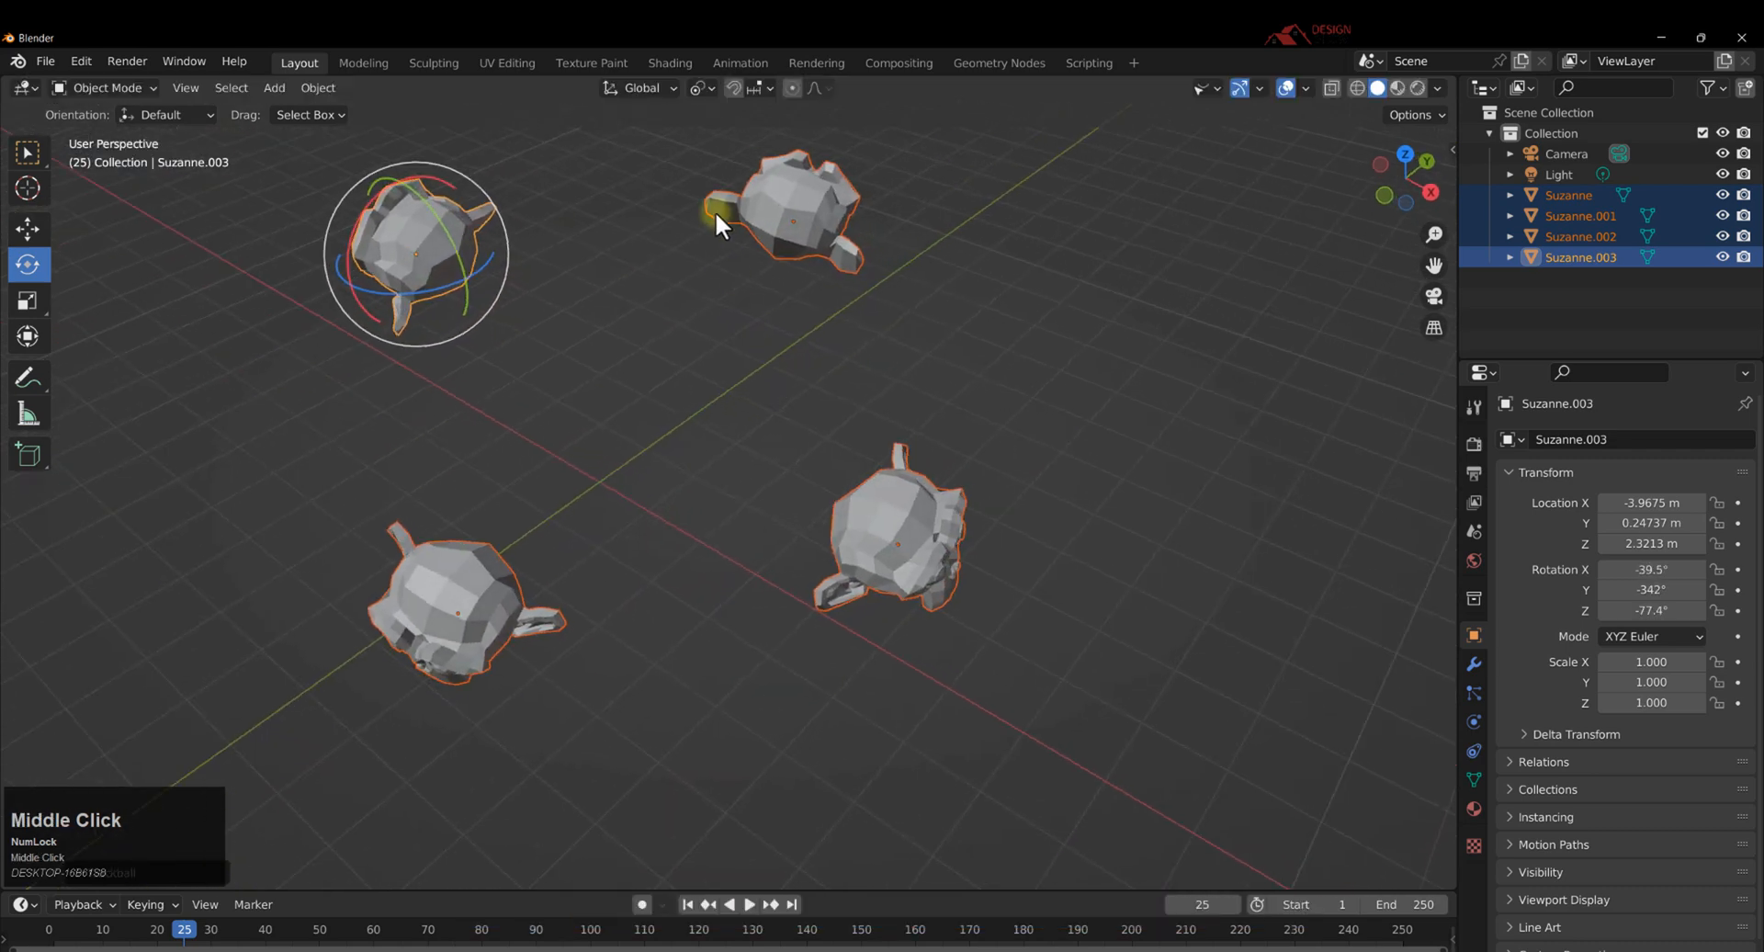
Choose Active Element as the transform pivot point again and deselect all monkeys.
left_click(709, 84)
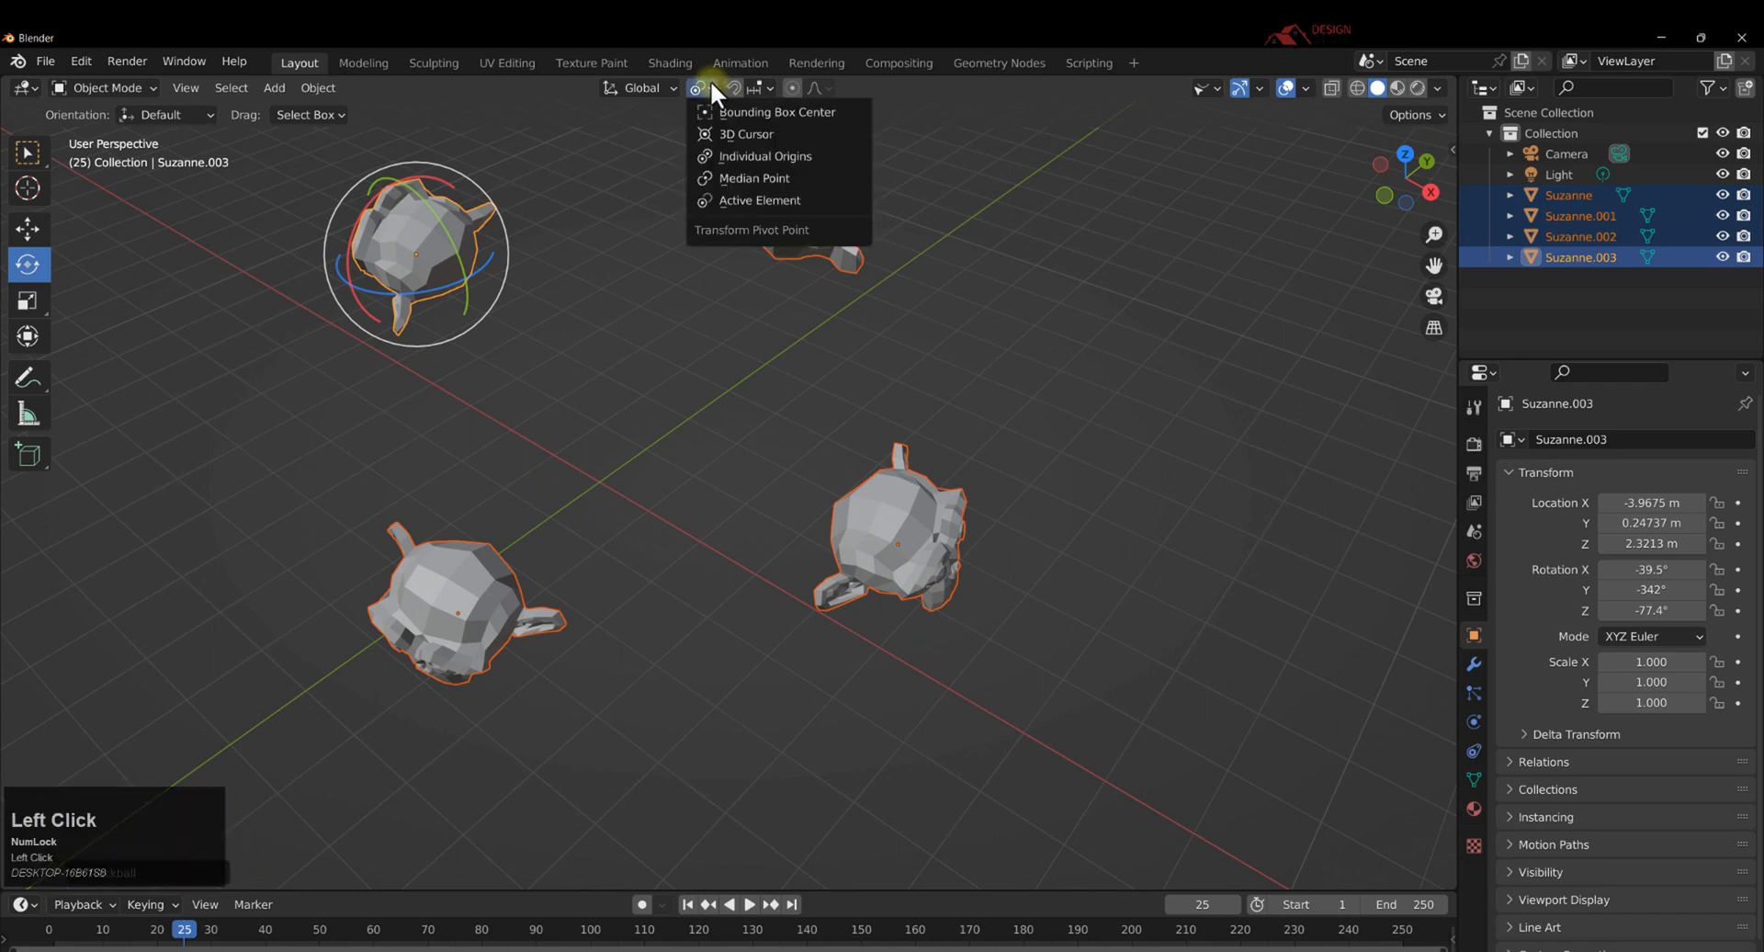
left_click(731, 202)
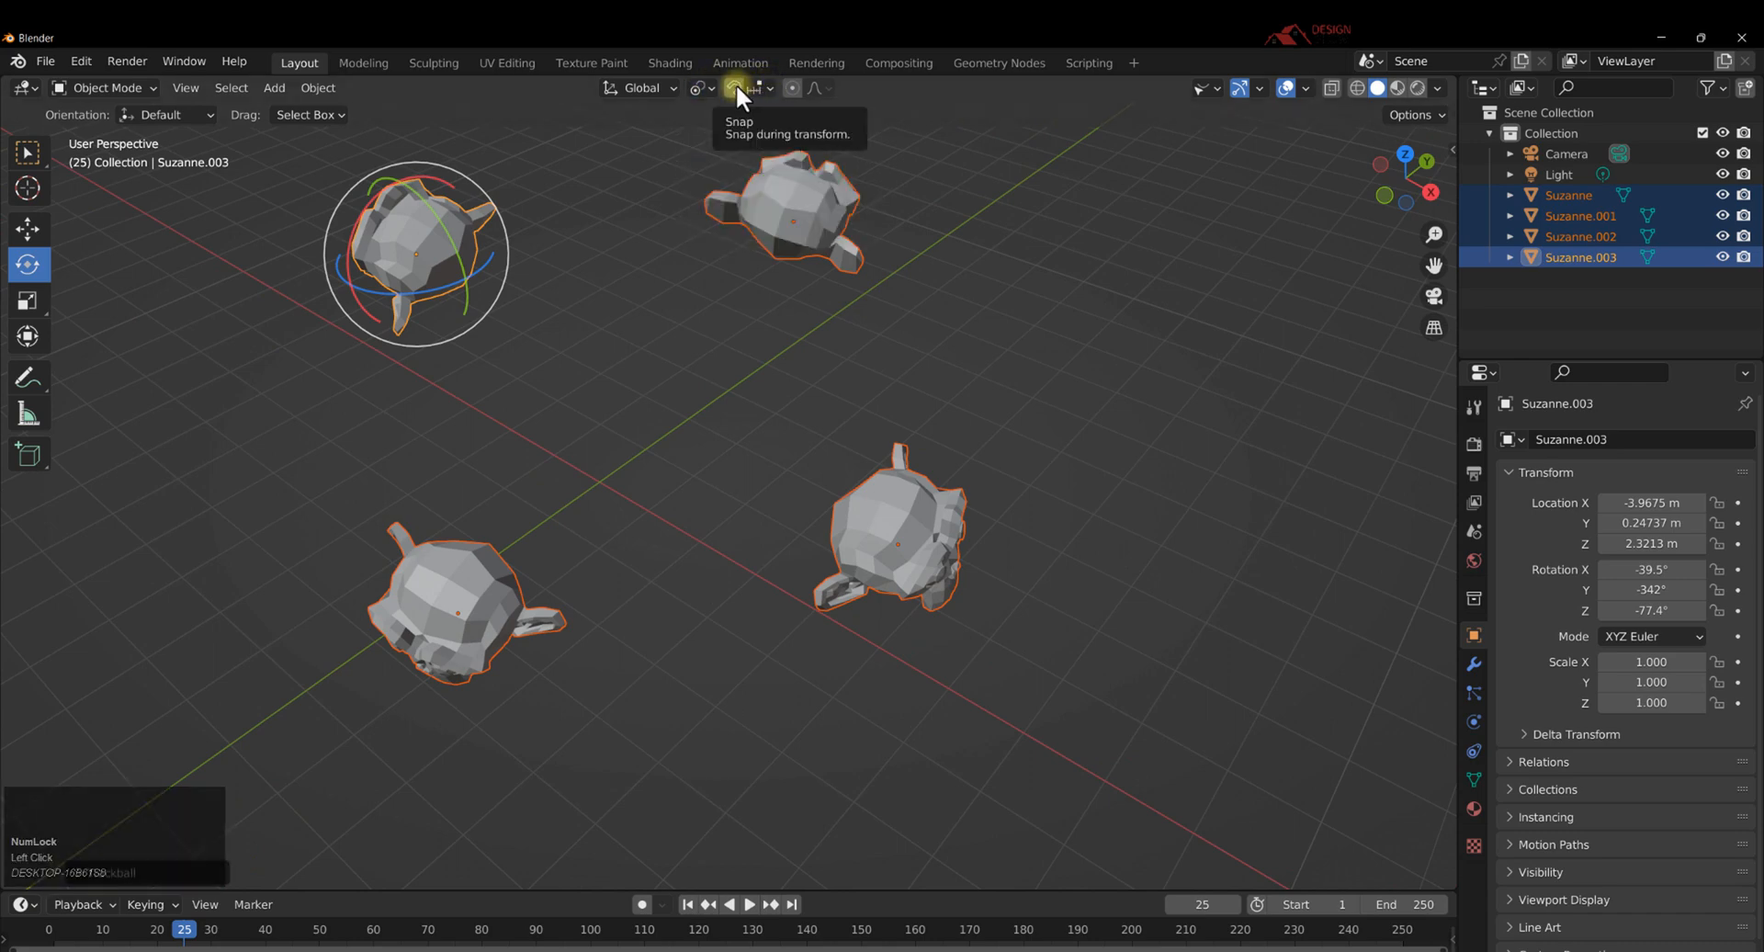
left_click(627, 487)
Start a new file with the default cube scene without saving the monkey scene.
left_click(42, 63)
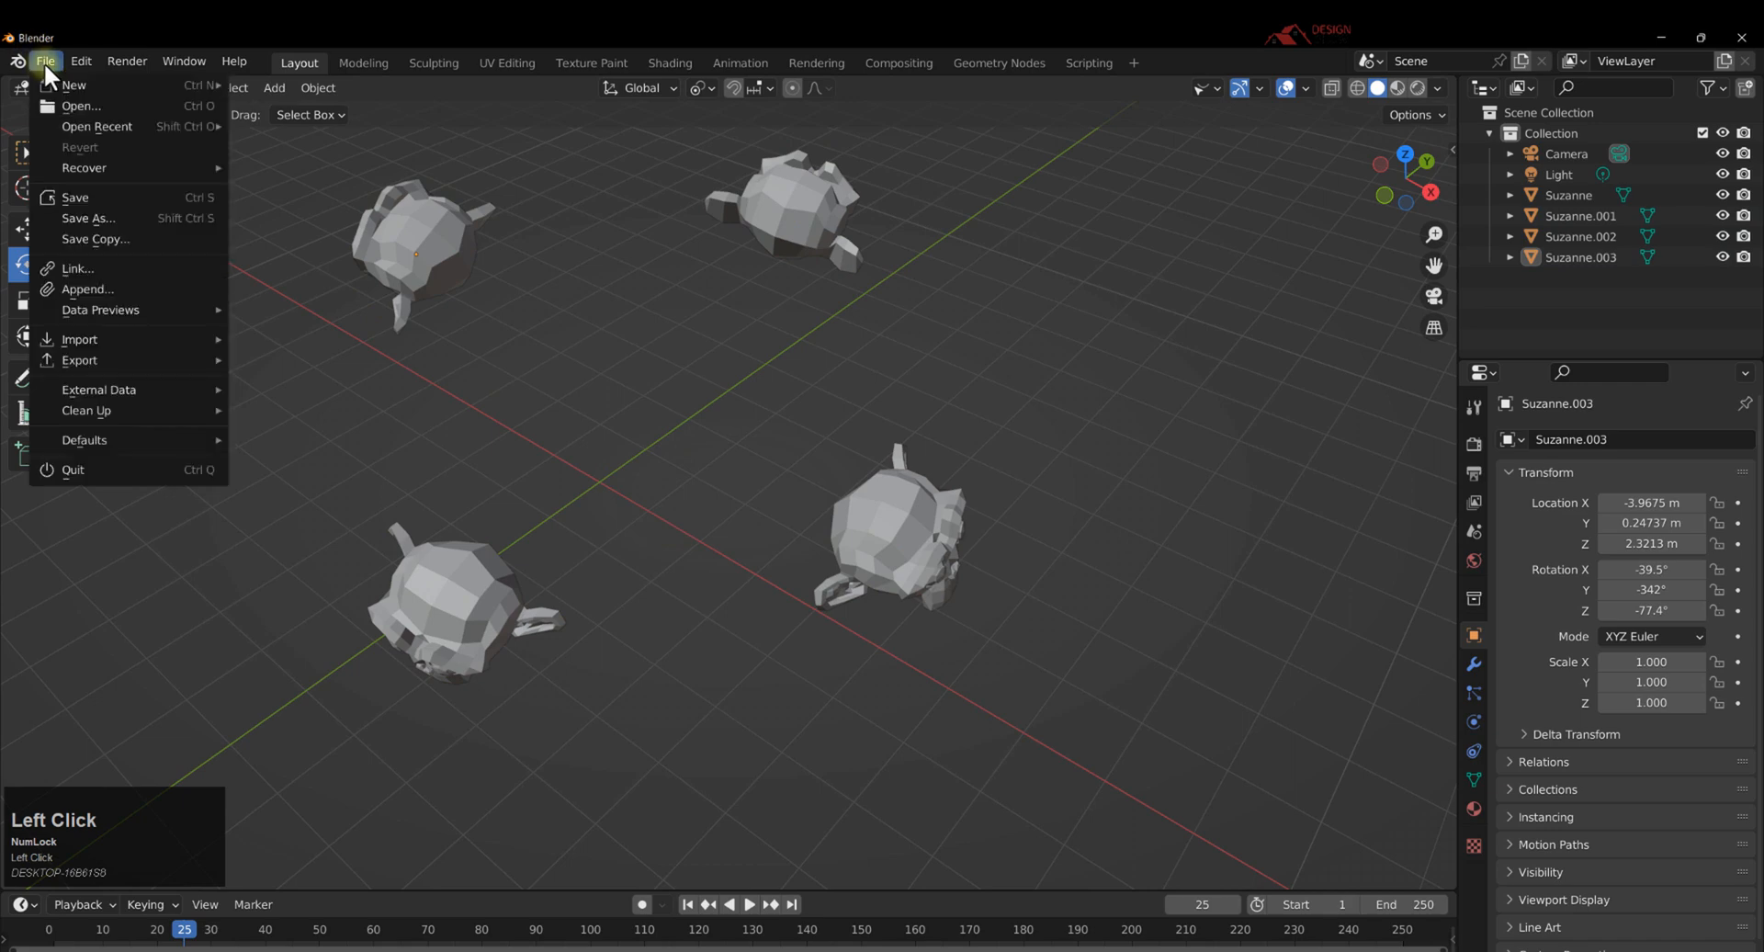
mouse_move(58, 89)
left_click(329, 83)
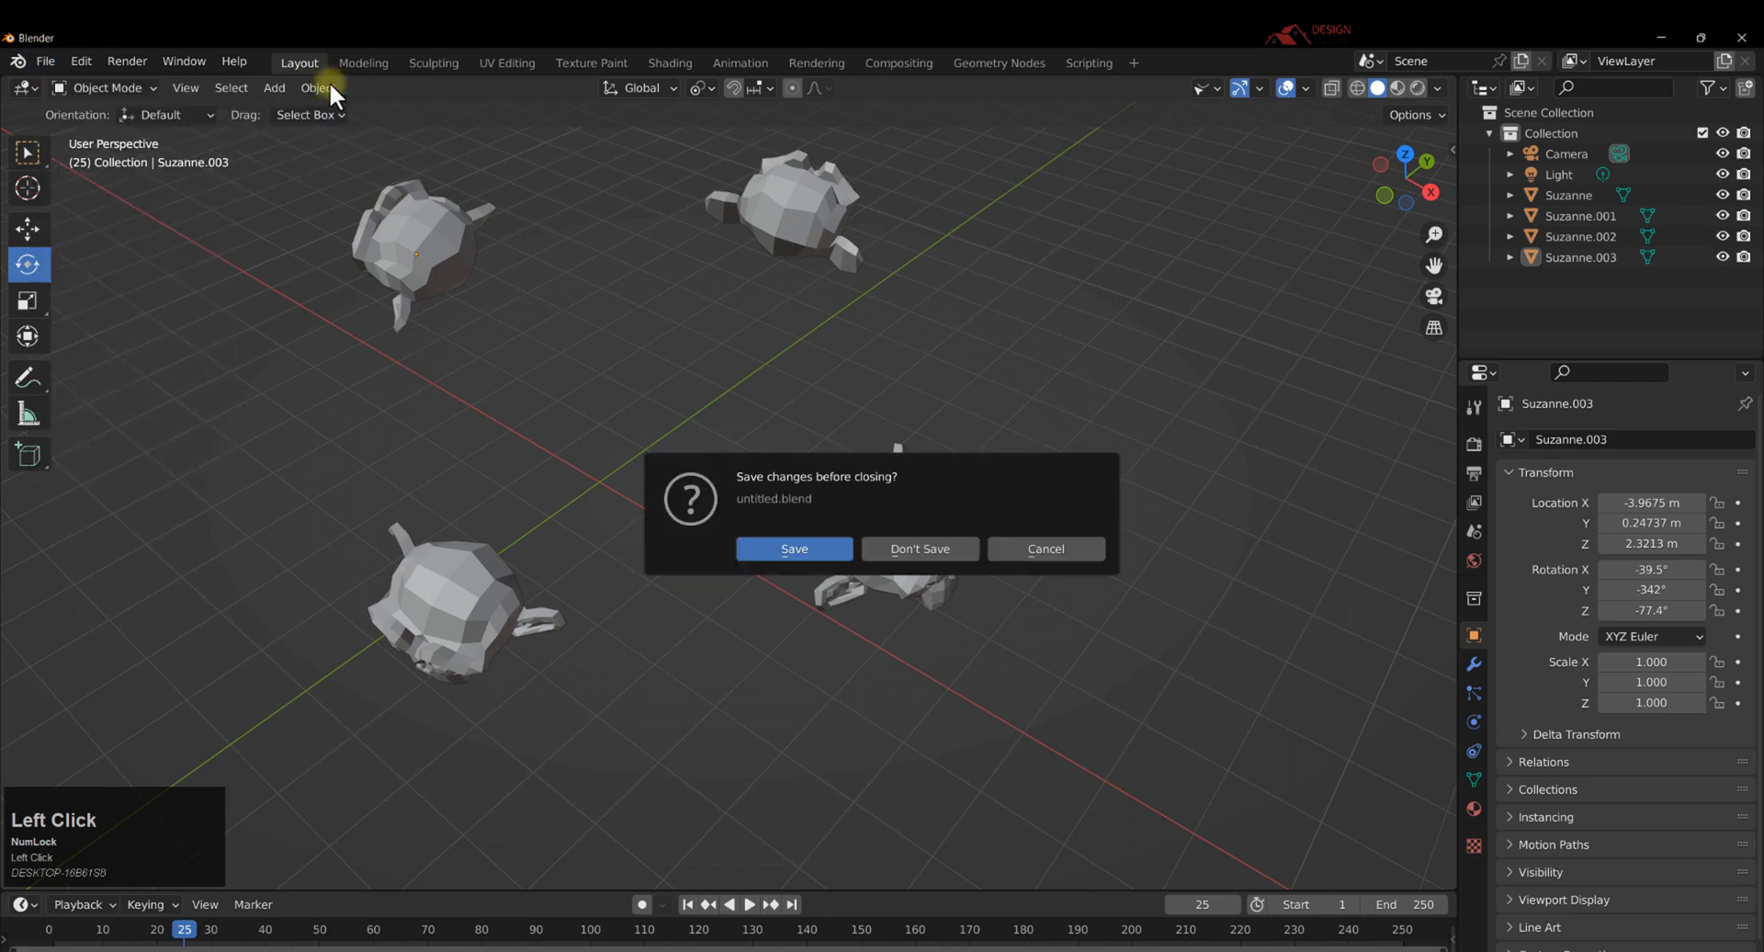
left_click(901, 552)
middle_click_drag(707, 517, 702, 529)
scroll(721, 510, "down", 2)
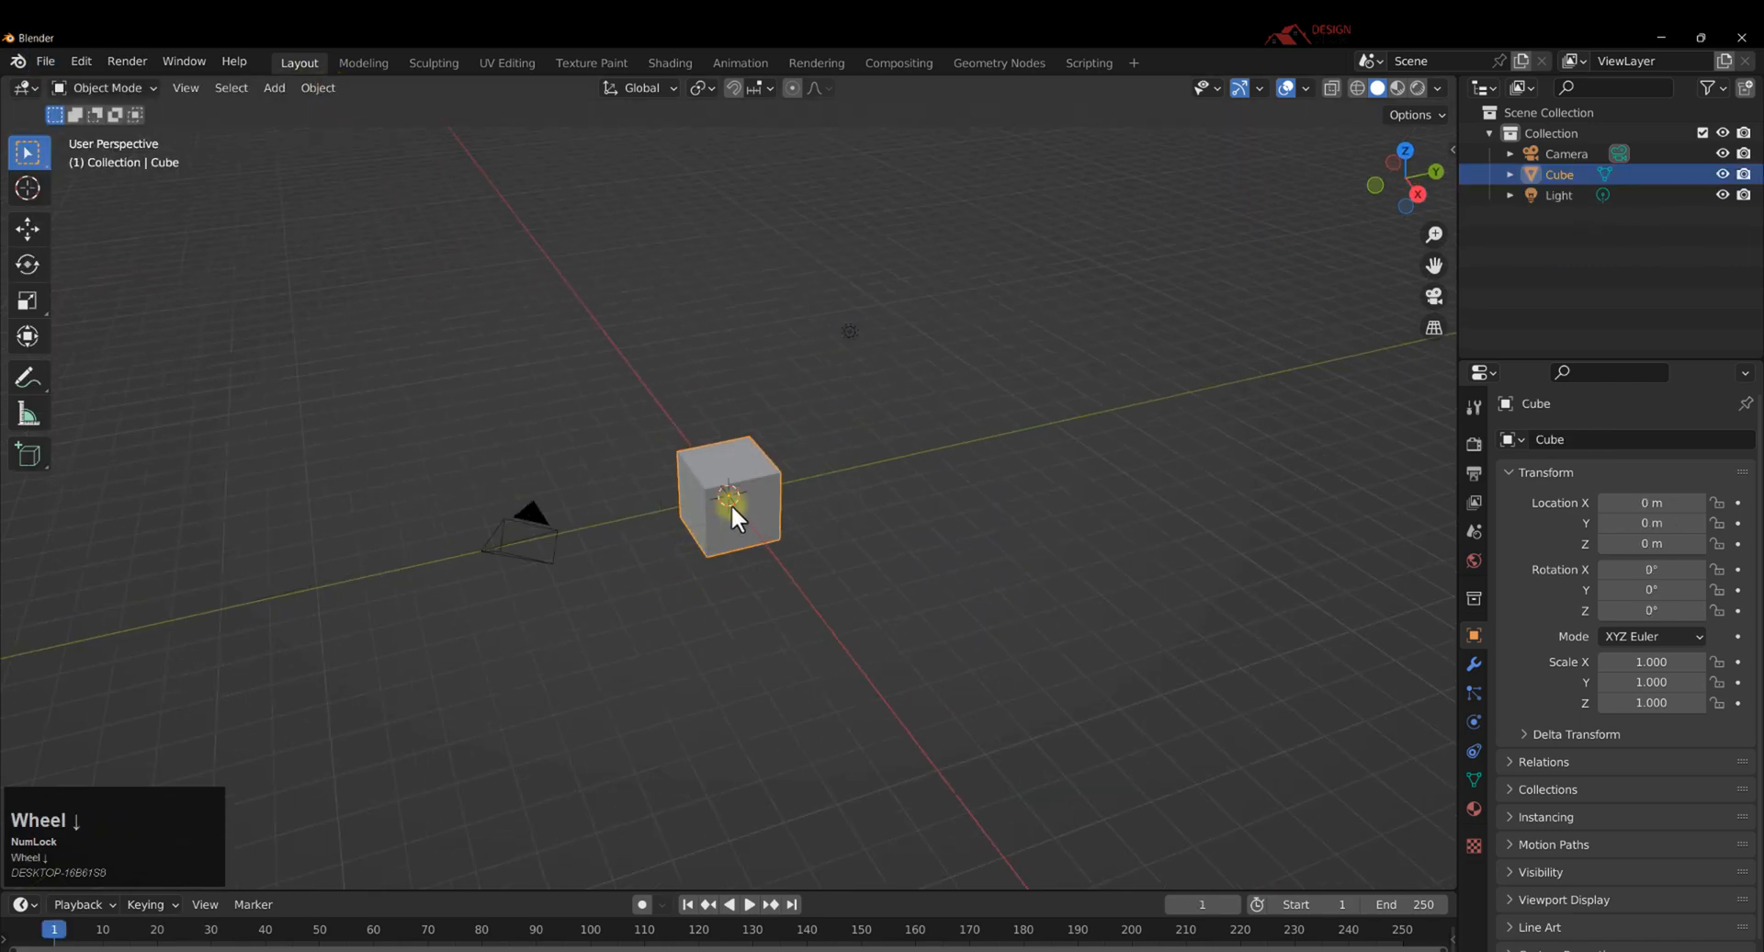
Duplicate the default cube four times, spread the copies around it on both sides and in front, and deselect everything.
left_click_drag(747, 495, 921, 453, "shift")
left_click(761, 481)
key("shift+d")
left_click(936, 443)
key("shift+d")
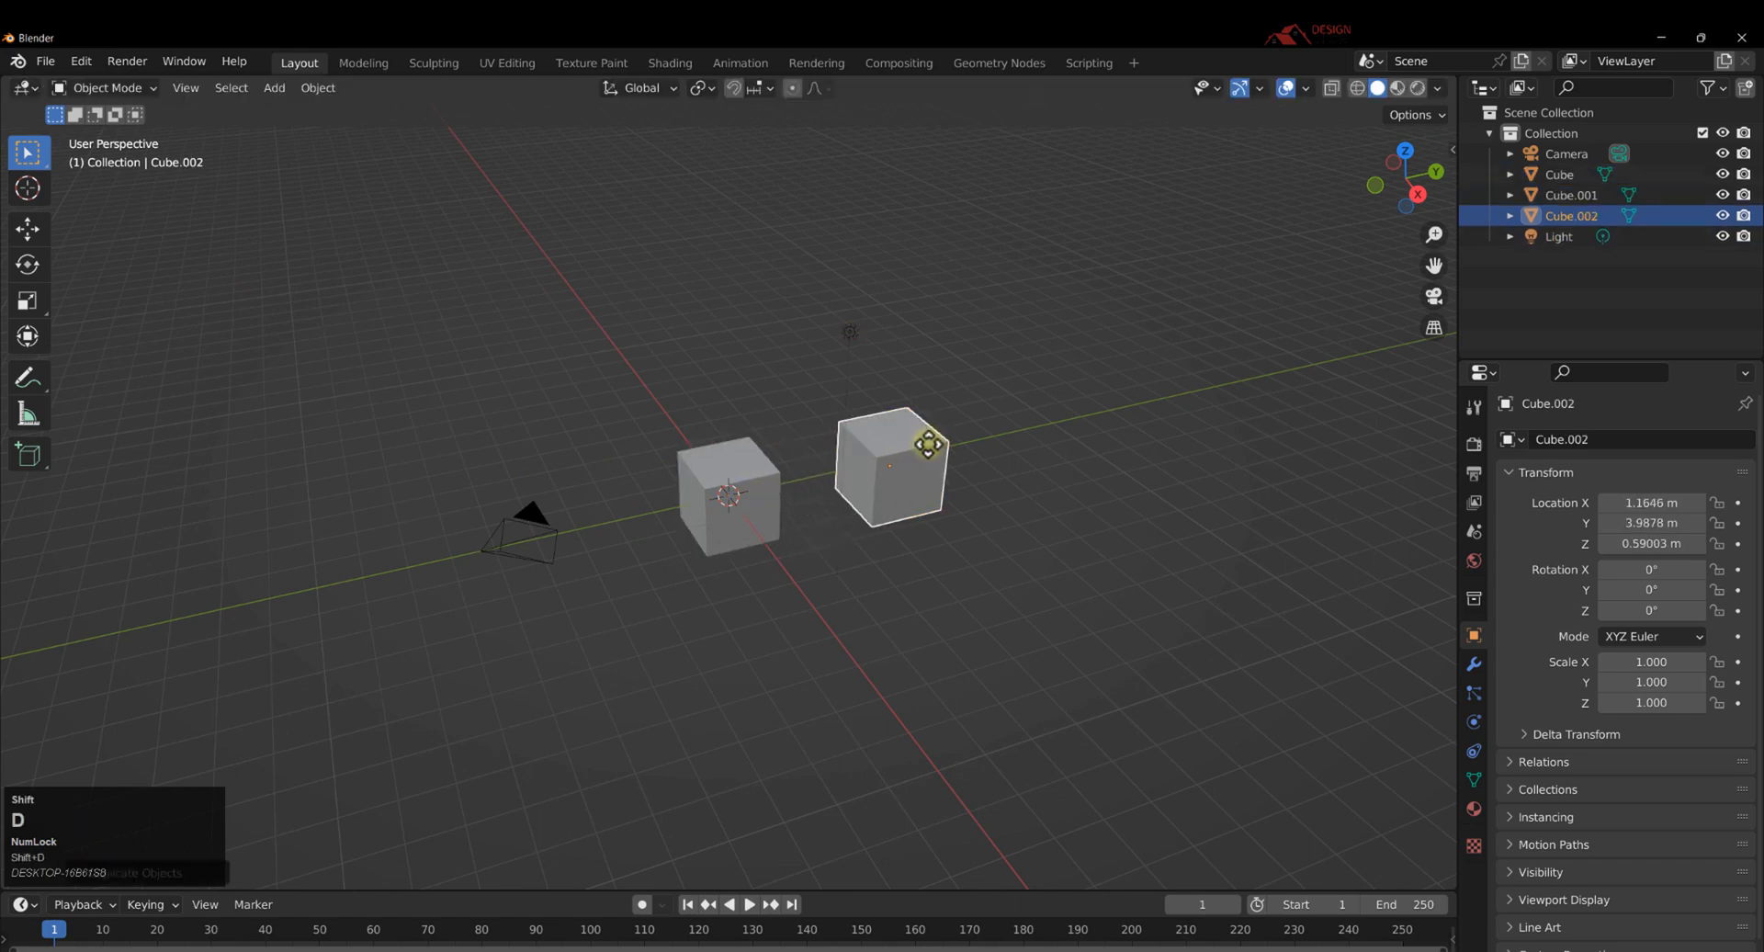
left_click(1027, 588)
key("shift+d")
left_click(688, 634)
key("shift+d")
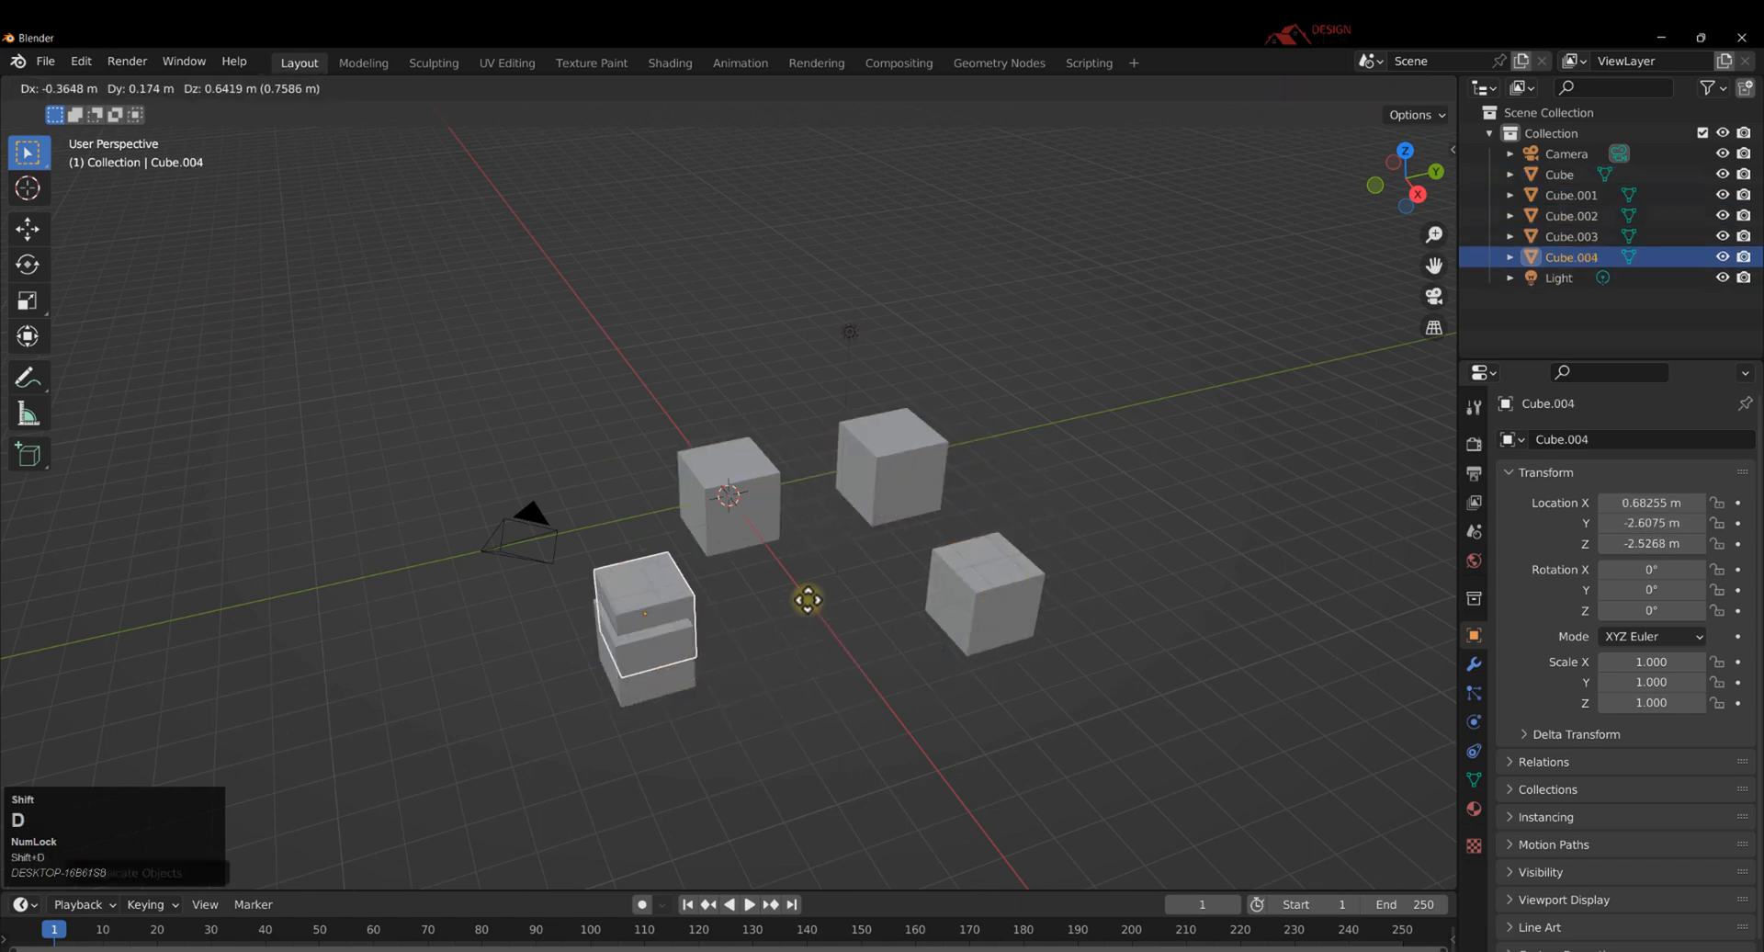
left_click(682, 487)
middle_click_drag(755, 526, 806, 547)
scroll(733, 515, "up", 2)
left_click(658, 601)
Select Cube.004 and move it freely with the Move tool to about X -1.45 m, Y -2.85 m, Z 0.73 m.
middle_click_drag(680, 450, 722, 479)
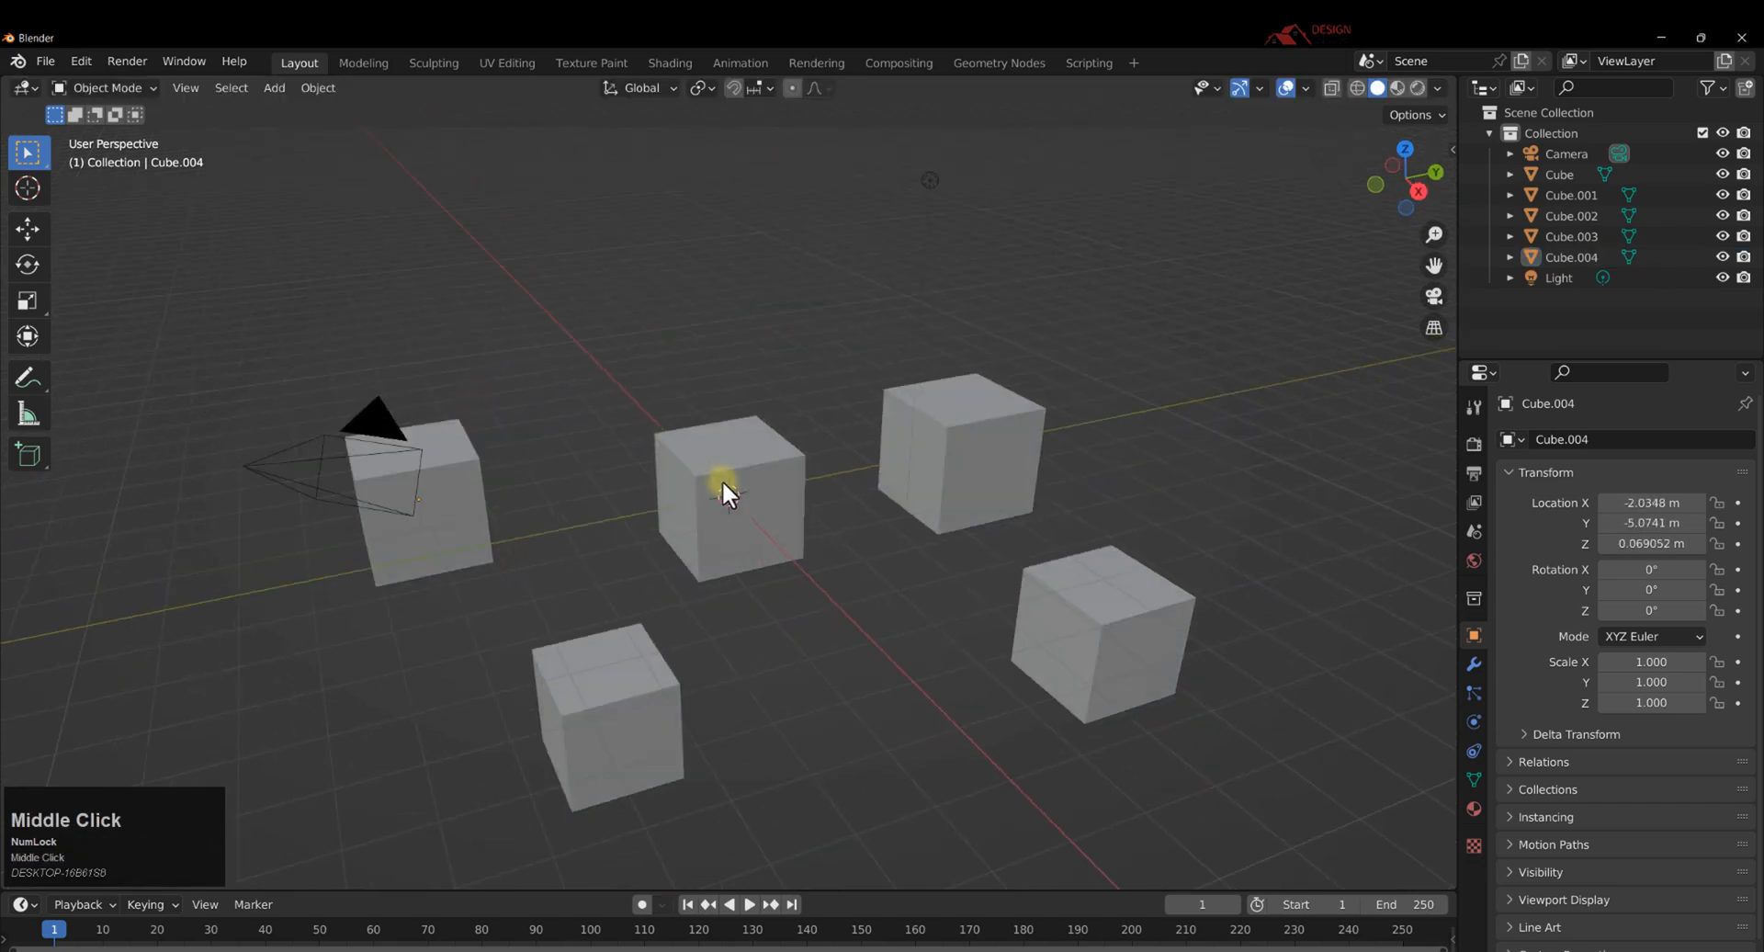
left_click(465, 555)
scroll(471, 555, "up", 2)
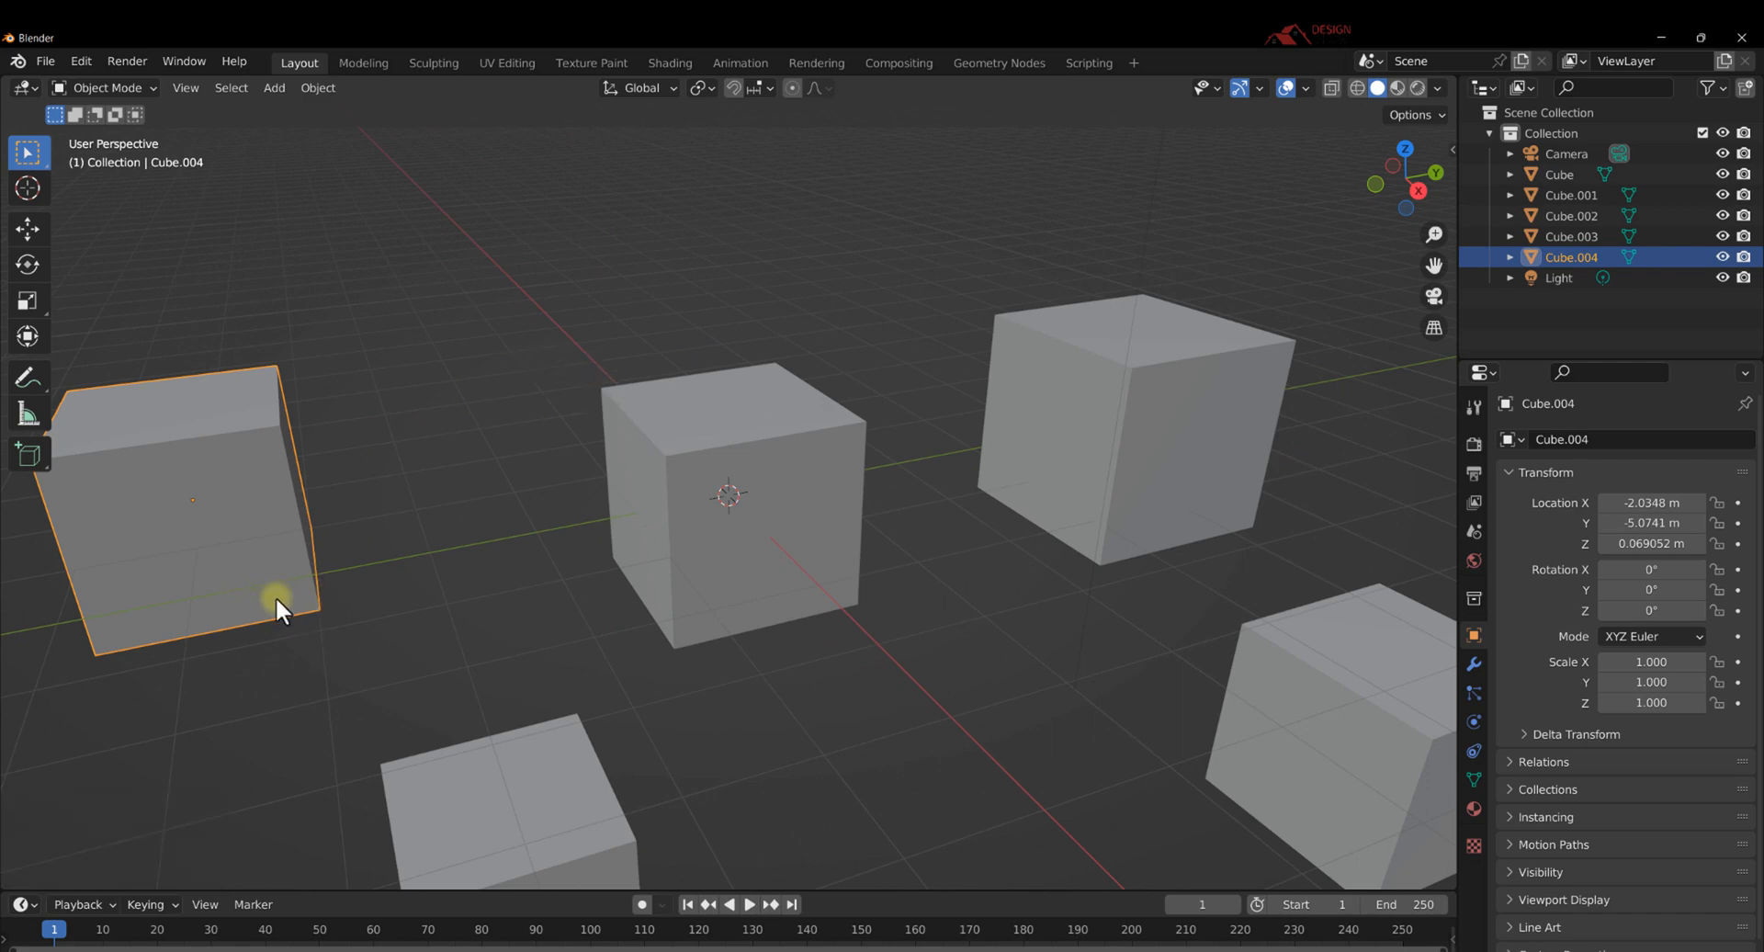
left_click(28, 228)
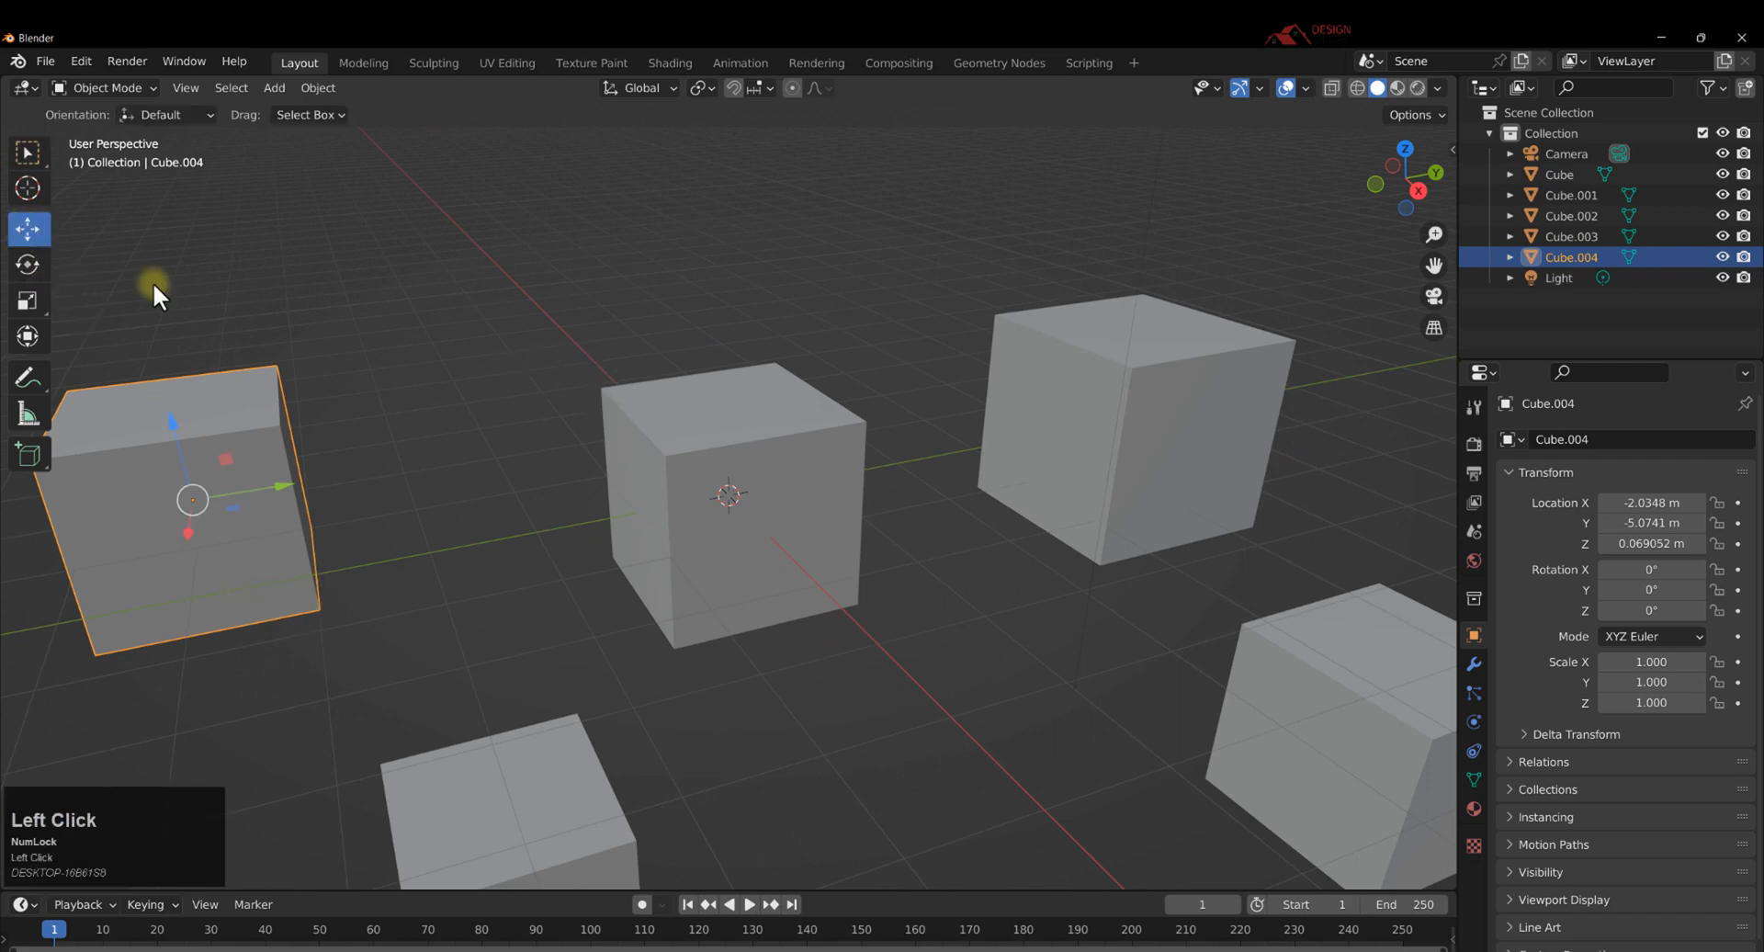
left_click_drag(188, 496, 413, 423)
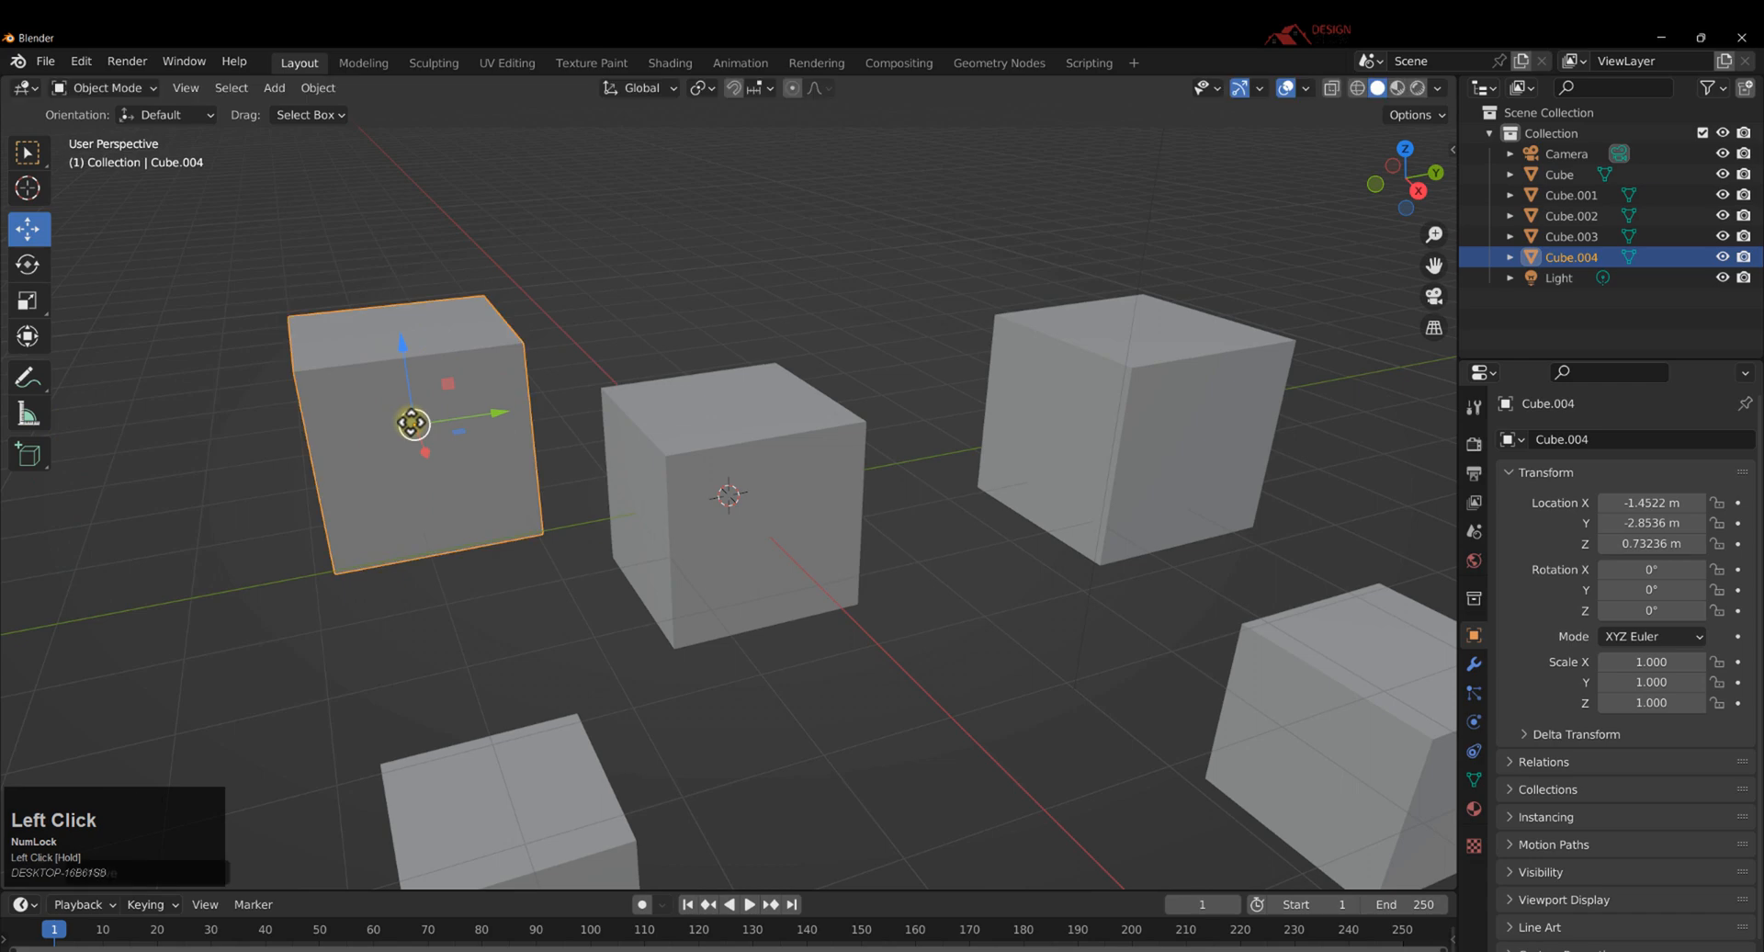
Enable snapping during transforms and move Cube.004 down along Z to about -0.27 m.
left_click(734, 87)
scroll(478, 563, "down", 3)
left_click_drag(512, 445, 503, 515)
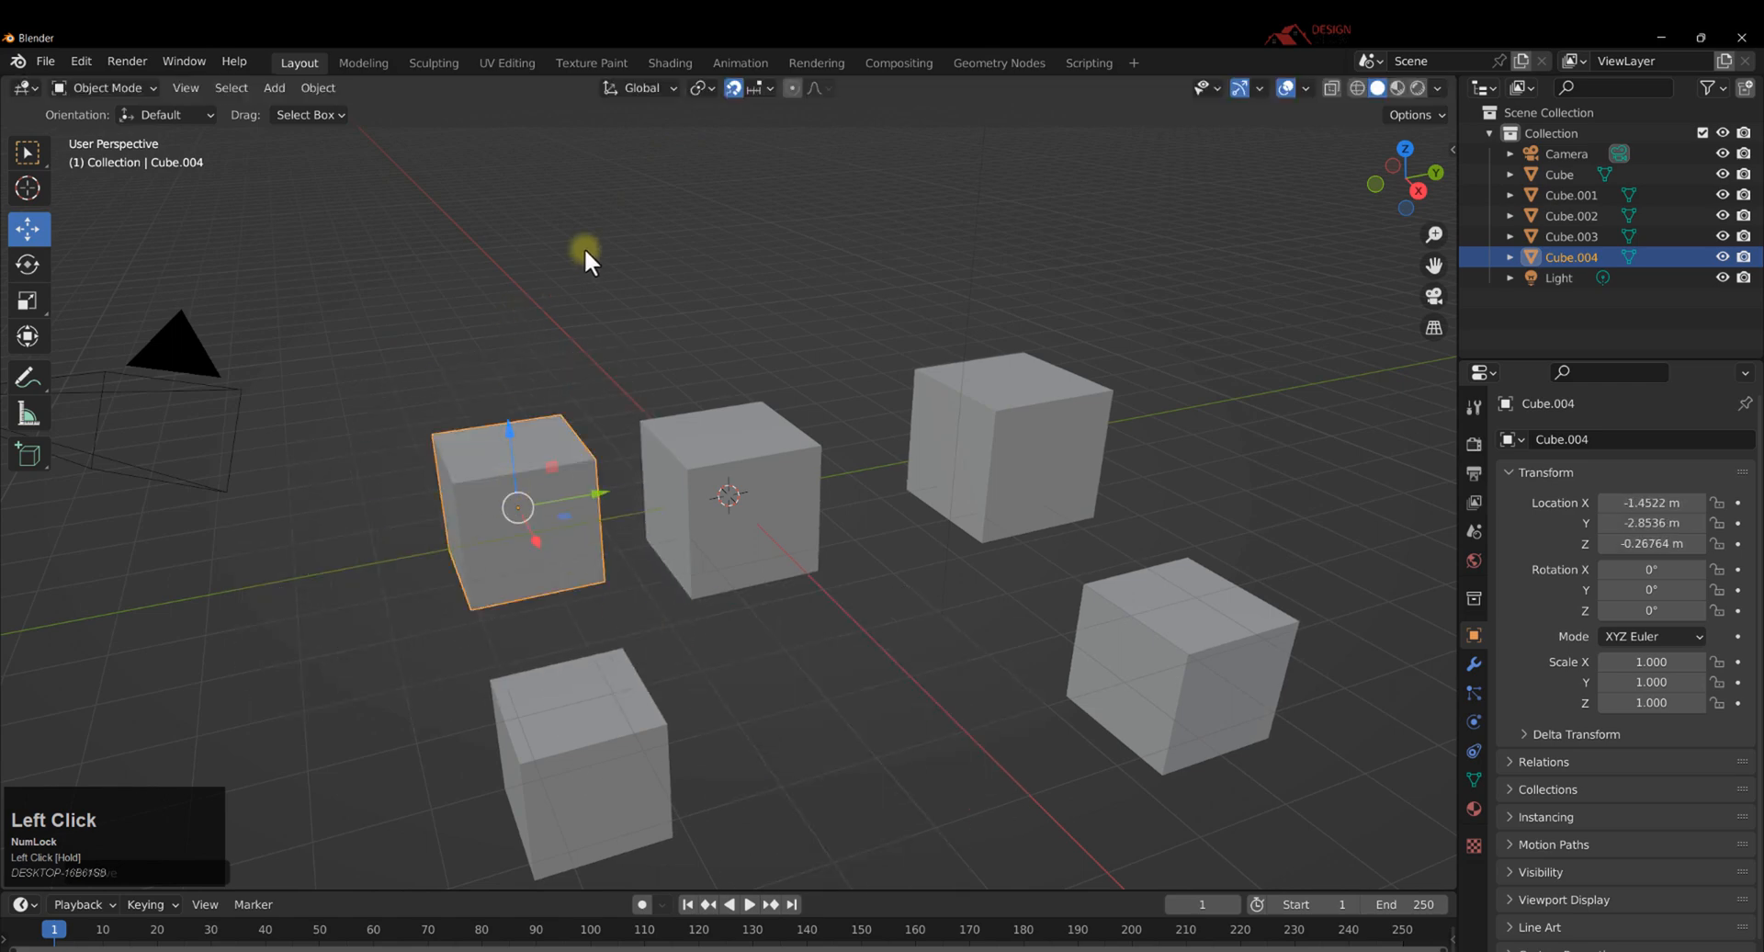
Set the snapping target to Vertex instead of Increment.
left_click(769, 88)
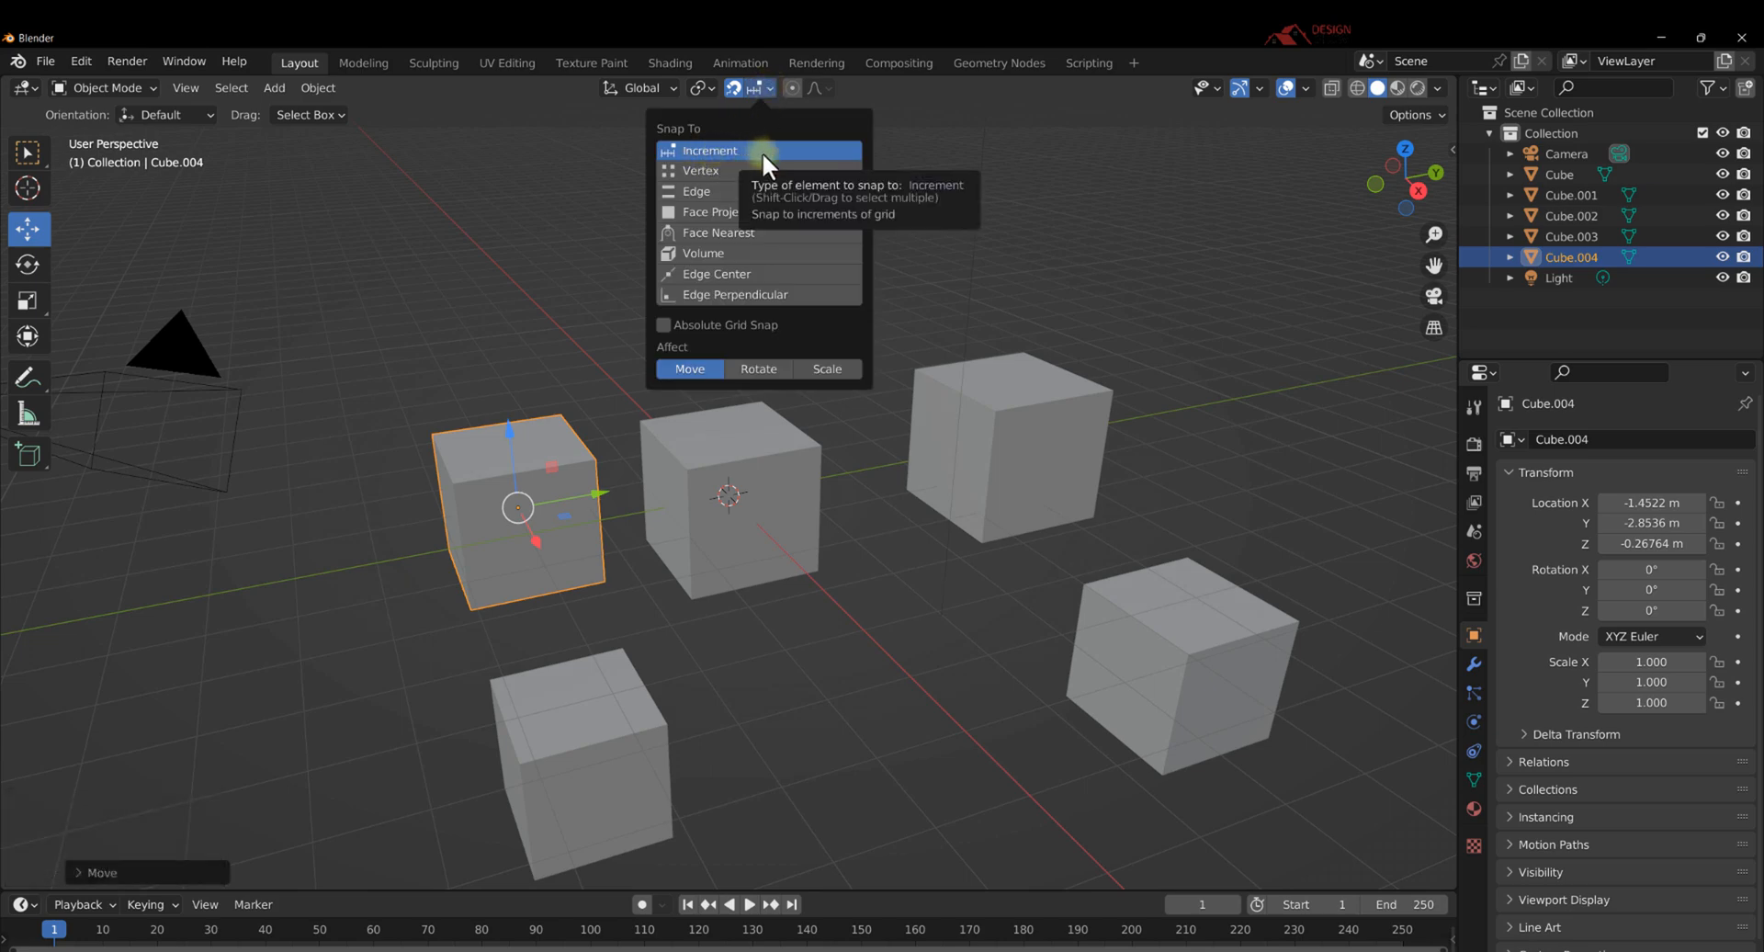
left_click(528, 504)
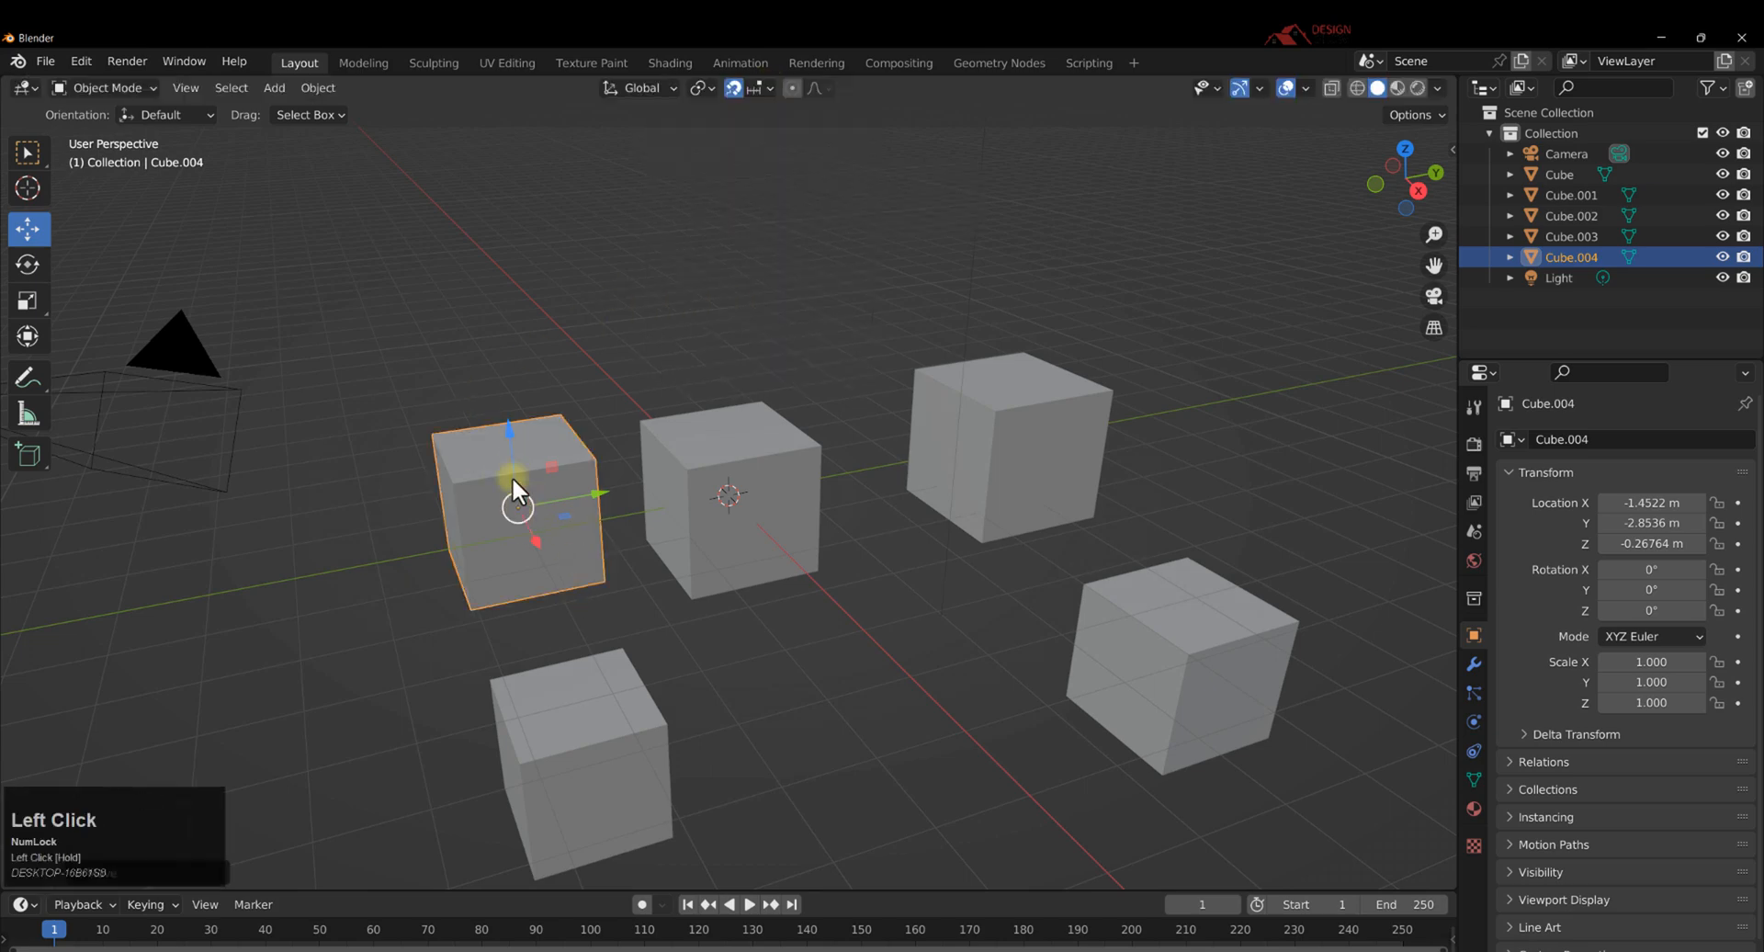
left_click(770, 87)
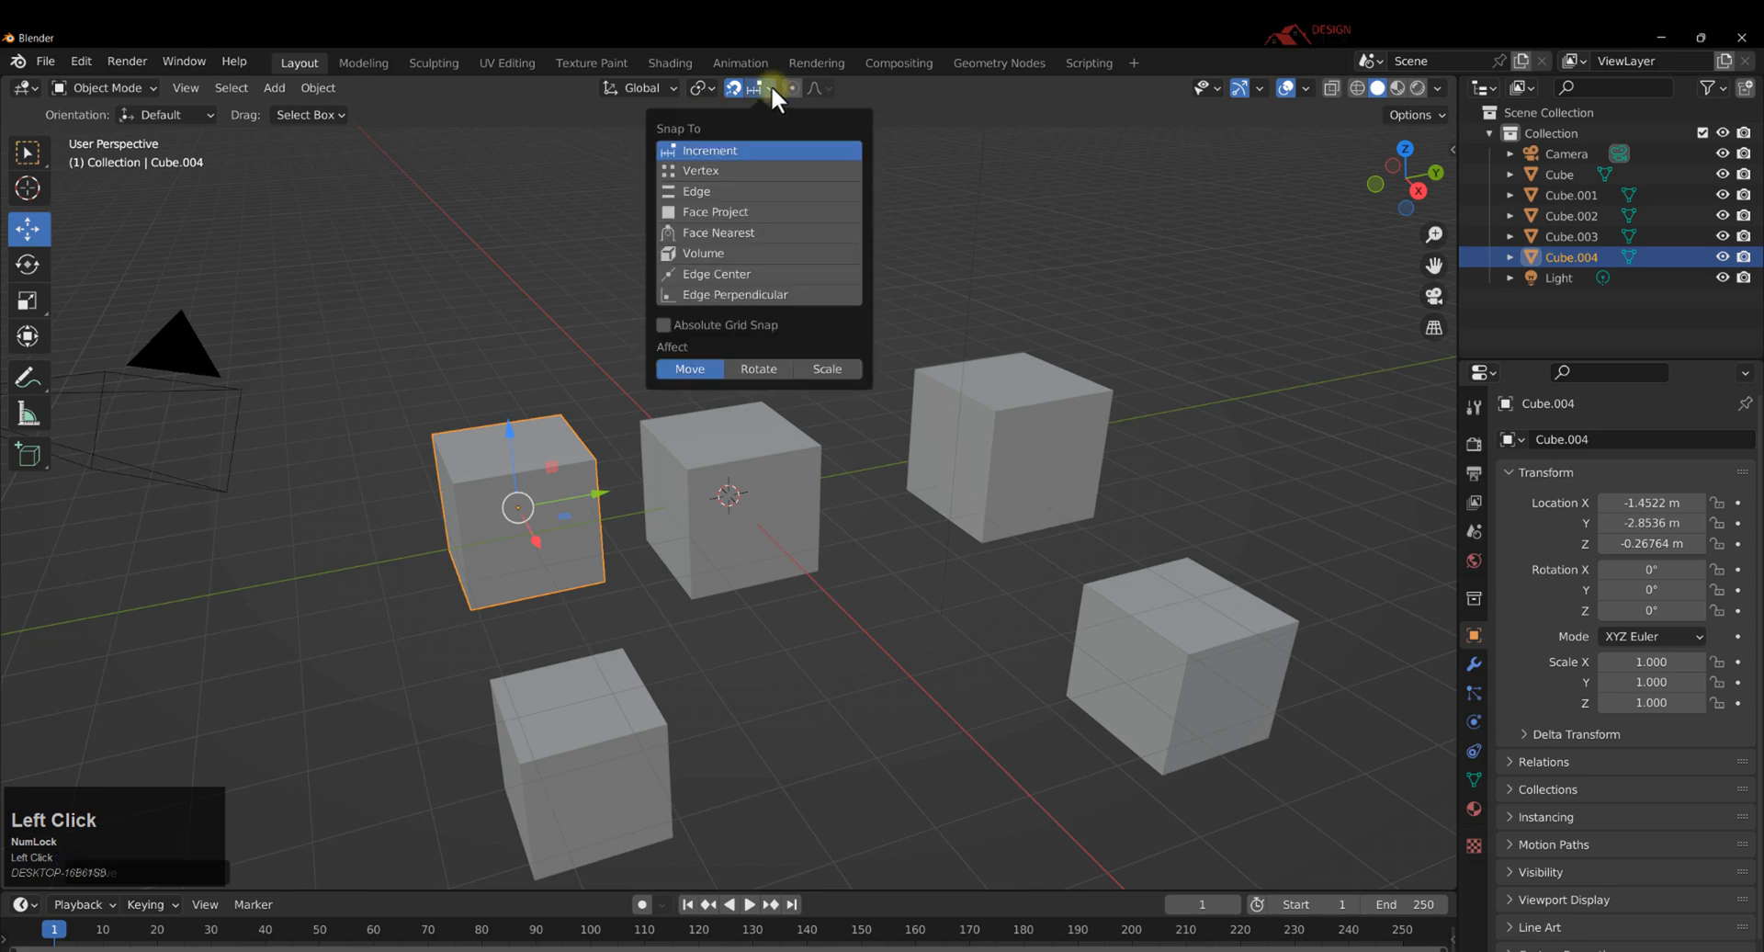
left_click(722, 169)
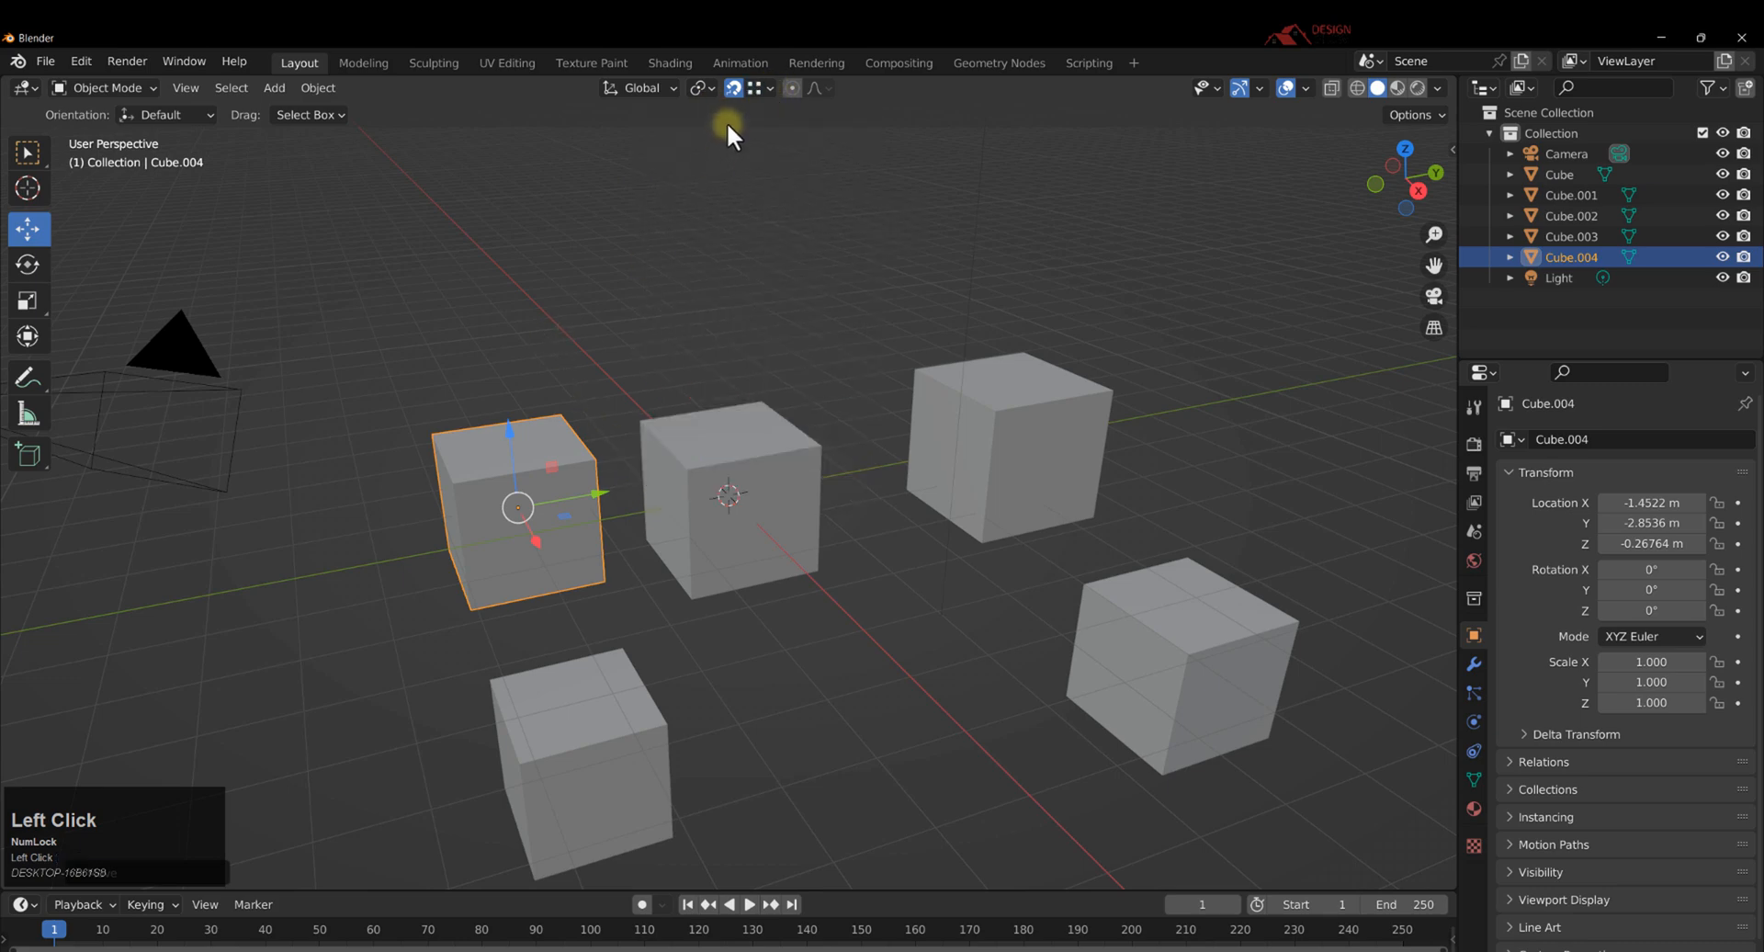
left_click(770, 86)
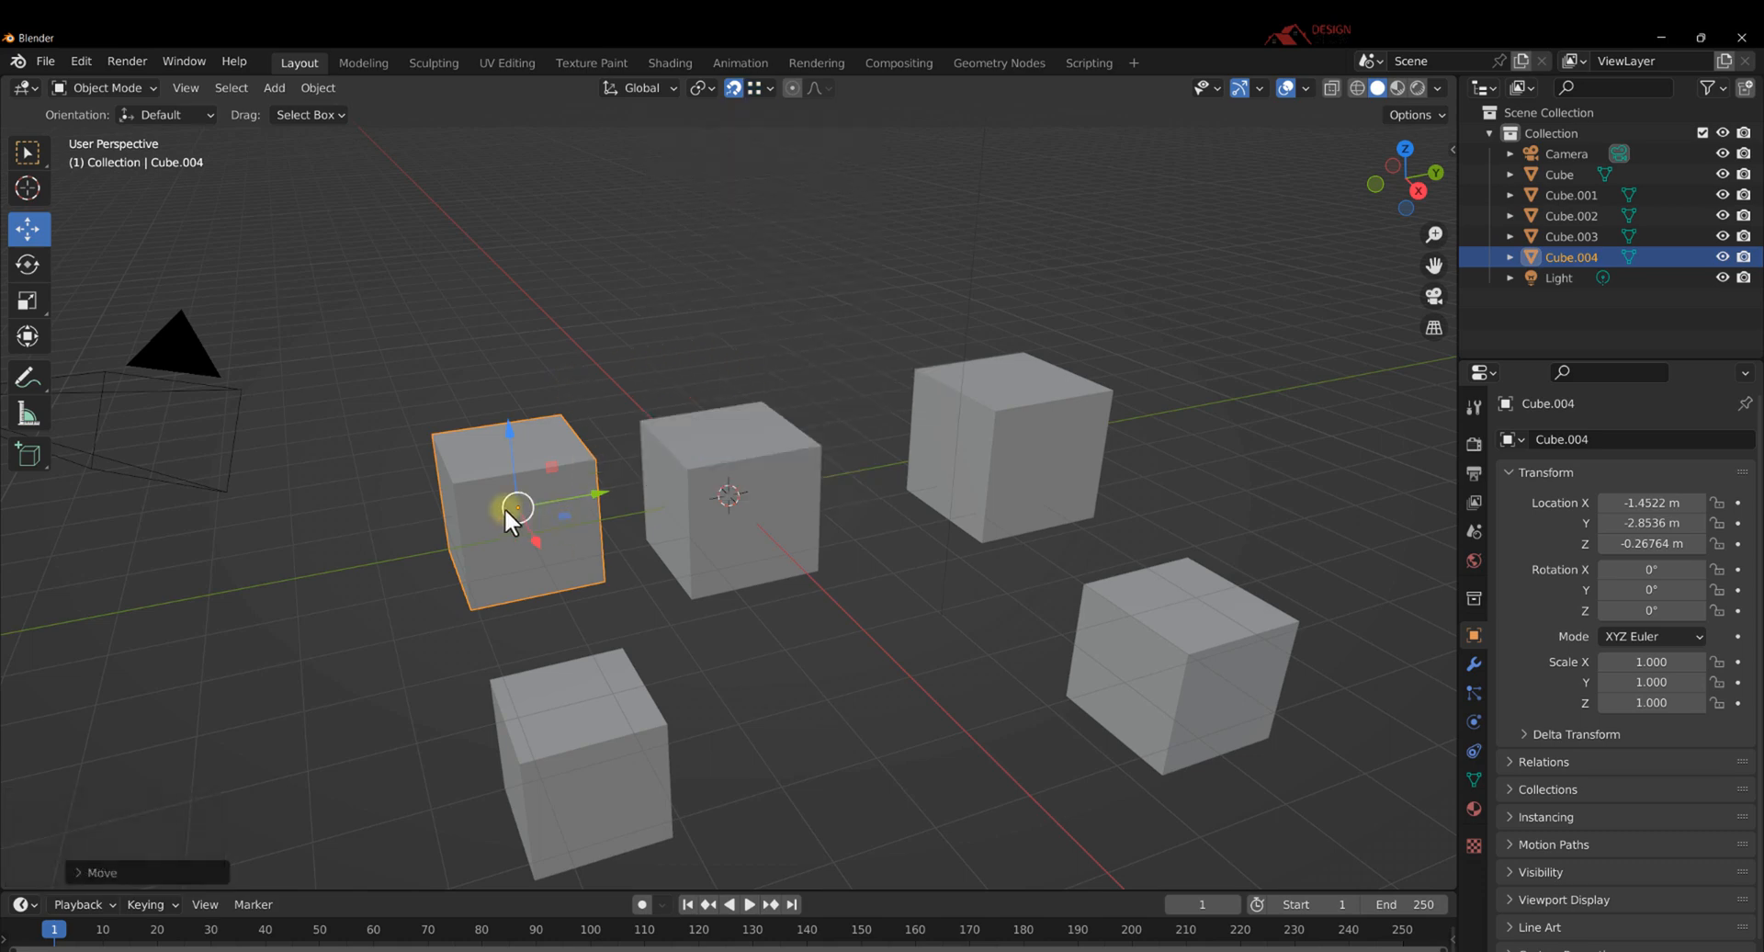
Try snapping Cube.004 to the central cube's upper corner at X -2 m, Y -2 m, Z 0 m, and undo the move.
scroll(650, 482, "up", 5)
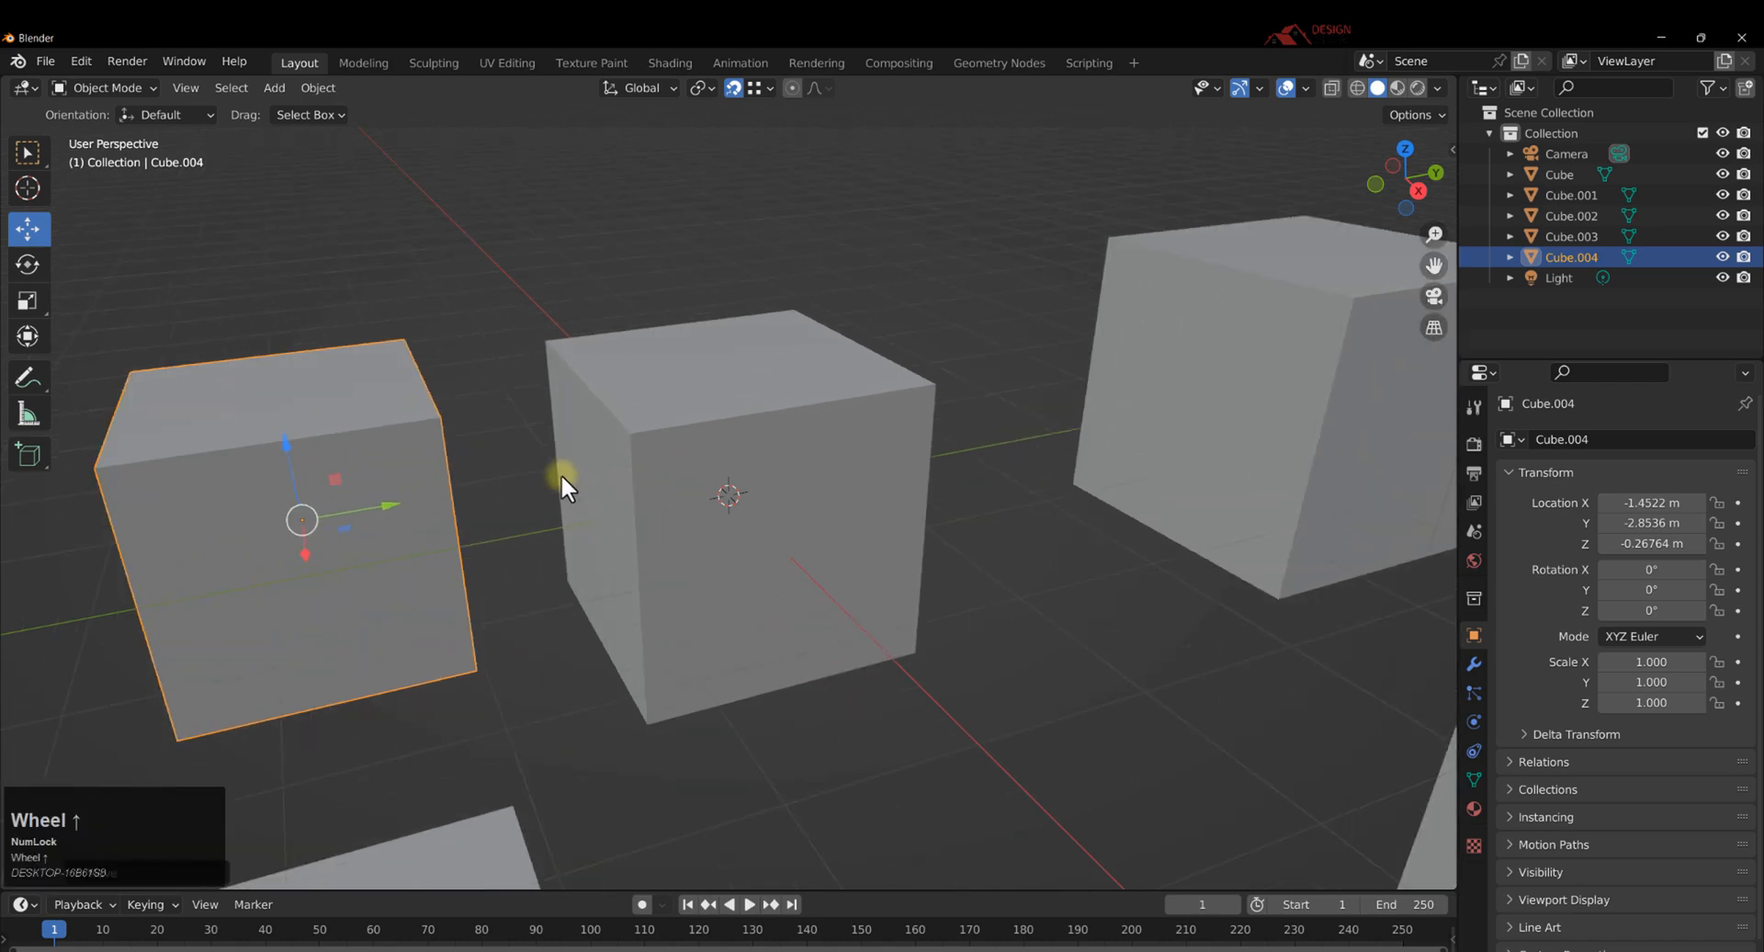
middle_click_drag(561, 472, 534, 441)
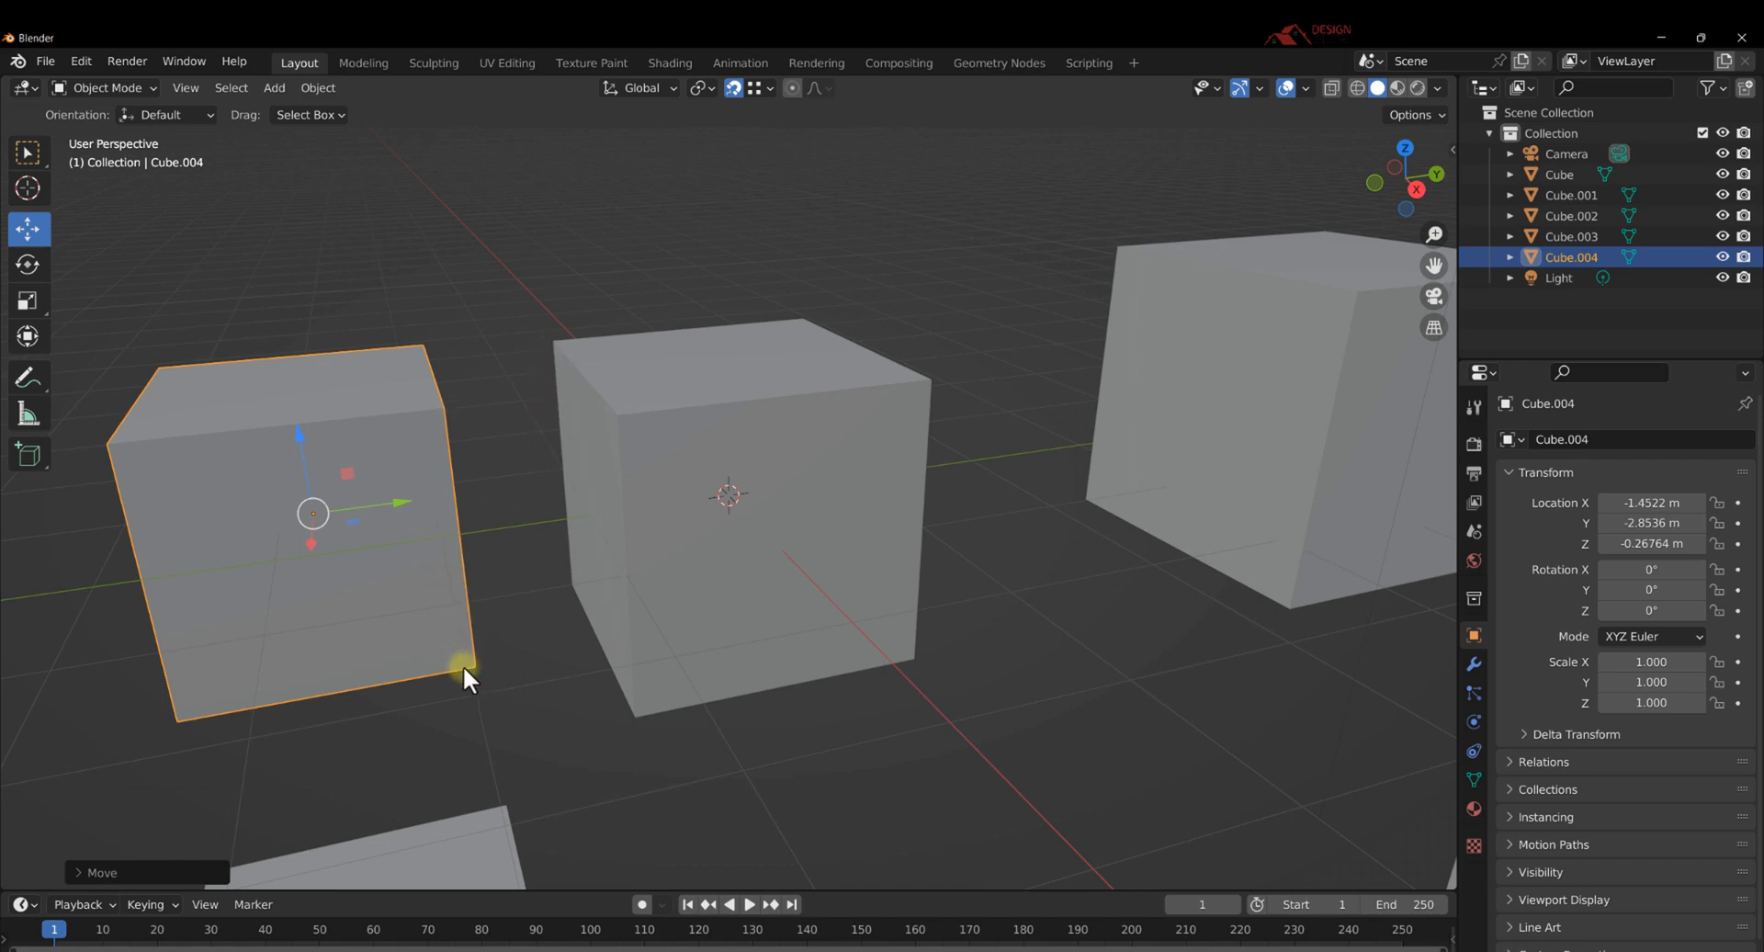
left_click_drag(311, 506, 548, 347)
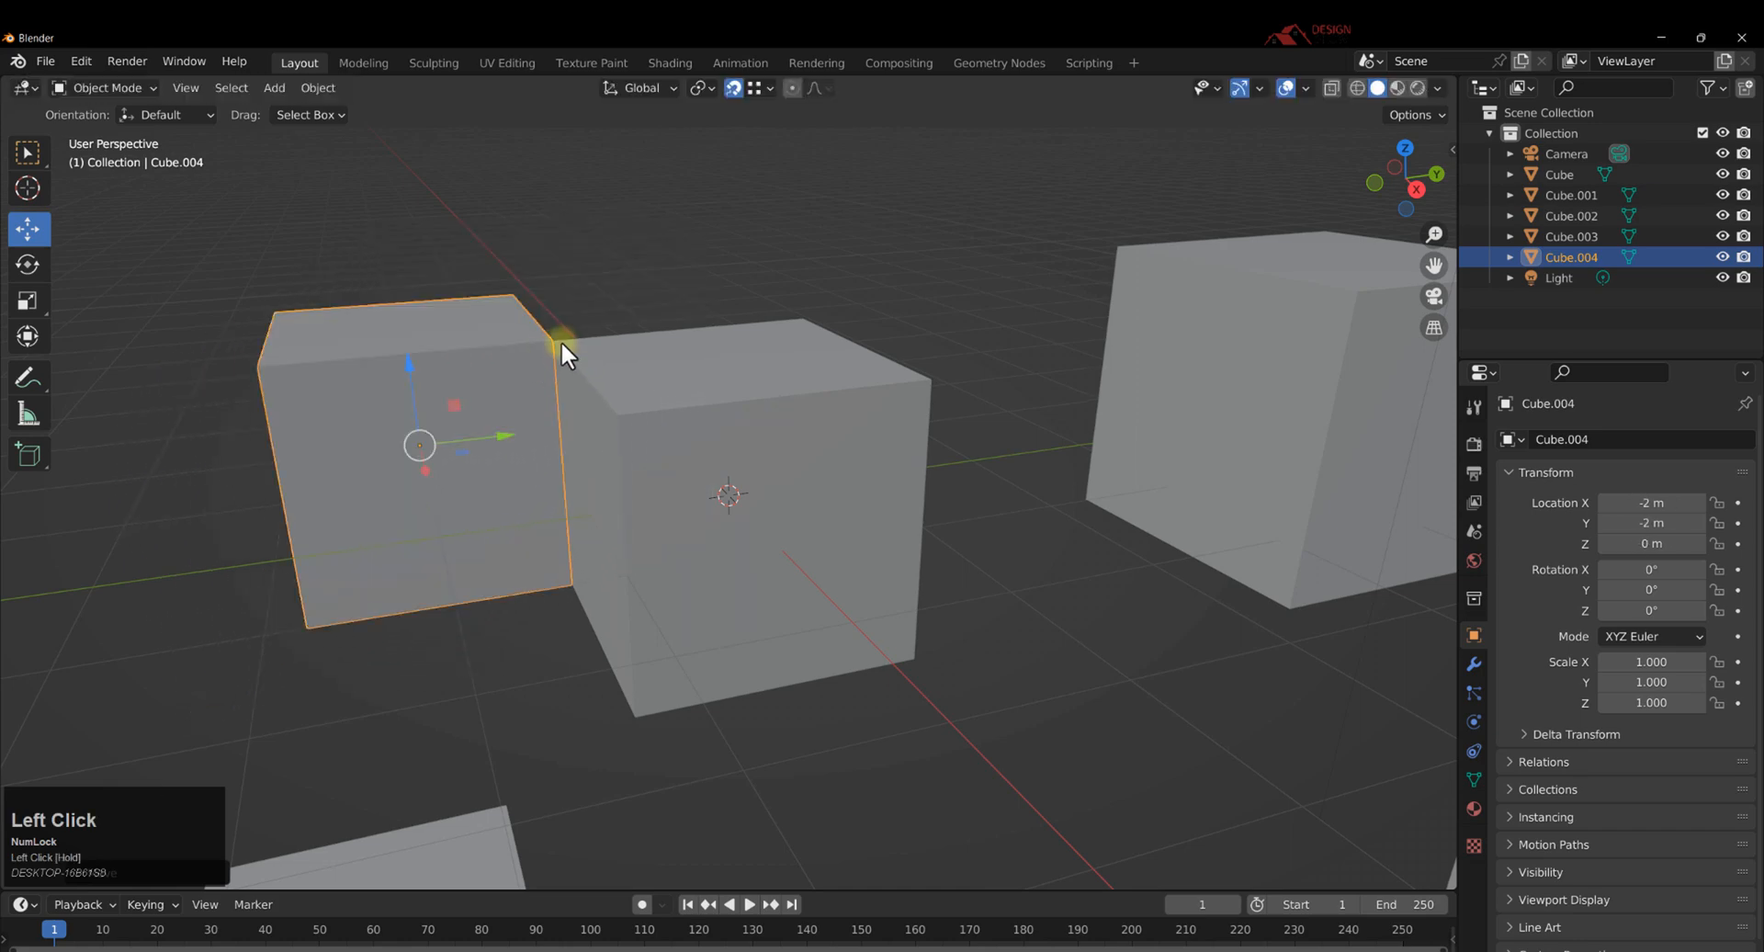
key("ctrl+z")
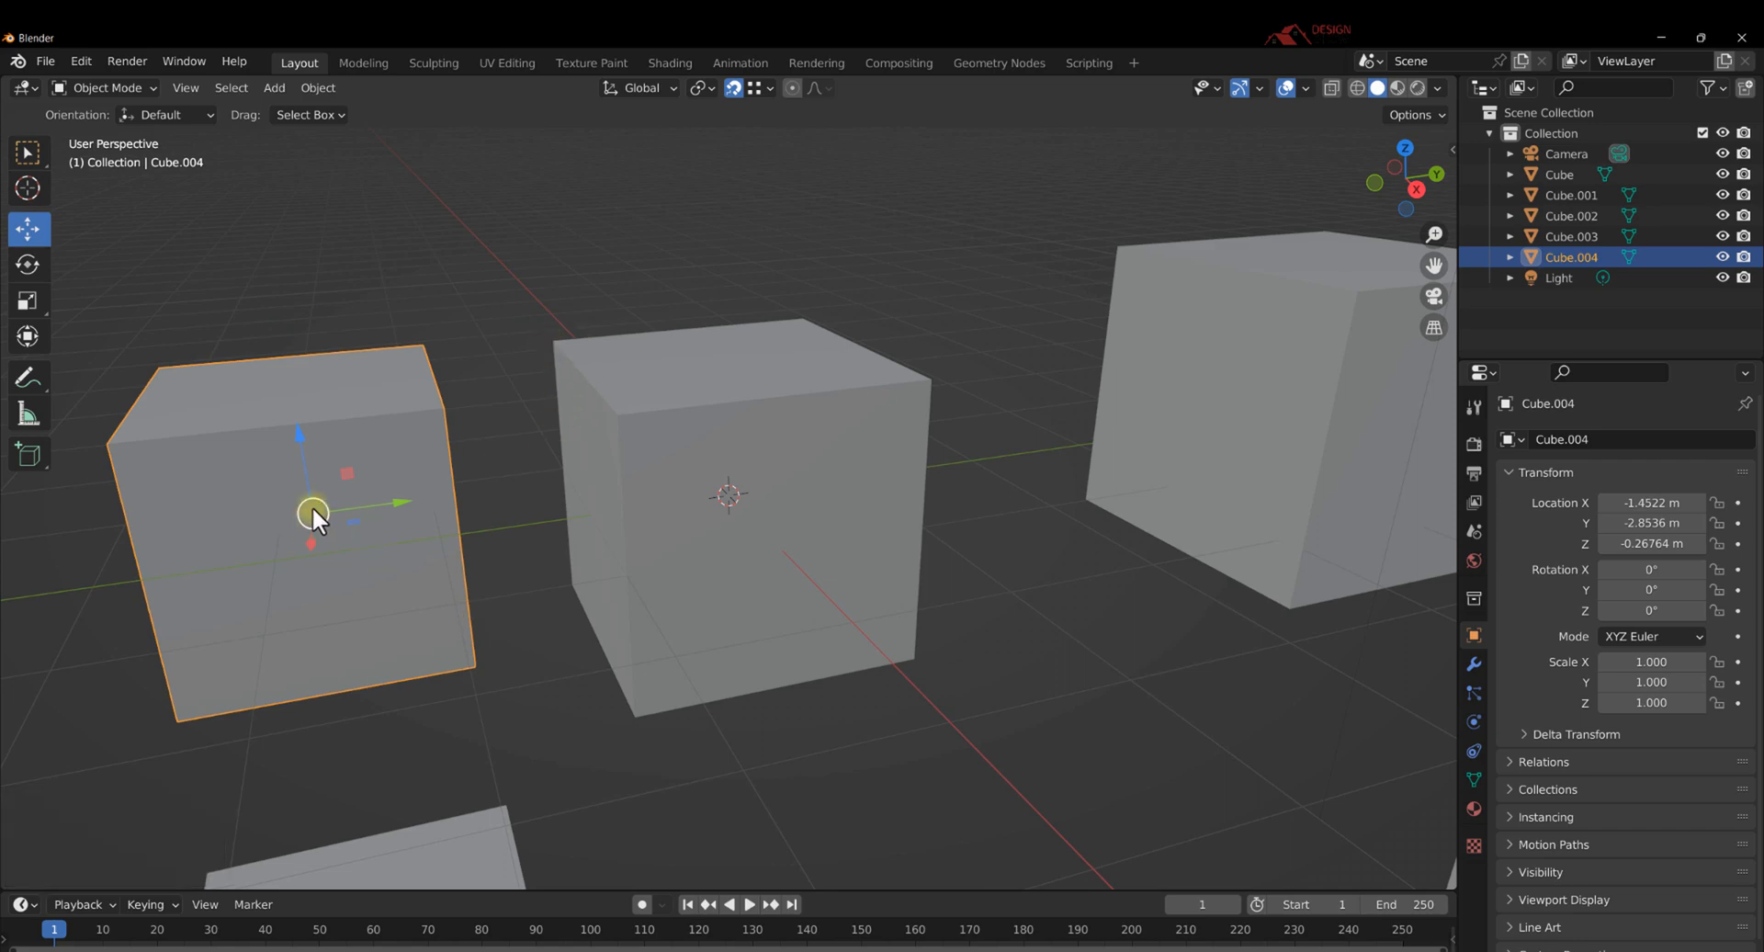
Snap Cube.004's lower corner onto the central cube's upper corner, placing it at X -2 m, Y -2 m, Z 2 m.
left_click_drag(301, 435, 570, 377)
scroll(603, 453, "down", 2)
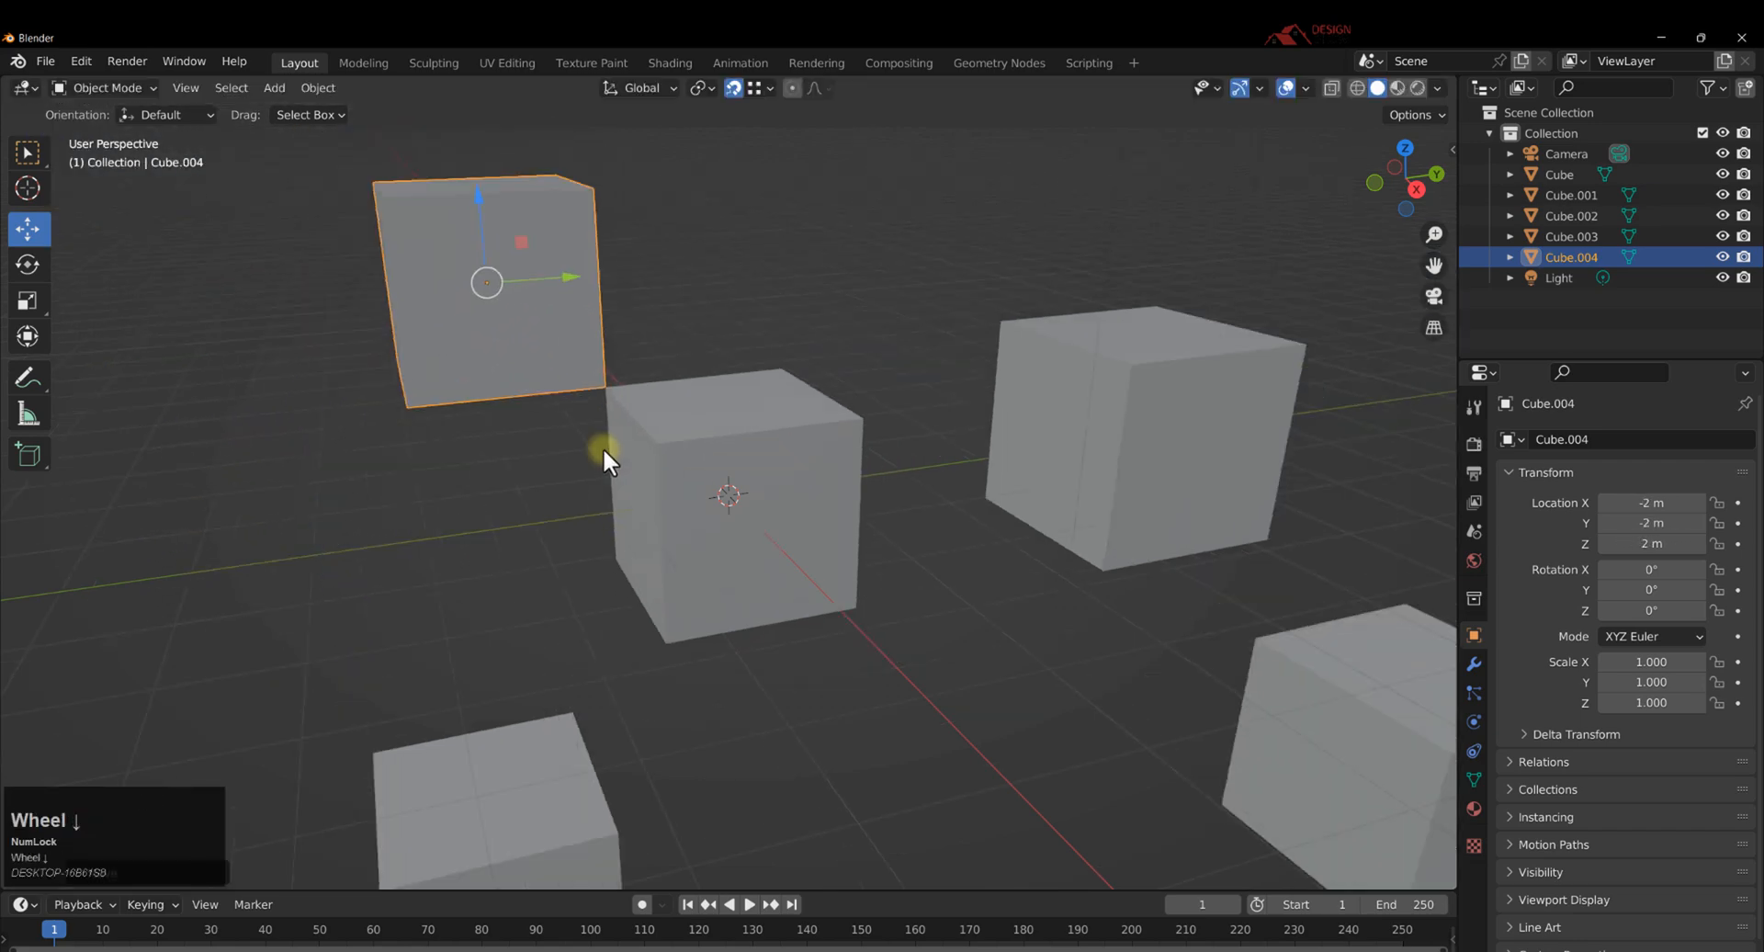
middle_click_drag(603, 453, 686, 471)
Select Cube.001 and vertex-snap it corner to corner above the central cube, at X -2 m, Y 2 m, Z 2 m.
left_click(957, 449)
middle_click_drag(958, 449, 1025, 504)
left_click_drag(1064, 436, 761, 379)
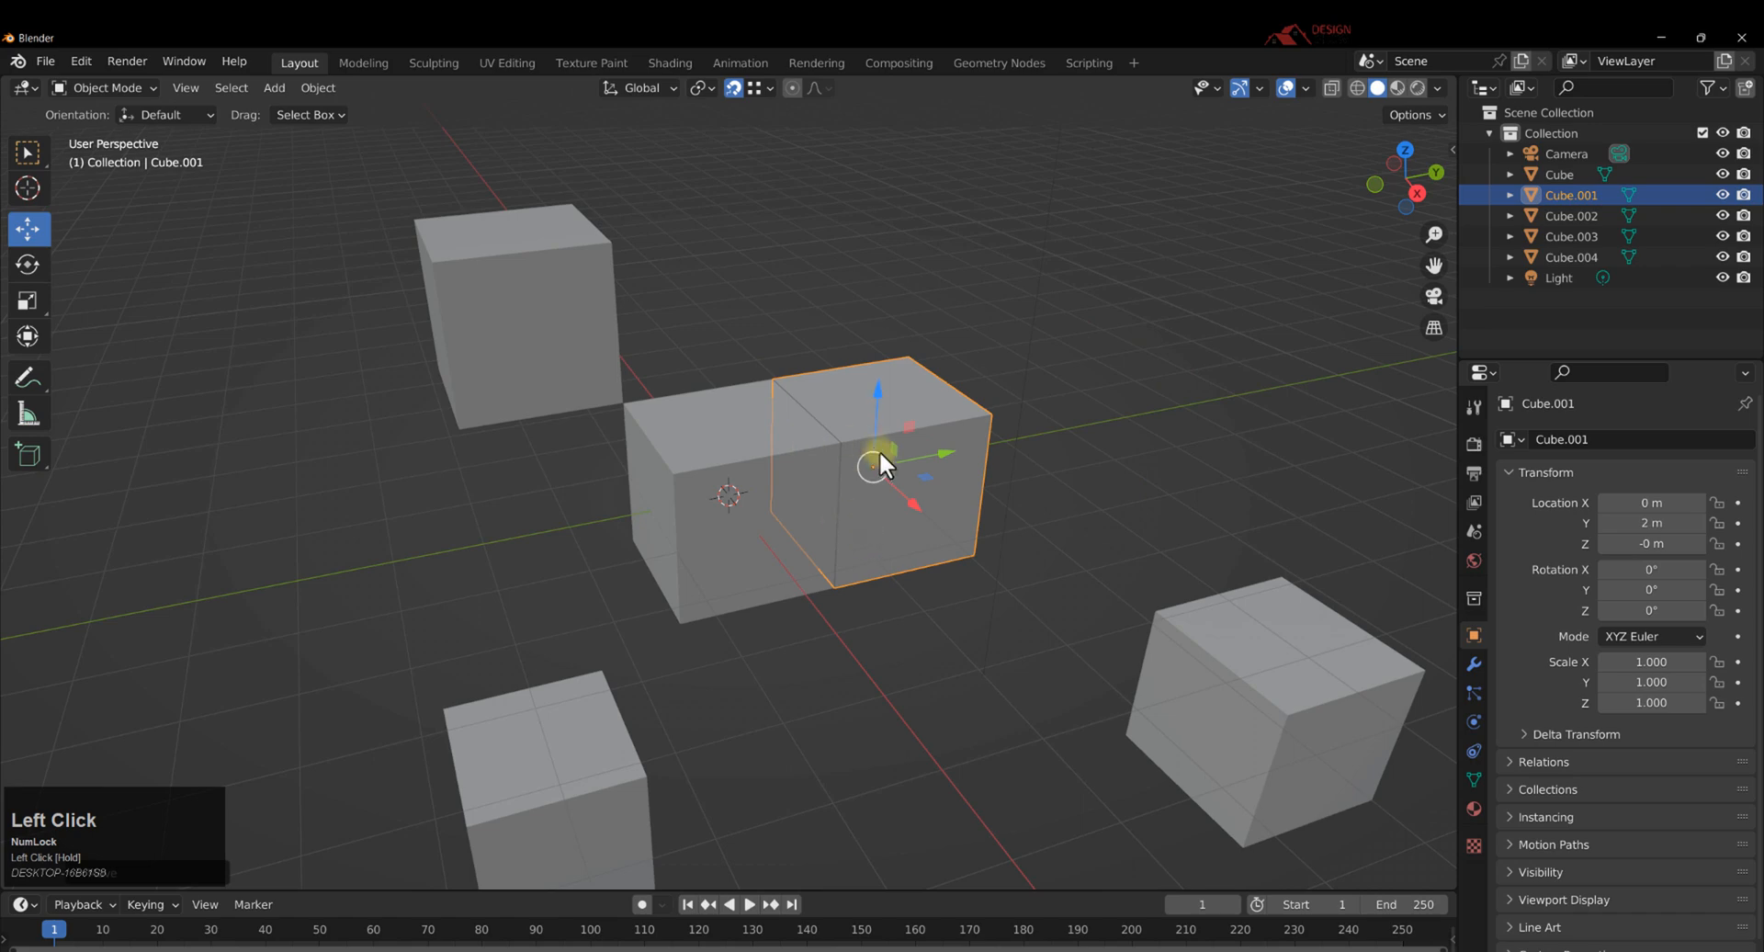
left_click_drag(878, 395, 881, 303)
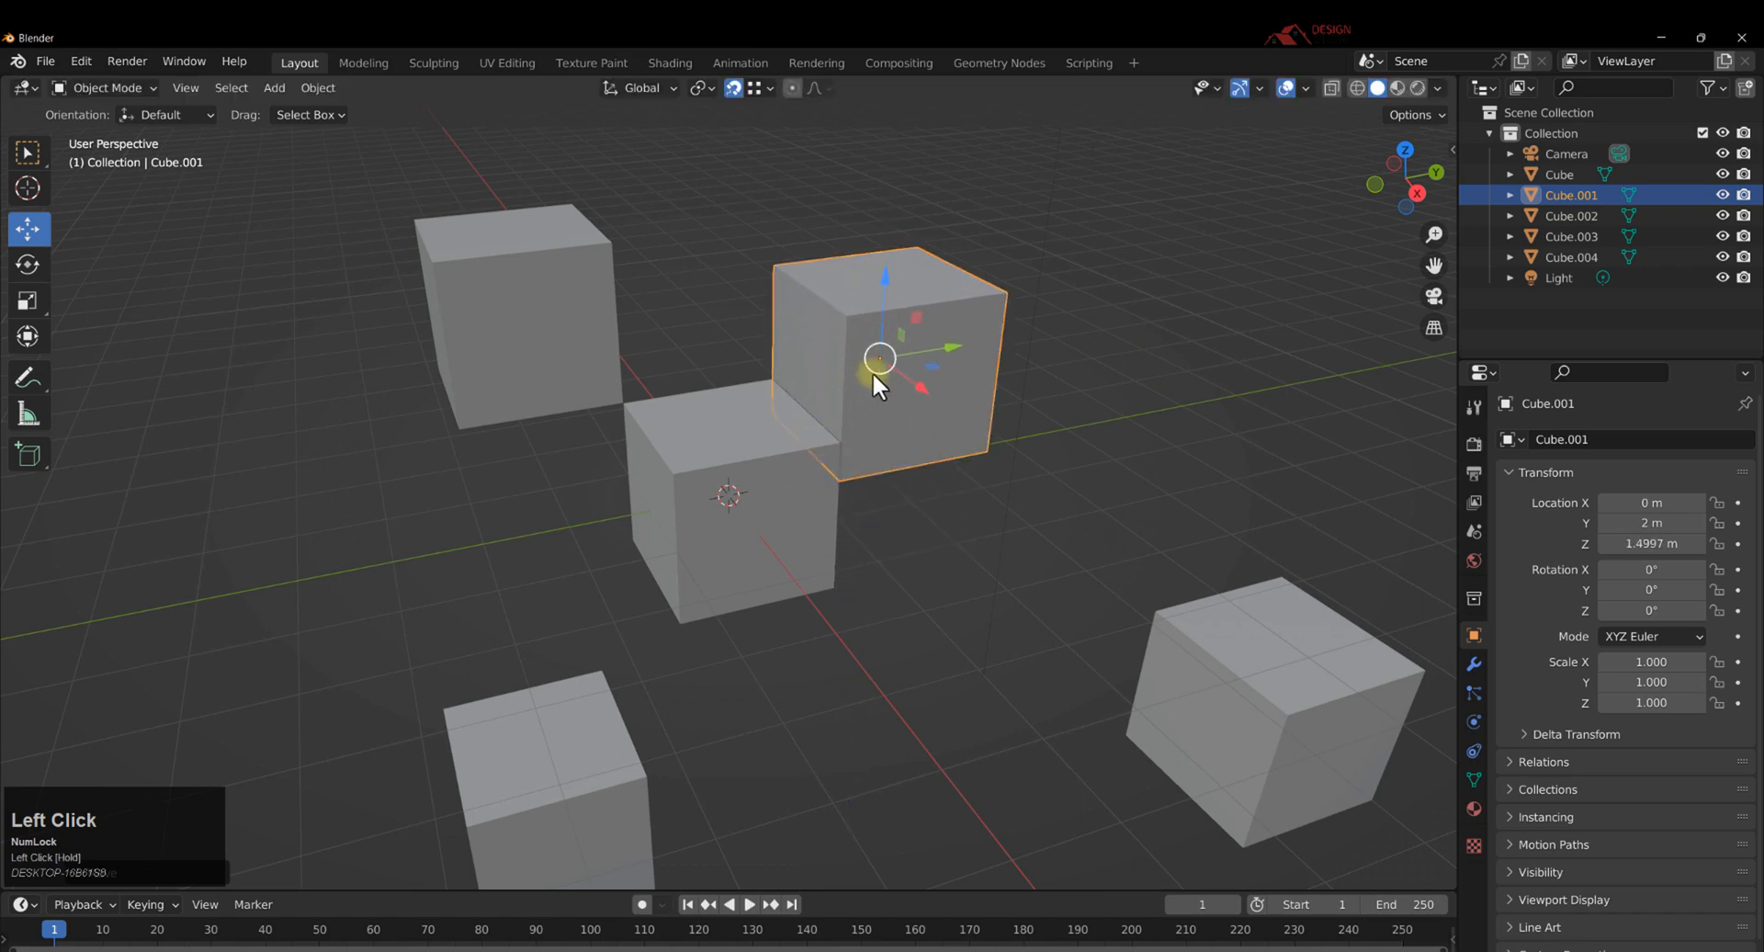
left_click_drag(927, 390, 770, 378)
middle_click_drag(770, 378, 834, 329)
Keep Vertex as the snapping target and set Snap With to Center.
left_click(768, 86)
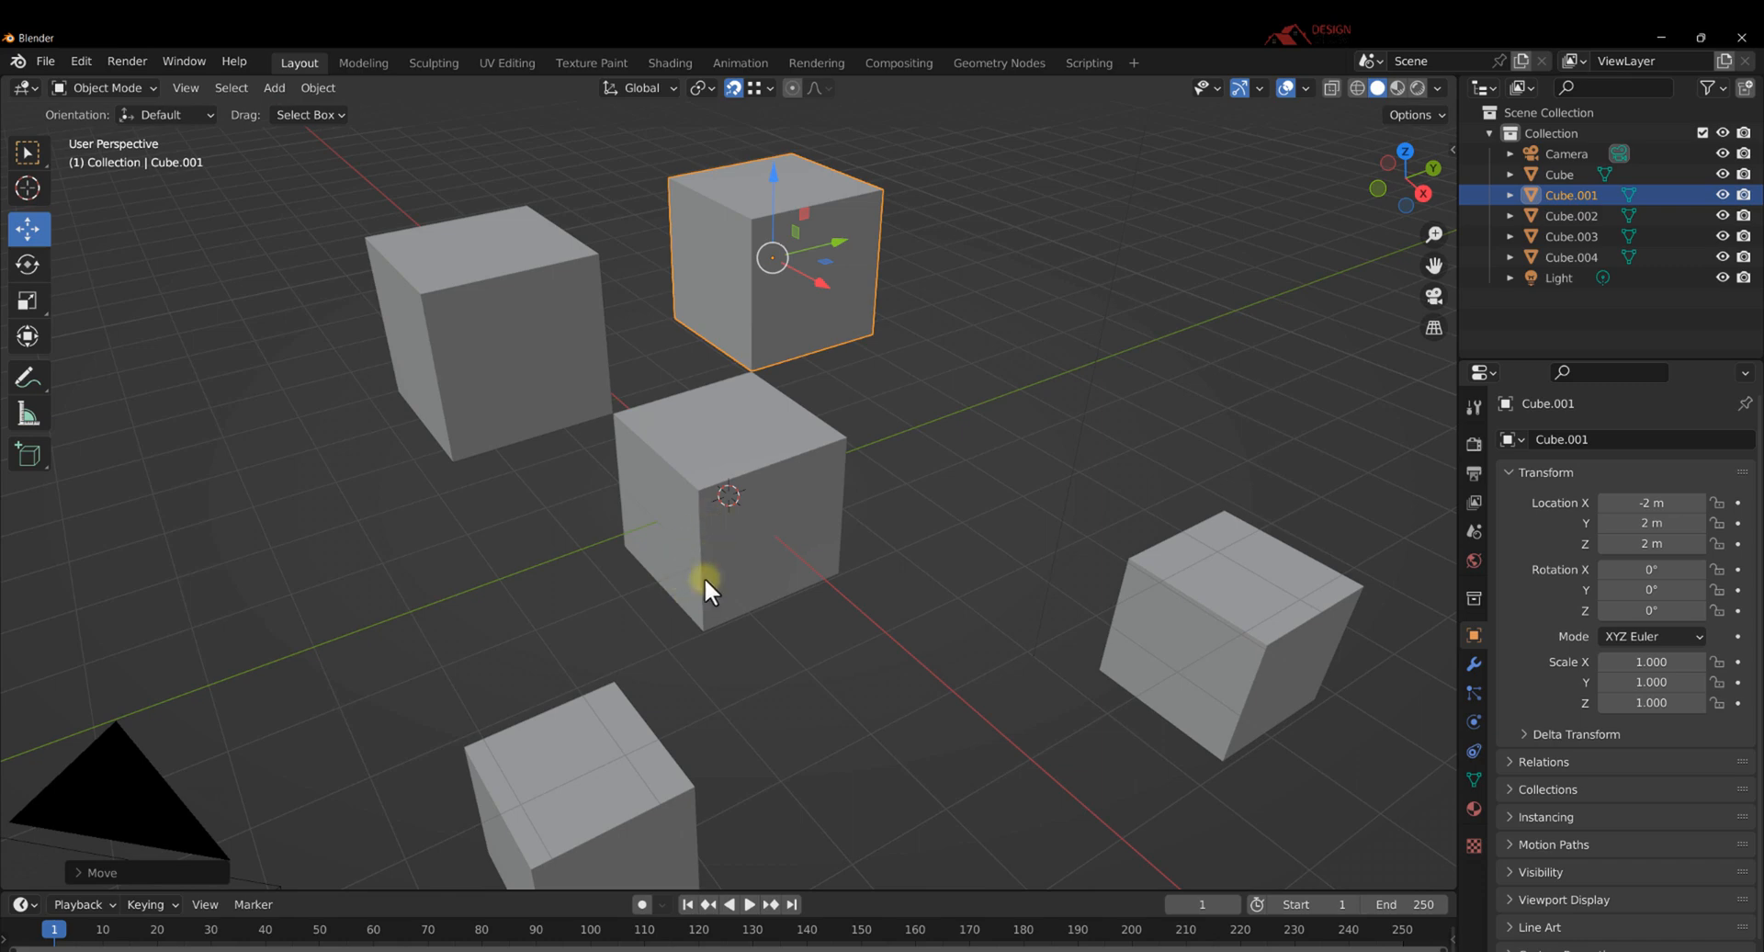
left_click(755, 87)
left_click(730, 191)
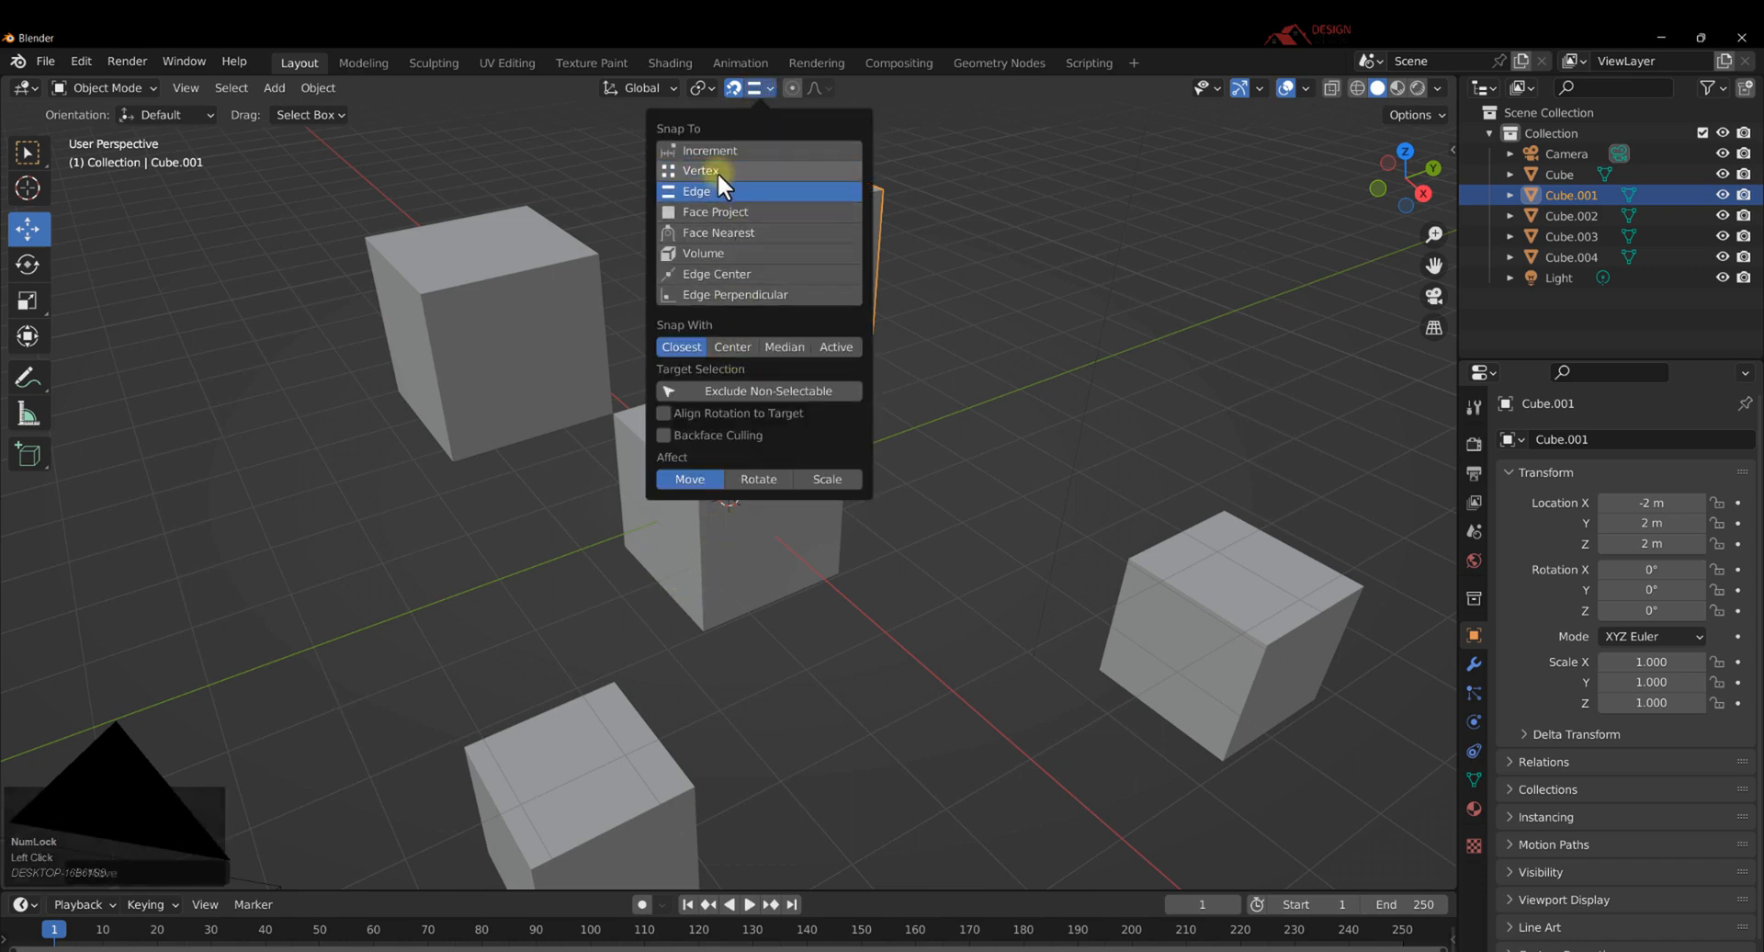
left_click(716, 171)
left_click(730, 347)
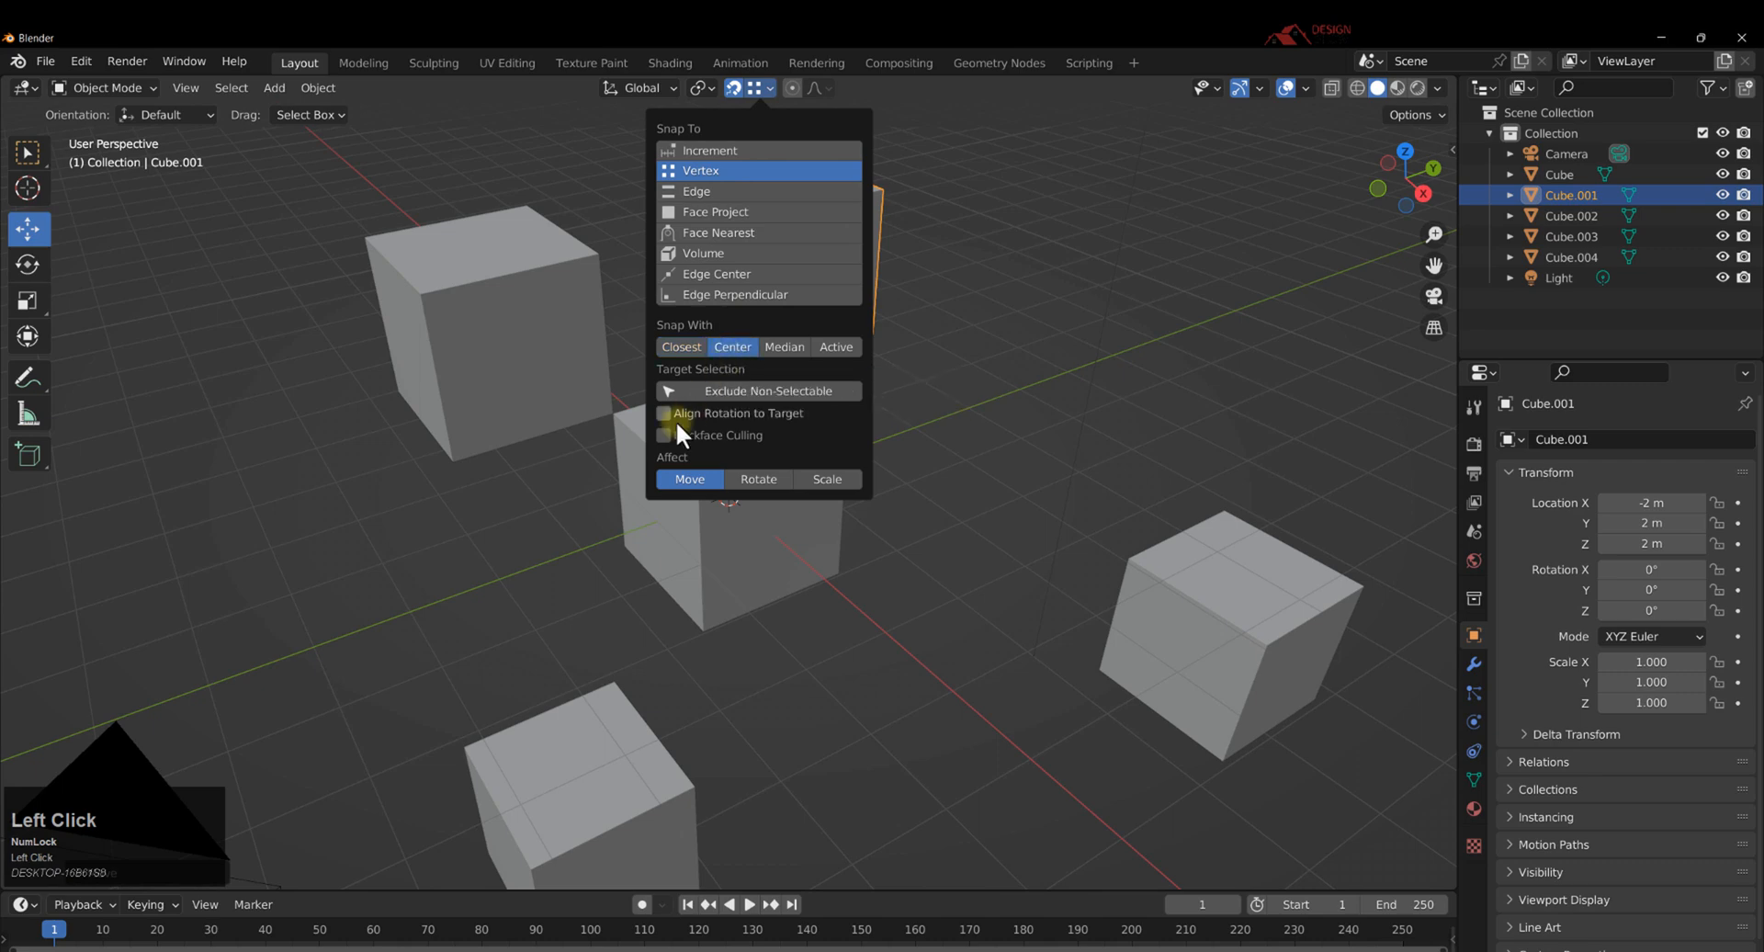
Snap Cube.001's center onto the central cube's upper corner at X 1 m, Y 1 m, Z 1 m.
middle_click_drag(651, 515, 846, 251)
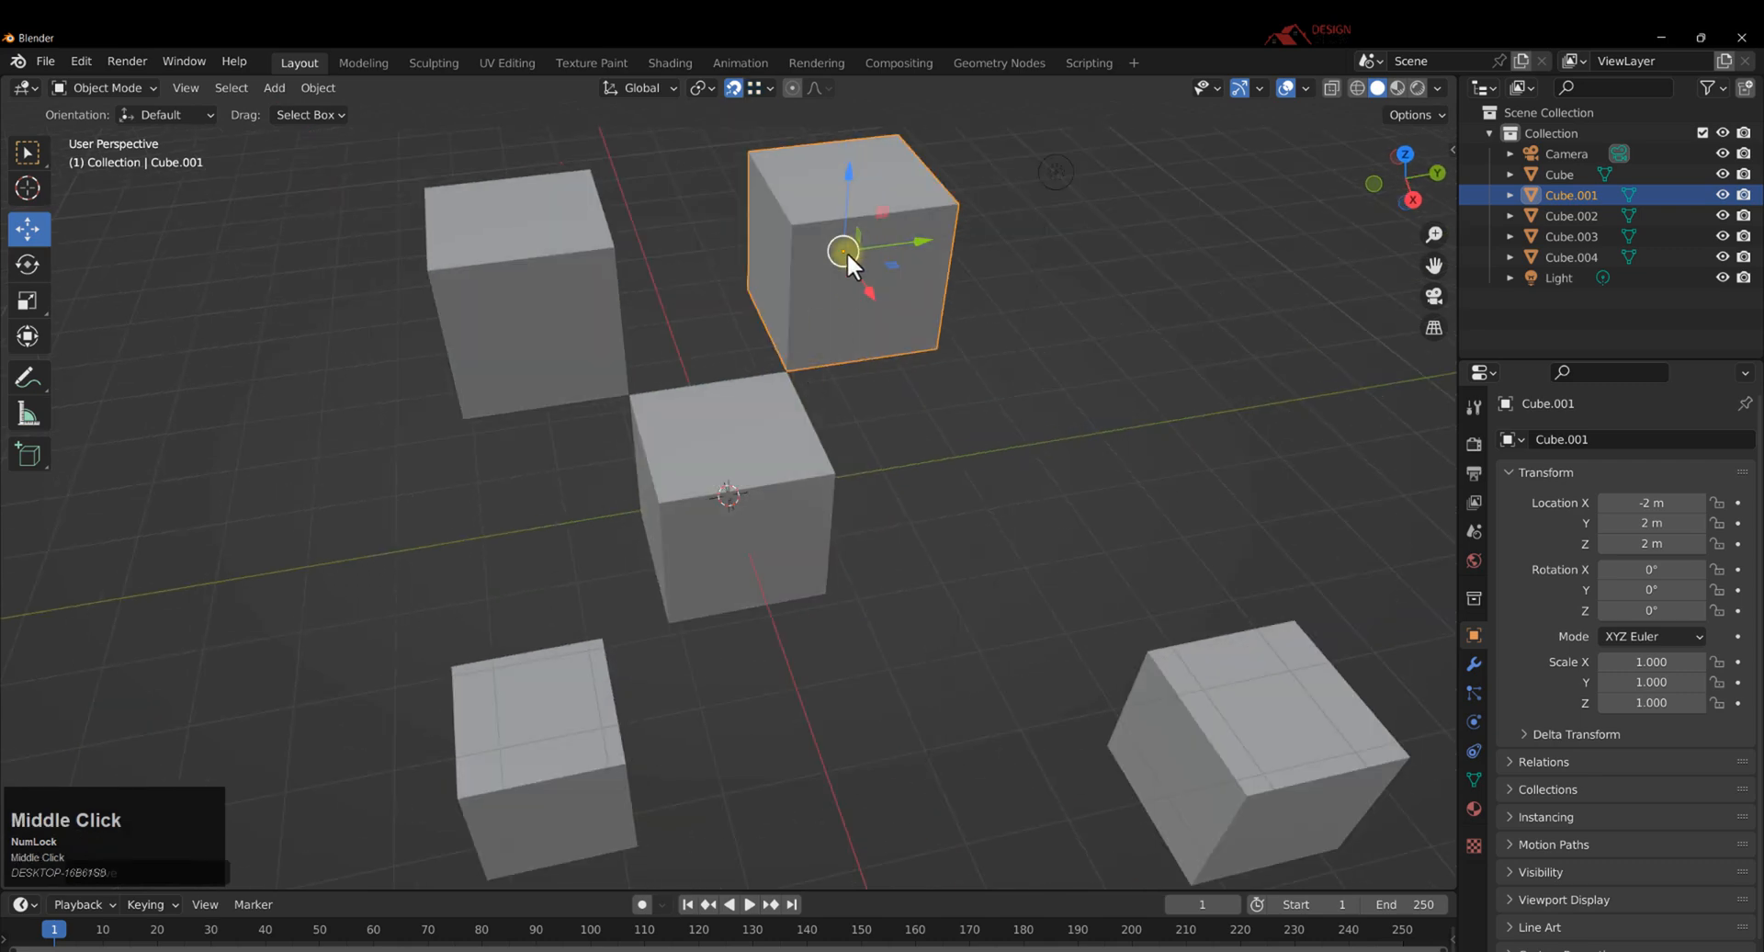
left_click_drag(842, 256, 827, 492)
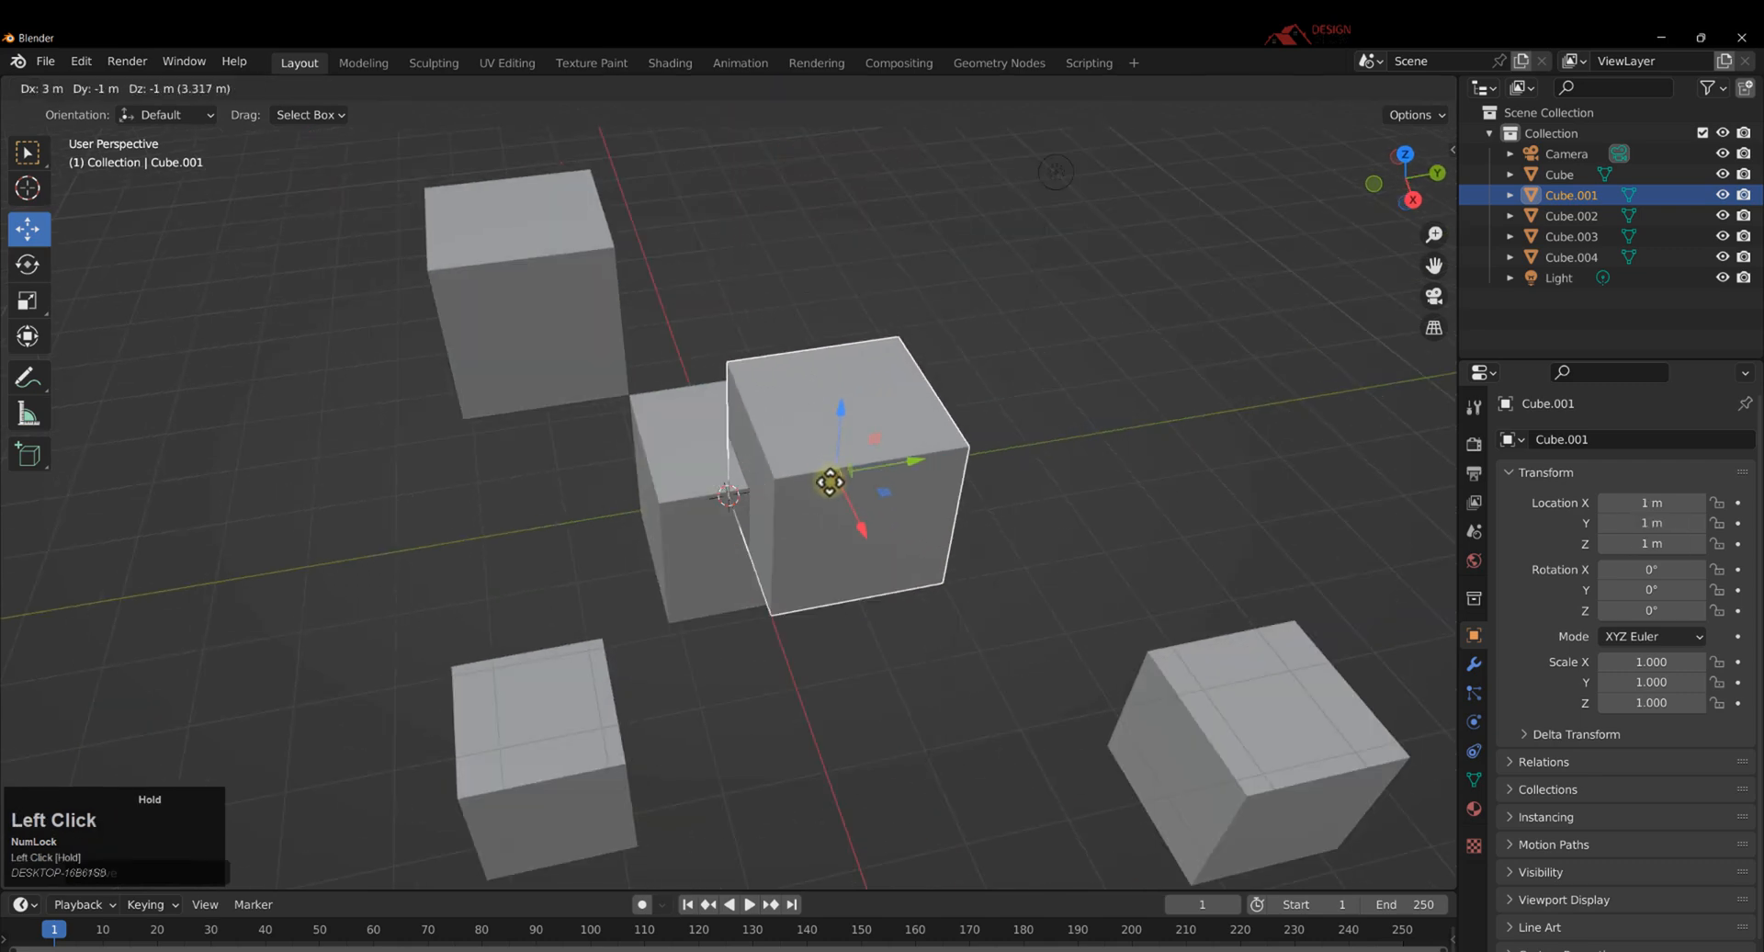
middle_click_drag(827, 493, 736, 456)
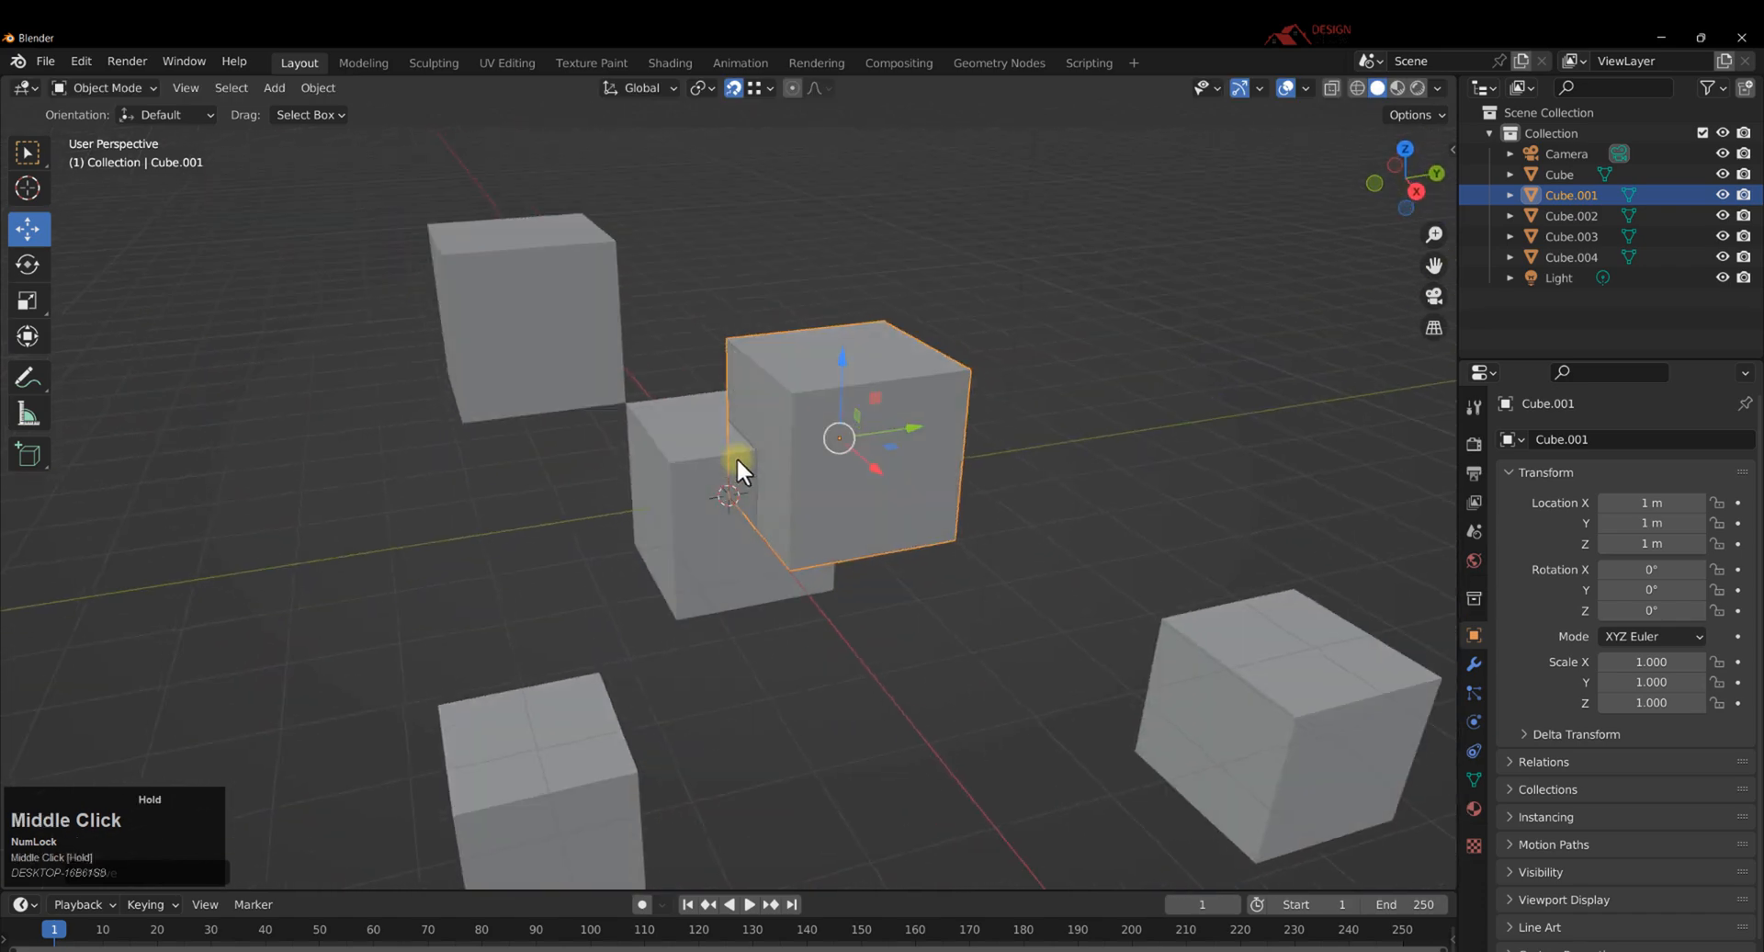
left_click(735, 241)
middle_click_drag(738, 246, 790, 388)
left_click(790, 387)
Make snapping affect only Scale by enabling it for Scale and disabling it for Move.
left_click(770, 88)
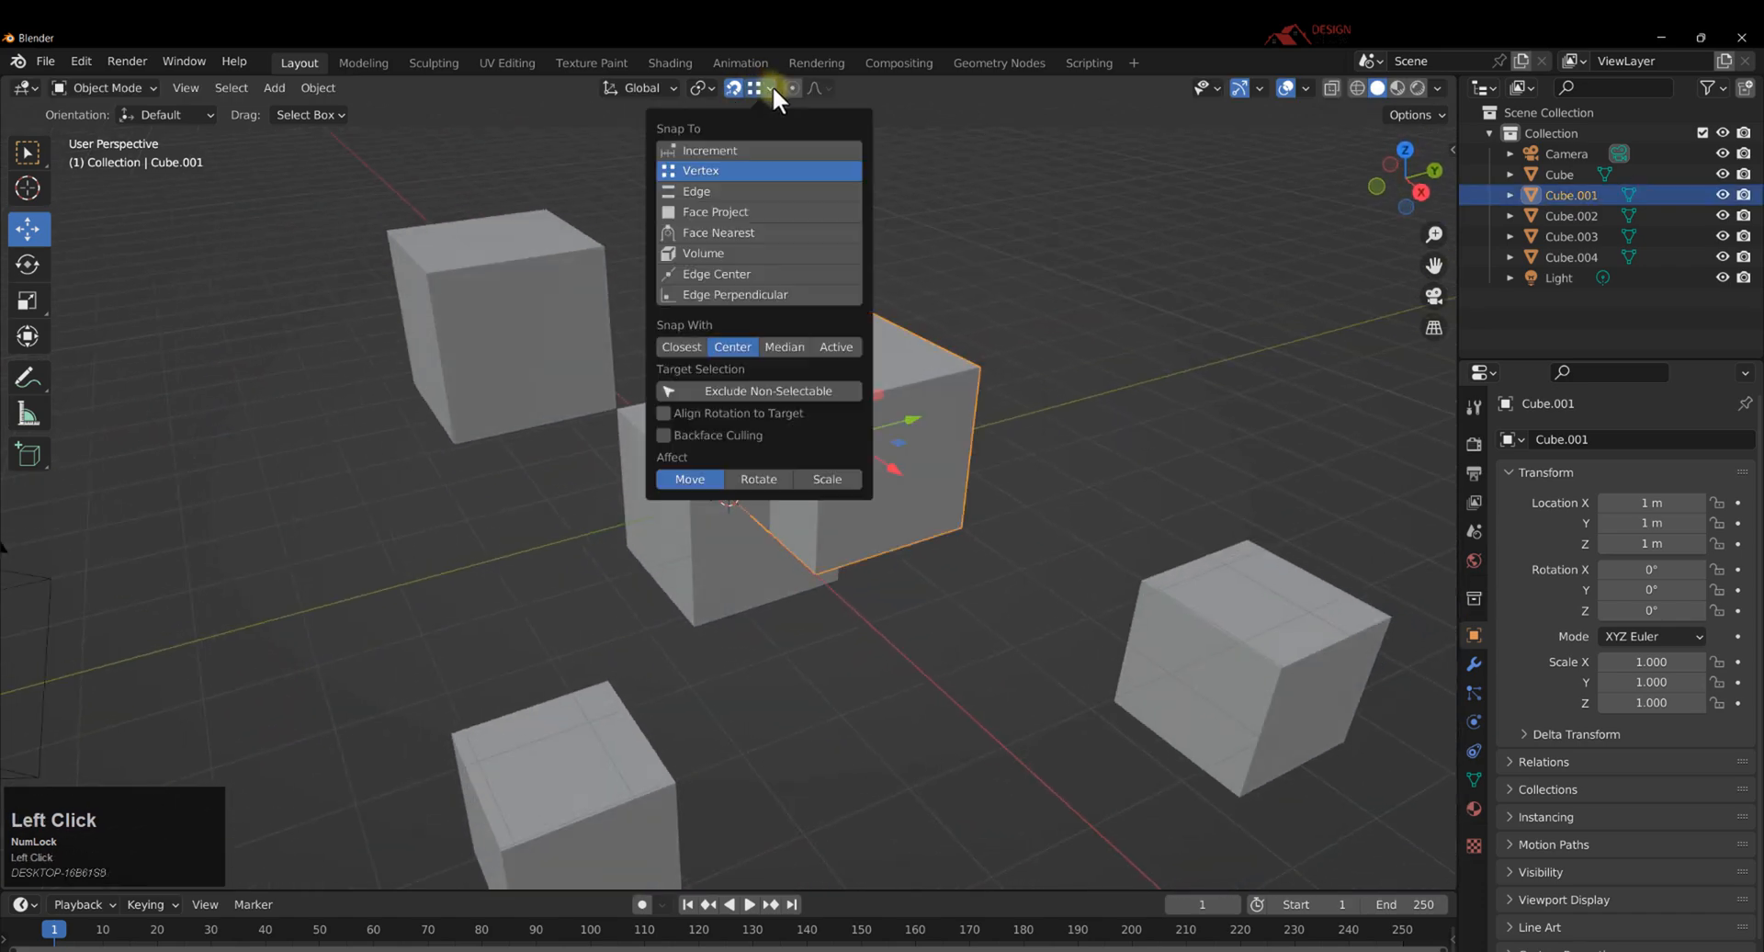
left_click(816, 480)
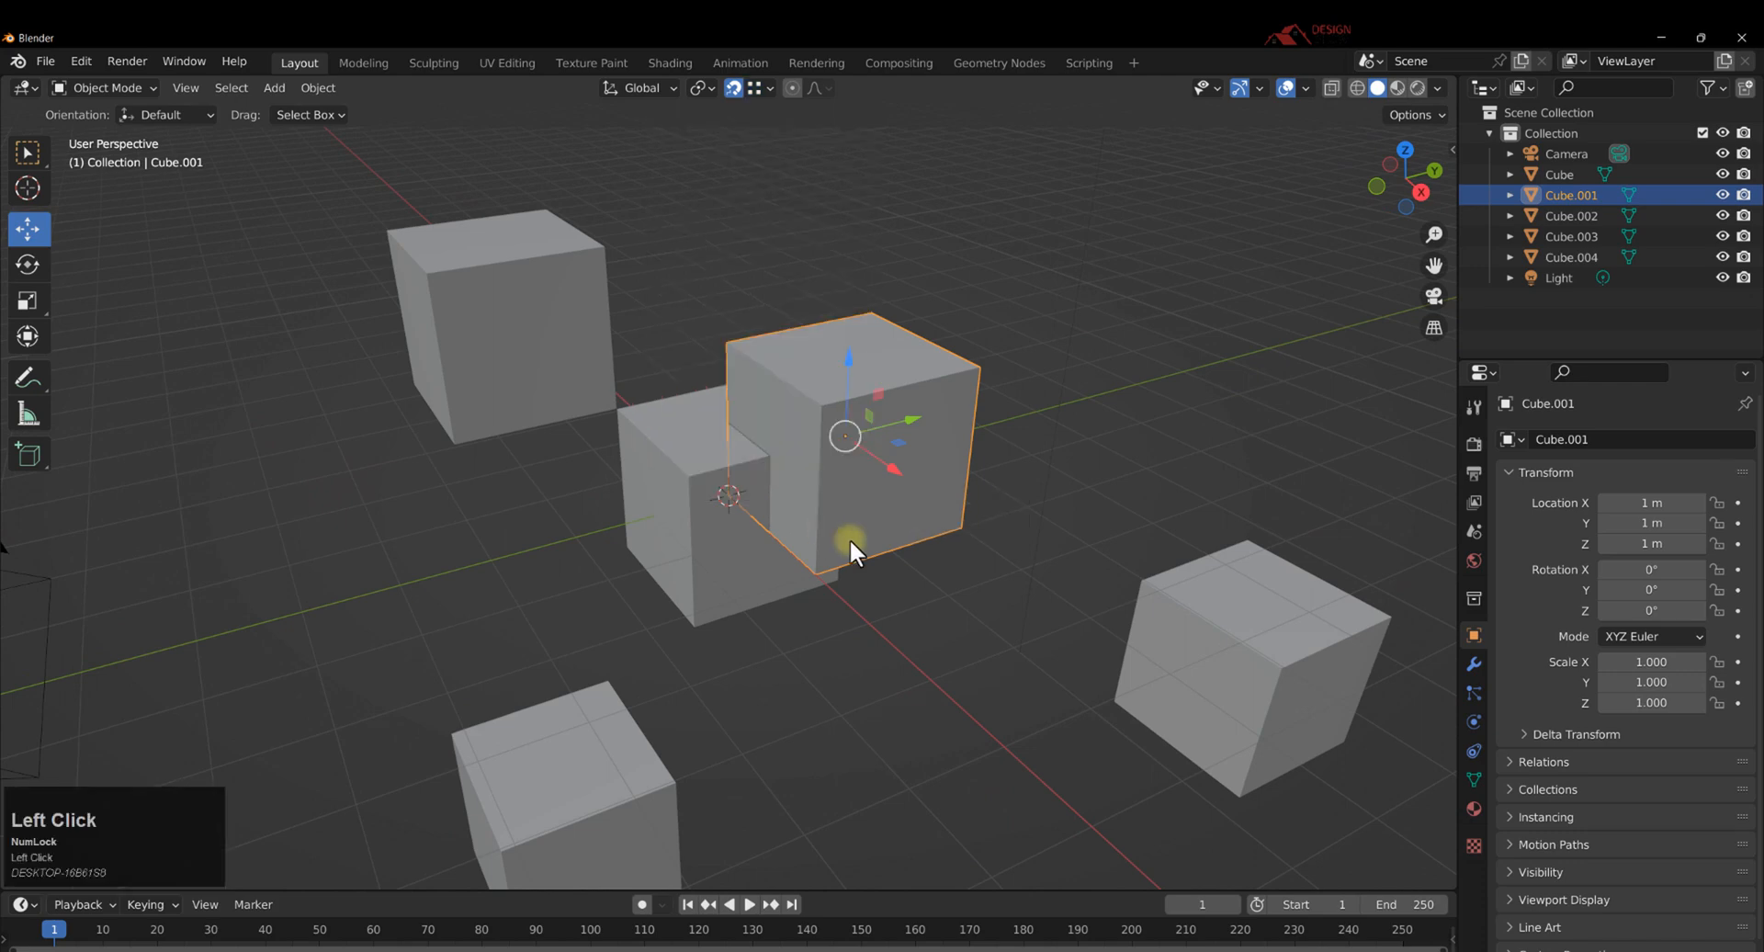
middle_click_drag(890, 441, 845, 349)
left_click(770, 88)
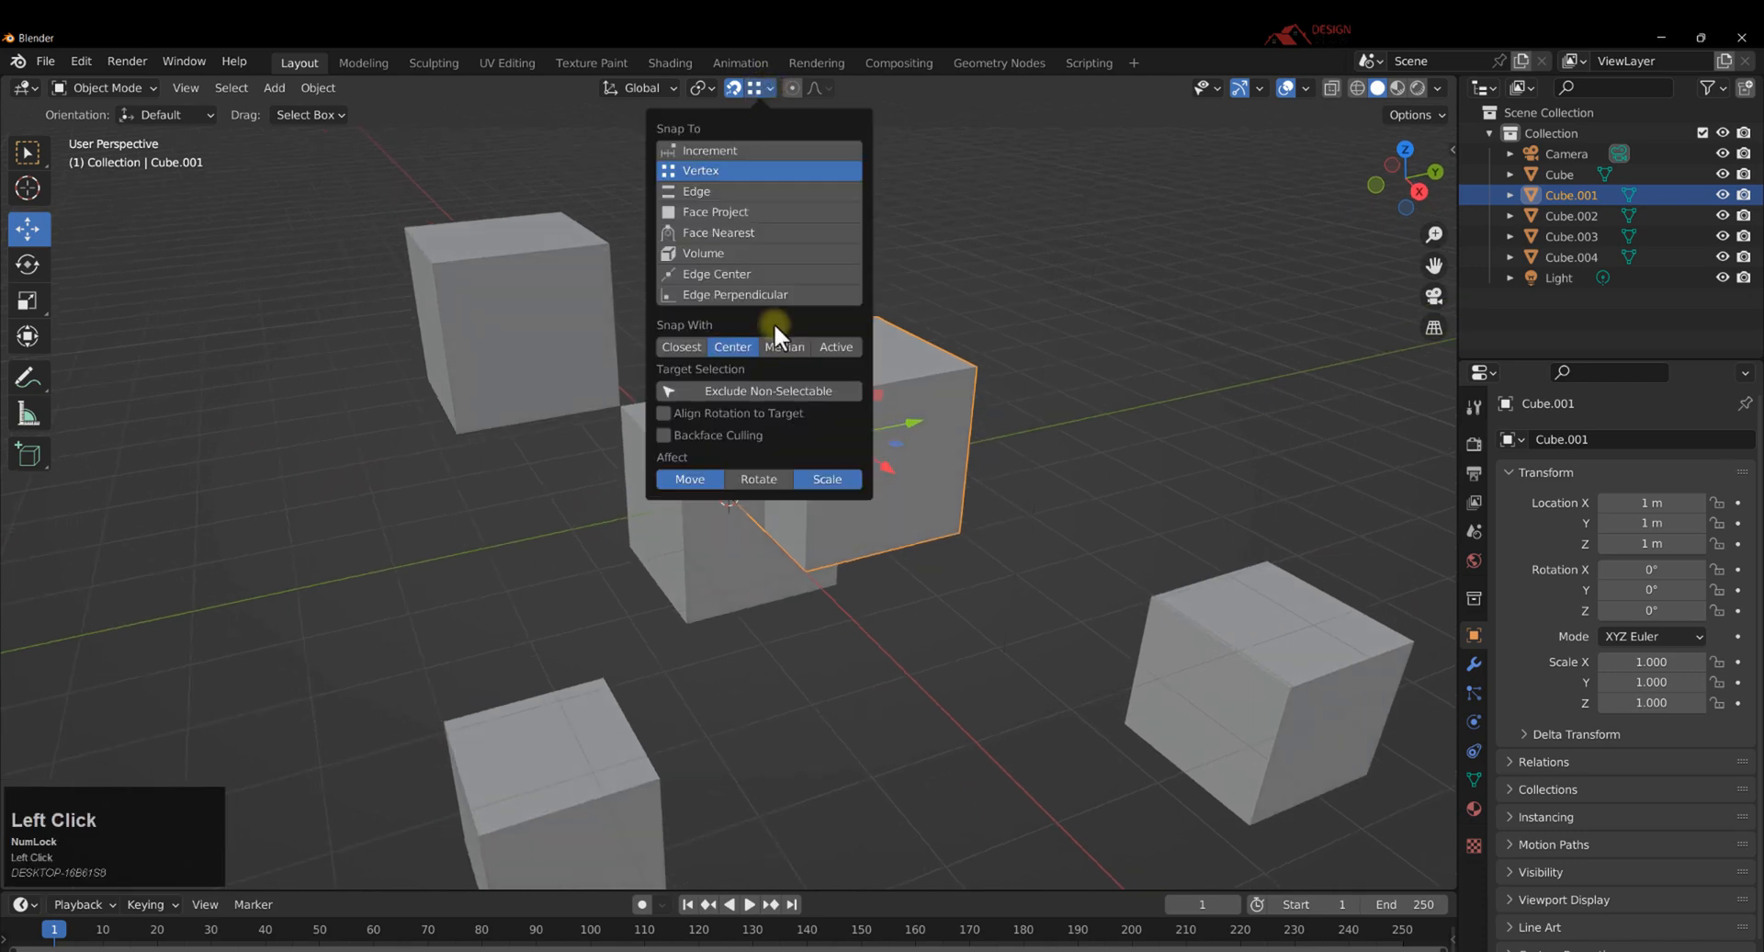
left_click(697, 481)
middle_click_drag(897, 389, 871, 373)
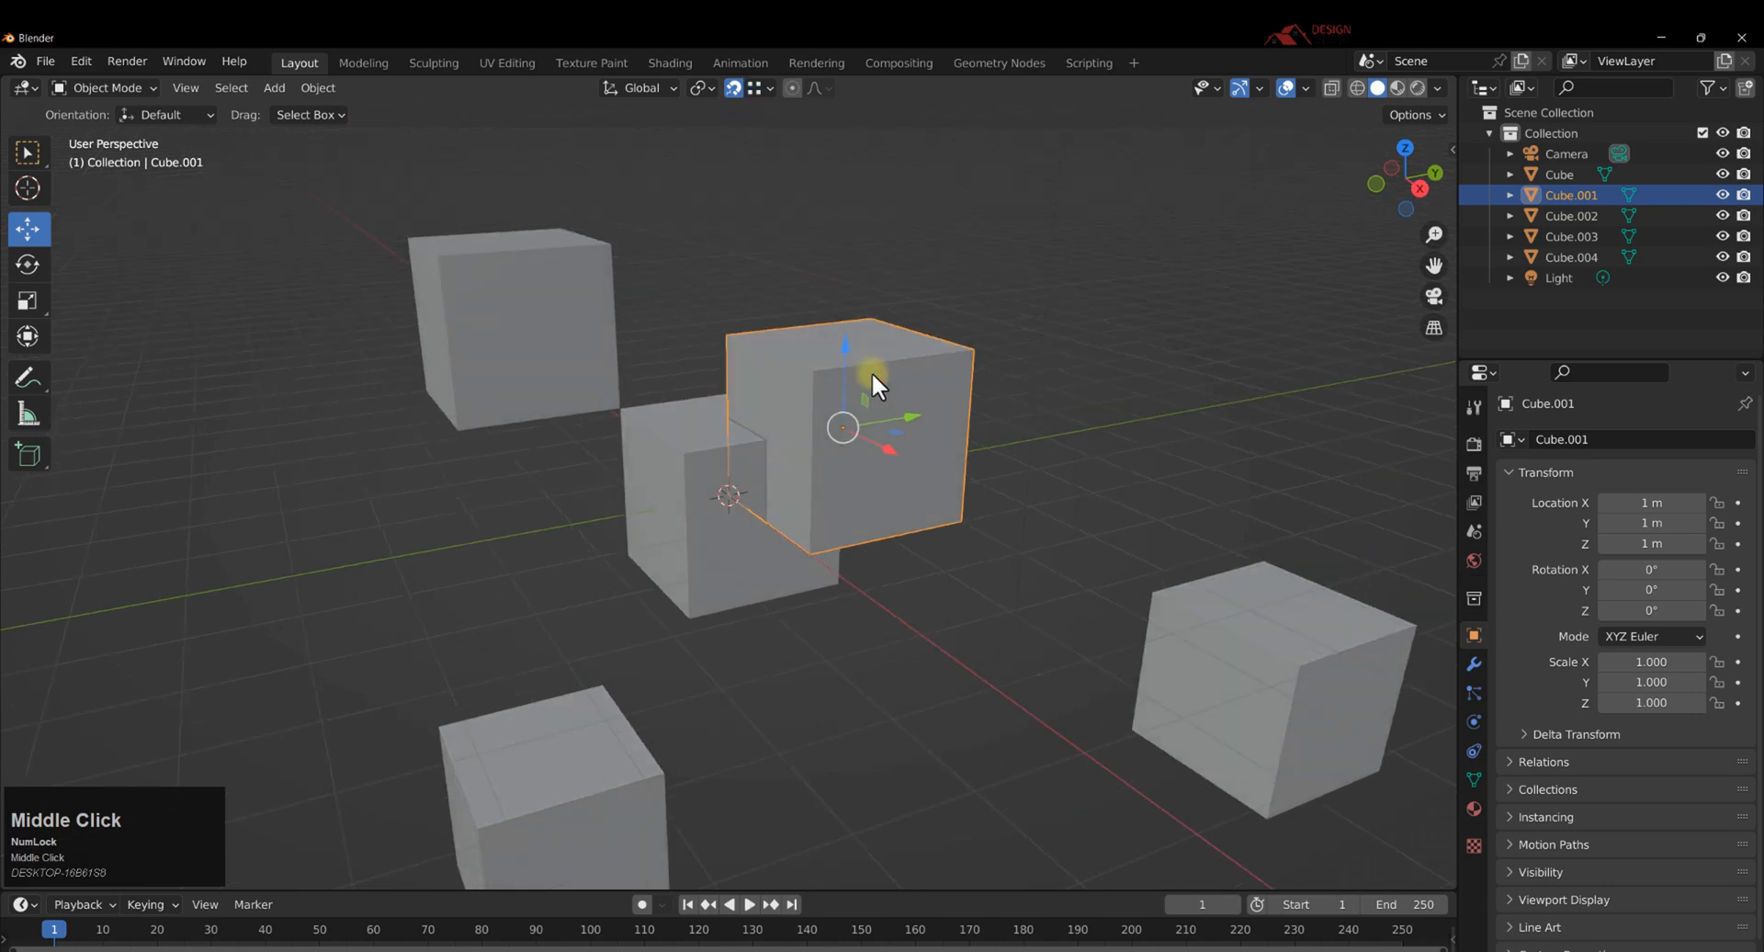
Lower Cube.001 slightly along Z to about 0.97 m and scale it uniformly to about 0.593.
scroll(906, 303, "up", 3)
left_click_drag(900, 306, 903, 313)
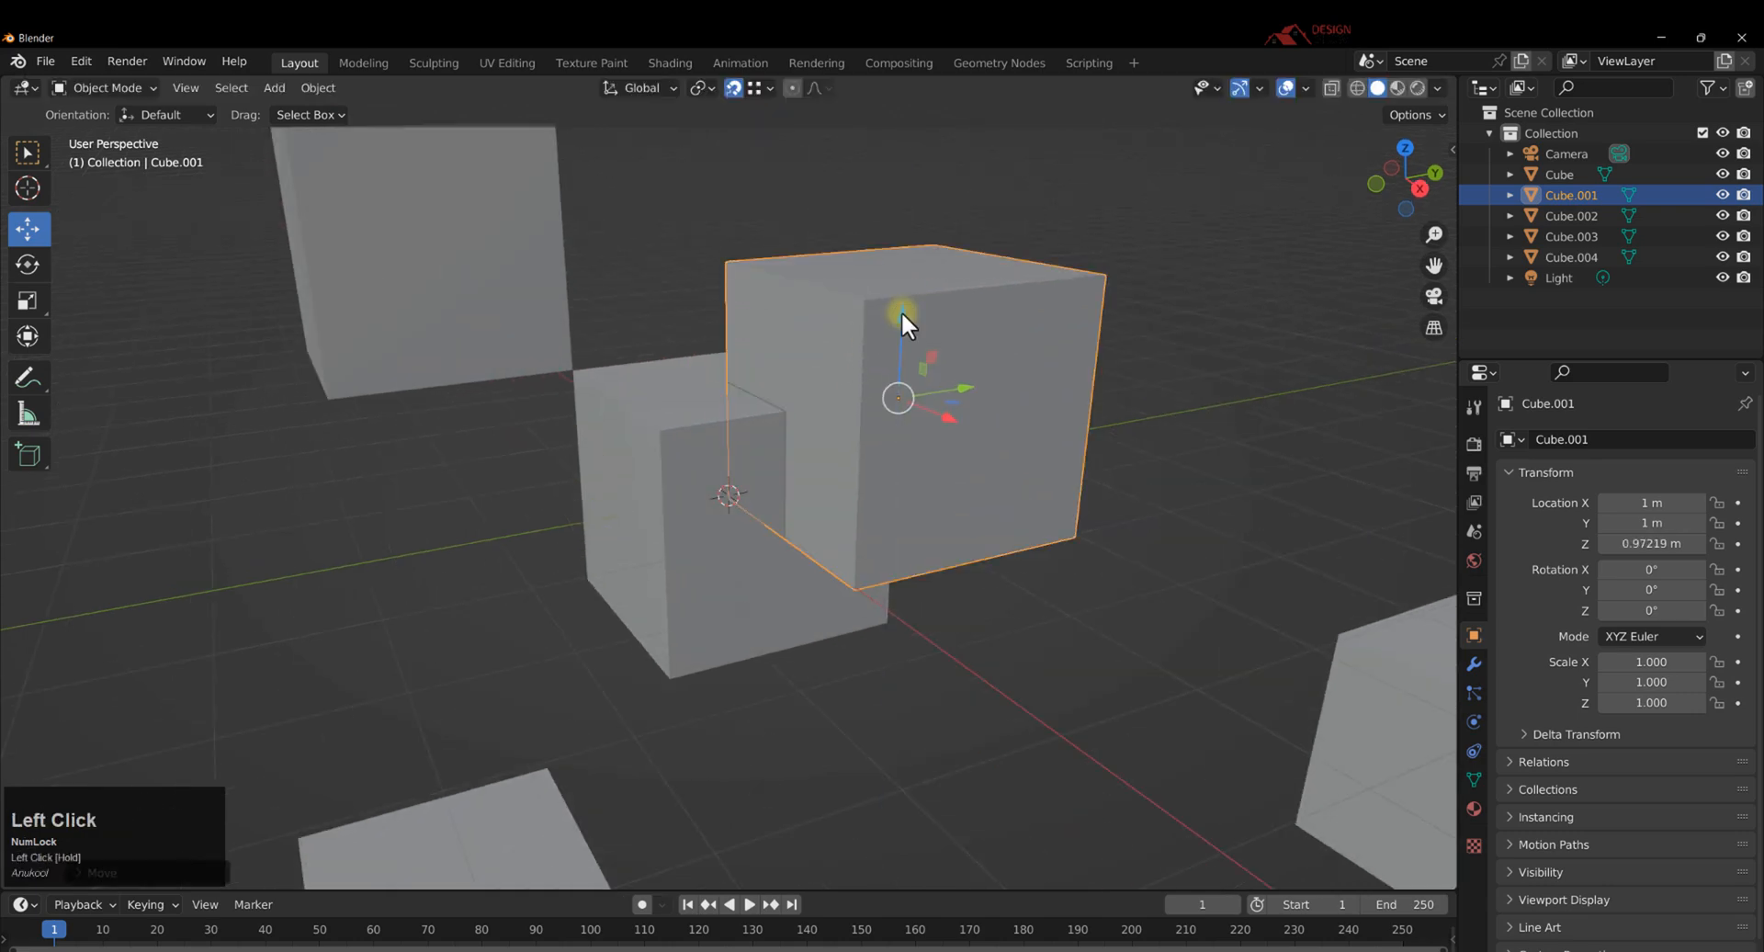
key("s")
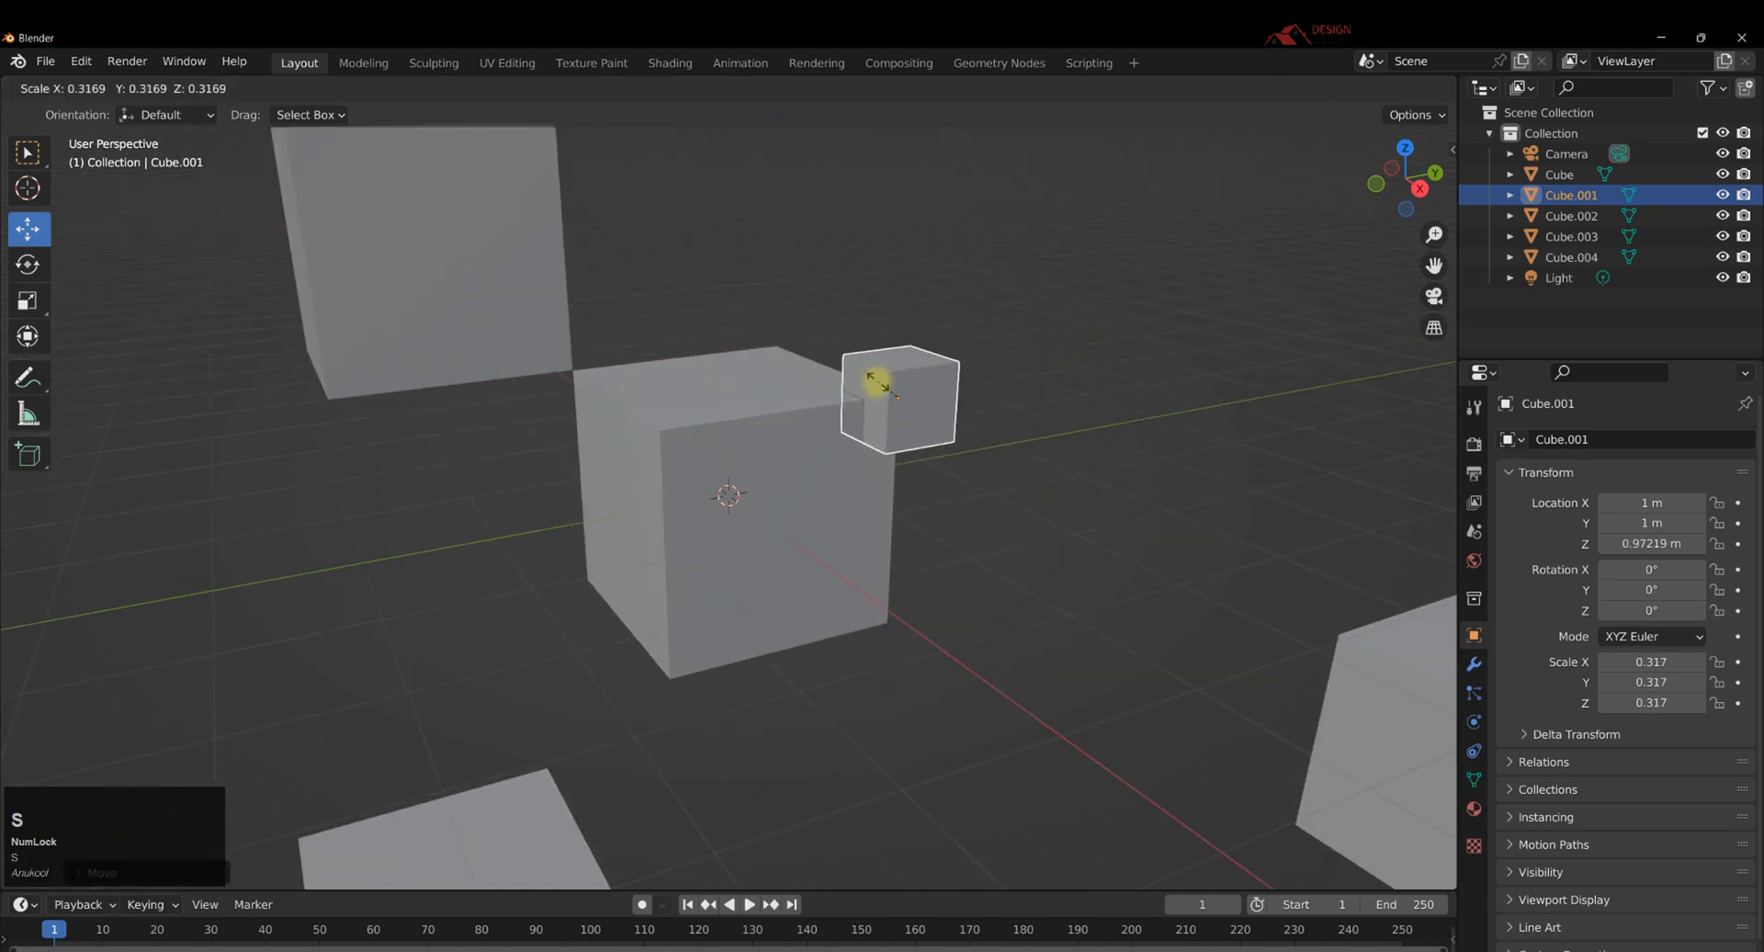
left_click(898, 348)
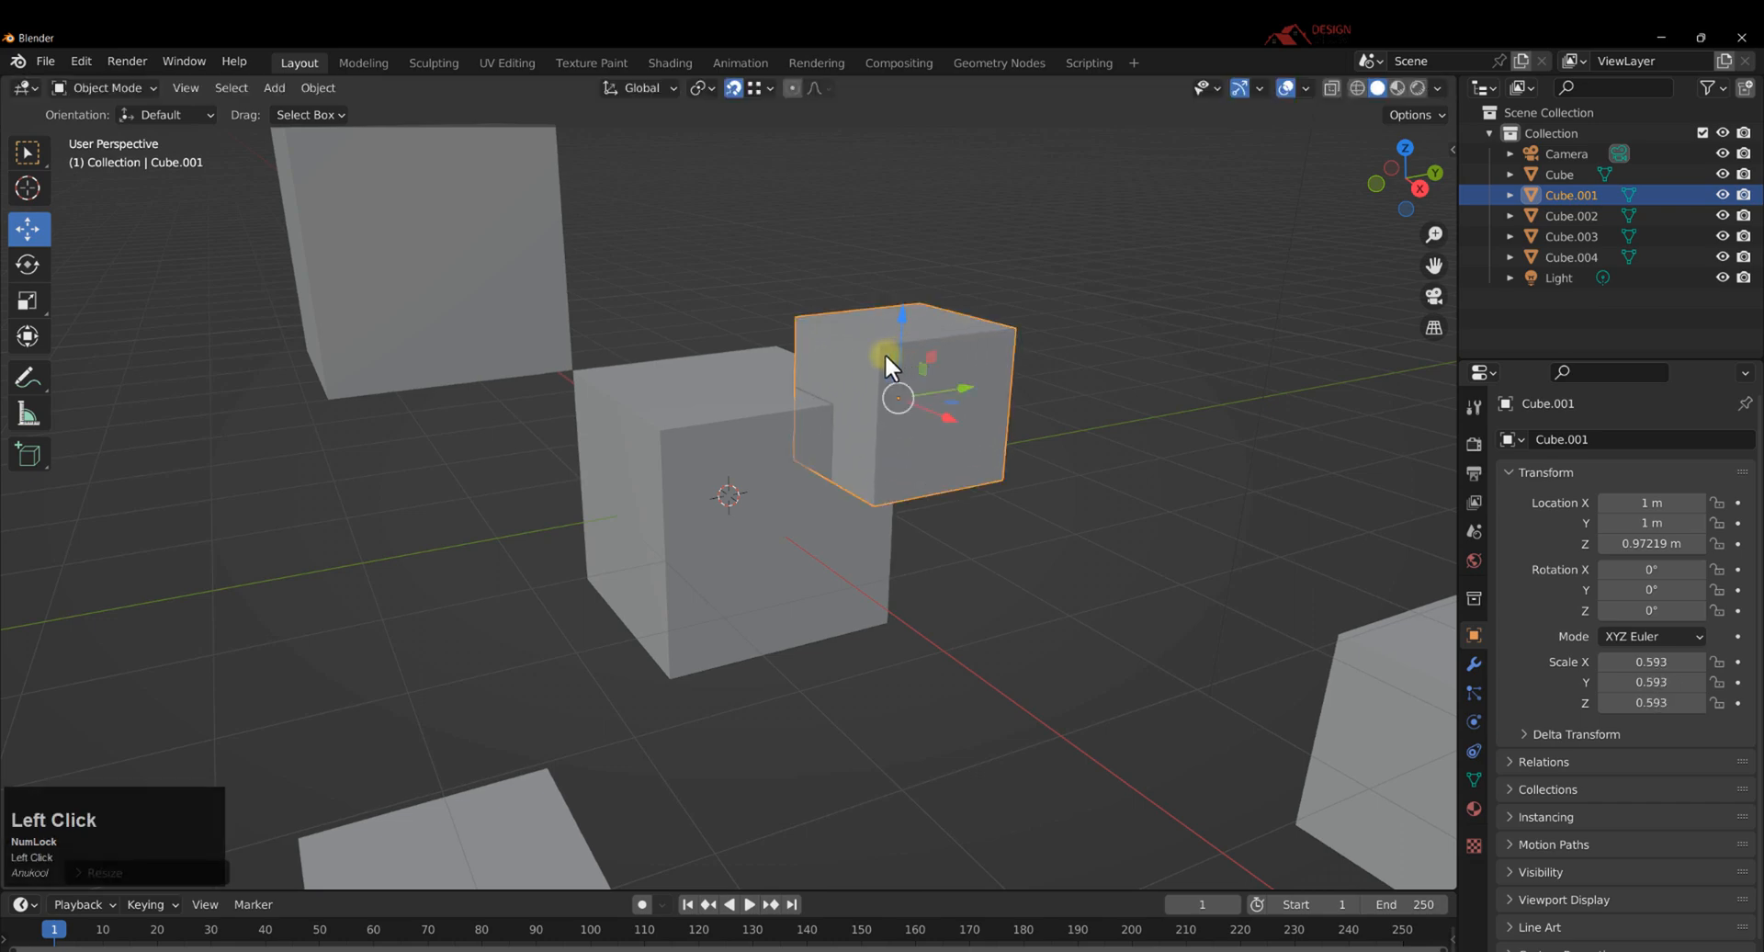
With Snap With set to Closest, lower Cube.001 to about Z 0.71 m and scale it uniformly to about 0.287.
left_click(762, 86)
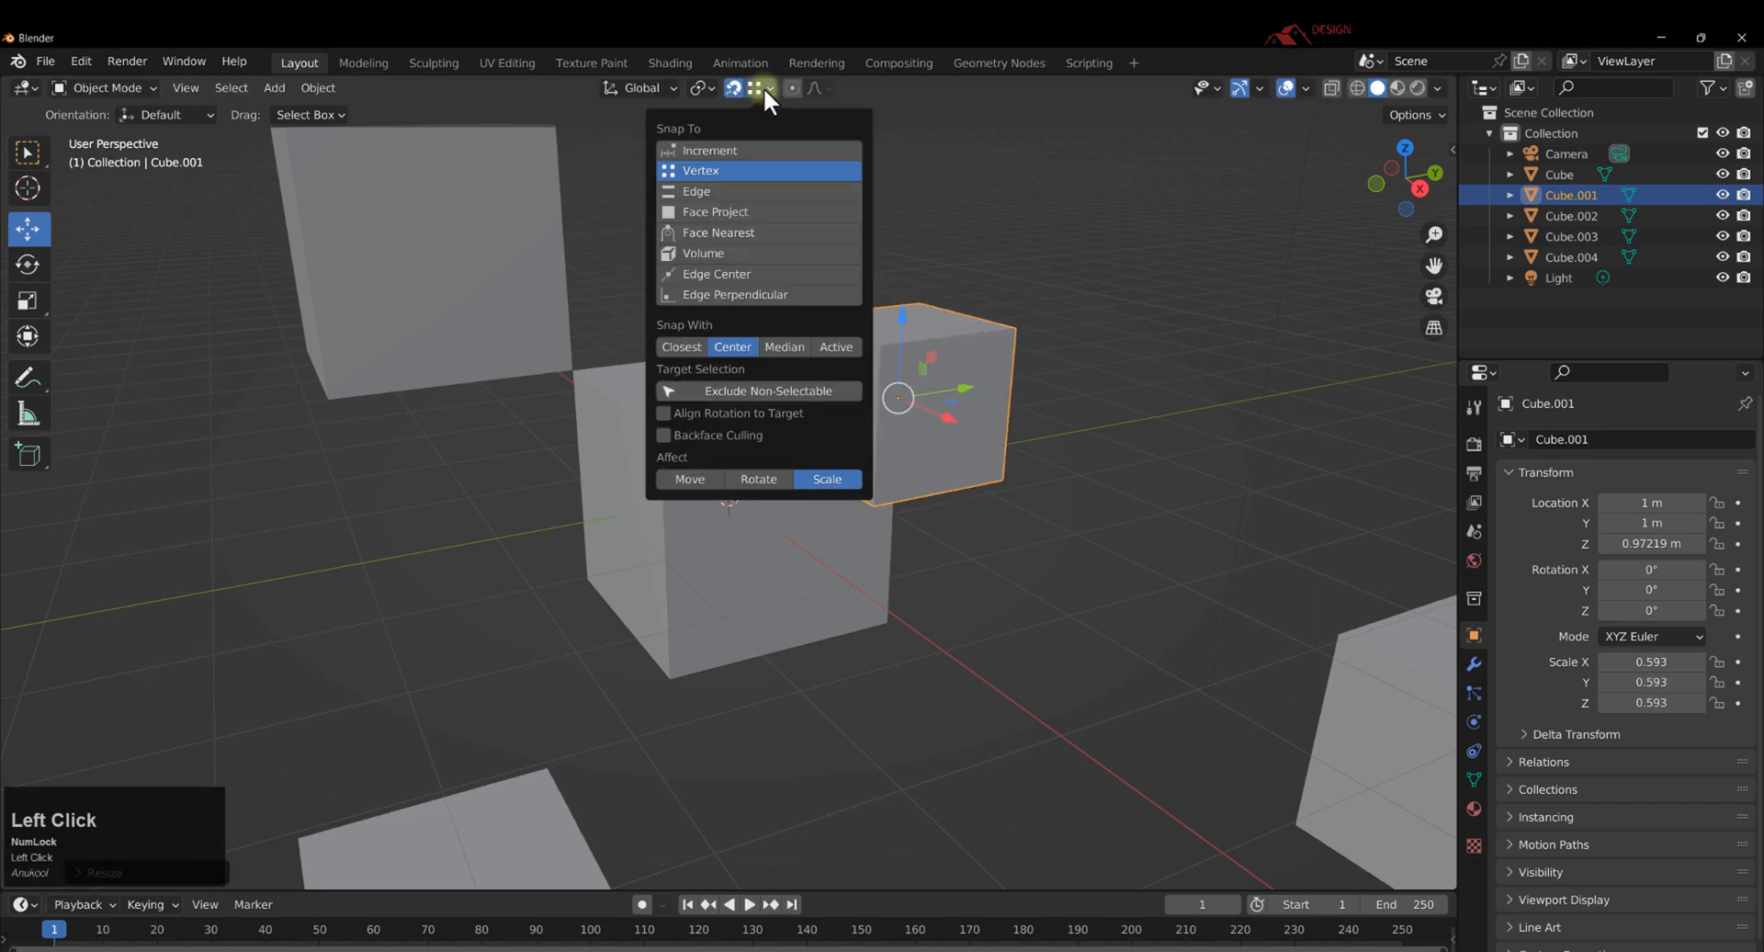
left_click(675, 351)
left_click_drag(904, 317, 895, 349)
key("s")
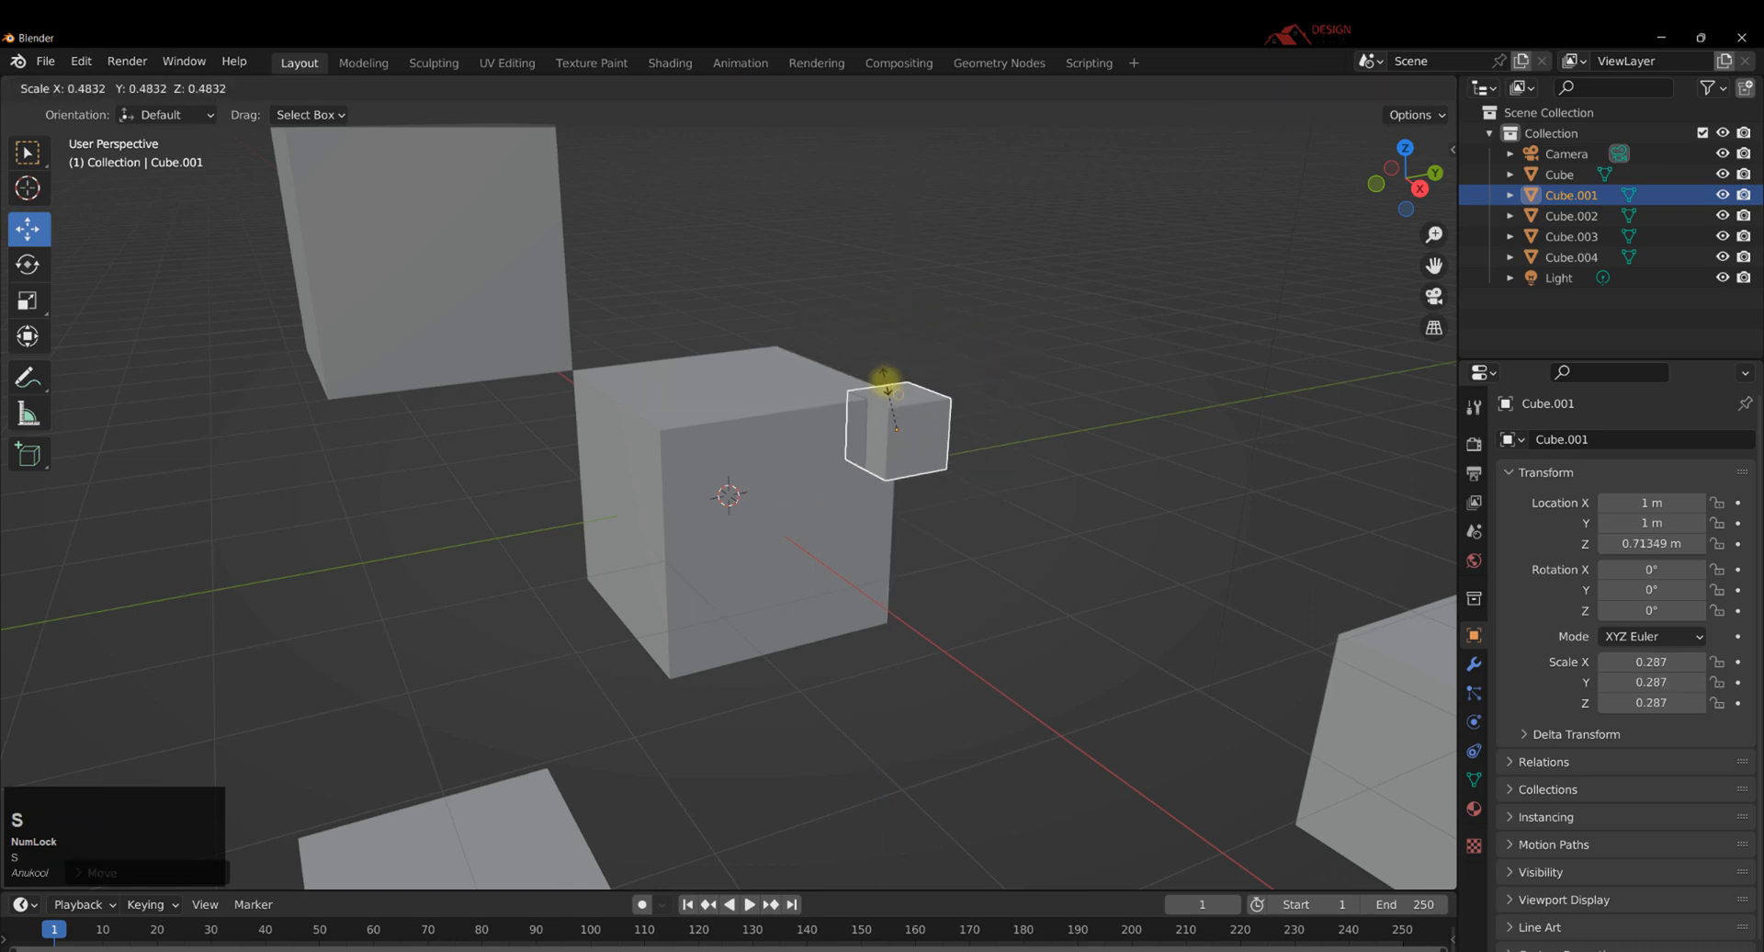
key("space")
Scale Cube.001 along the global Y axis with vertex snapping until its Y scale is 2.000.
left_click(763, 87)
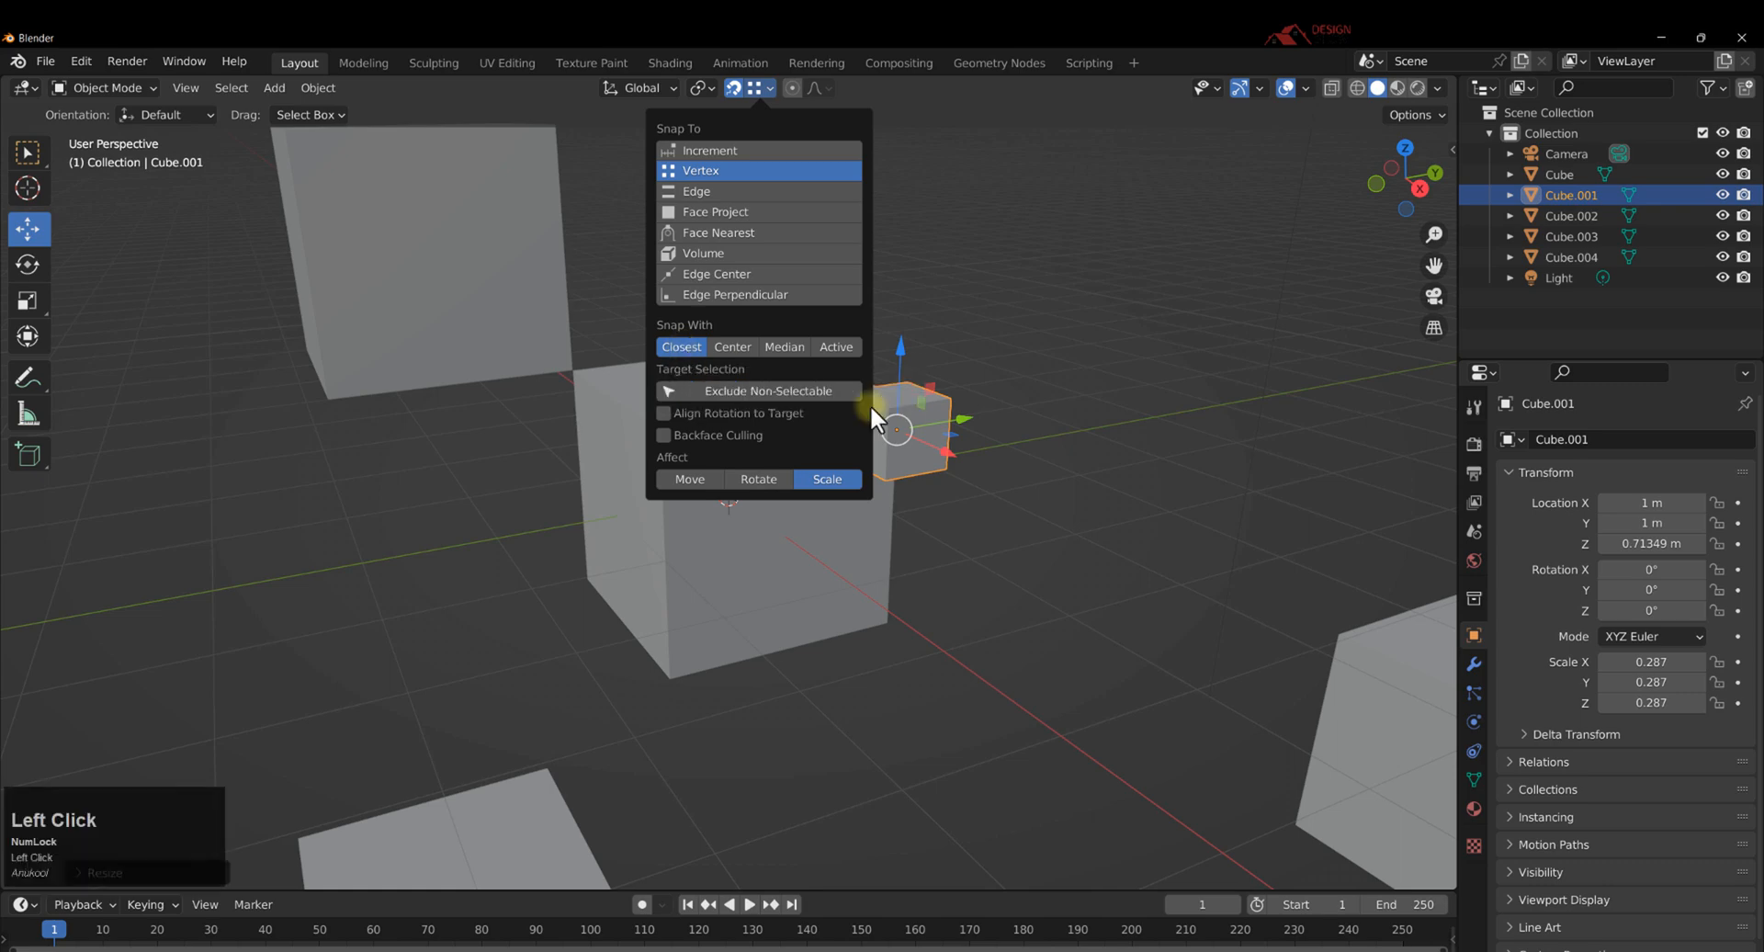
scroll(915, 404, "up", 2)
key("s")
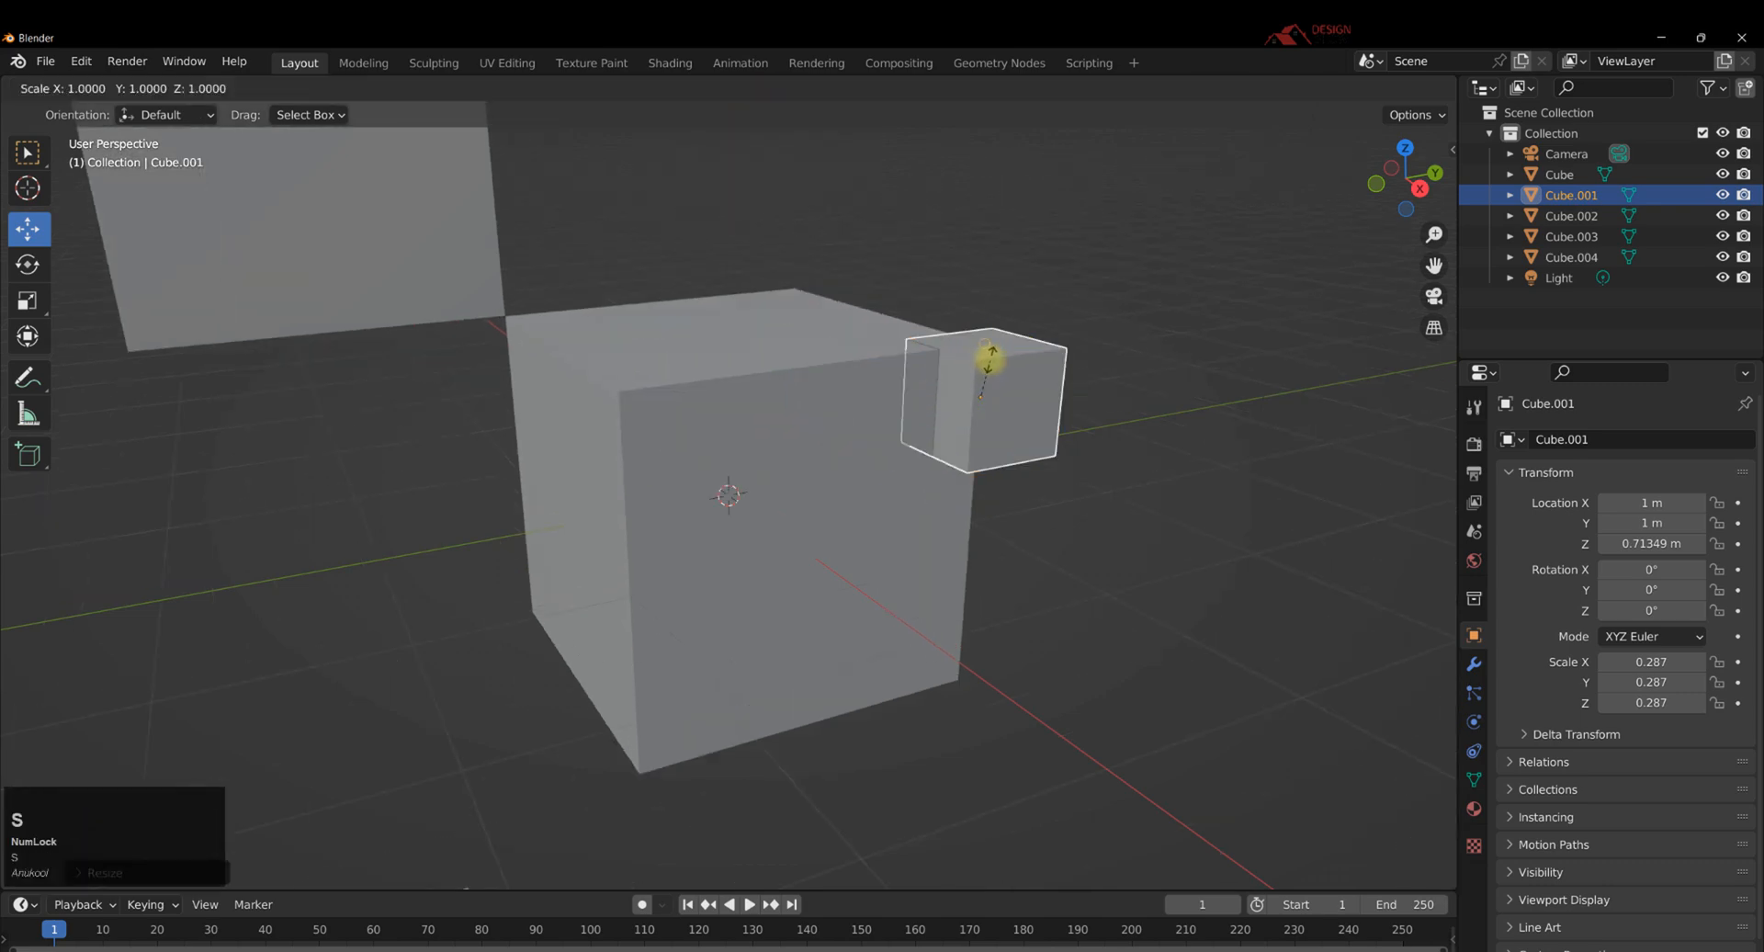
key("y")
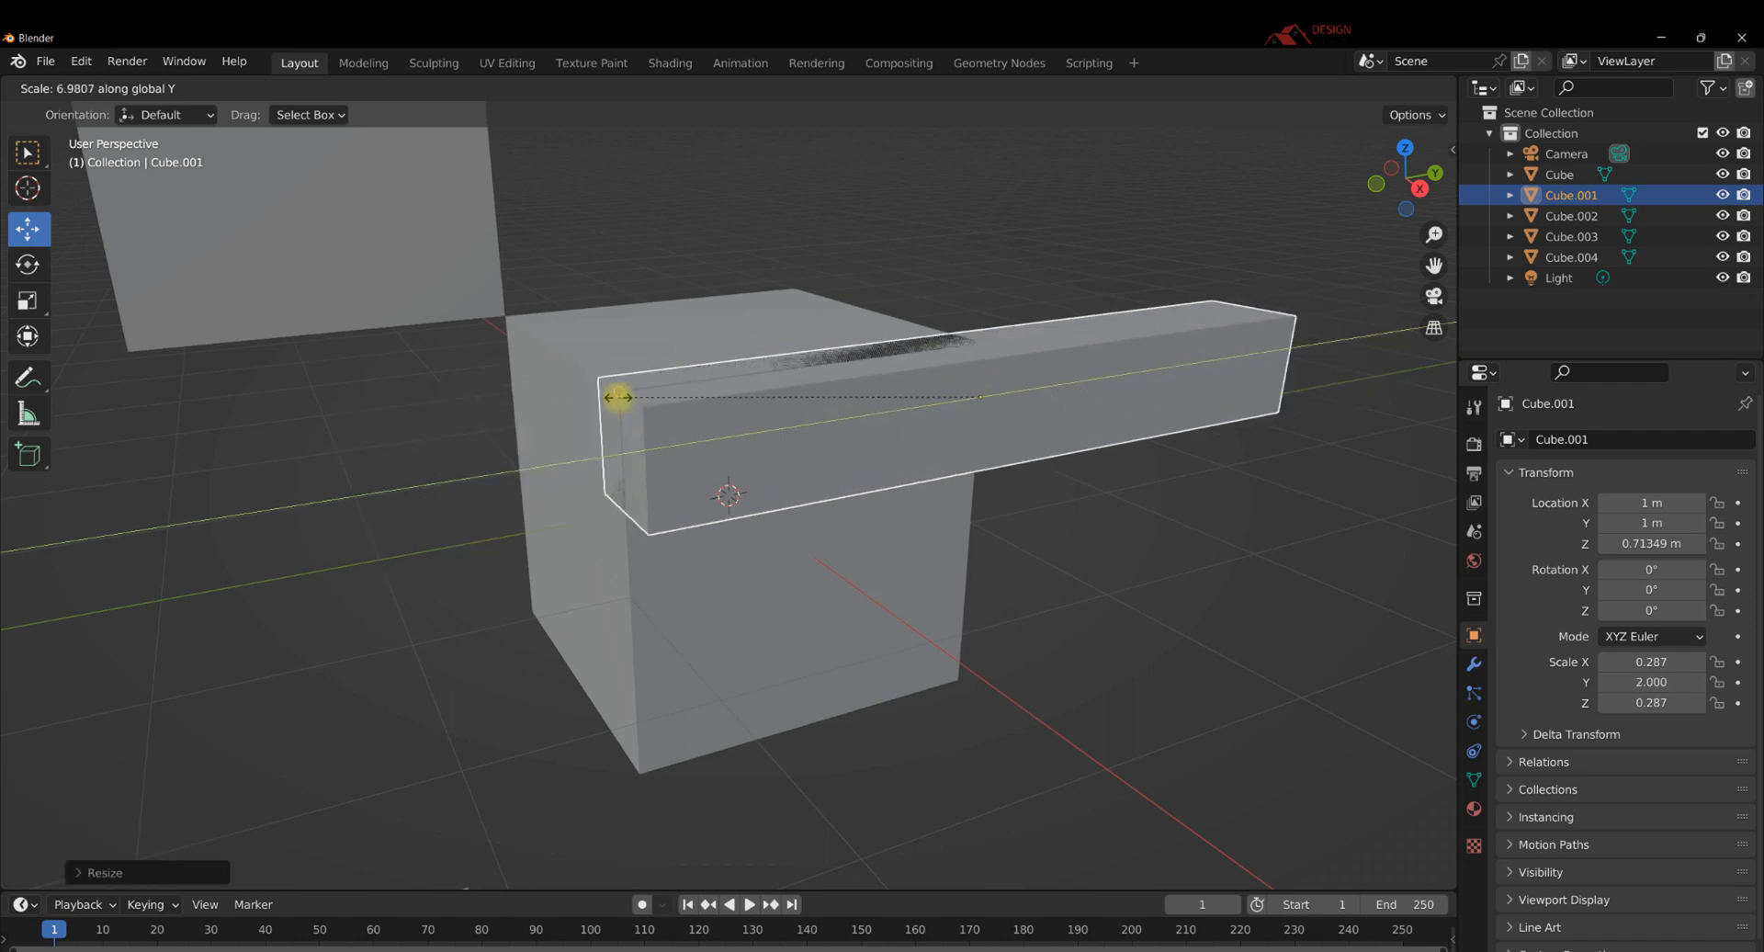
left_click(643, 394)
scroll(649, 395, "down", 3)
middle_click_drag(746, 398, 719, 437)
Start timeline playback, deselect Cube.001, and stop playback at frame 55.
key("space")
left_click(1033, 576)
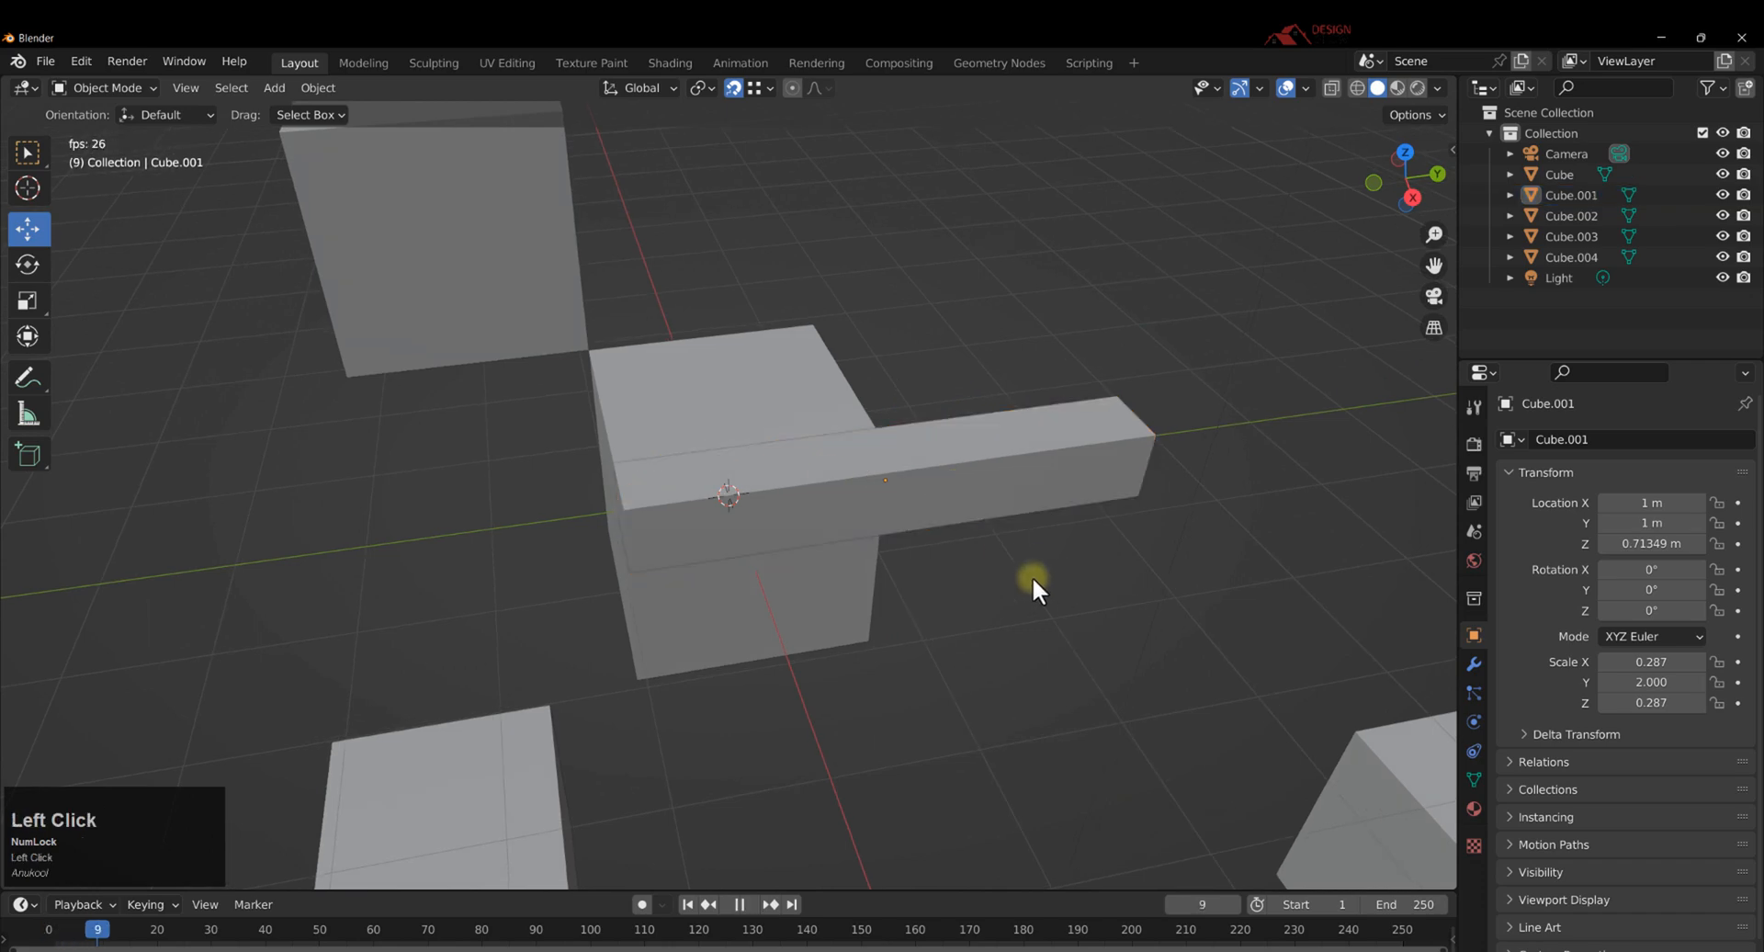
scroll(807, 494, "down", 2)
left_click(741, 904)
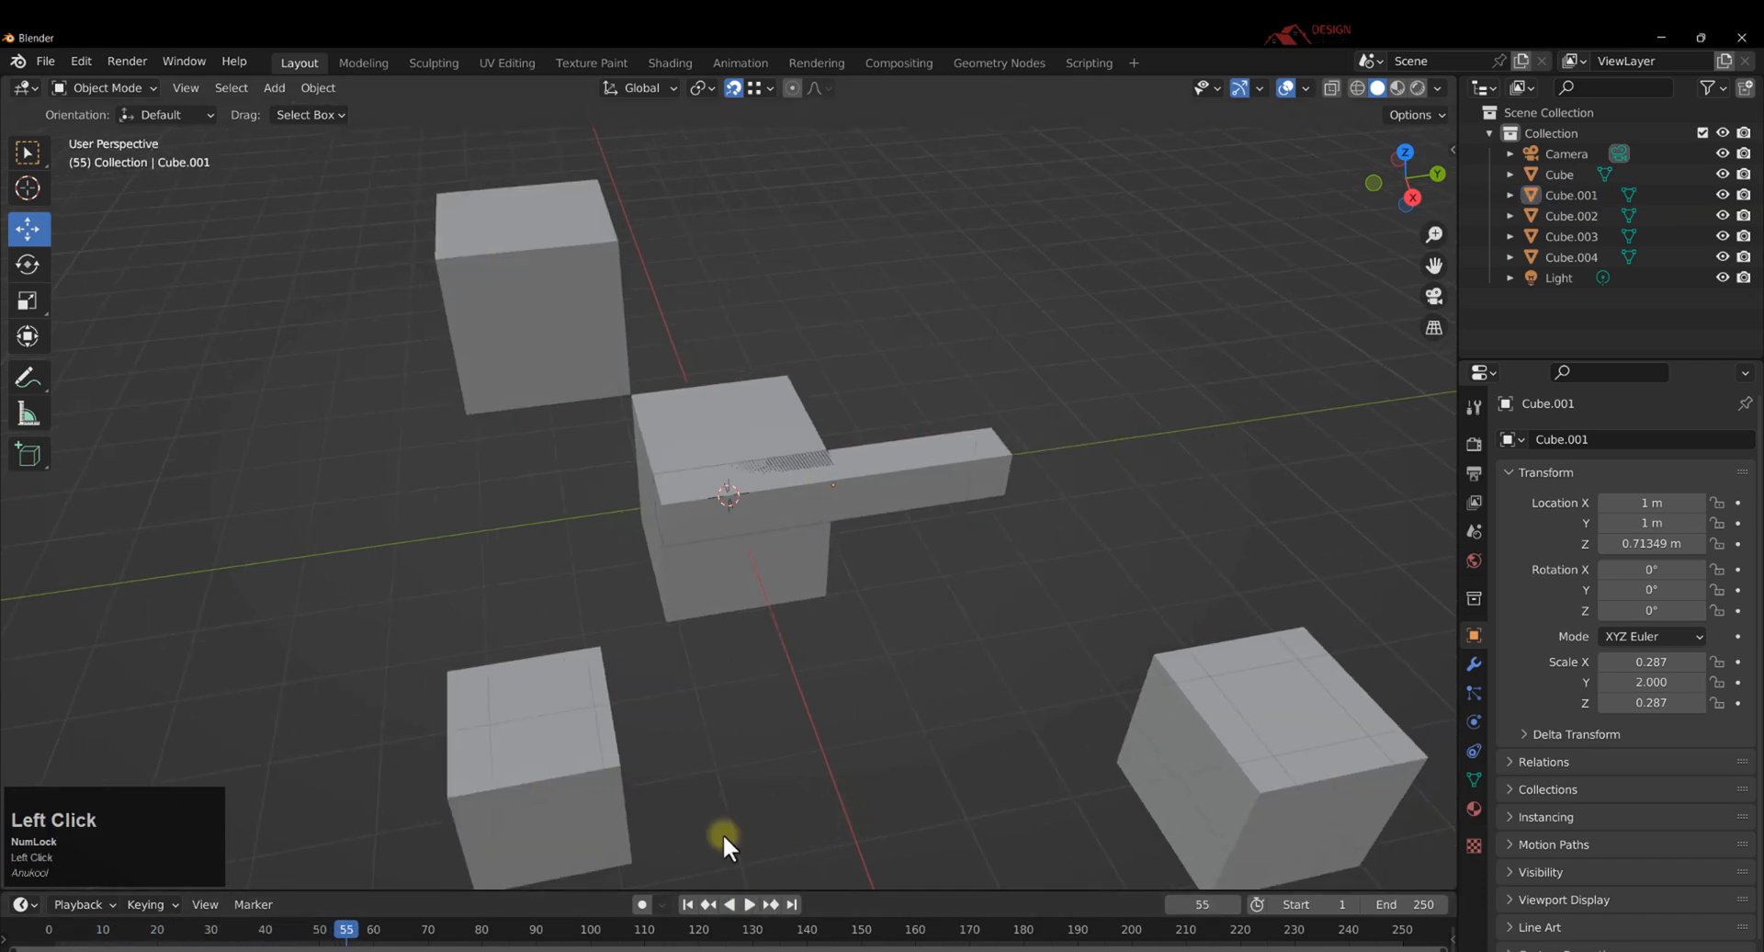
Place the 3D cursor on the empty floor in front of the central cube, between the two front cubes.
middle_click_drag(722, 833, 748, 610)
scroll(706, 381, "up", 2)
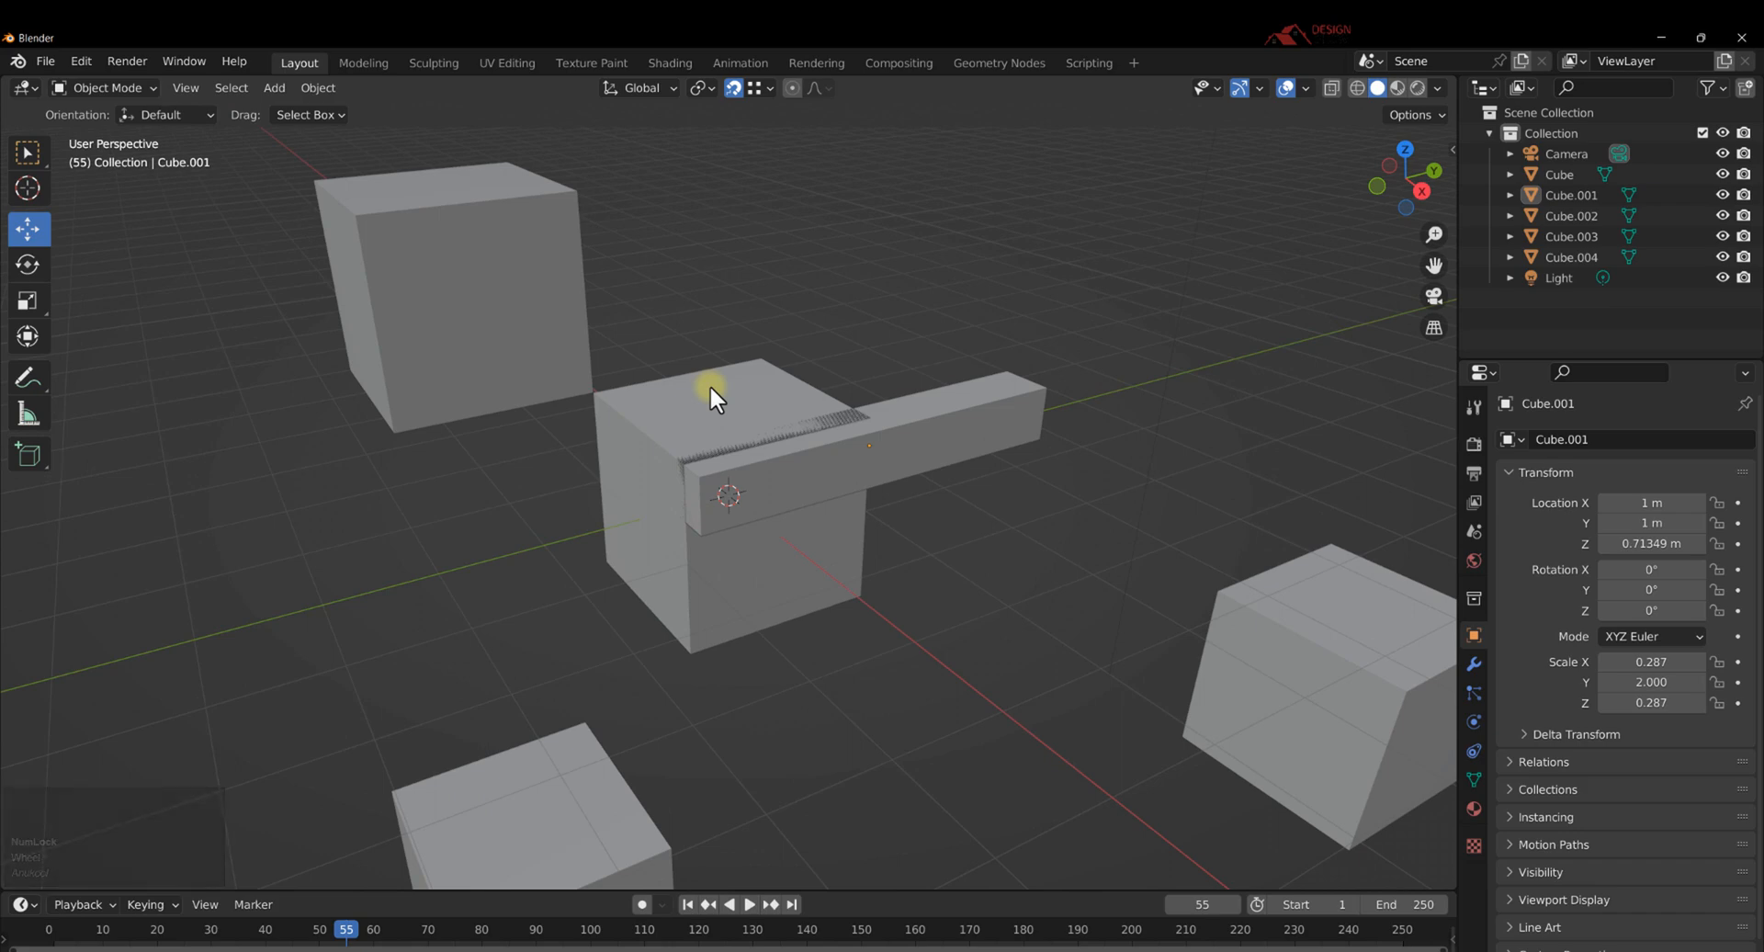
scroll(708, 384, "down", 3)
middle_click_drag(708, 384, 598, 239)
scroll(570, 253, "down", 2)
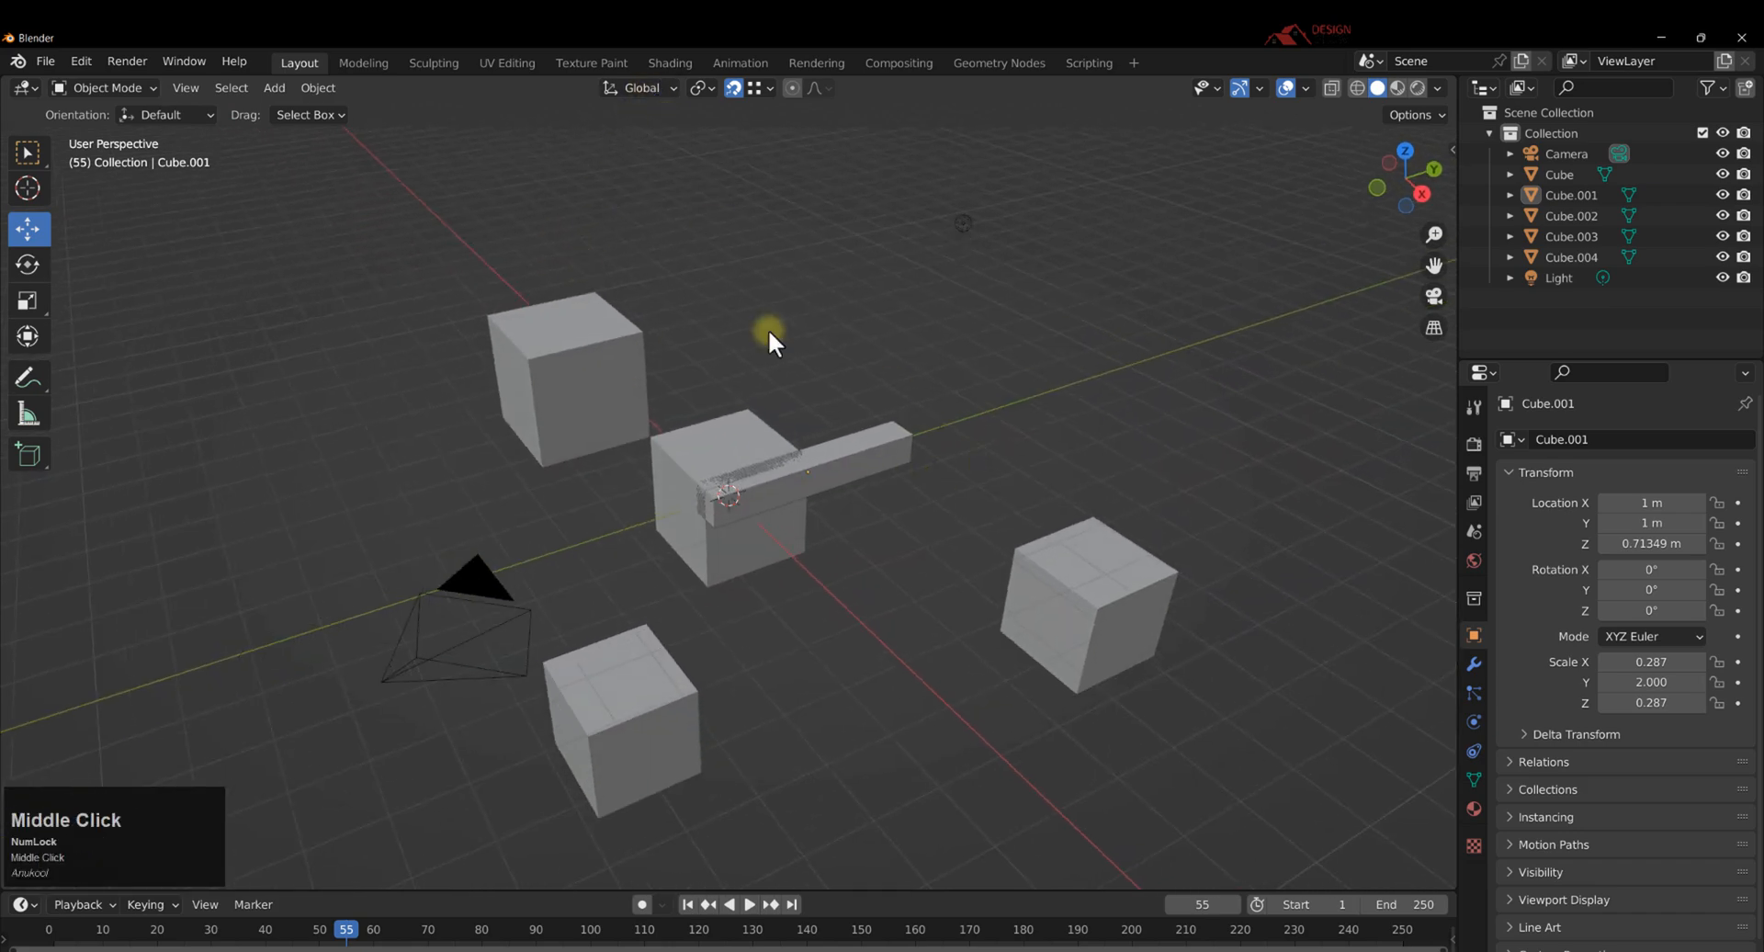
right_click(827, 641, "shift")
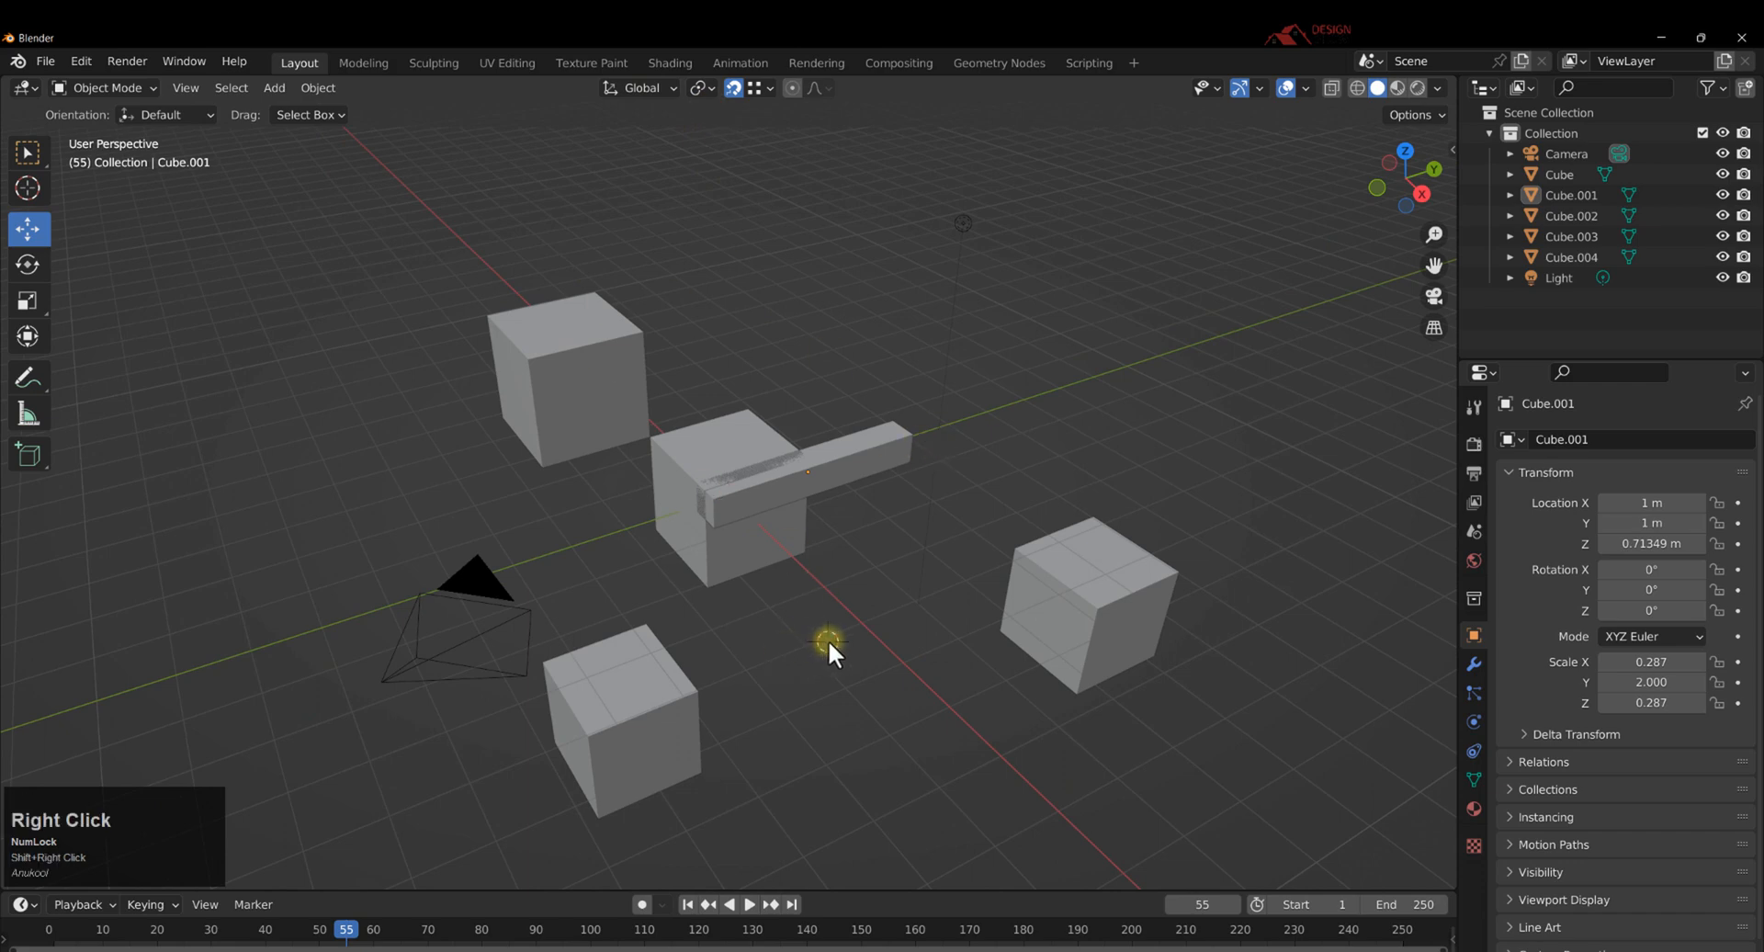
Add a UV sphere at the 3D cursor, between the two front cubes.
key("shift+a")
left_click(832, 559)
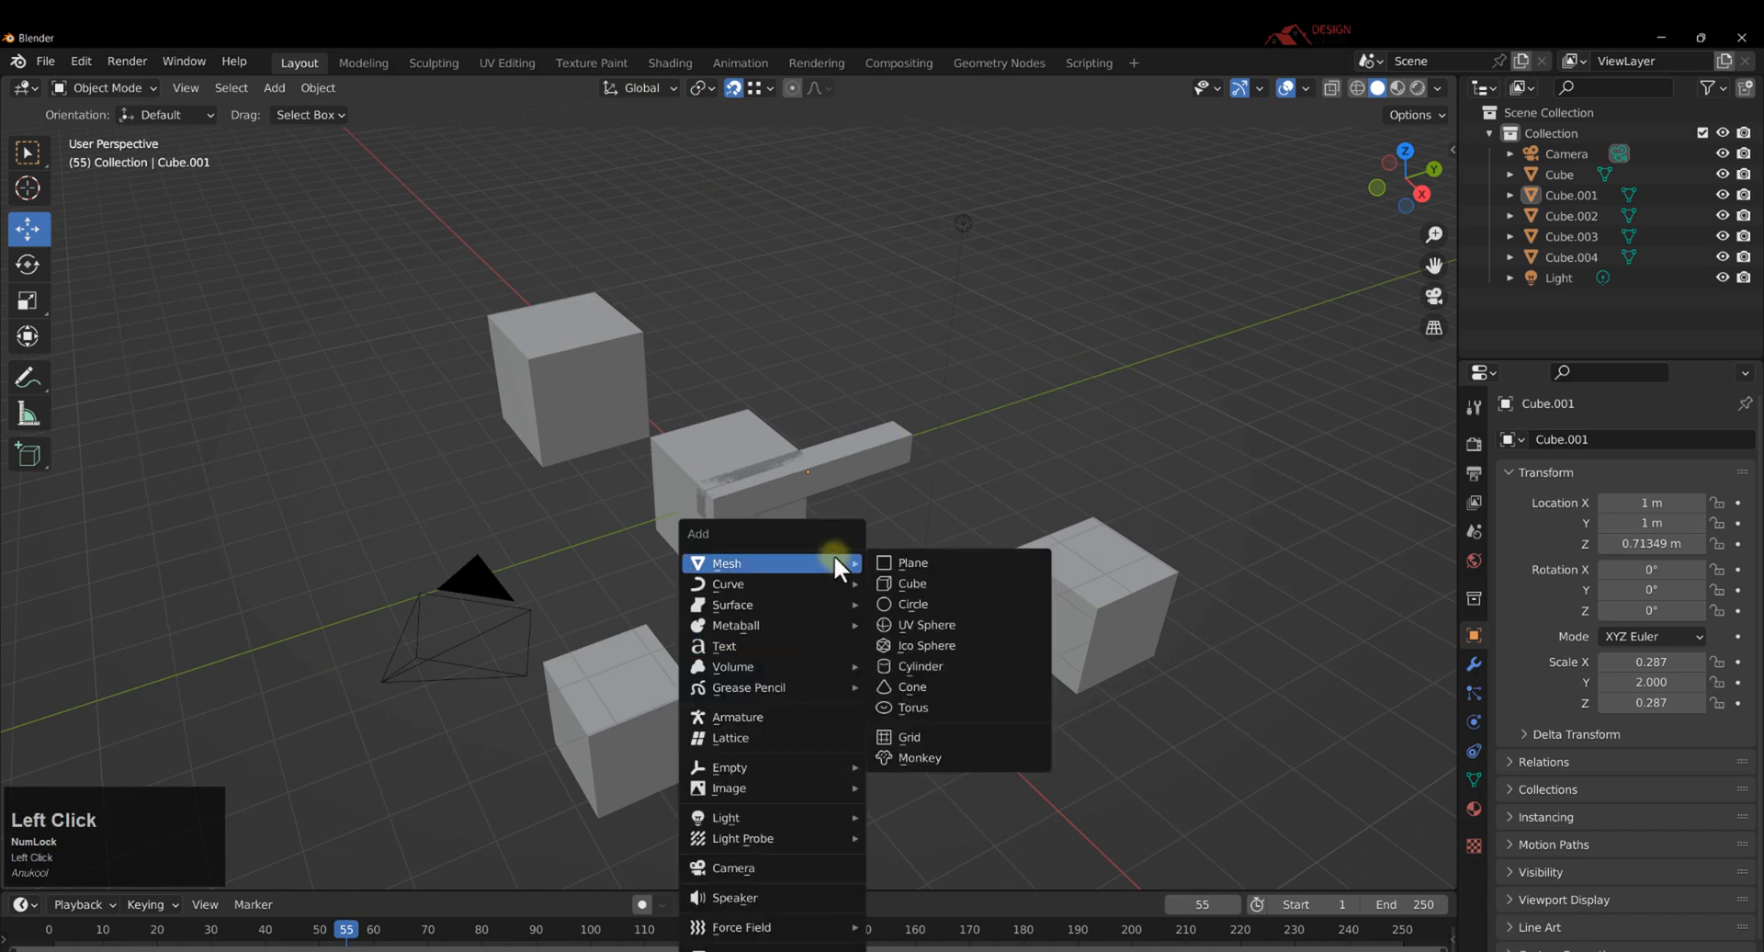
left_click(924, 625)
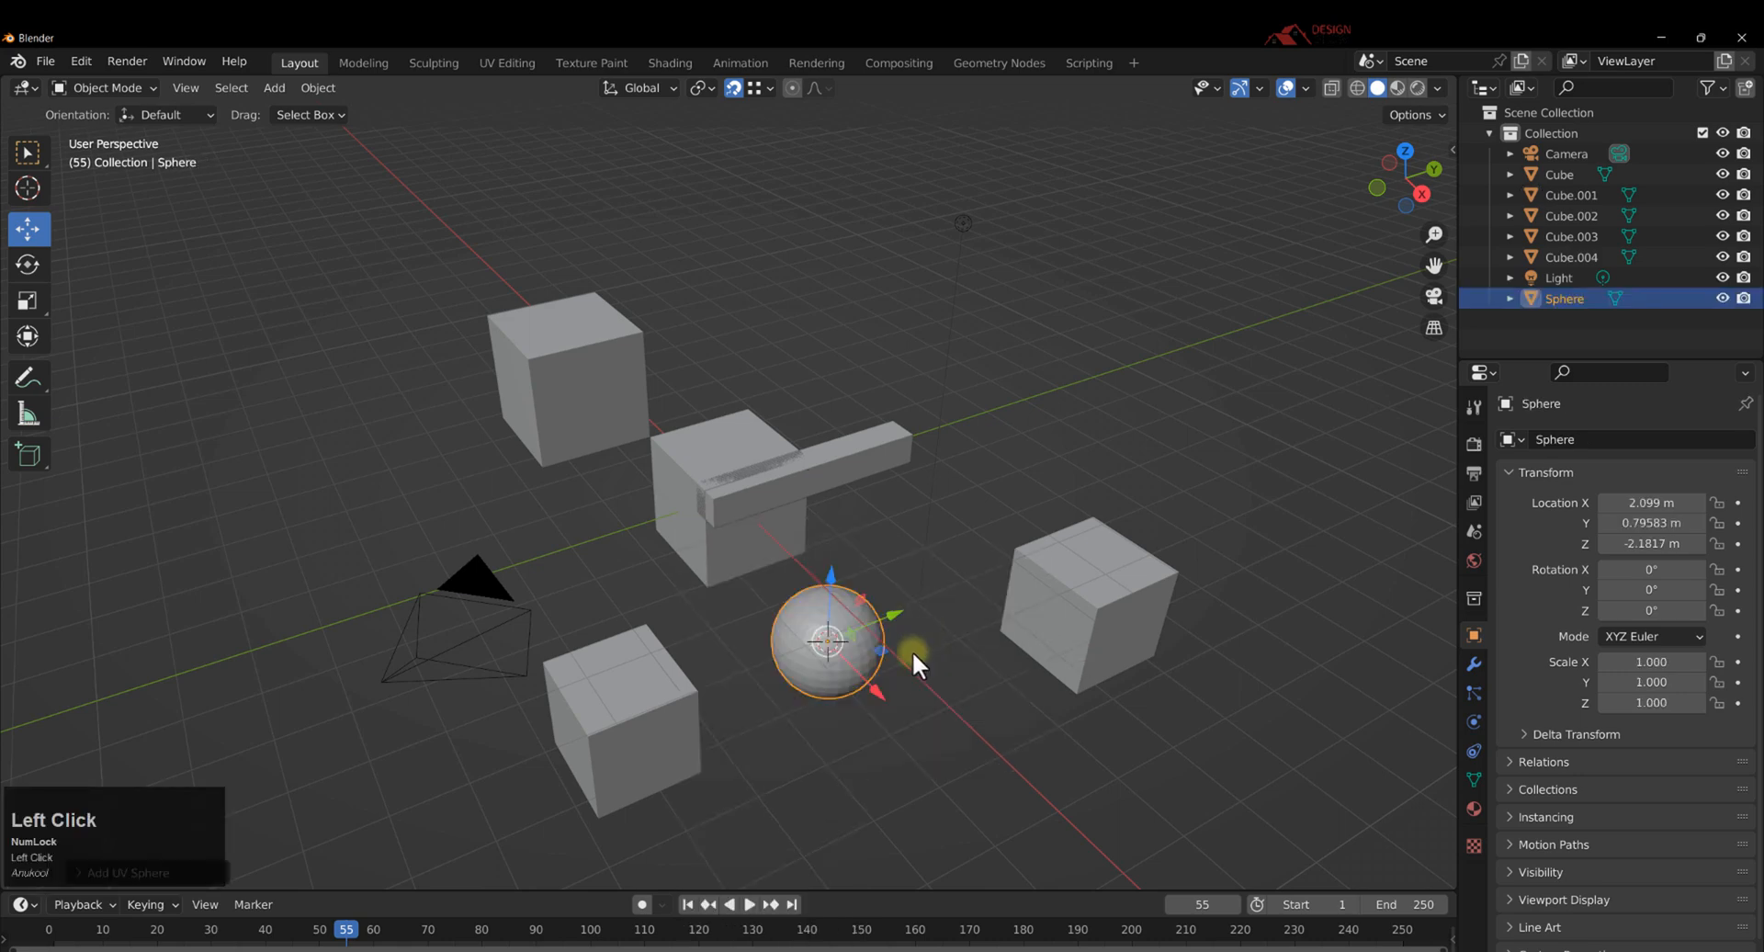
scroll(896, 657, "up", 2)
scroll(884, 666, "up", 2)
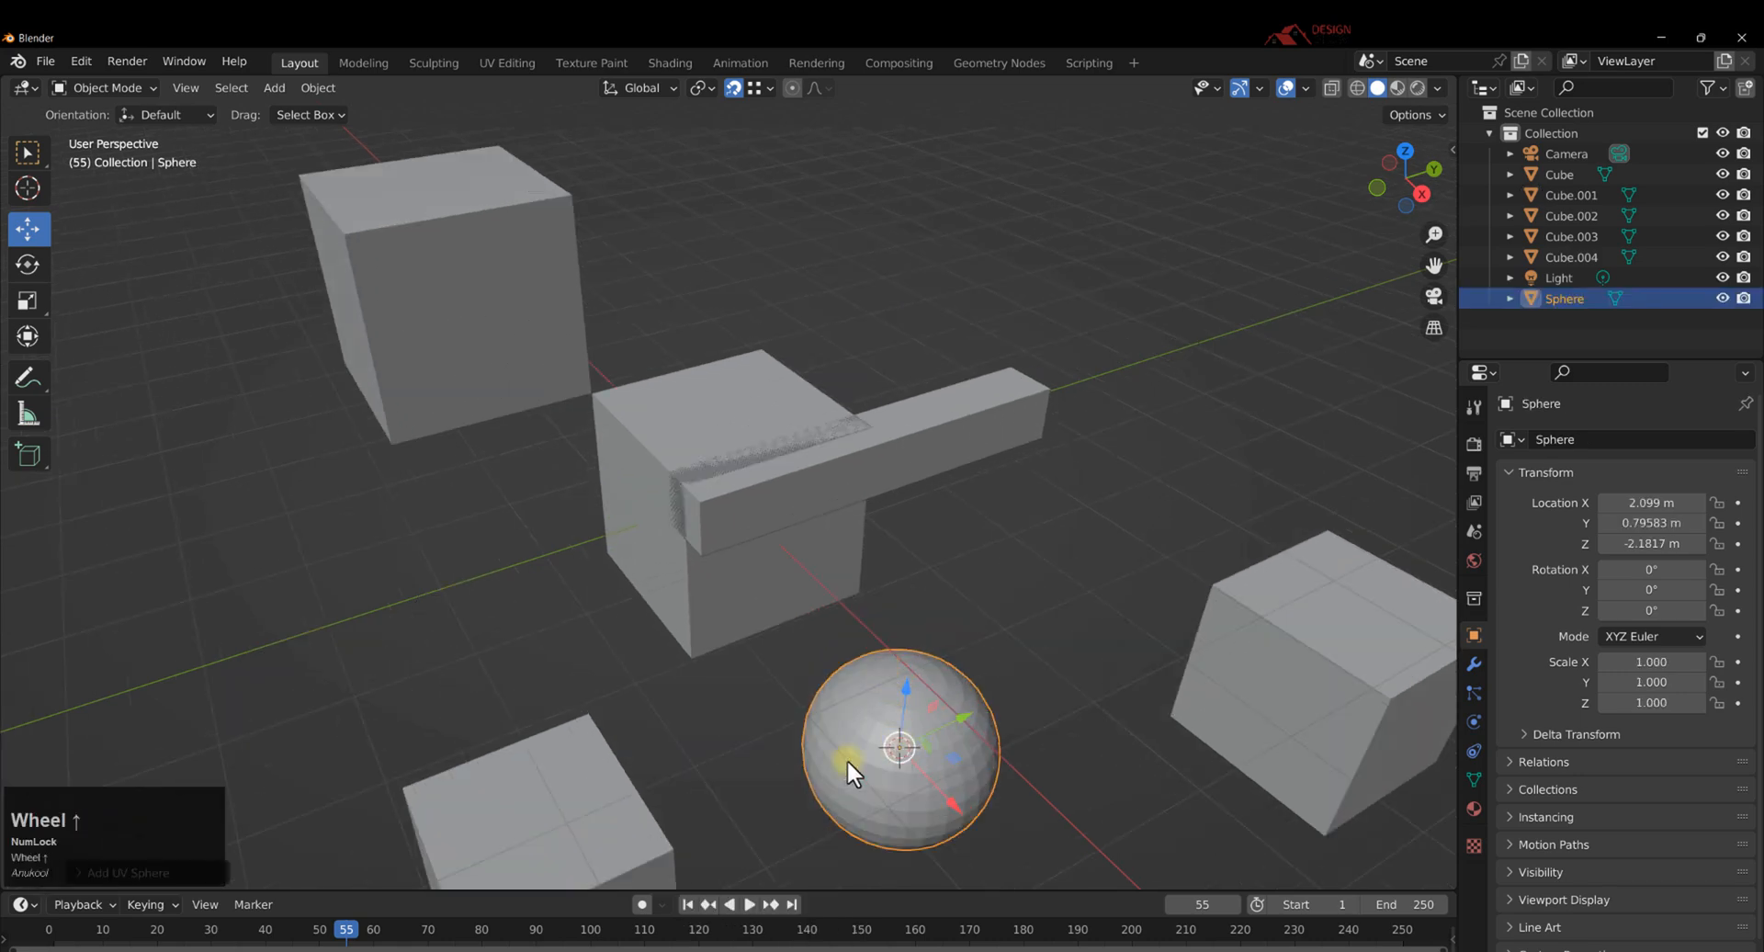
Smooth the new UV sphere by raising its segments to 88 and its rings to about 126.
left_click(209, 869)
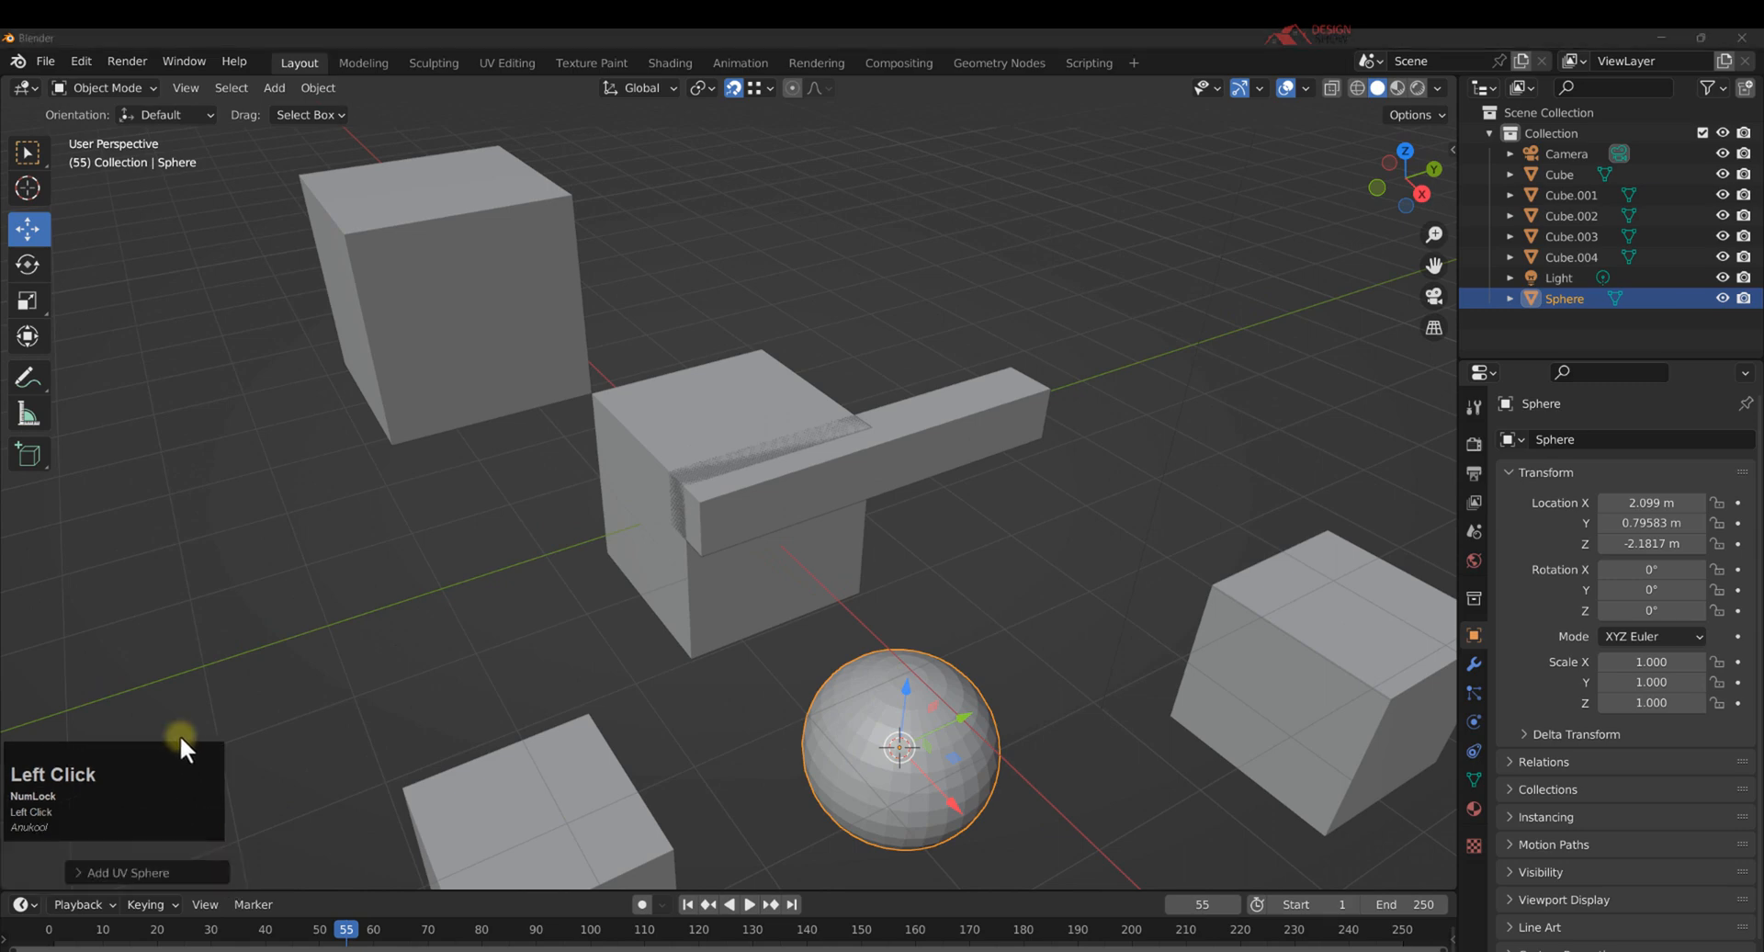
left_click(176, 869)
left_click_drag(246, 650, 1047, 871)
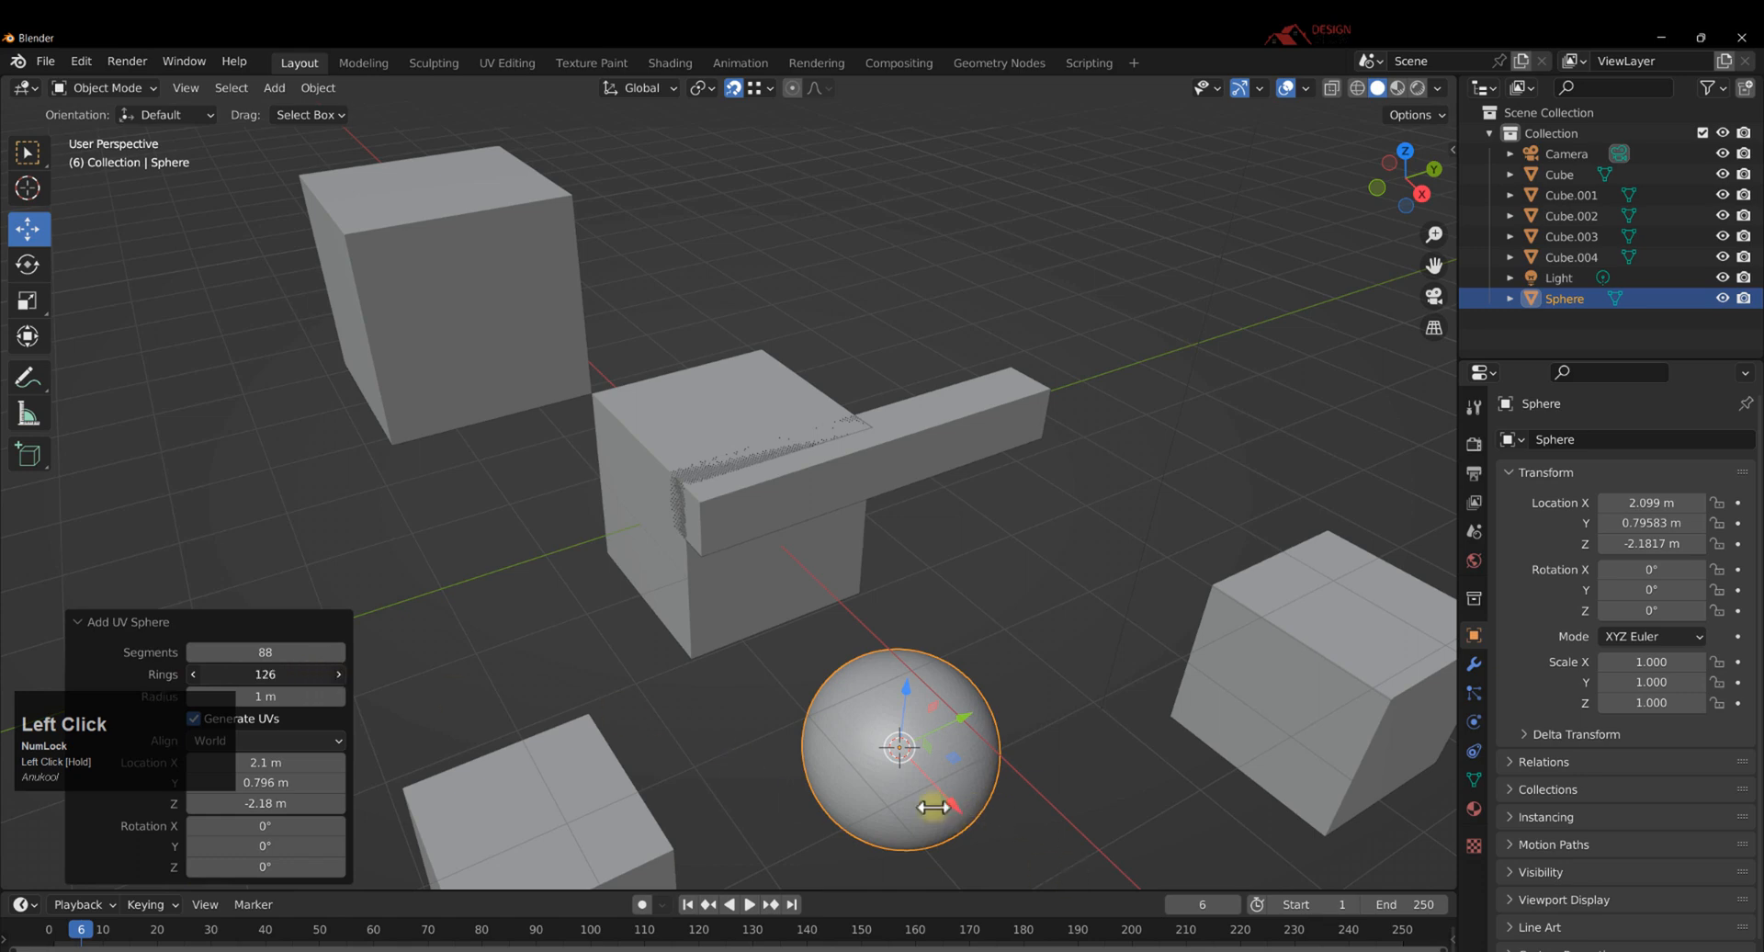
left_click(987, 747)
Raise the sphere about 2.12 m along the global Z axis, in front of the long bar.
middle_click_drag(959, 783, 989, 744)
scroll(919, 660, "down", 3)
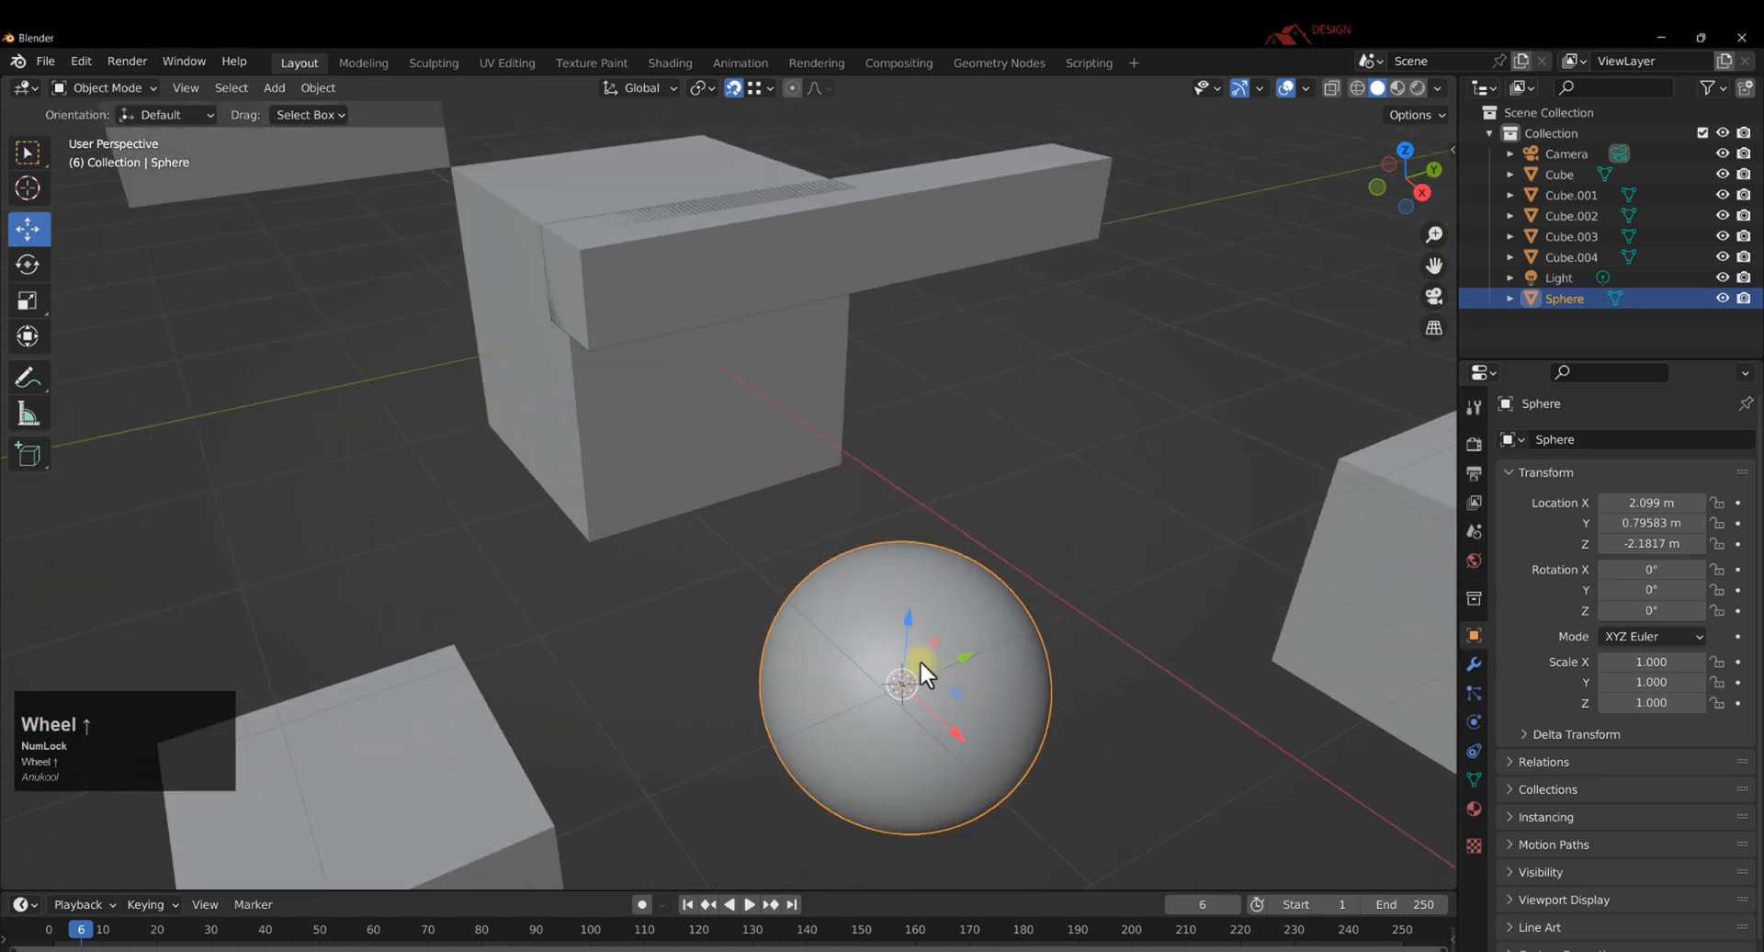
left_click_drag(882, 587, 898, 368)
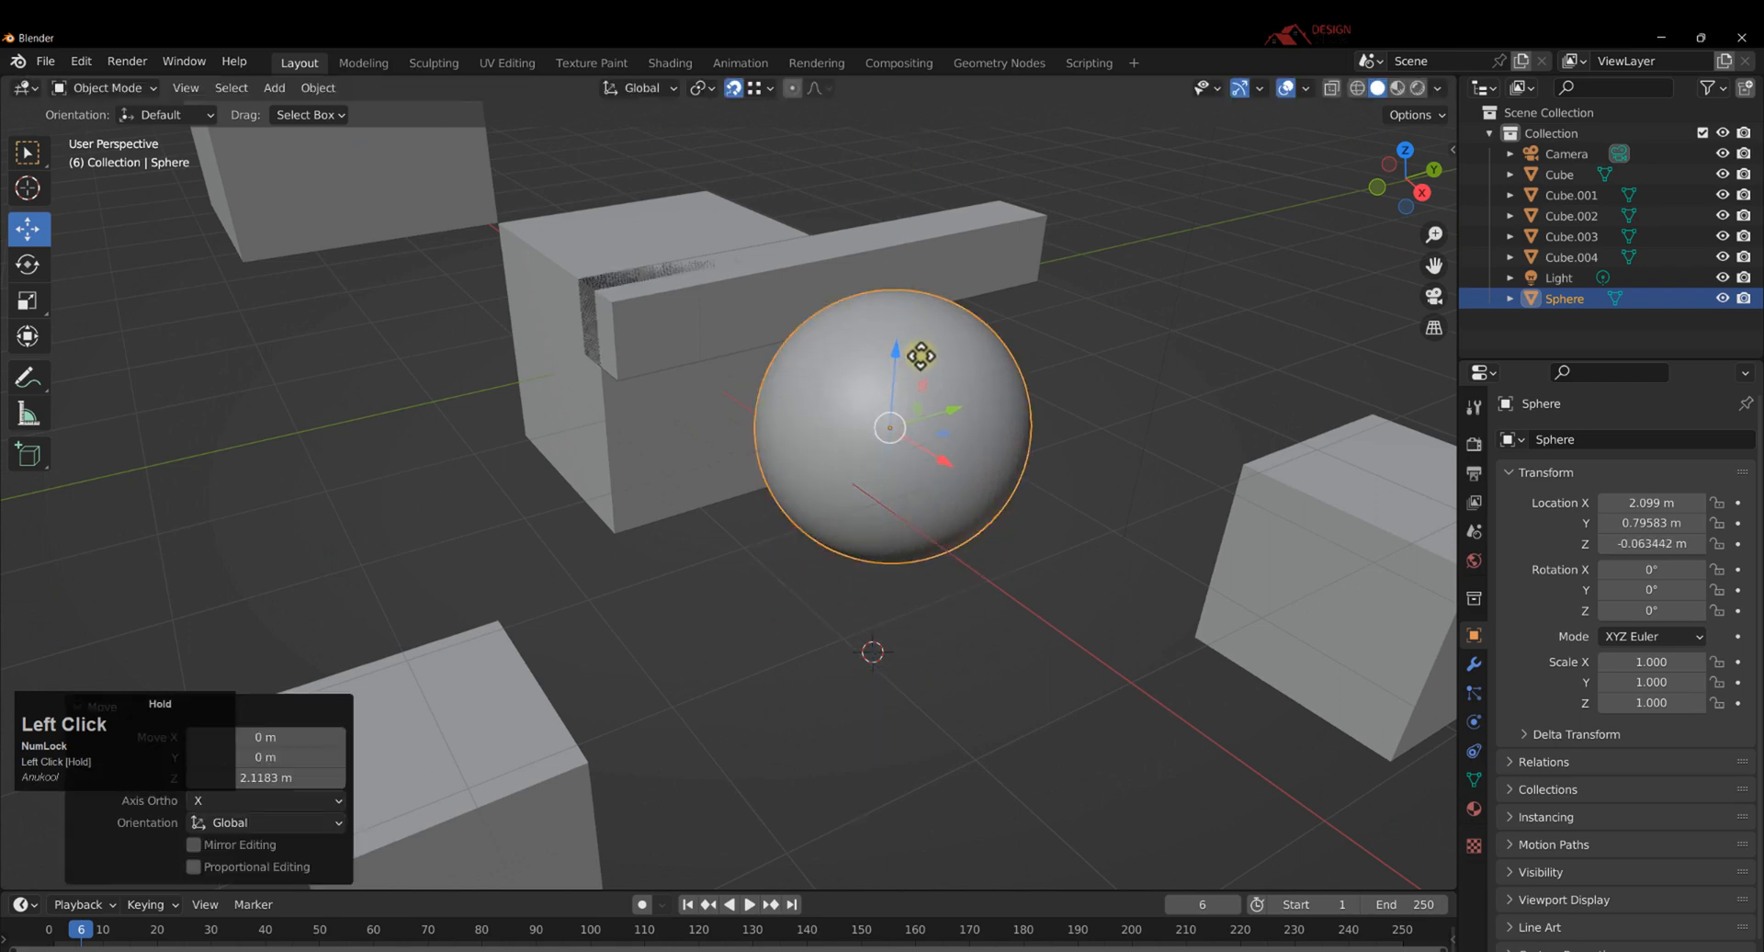
scroll(943, 390, "down", 2)
Place the 3D cursor on the sphere's upper front surface and add a torus there.
middle_click_drag(942, 390, 912, 461, "shift")
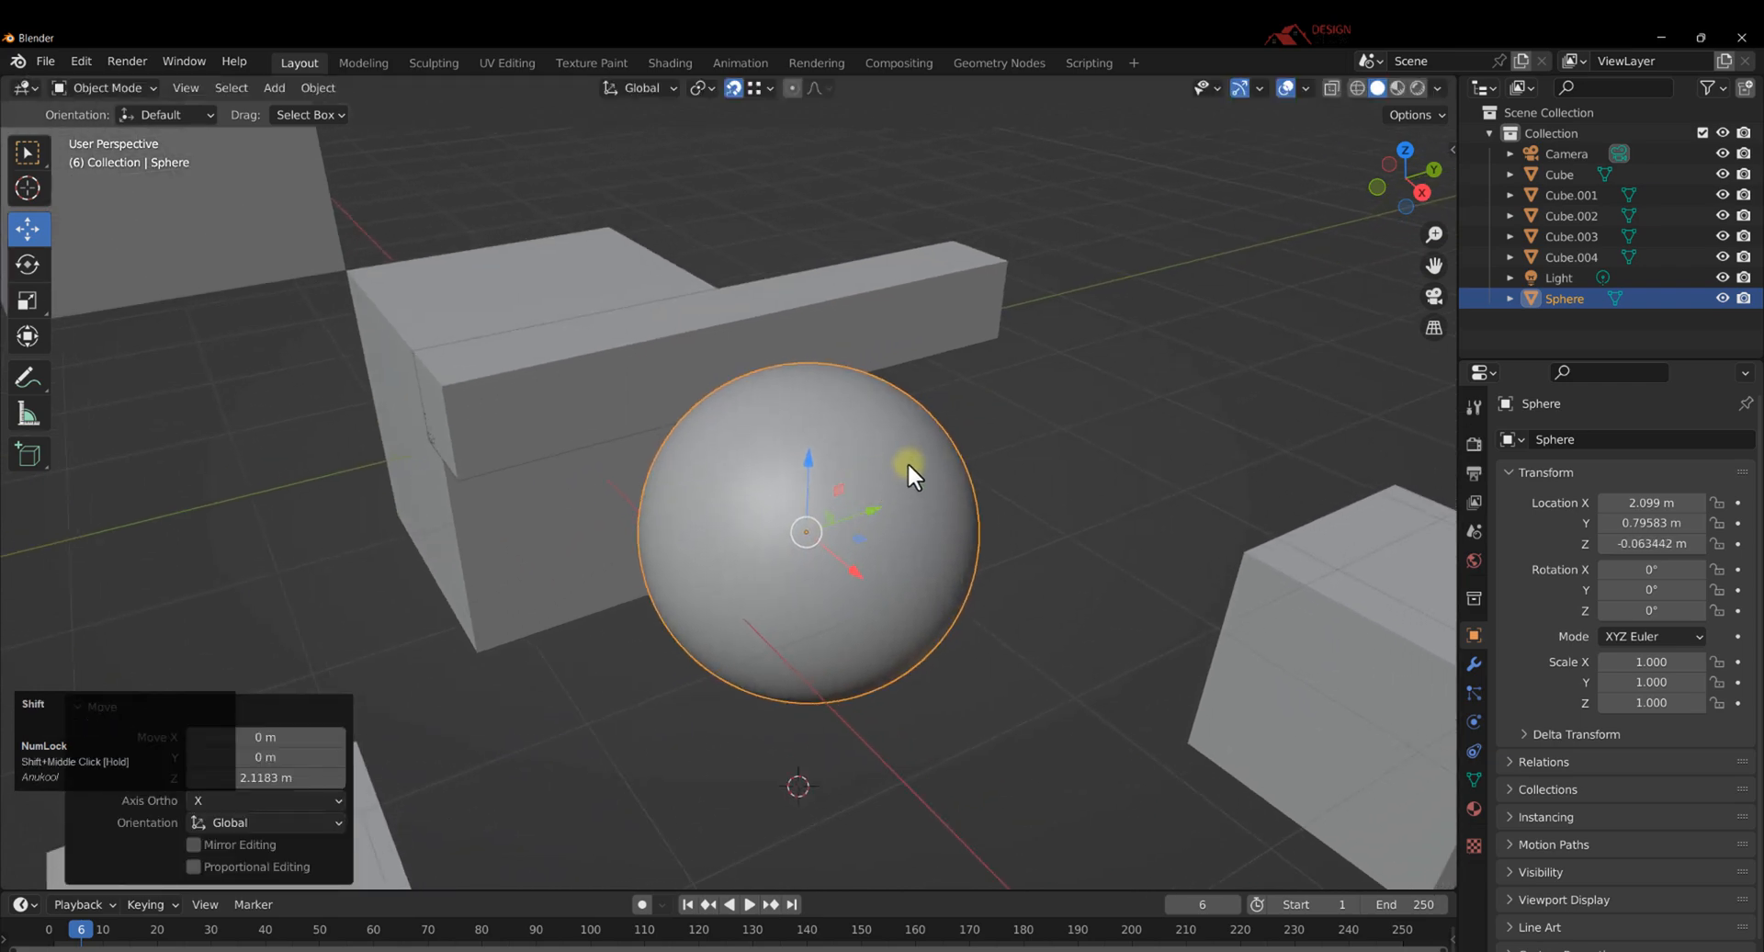
right_click(907, 461, "shift")
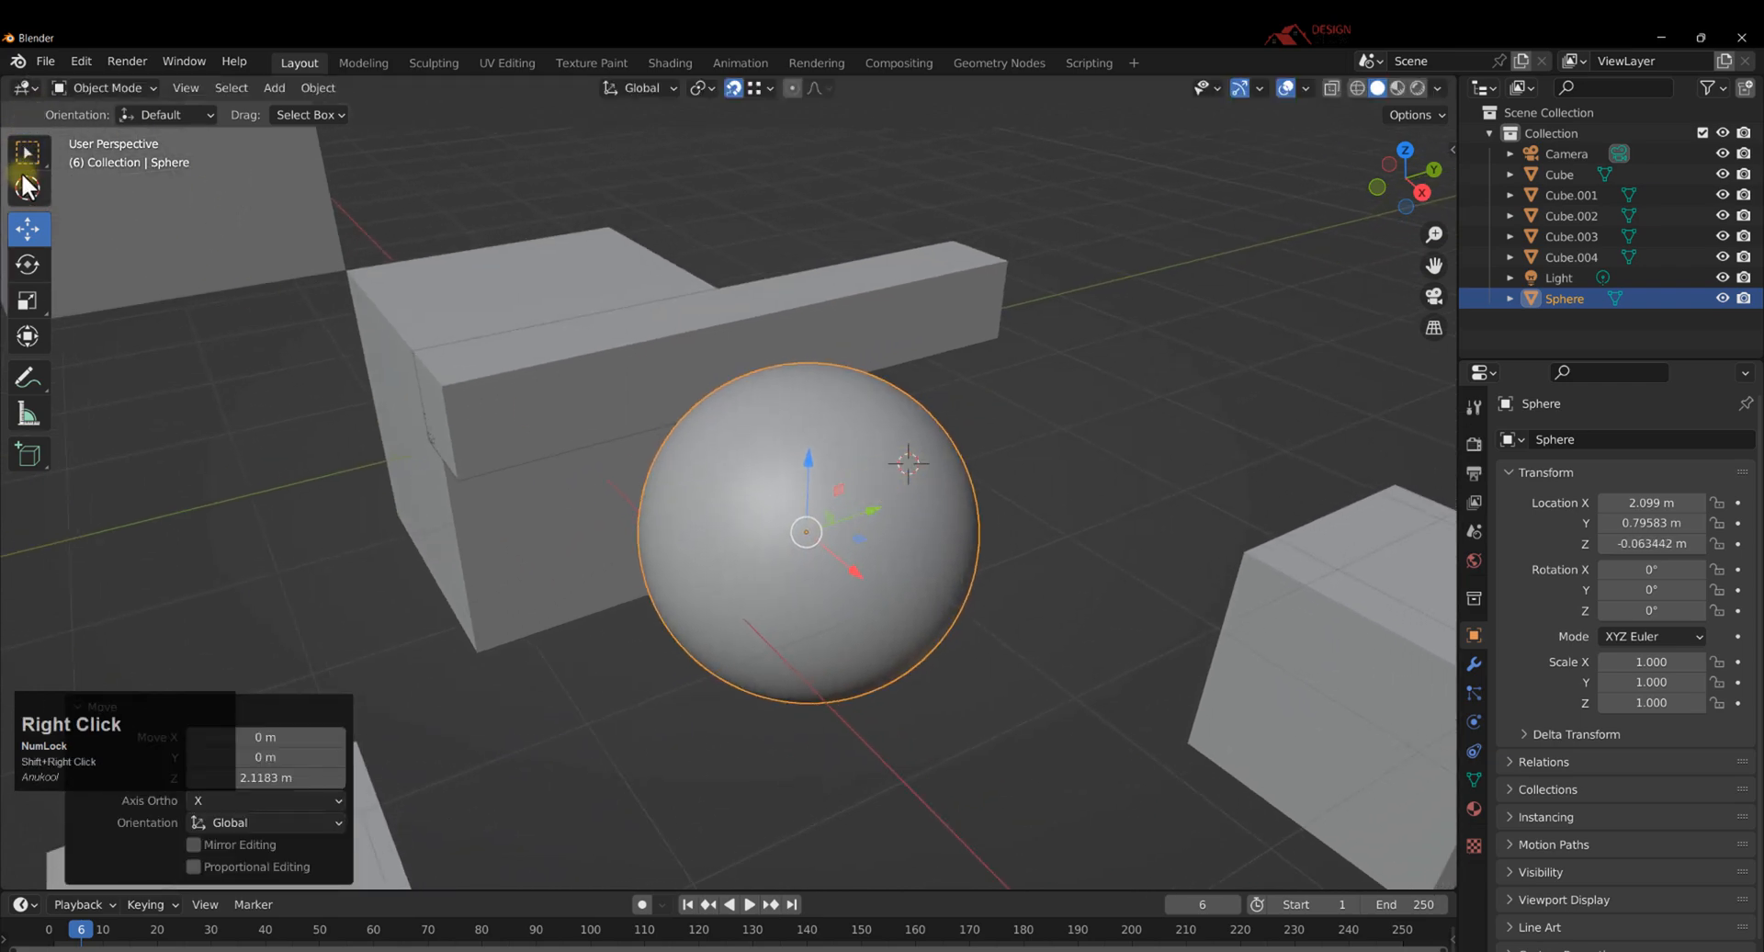
key("shift+a")
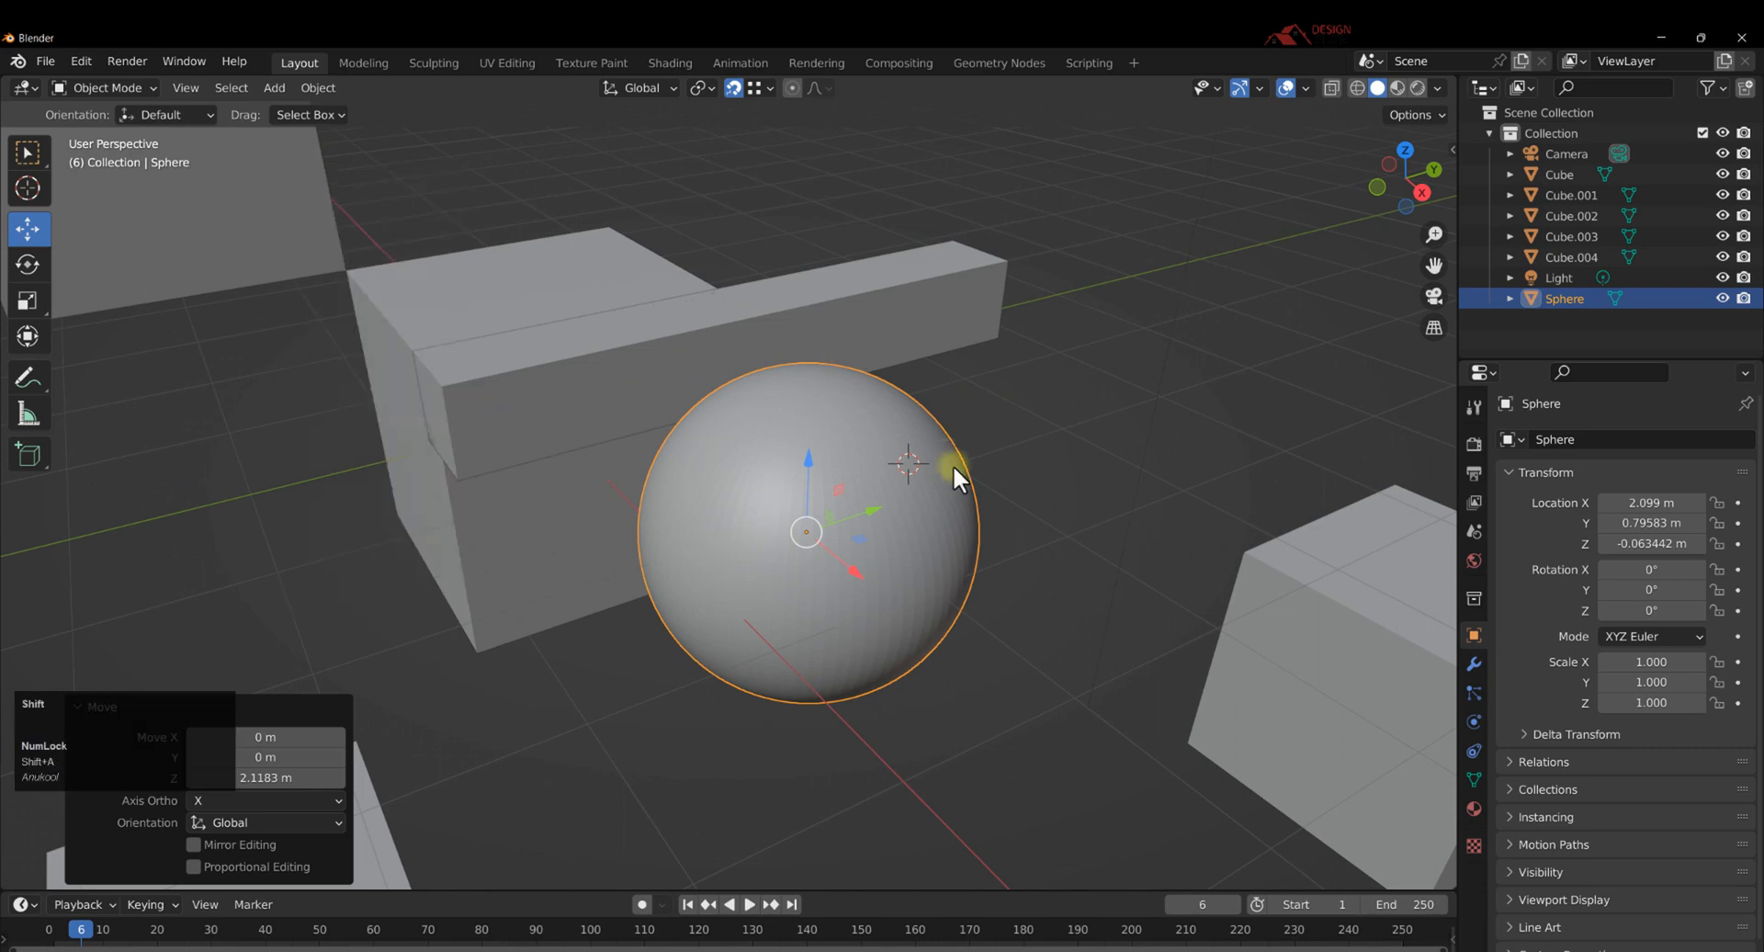
key("shift+a")
mouse_move(961, 465)
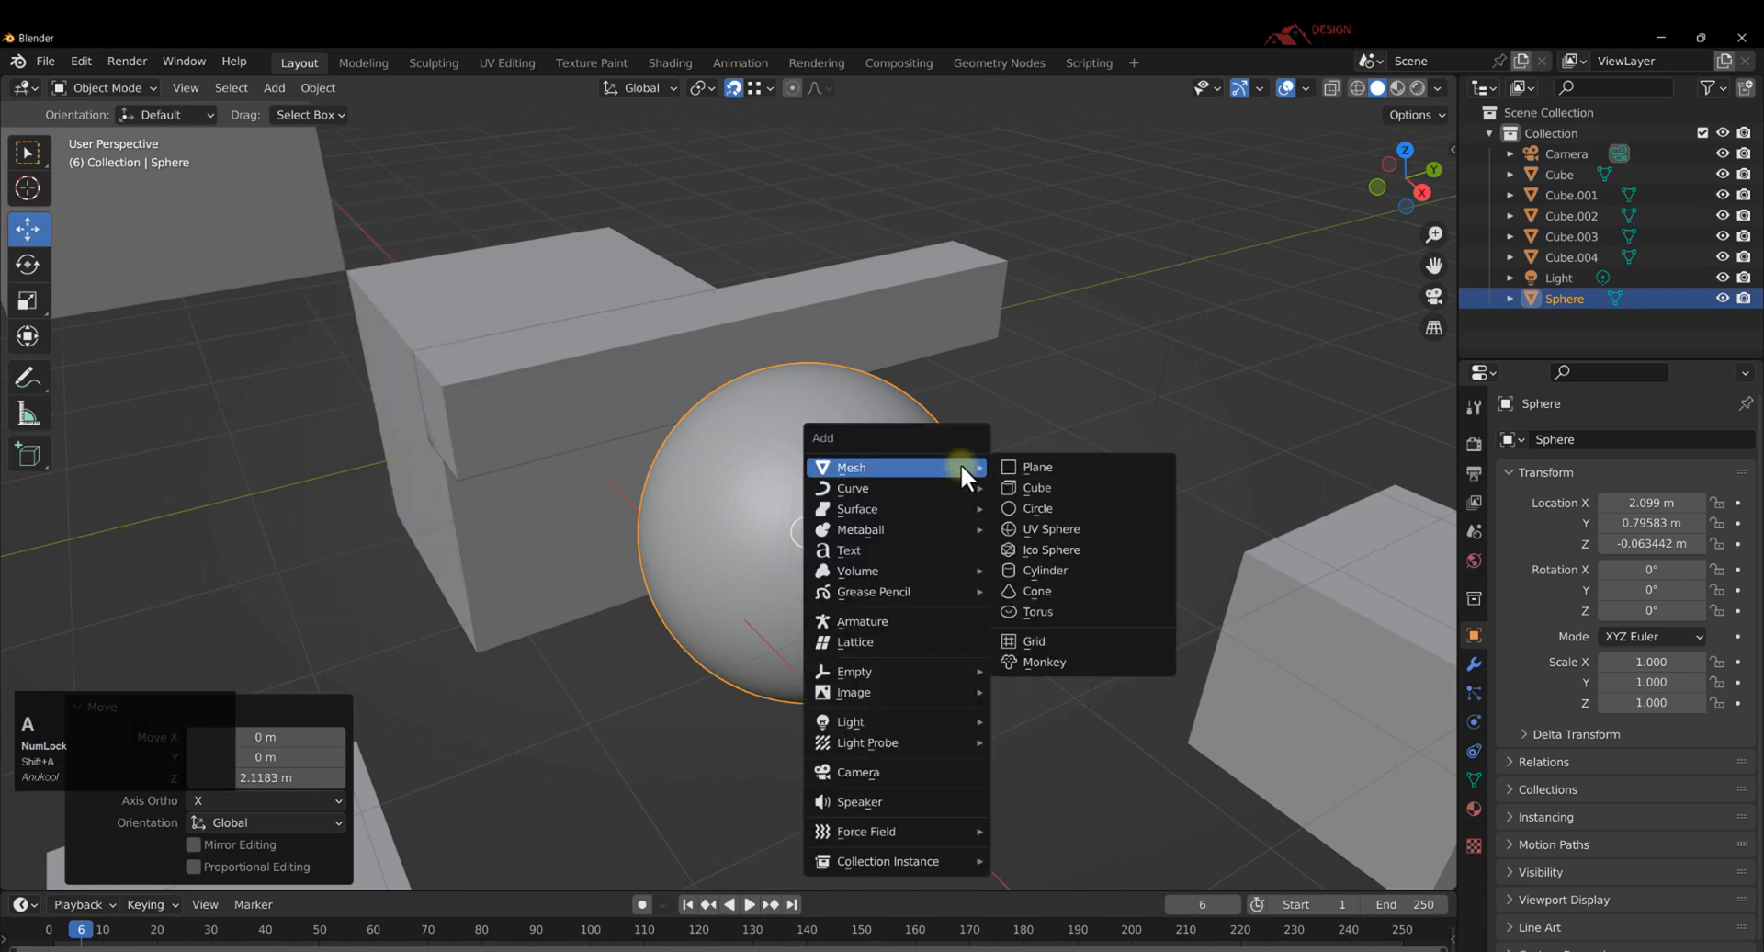
left_click(1057, 610)
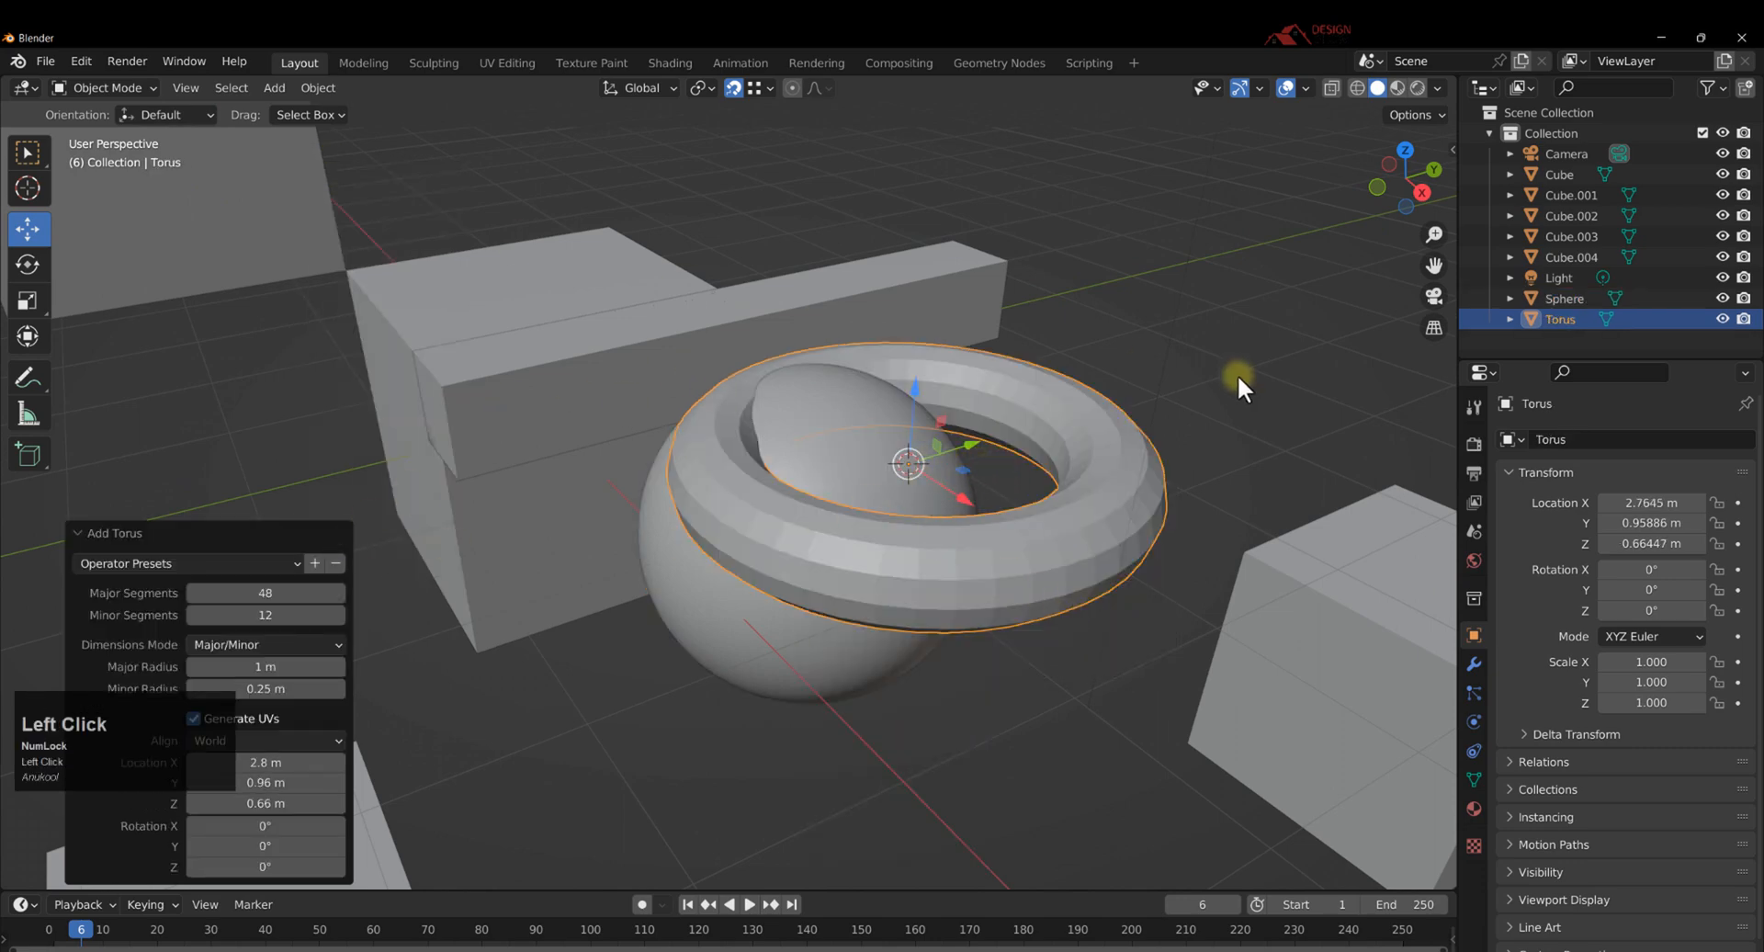
left_click(32, 304)
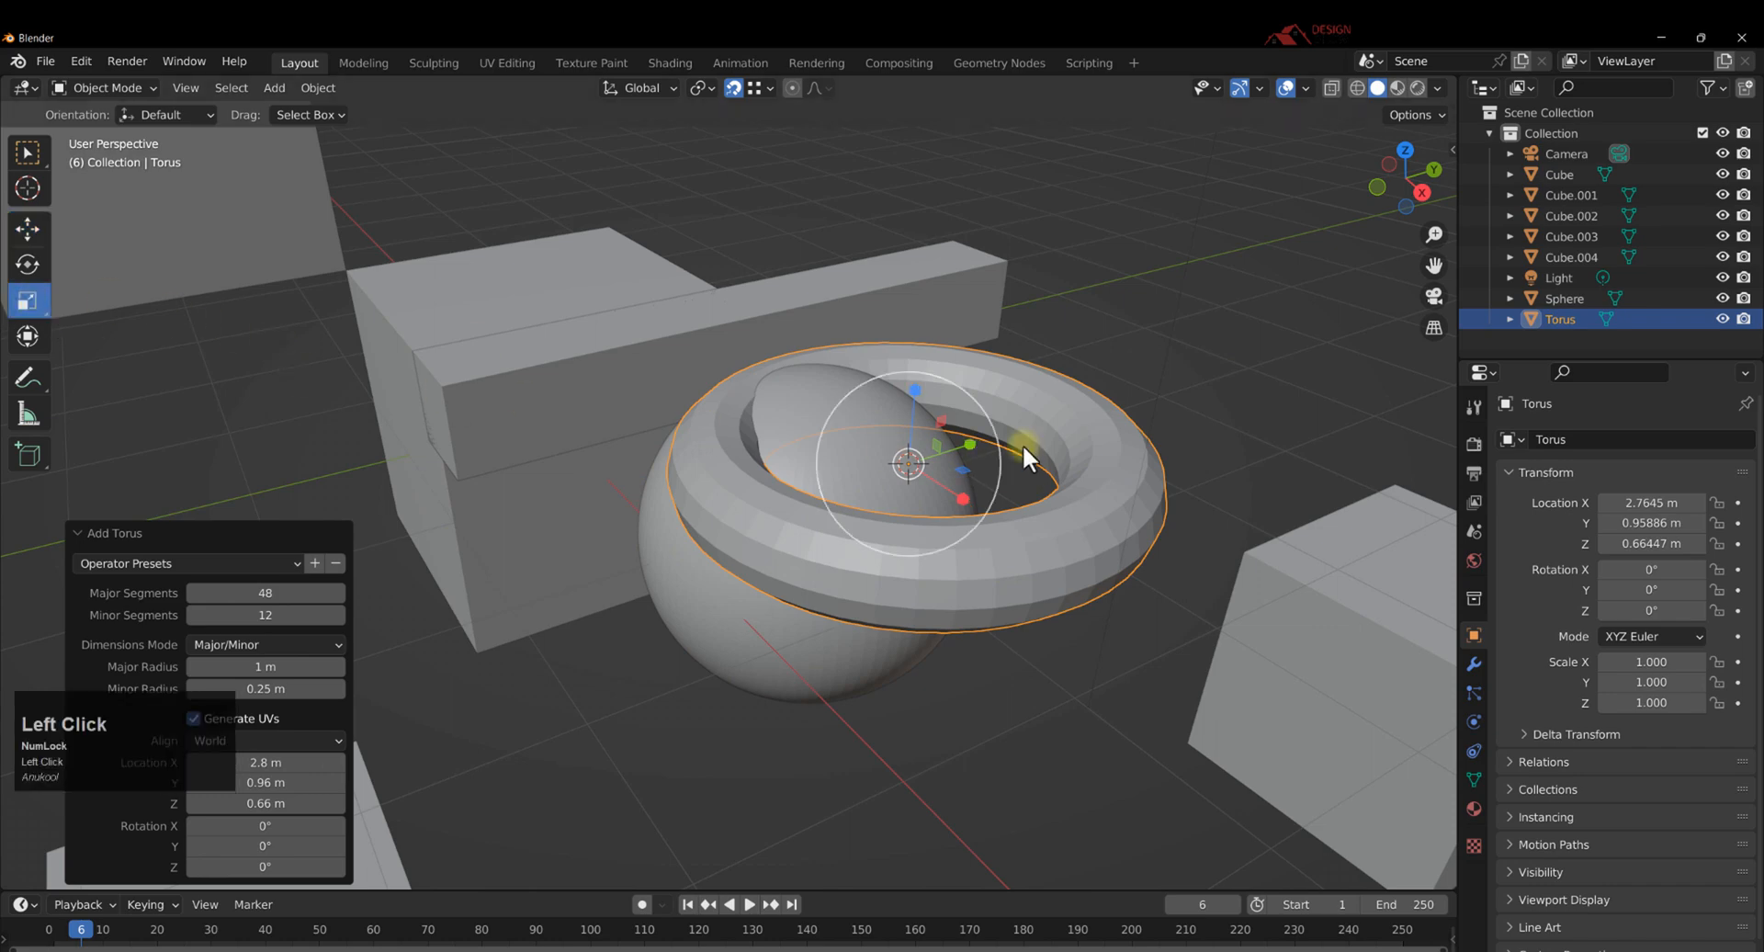
left_click_drag(963, 443, 948, 448)
key("ctrl+z")
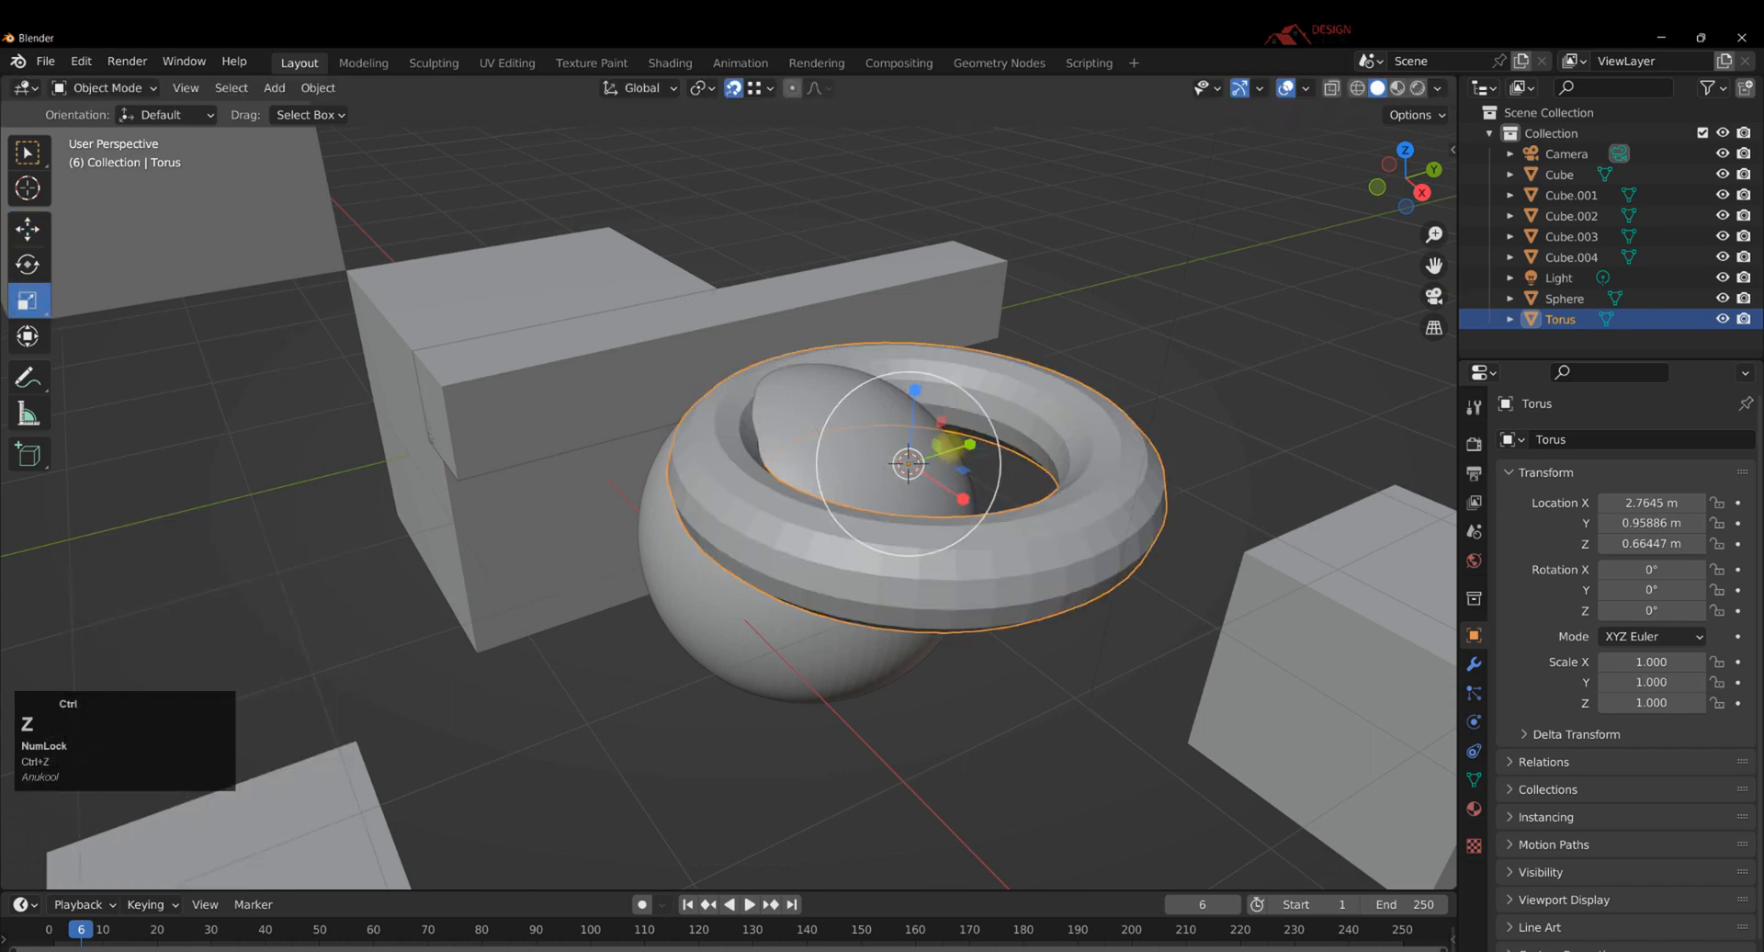
Scale the torus down uniformly to about 0.170 so it forms a small ring on the sphere.
scroll(967, 444, "up", 2)
left_click(960, 452, "shift")
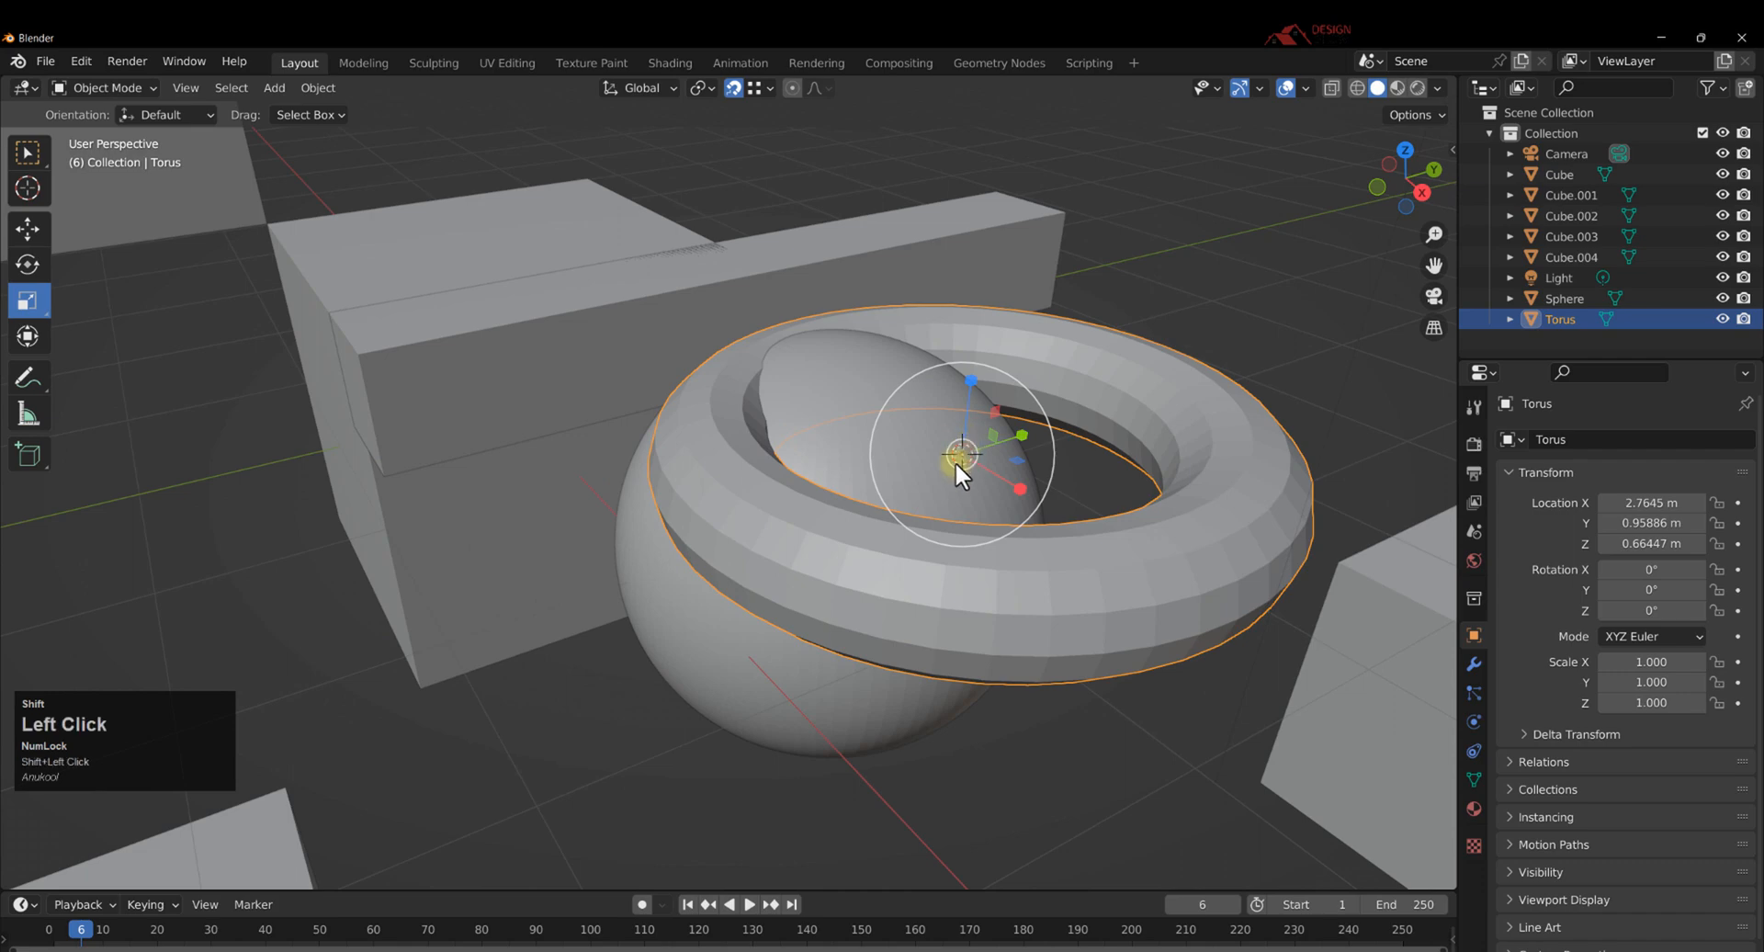
left_click(1101, 720)
left_click(1128, 564)
mouse_move(1128, 564)
middle_mouse_down()
mouse_move(1099, 595)
mouse_move(1110, 582)
middle_mouse_up()
key("s")
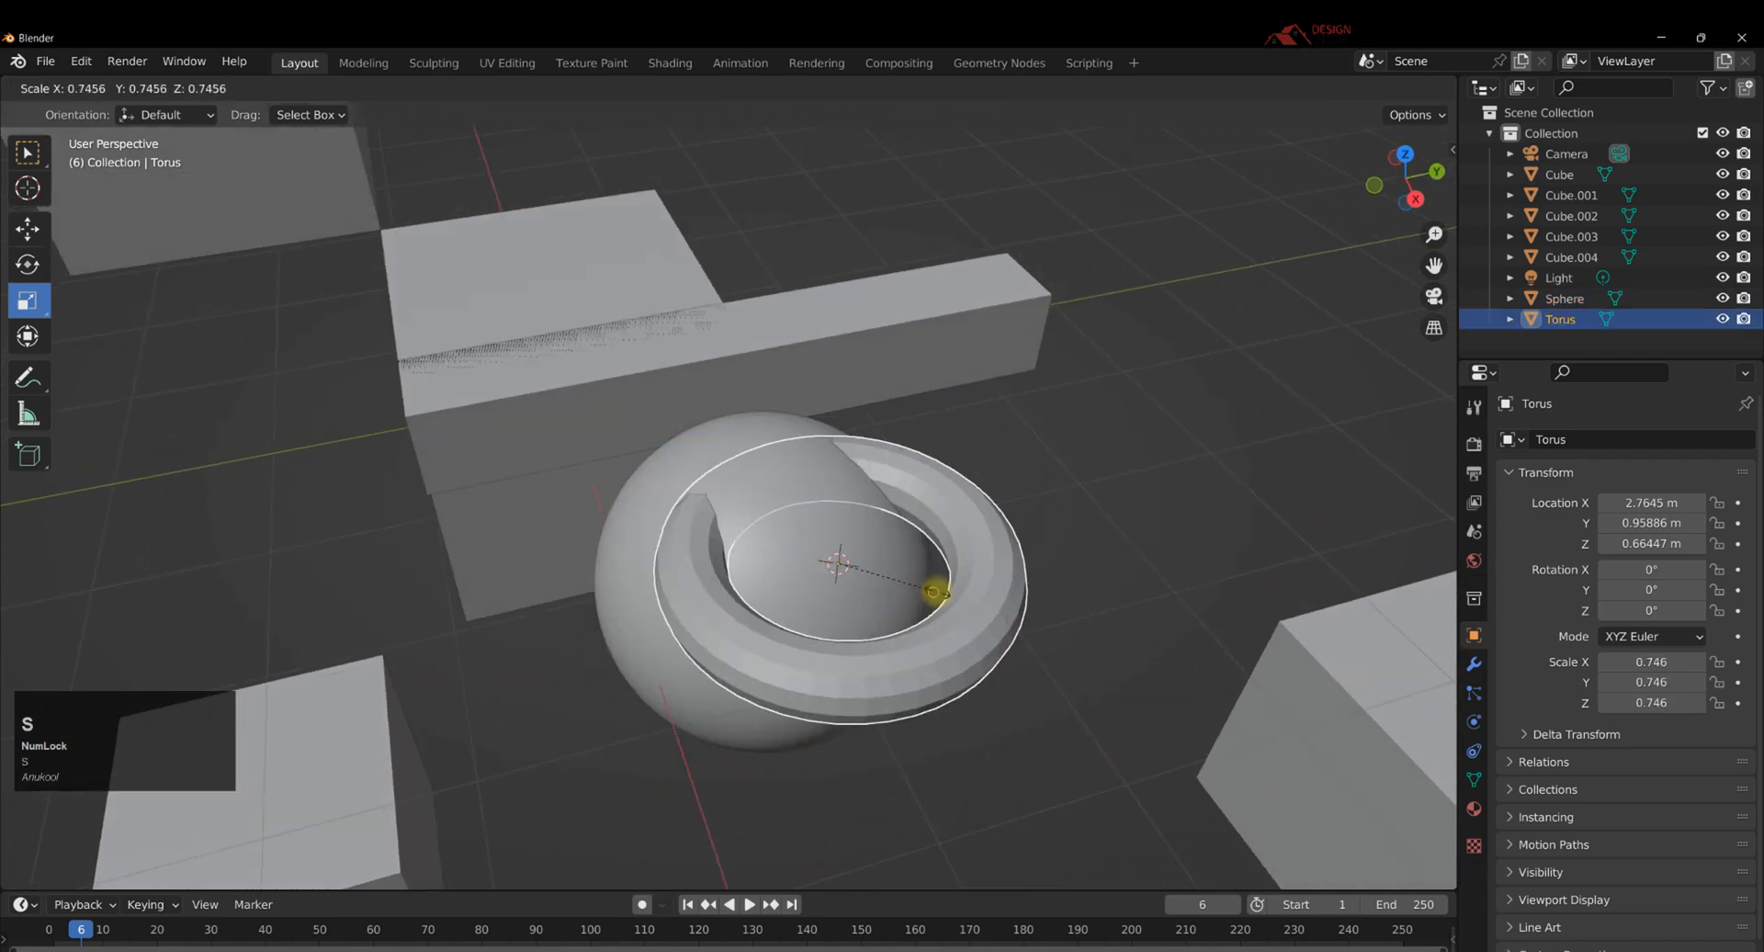
left_click(896, 566)
scroll(896, 566, "up", 2)
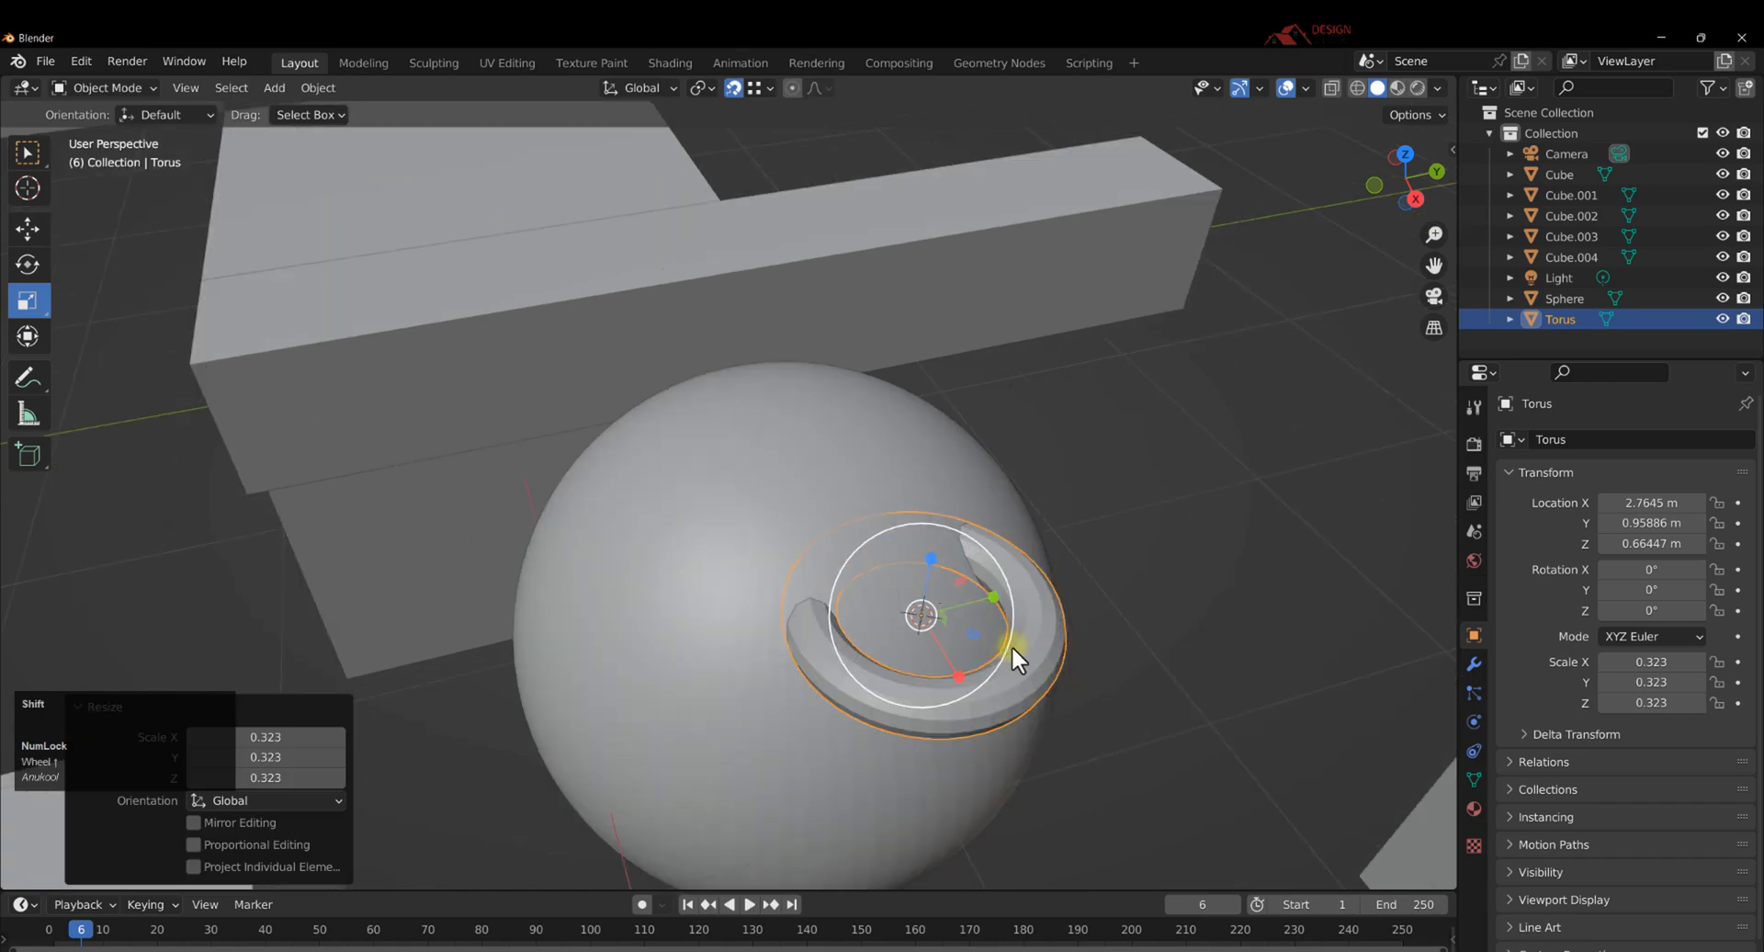
key("s")
left_click(988, 624)
Set snapping to Face Project and enable Align Rotation to Target, Backface Culling and Project Individual Elements.
middle_click_drag(983, 623, 983, 559)
scroll(985, 564, "up", 2)
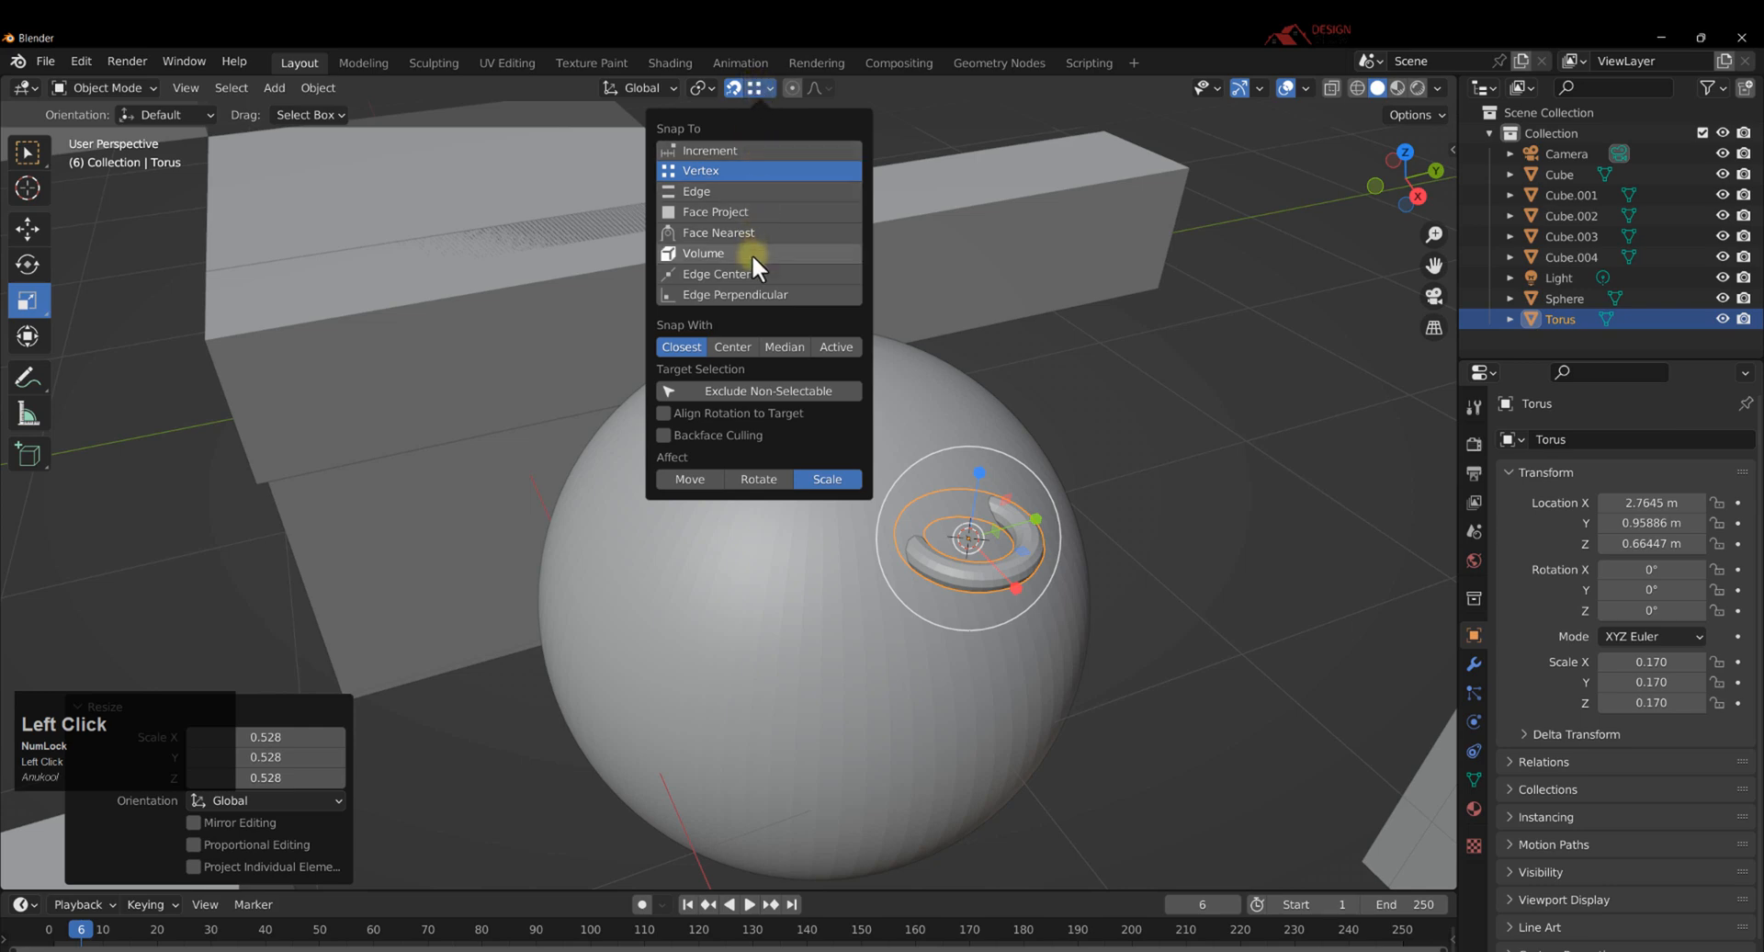
left_click(722, 212)
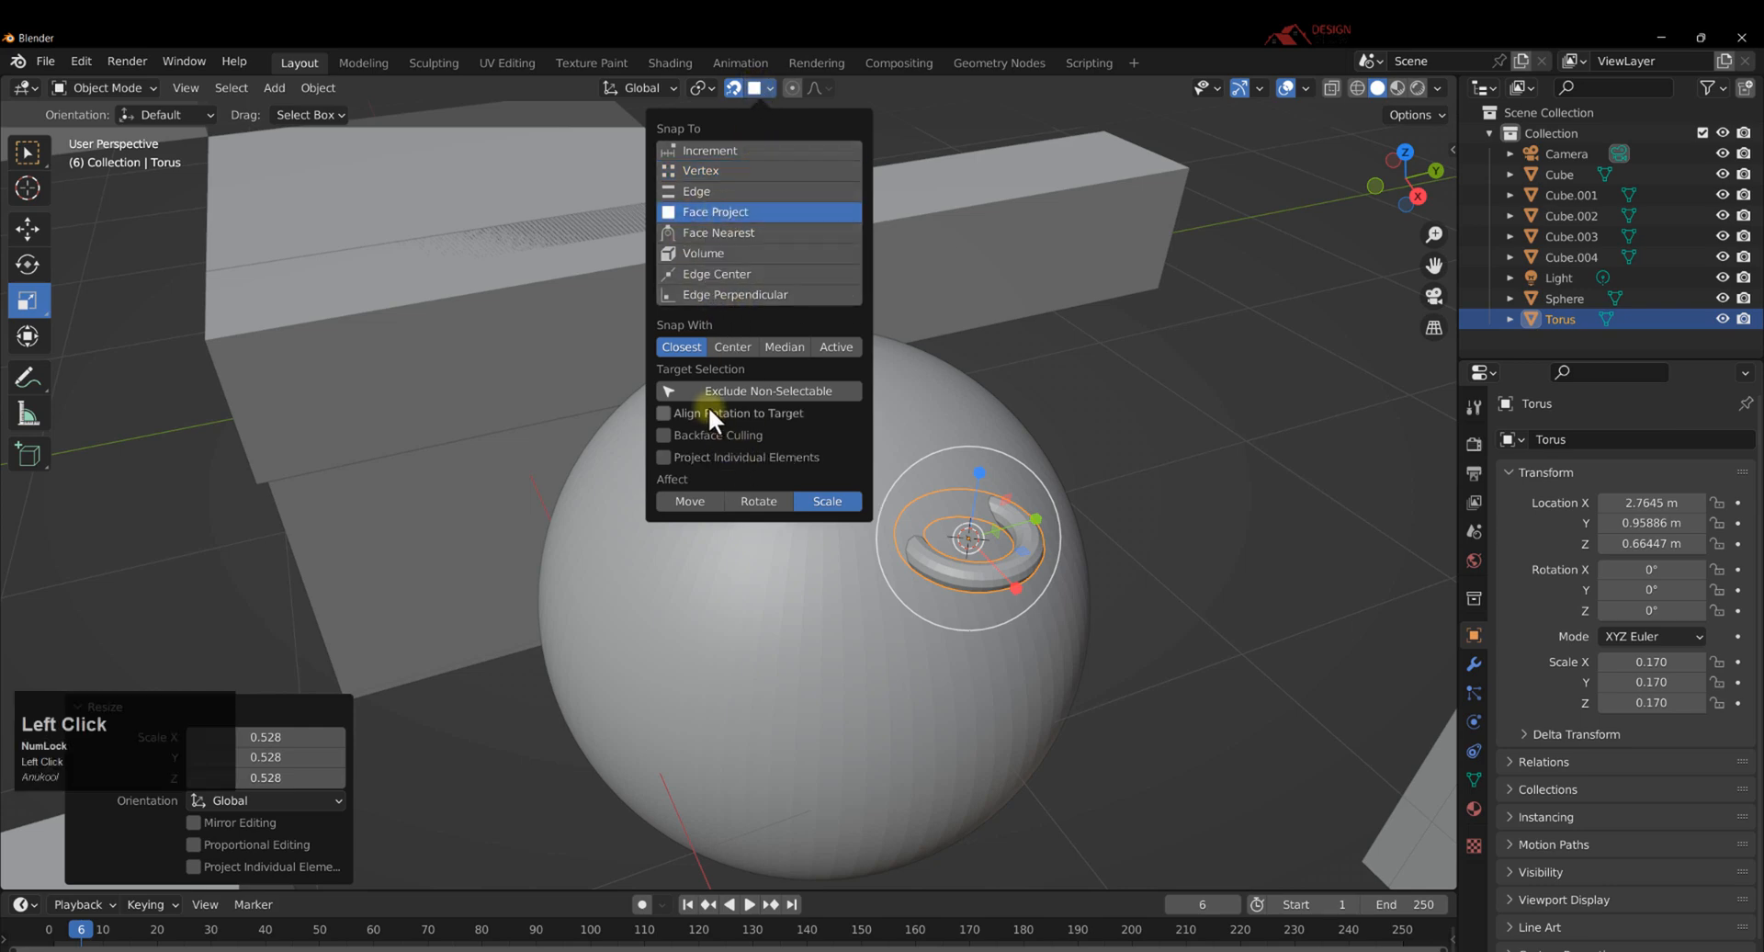
left_click(659, 410)
left_click(663, 435)
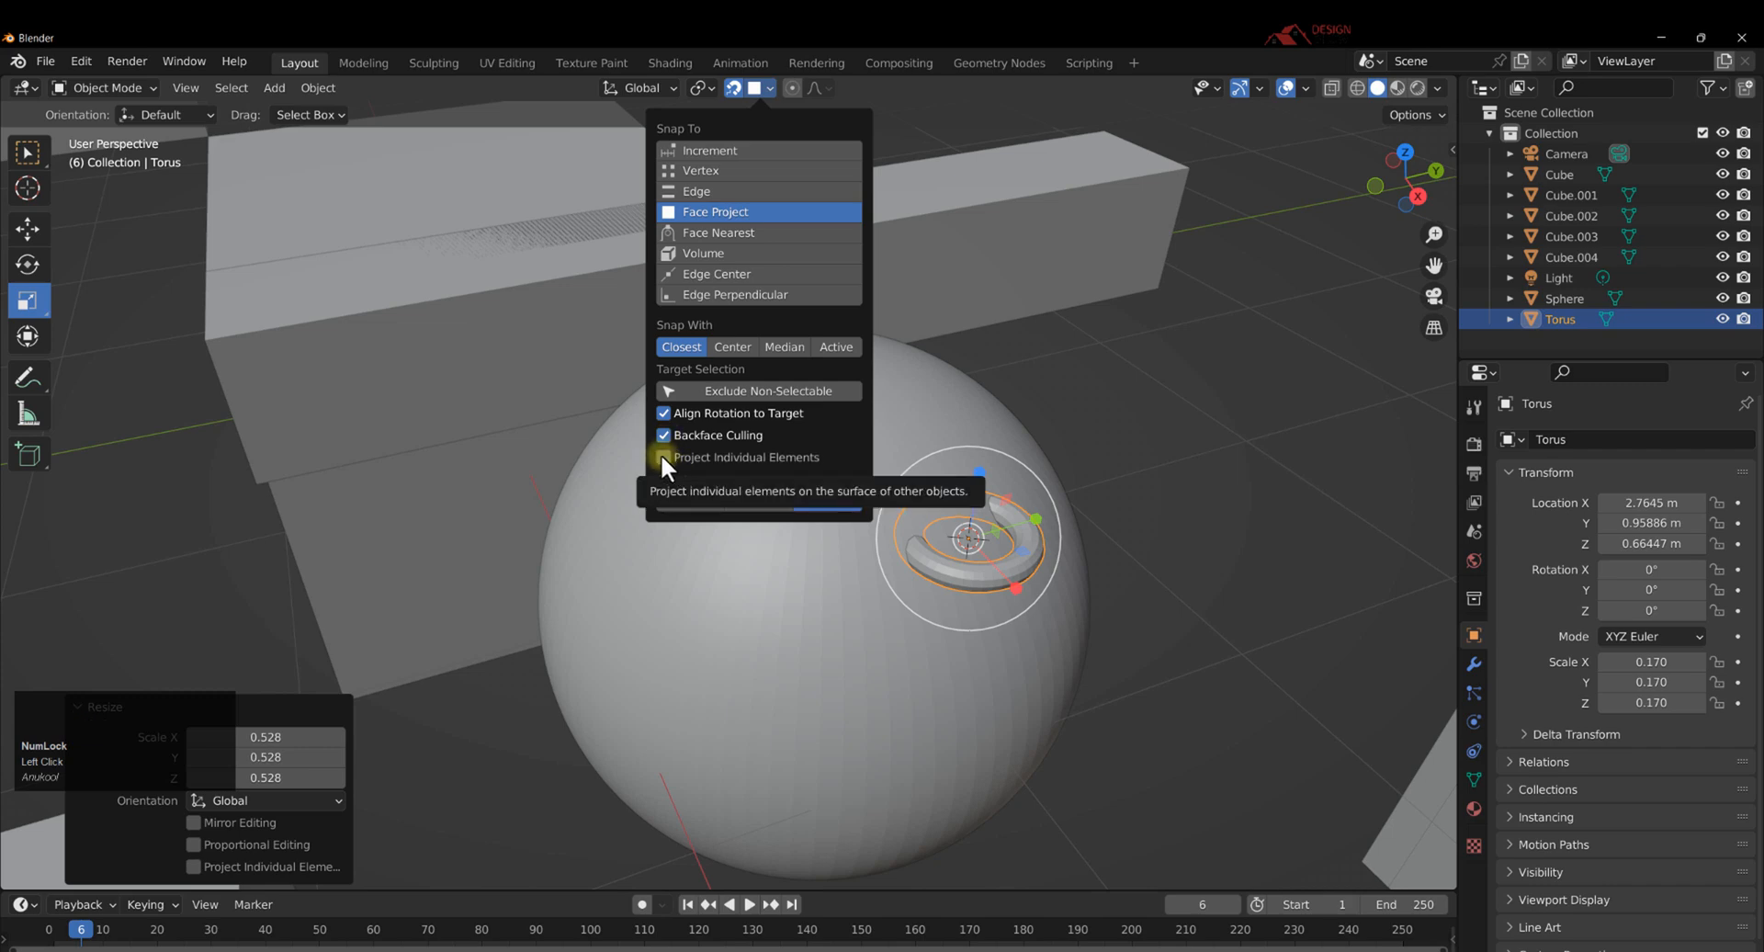
left_click(660, 454)
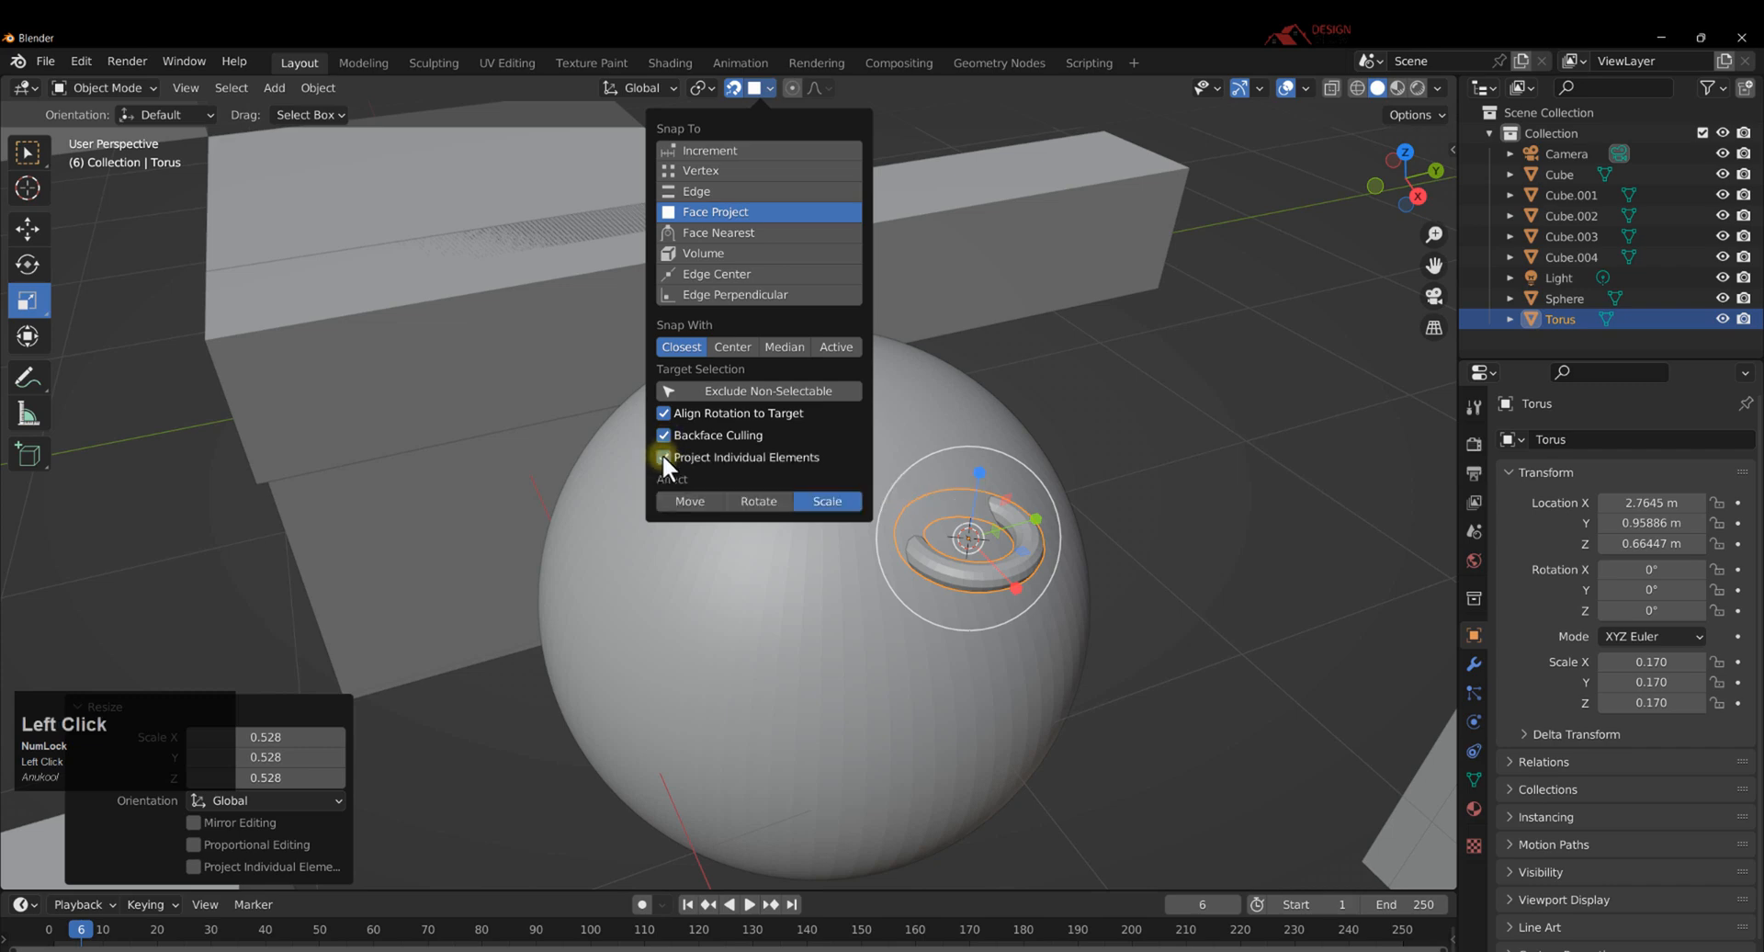
left_click(755, 87)
middle_click_drag(1015, 579, 1018, 583)
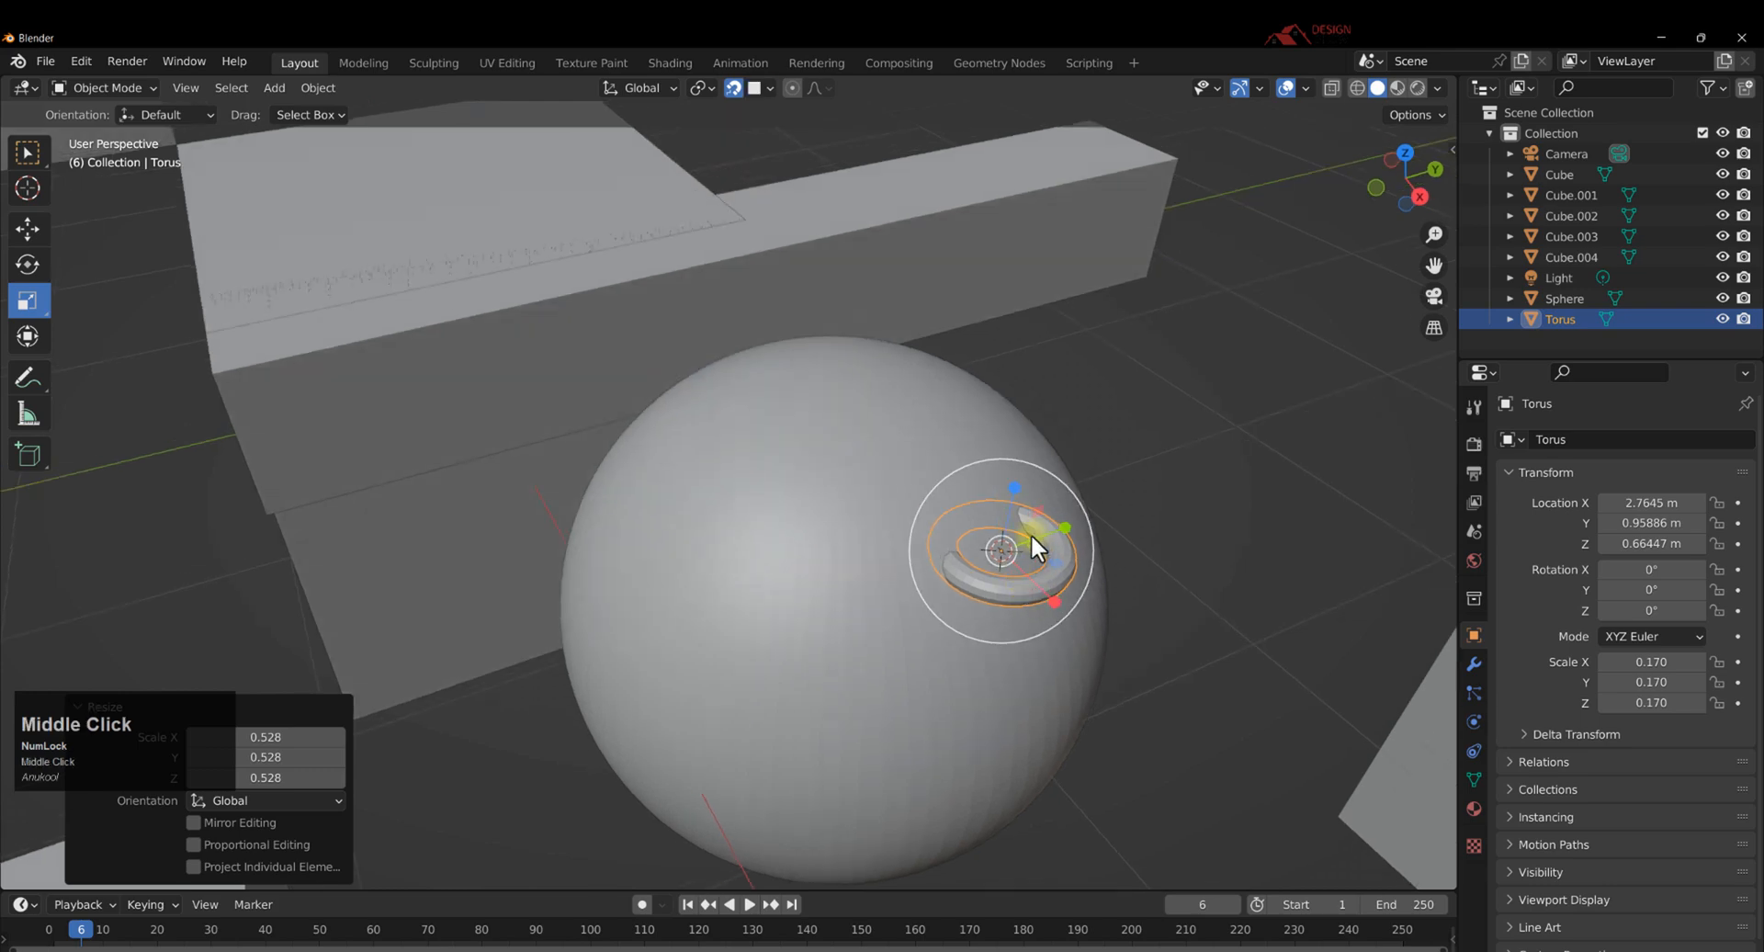
left_click_drag(1061, 527, 1053, 530)
key("ctrl+z")
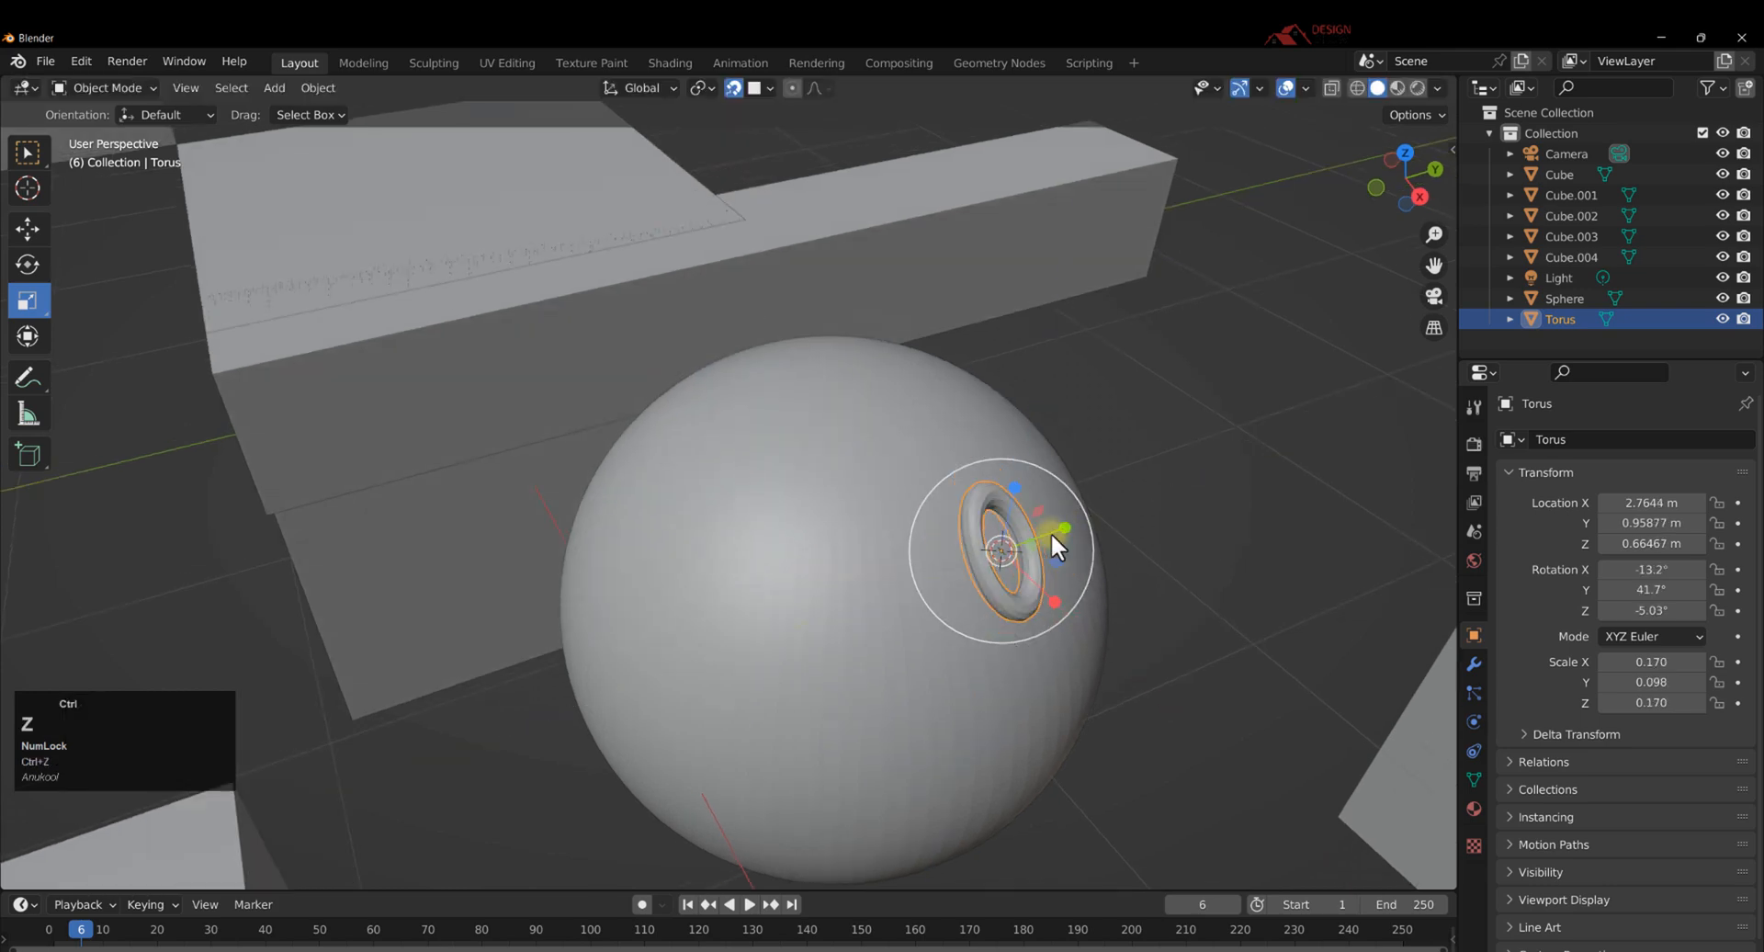
Snap the torus slightly lower on the sphere's surface with the Move tool, and place four duplicates across the sphere's front.
left_click(28, 228)
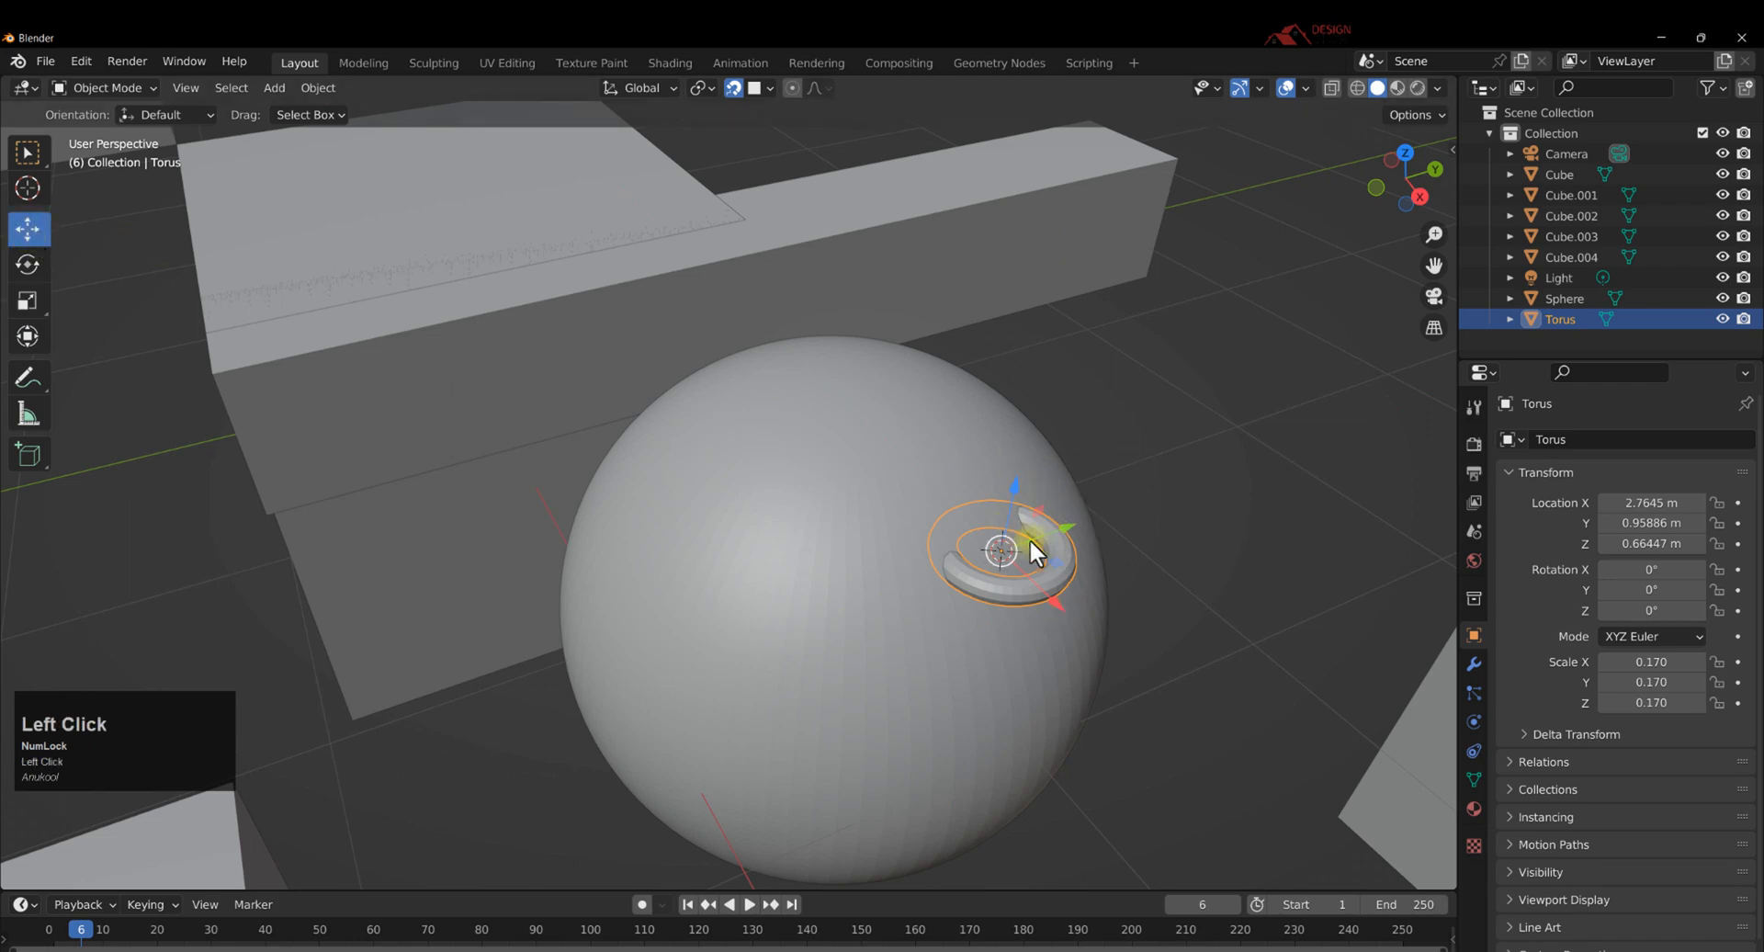
left_click_drag(1005, 548, 1009, 588)
key("shift+d")
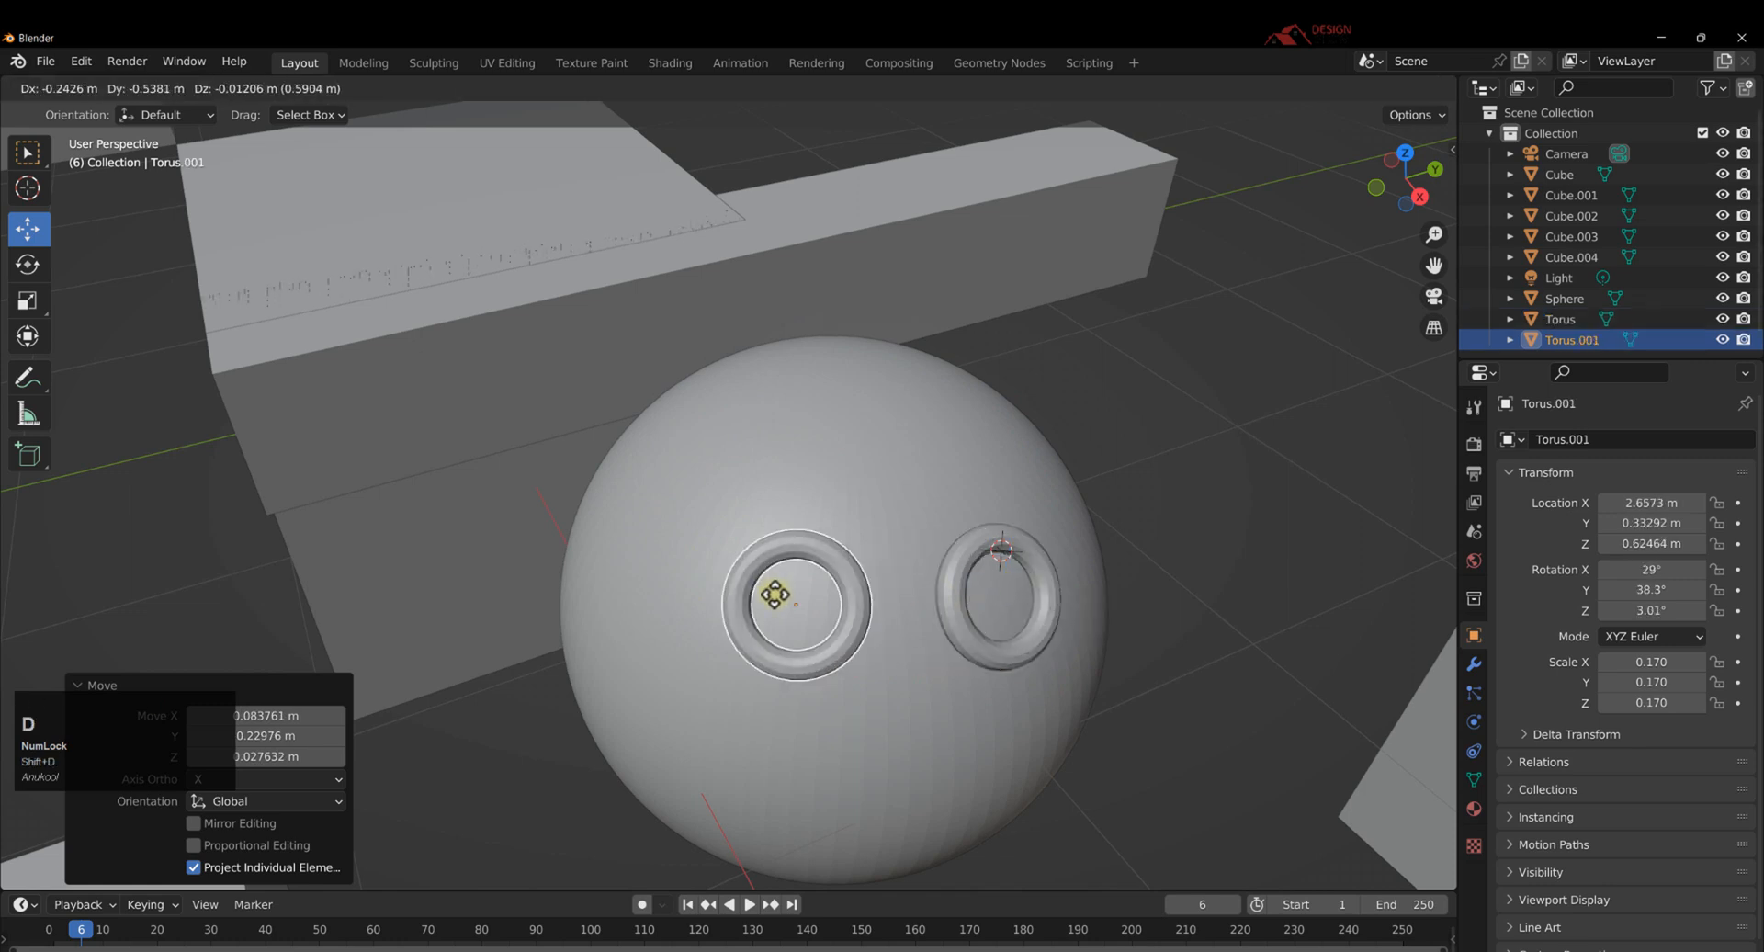
left_click(712, 559)
key("shift+d")
left_click(924, 415)
key("shift+d")
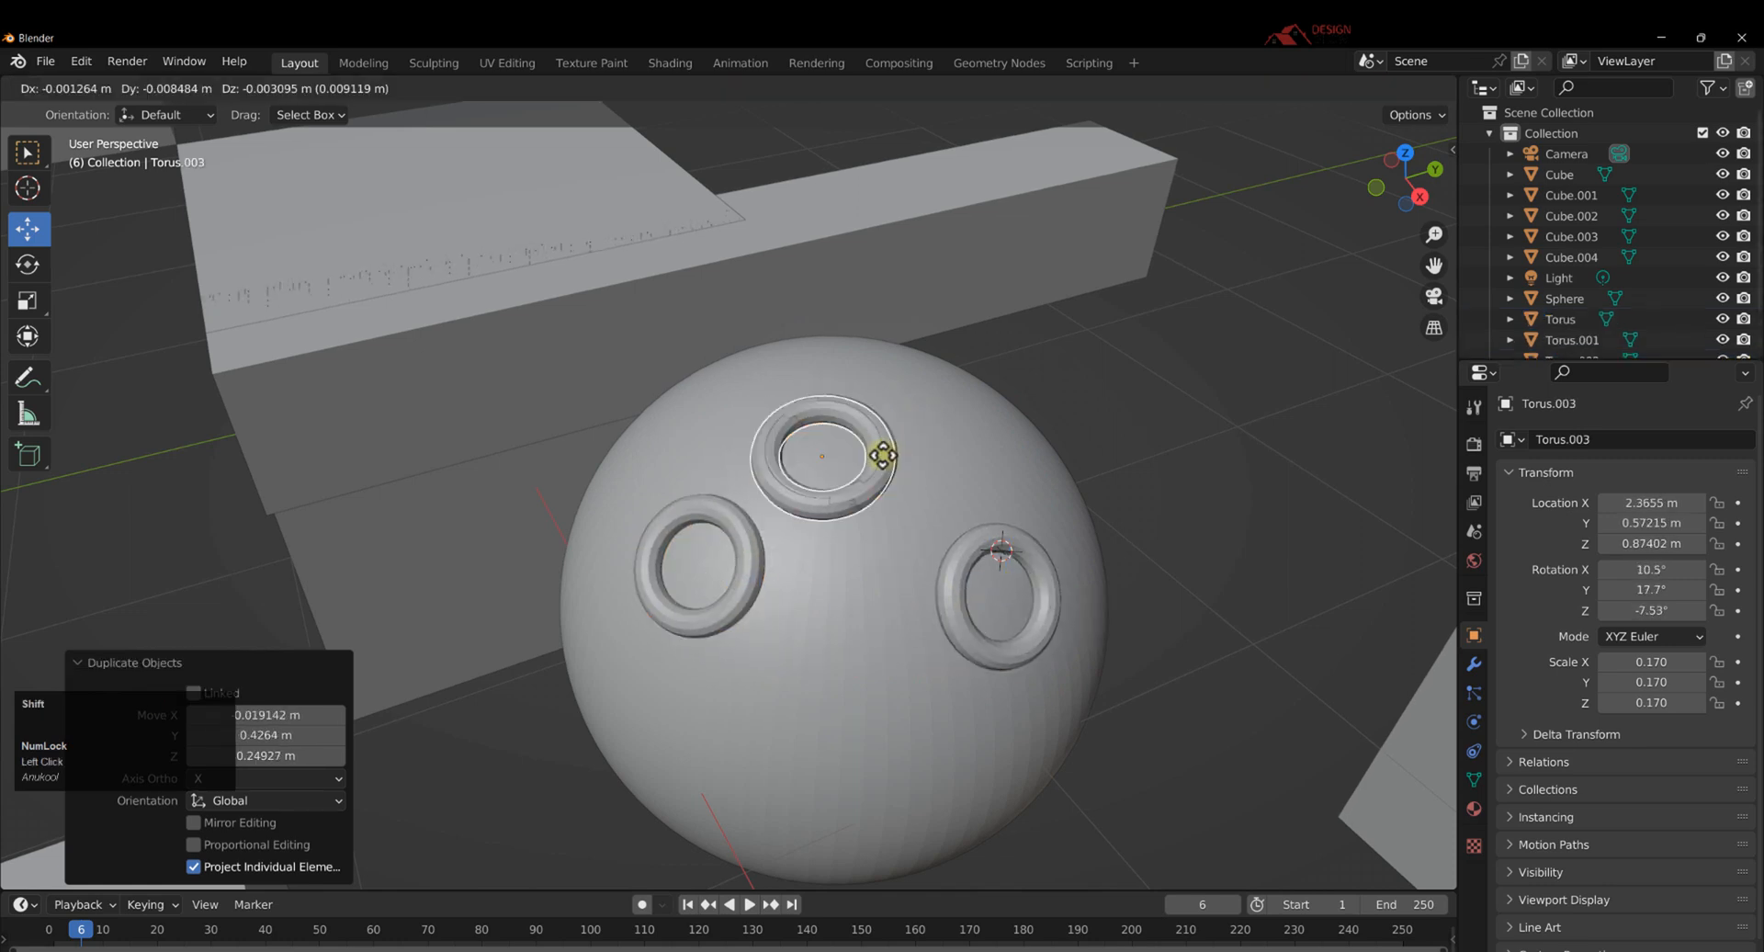
left_click(909, 701)
key("shift+d")
left_click(763, 788)
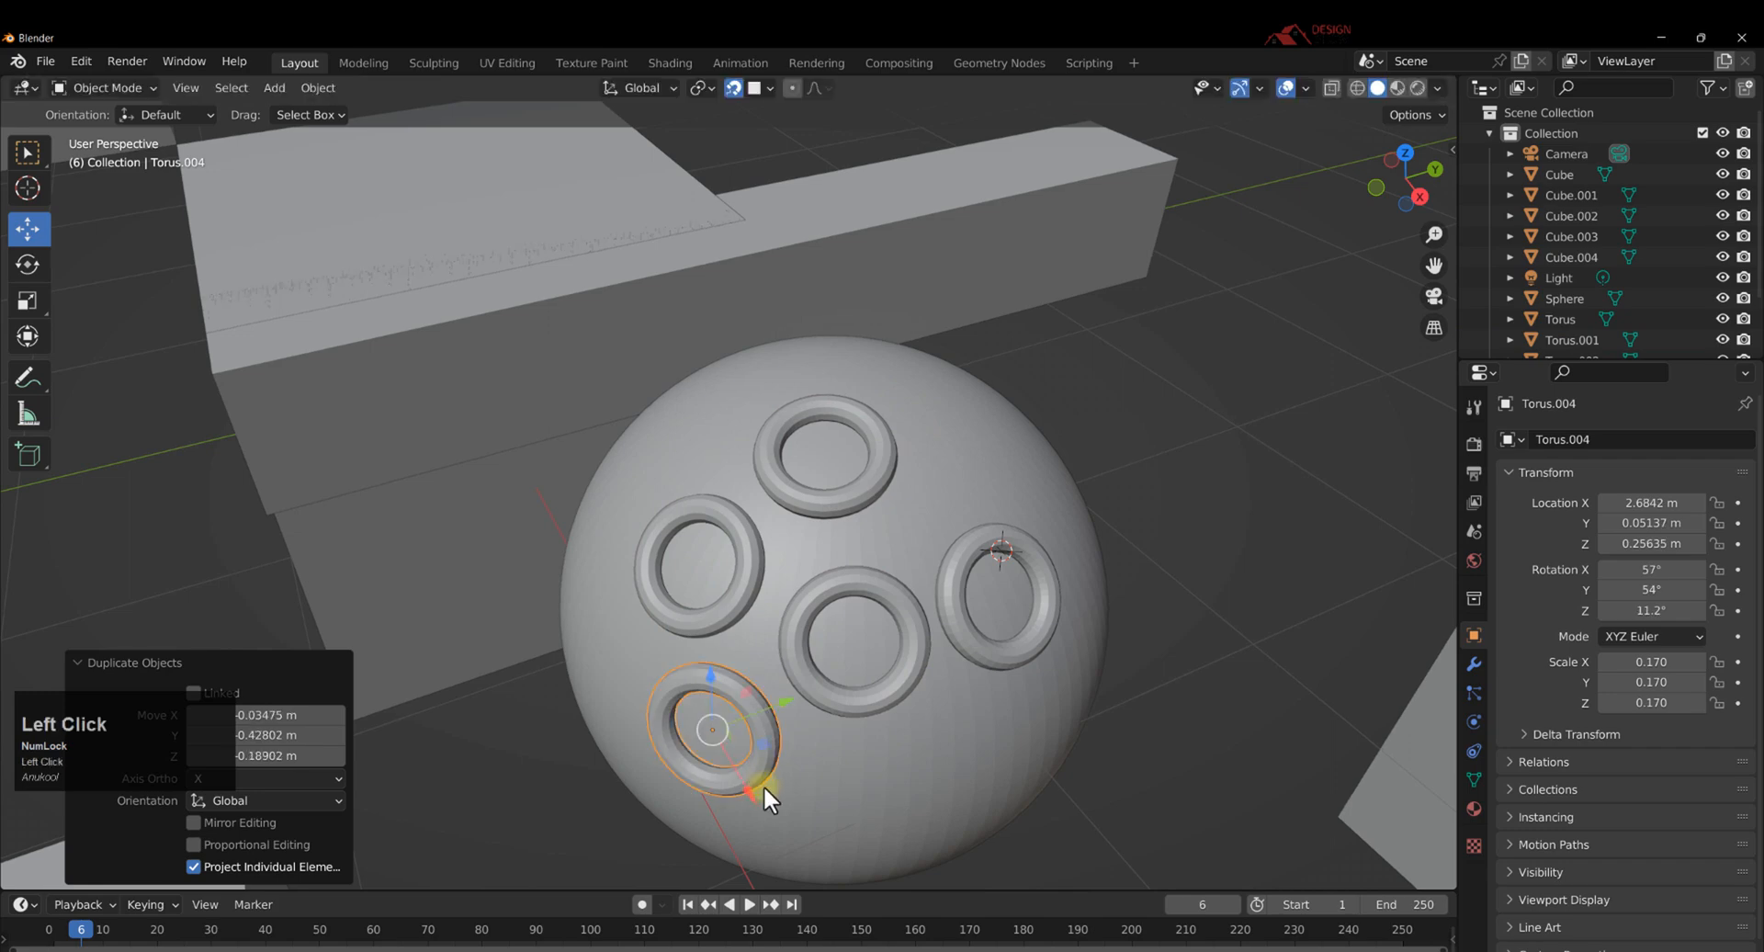
Place four more surface-aligned duplicates of the torus on the sphere, continuing around its other side and upper part.
key("shift+d")
left_click(1029, 820)
middle_click_drag(1029, 819, 720, 643)
key("shift+d")
left_click(763, 609)
key("shift+d")
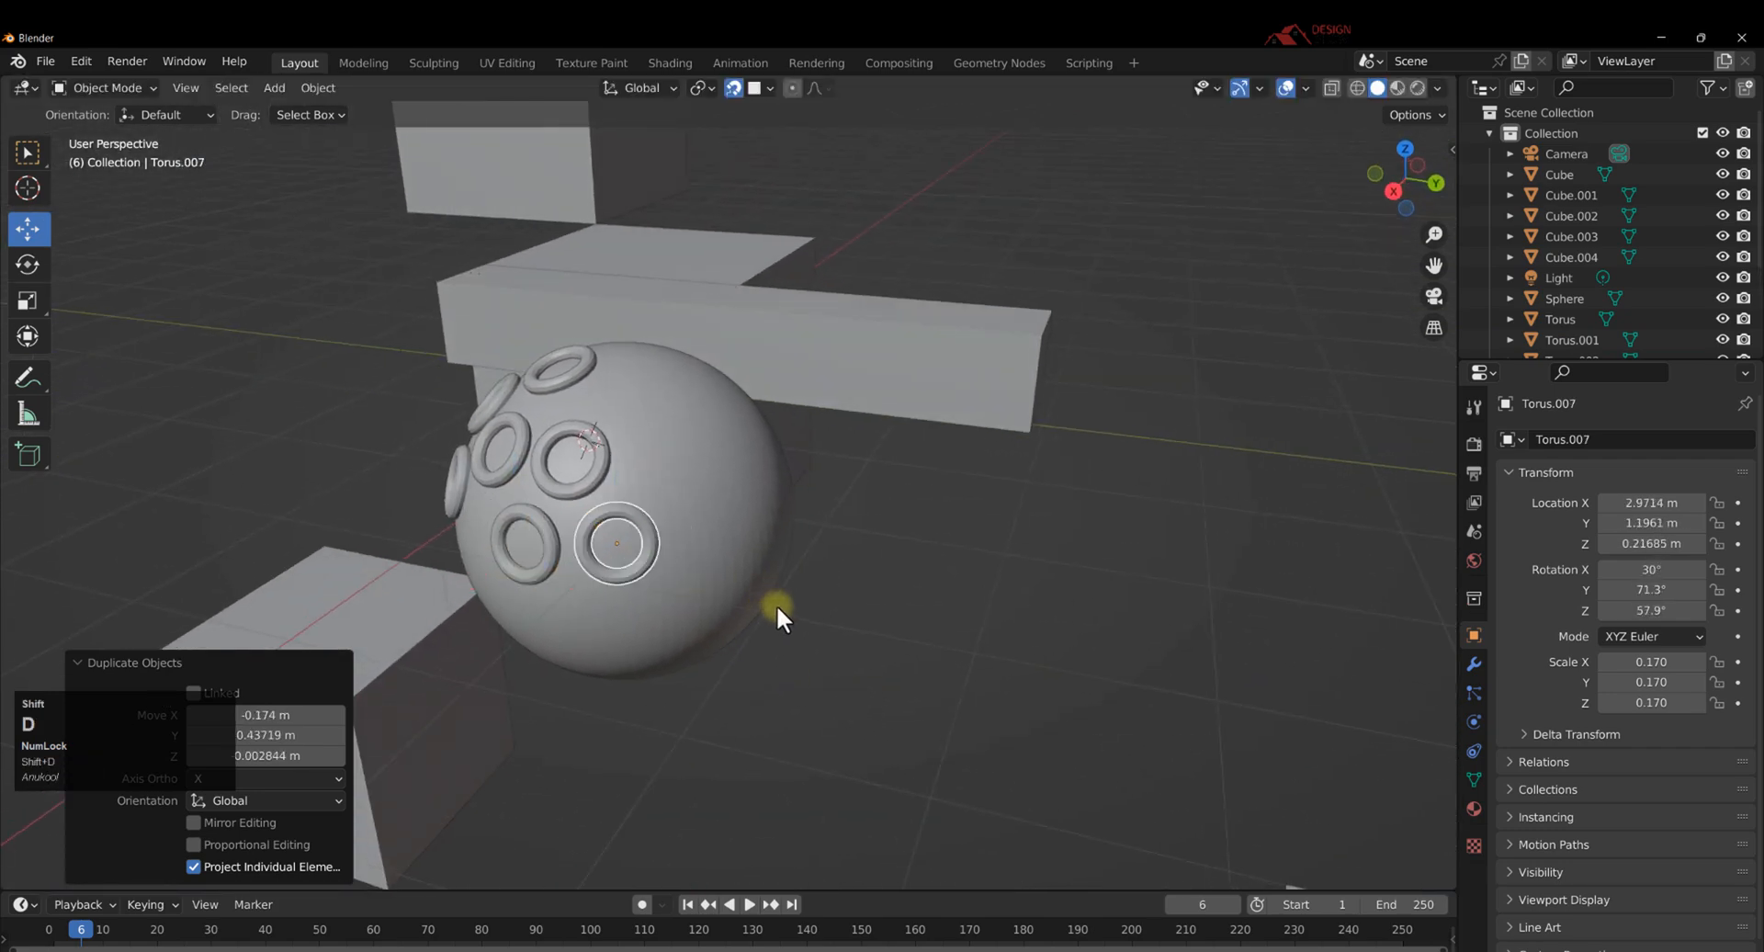
left_click(828, 513)
key("shift+d")
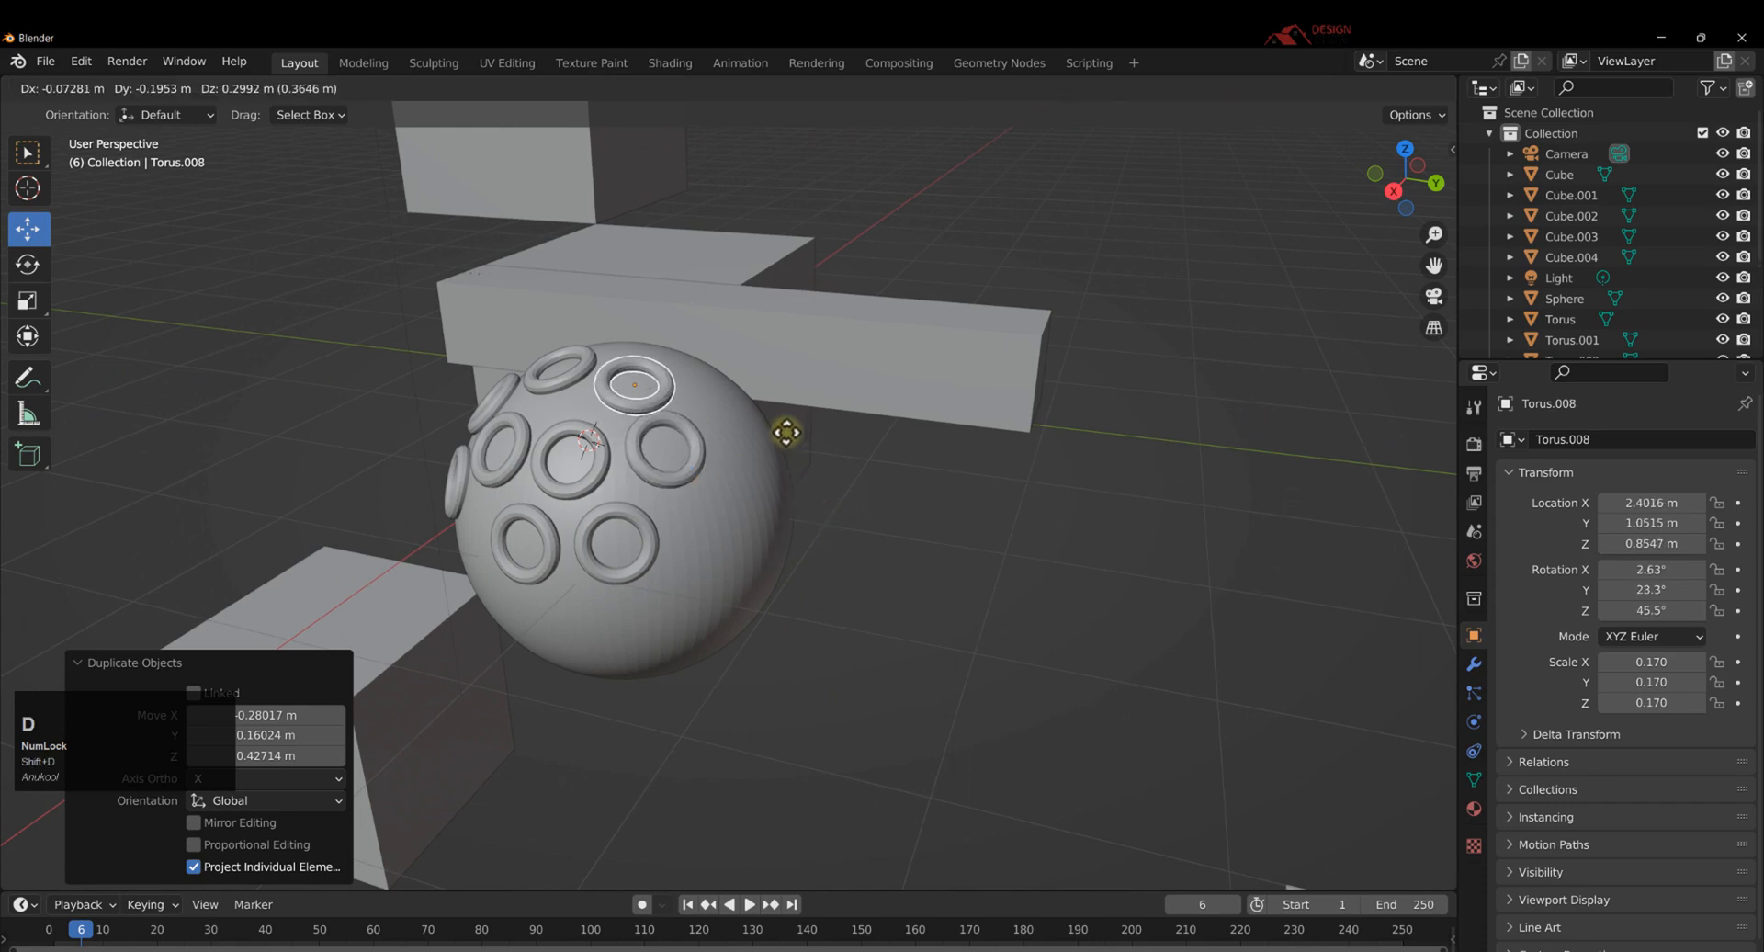
left_click(784, 426)
Deselect the last torus copy and examine how the rings lie on the sphere's surface.
middle_click_drag(785, 426, 818, 481)
scroll(878, 465, "up", 3)
scroll(785, 488, "down", 3)
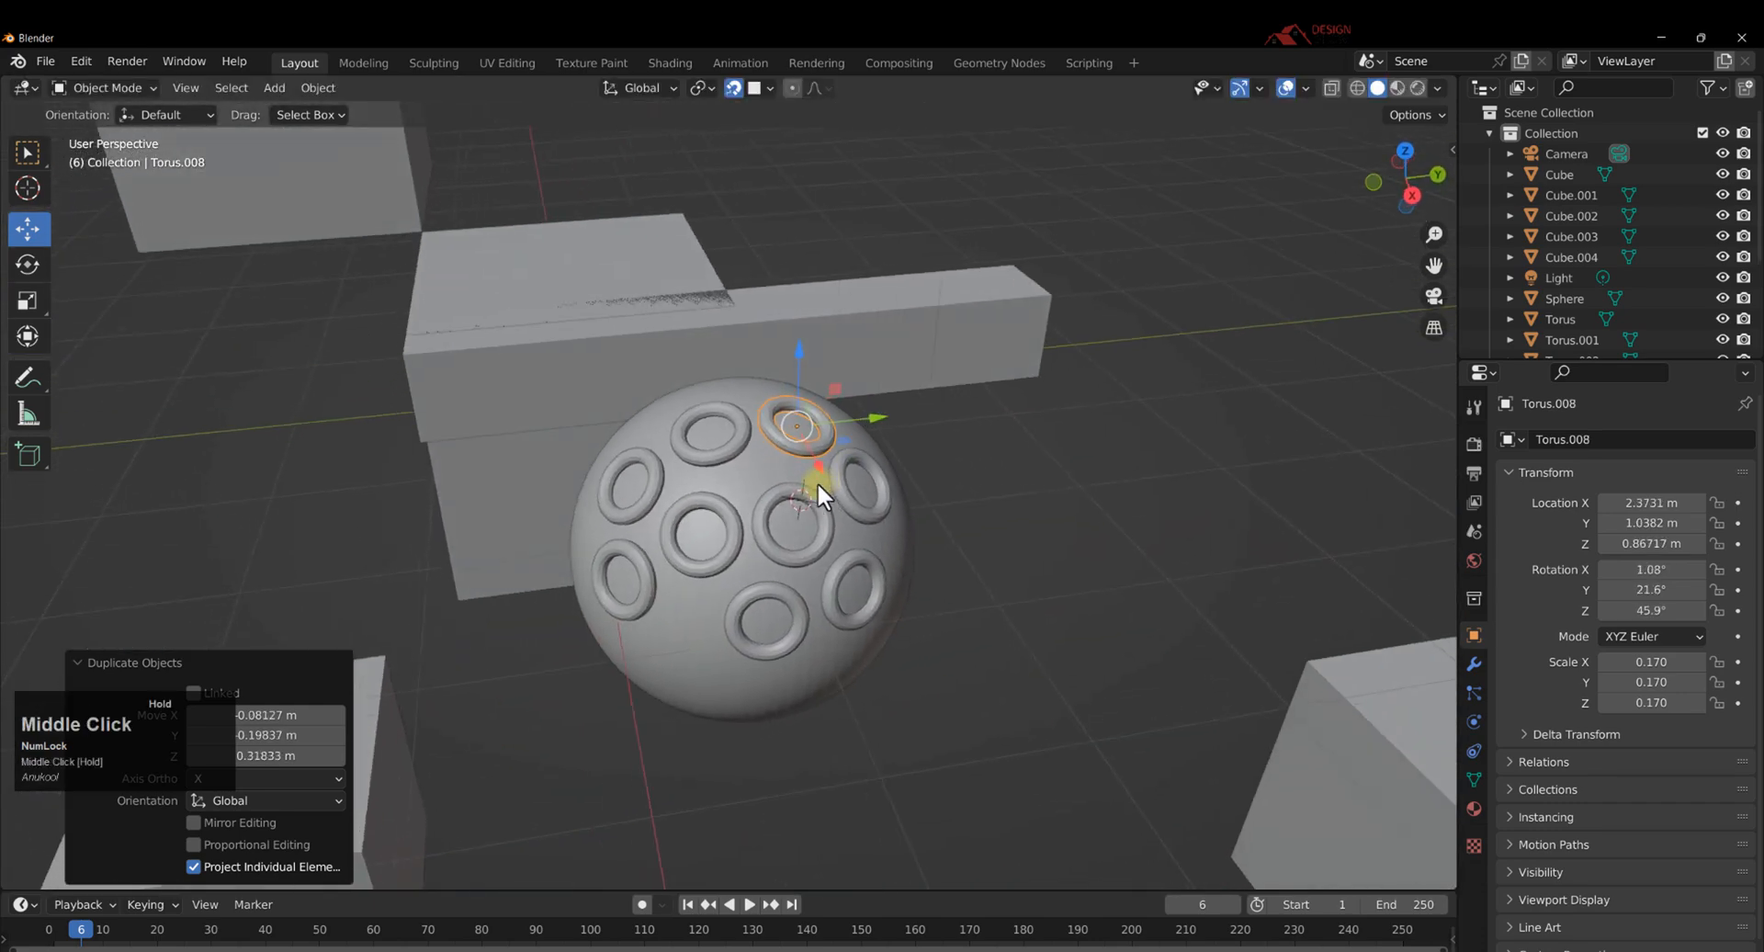
left_click(950, 443)
middle_click_drag(950, 443, 750, 507)
scroll(790, 496, "up", 3)
scroll(790, 496, "up", 2)
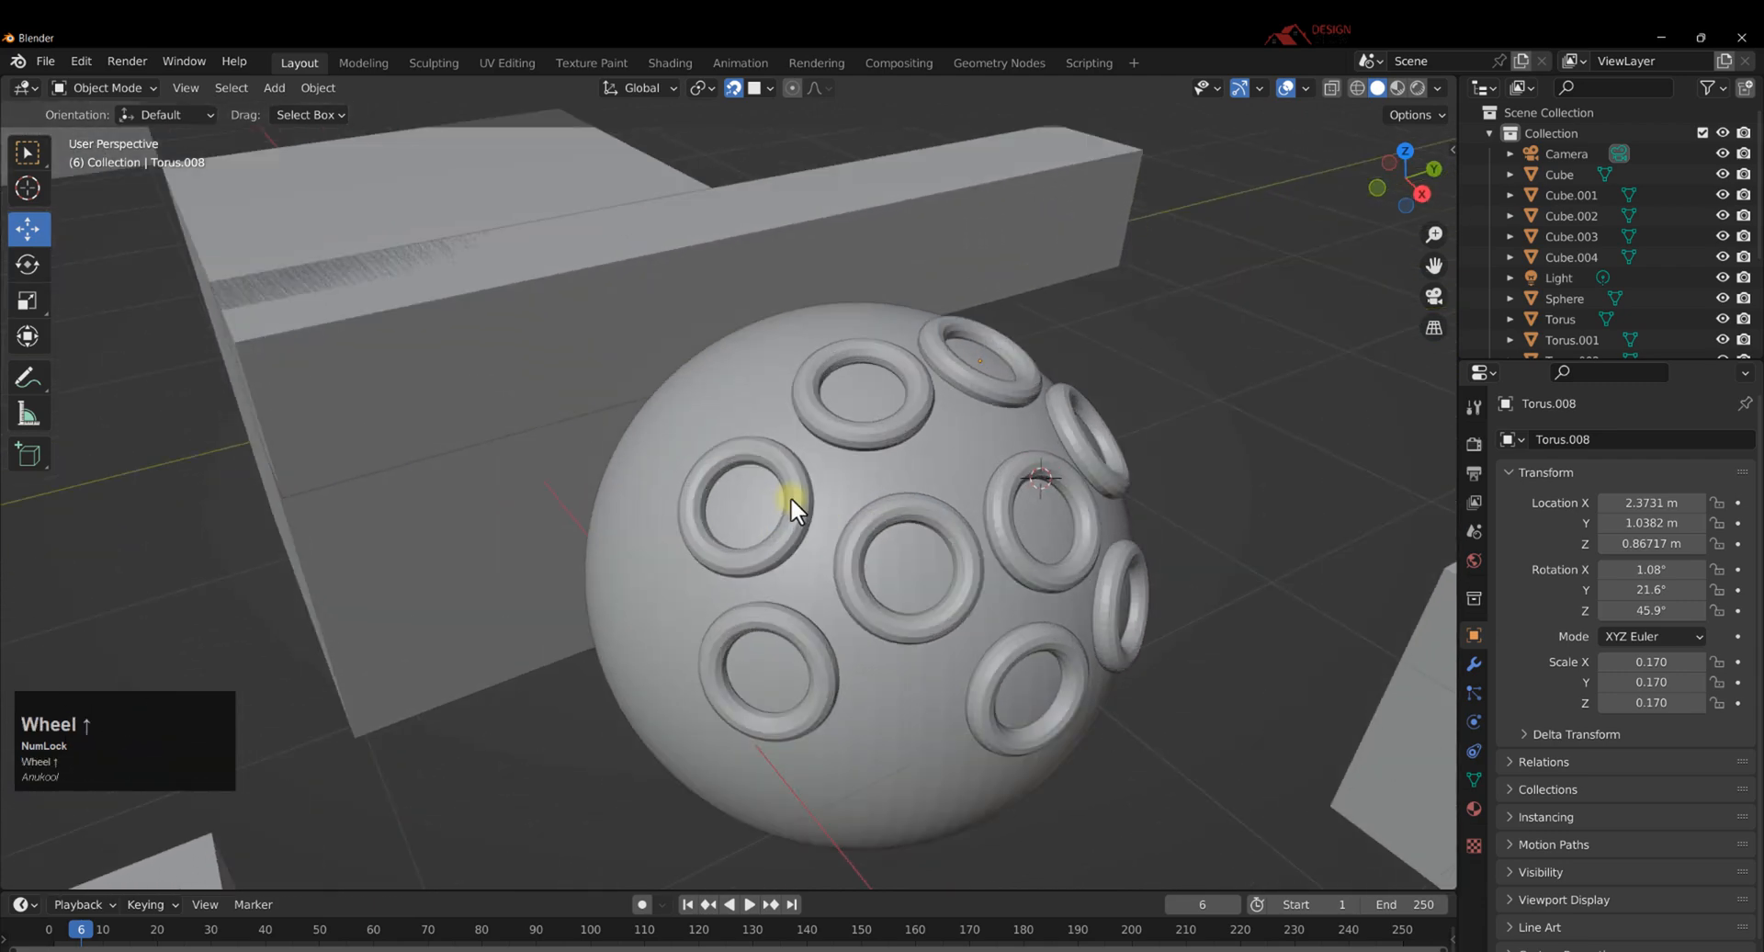